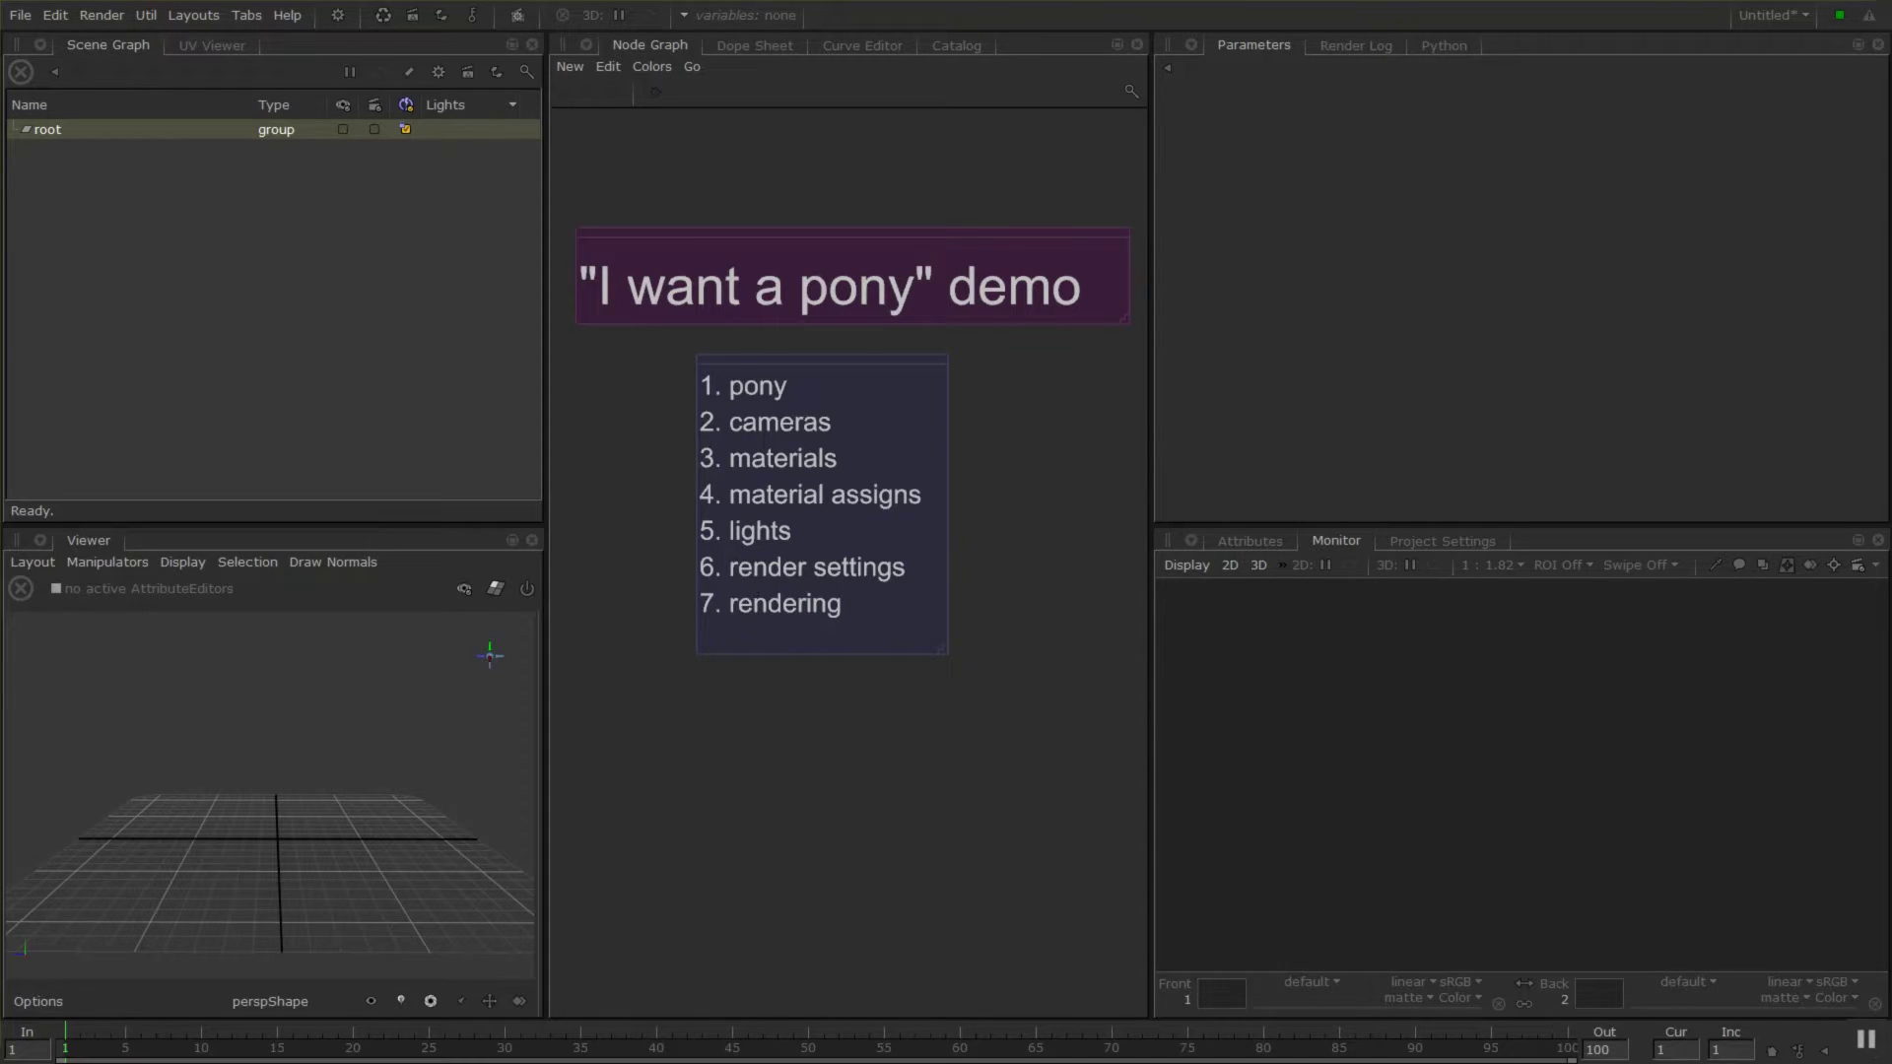
Move the numbered checklist note beside the "I want a pony" demo title note.
scroll(999, 498, down, 2)
middle_drag(999, 498, 900, 433)
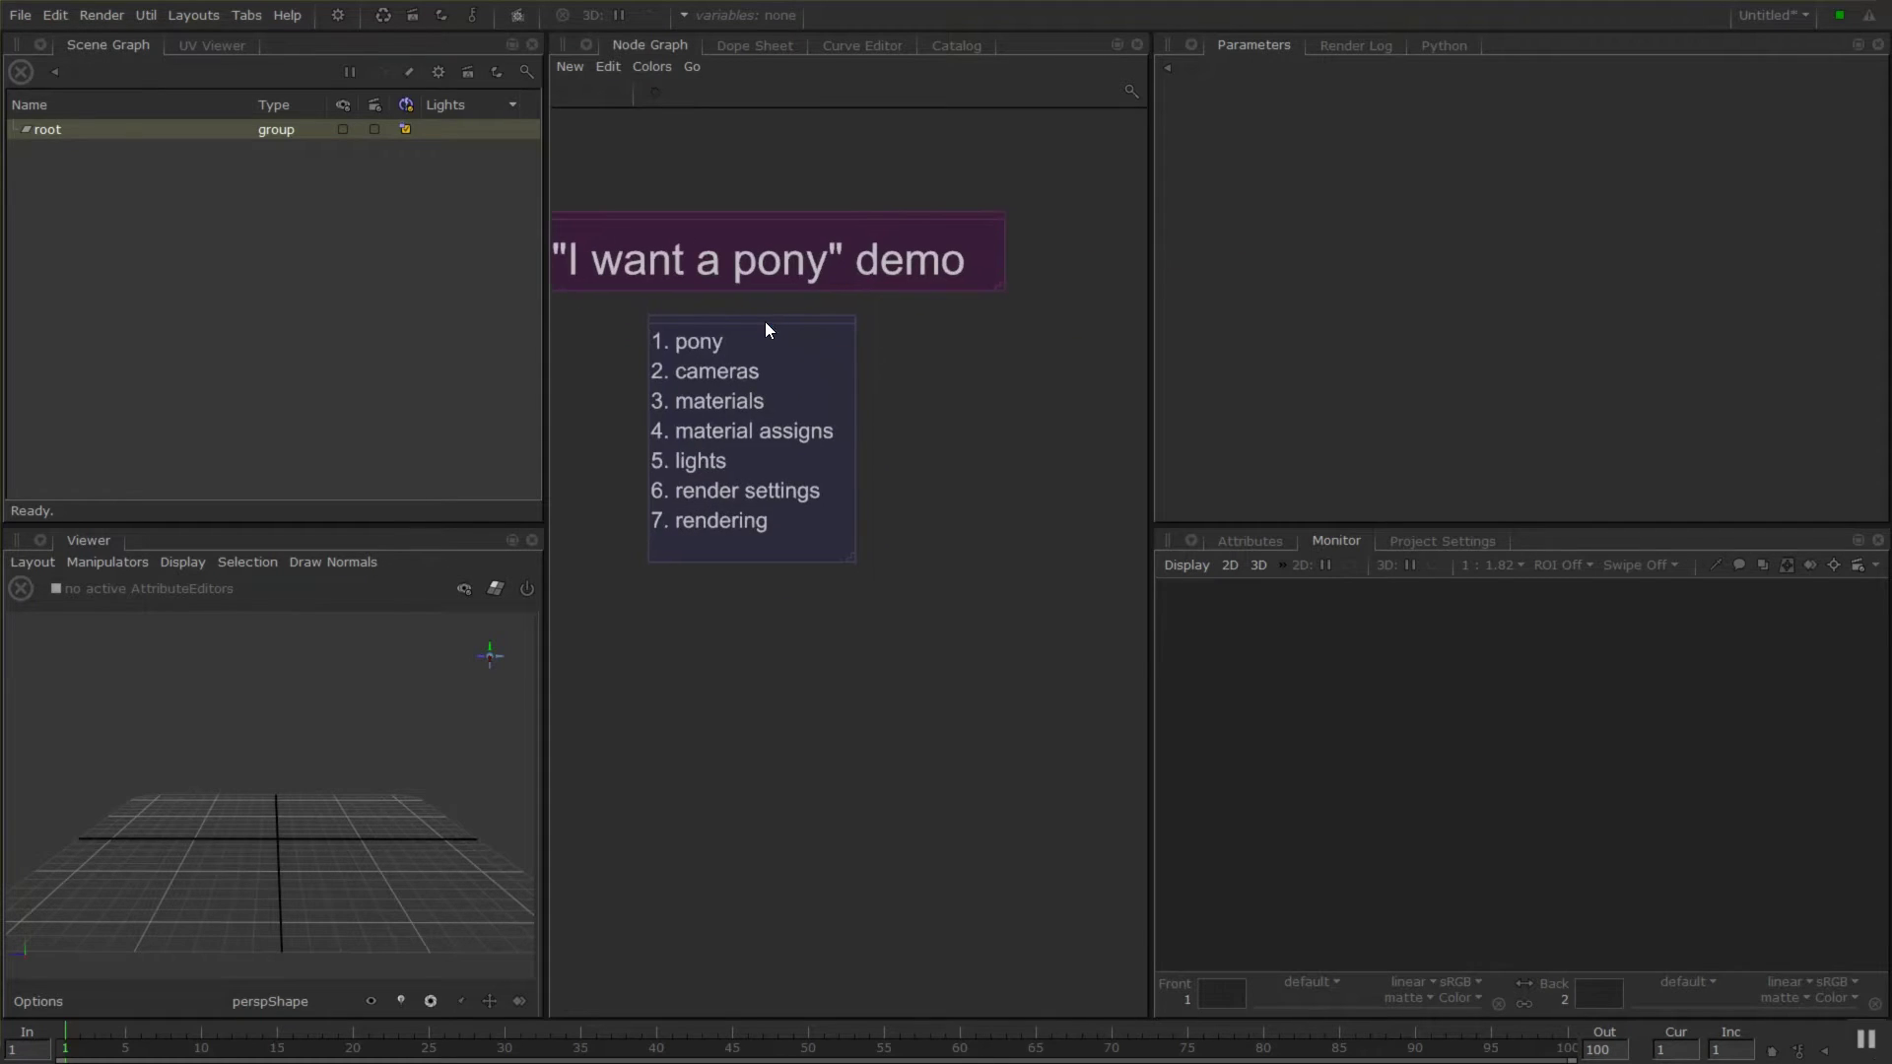
drag(765, 321, 1142, 222)
middle_drag(1133, 229, 1230, 222)
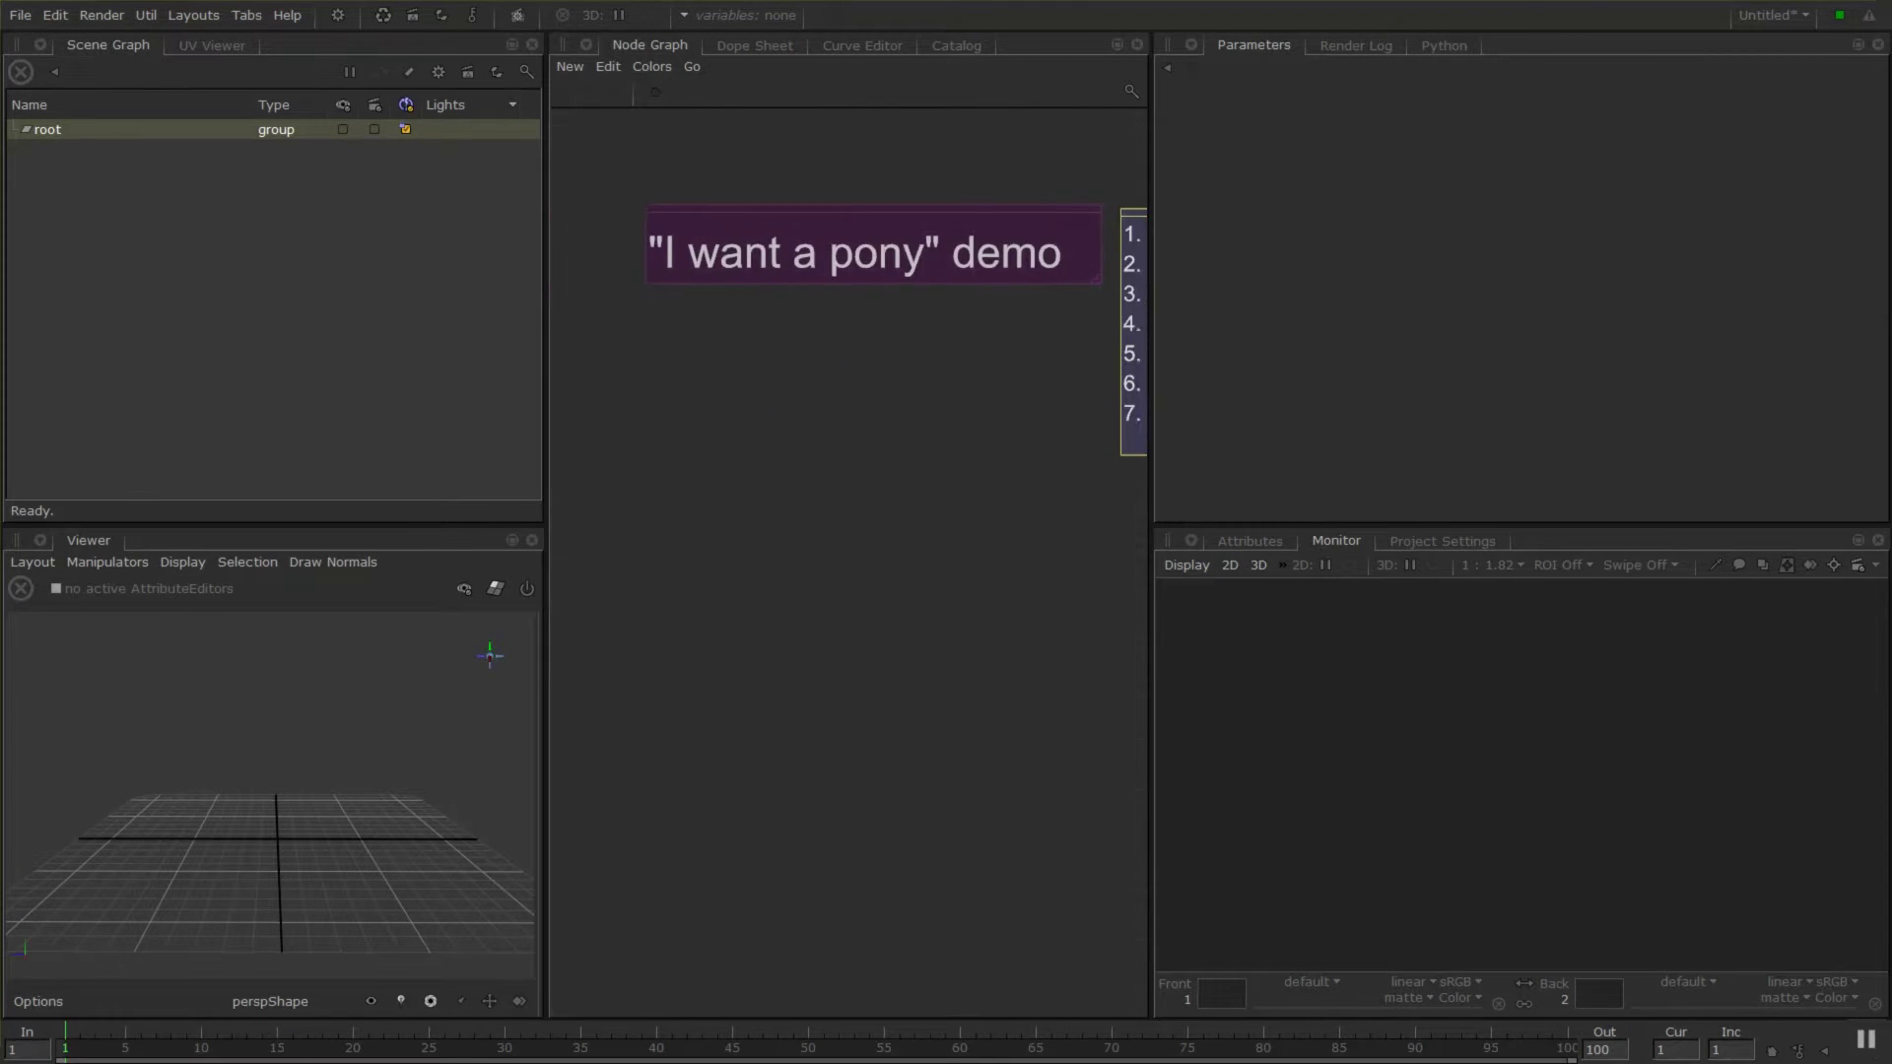
middle_drag(620, 523, 613, 515)
click(616, 516)
middle_drag(1073, 286, 1003, 287)
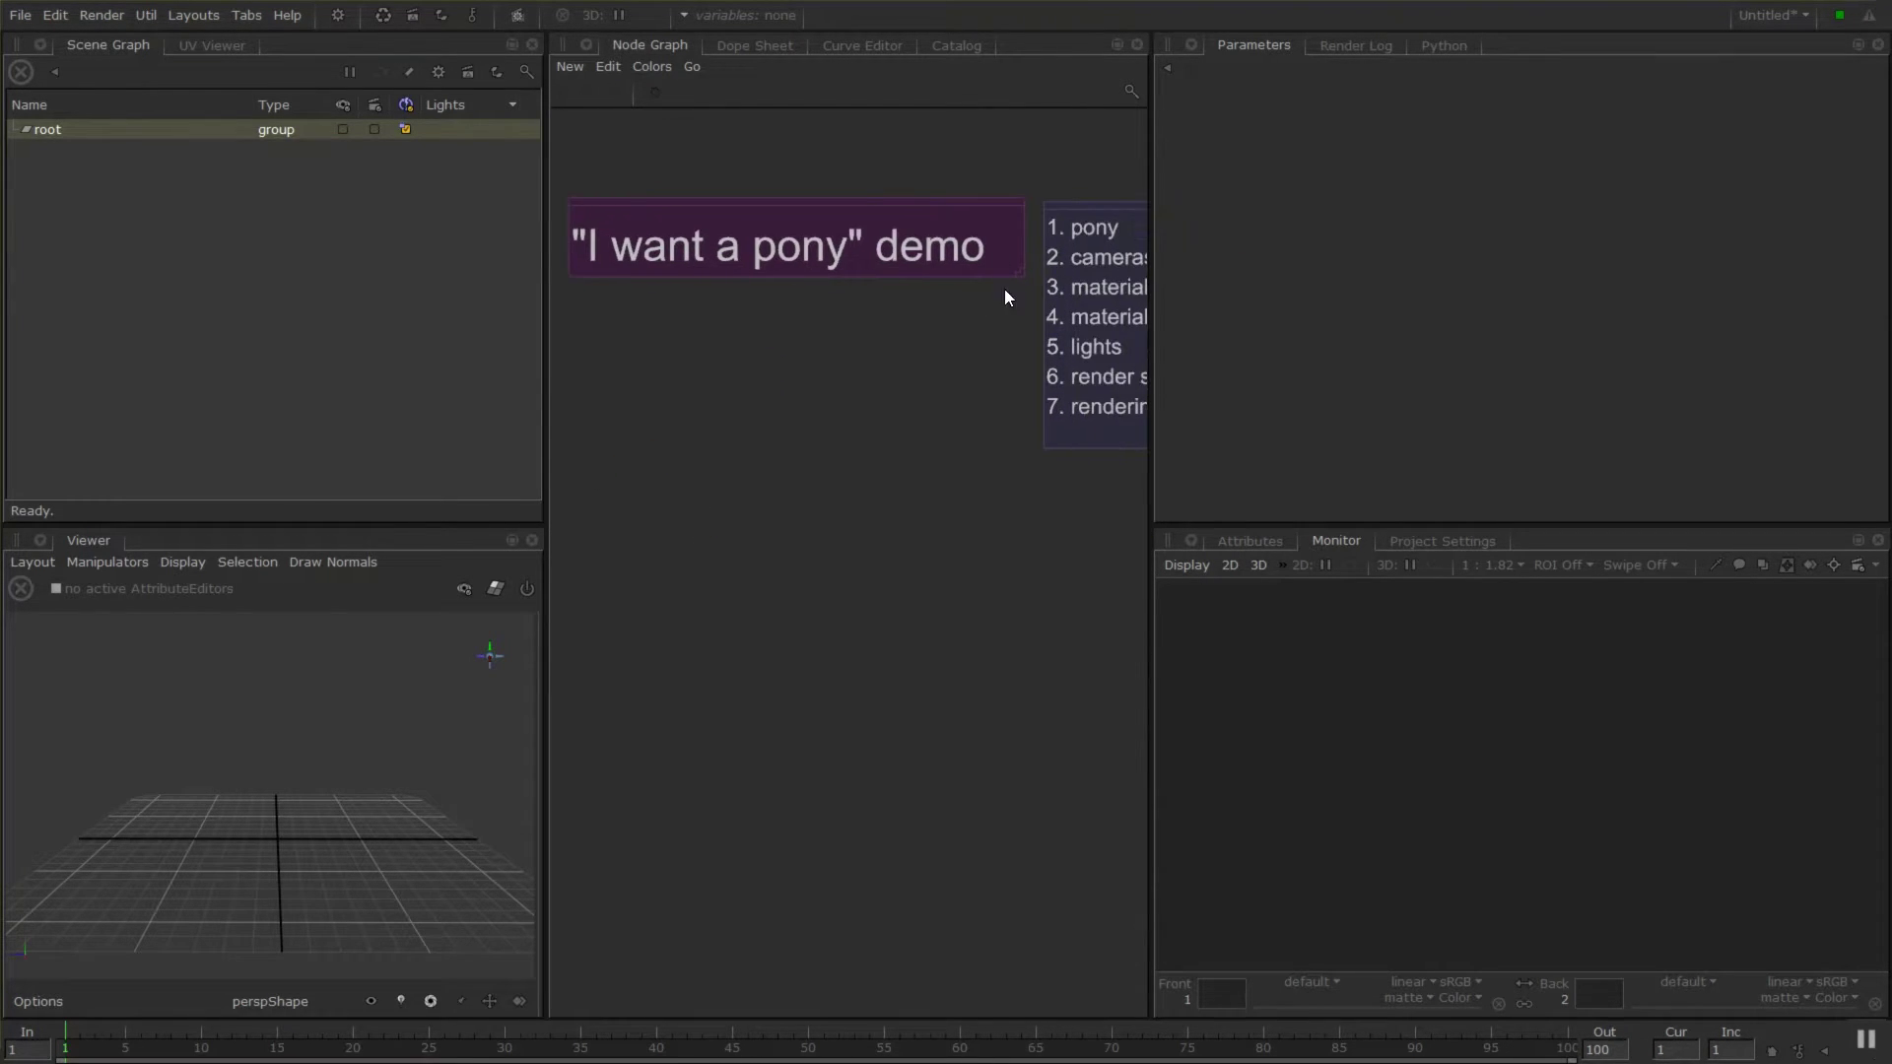
Add a PonyCreate node below the title note and open its parameters.
click(288, 15)
click(346, 165)
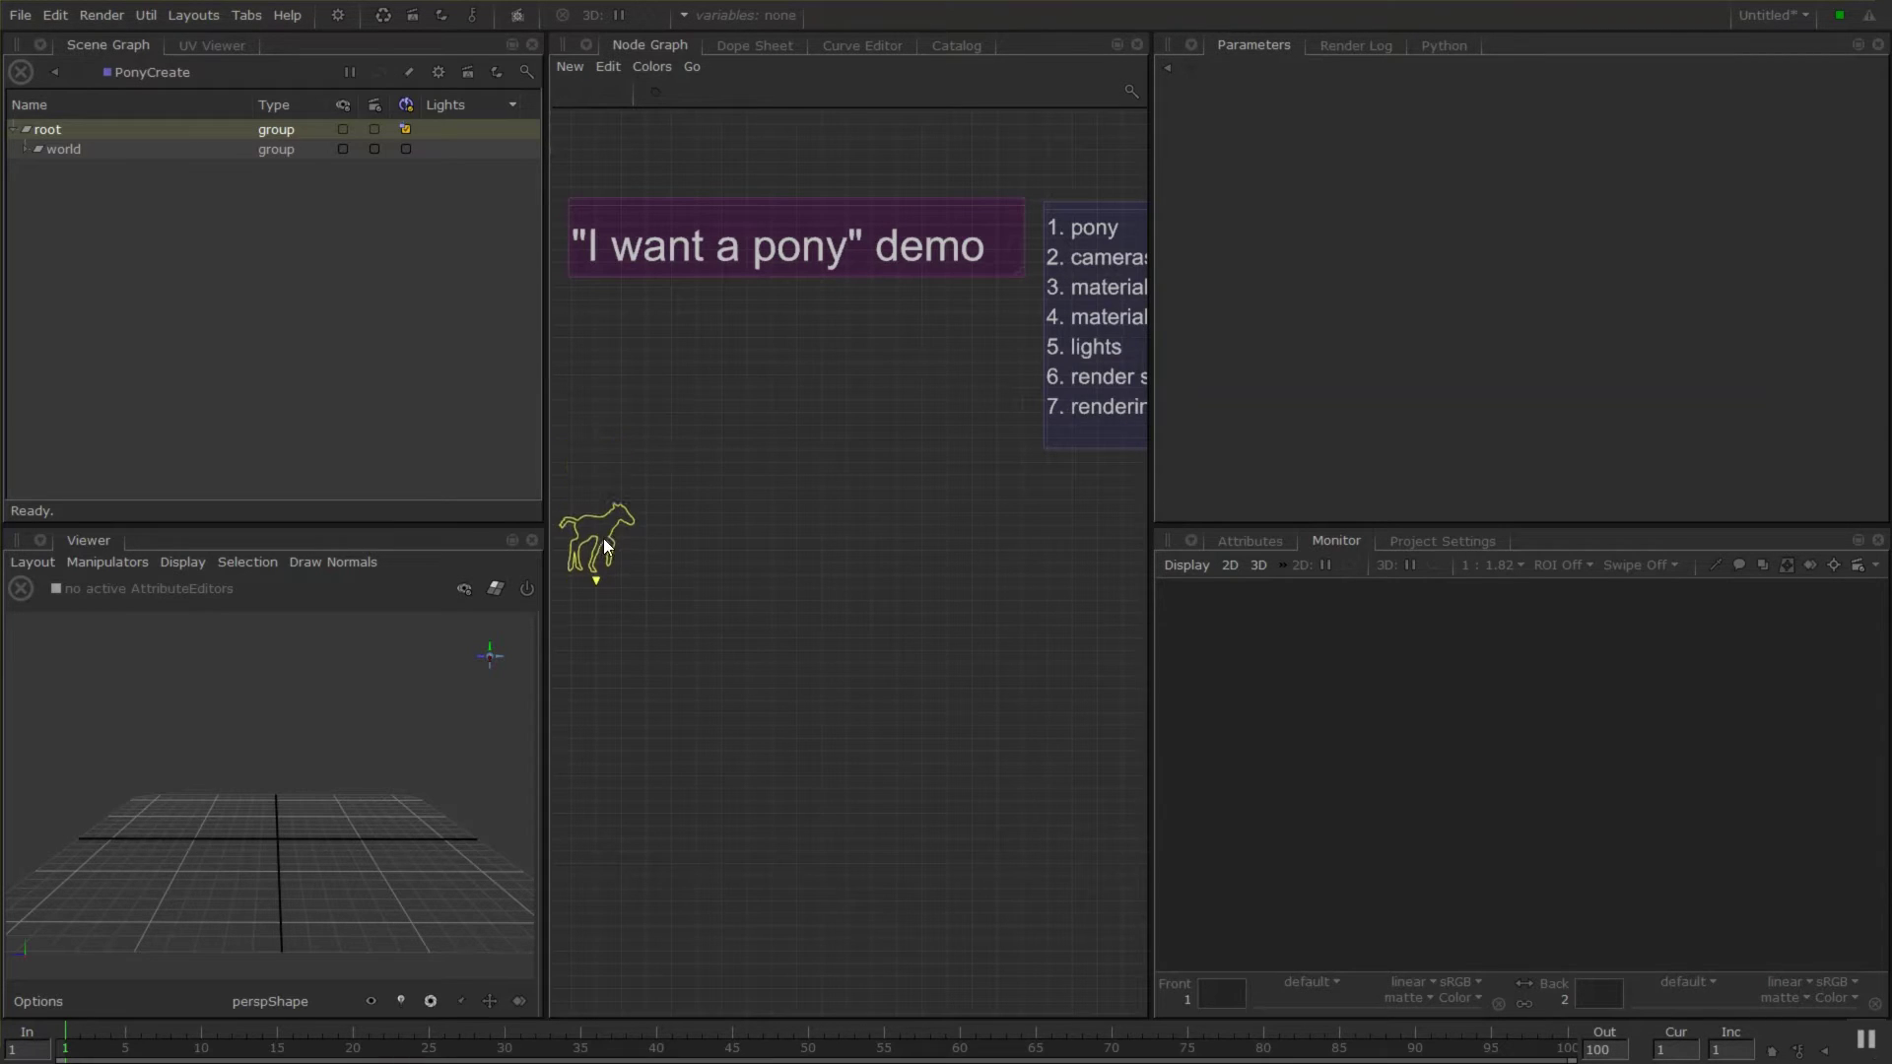
click(621, 542)
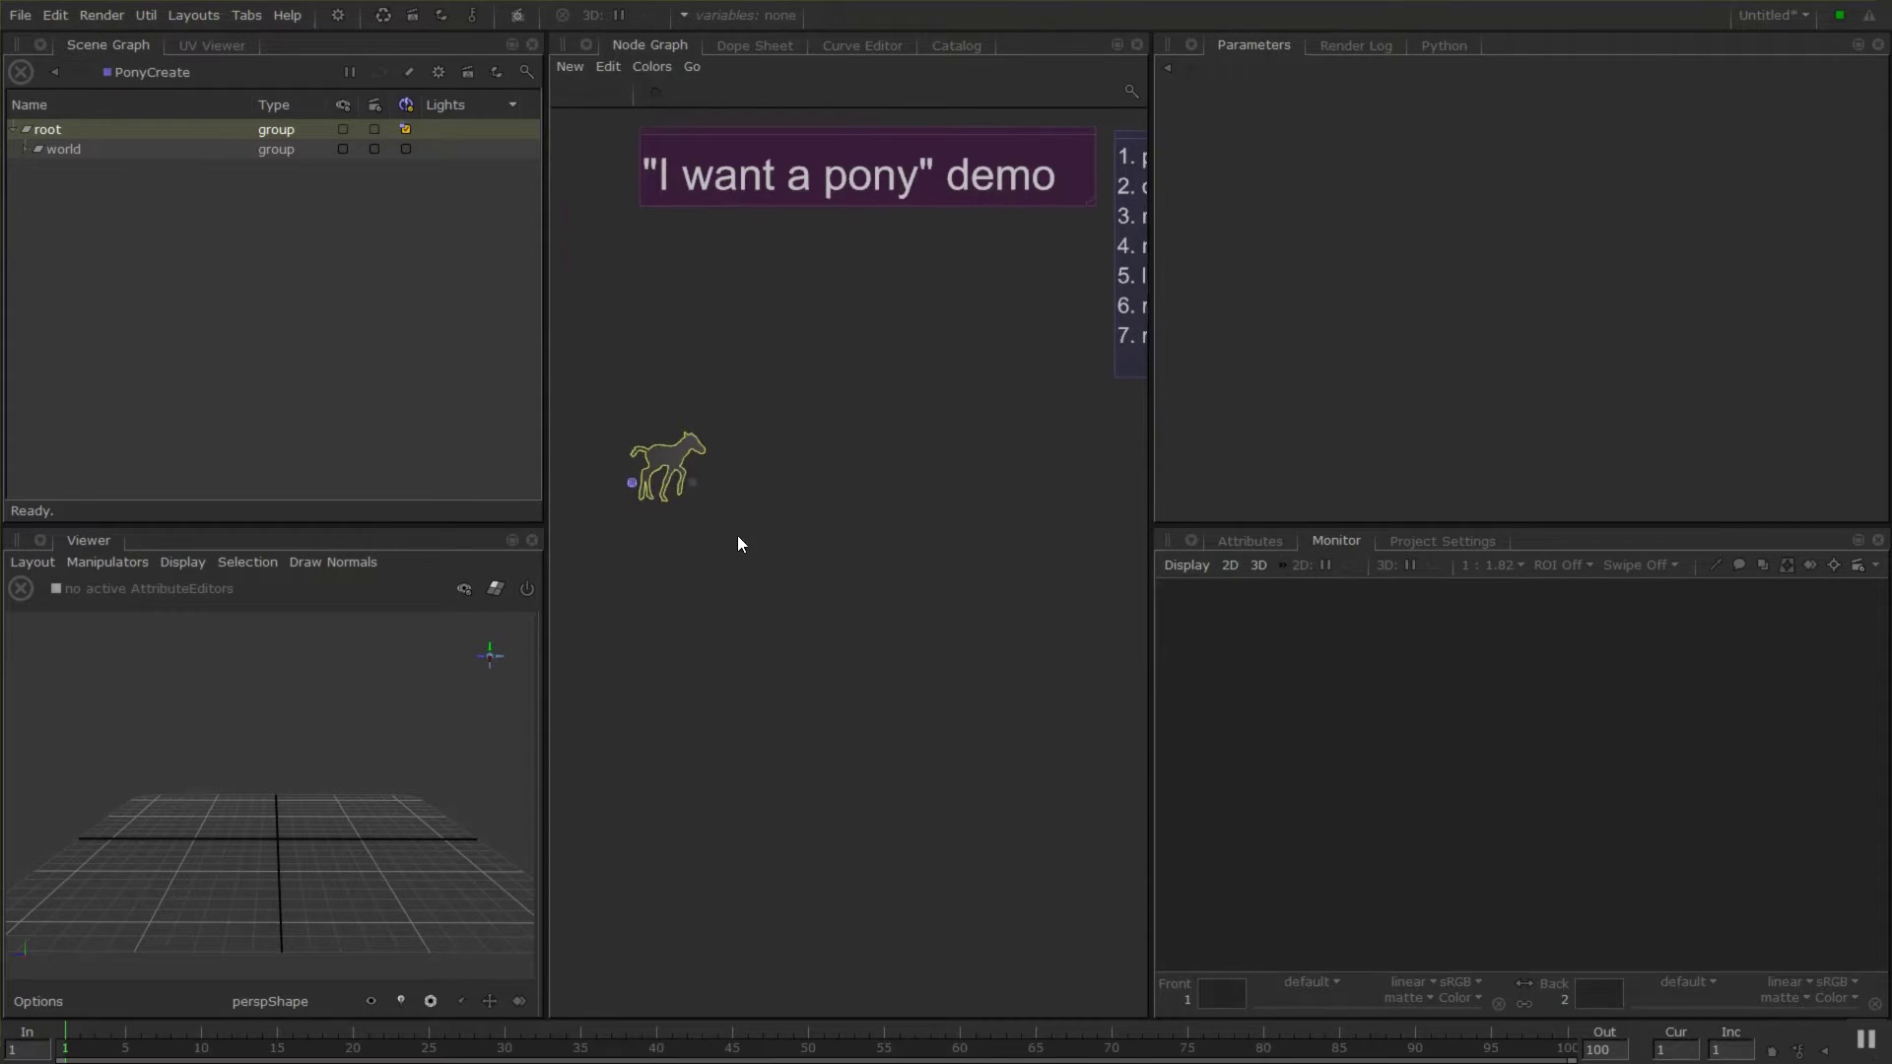
click(668, 456)
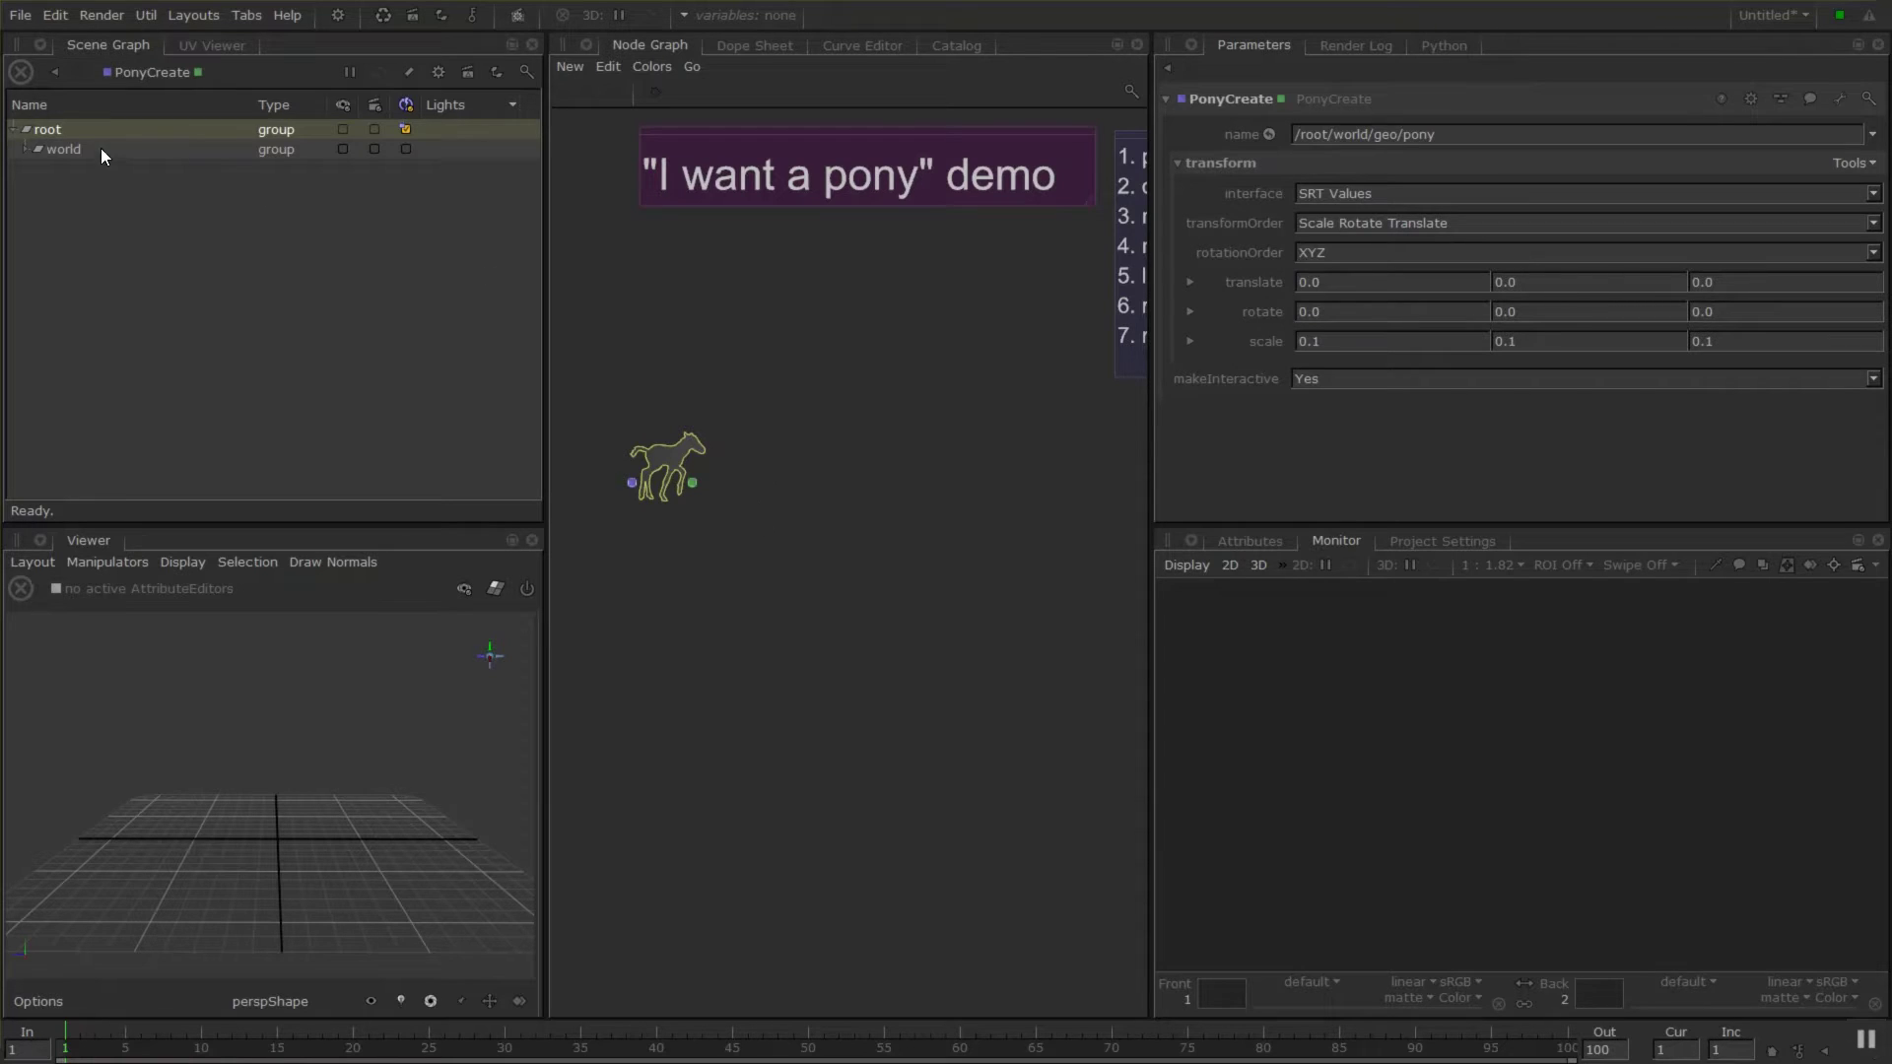
Expand the scene graph from root down to the pony and frame the whole pony in the 3D view.
double_click(59, 130)
double_click(59, 131)
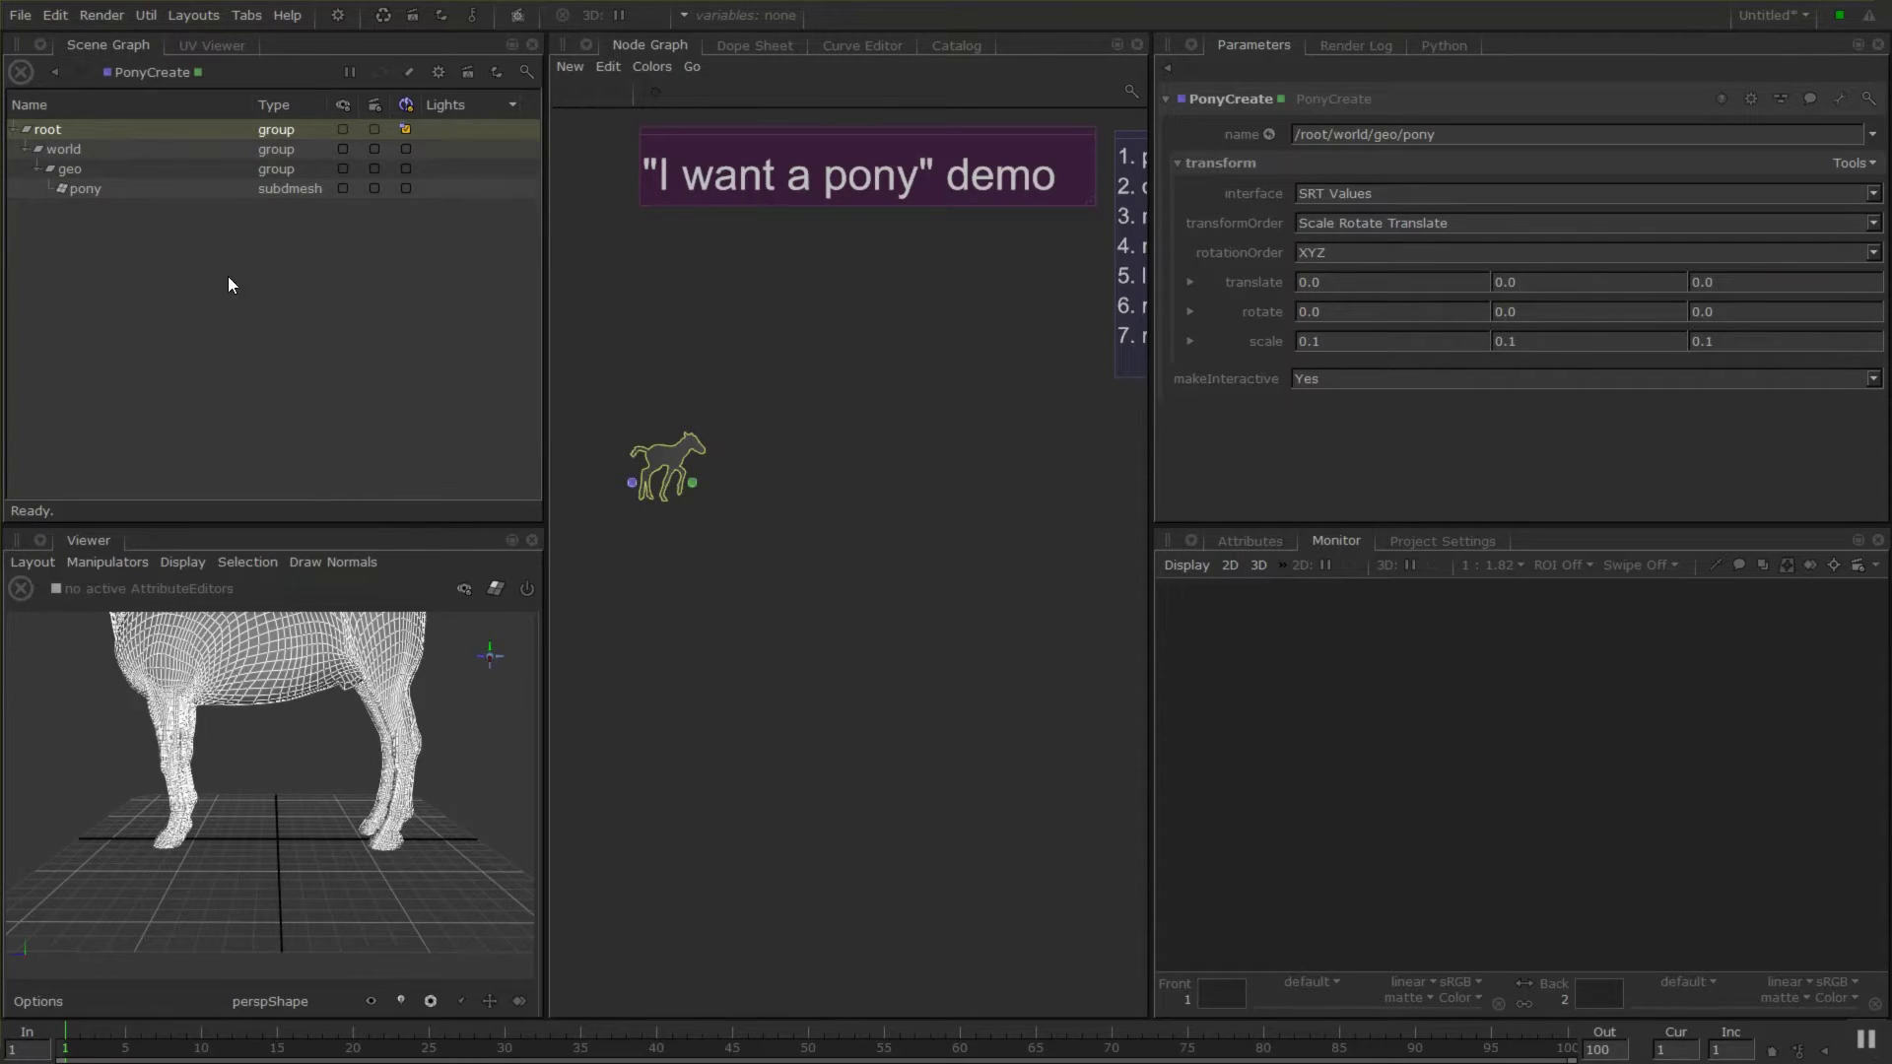
middle_drag(723, 535, 705, 567)
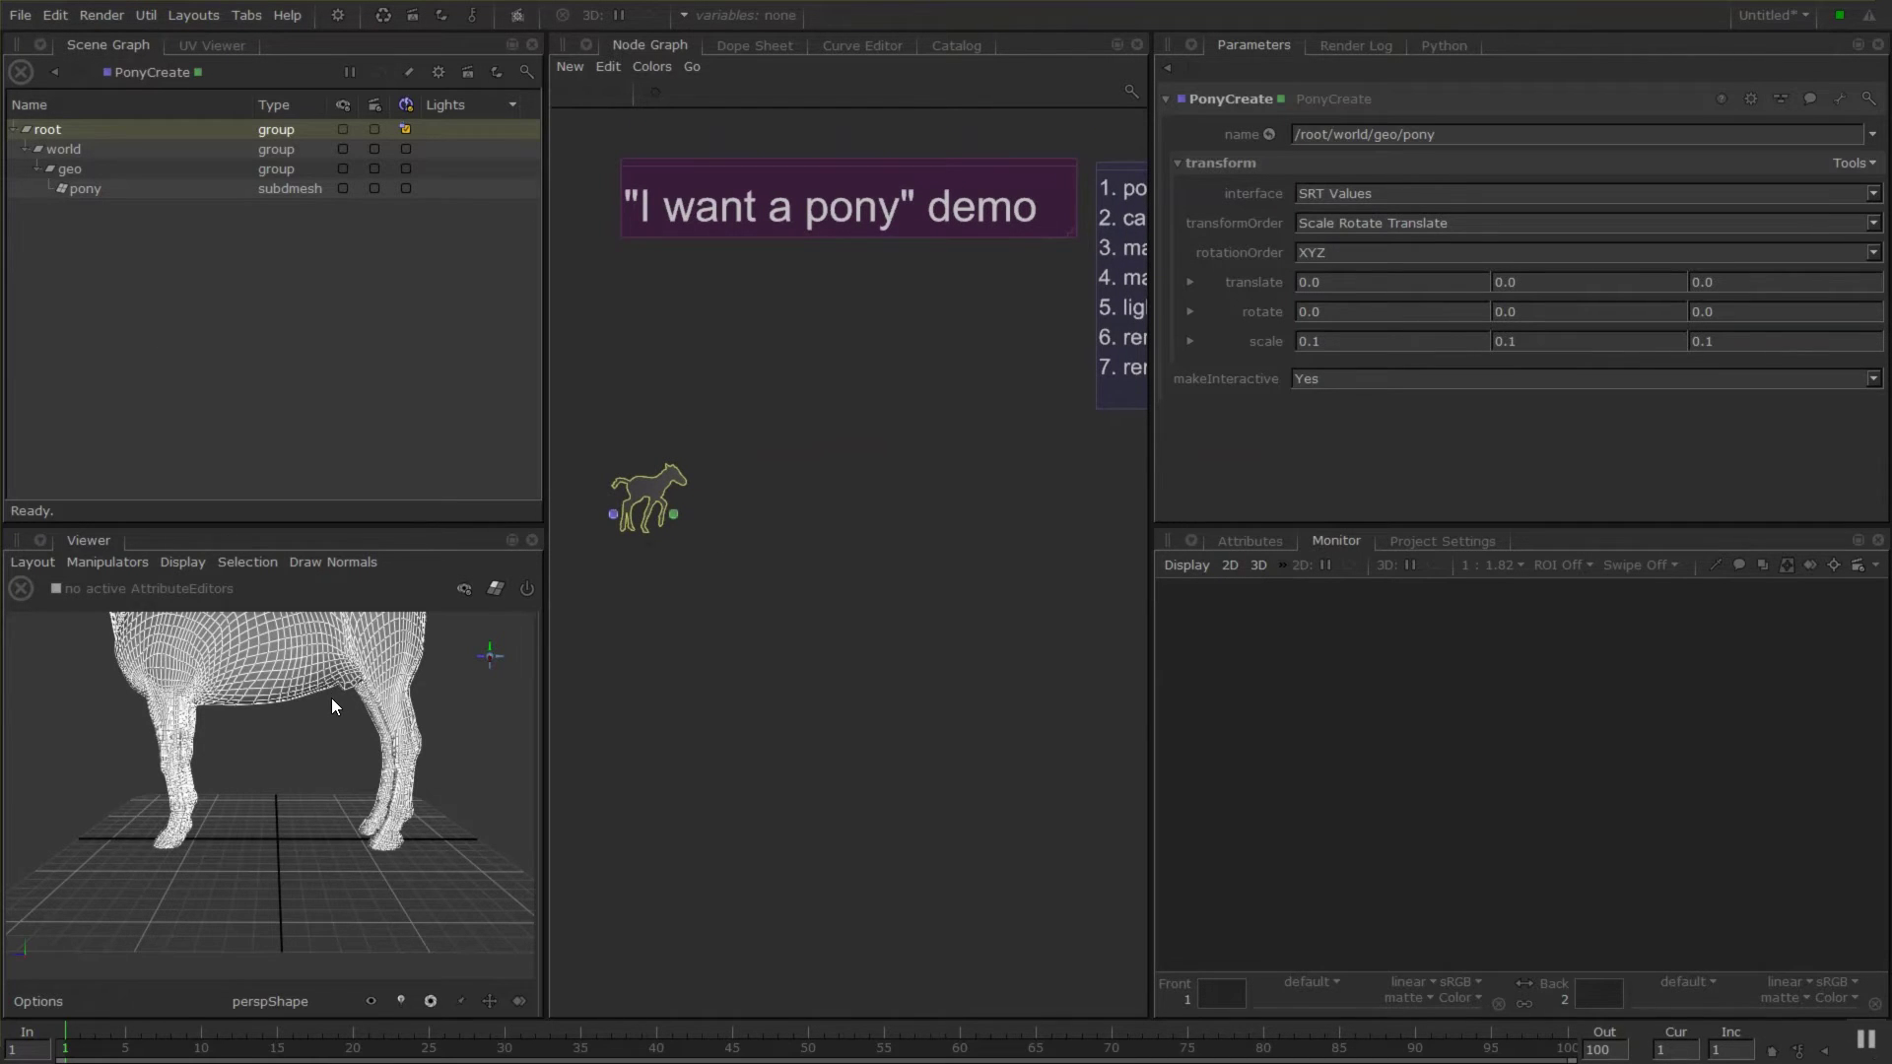
alt+middle_drag(331, 698, 343, 783)
alt+right_drag(343, 783, 353, 745)
alt+drag(353, 745, 289, 627)
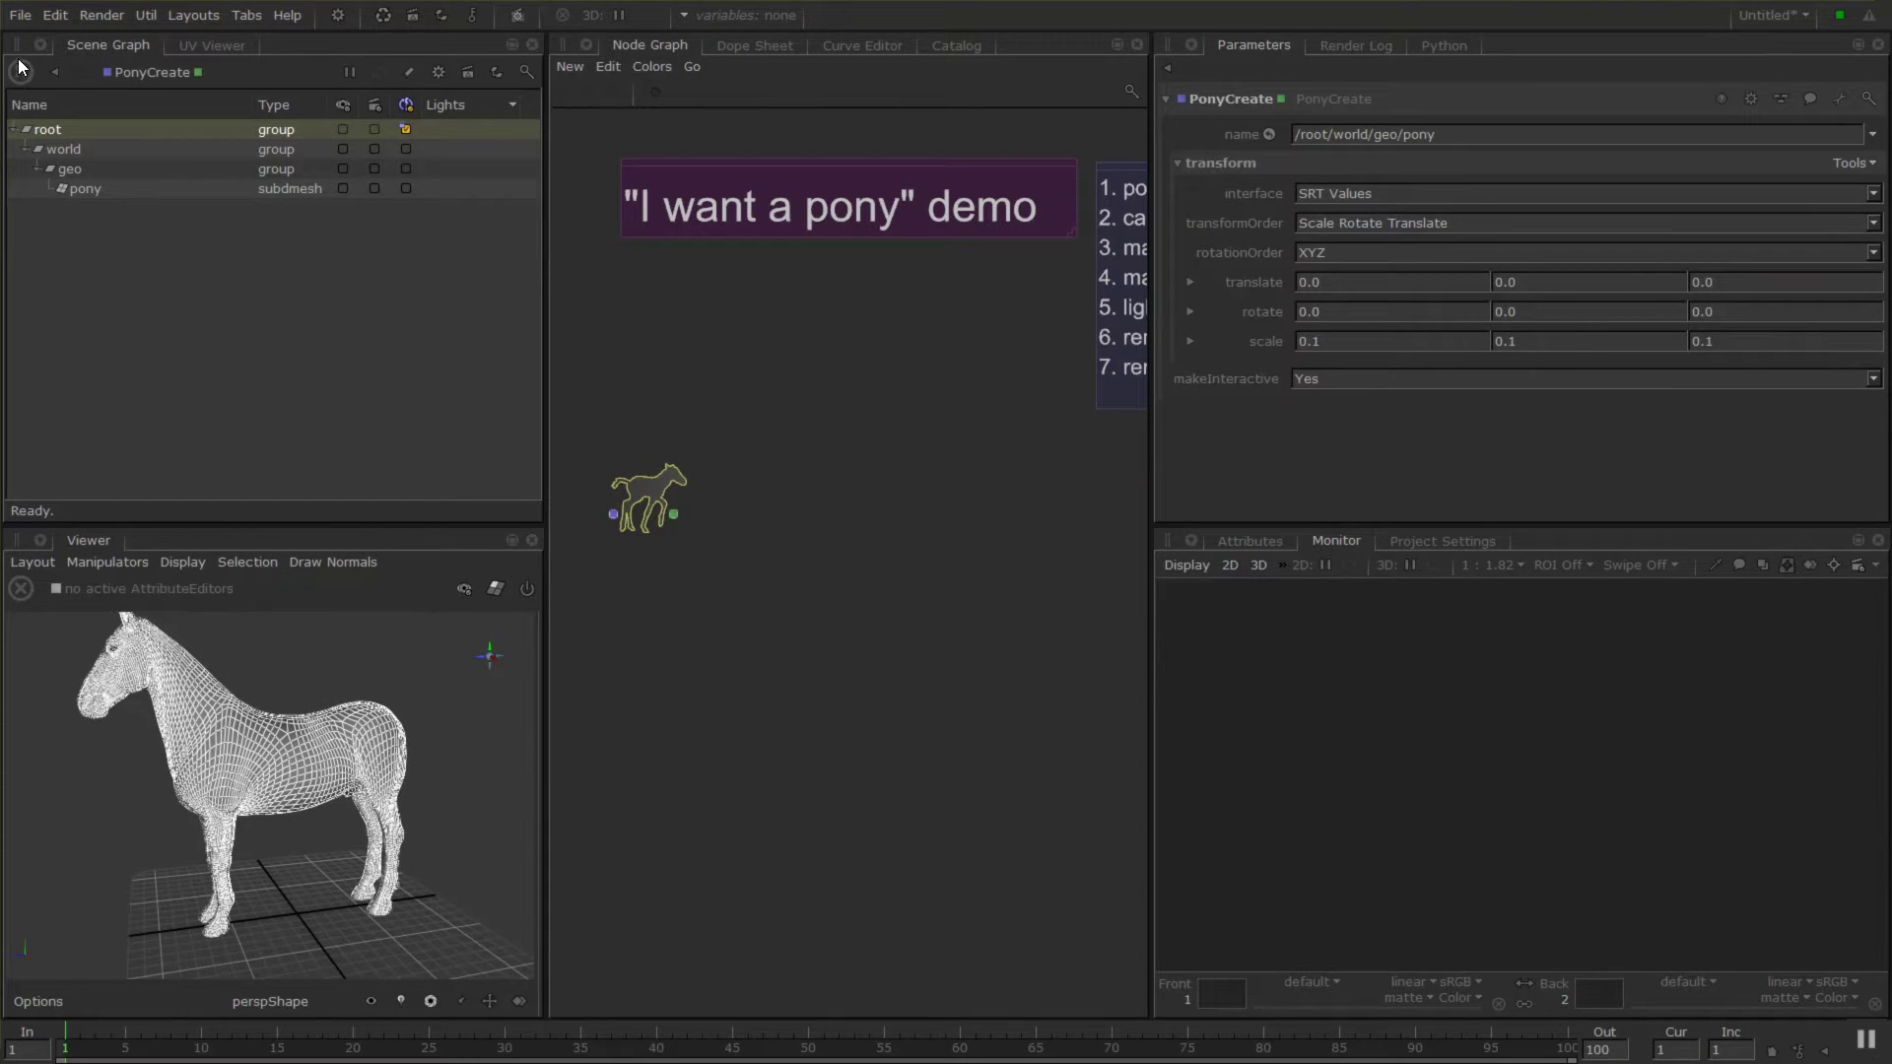
Add a CameraCreate node in the row beside the pony node.
scroll(753, 558, down, 2)
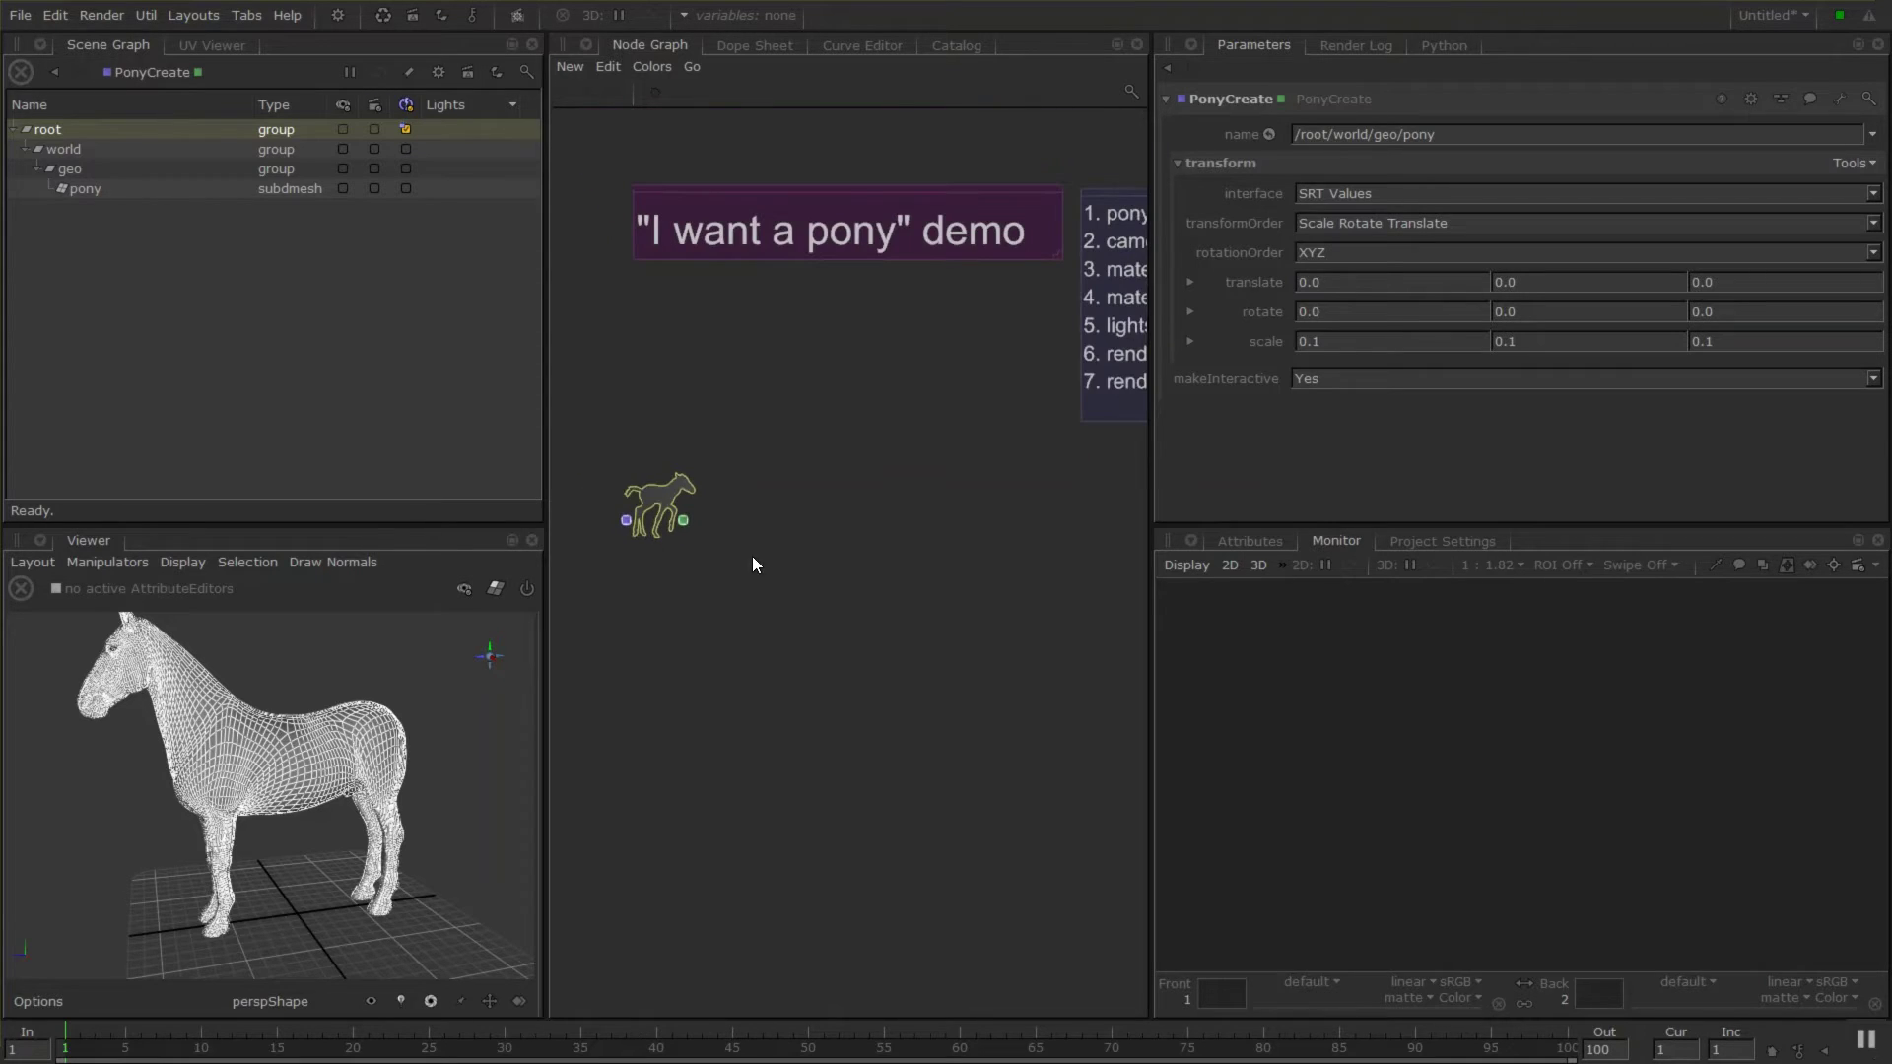
mouse_move(938, 375)
middle_down()
mouse_move(880, 369)
mouse_move(961, 364)
middle_up()
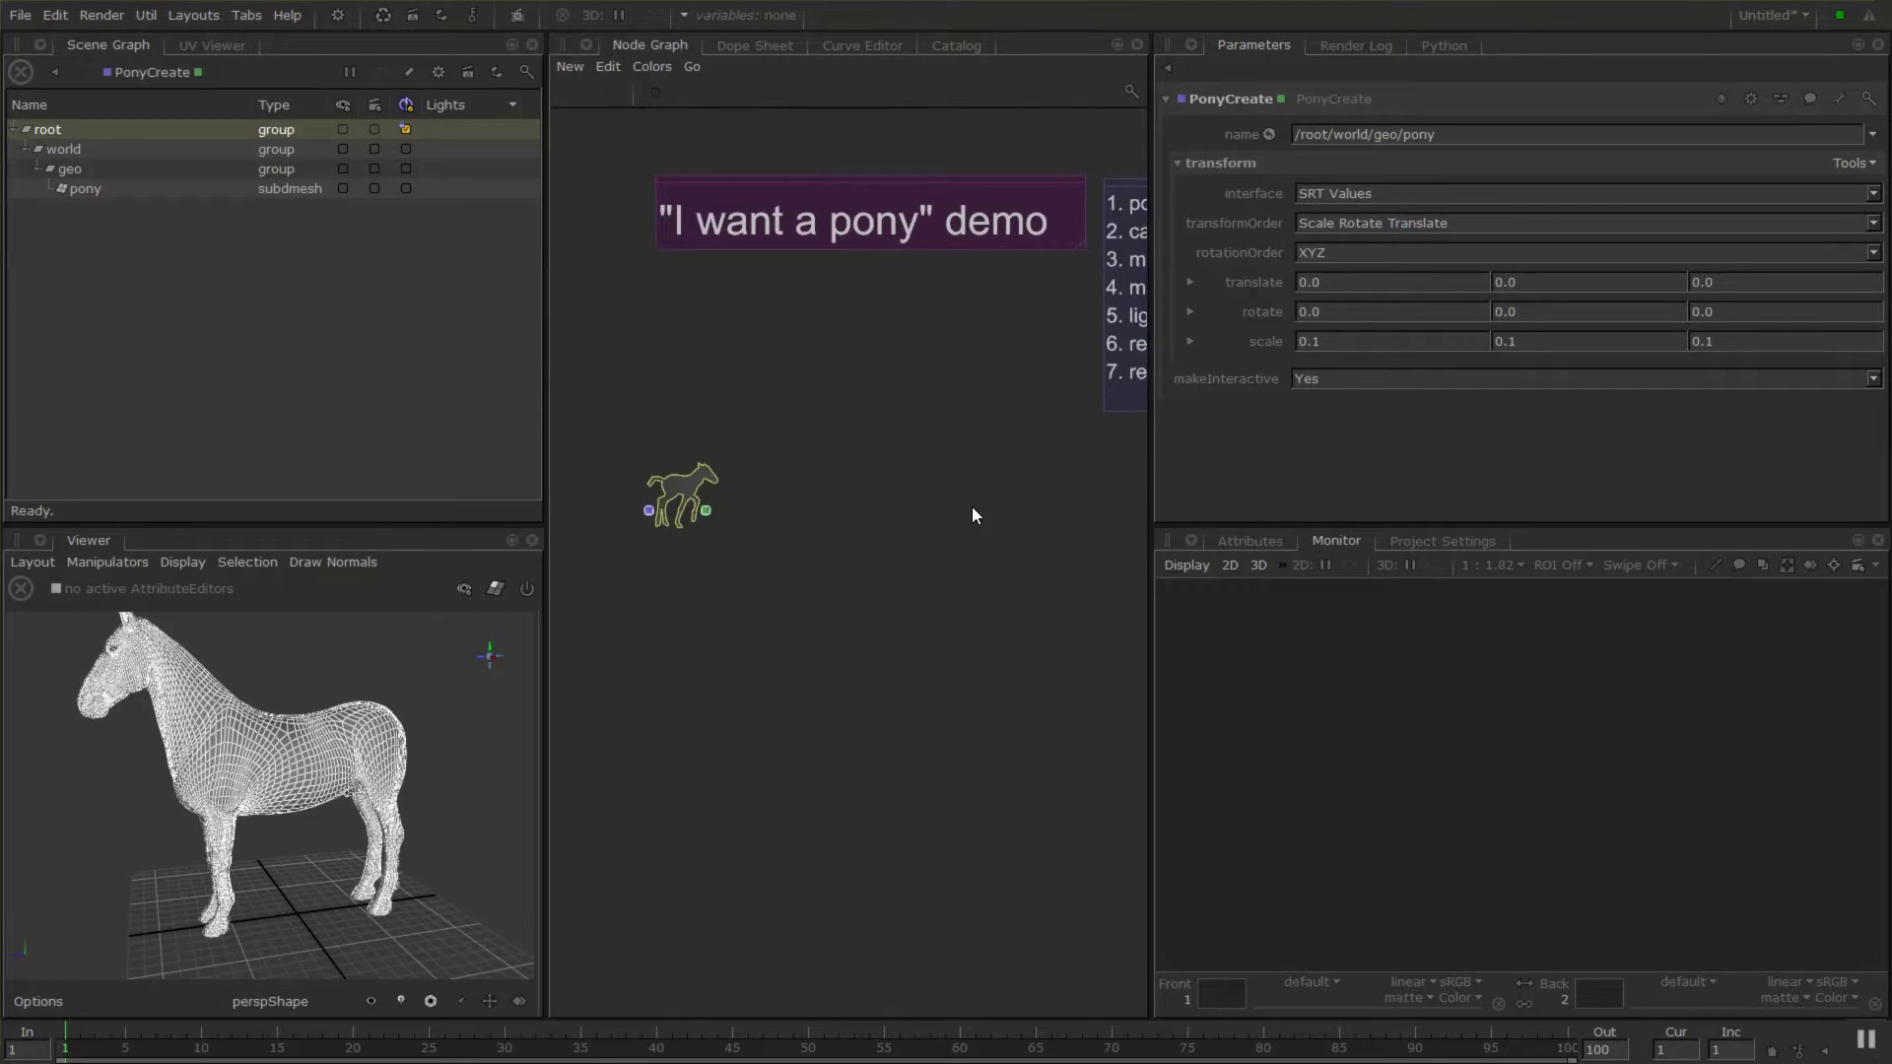
key(Tab)
text(came)
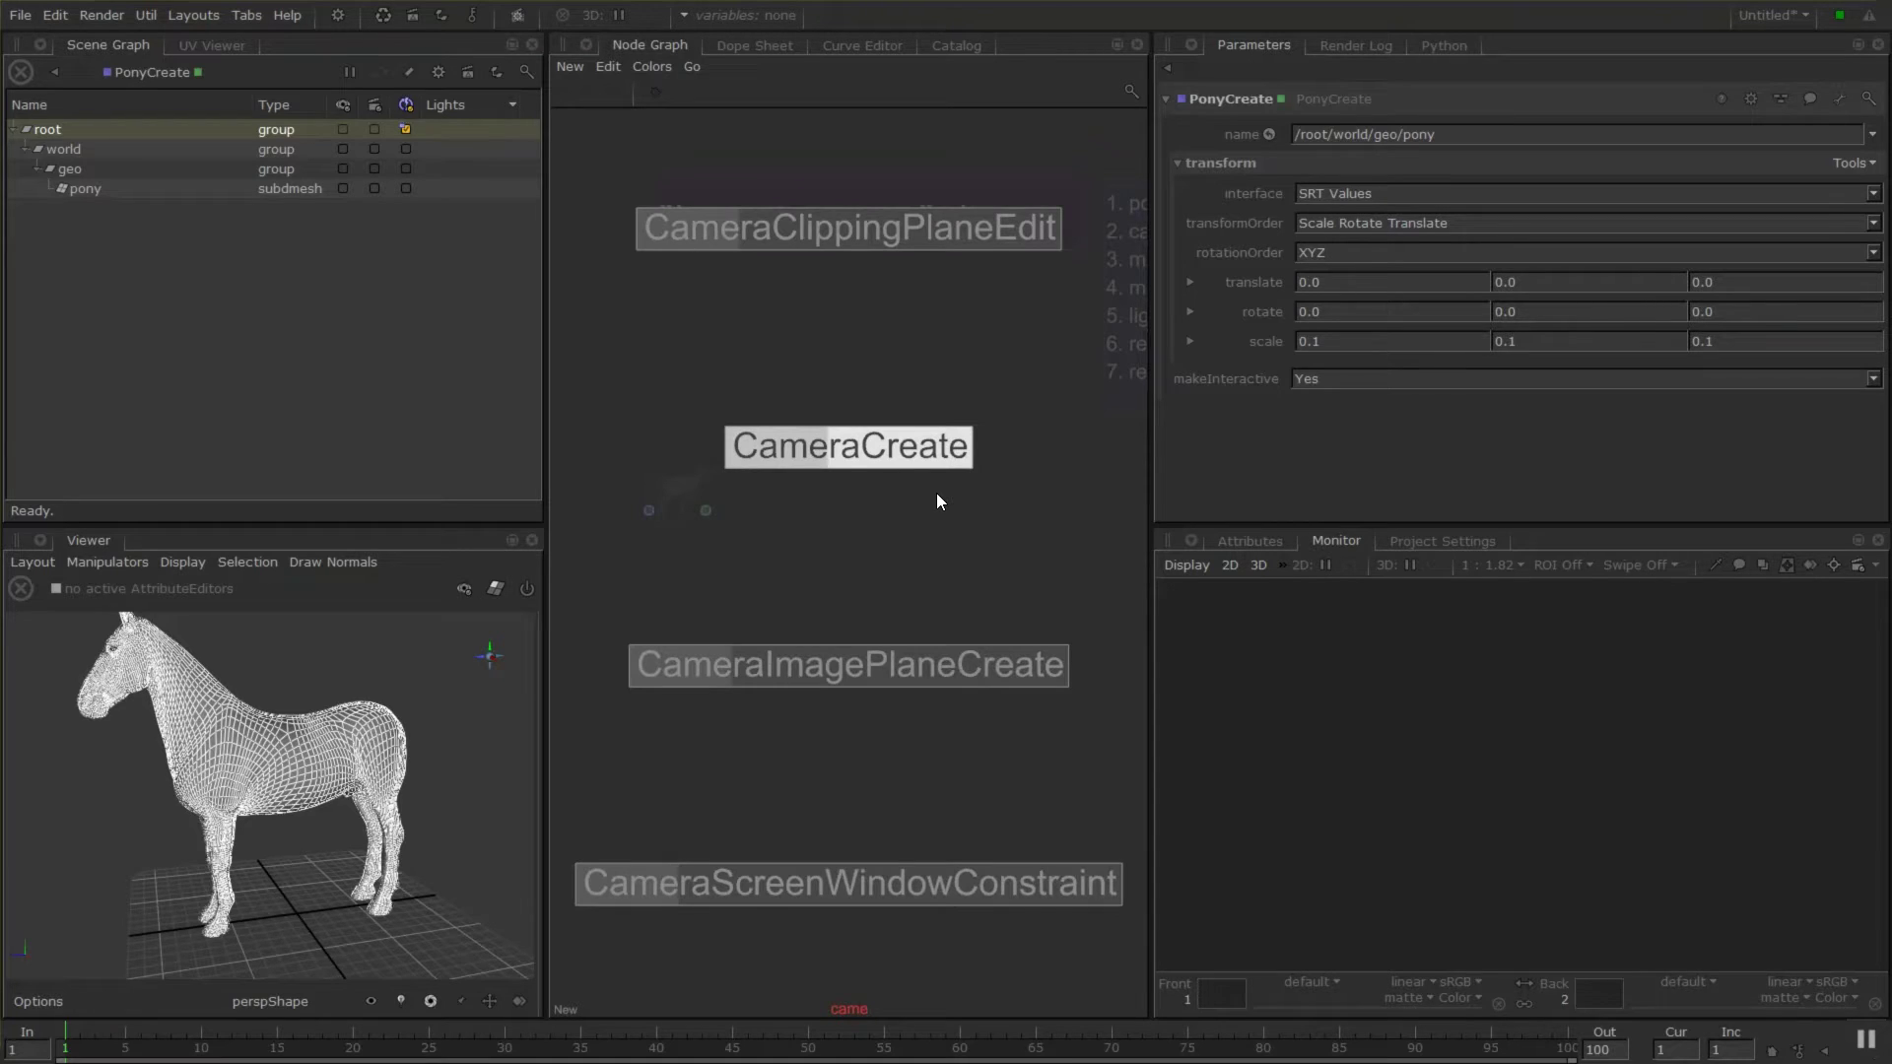
key(Return)
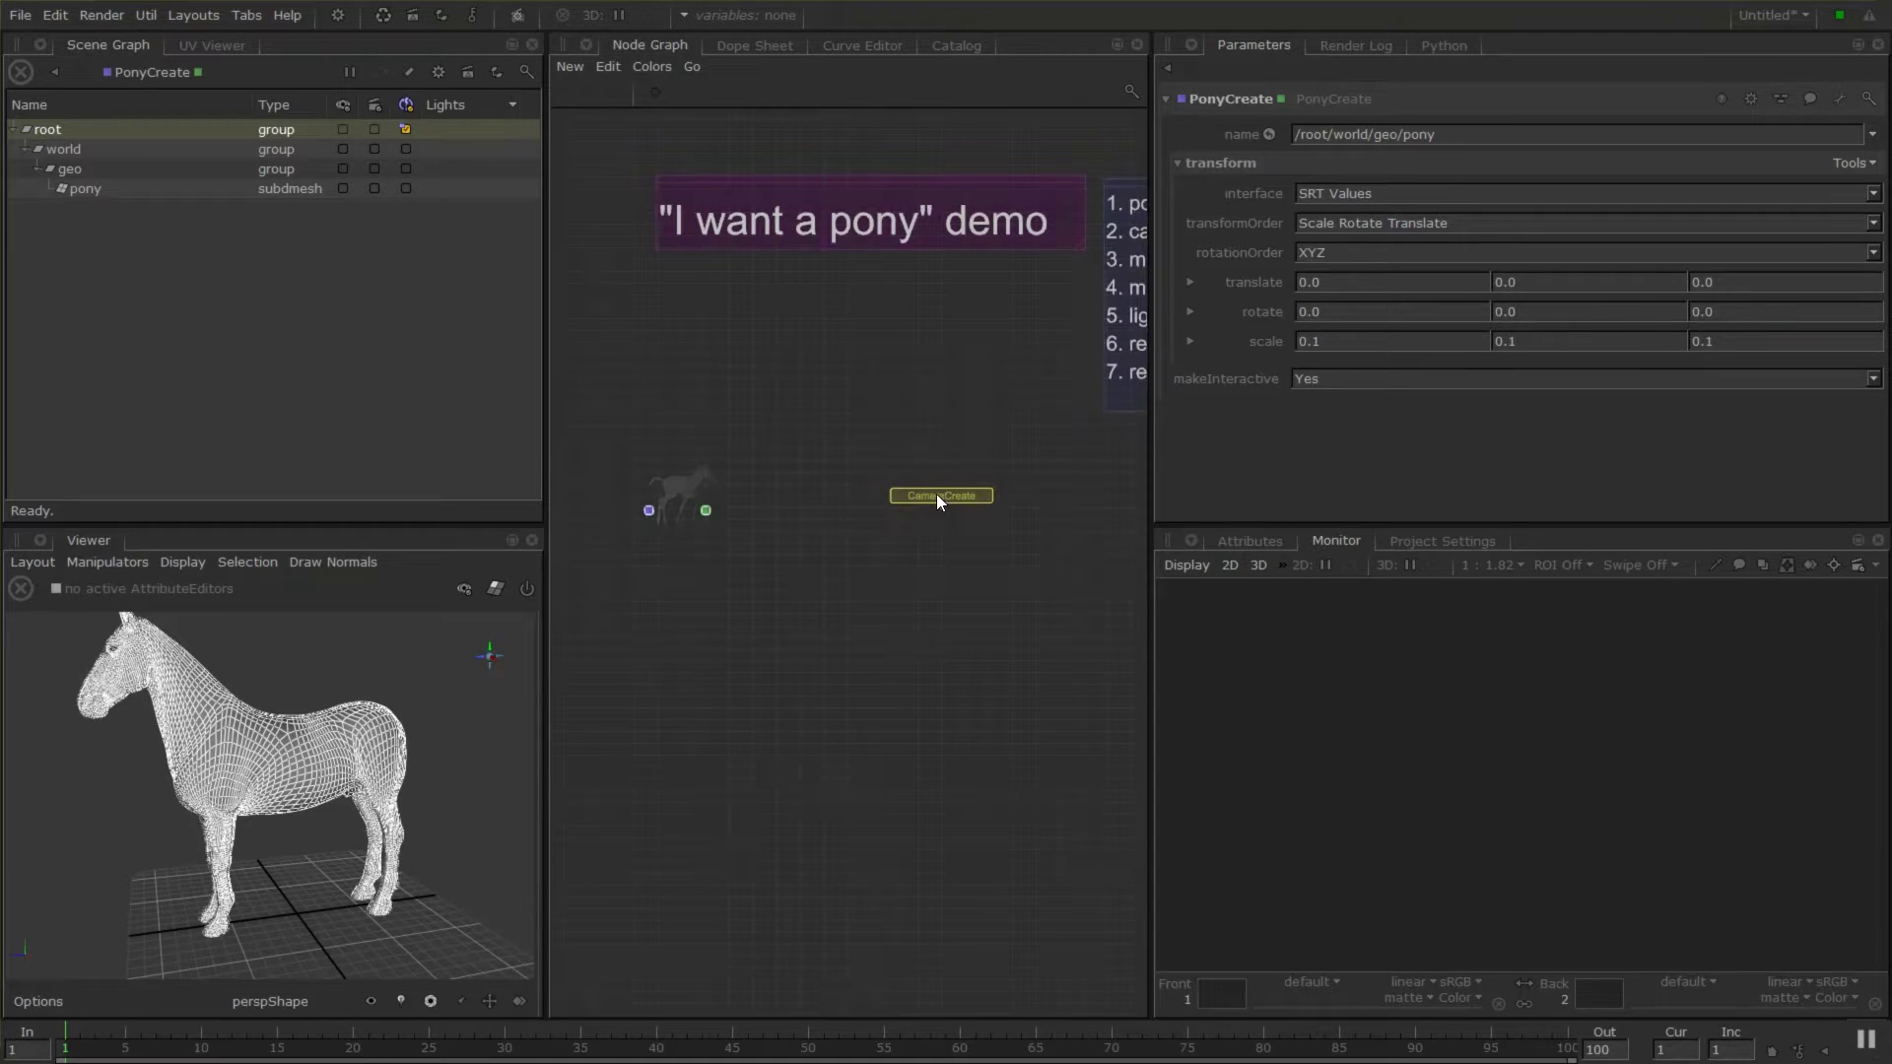
click(871, 504)
middle_drag(1006, 507, 974, 542)
middle_drag(828, 487, 807, 507)
drag(748, 494, 793, 495)
middle_drag(993, 506, 915, 497)
Add a PrimitiveCreate node in the row after the CameraCreate node.
key(Tab)
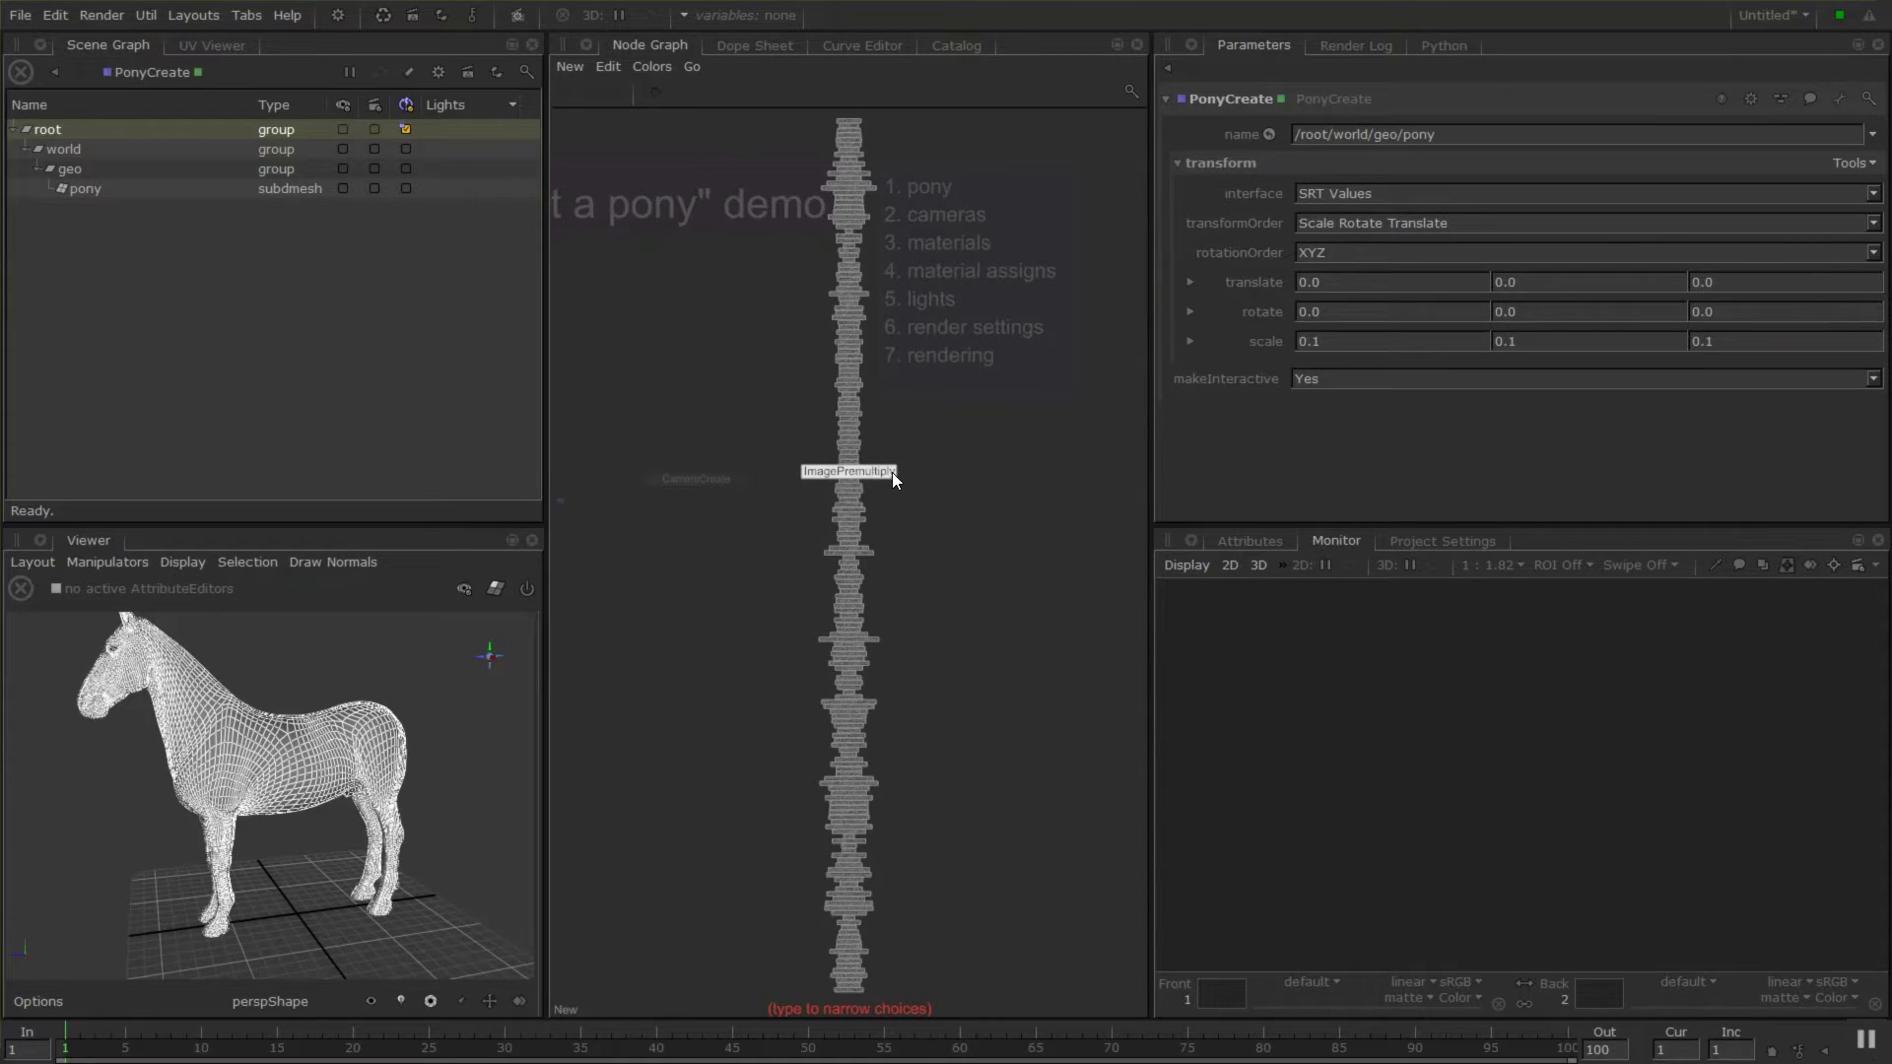
text(pri)
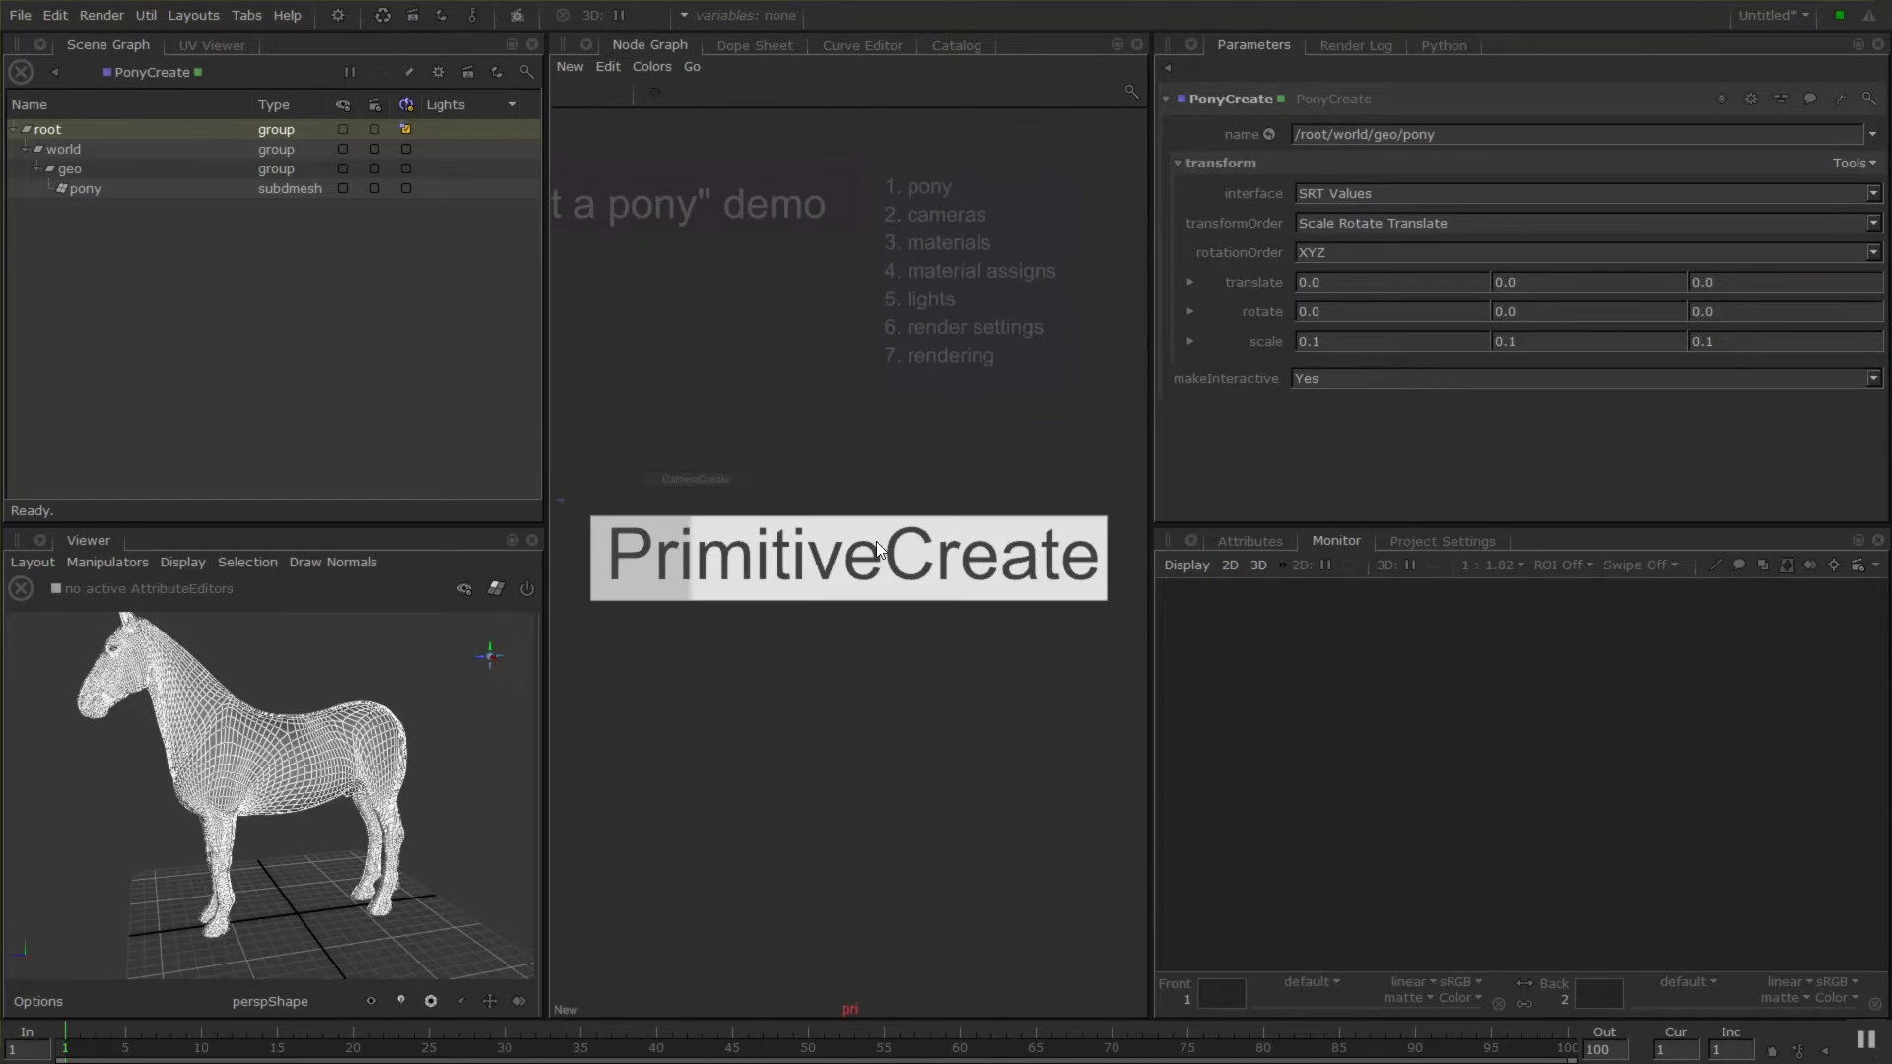
key(Return)
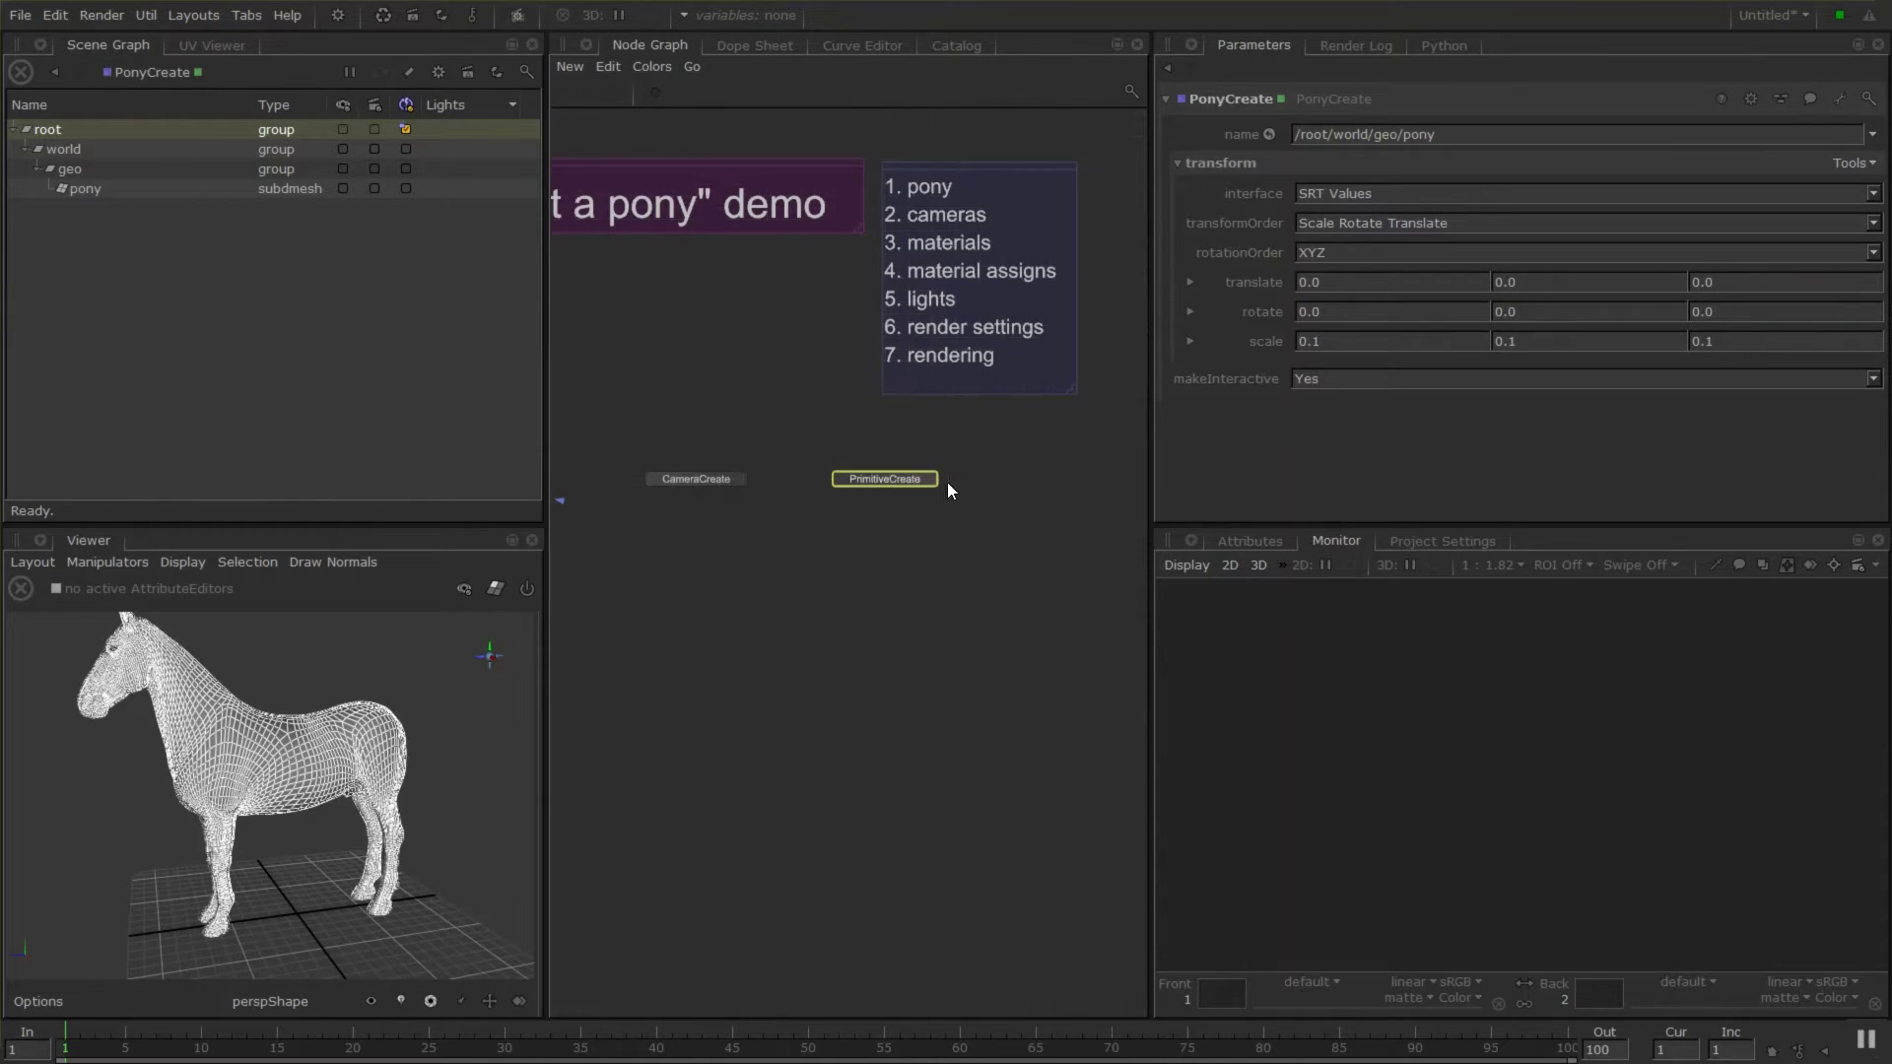
middle_drag(672, 455, 556, 449)
click(939, 468)
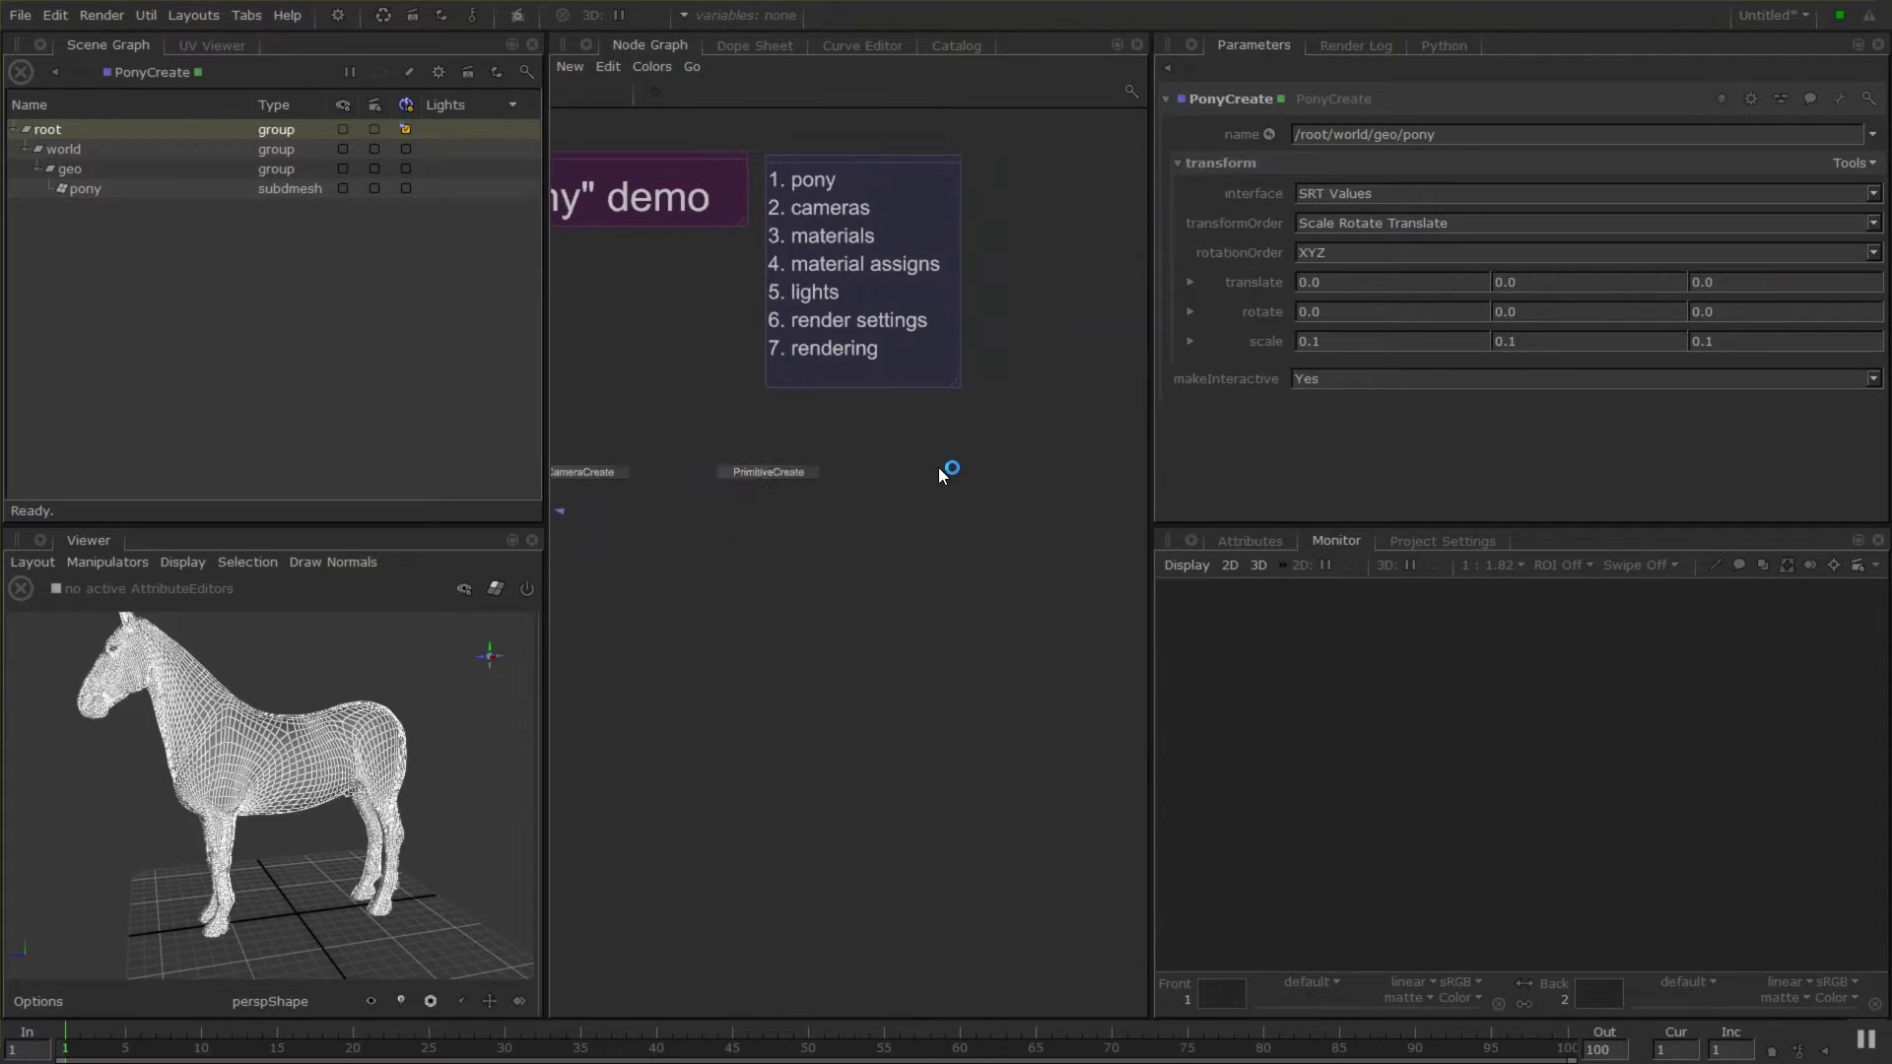
middle_drag(672, 476, 711, 512)
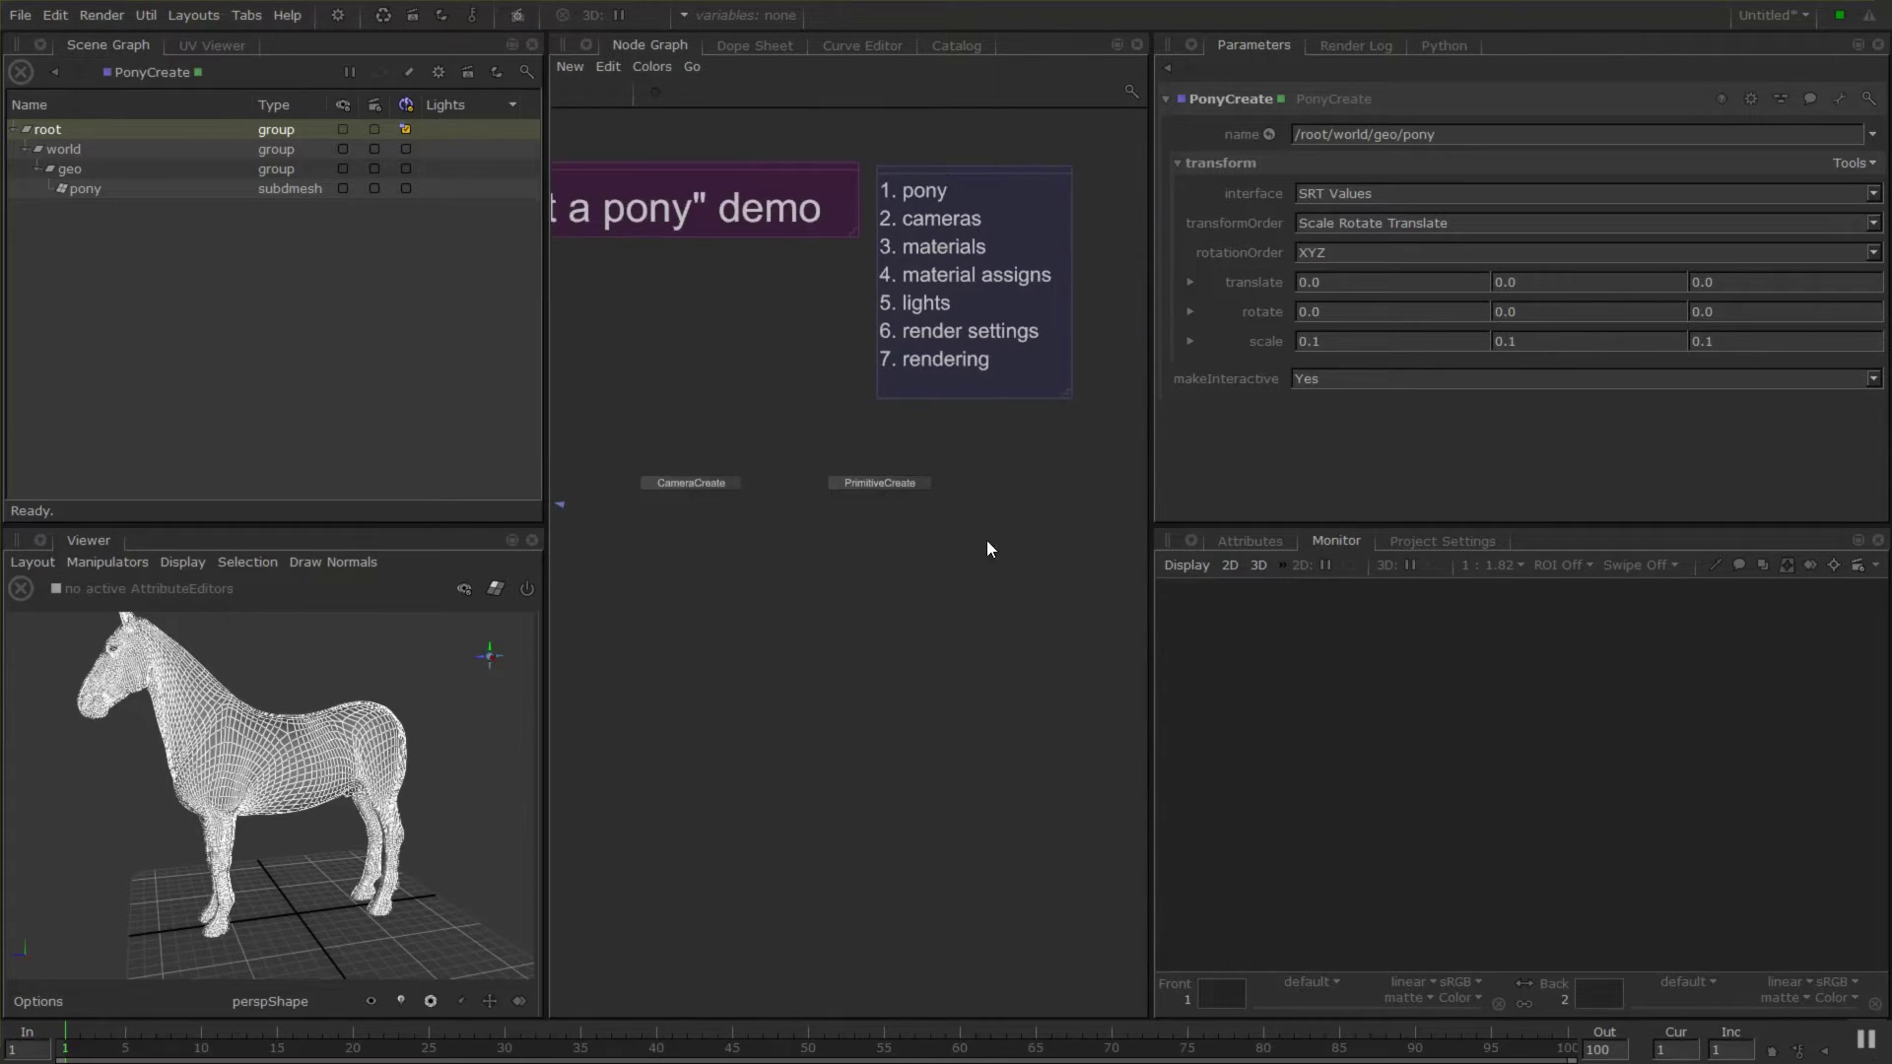
Add a Material node in the row after the PrimitiveCreate node and open its parameters.
middle_drag(989, 548, 970, 540)
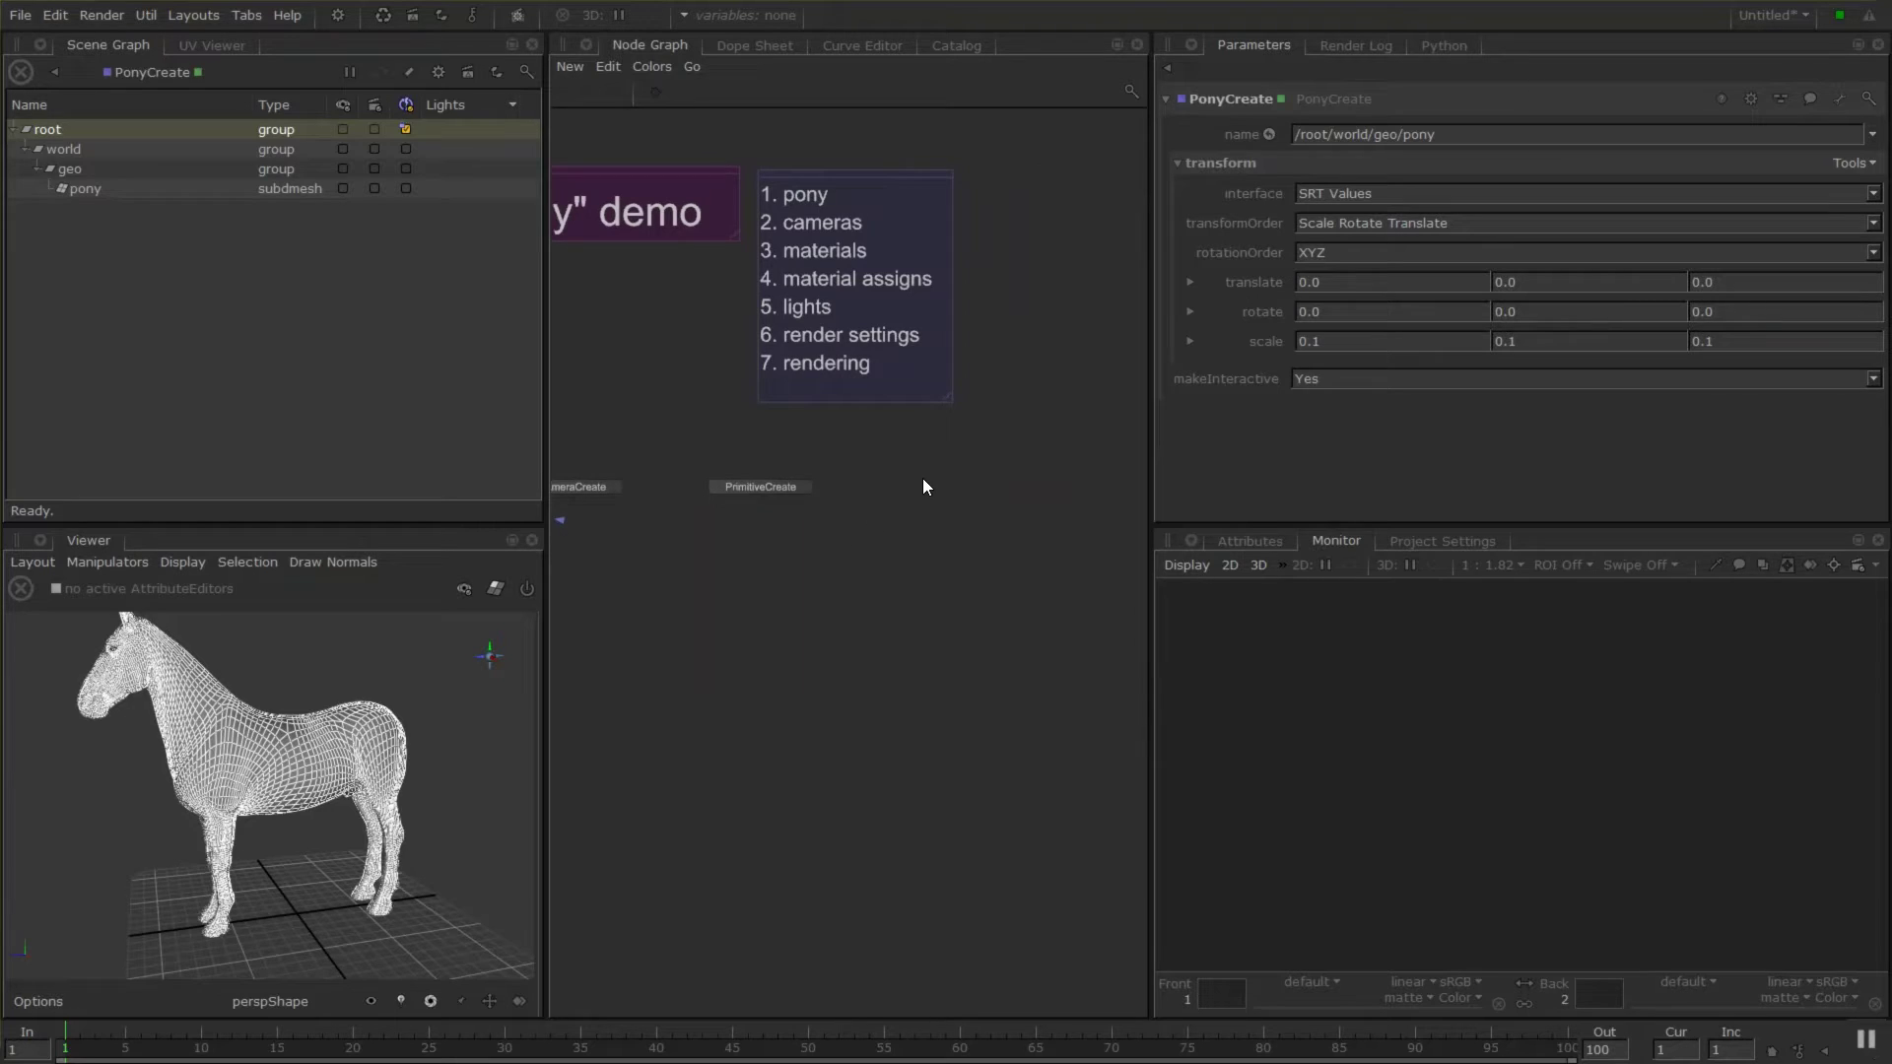
key(Tab)
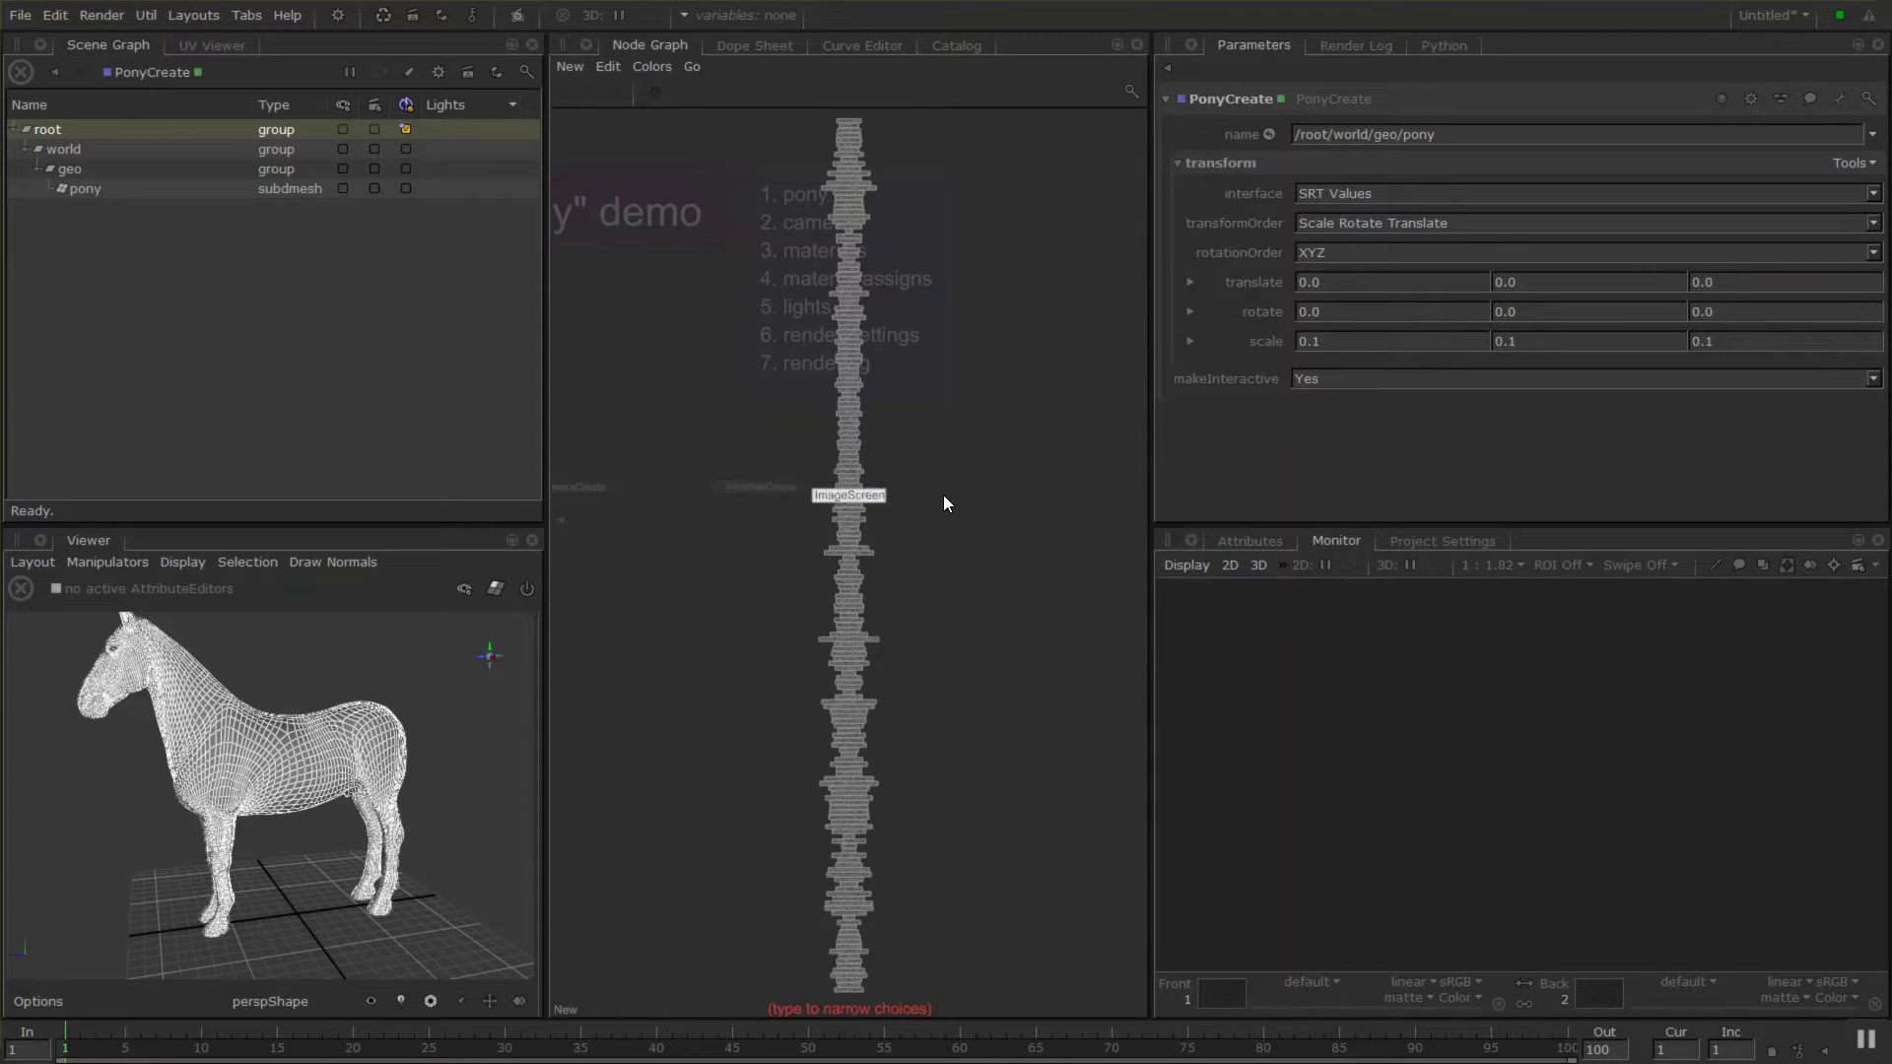
text(mater)
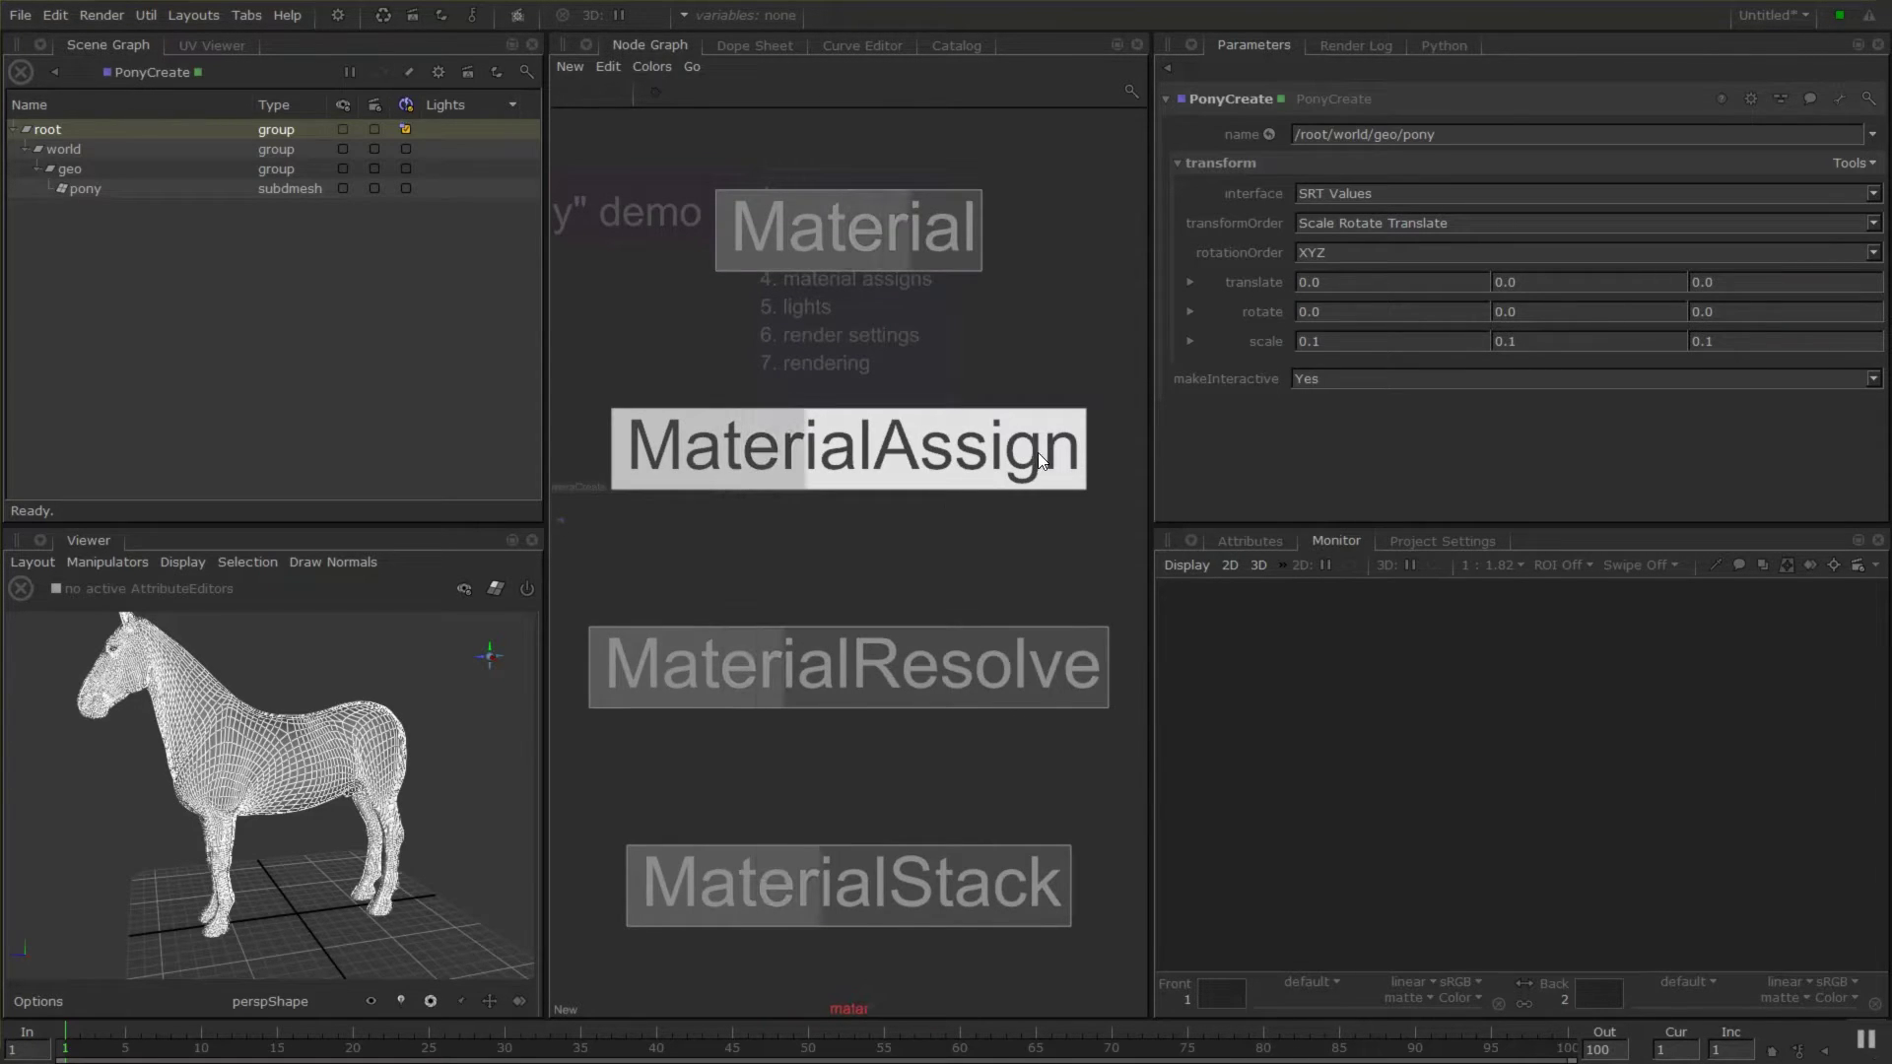
click(891, 266)
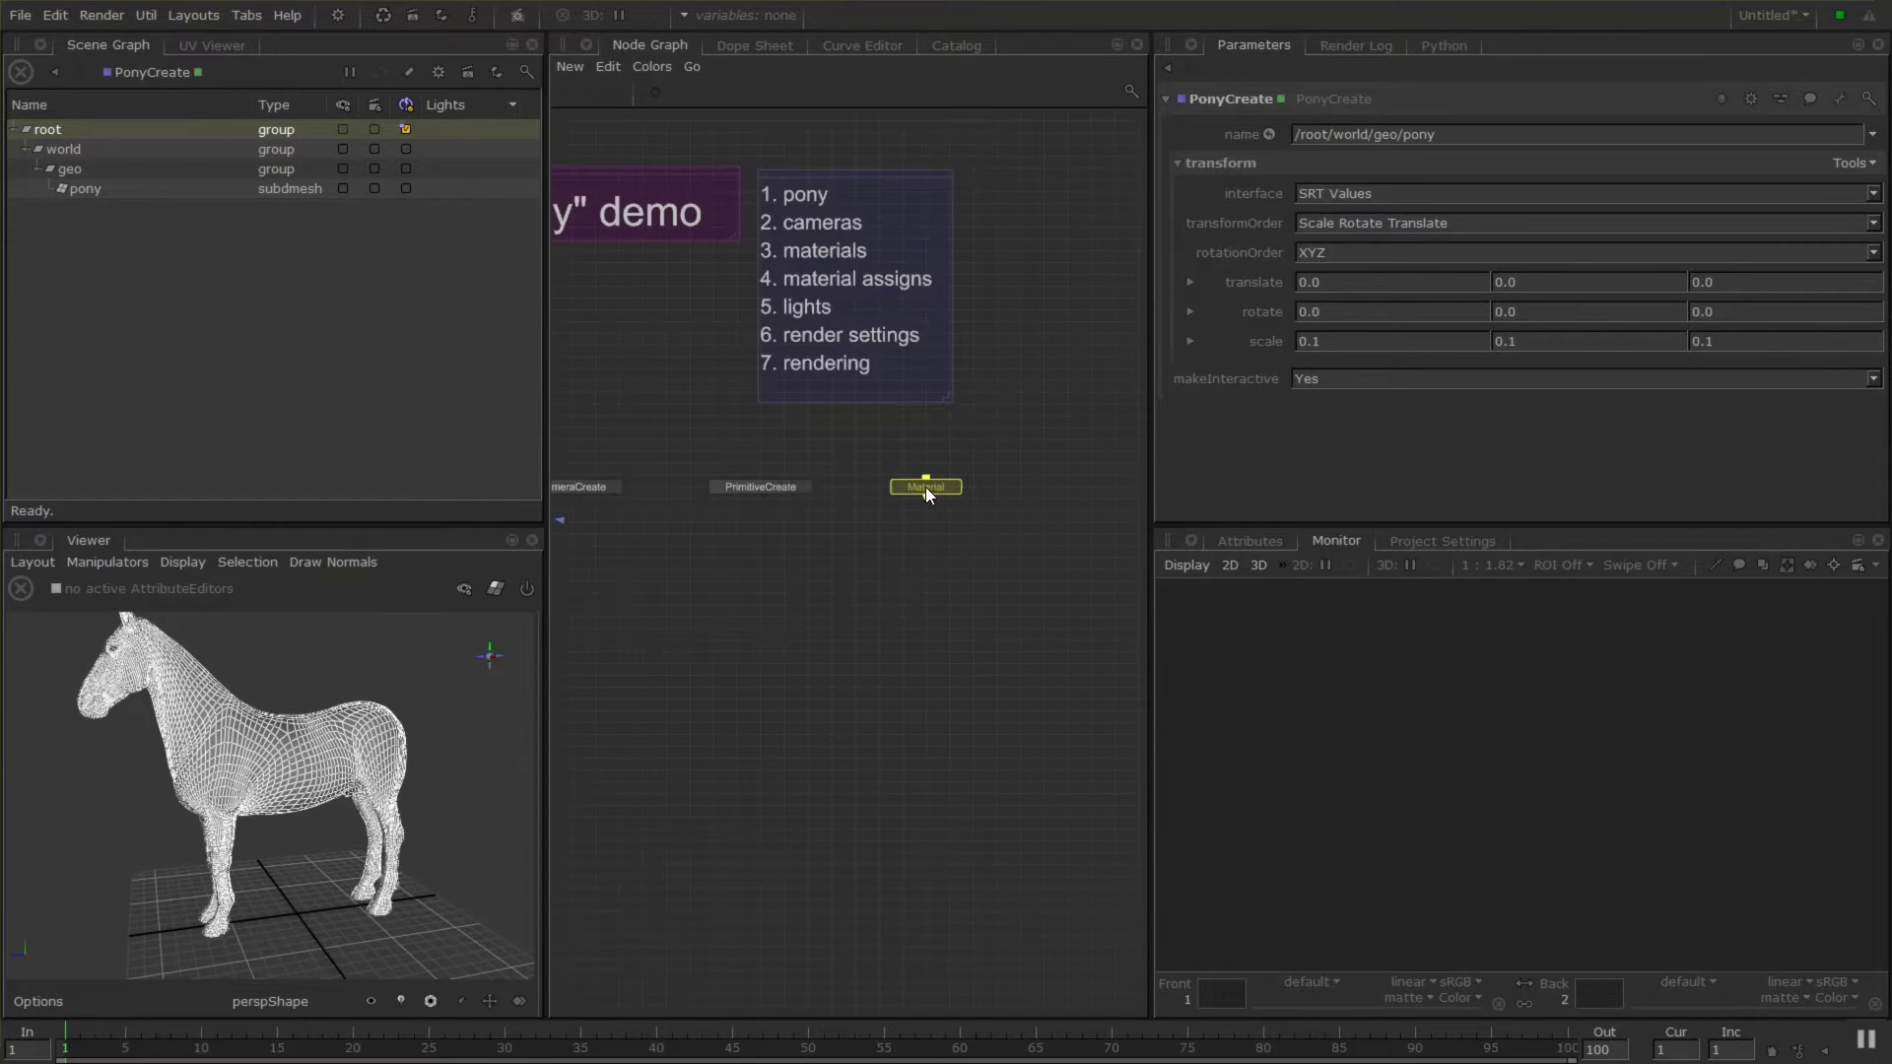
click(968, 487)
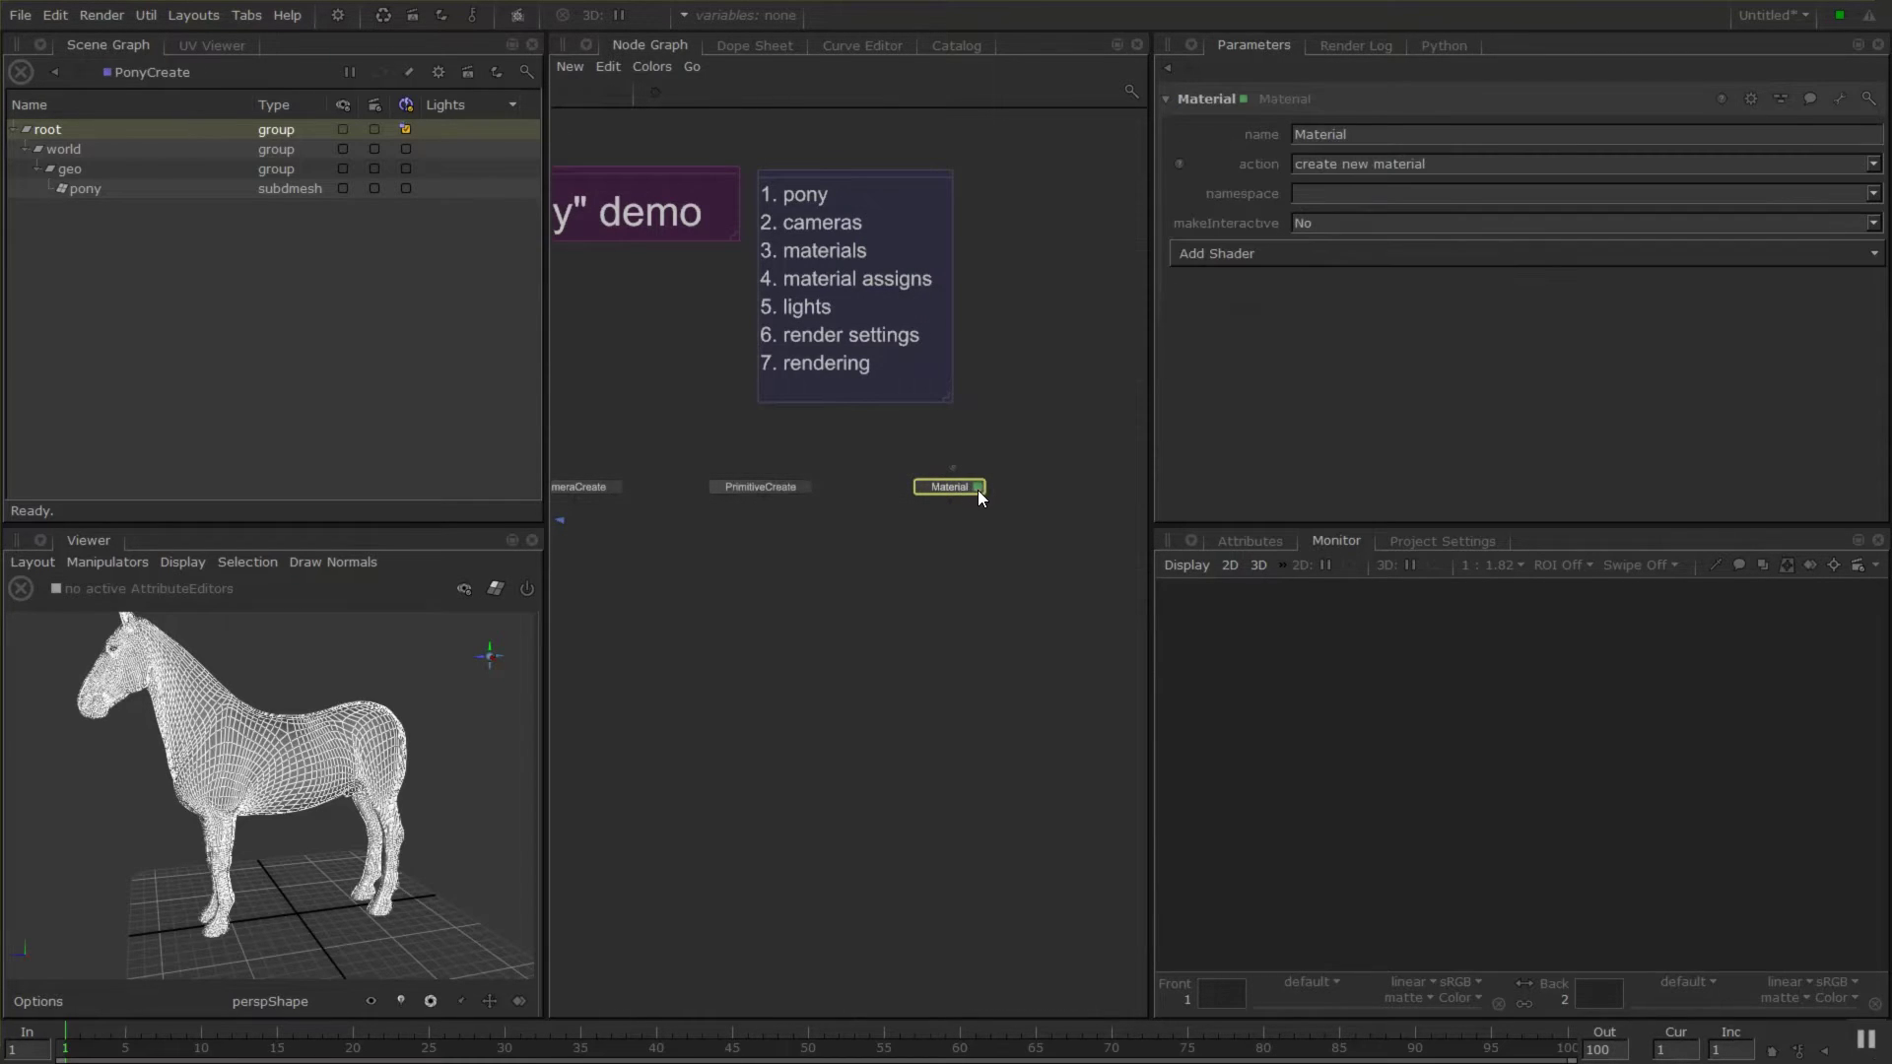
middle_drag(770, 598, 915, 560)
Space the CameraCreate, PrimitiveCreate and Material nodes evenly in a row beside the pony node.
scroll(915, 560, down, 3)
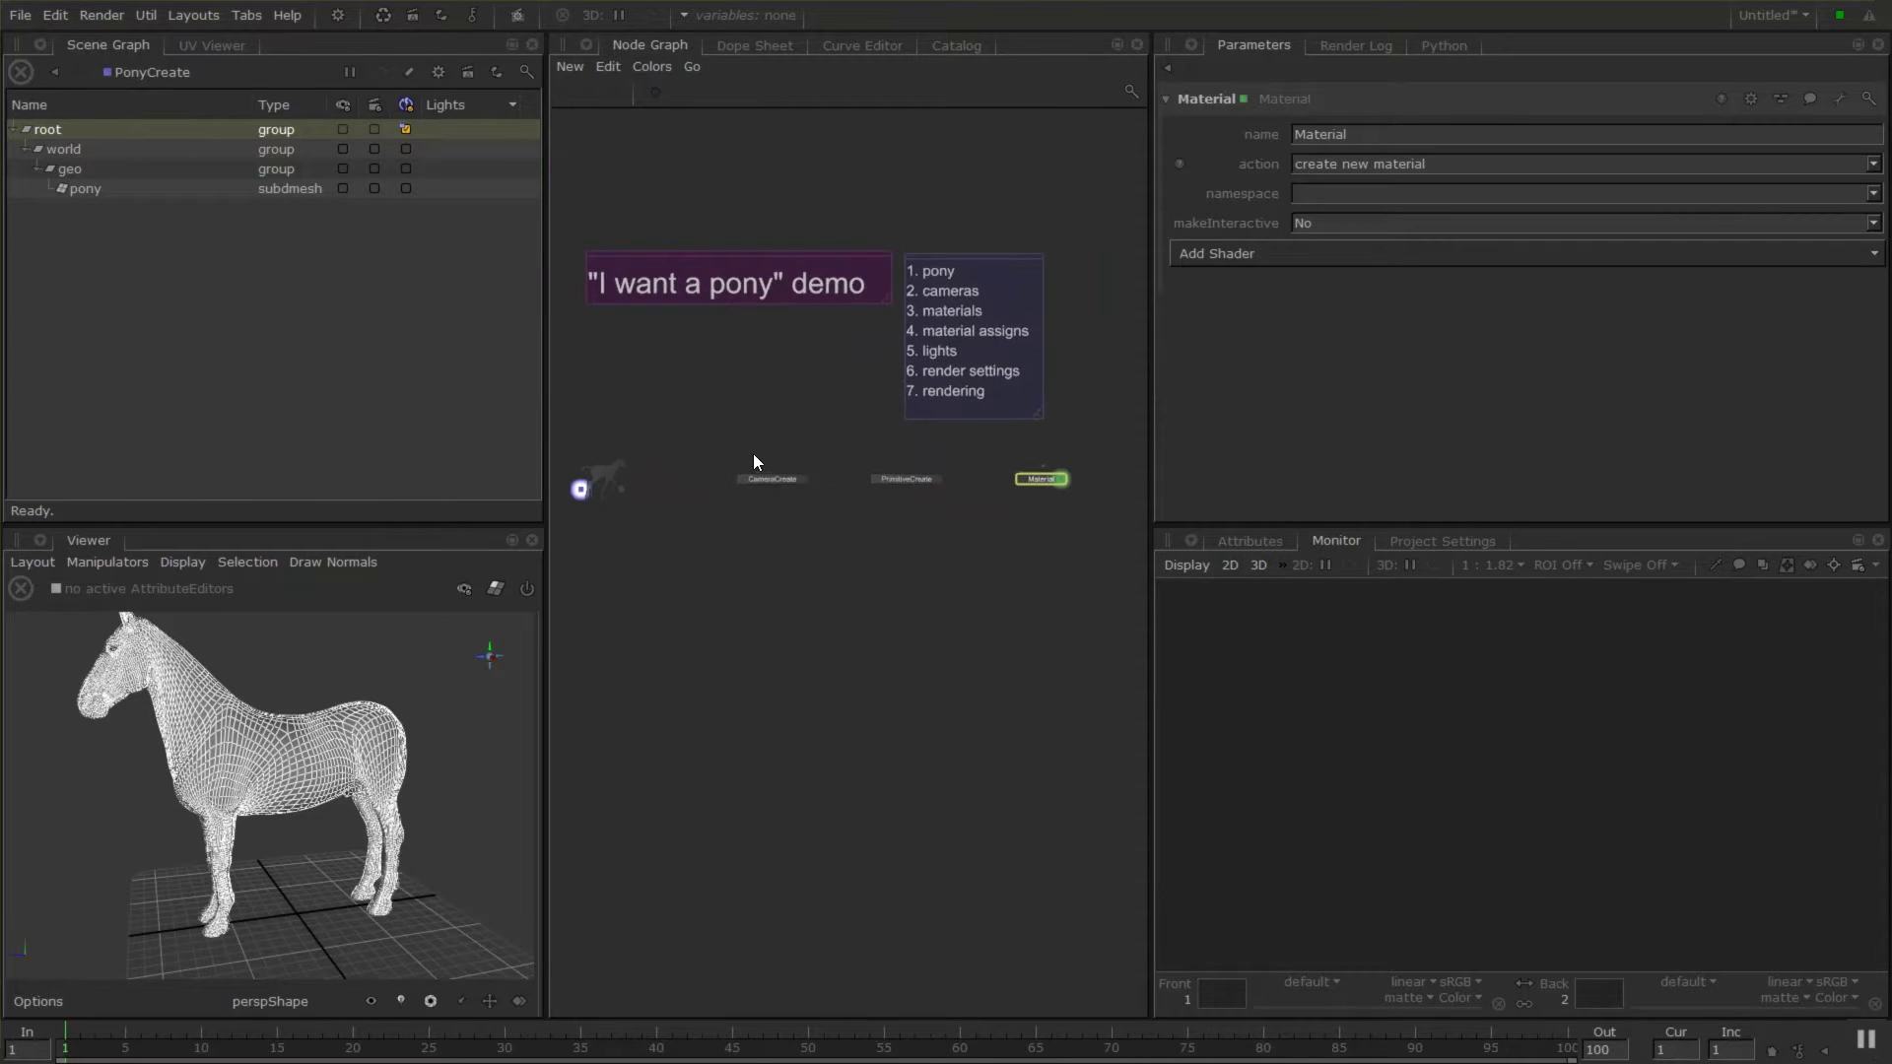
drag(780, 482, 752, 486)
drag(930, 481, 914, 483)
drag(1072, 477, 1053, 480)
middle_drag(778, 491, 804, 498)
Select the four nodes in the row and enlarge the node graph pane.
drag(570, 436, 1107, 598)
click(997, 582)
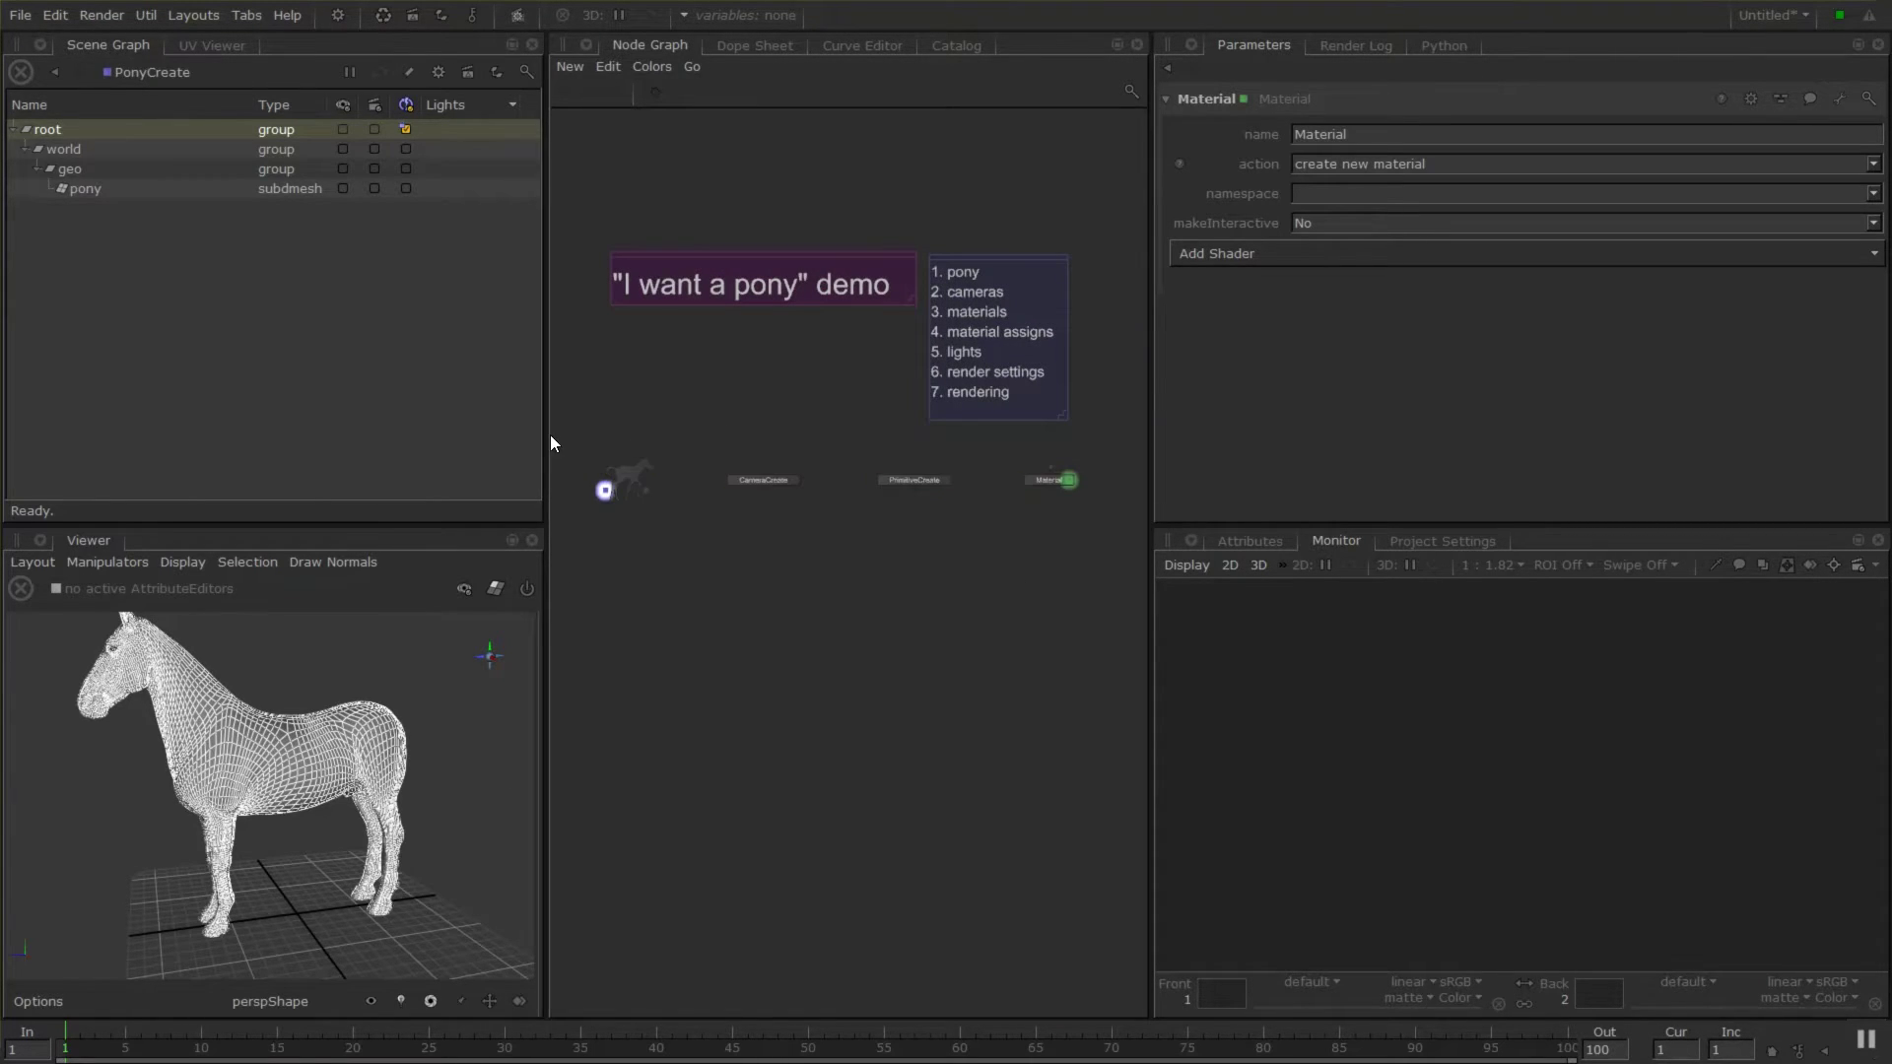
drag(550, 435, 486, 521)
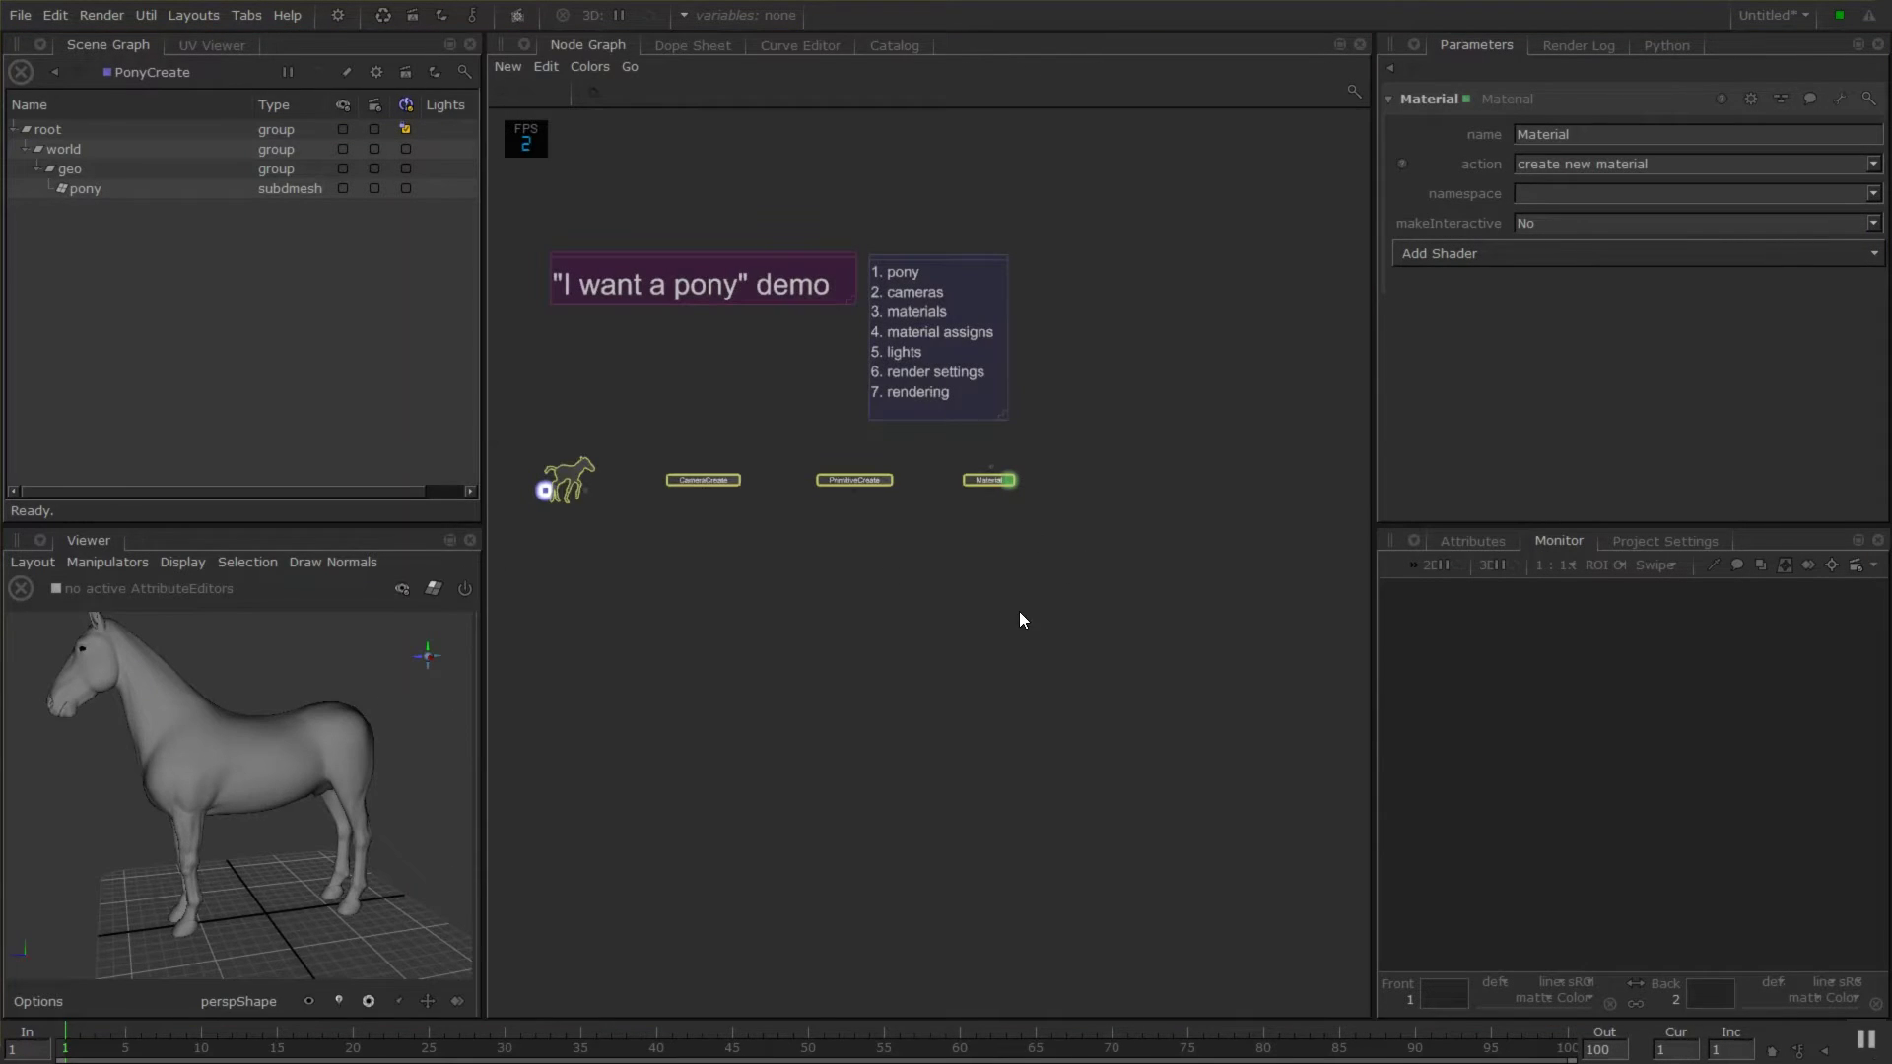
Connect the pony, camera, primitive and material nodes into a Merge node placed below them.
key(m)
middle_drag(854, 604, 919, 613)
drag(852, 547, 862, 660)
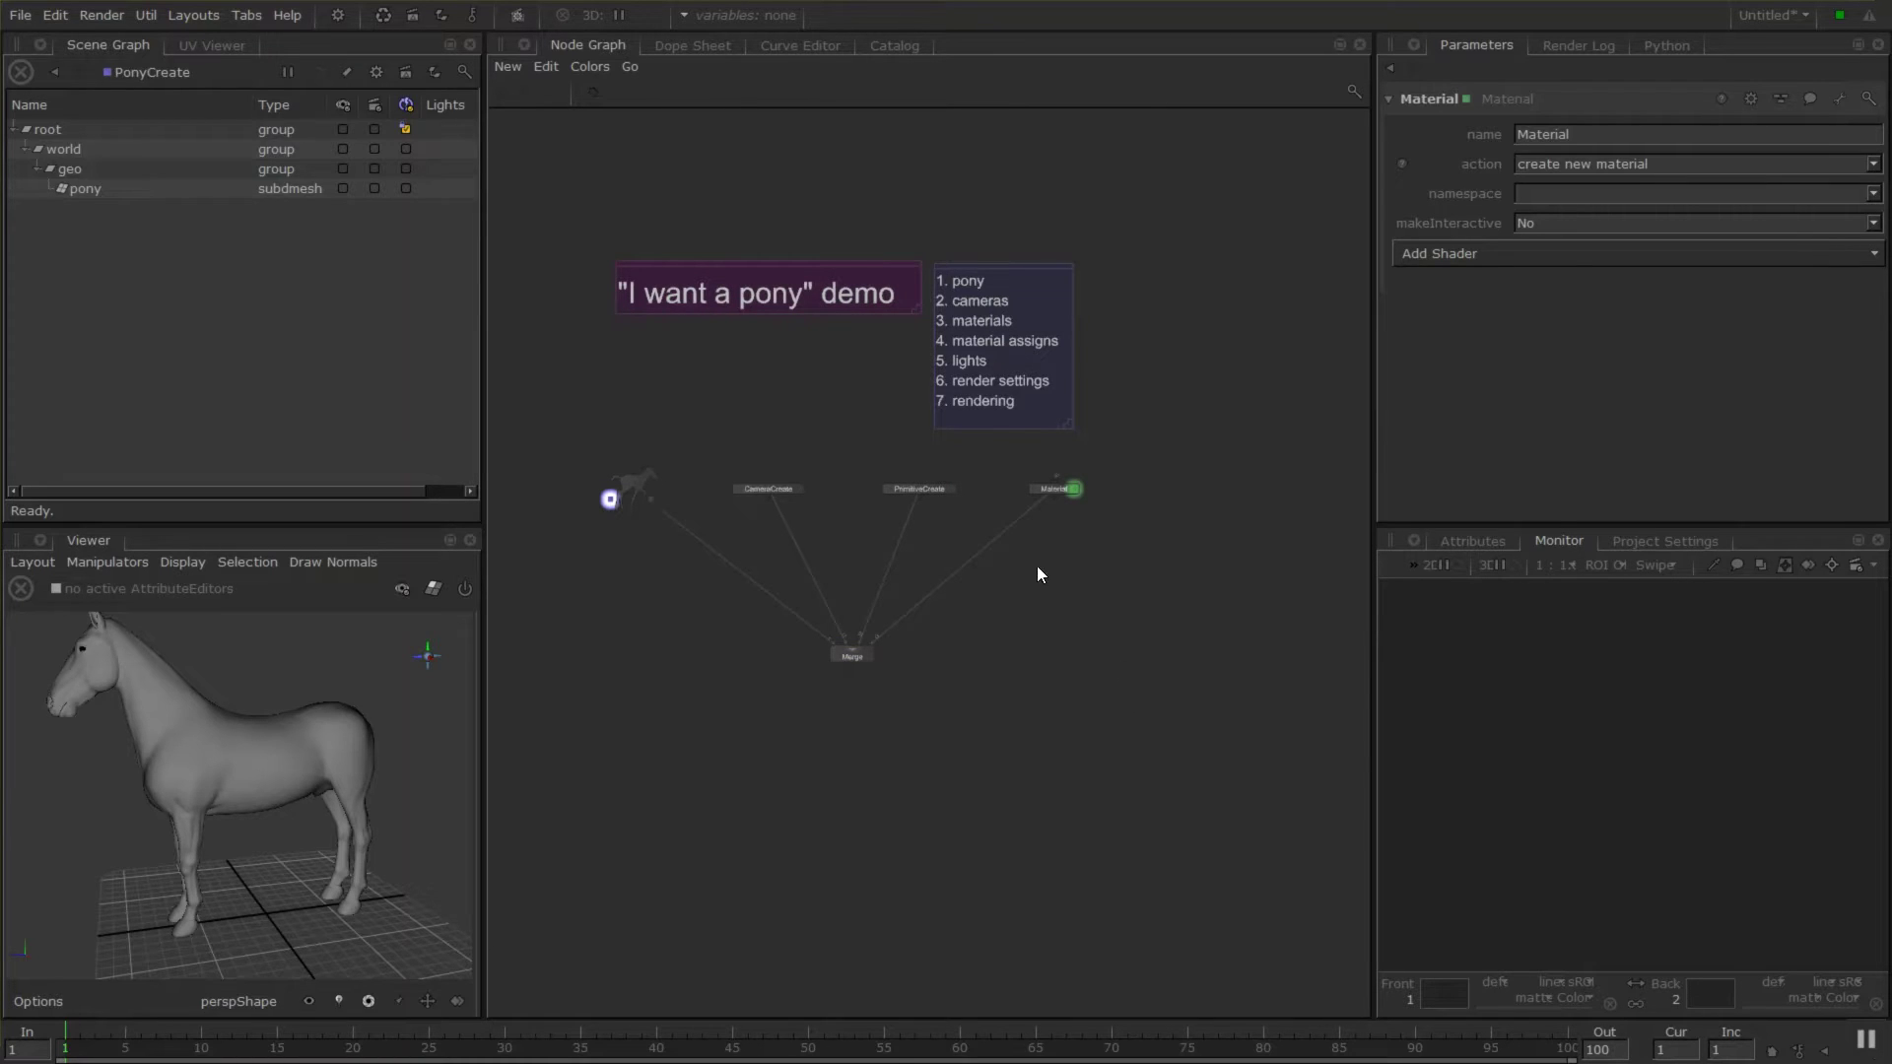
Open the PrimitiveCreate node's parameters and examine how the four nodes feed into the Merge node.
scroll(831, 599, up, 3)
middle_drag(833, 579, 905, 586)
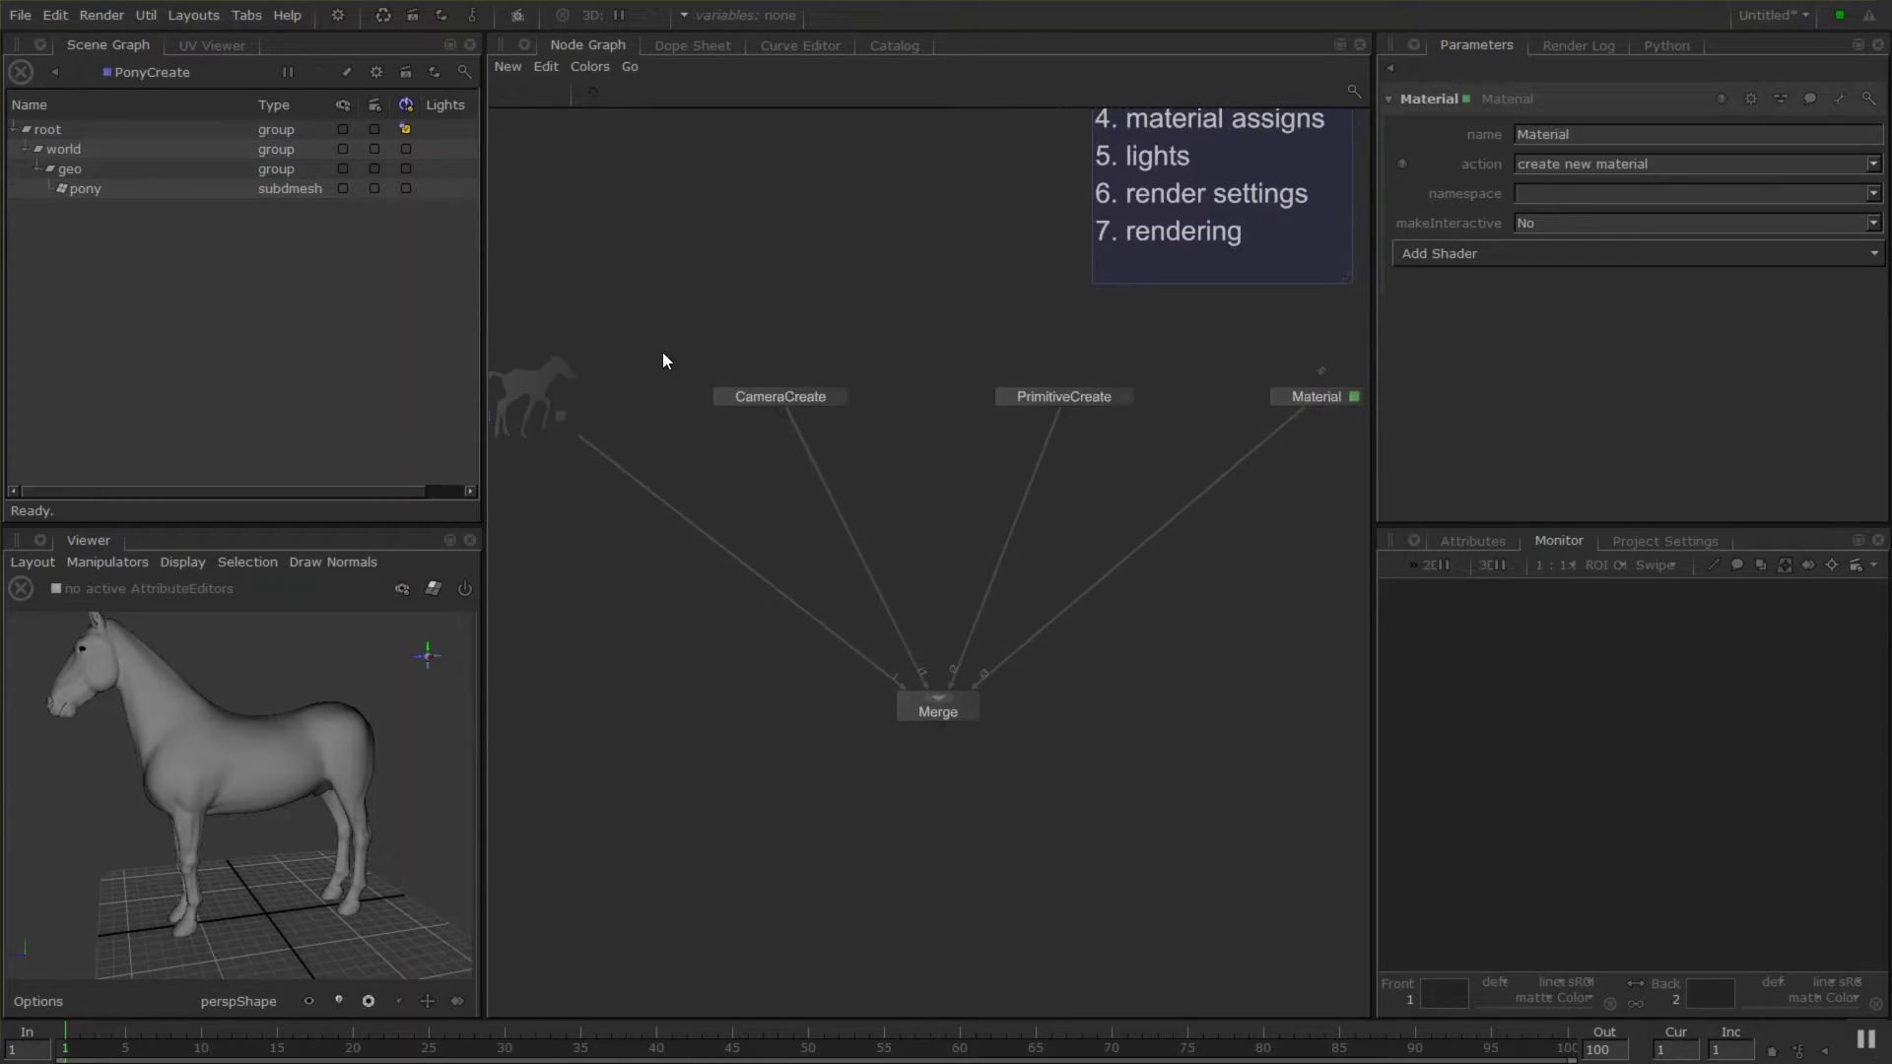
click(1091, 399)
click(1124, 395)
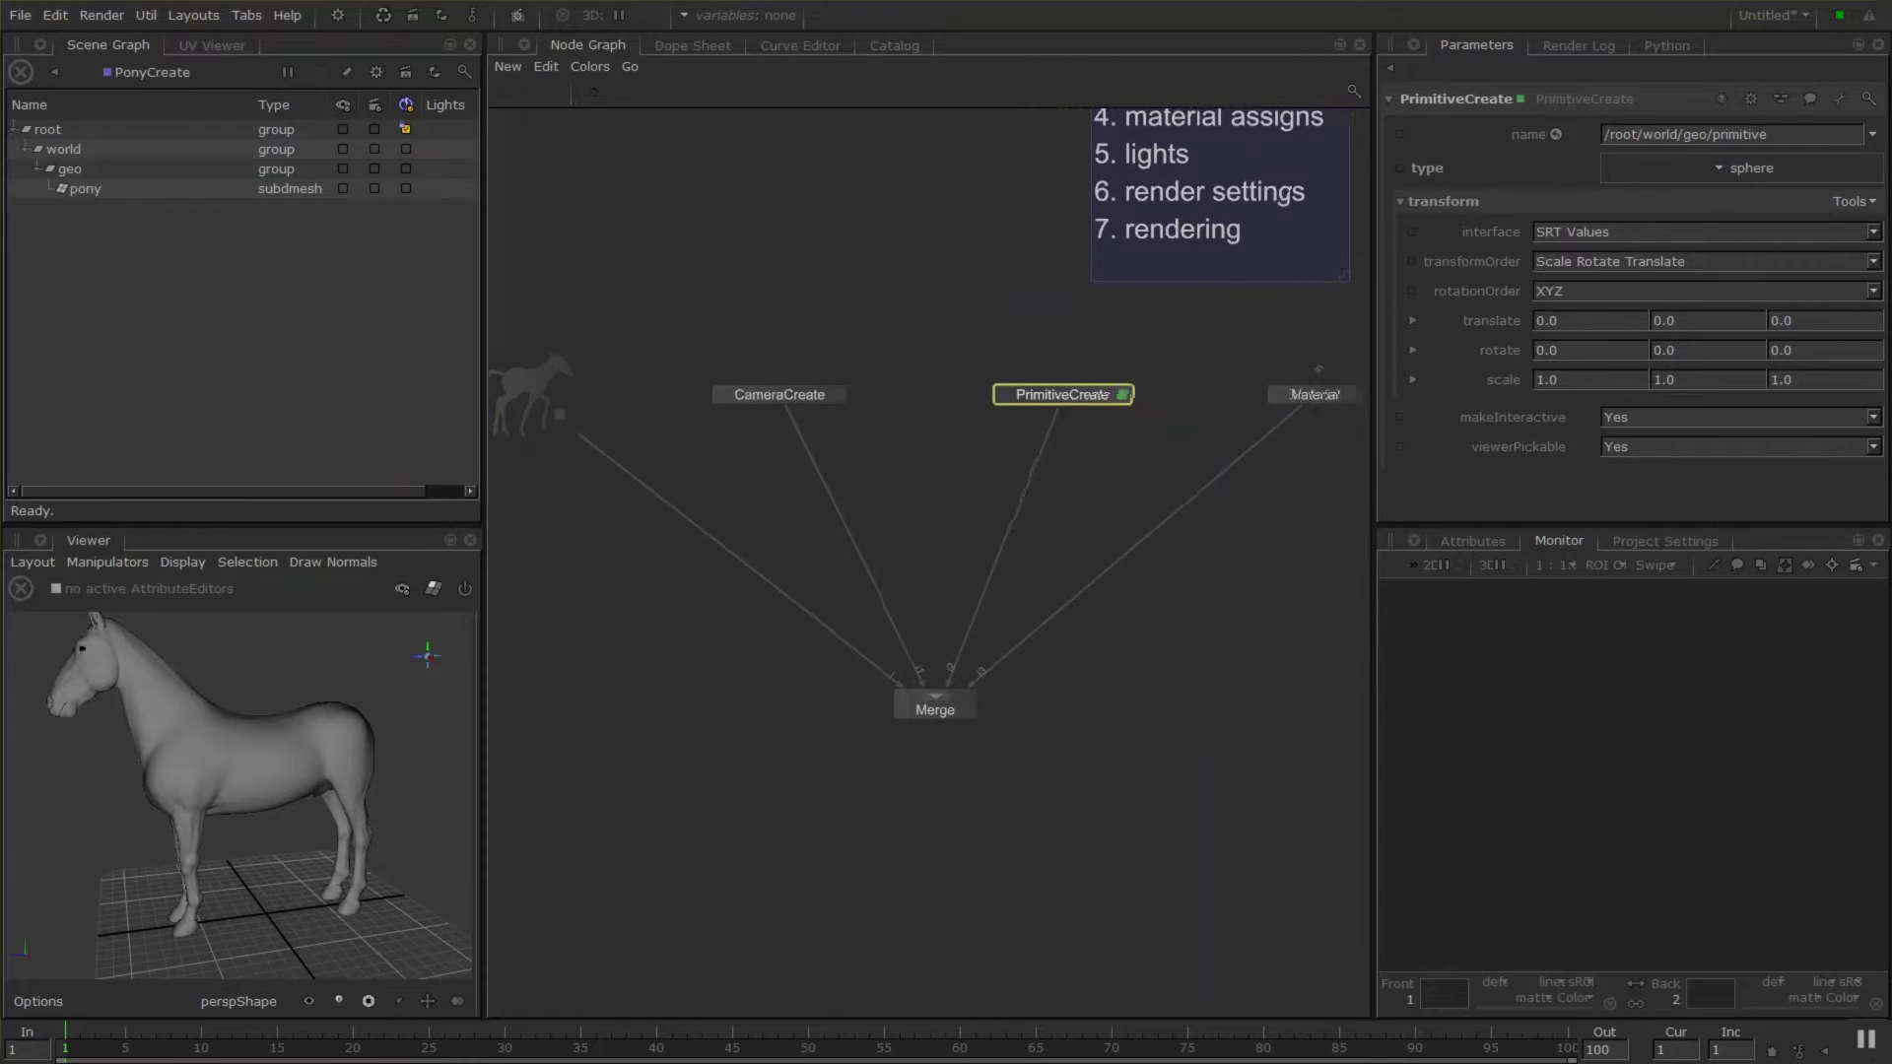
middle_drag(1212, 409, 1119, 408)
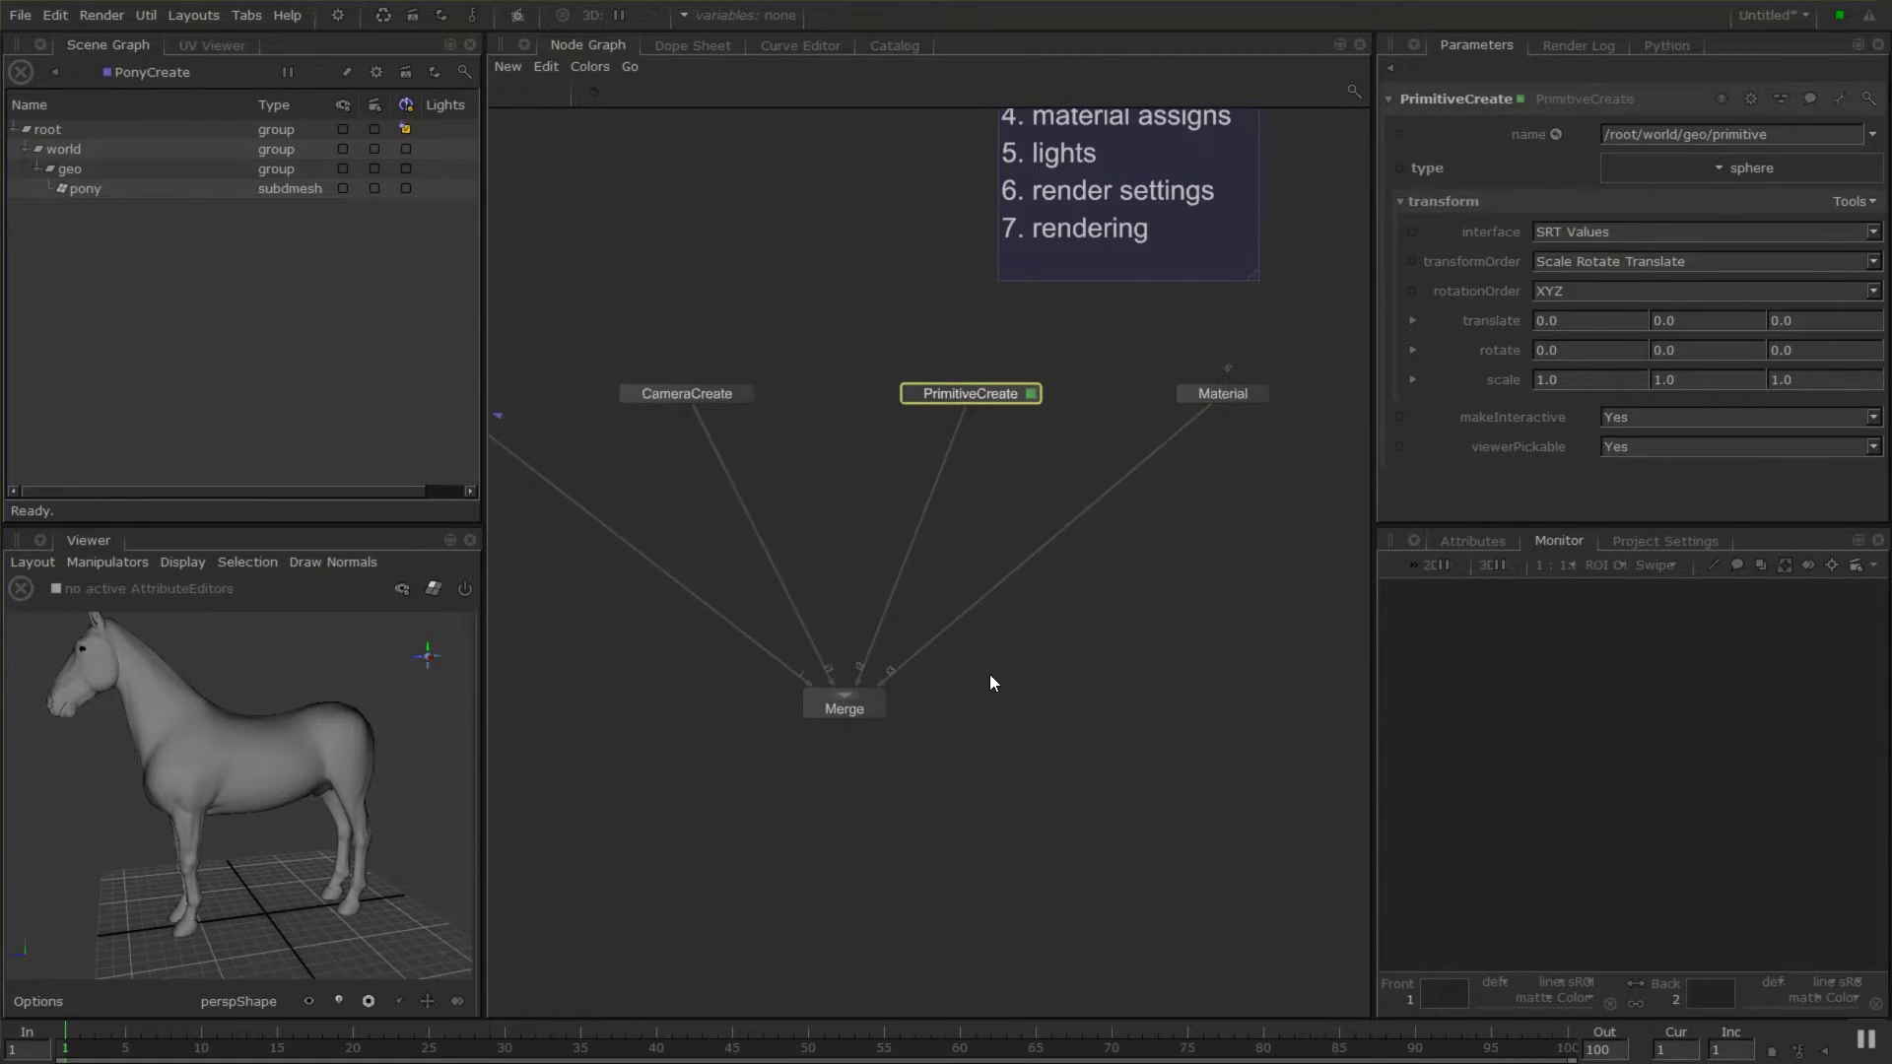
middle_drag(989, 676, 1076, 685)
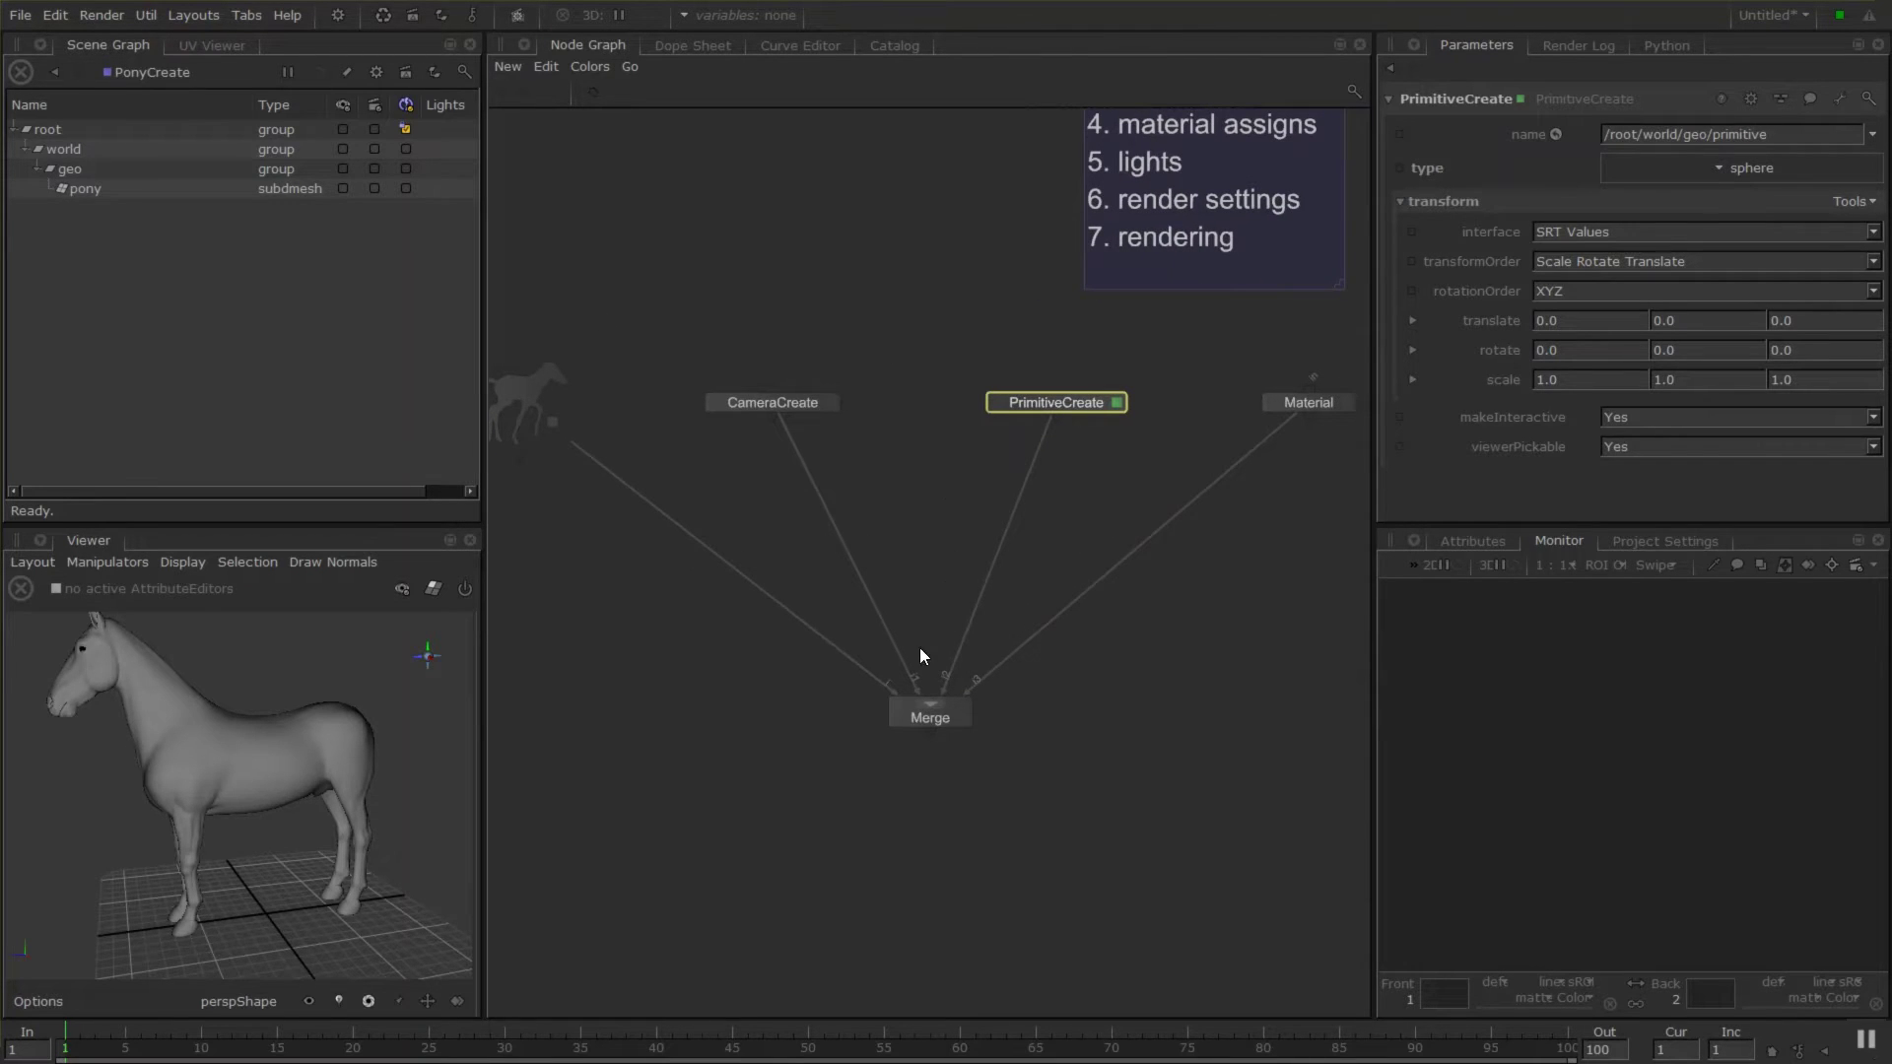
middle_drag(1048, 574, 1013, 769)
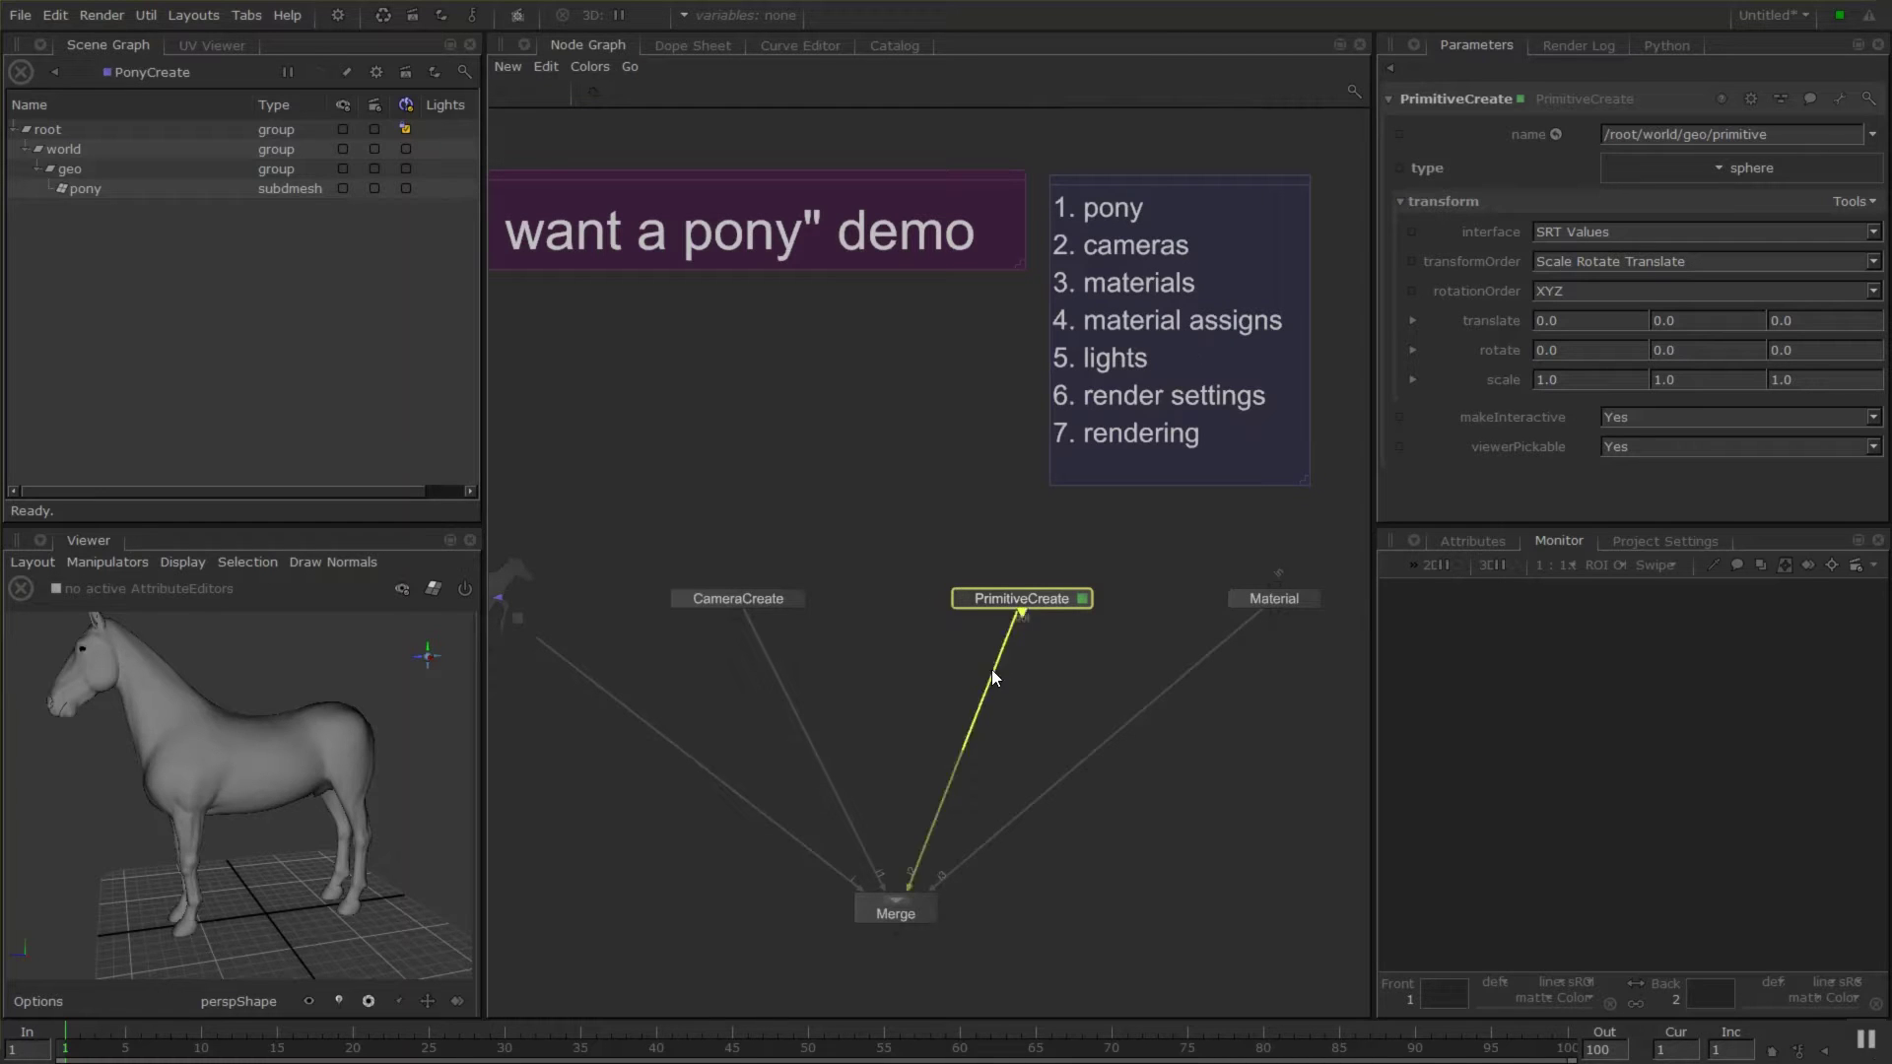
Open the PonyCreate node's parameters.
scroll(928, 661, up, 3)
middle_drag(690, 626, 1301, 614)
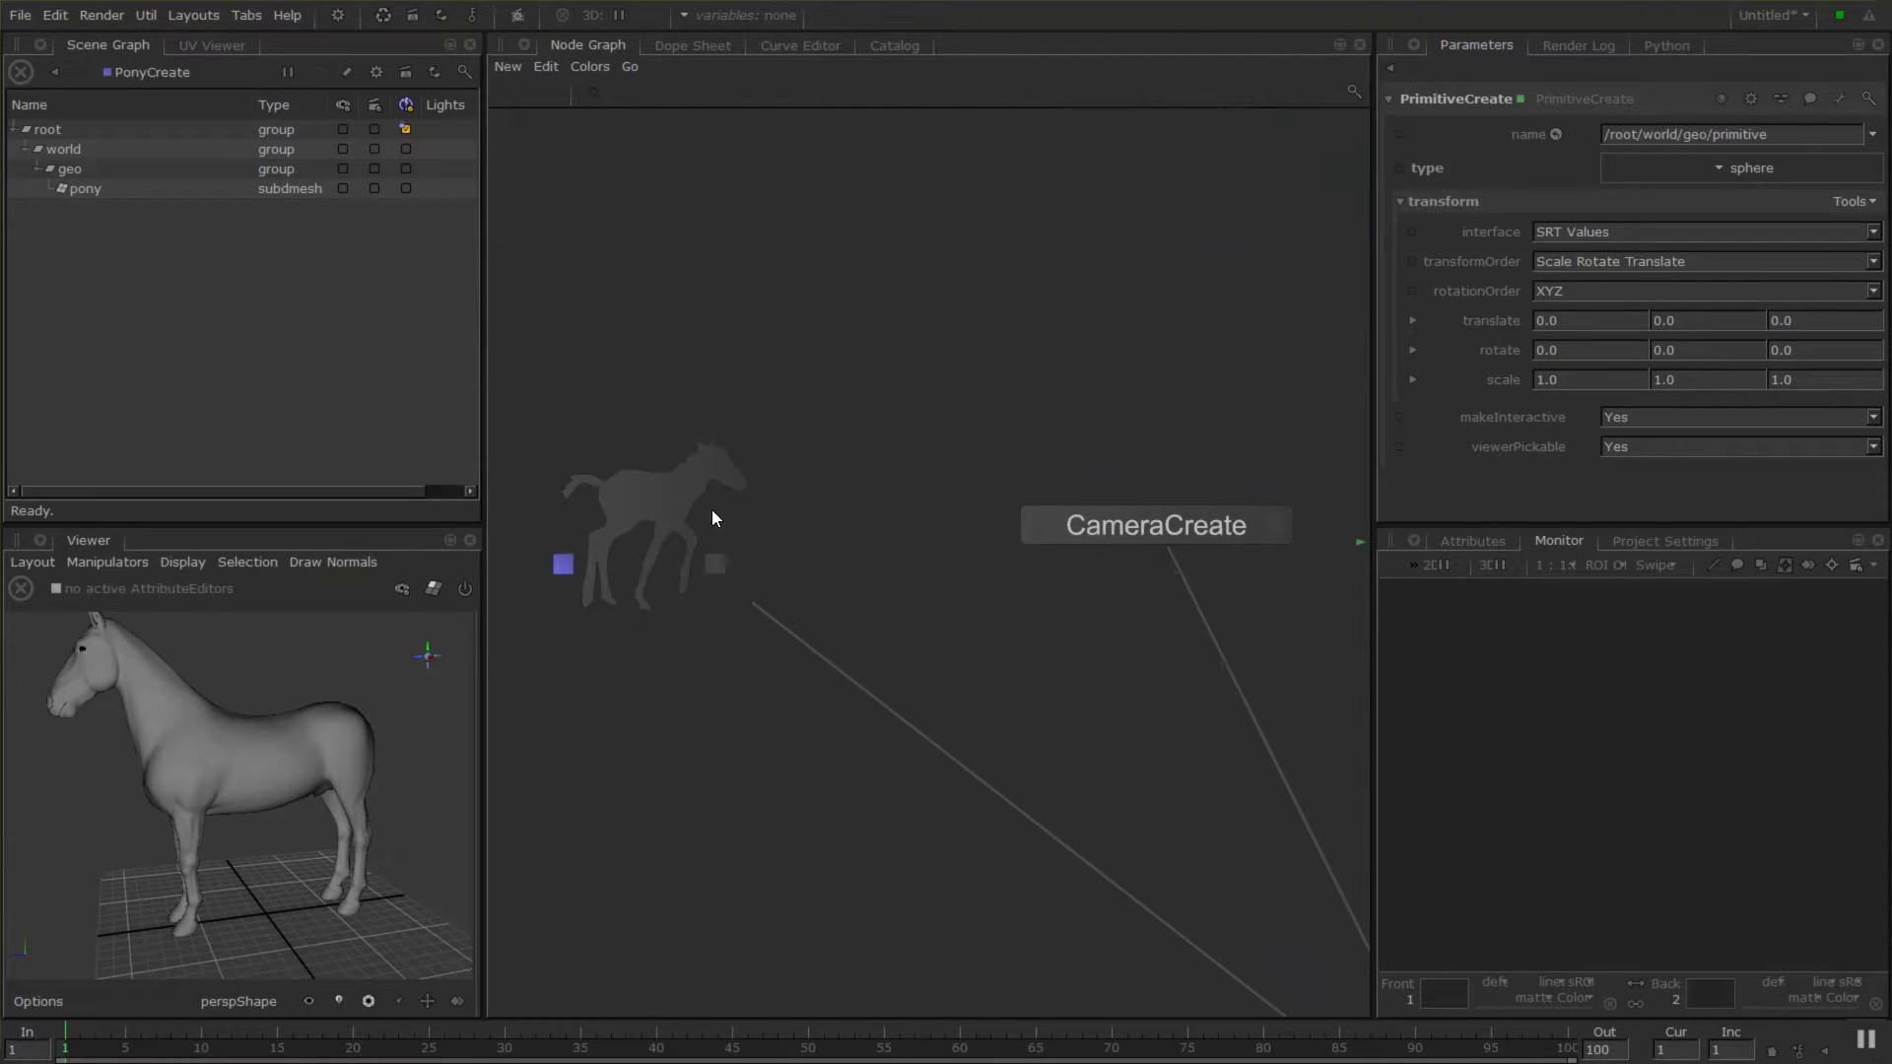
click(654, 506)
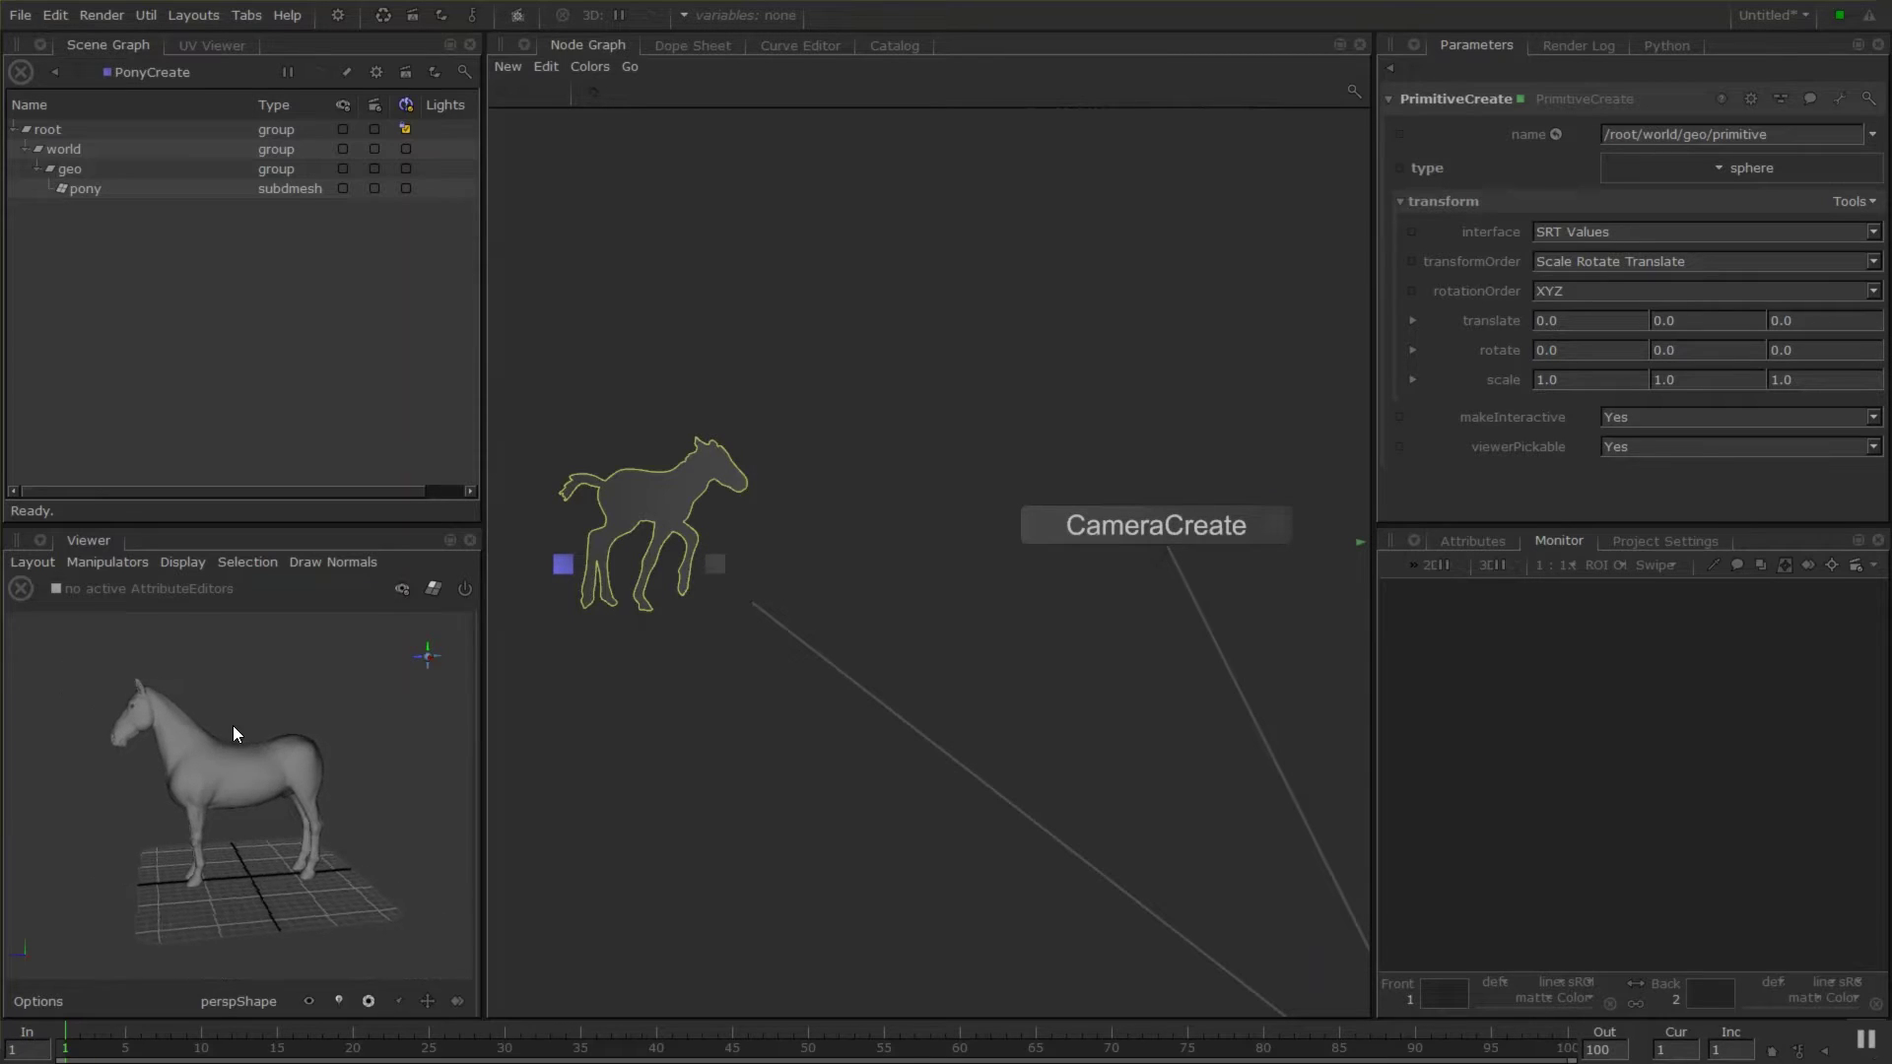
key(e)
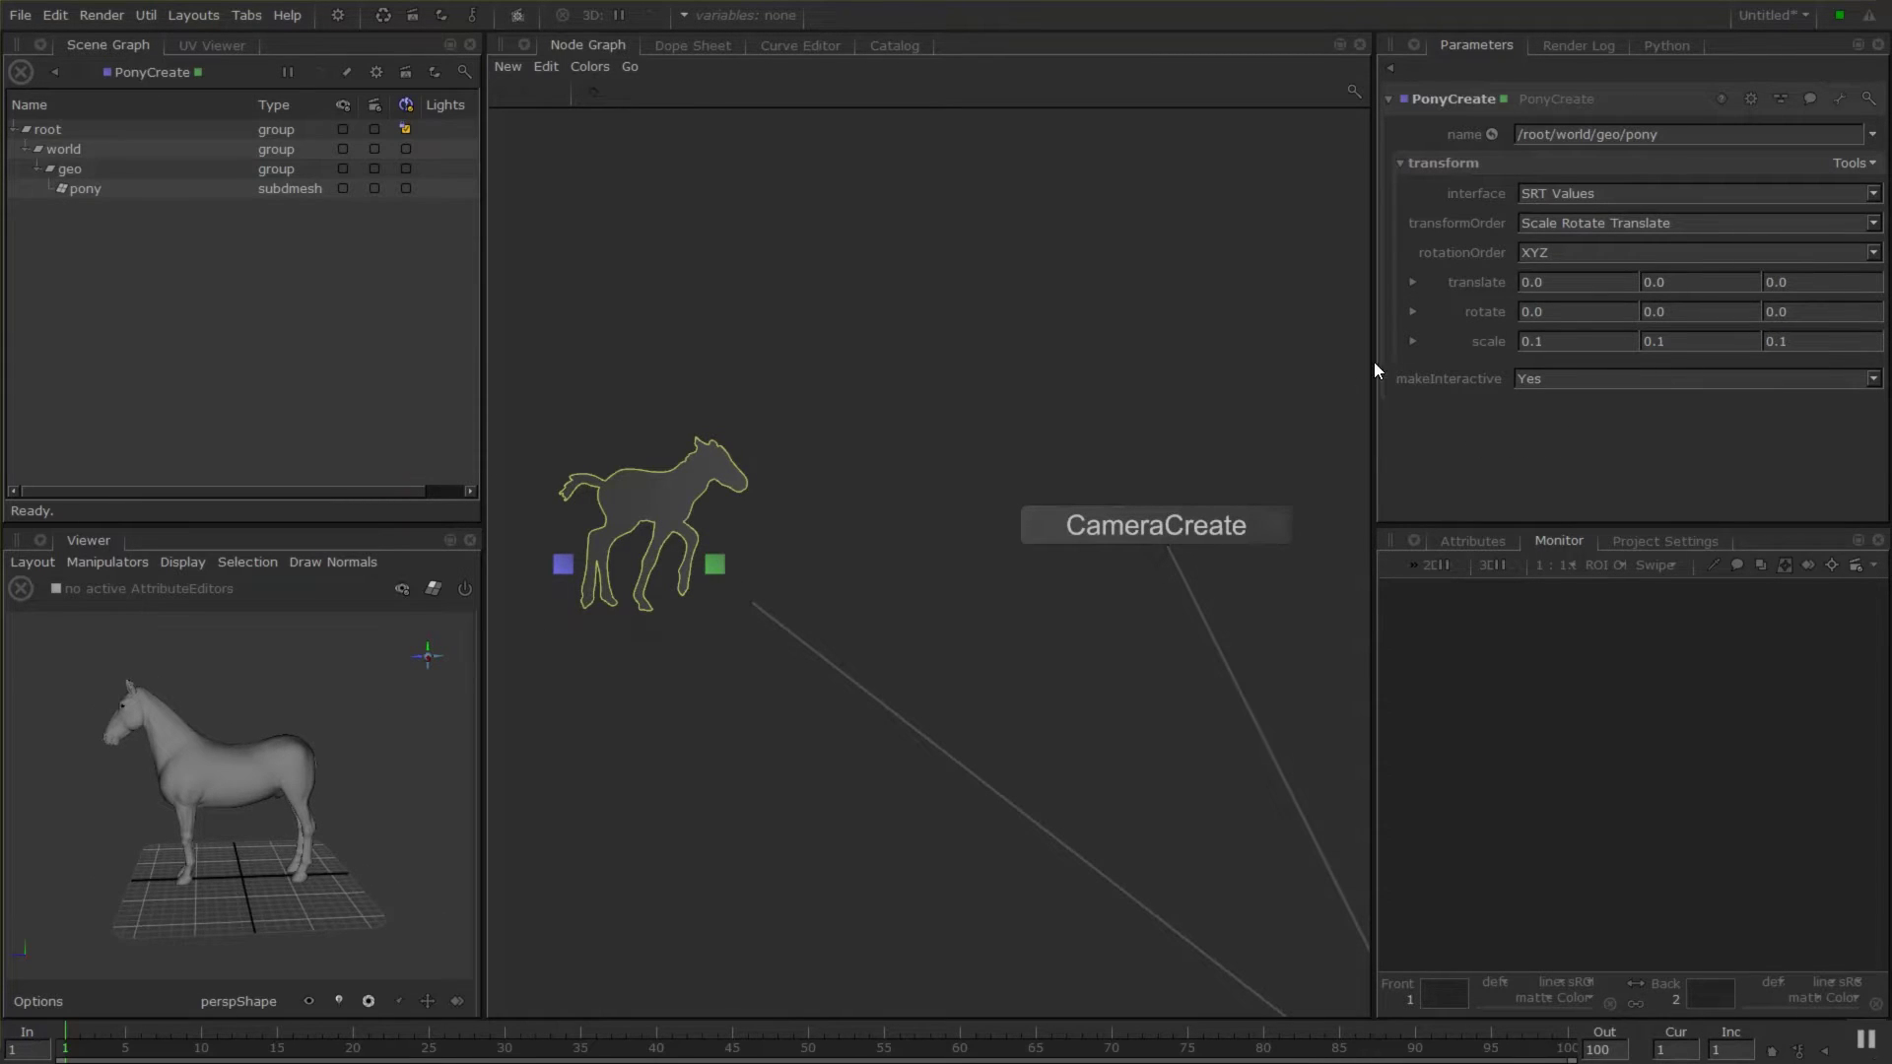
Open the CameraCreate node's parameters, widen the parameters pane and set the camera's fov to 50.
middle_drag(1281, 591, 1074, 549)
click(1078, 445)
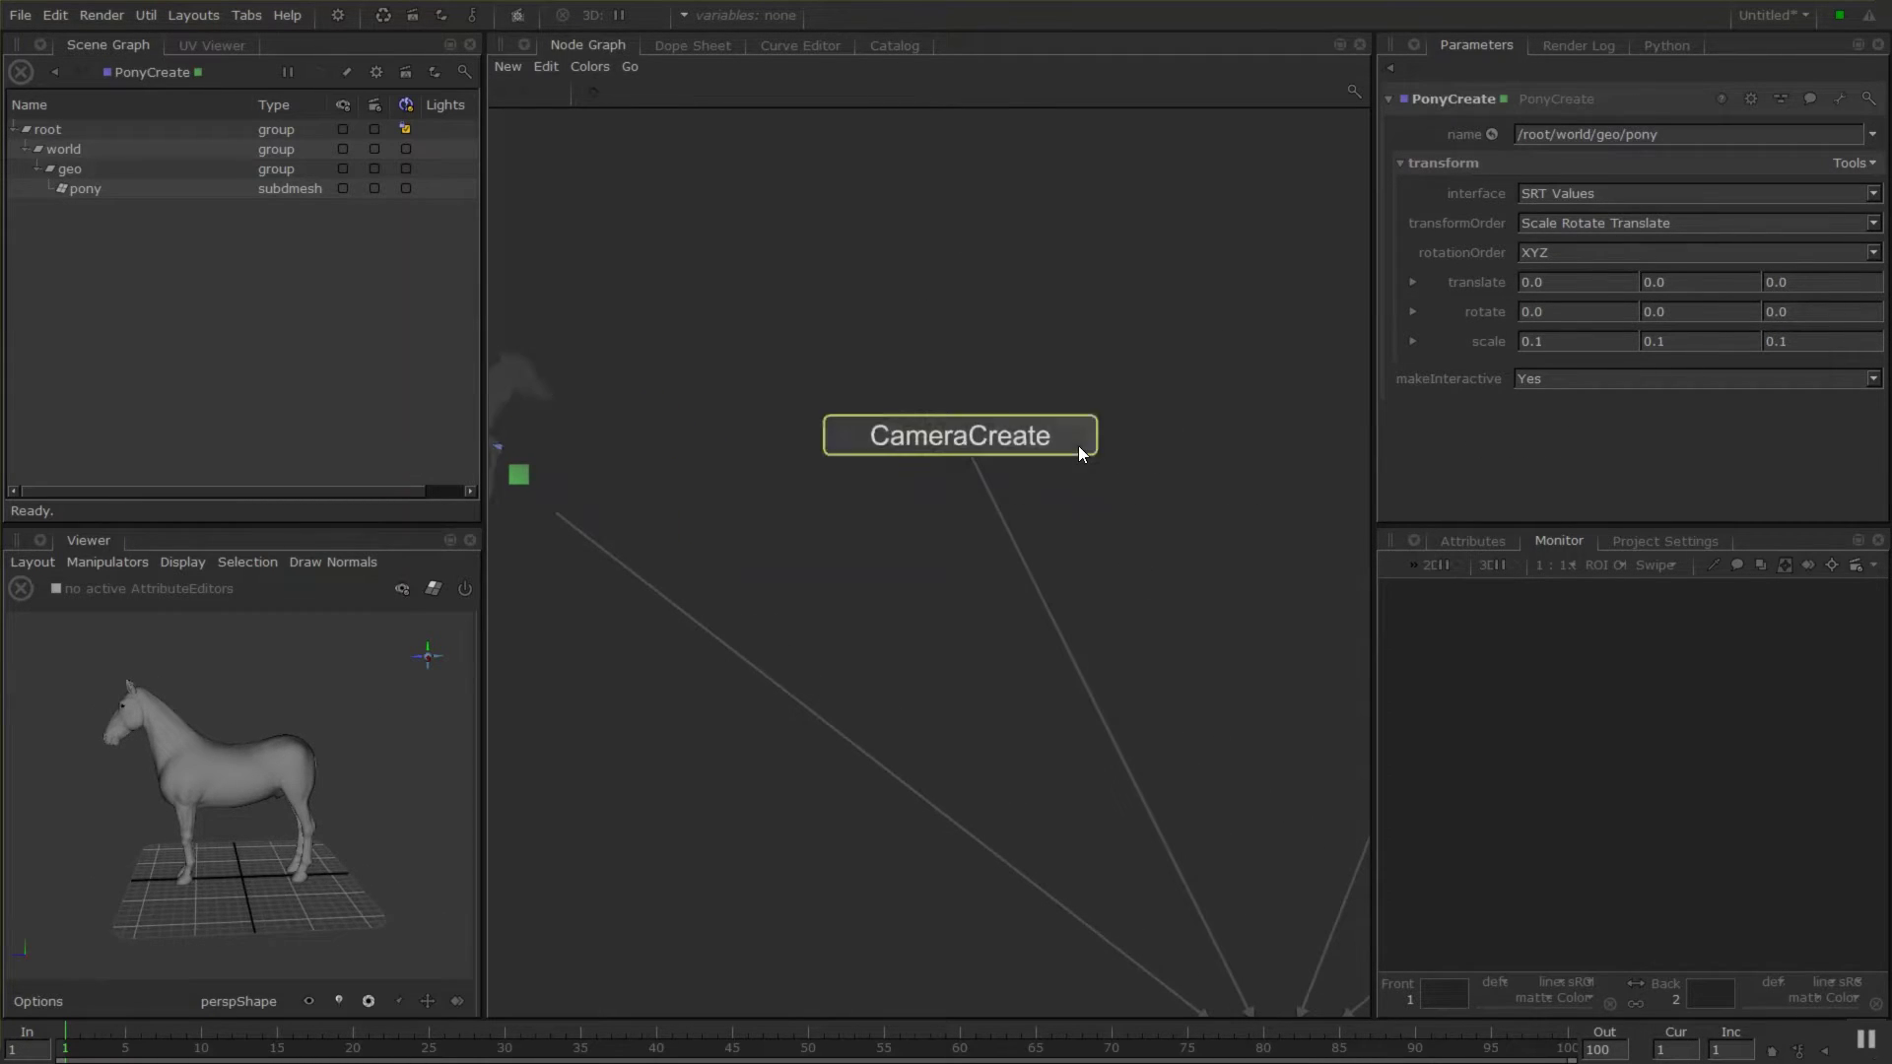
click(1078, 436)
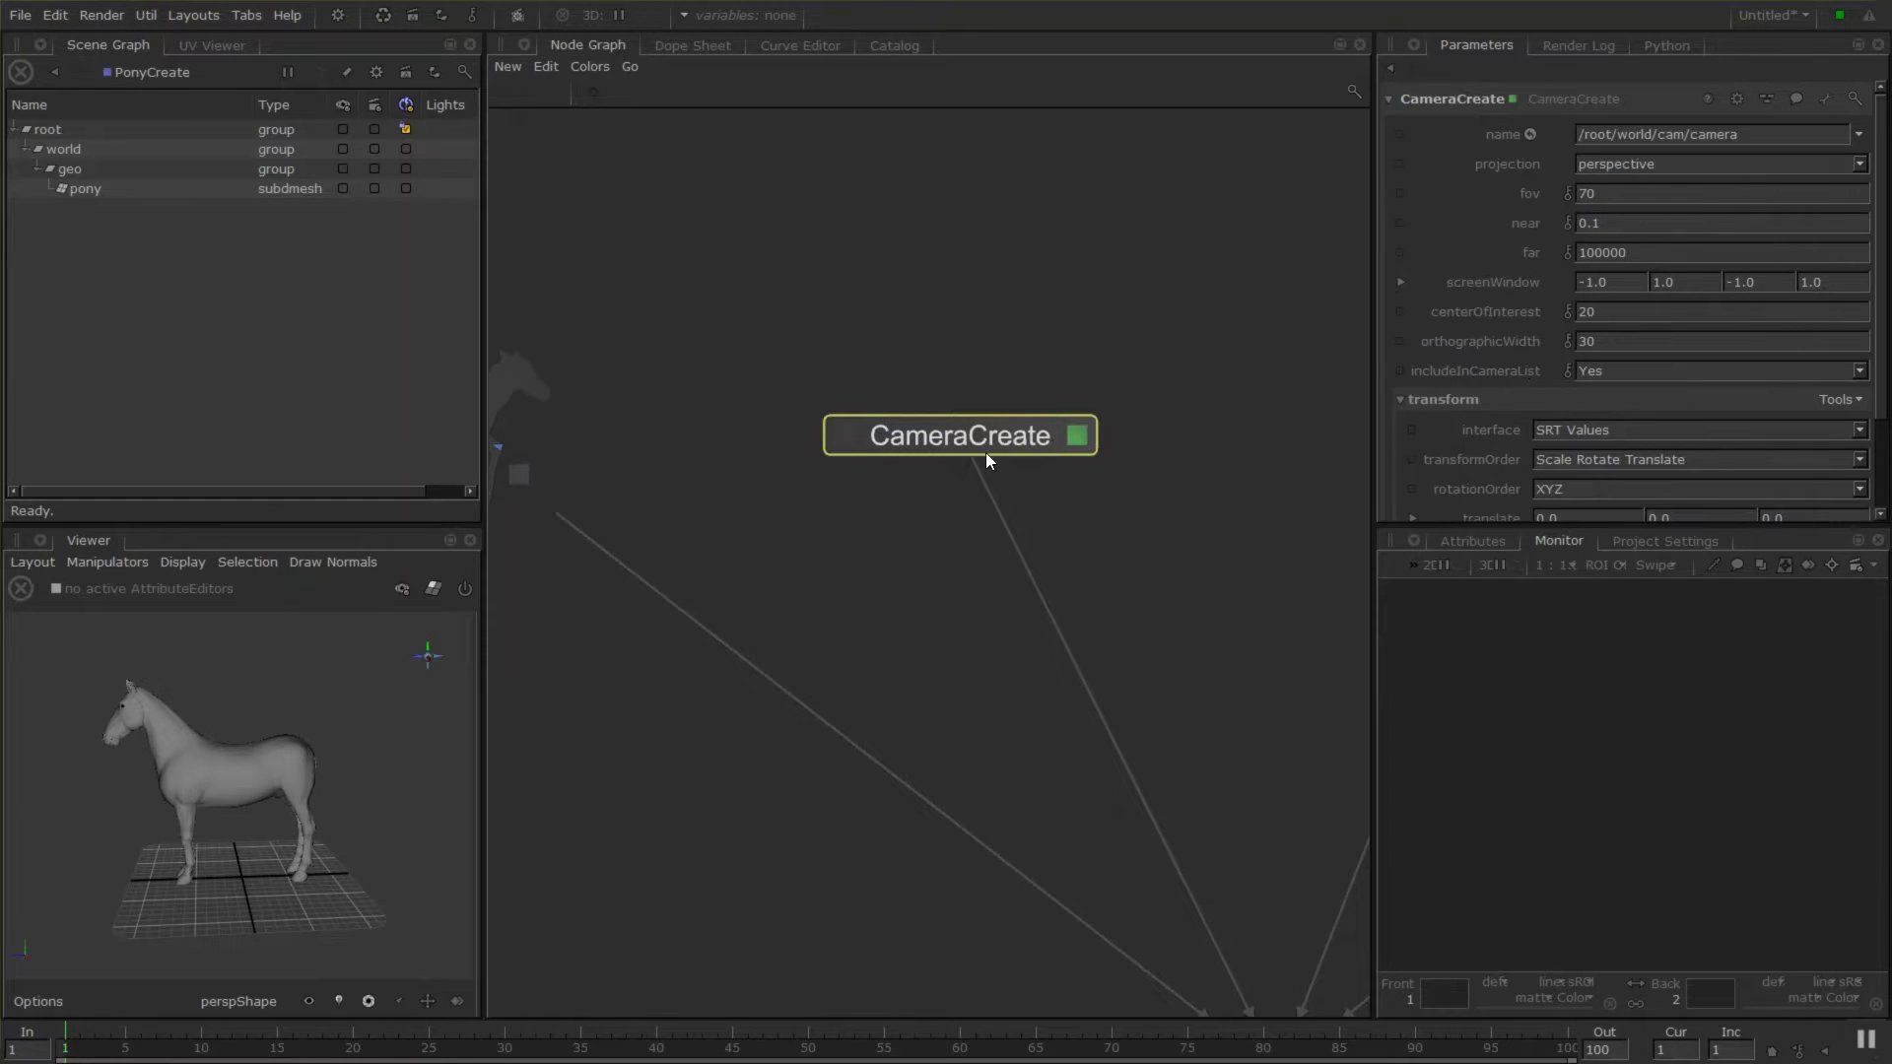
middle_drag(988, 440, 907, 433)
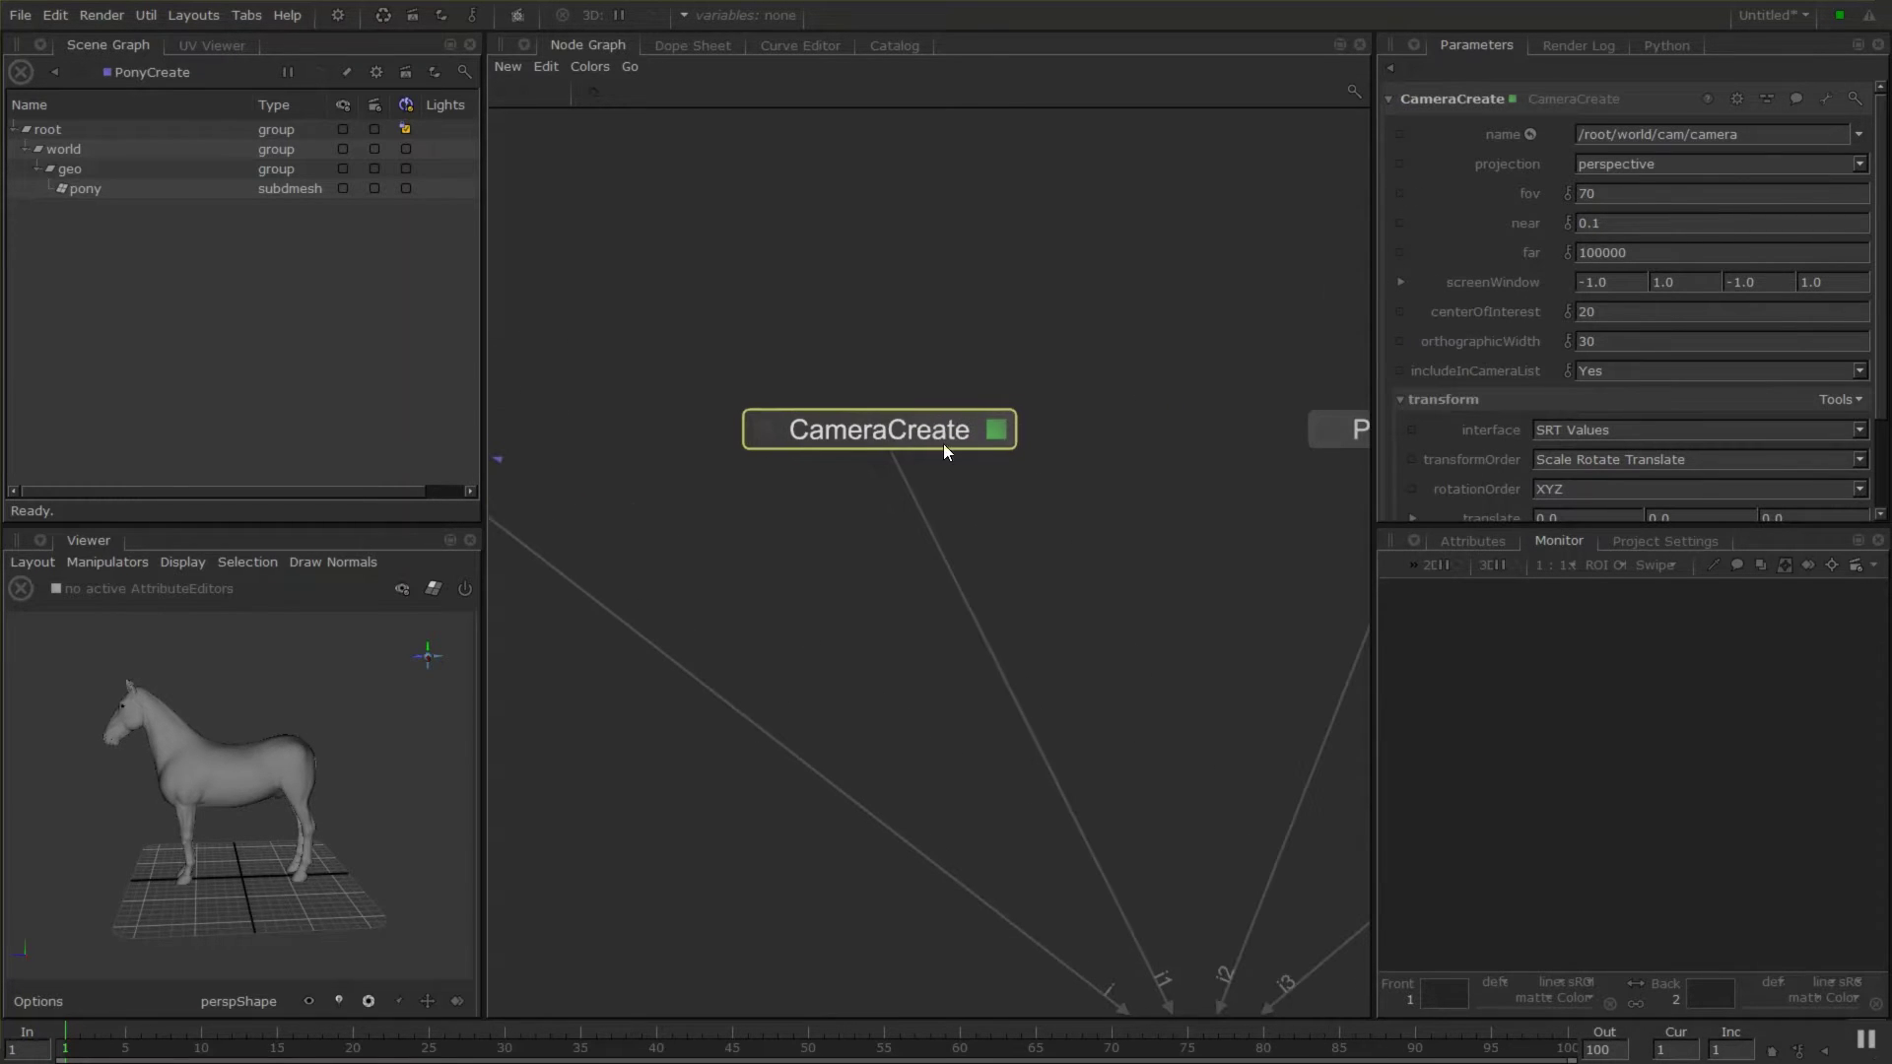
drag(1373, 300, 1235, 307)
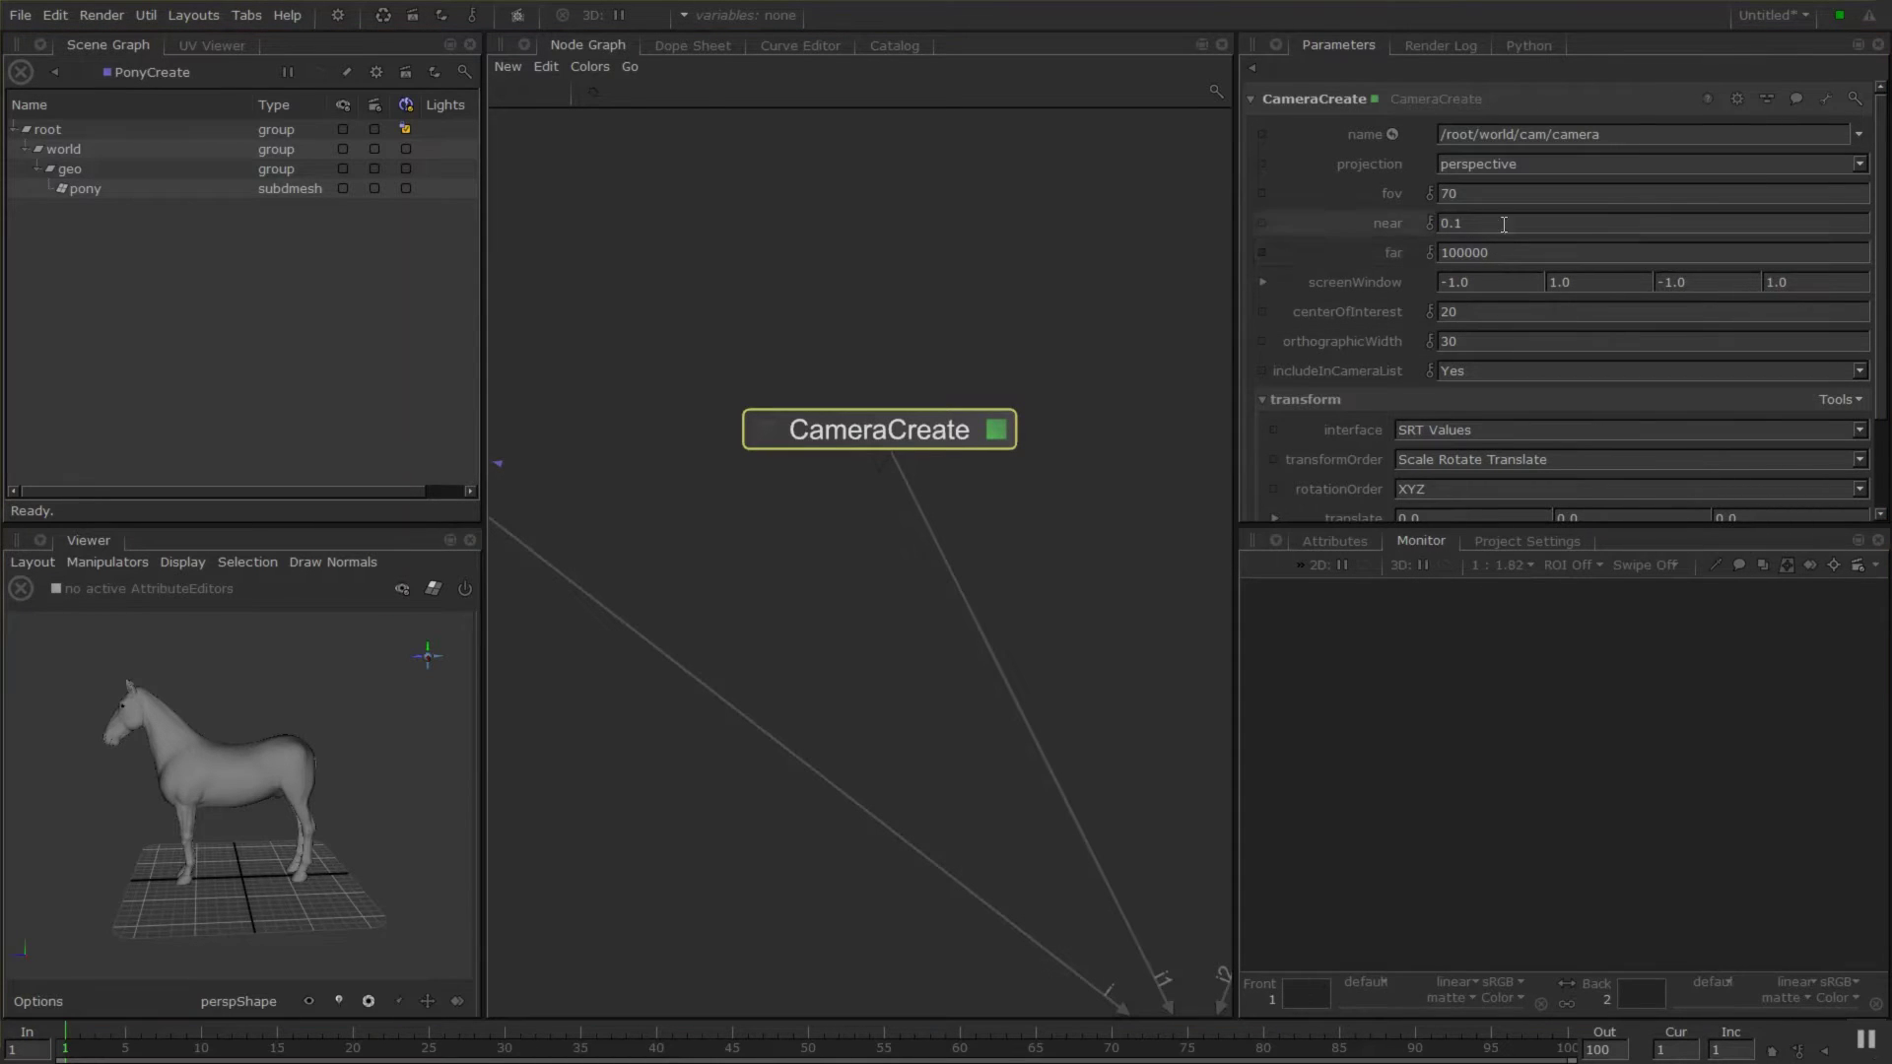
click(1536, 193)
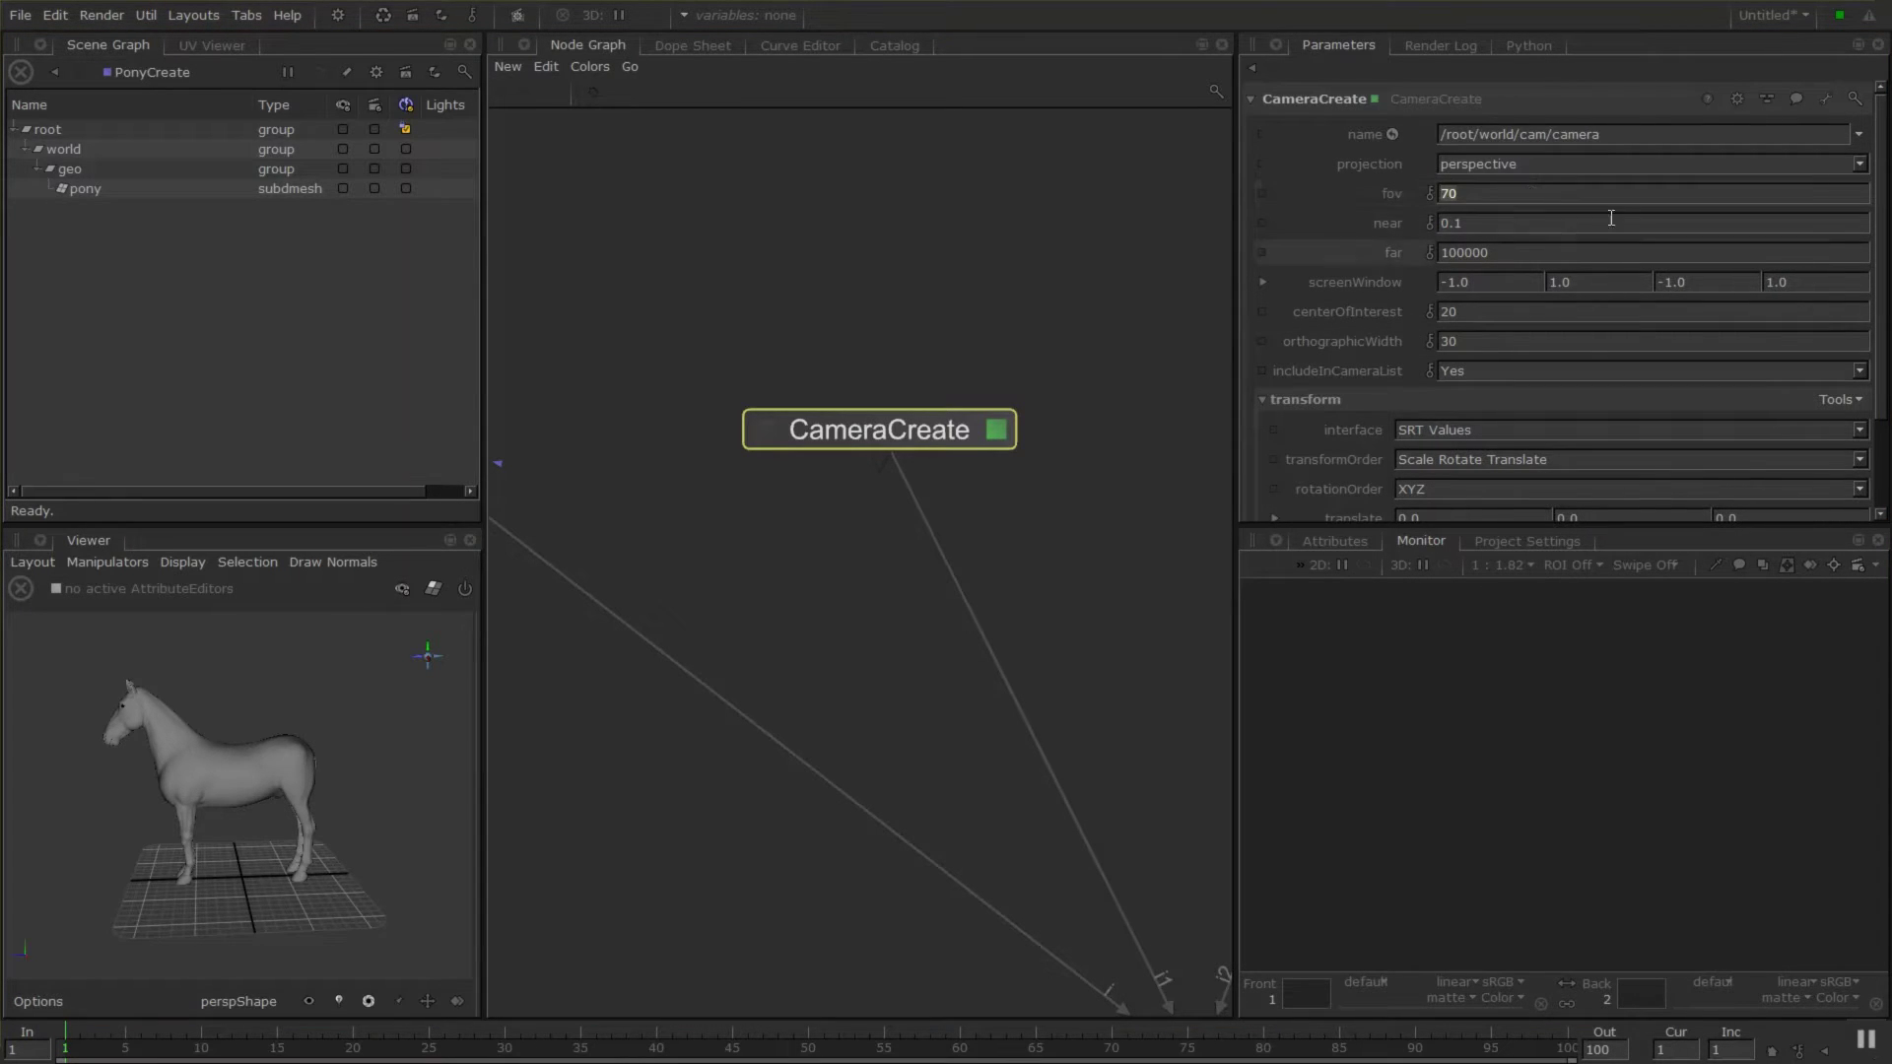
text(50)
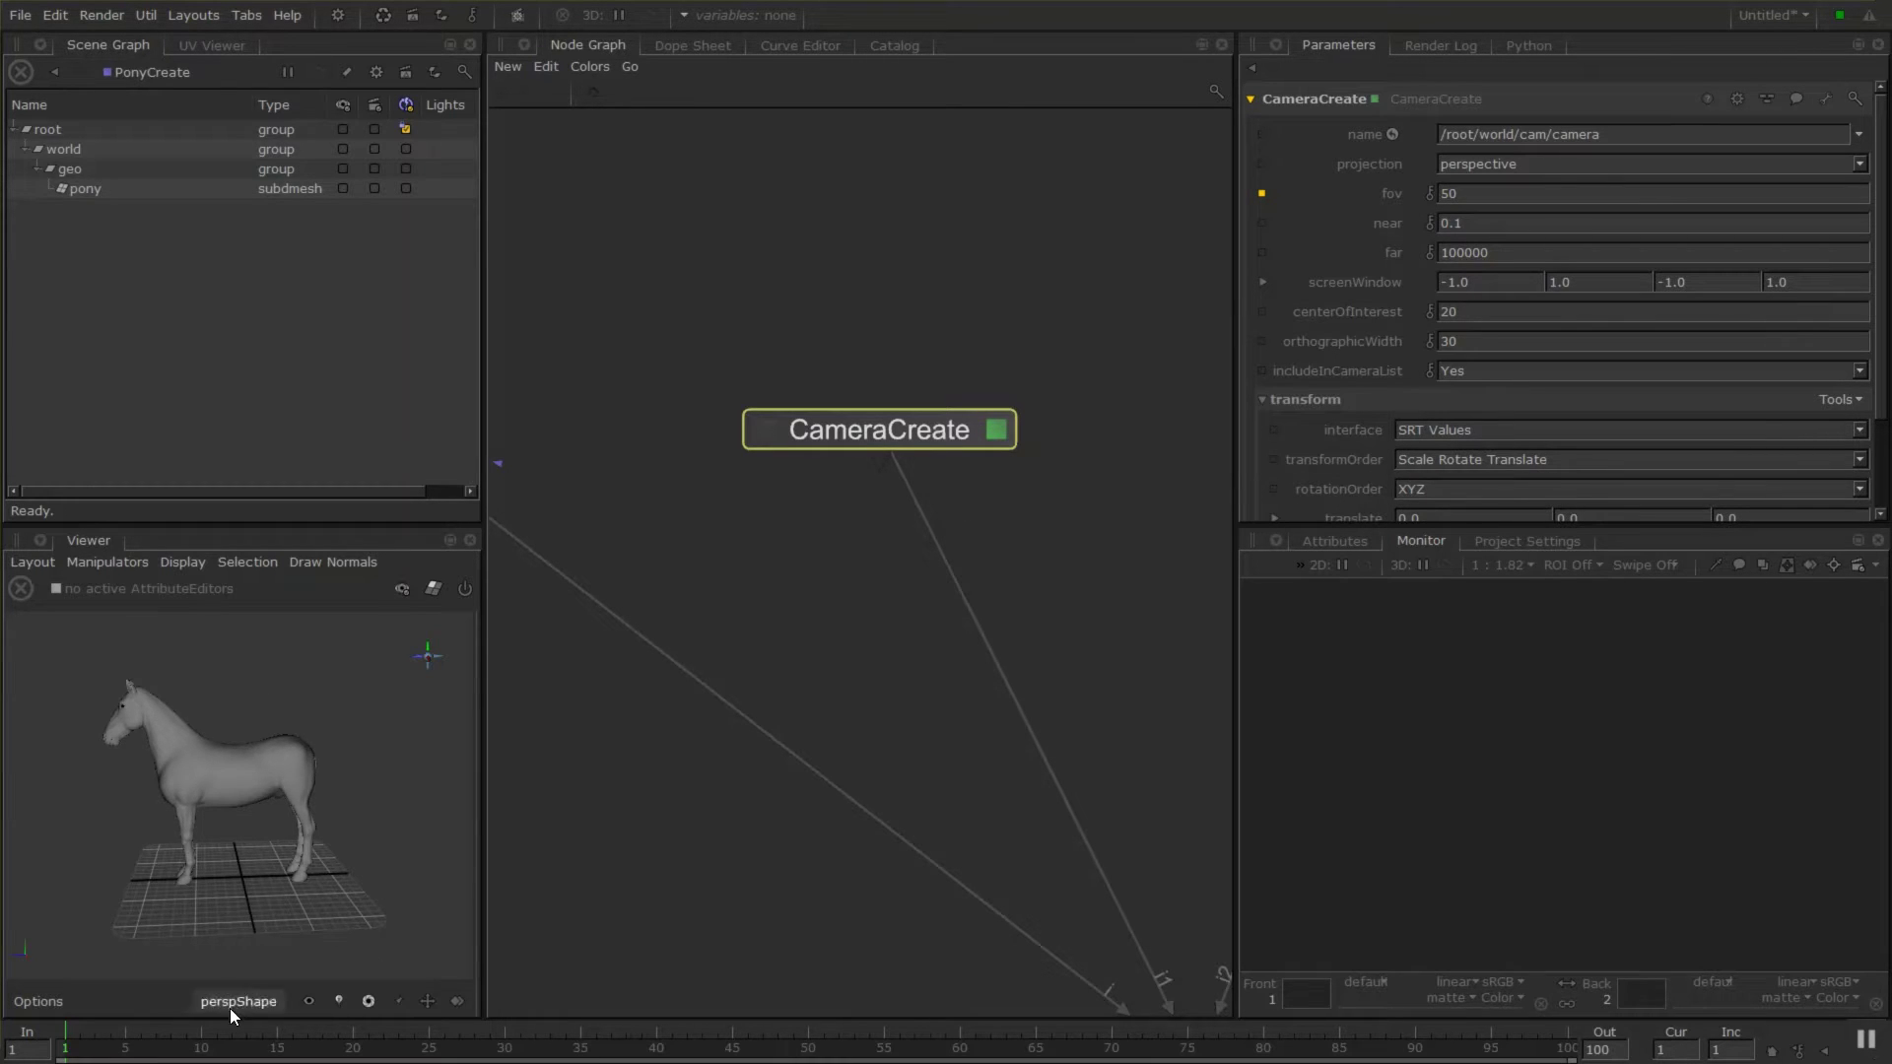
Check which cameras the viewer offers for the pony scene, and make the Merge node the viewed node.
alt+middle_drag(264, 854, 290, 836)
scroll(296, 840, up, 3)
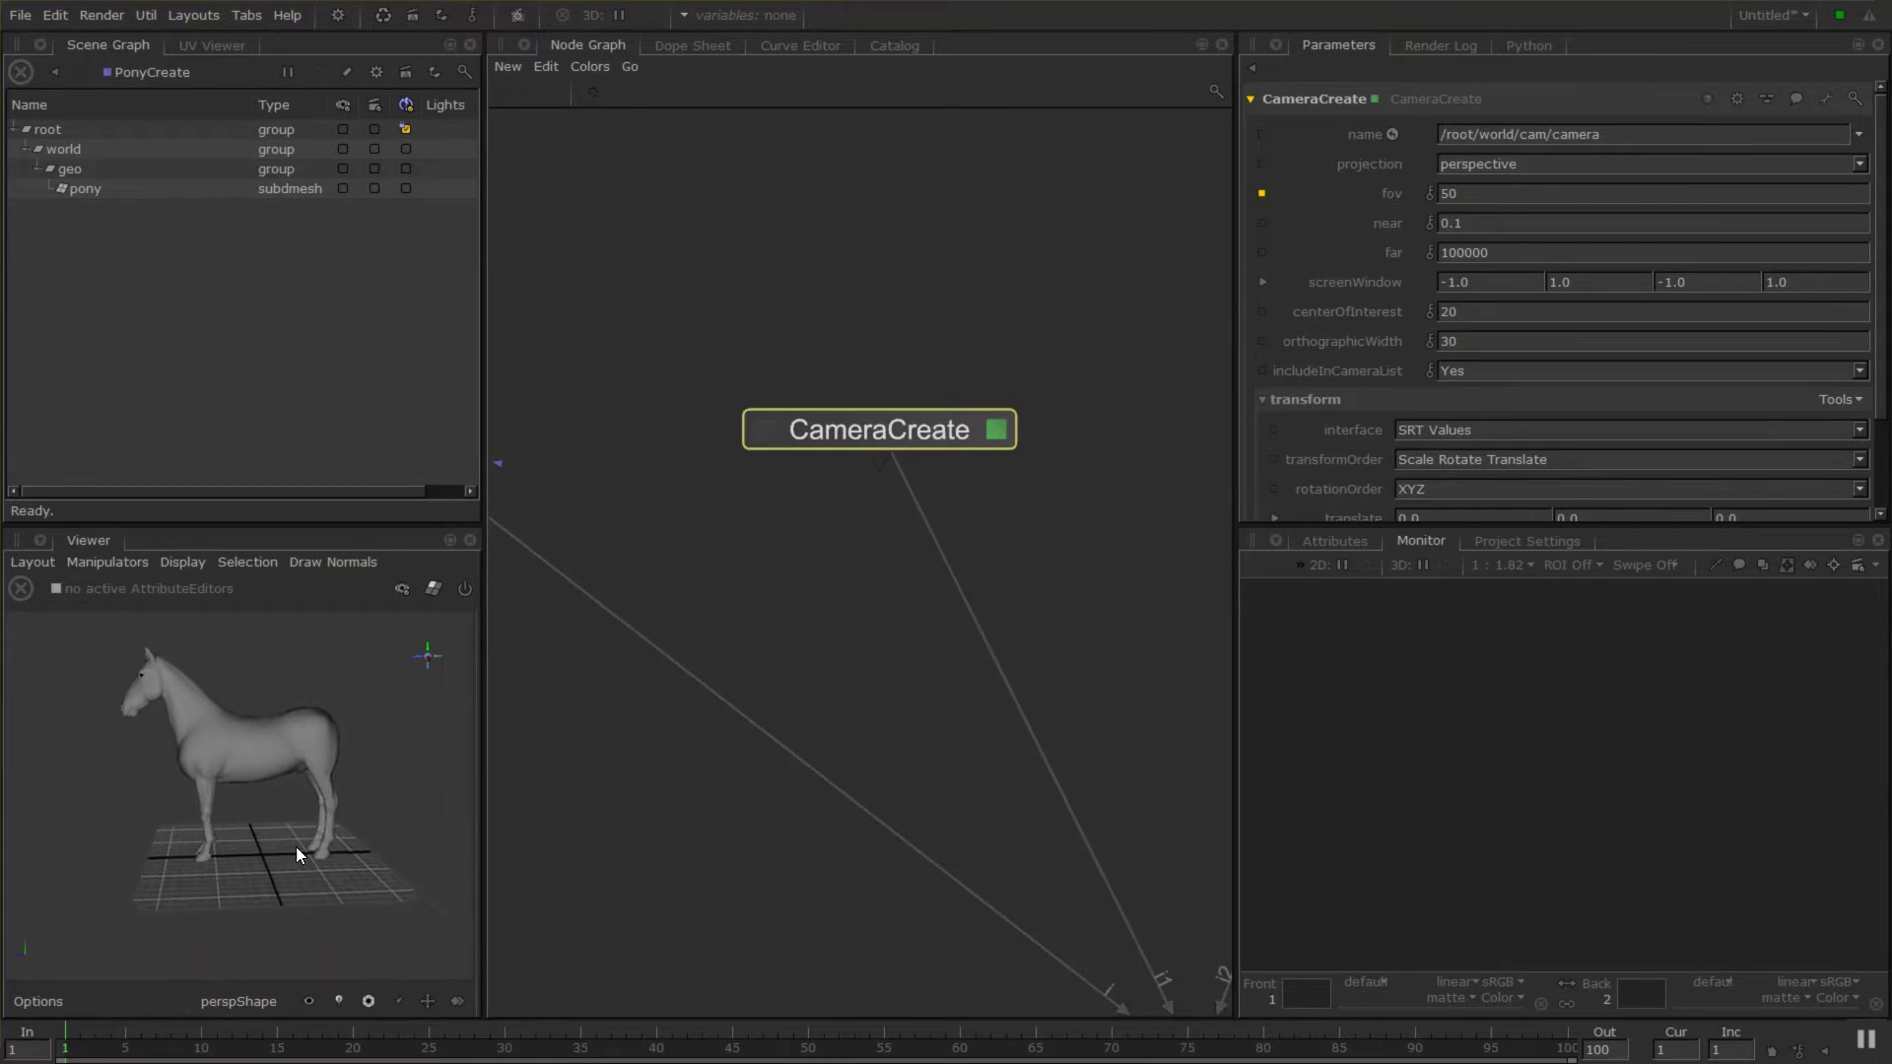
click(242, 1003)
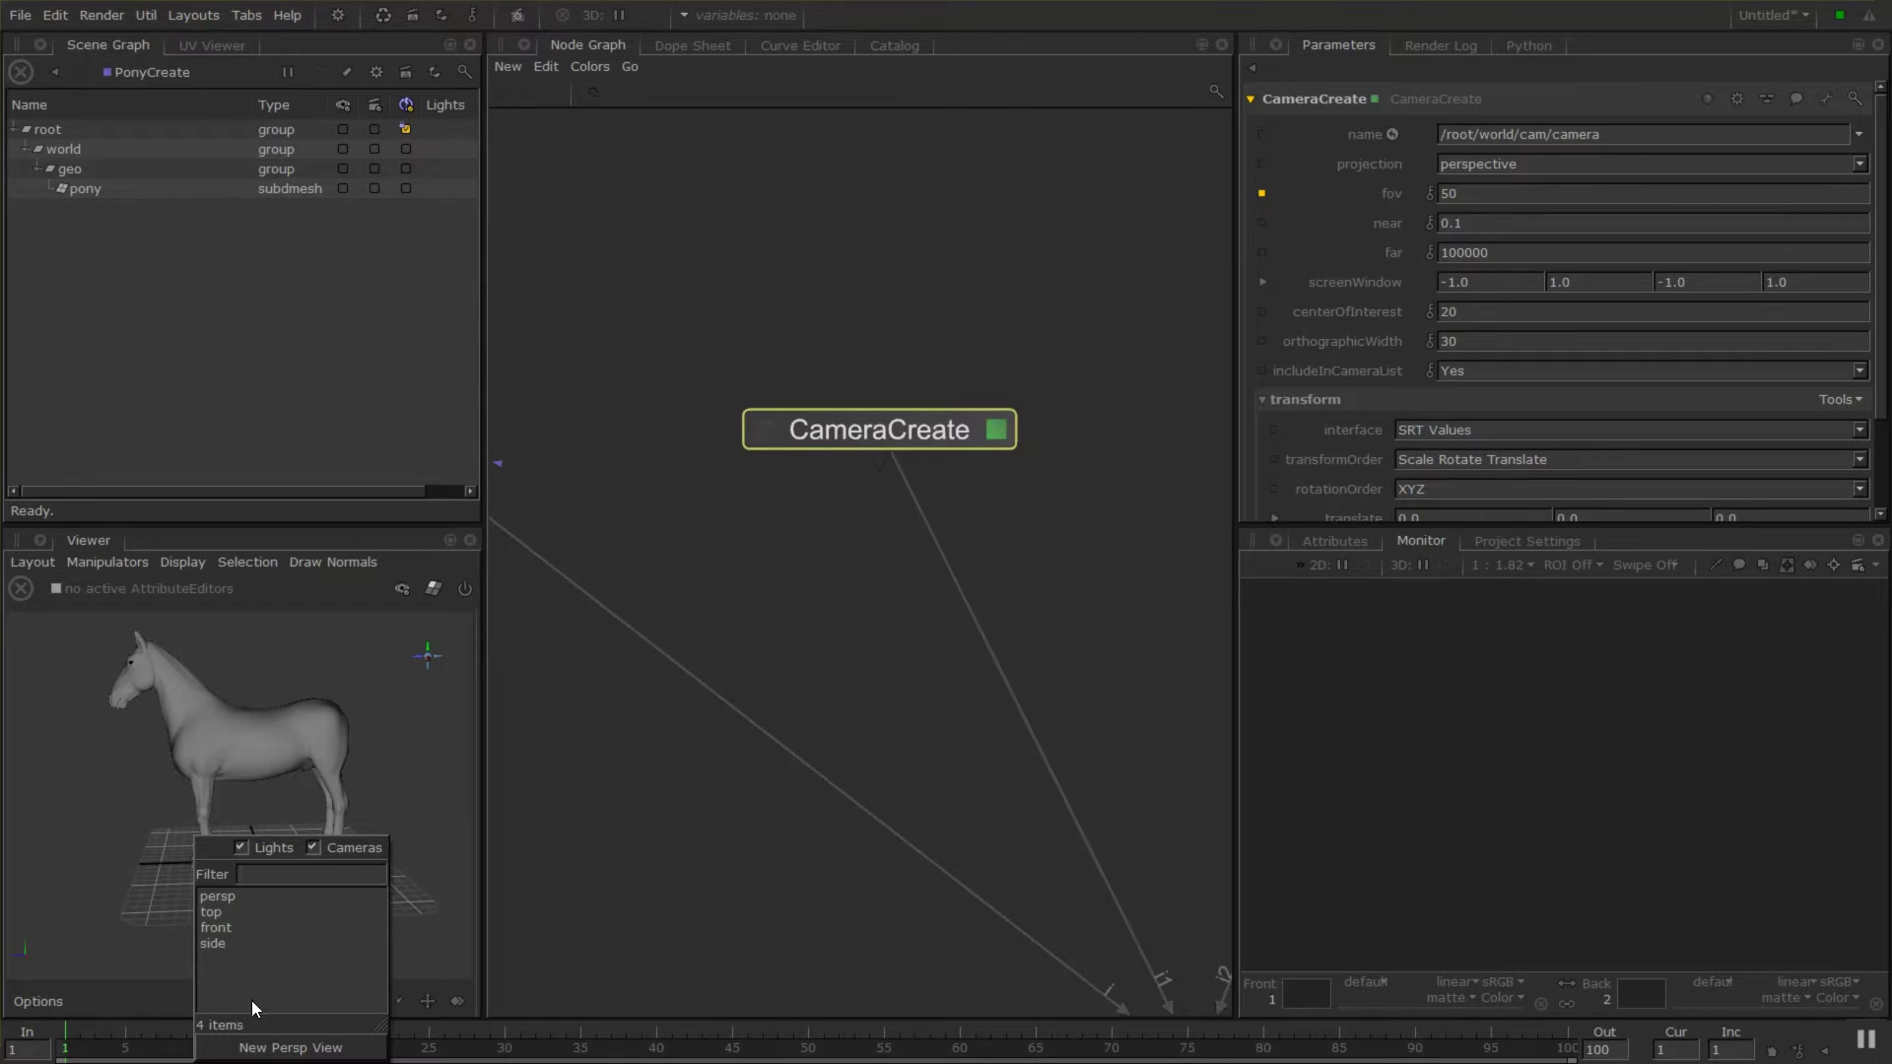
middle_drag(956, 701, 873, 472)
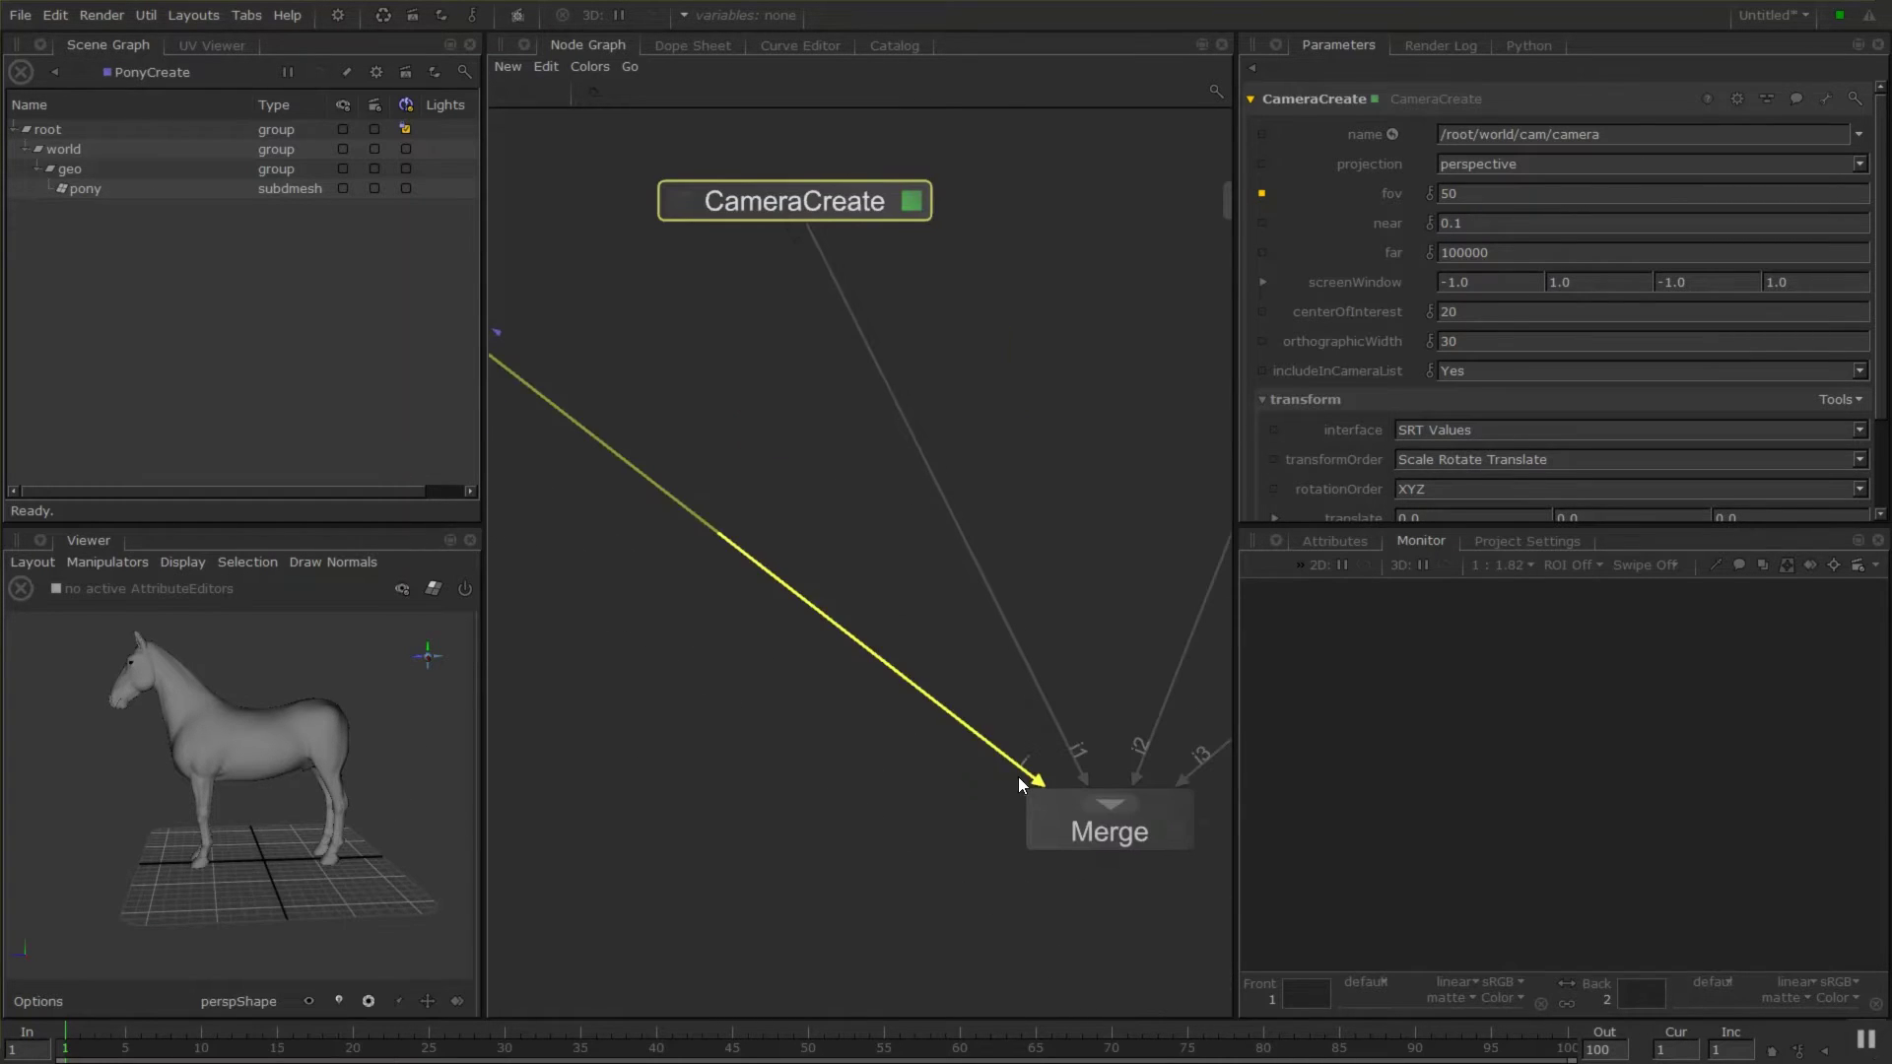
click(1075, 853)
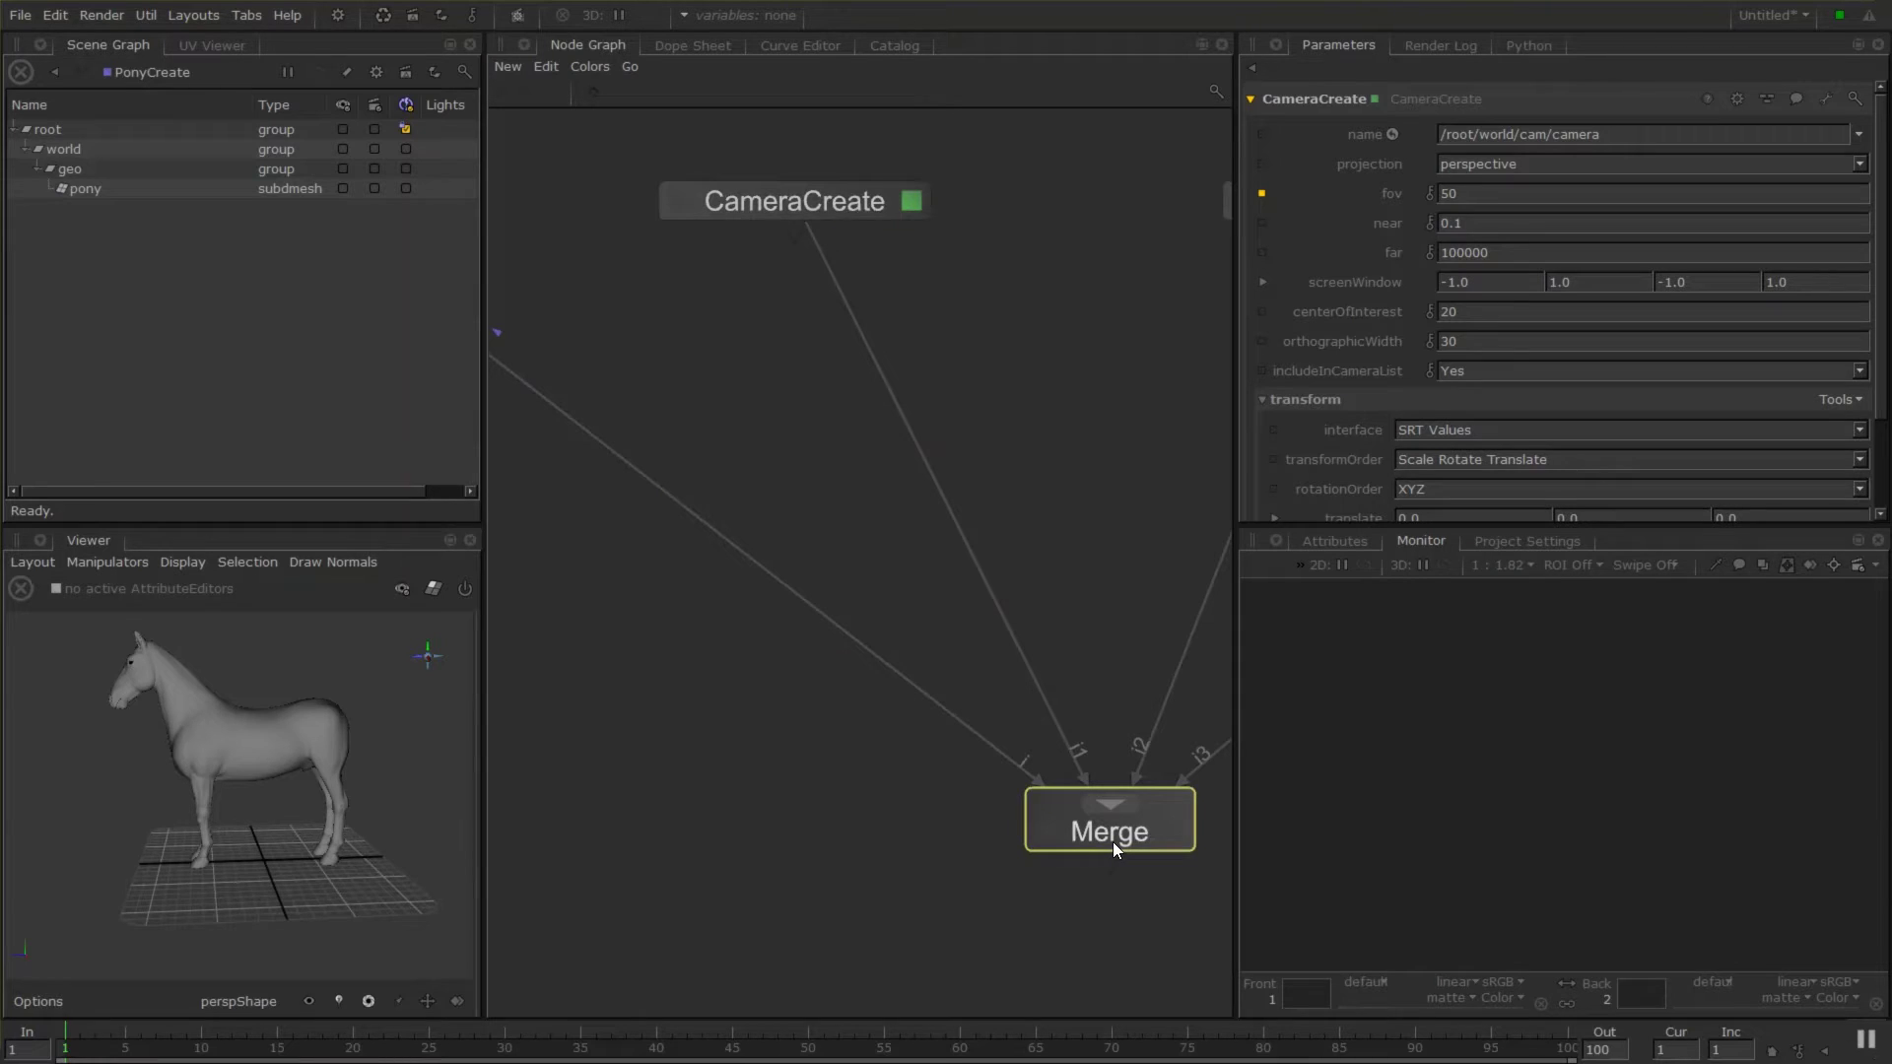
key(v)
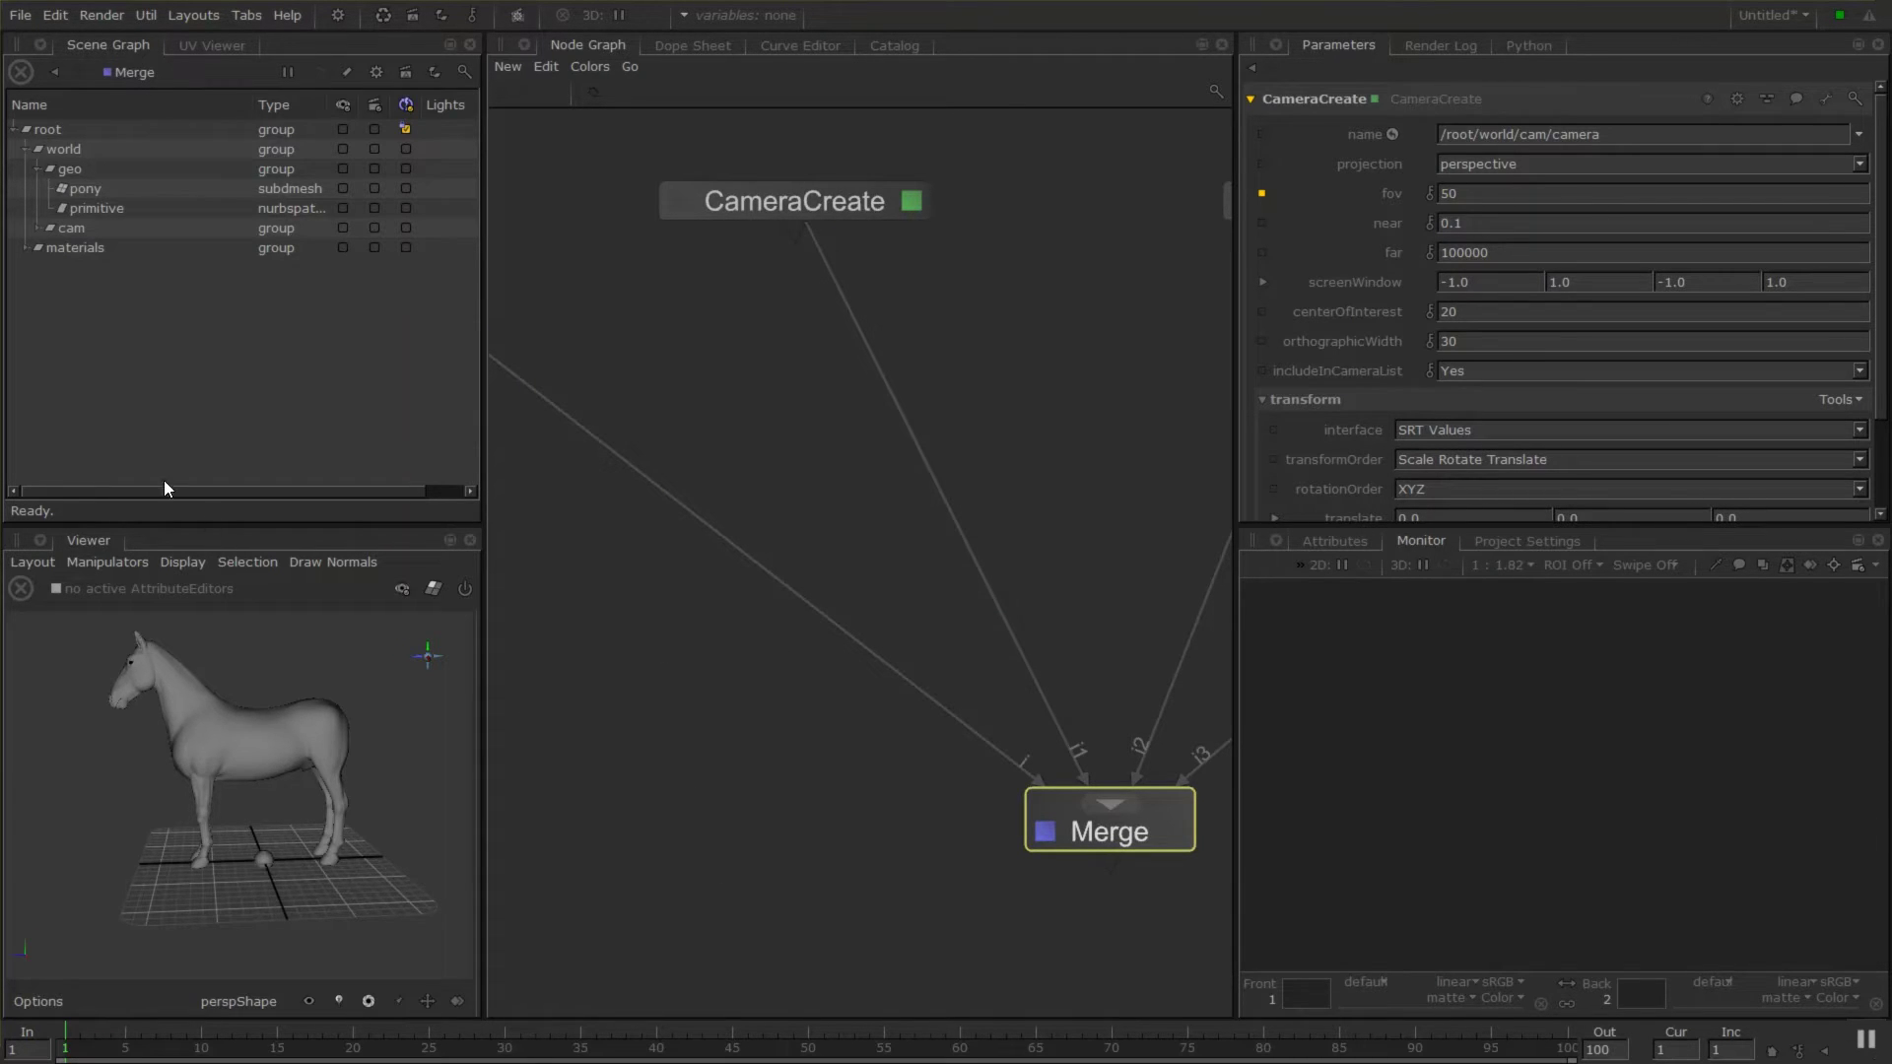
Look through the scene's .../camera in the viewer and reposition it to frame the whole pony.
click(252, 997)
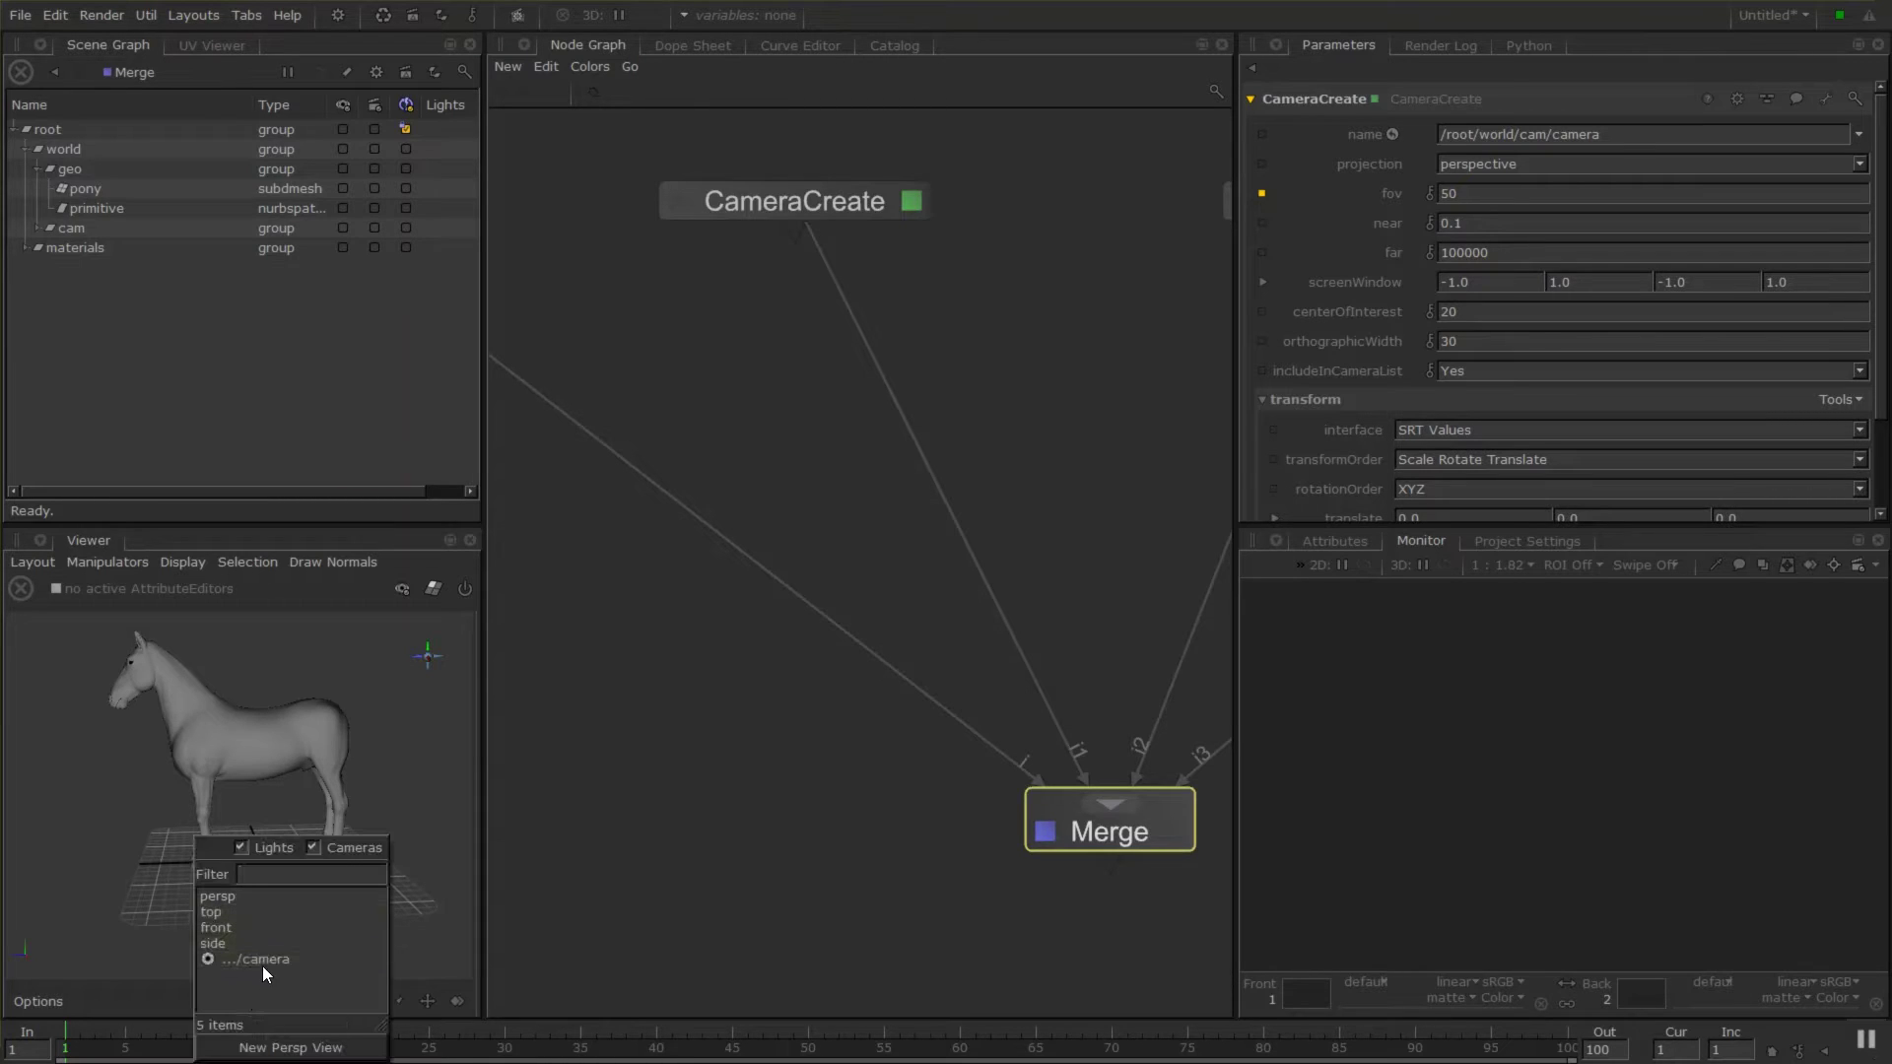
middle_drag(991, 503, 801, 475)
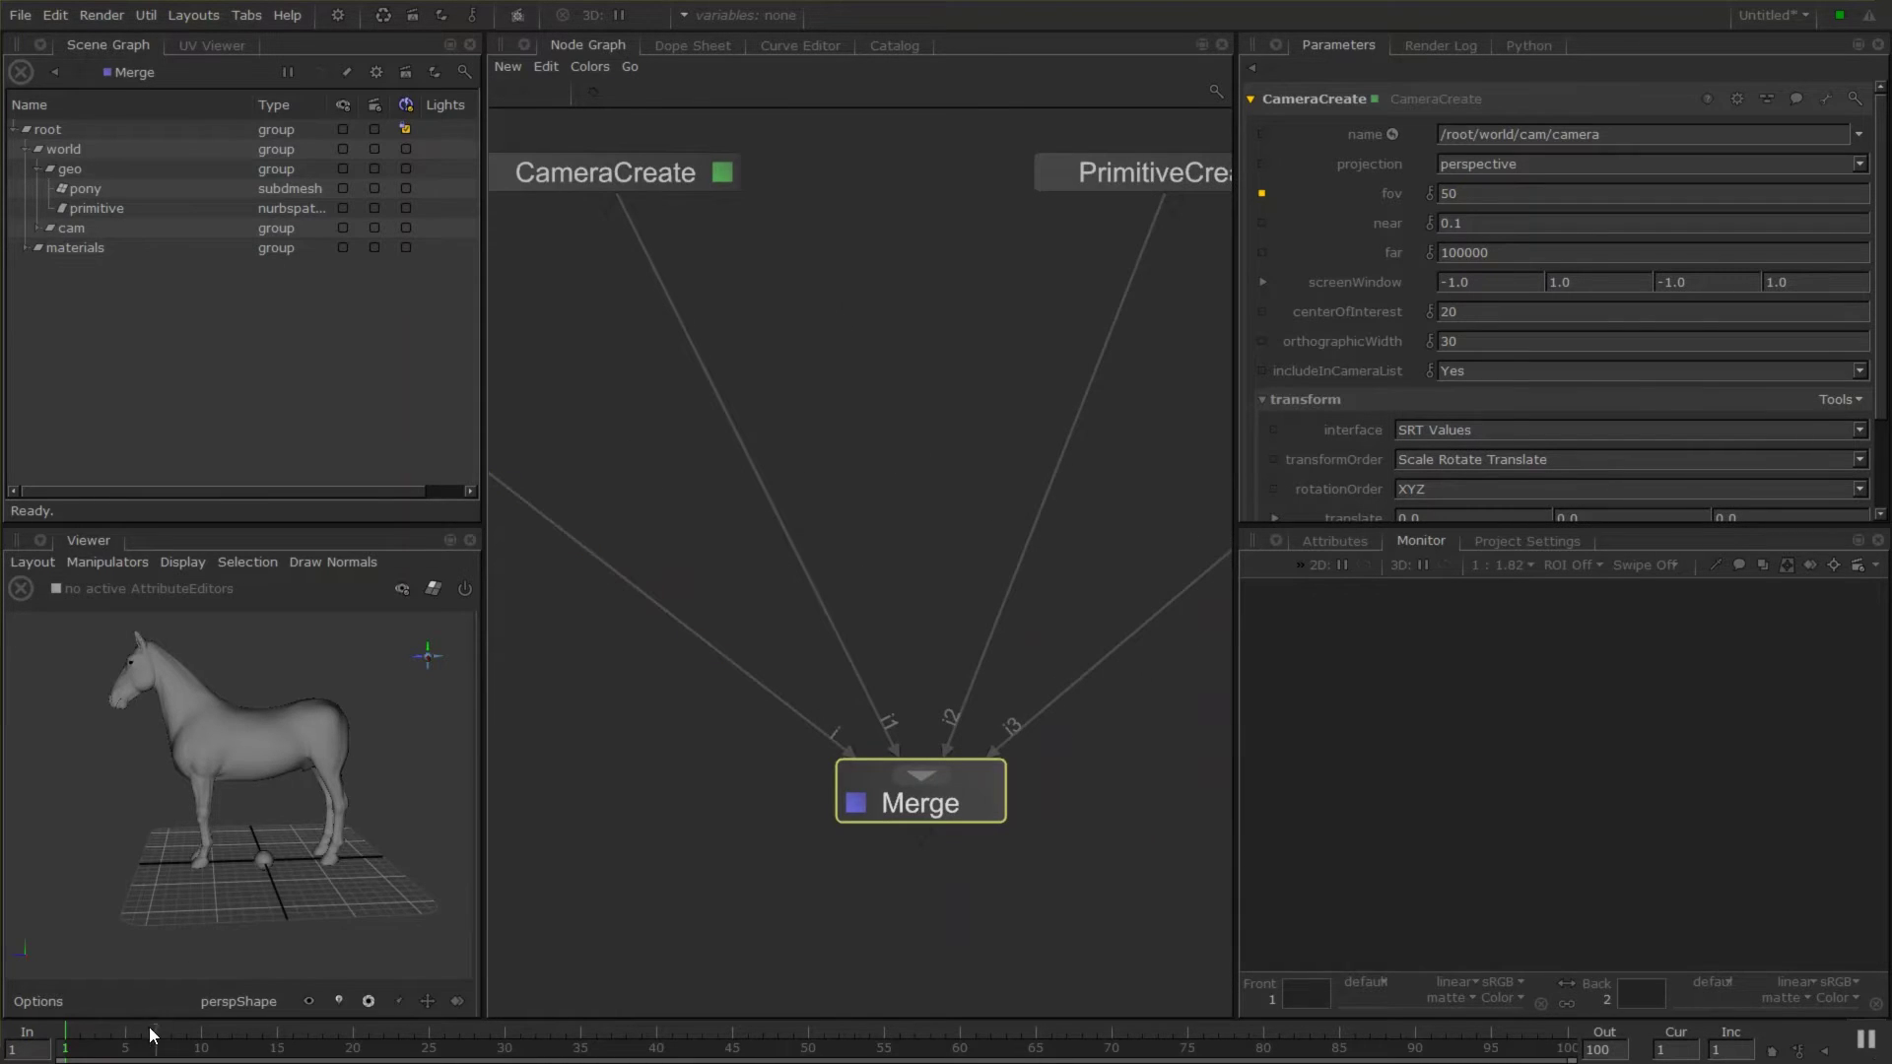
click(237, 1002)
click(252, 956)
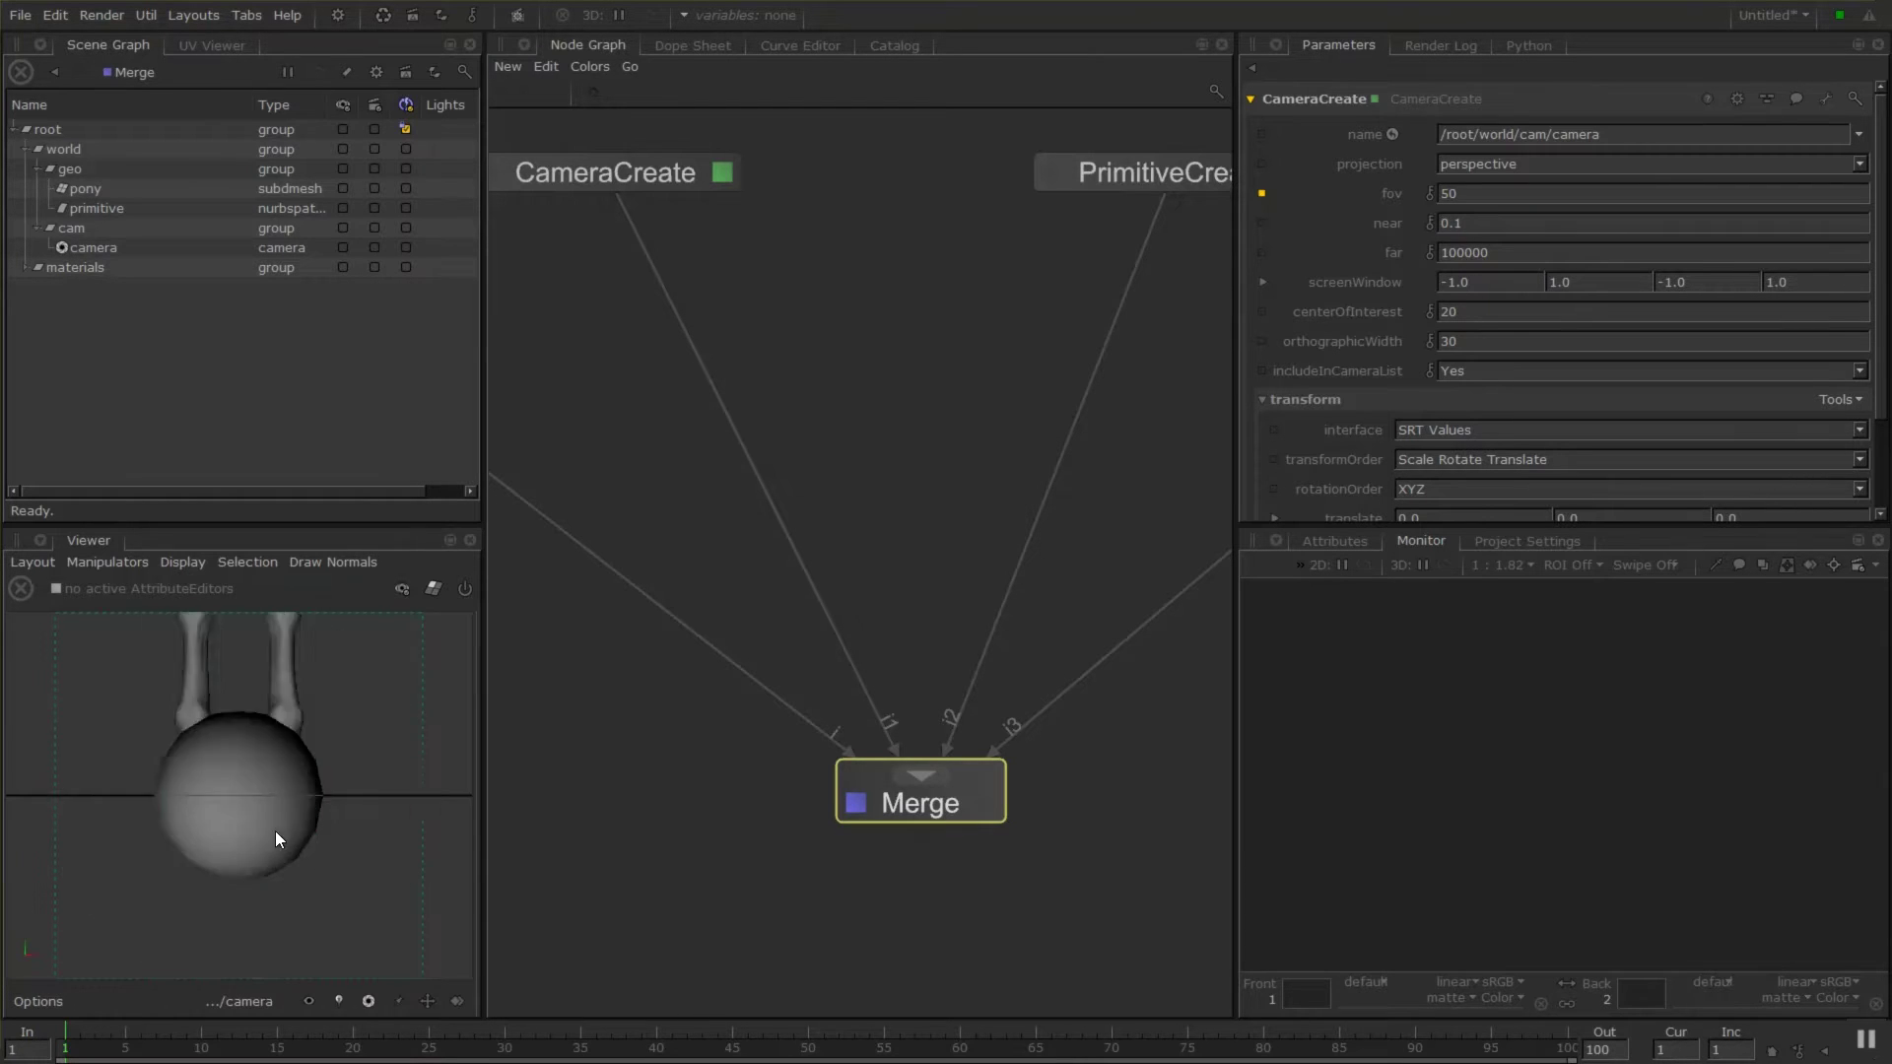
alt+drag(174, 818, 319, 839)
middle_drag(865, 383, 805, 565)
middle_drag(1133, 400, 1012, 369)
Set the camera's fov to 75 and move the camera closer to the pony.
drag(1465, 196, 1395, 192)
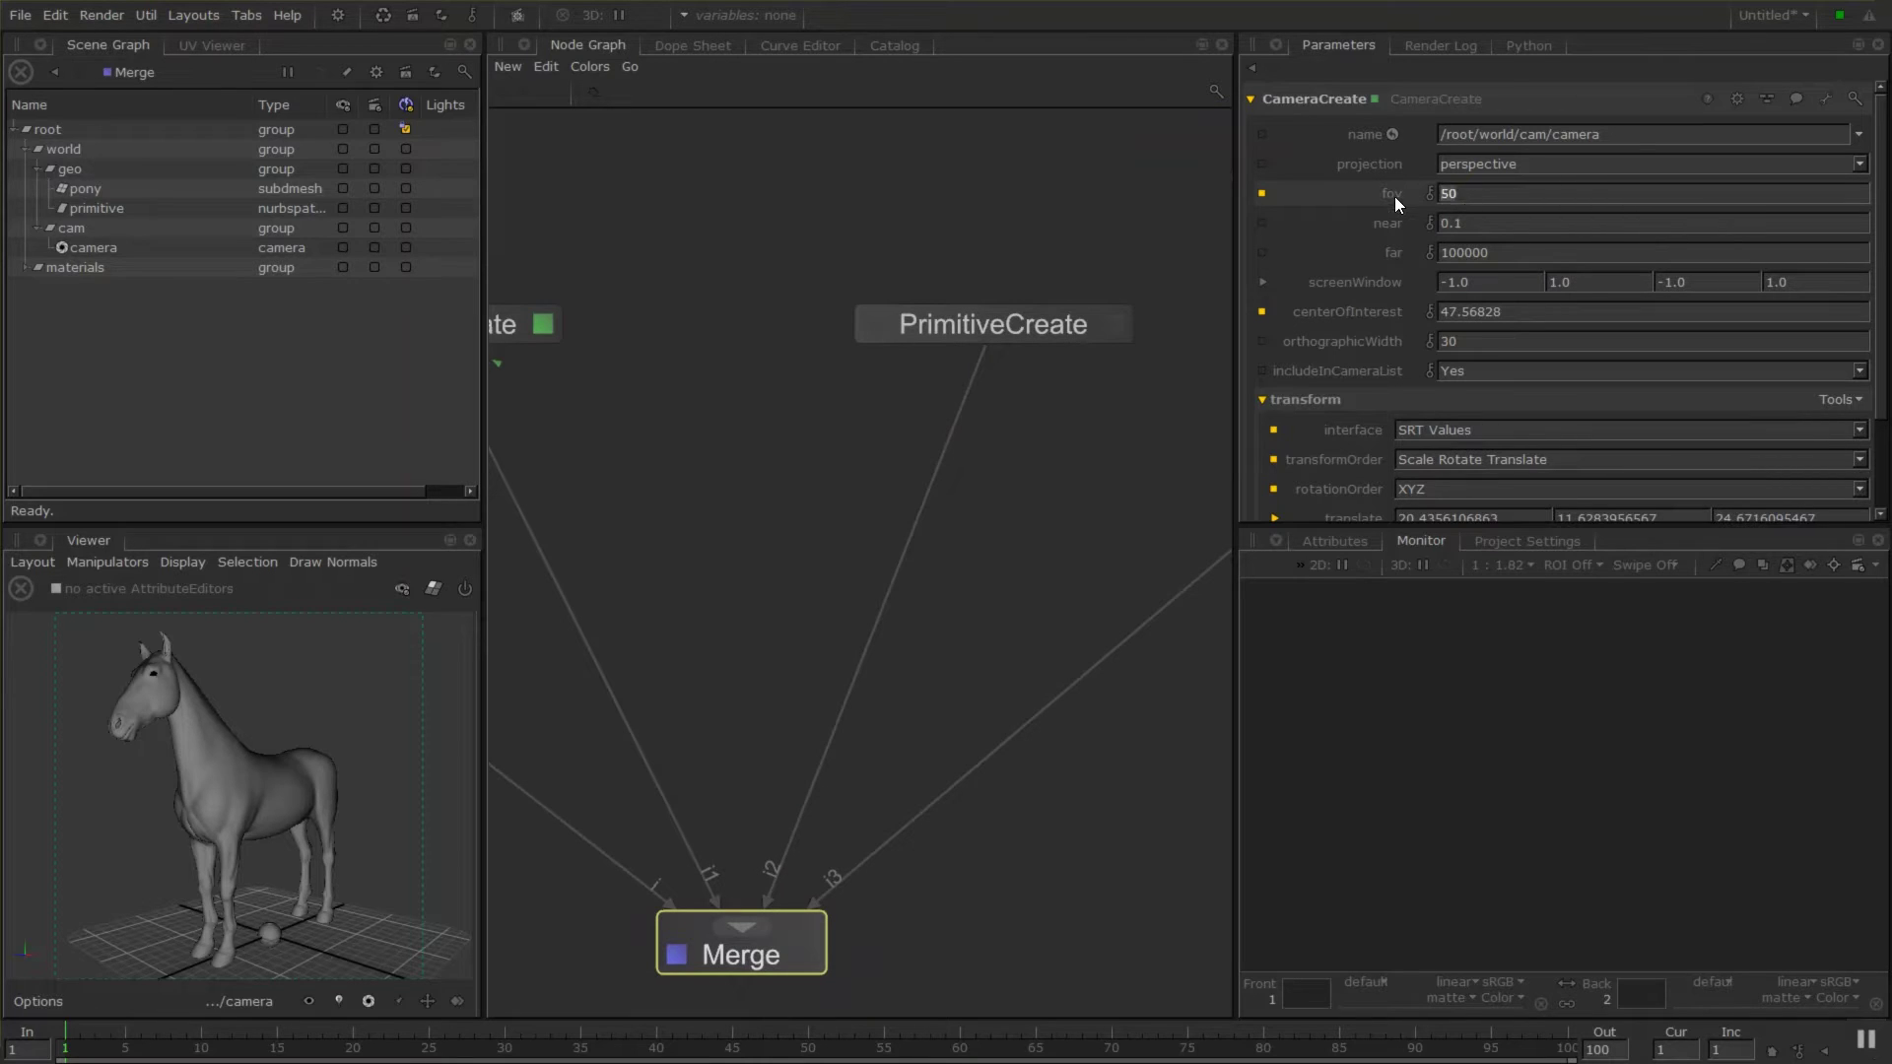
text(75)
key(Return)
mouse_move(268, 786)
alt+right_down()
mouse_move(310, 791)
mouse_move(292, 790)
alt+right_up()
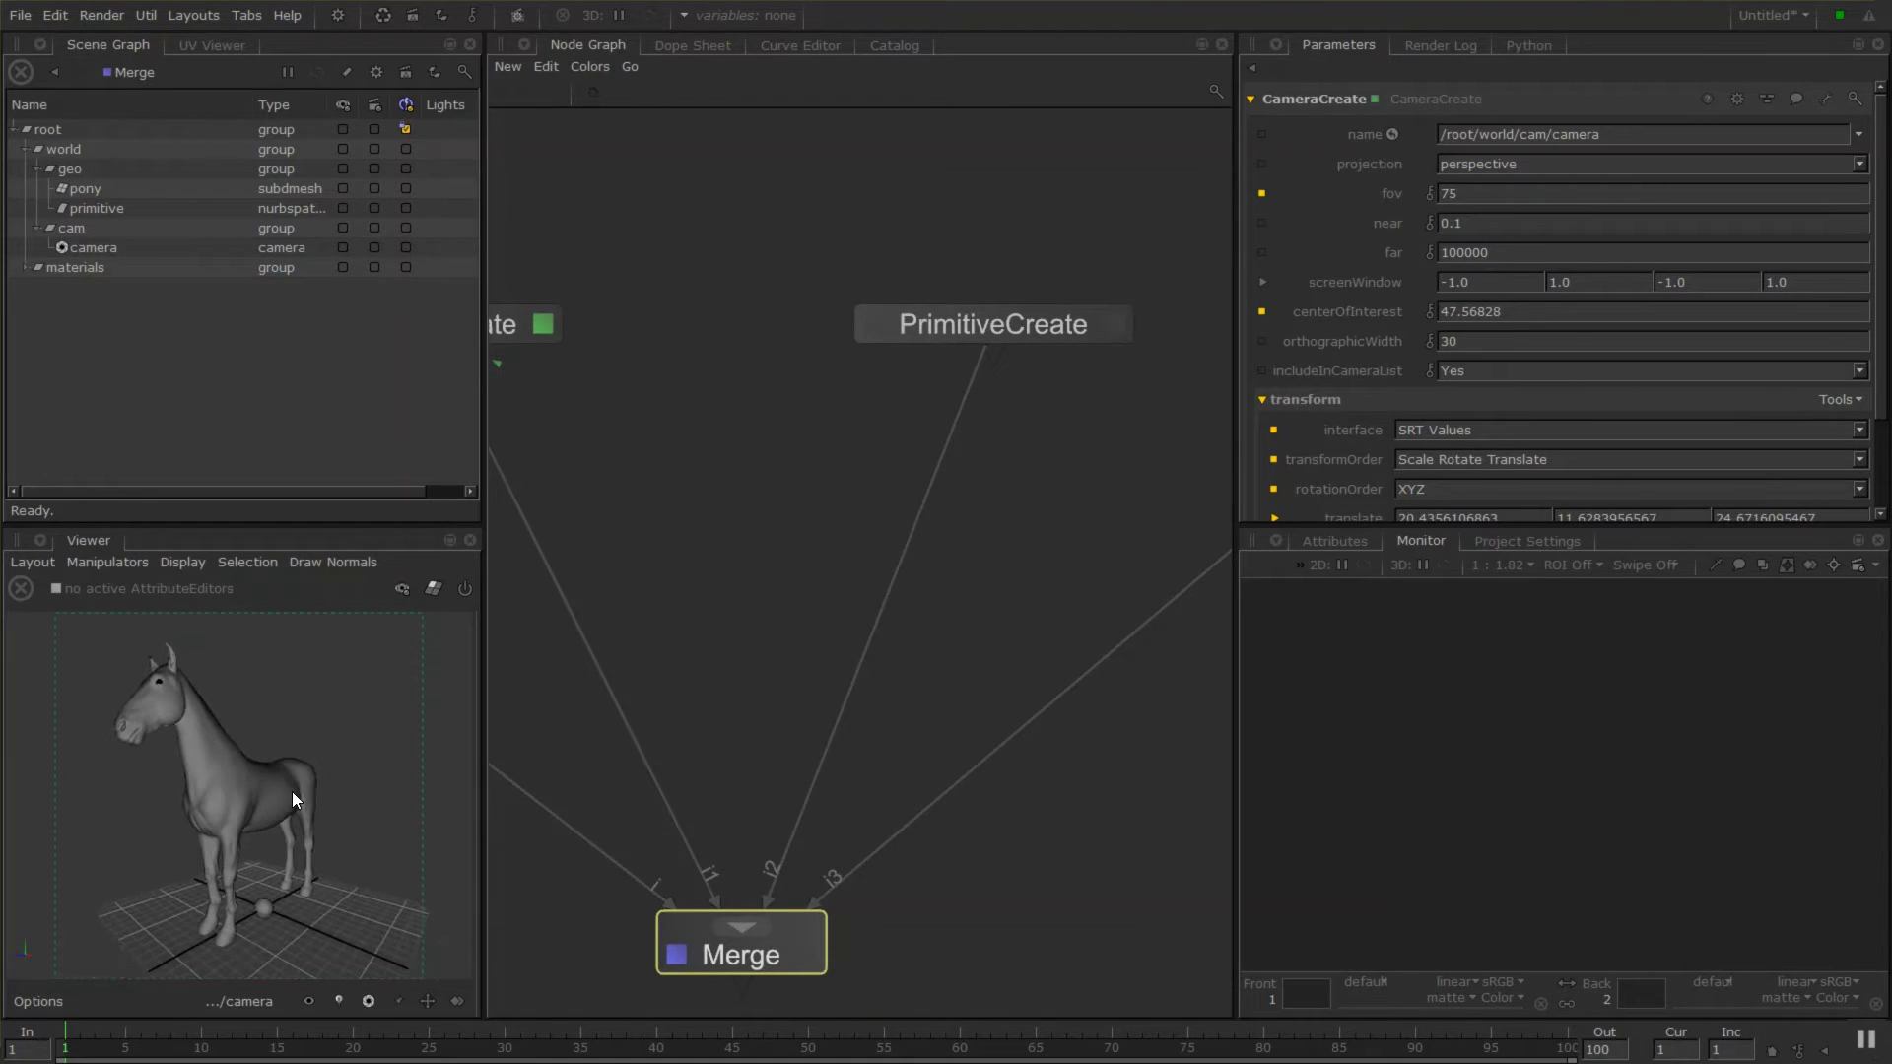
scroll(1027, 489, down, 1)
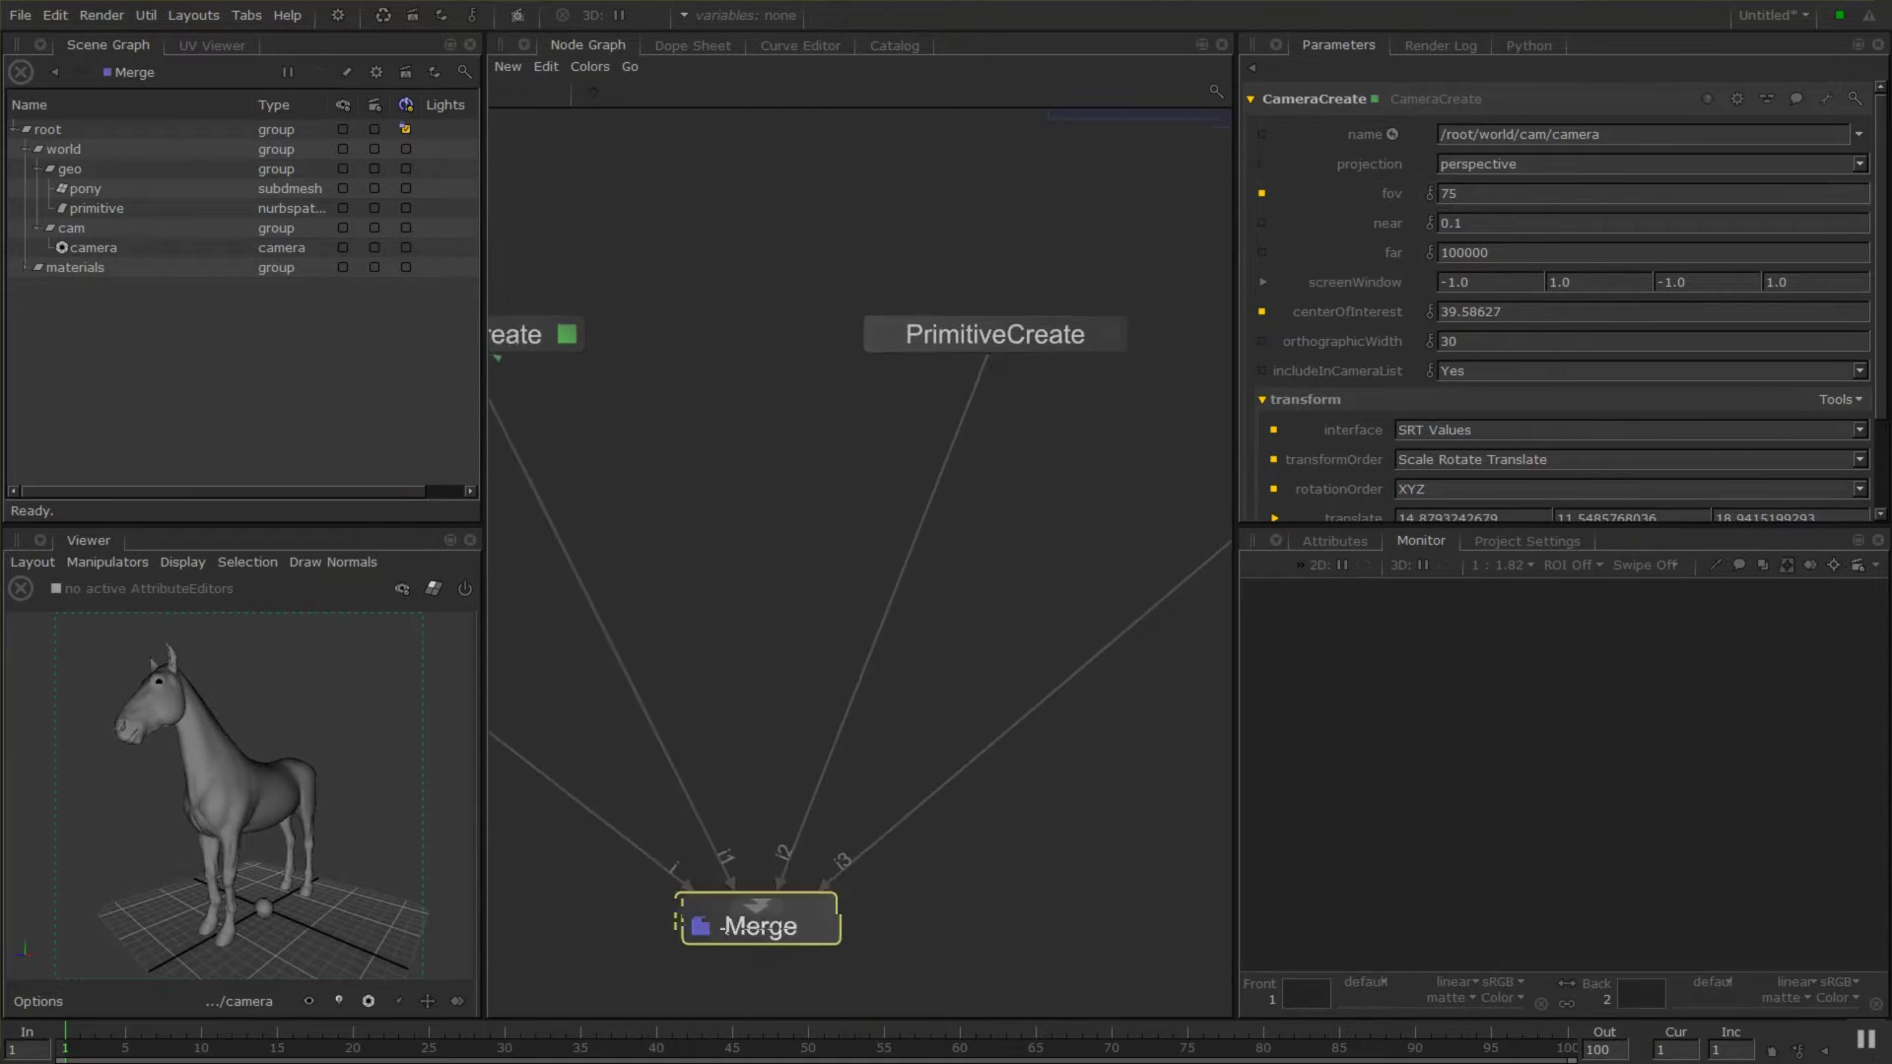
Scale the primitive sphere up to about 5.51 and change its type to poly plane.
click(260, 914)
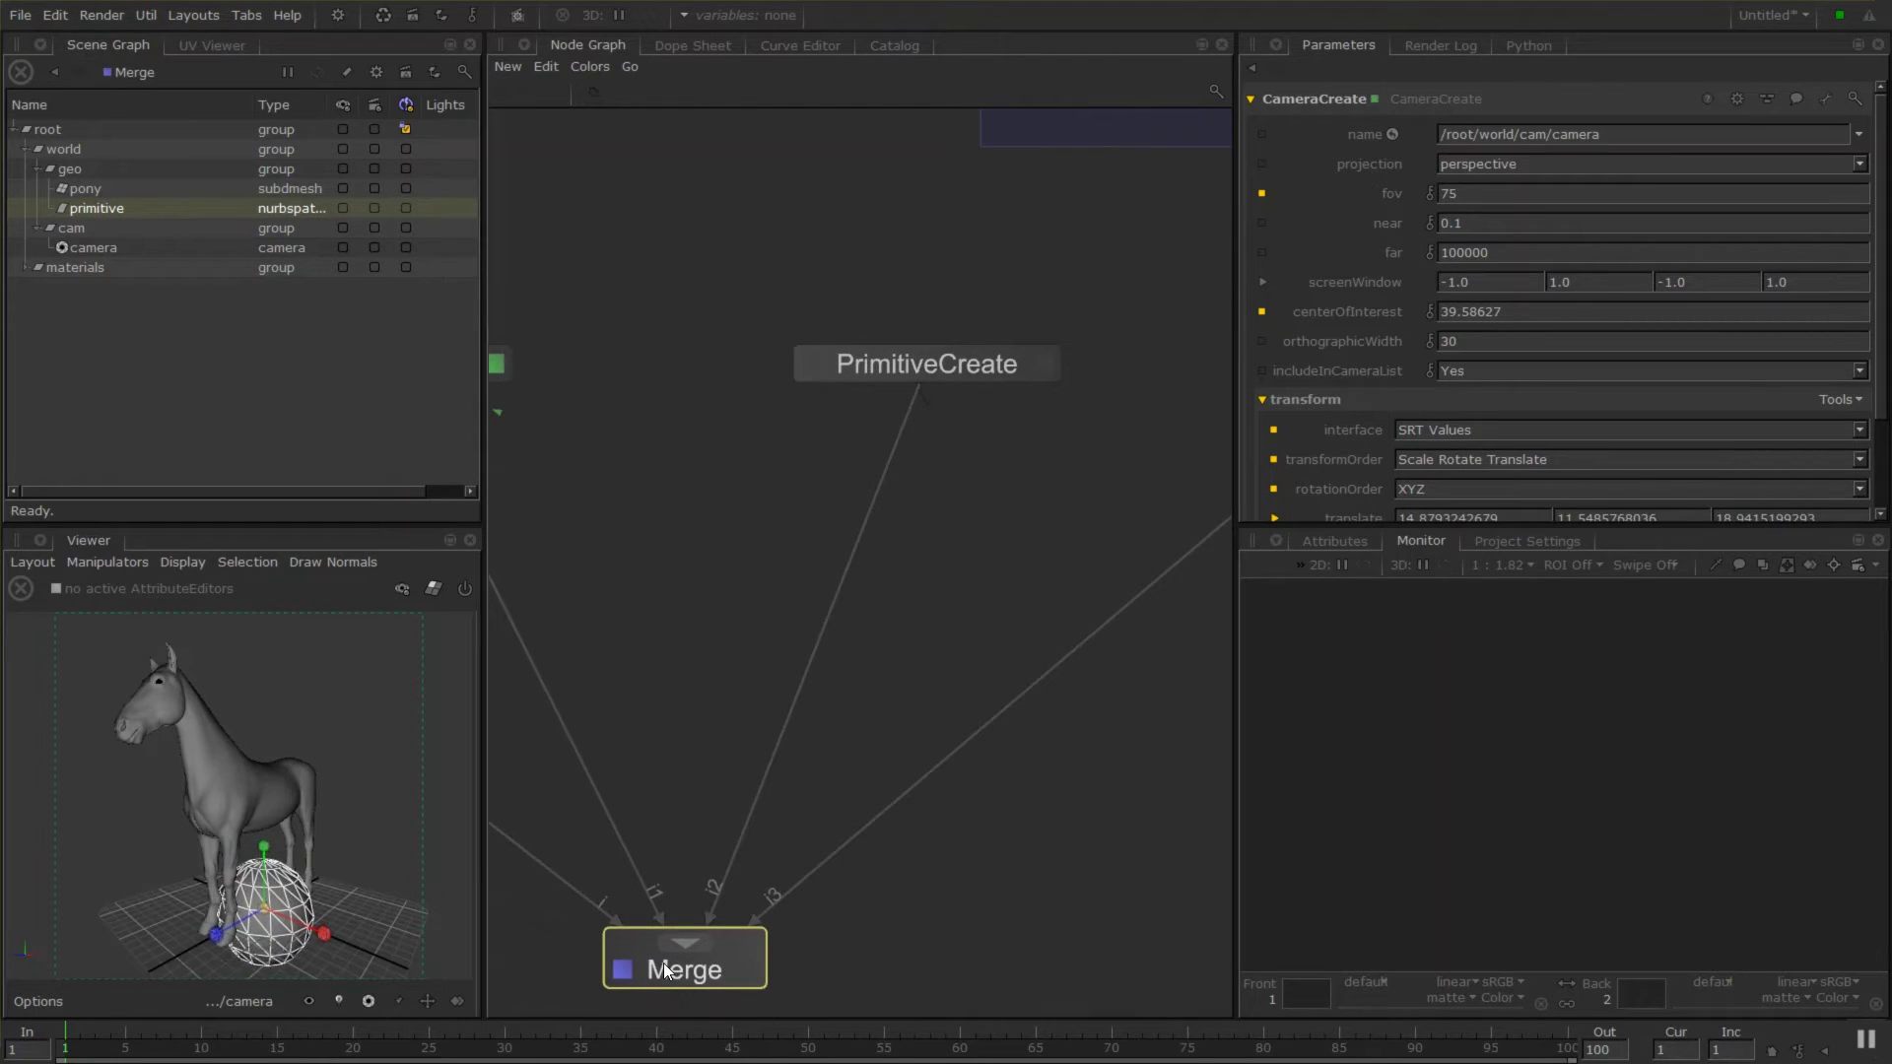
click(1045, 367)
click(1640, 174)
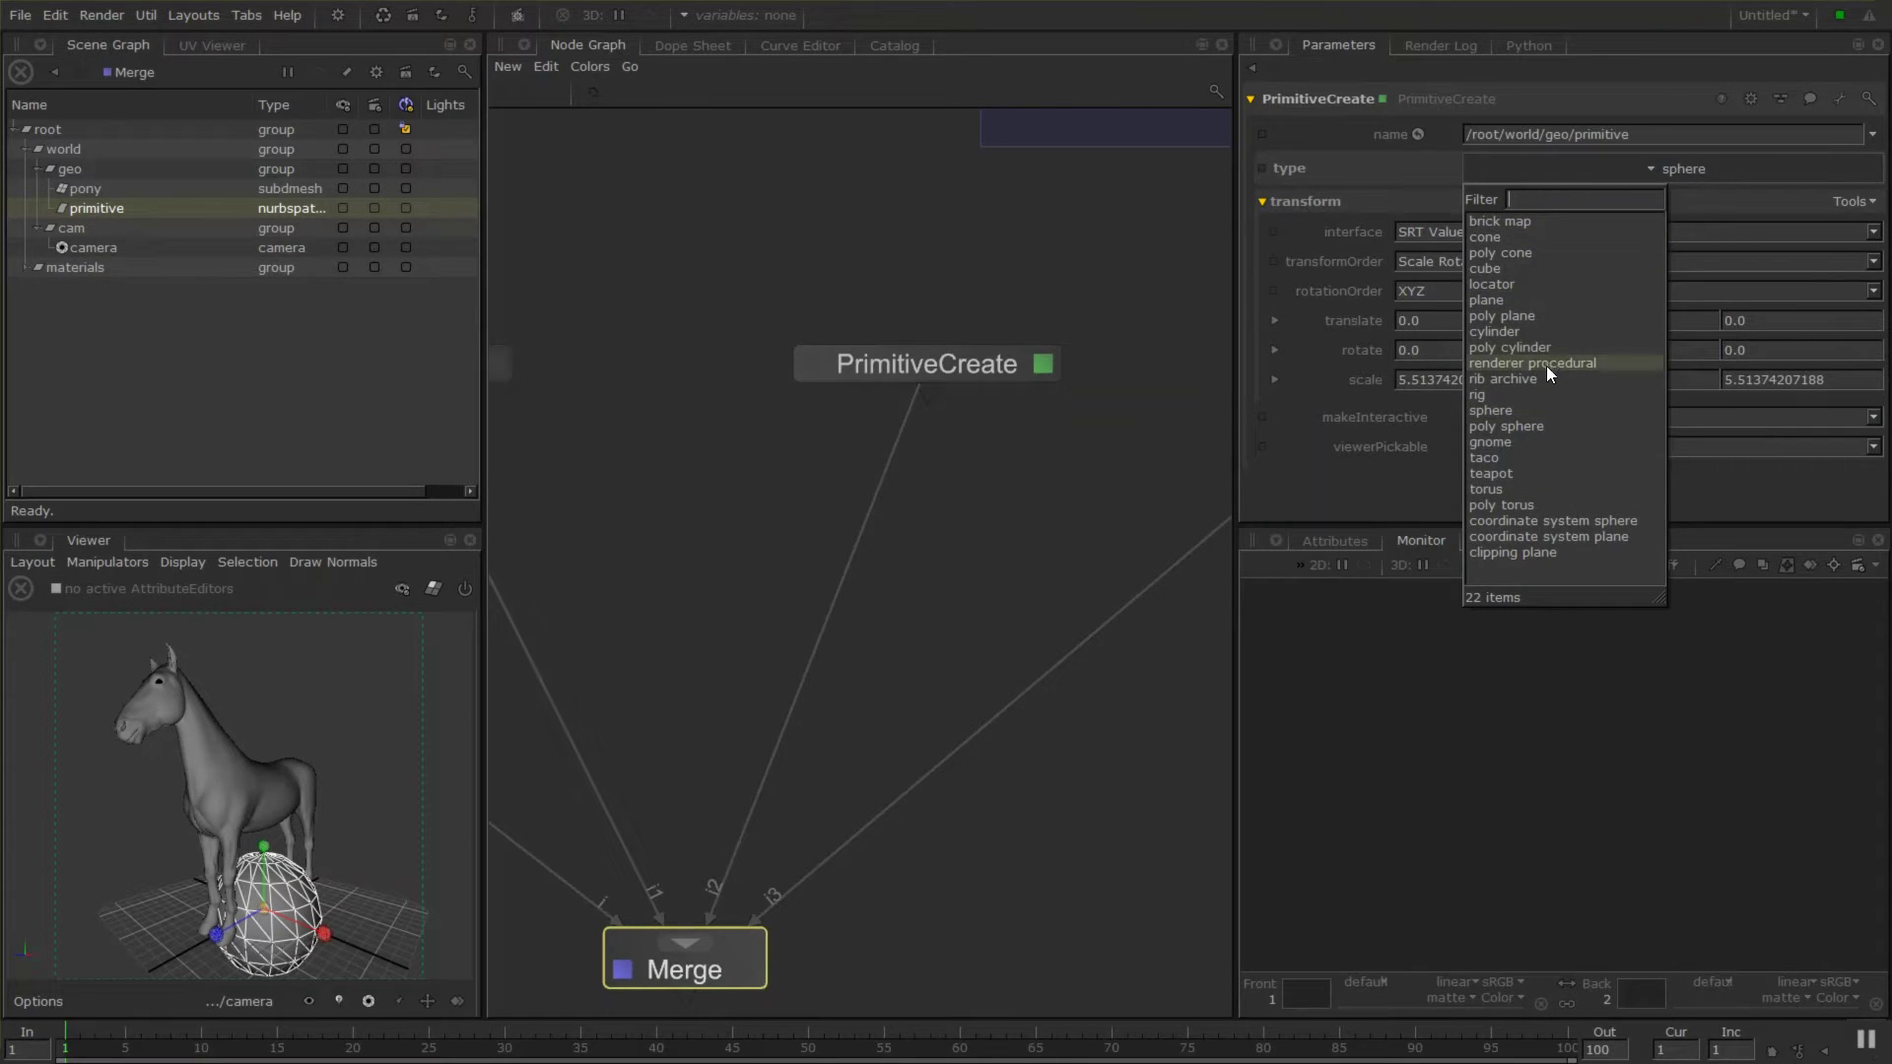
click(1530, 316)
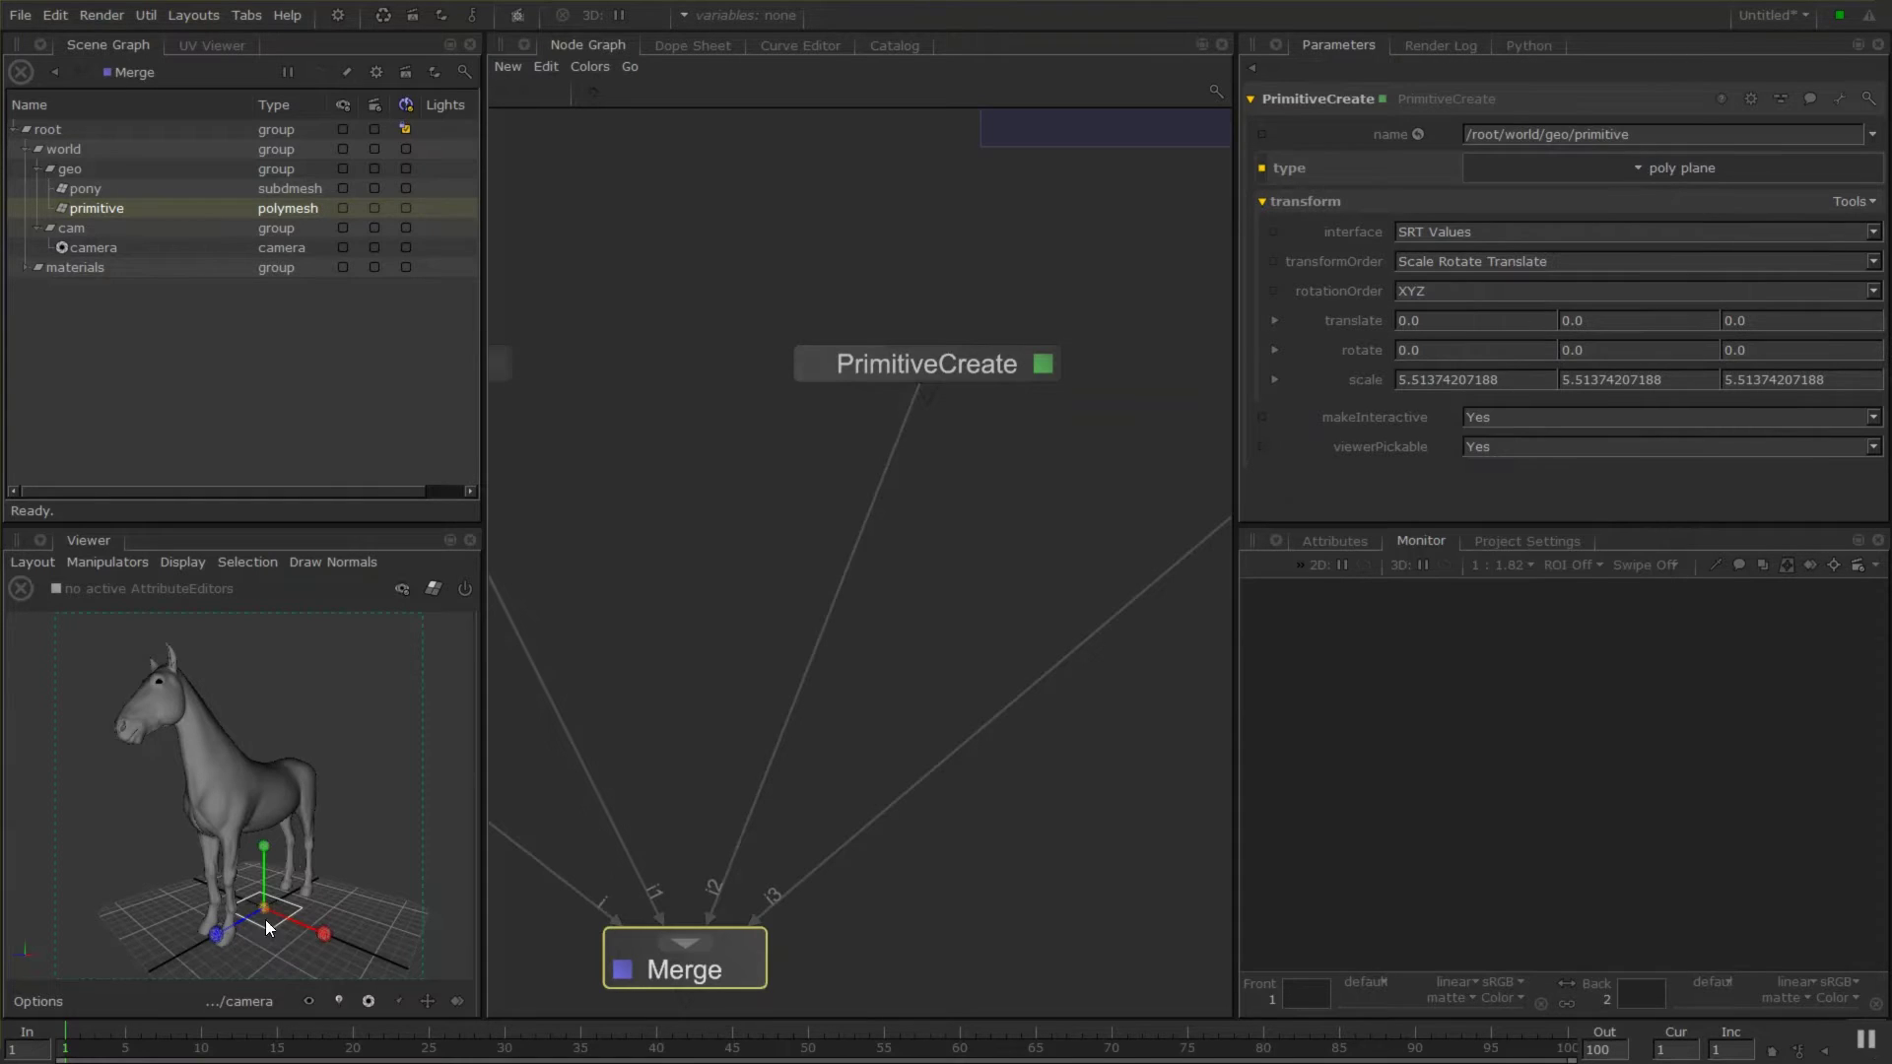
Scale the plane to about 55 in x and y and 148.19 in z, and reframe the camera on the pony.
alt+drag(267, 926, 1000, 945)
mouse_move(297, 832)
alt+mouse_down()
mouse_move(220, 842)
mouse_move(323, 793)
mouse_move(266, 767)
mouse_move(169, 784)
mouse_move(233, 782)
mouse_move(264, 795)
mouse_move(210, 818)
mouse_move(284, 831)
alt+mouse_up()
alt+middle_drag(257, 773, 251, 836)
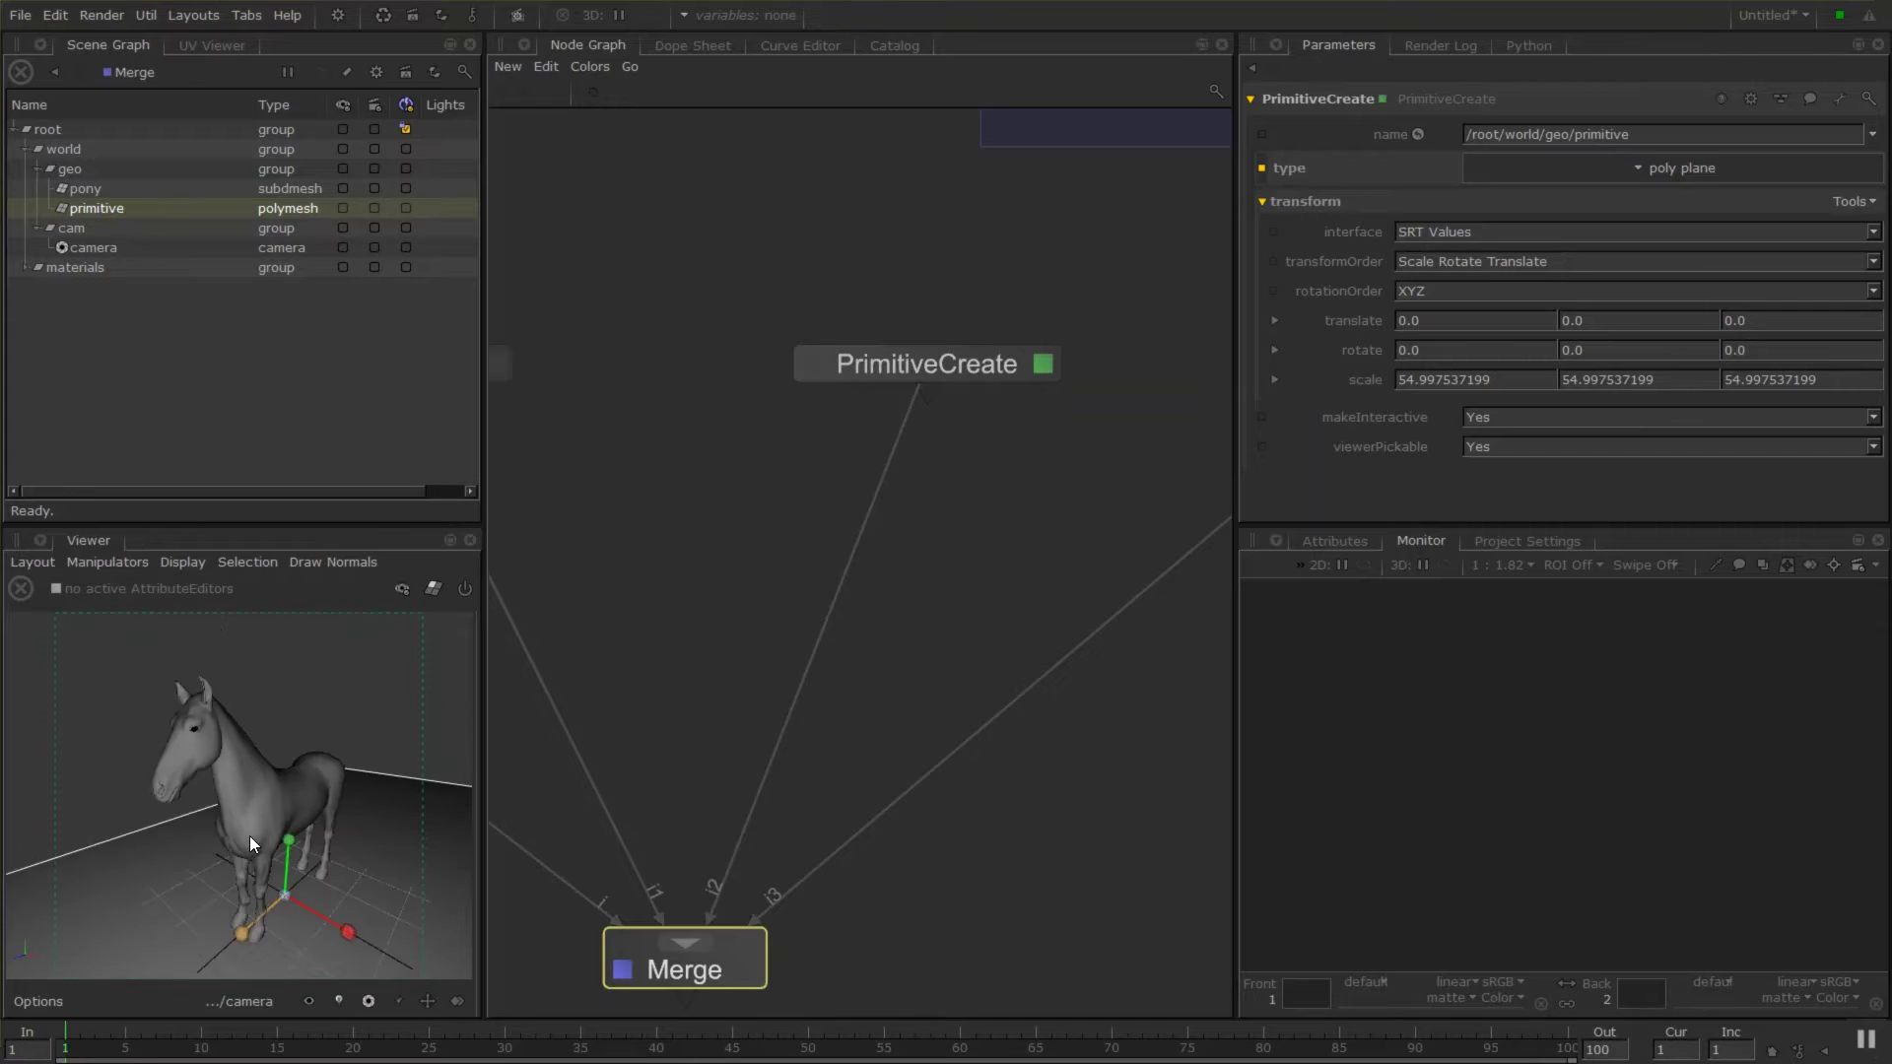
alt+drag(250, 836, 233, 784)
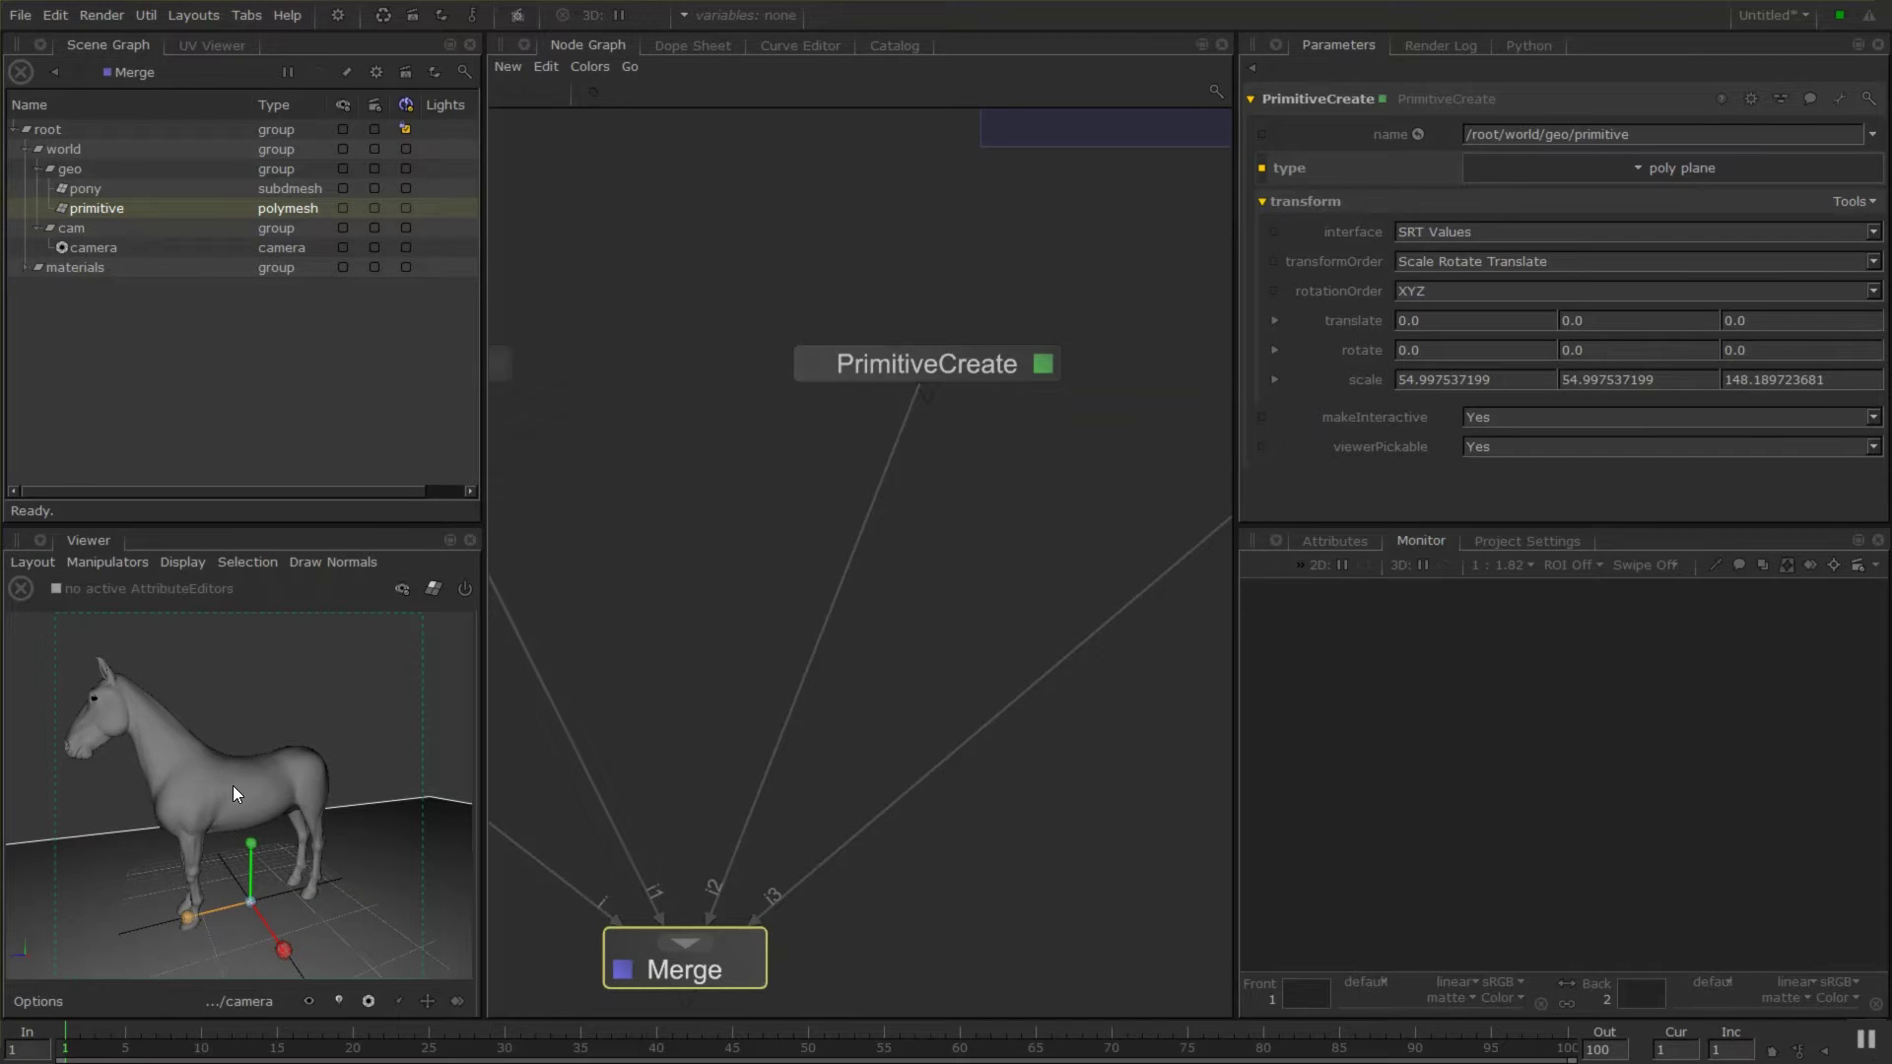
alt+middle_drag(272, 755, 315, 737)
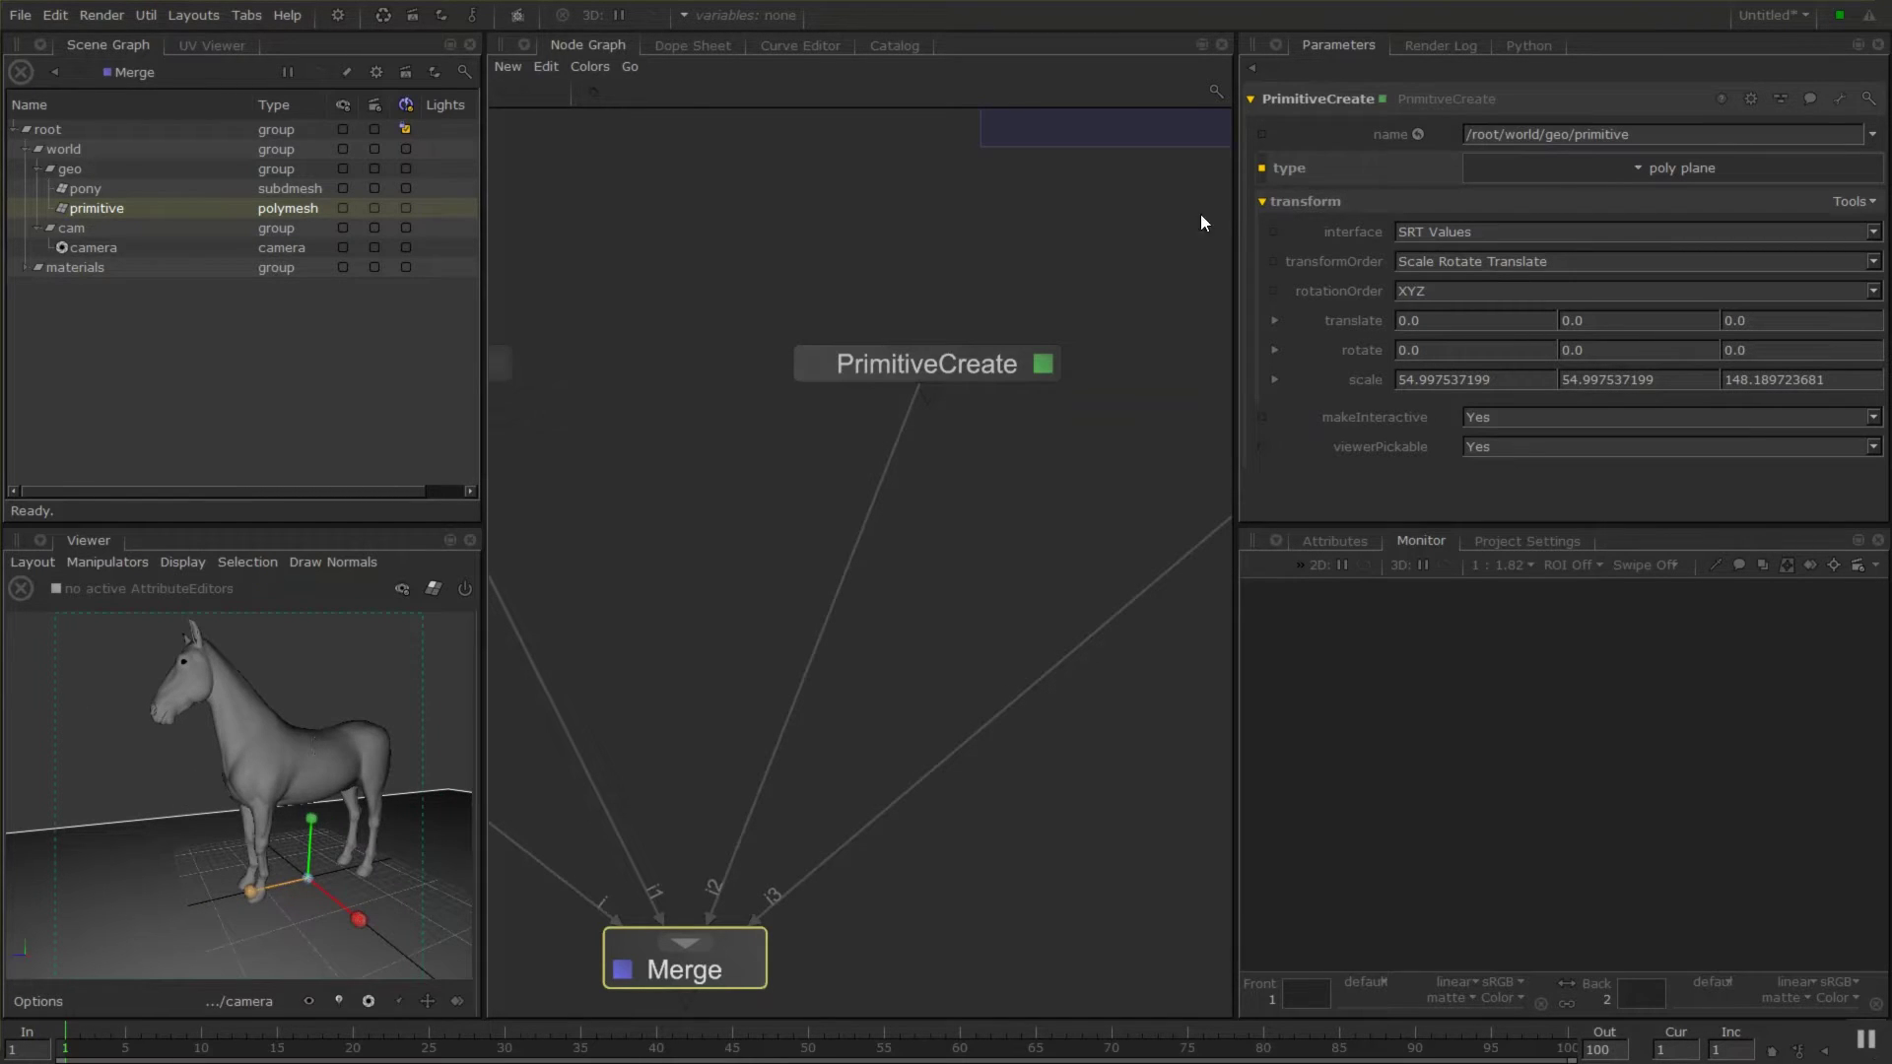
Rename the PrimitiveCreate node to groundPlane and set its scene location to /root/world/geo/groundPlane.
click(968, 353)
middle_drag(968, 353, 1027, 381)
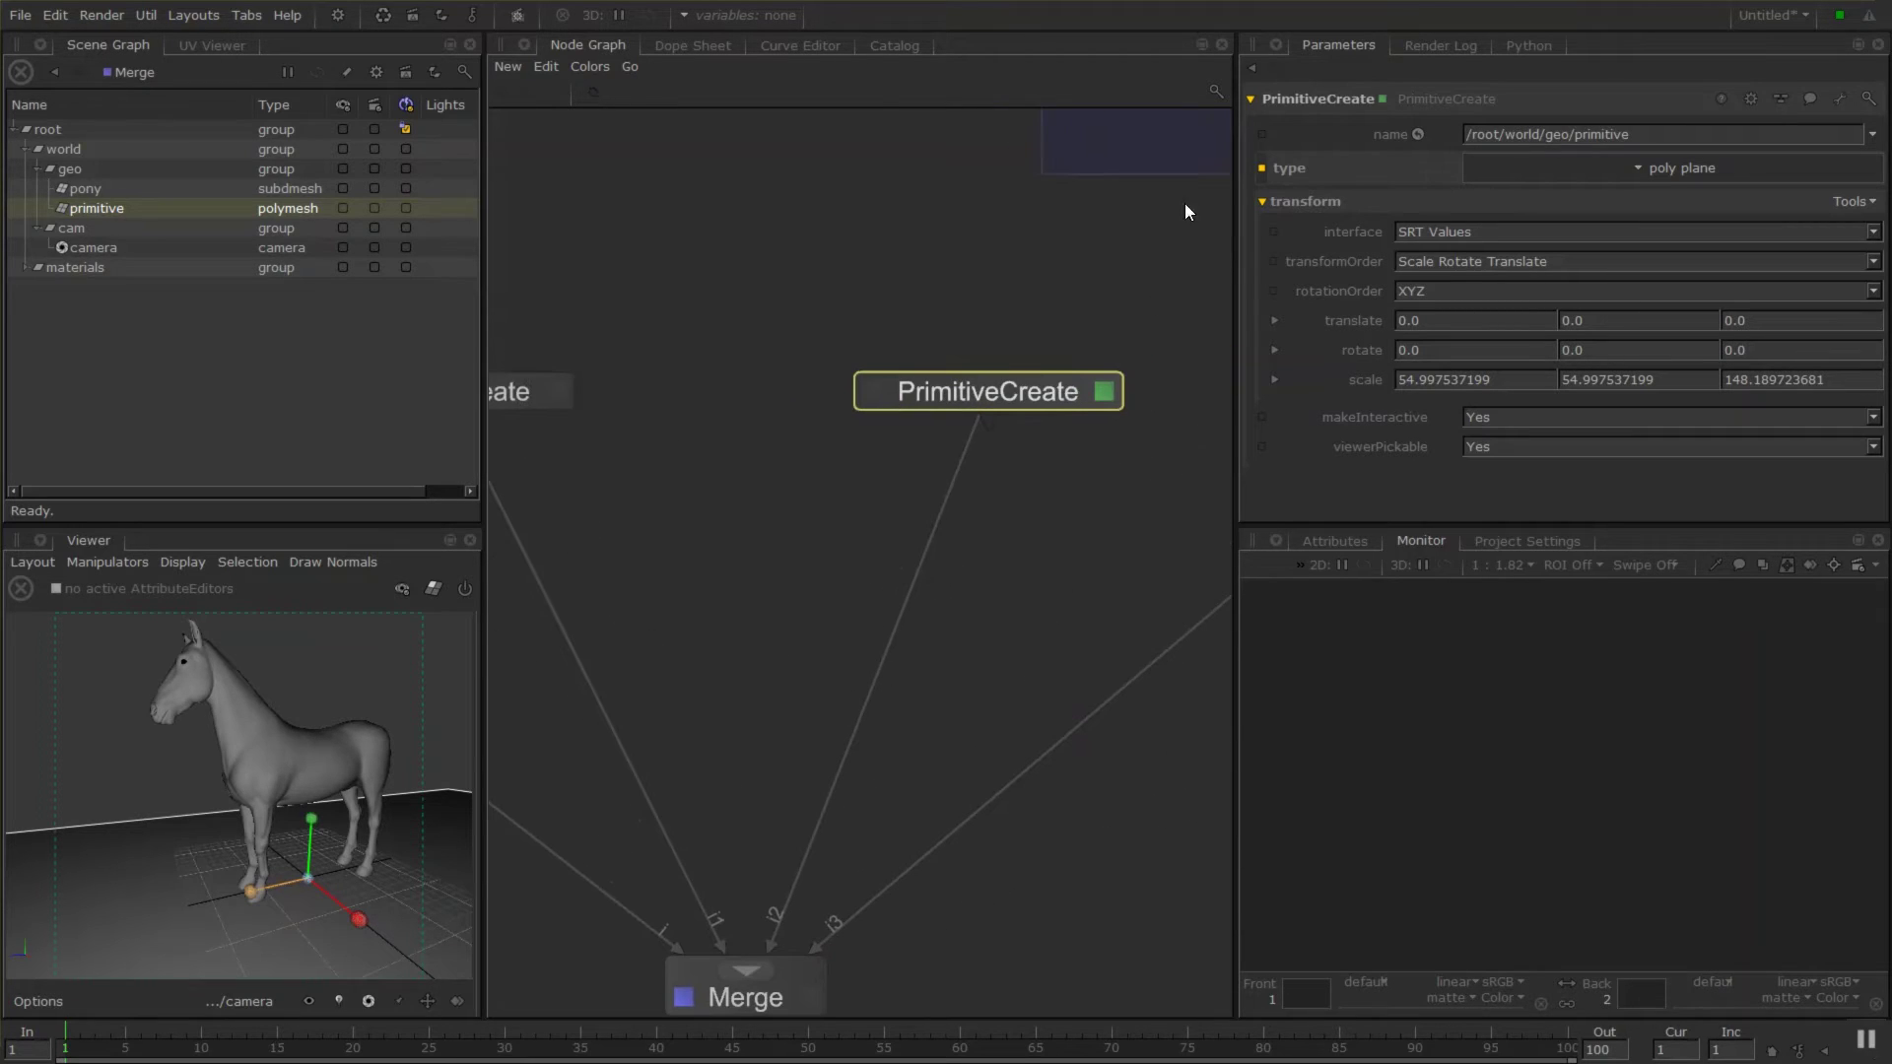
text(groundPlane)
key(Return)
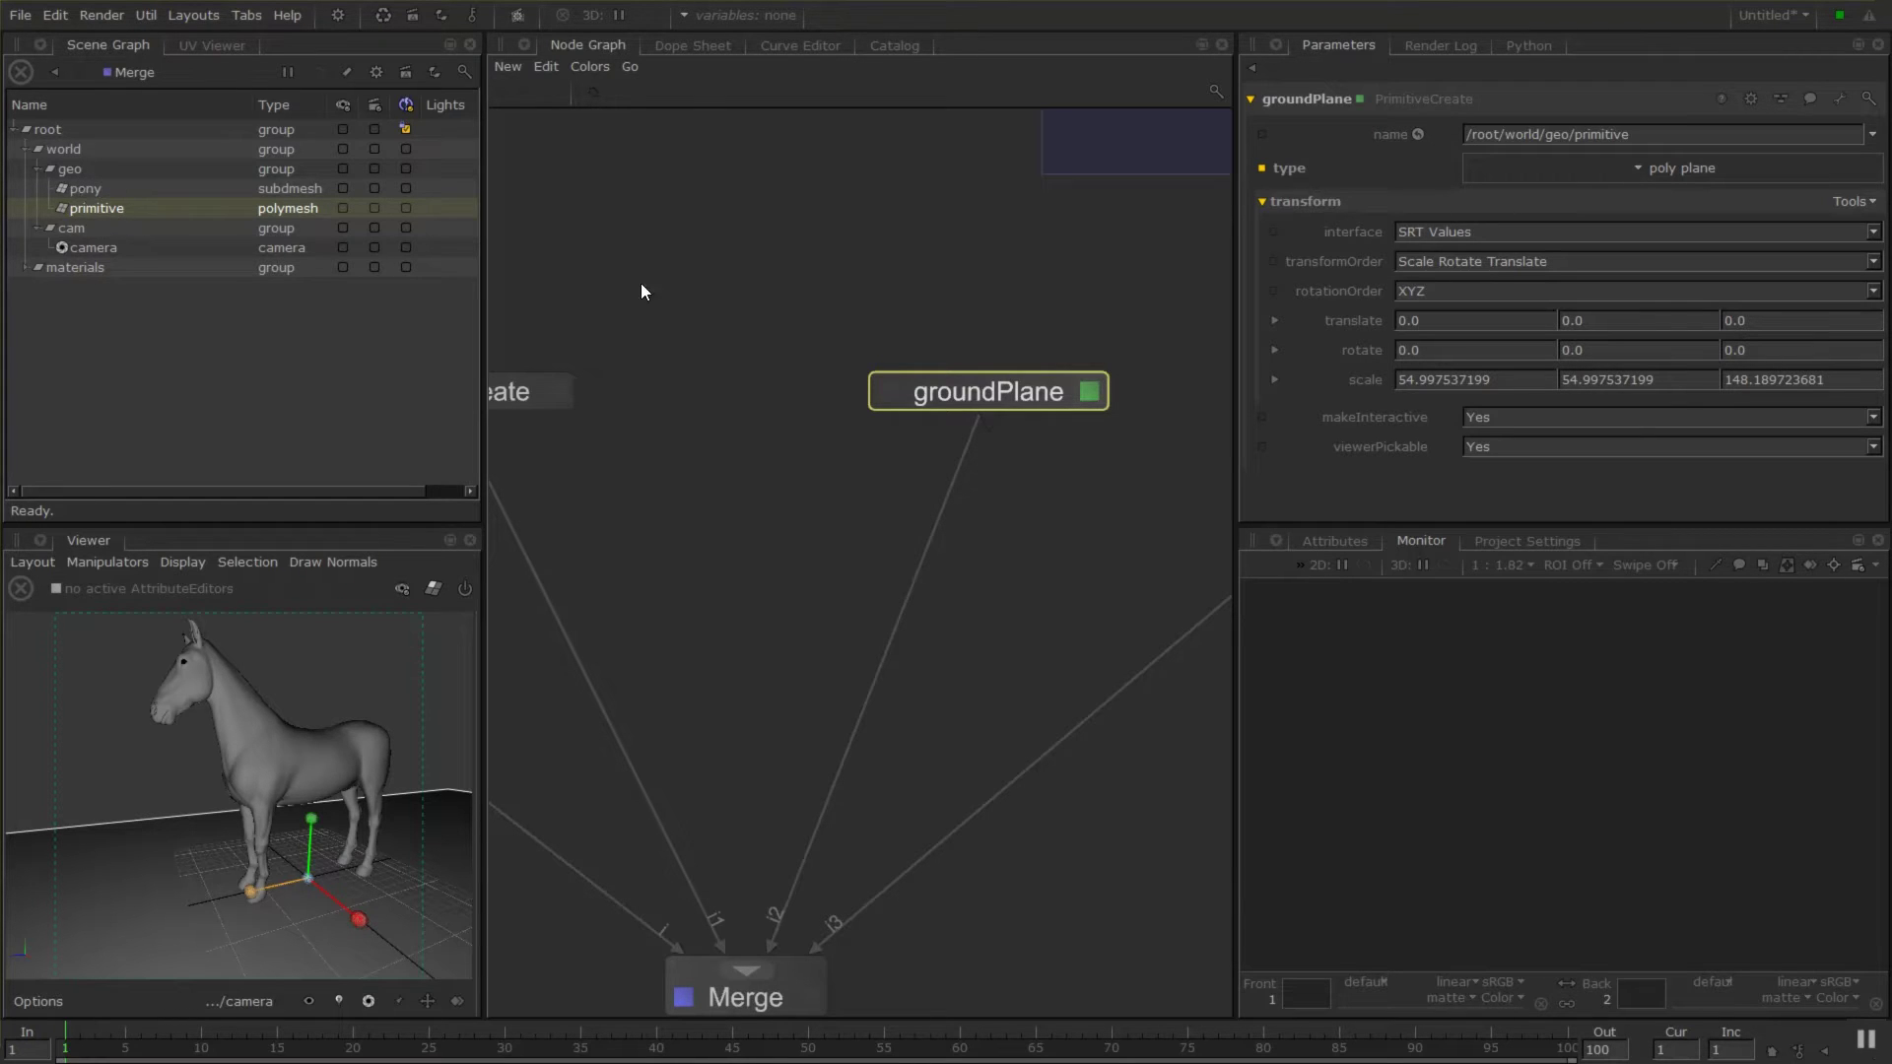
drag(1574, 135, 1856, 139)
text(groundPlane)
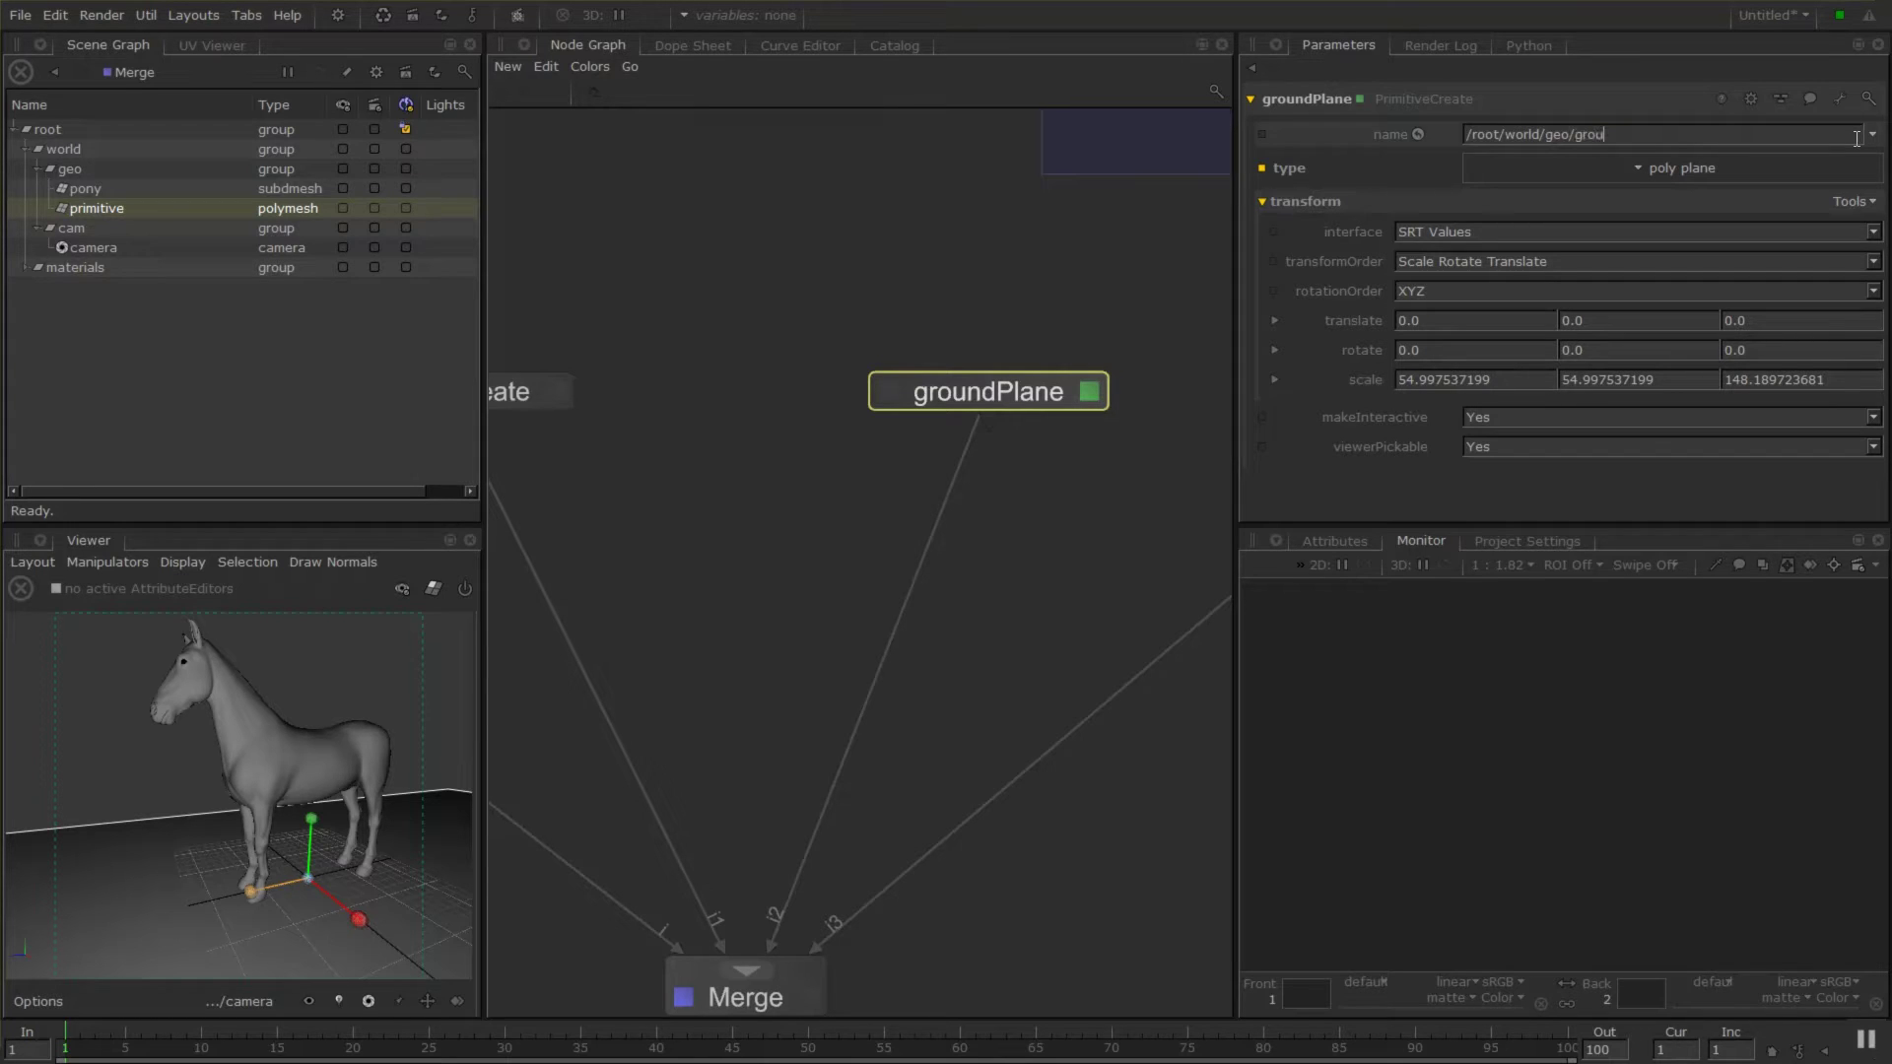
key(Return)
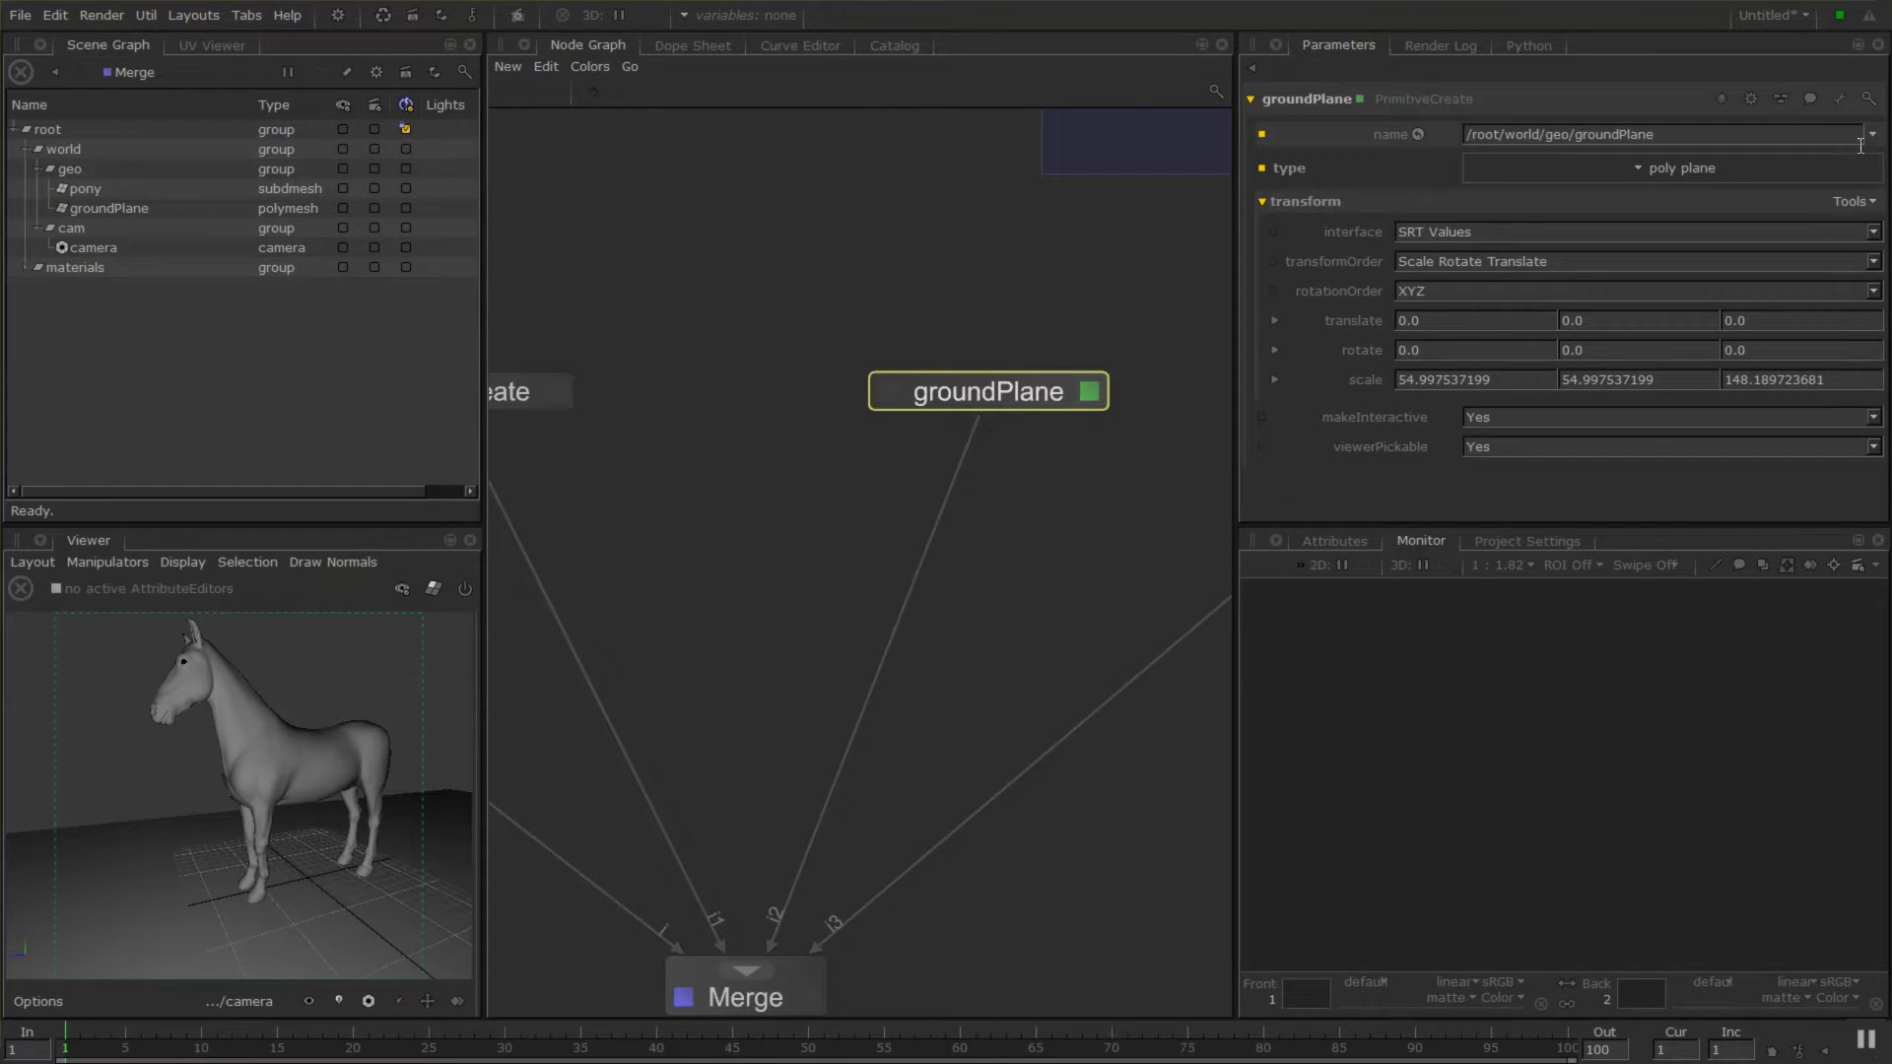
Add the suffix _geo to the ground plane's location, making it /root/world/geo/groundPlane_geo.
middle_drag(1145, 177, 1087, 178)
middle_drag(999, 393, 604, 393)
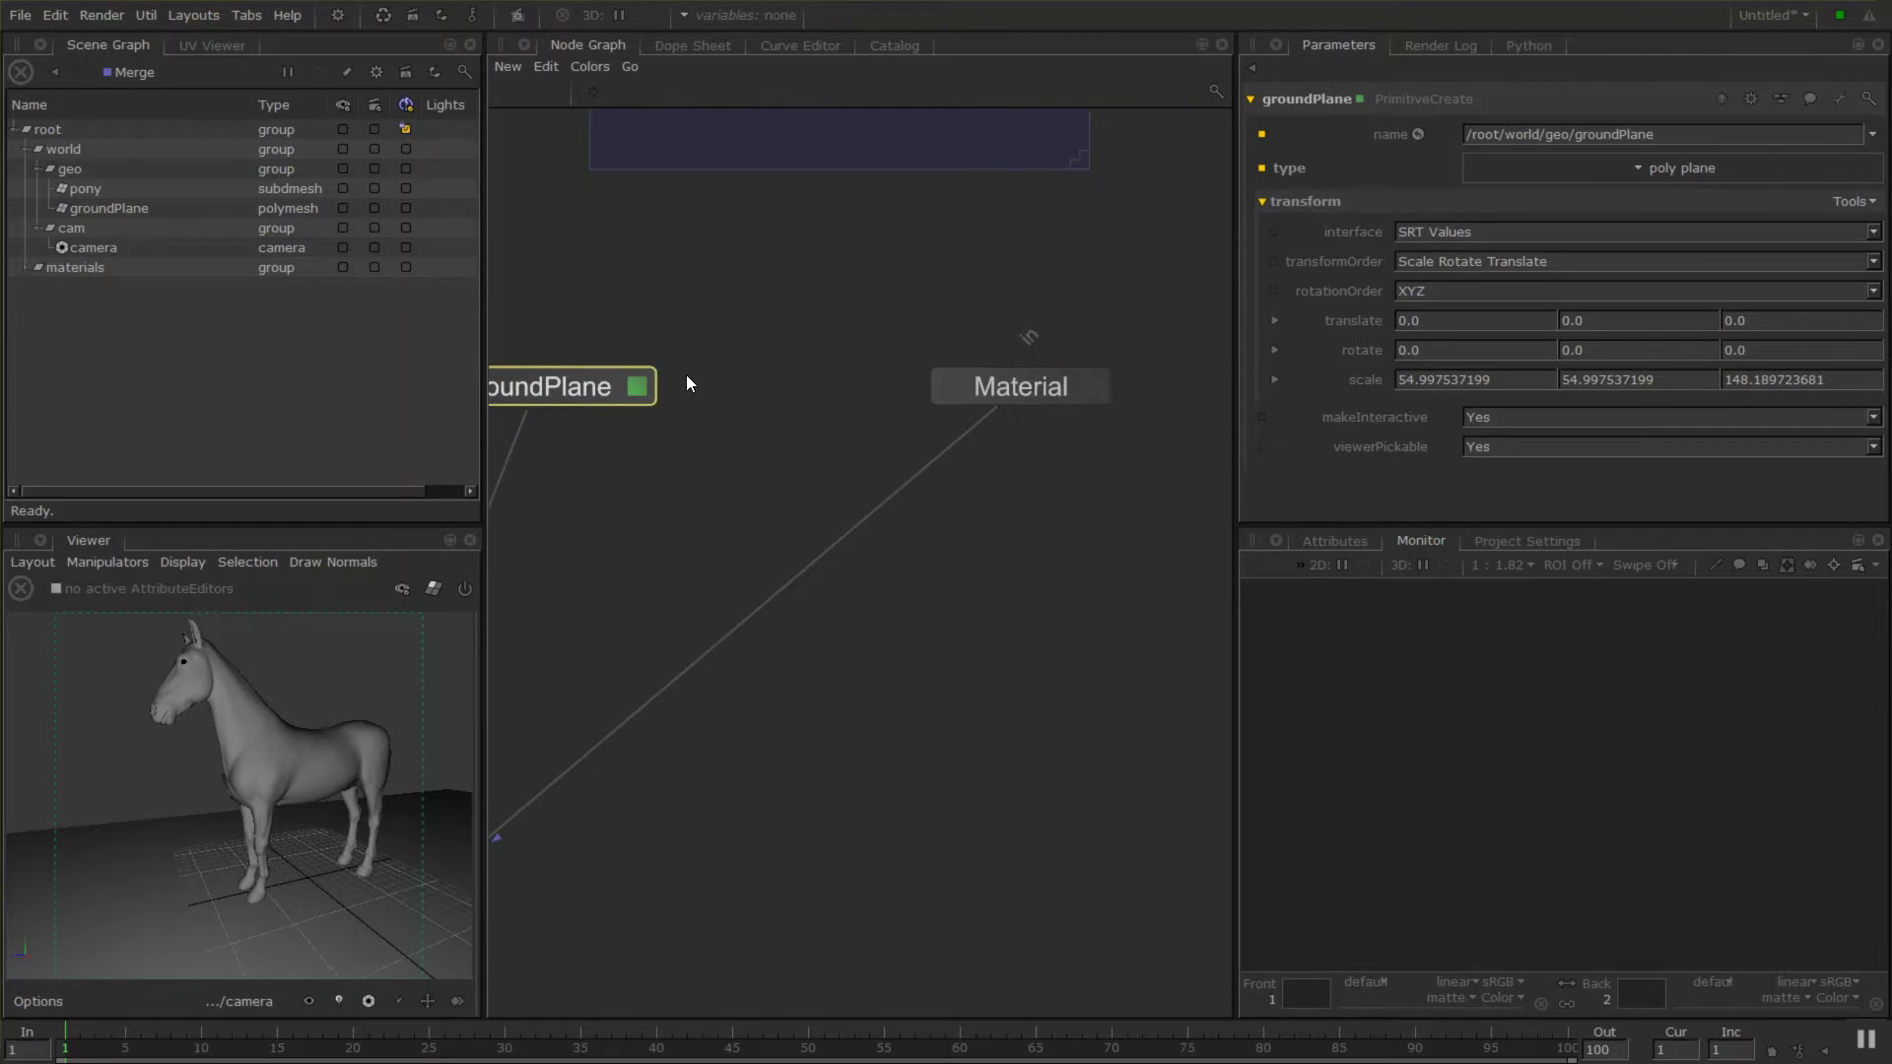
click(1687, 139)
text(_)
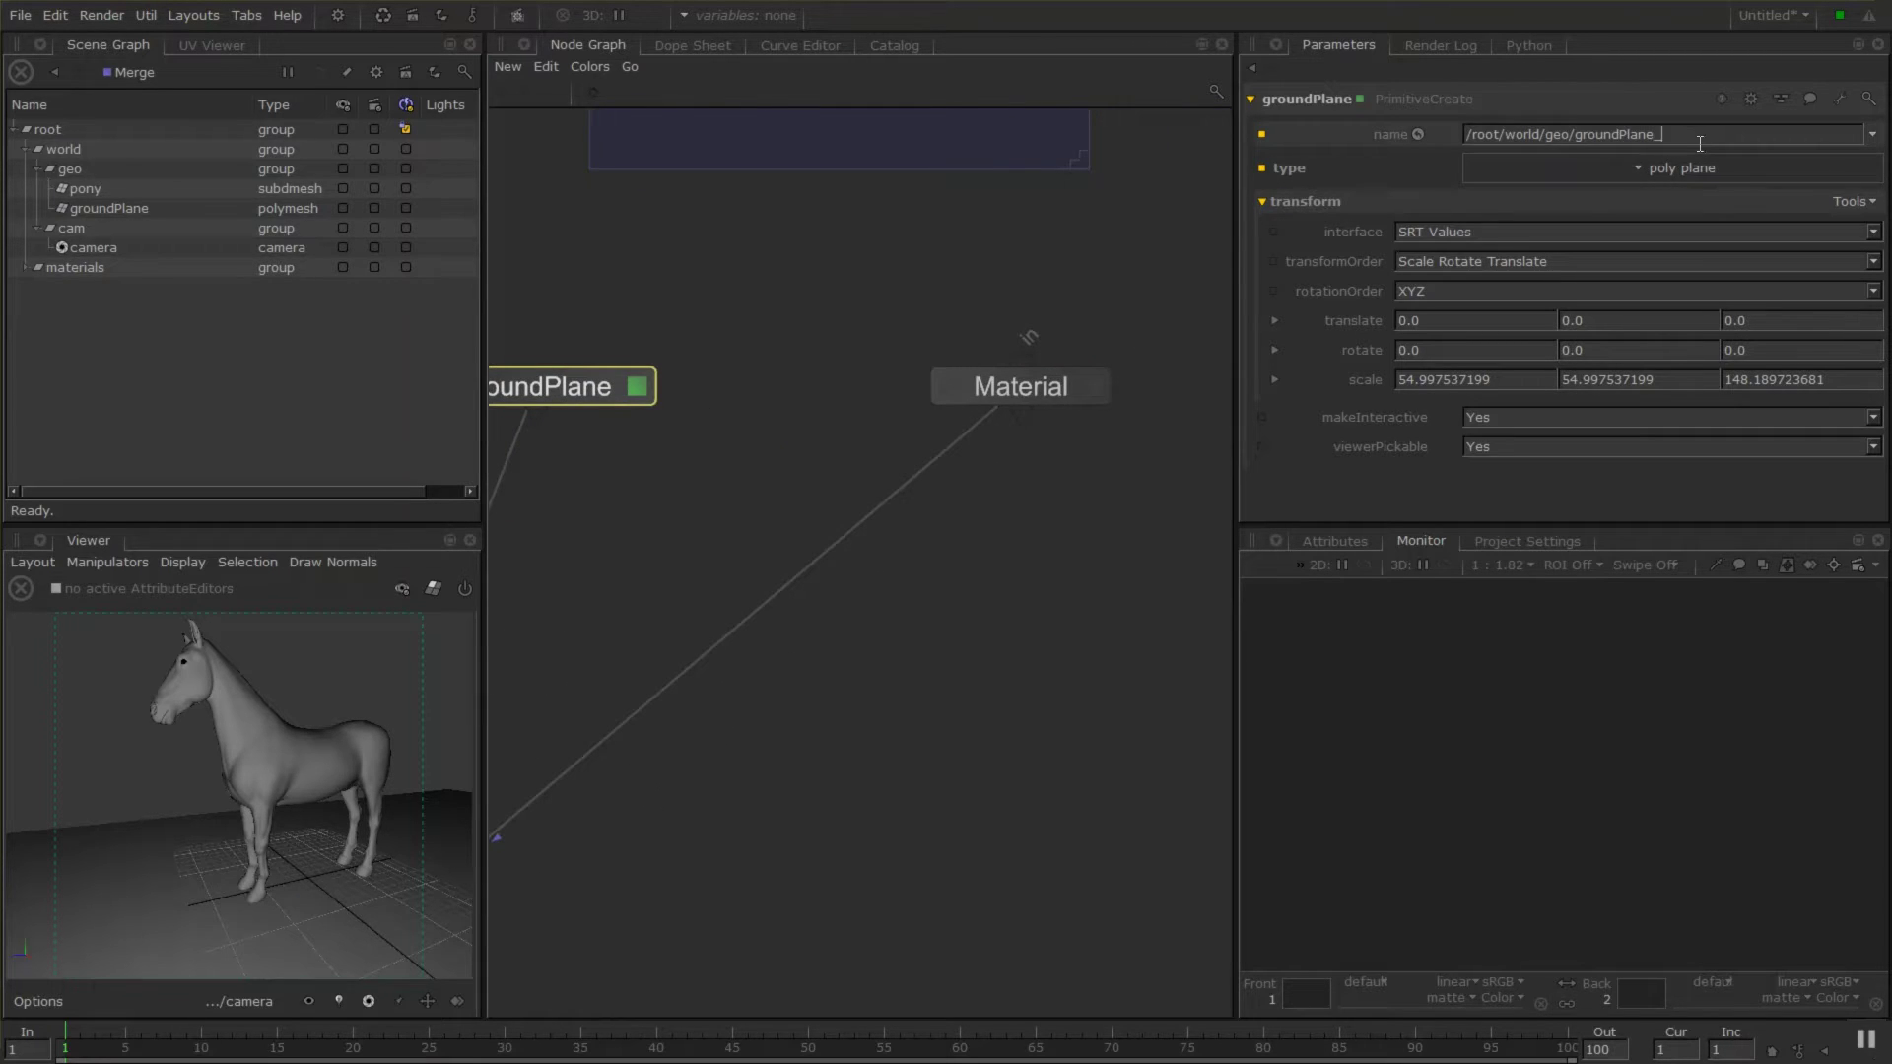
text(geo)
key(Return)
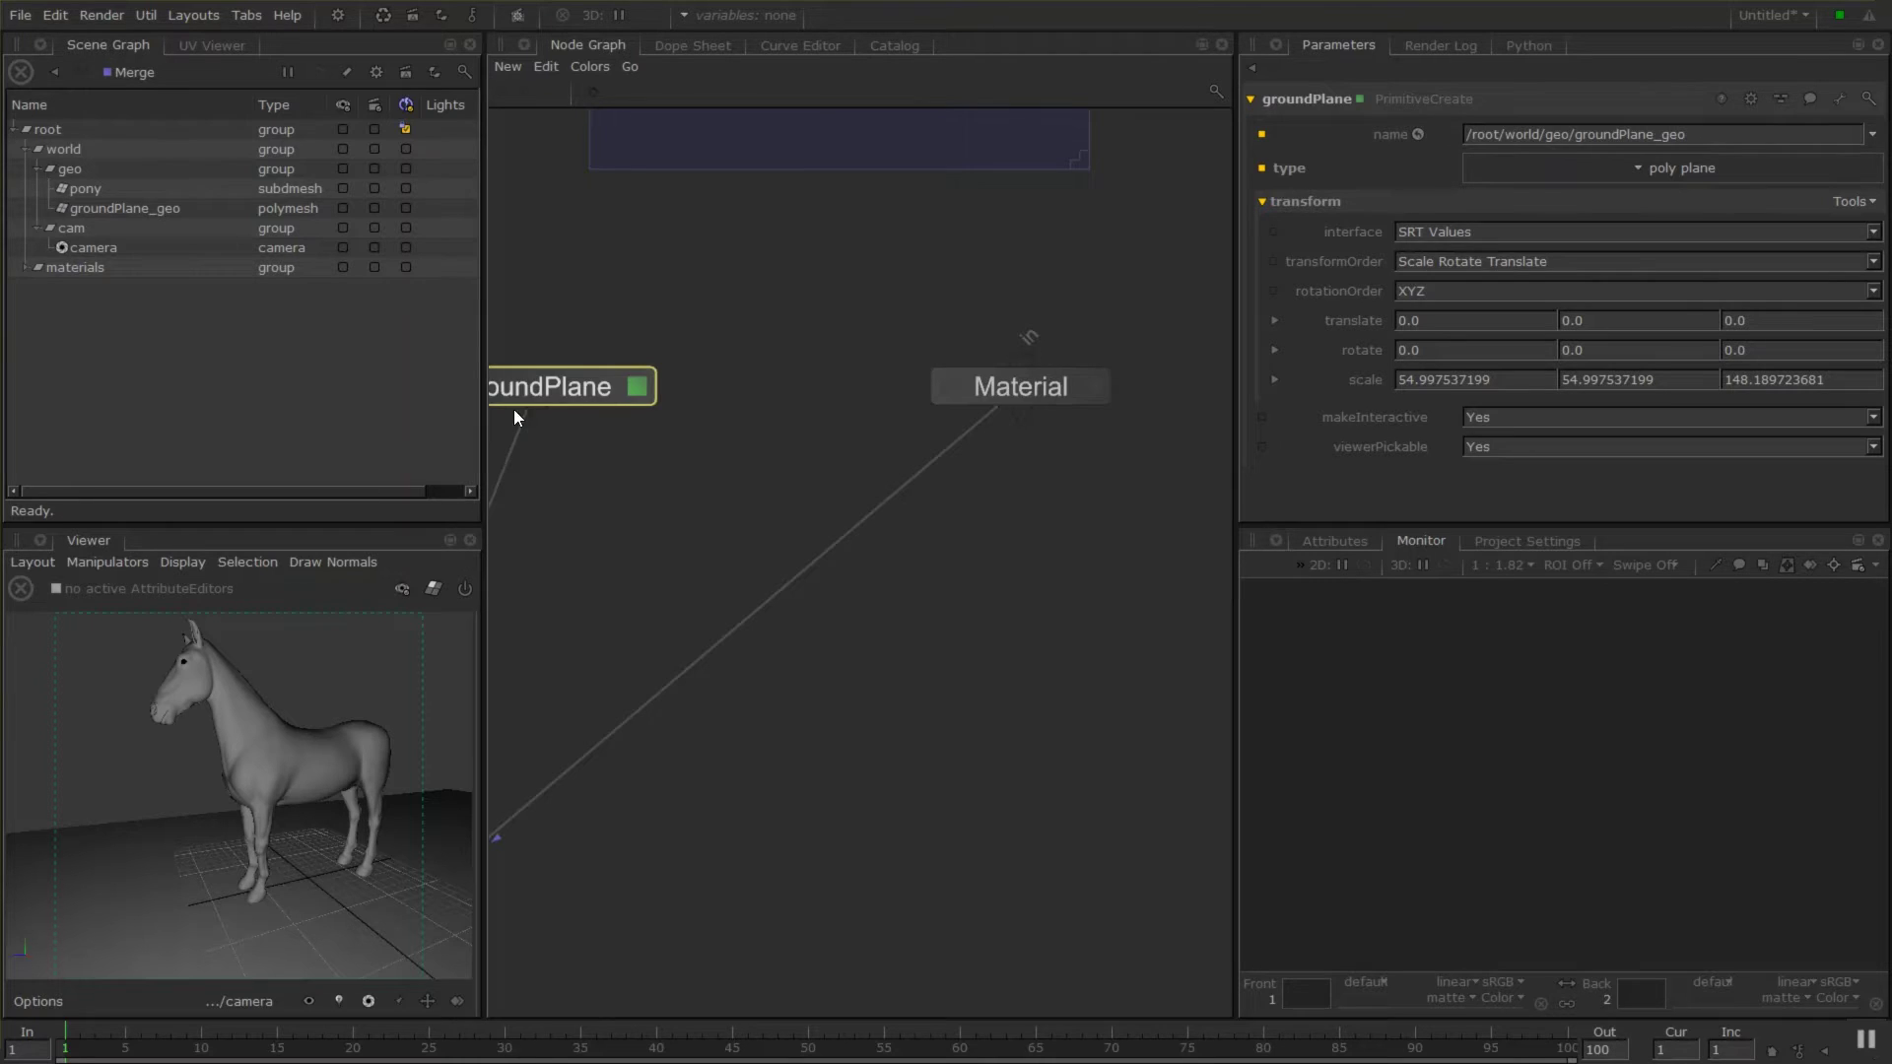
Open the PonyCreate node's parameters and change its location to /root/world/geo/pony_geo.
mouse_move(542, 582)
middle_down()
mouse_move(519, 578)
mouse_move(1178, 613)
middle_up()
middle_drag(661, 433, 1036, 458)
click(607, 422)
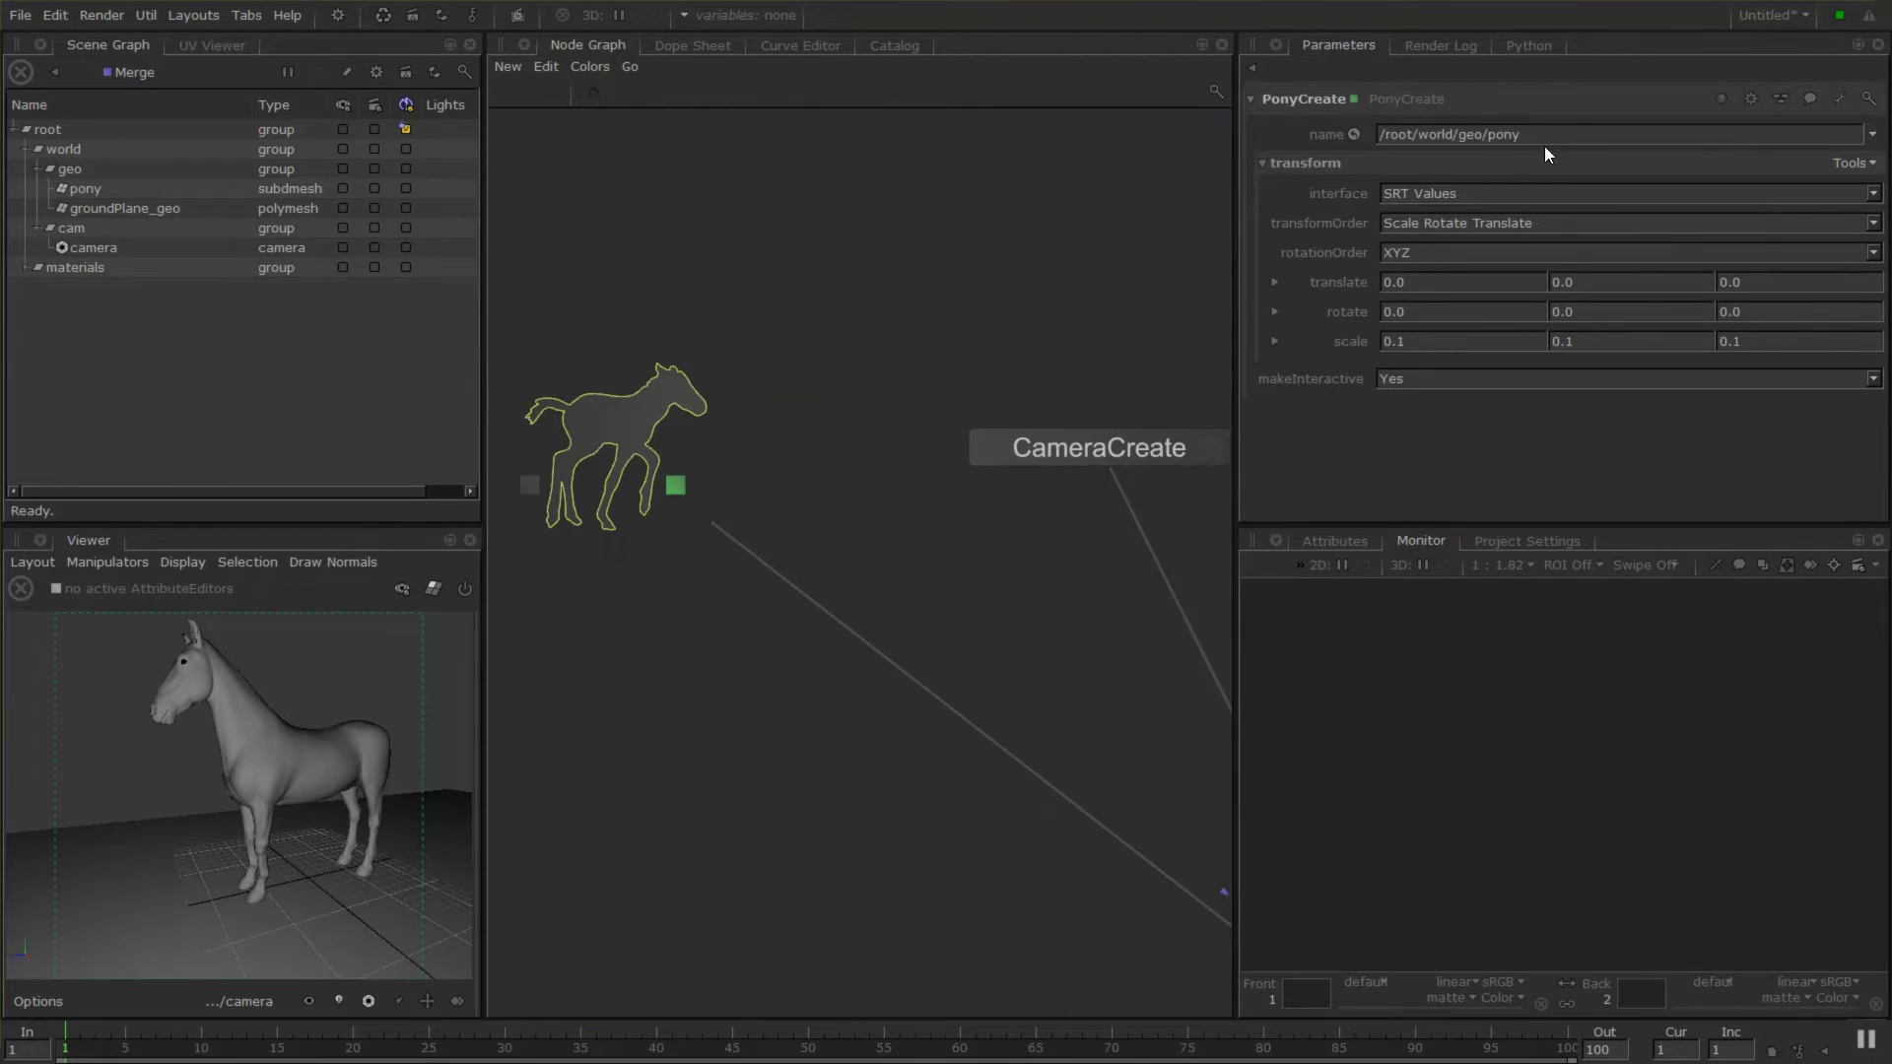
click(1573, 128)
text(_geo)
key(Return)
Add a prman bxdf shader to the Material node, set it to PxrSurface and expand its parameters.
middle_drag(954, 531, 562, 515)
middle_drag(1212, 542, 773, 522)
middle_drag(1181, 418, 1068, 416)
double_click(1038, 410)
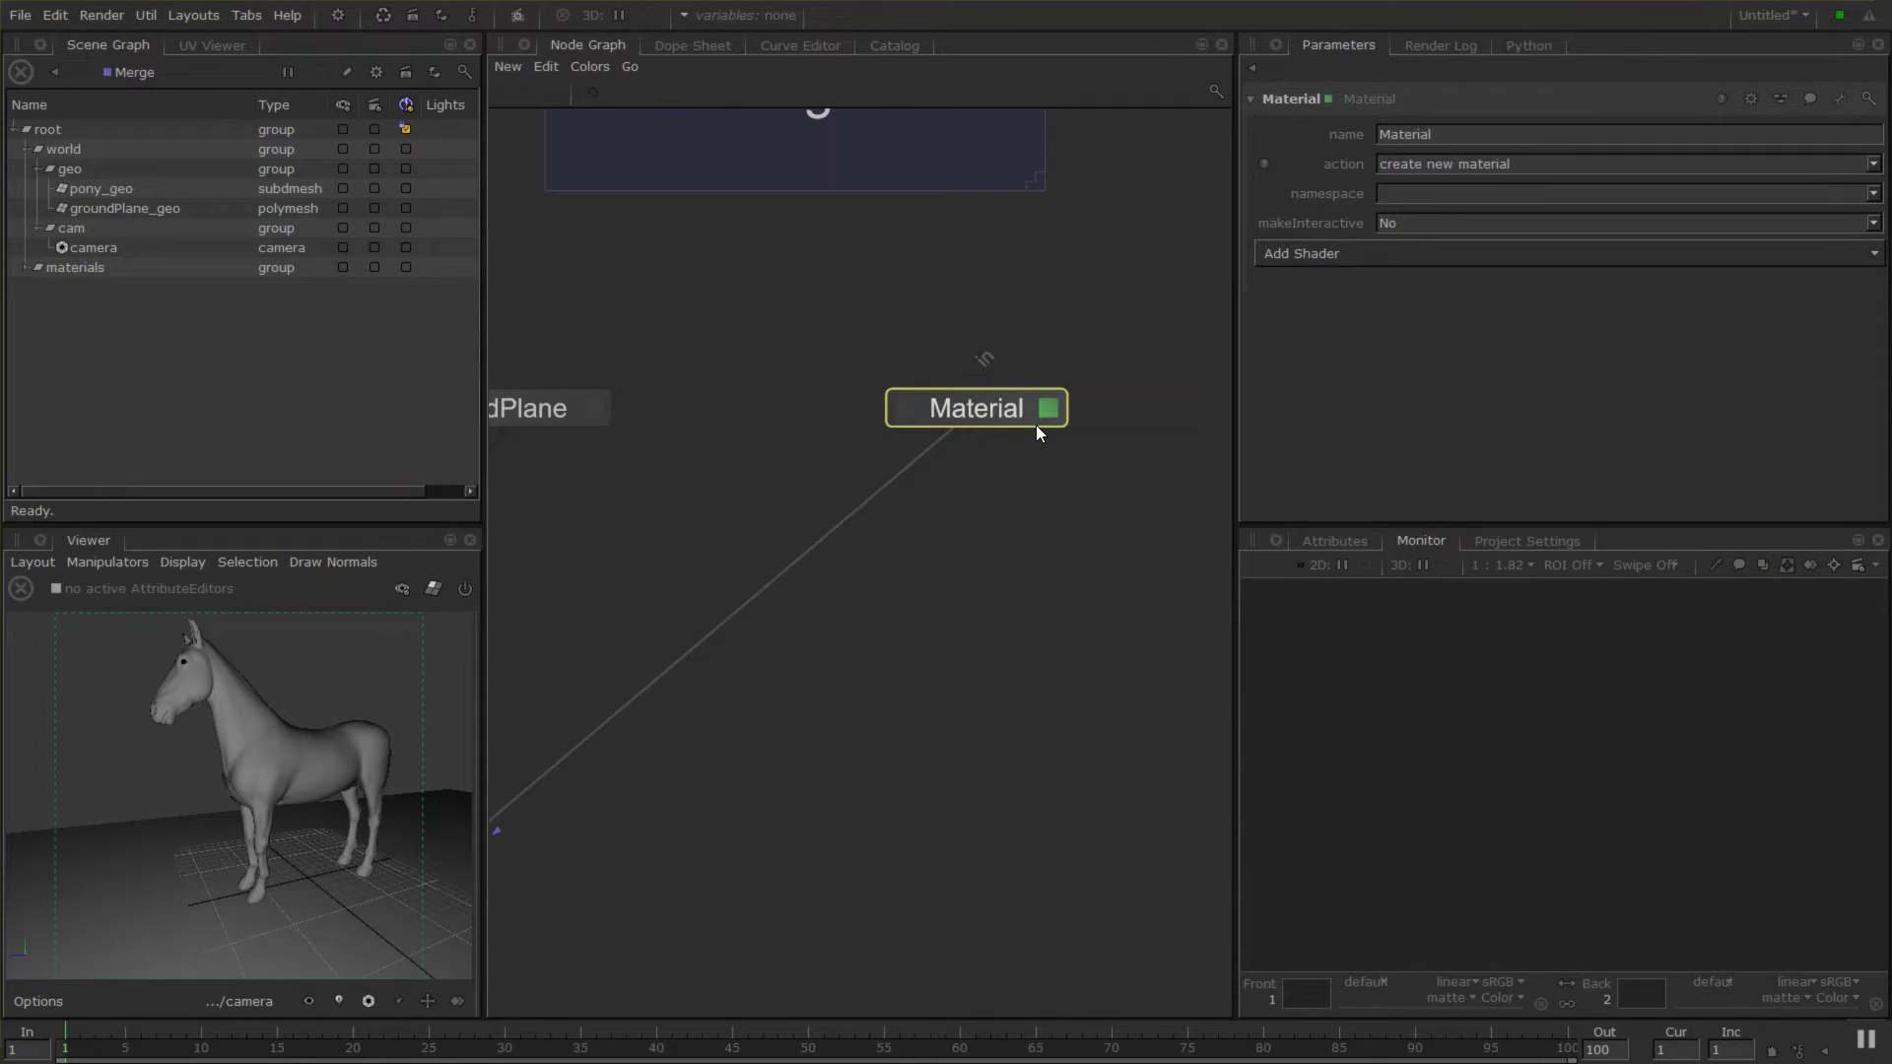
click(1296, 256)
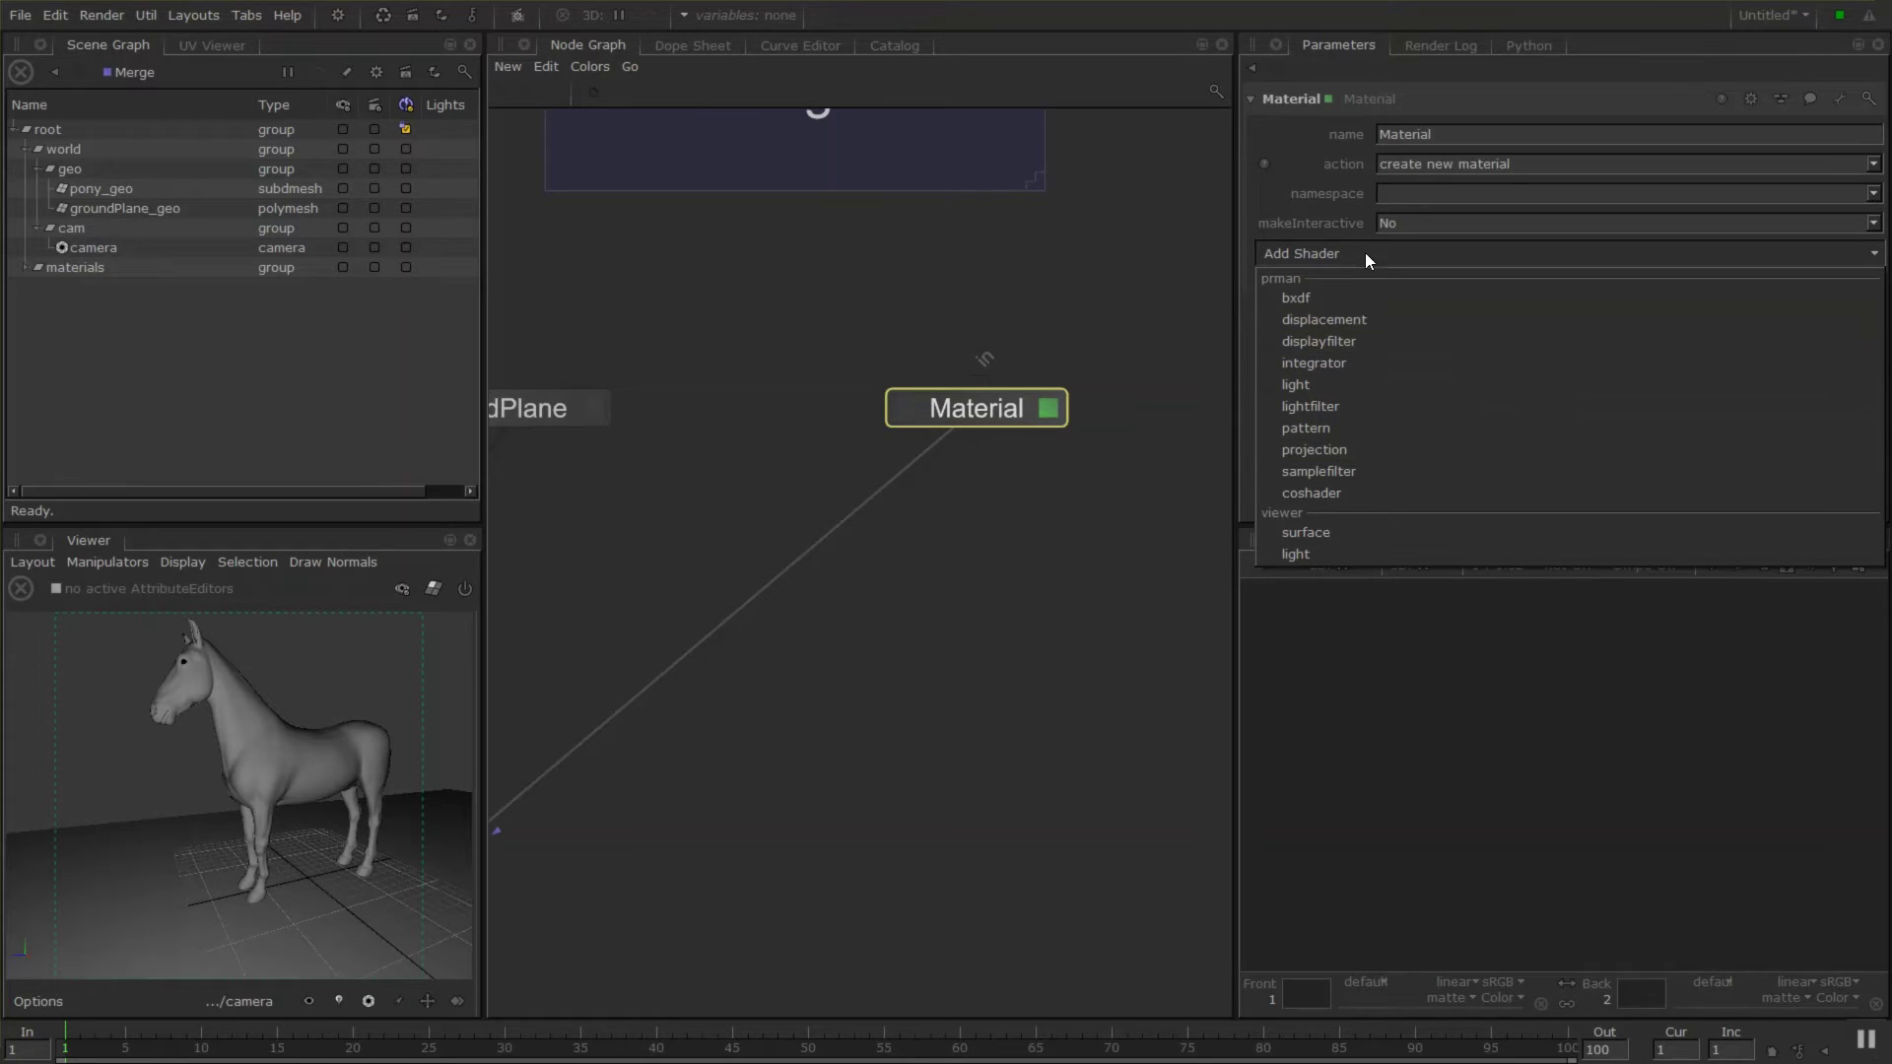
click(1321, 298)
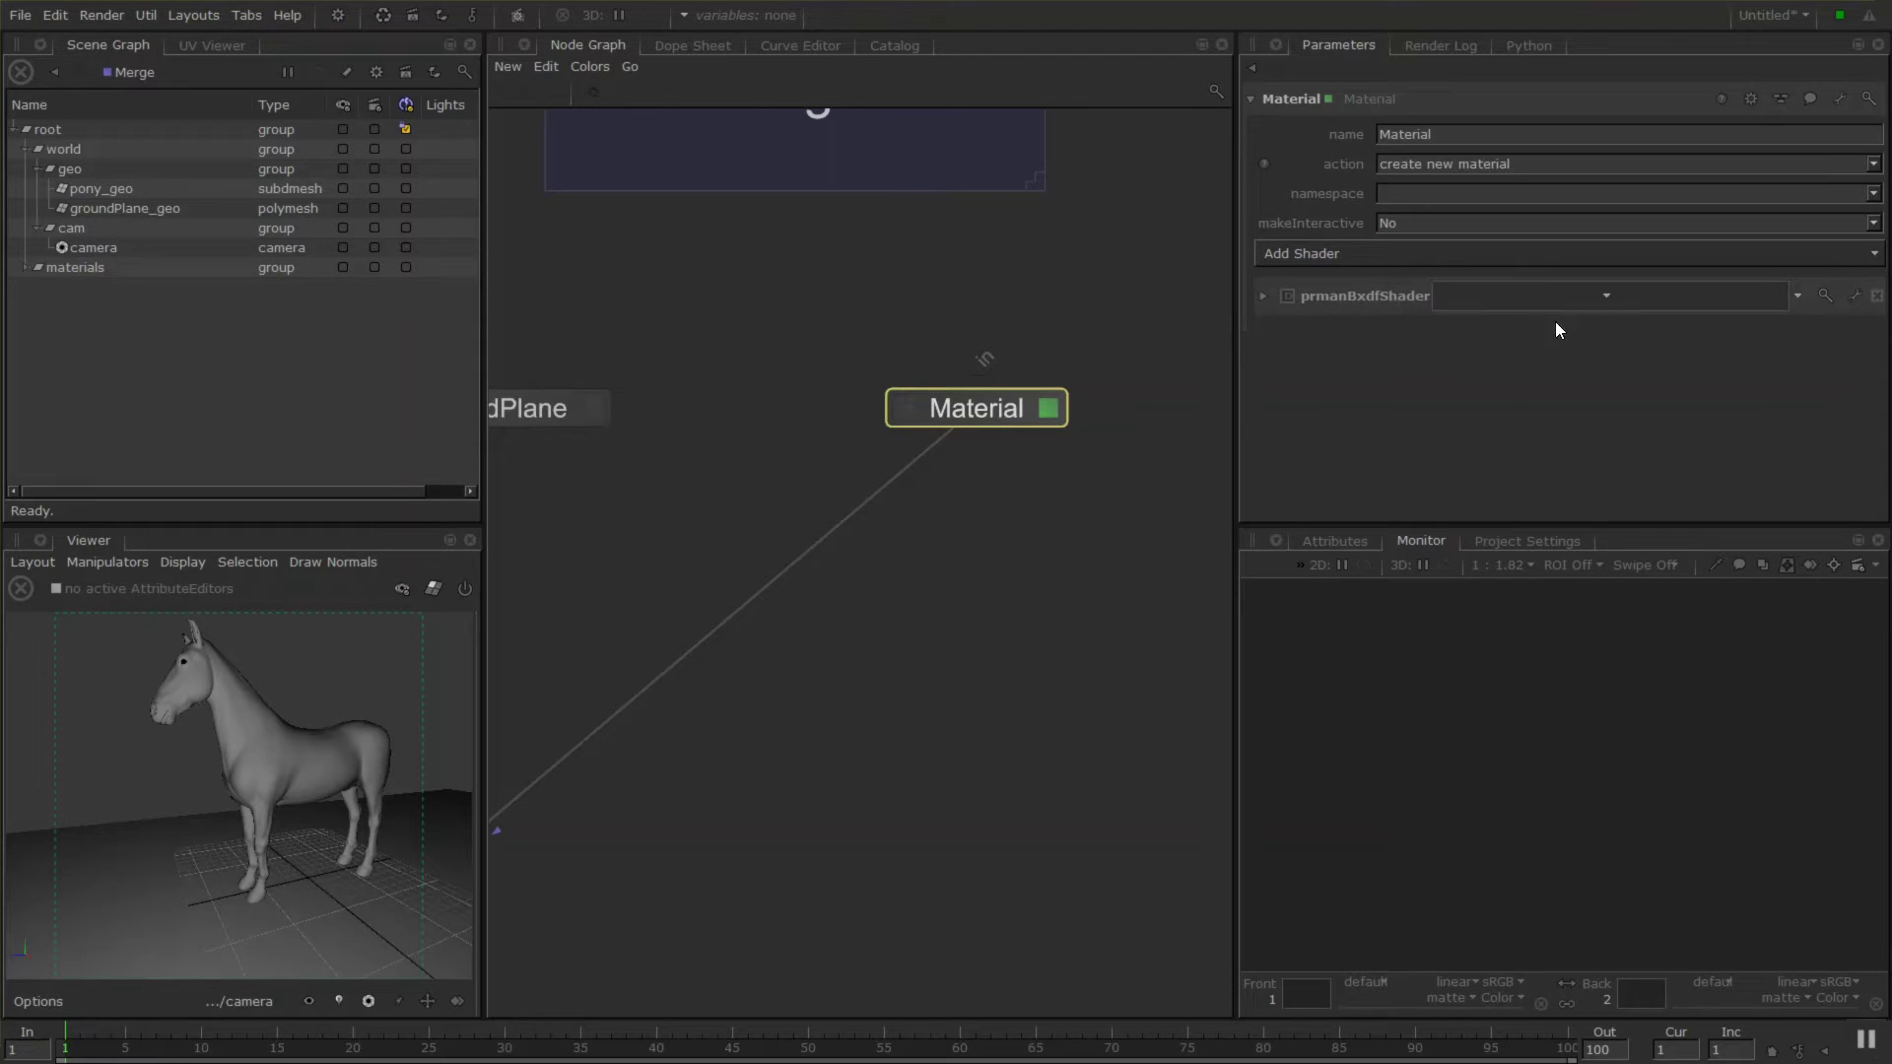
click(1606, 297)
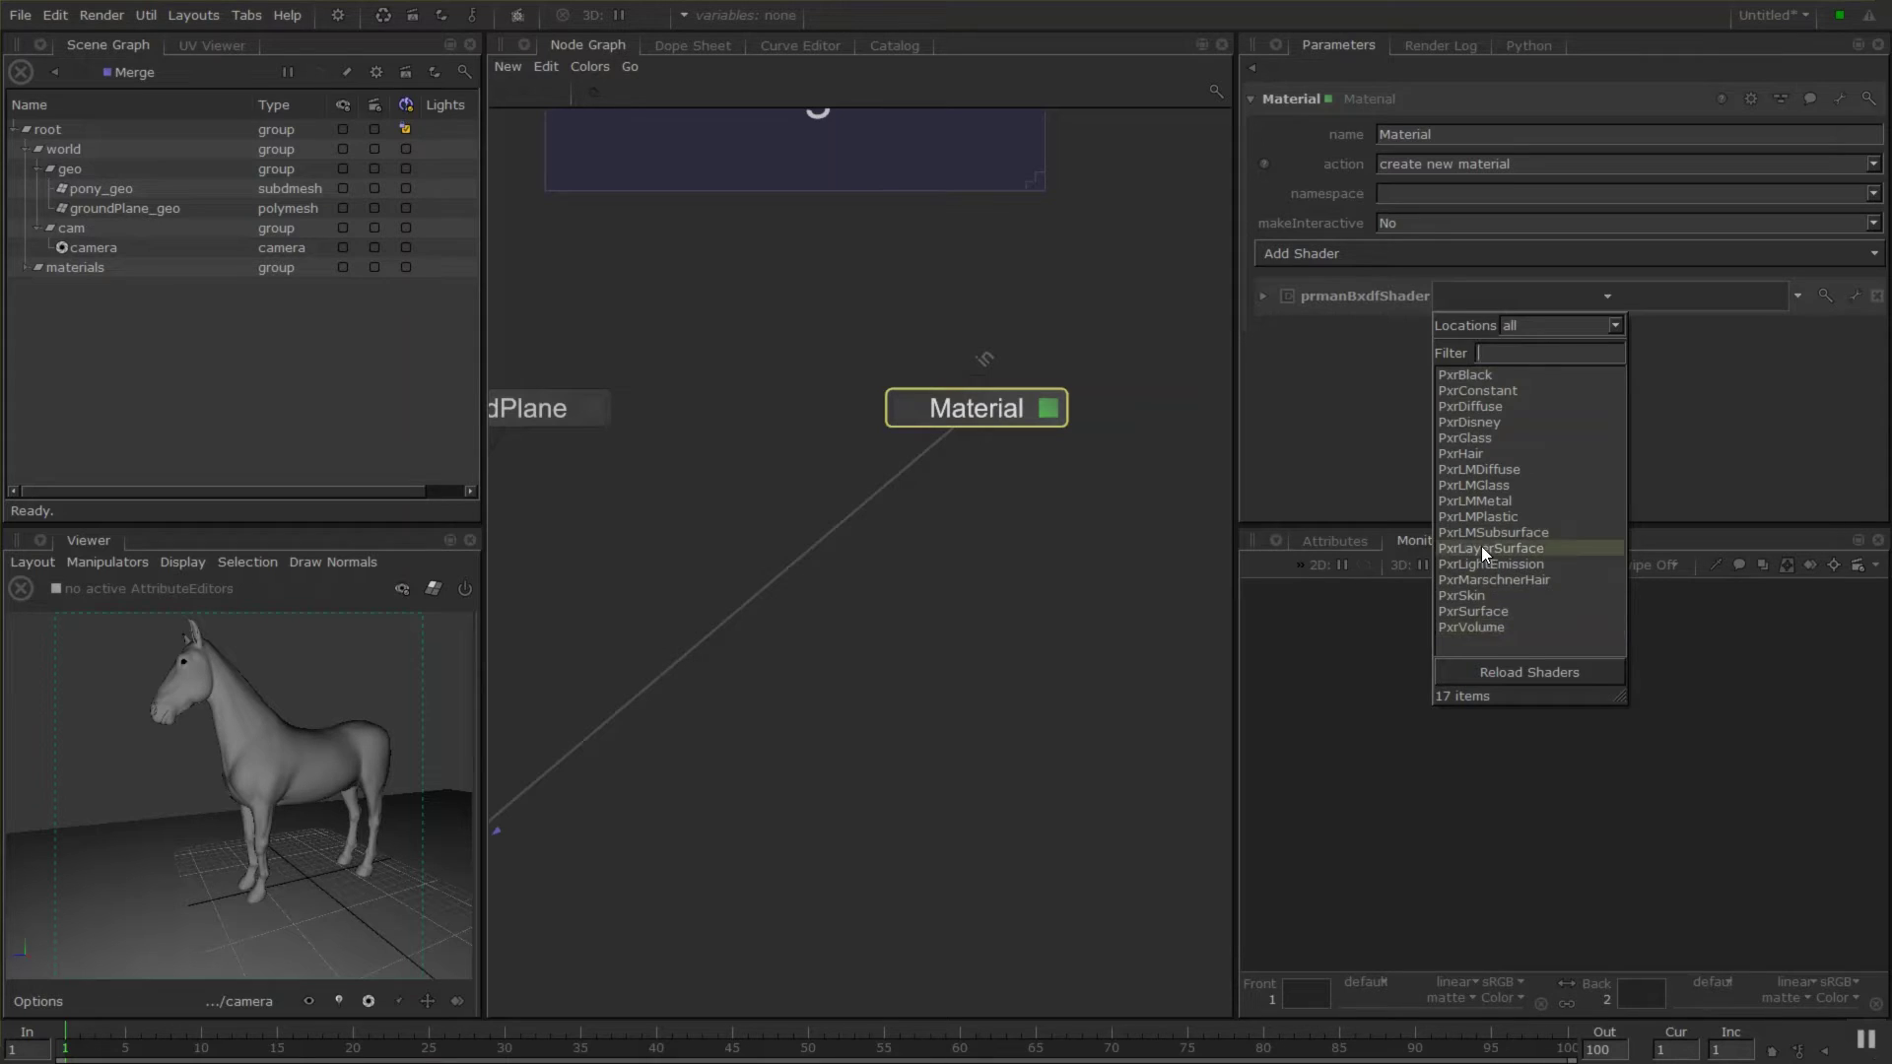
click(1490, 612)
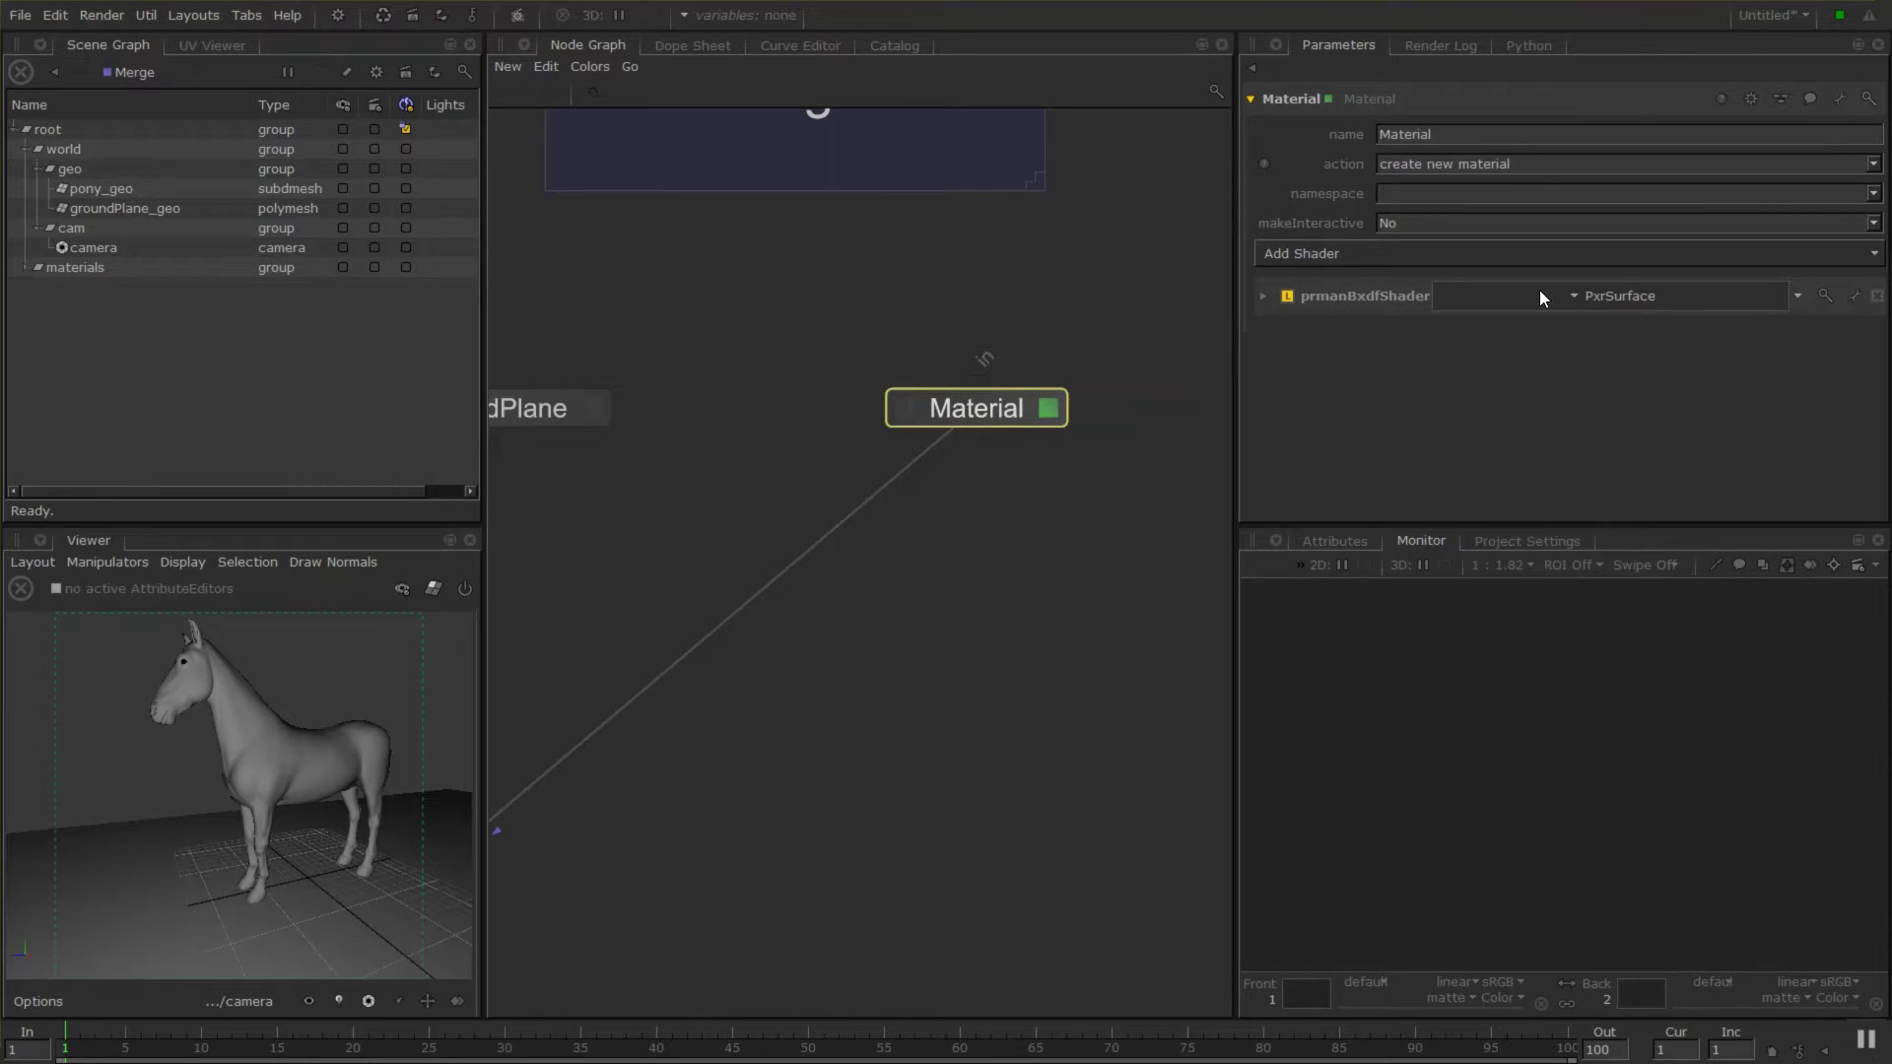
click(1262, 297)
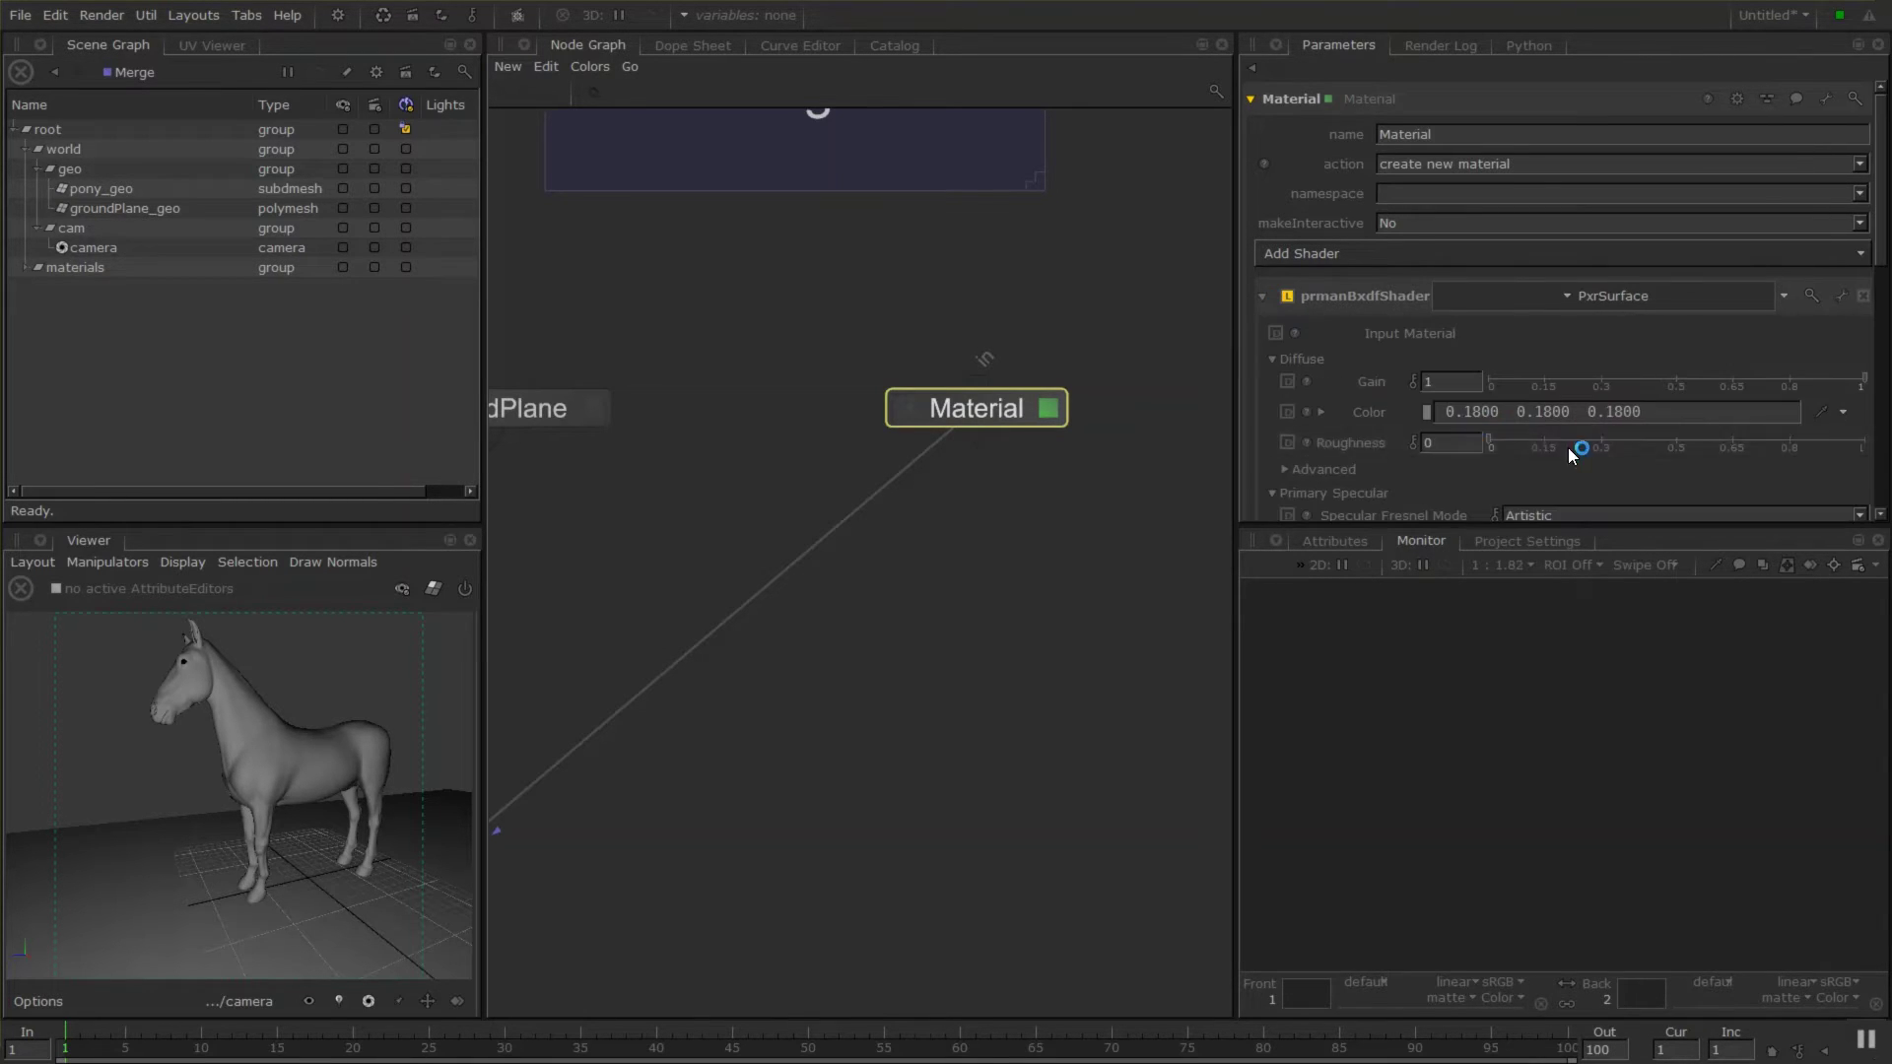
Examine the PxrSurface parameters and the 3D view of the pony with each pane maximized in turn.
scroll(1520, 393, down, 2)
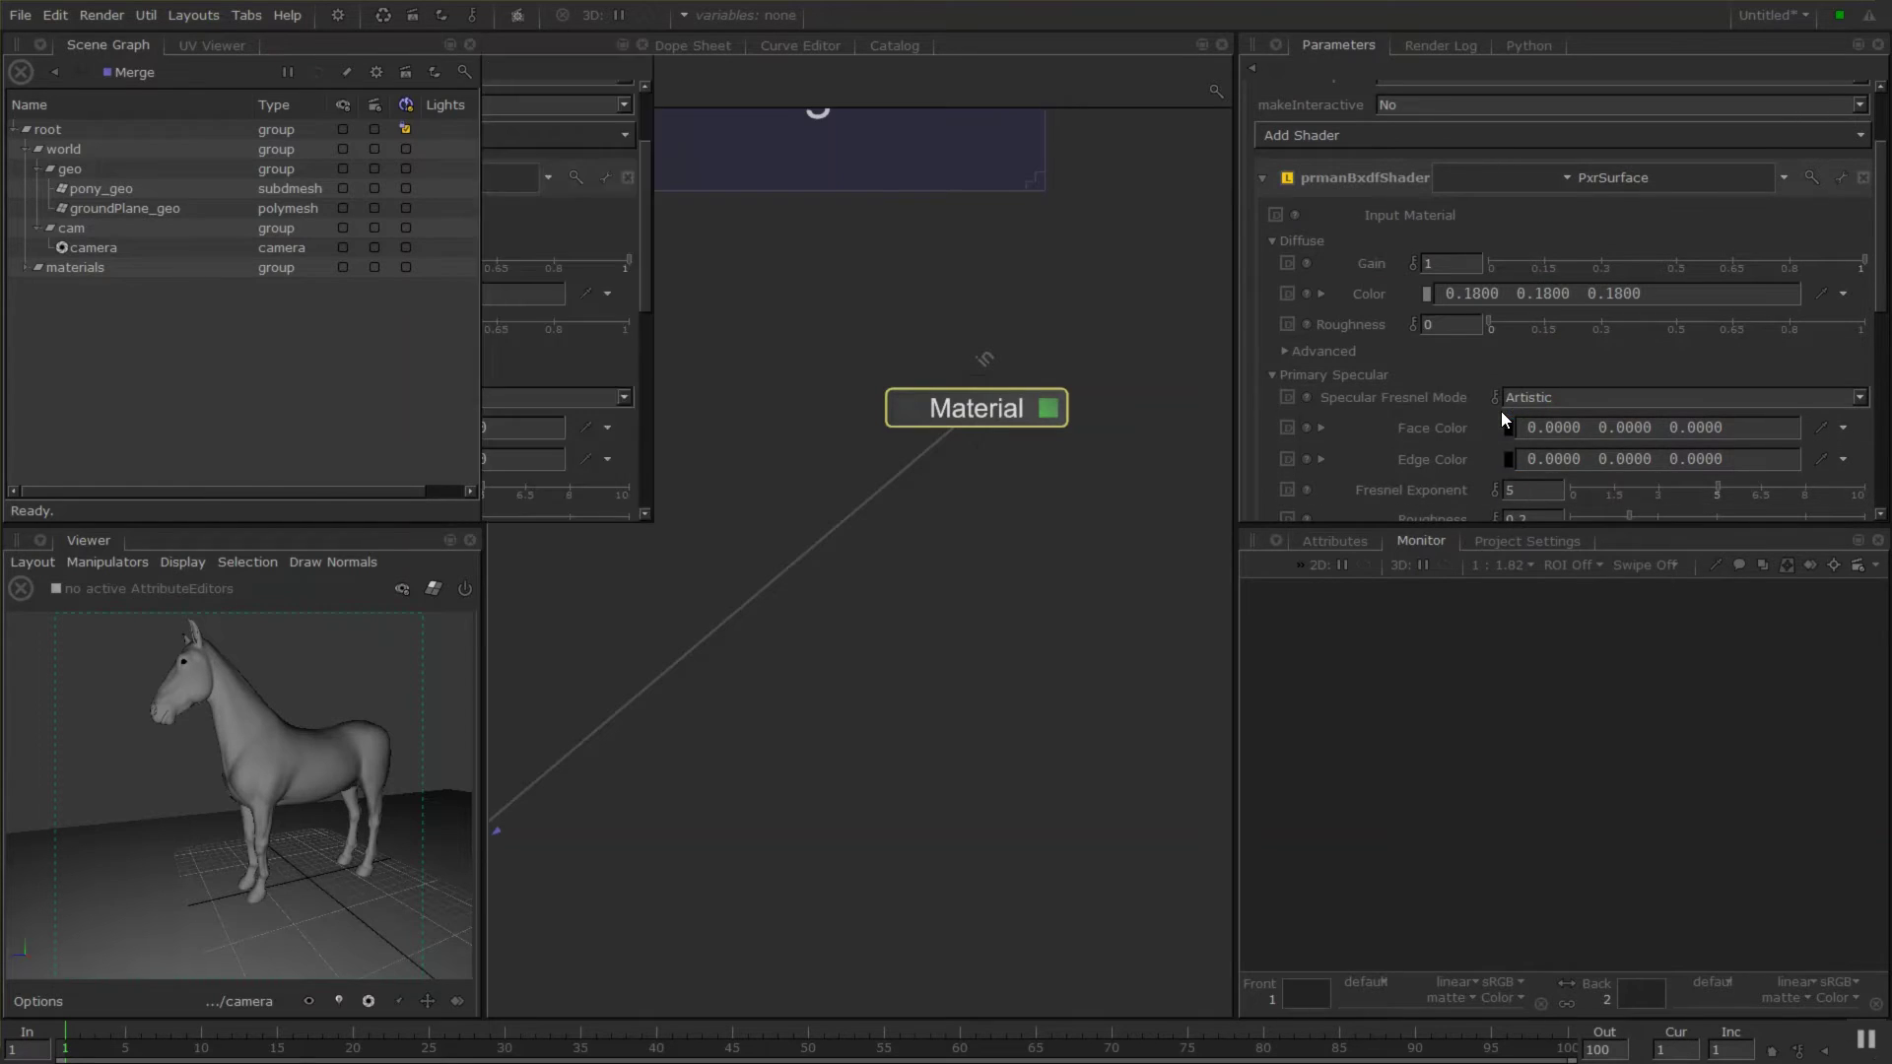
key(space)
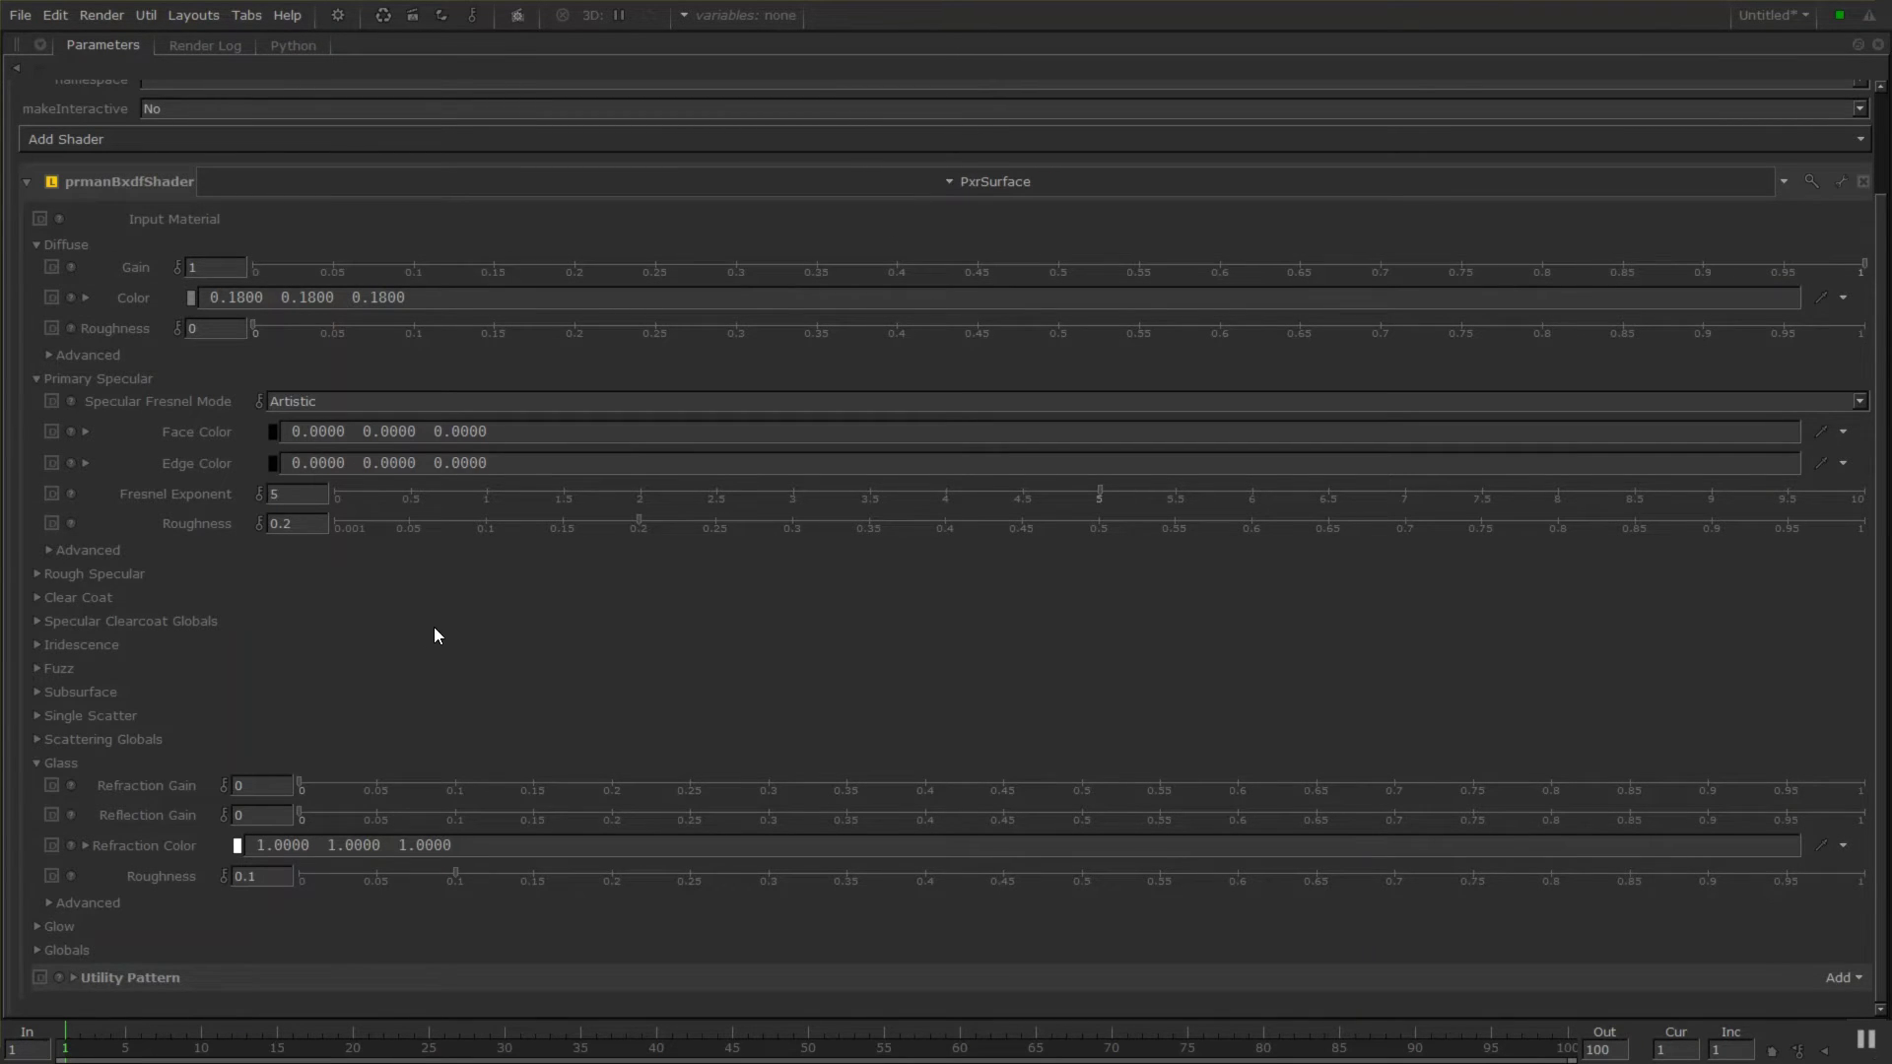
key(space)
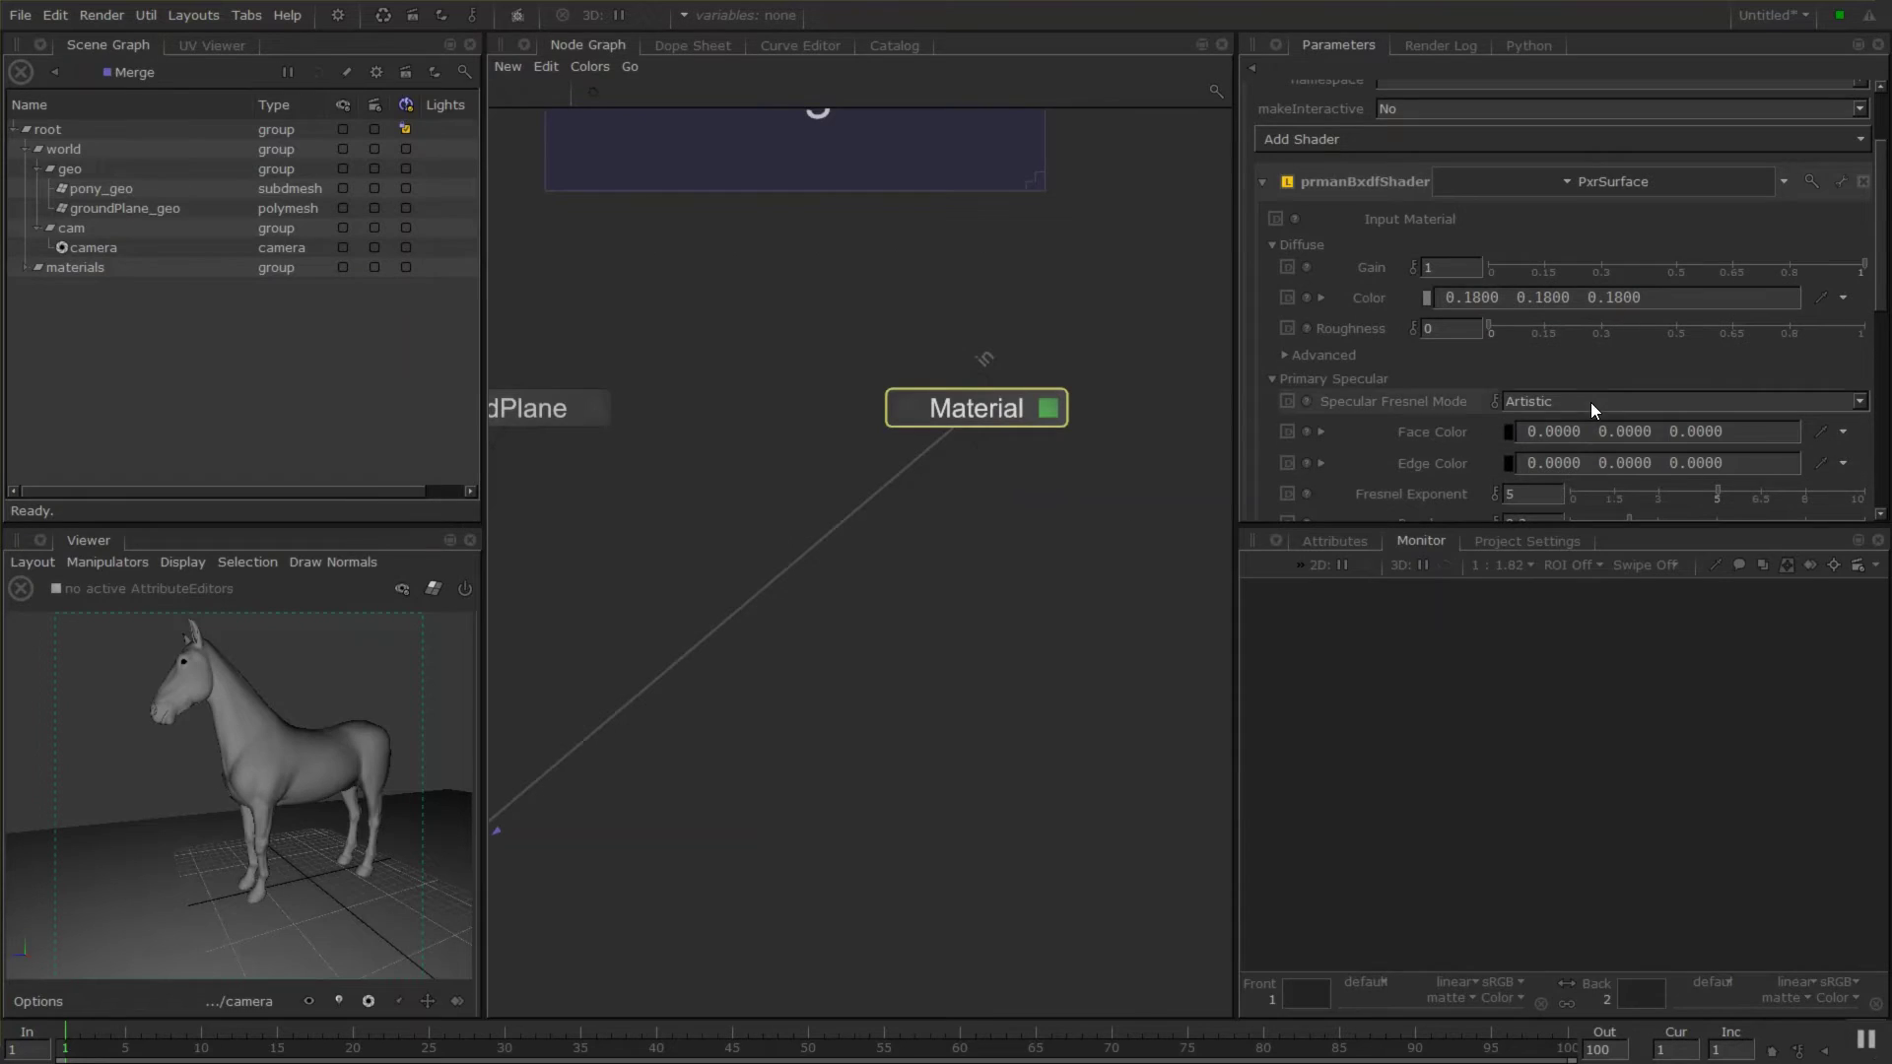
key(space)
key(space)
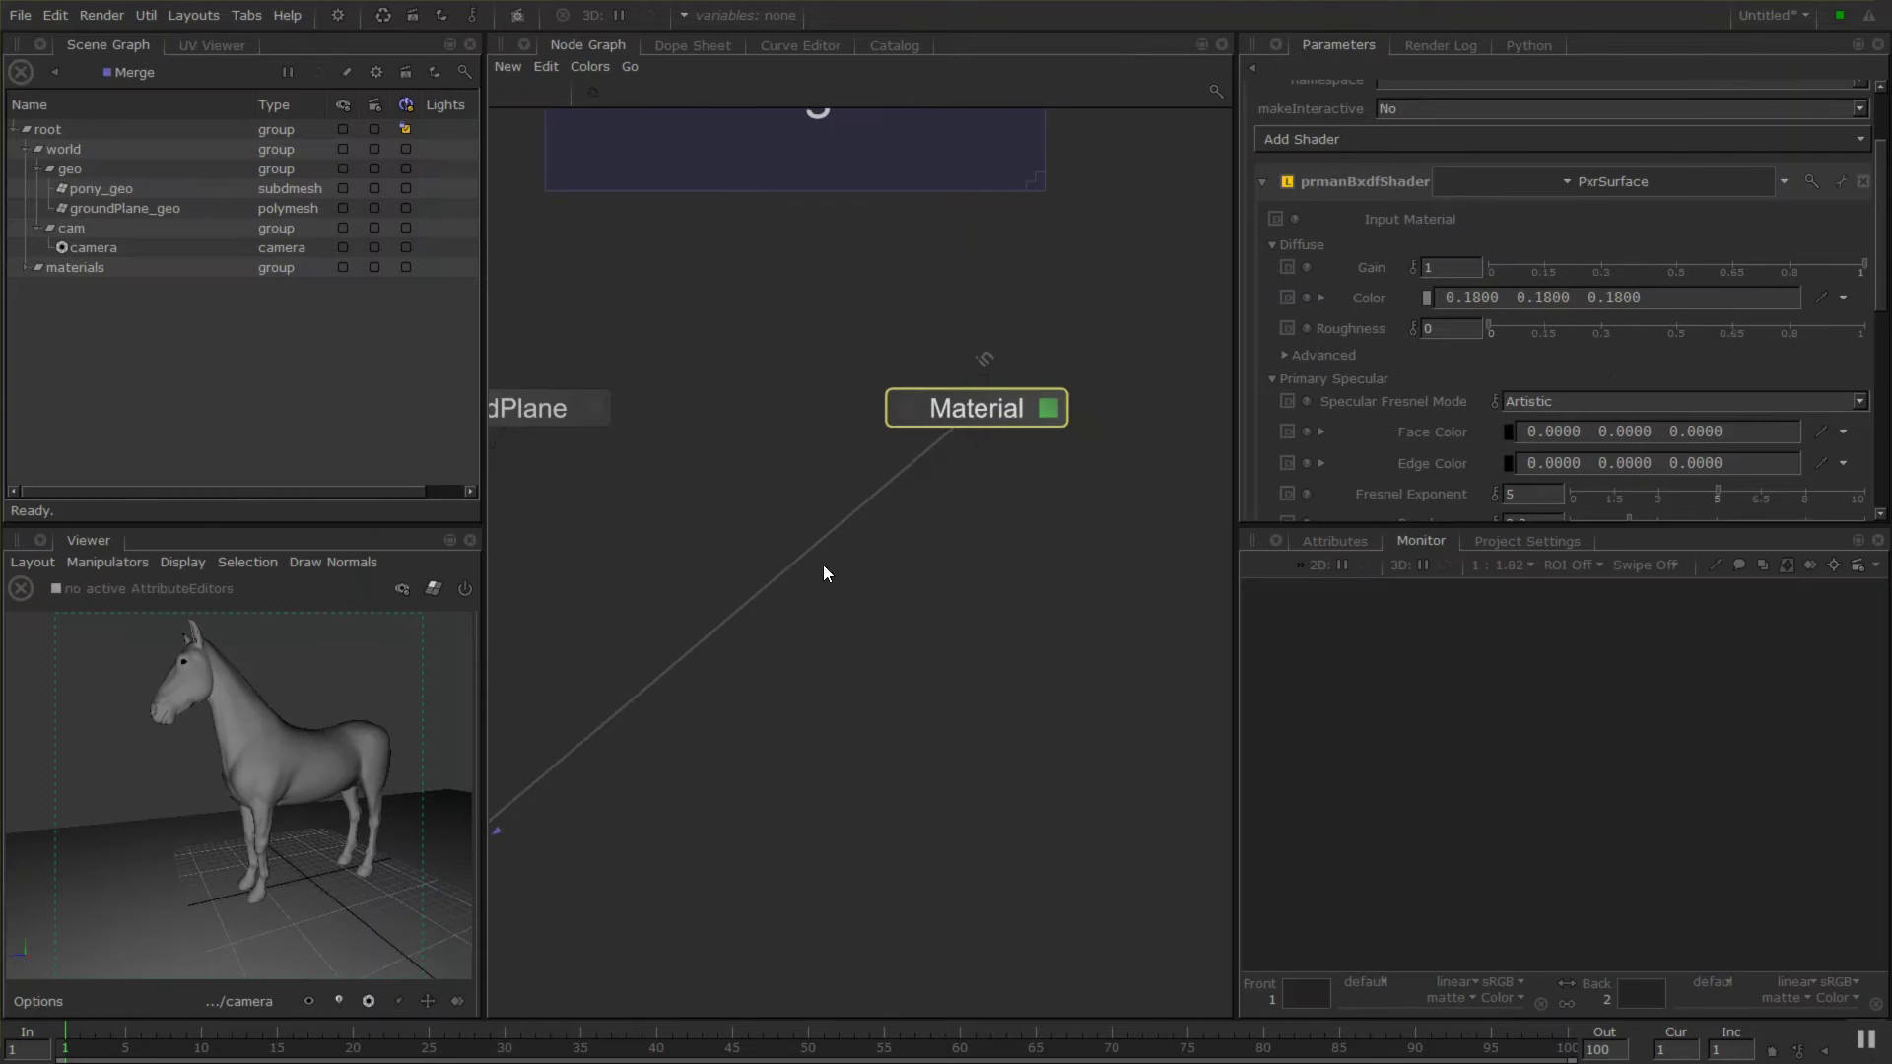
key(space)
key(space)
key(space)
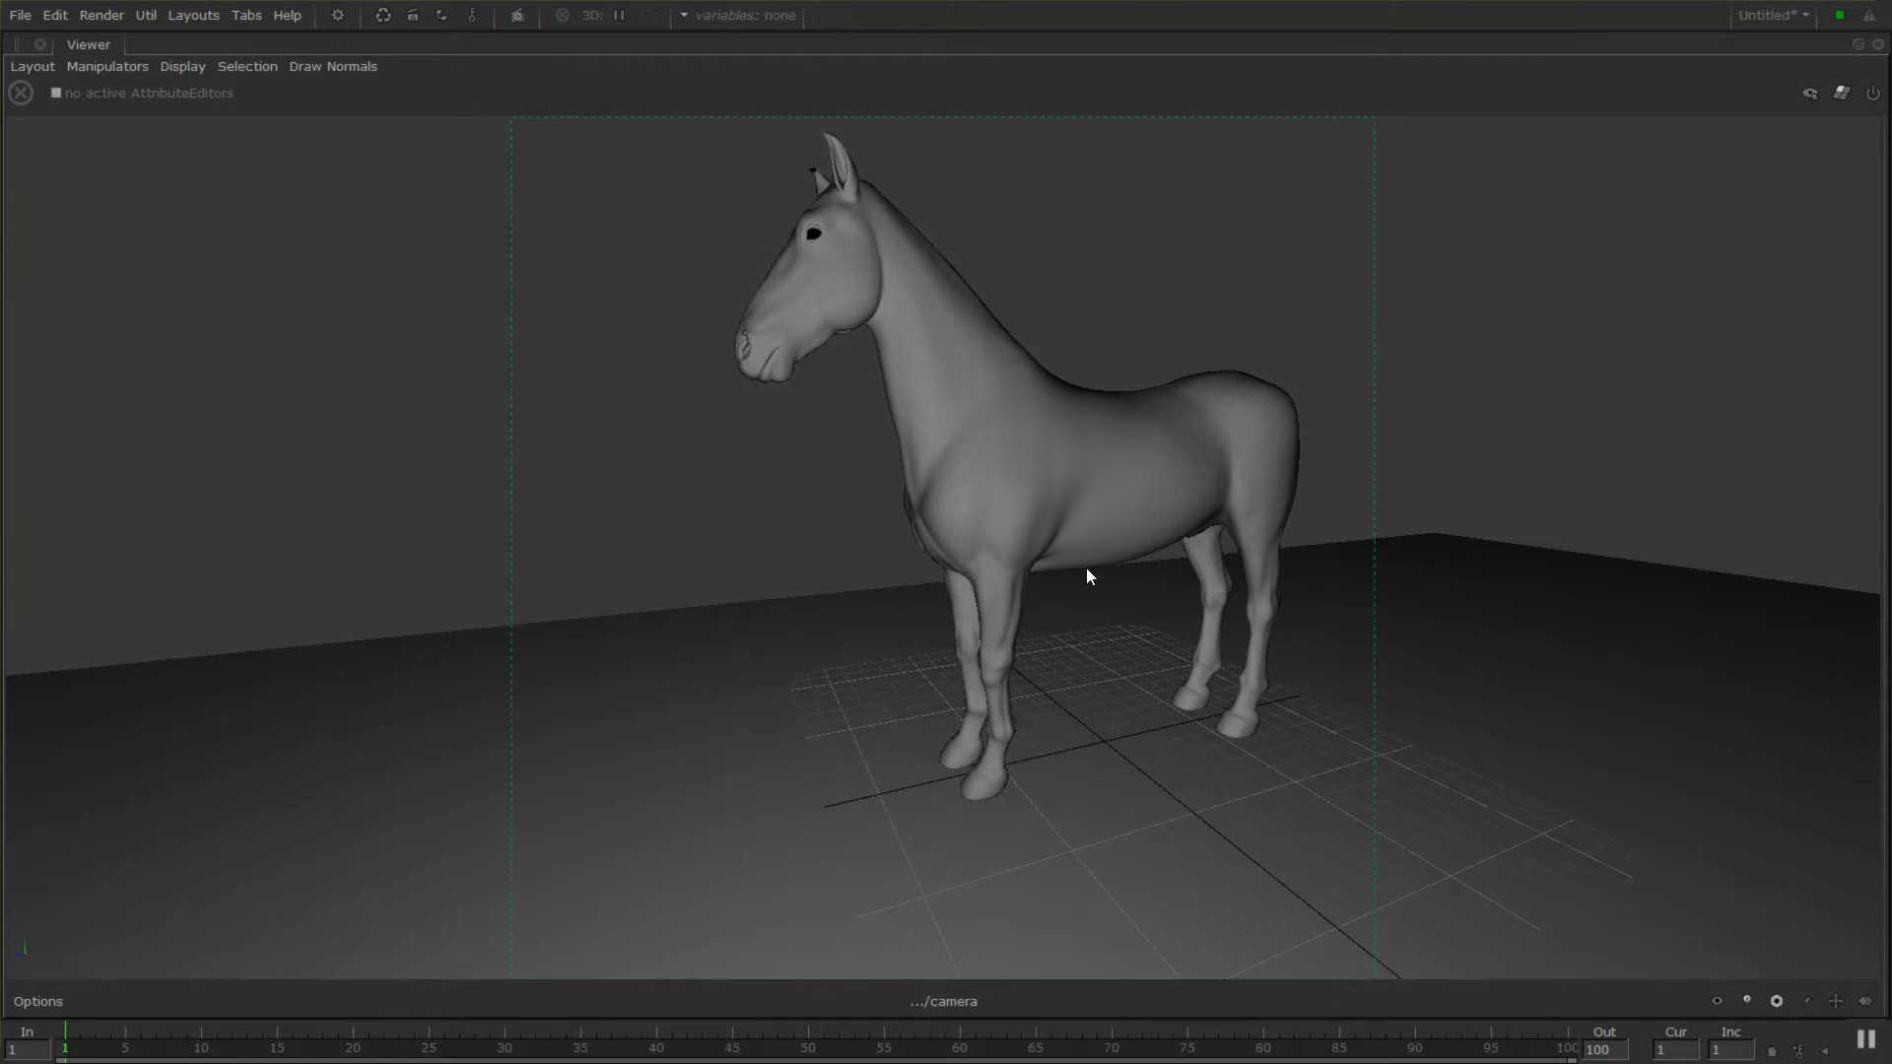
key(space)
Maximize the PxrSurface parameters and set the diffuse color to a violet-blue of 0.1491, 0.1491, 0.5830.
key(space)
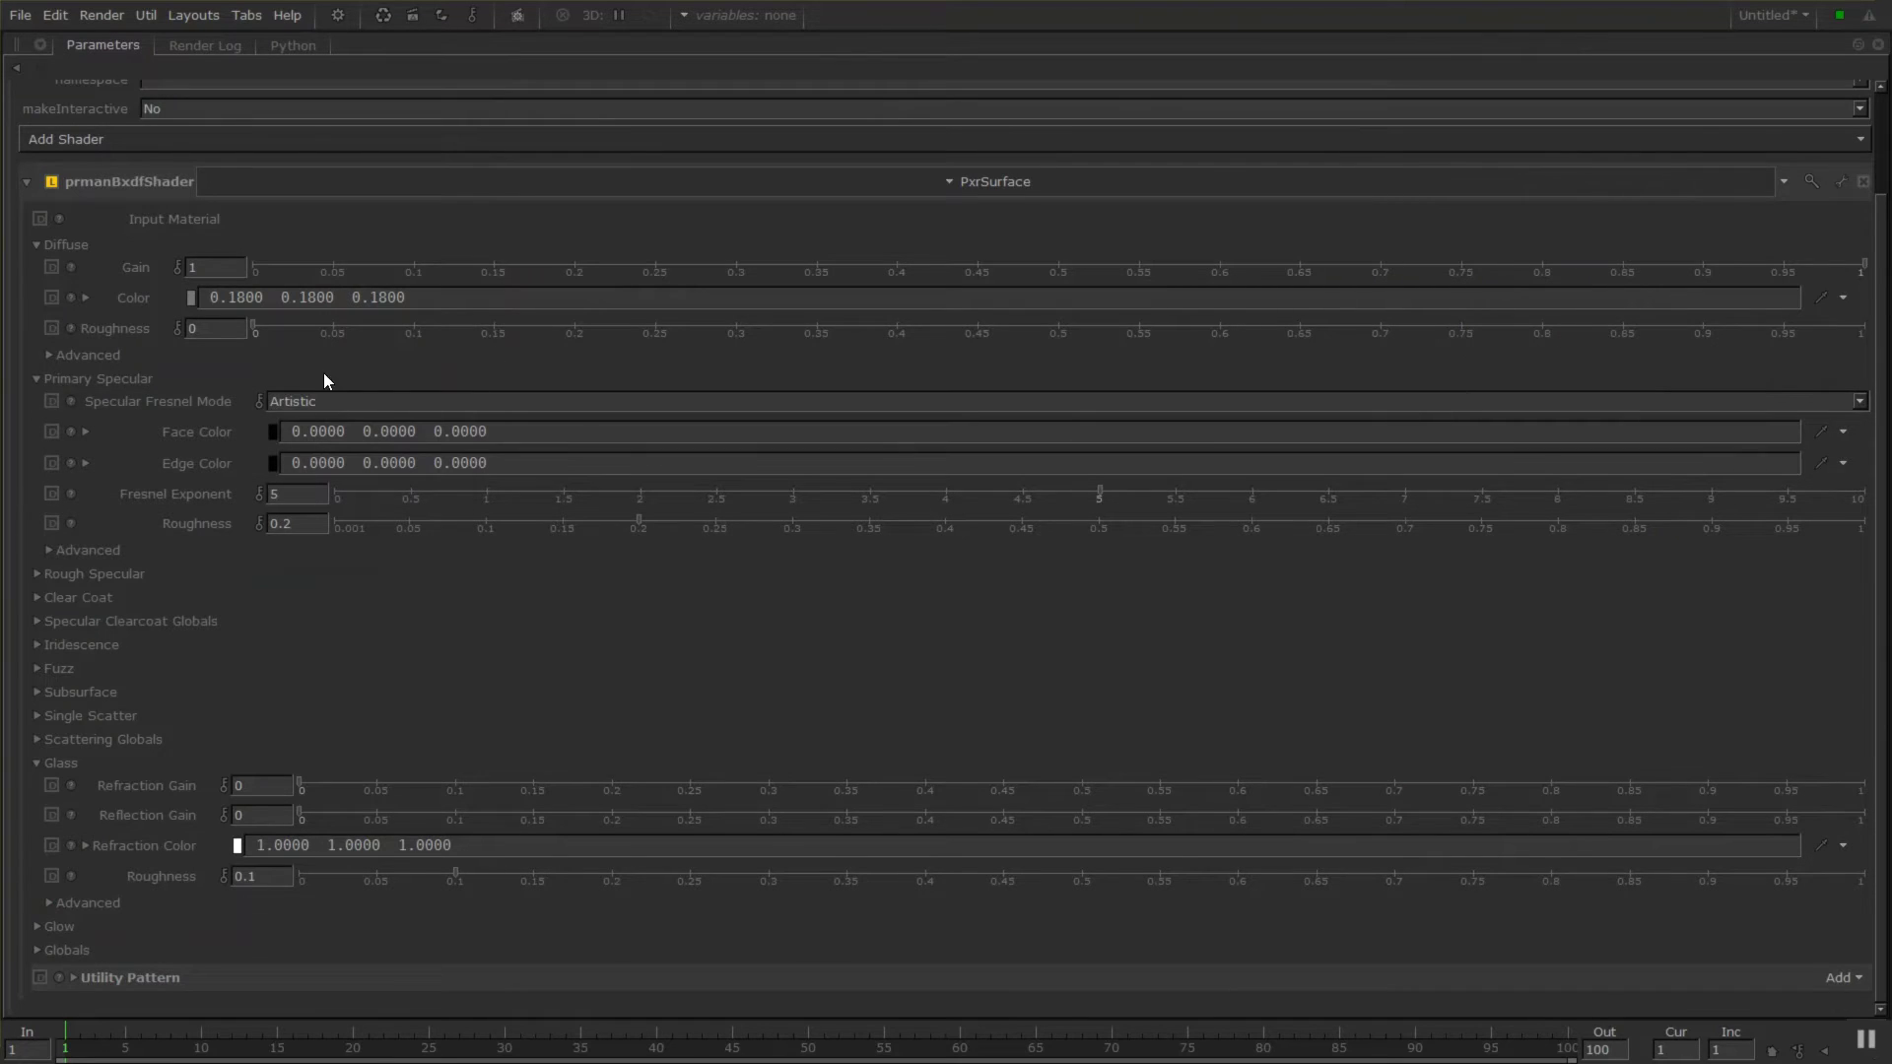
click(191, 297)
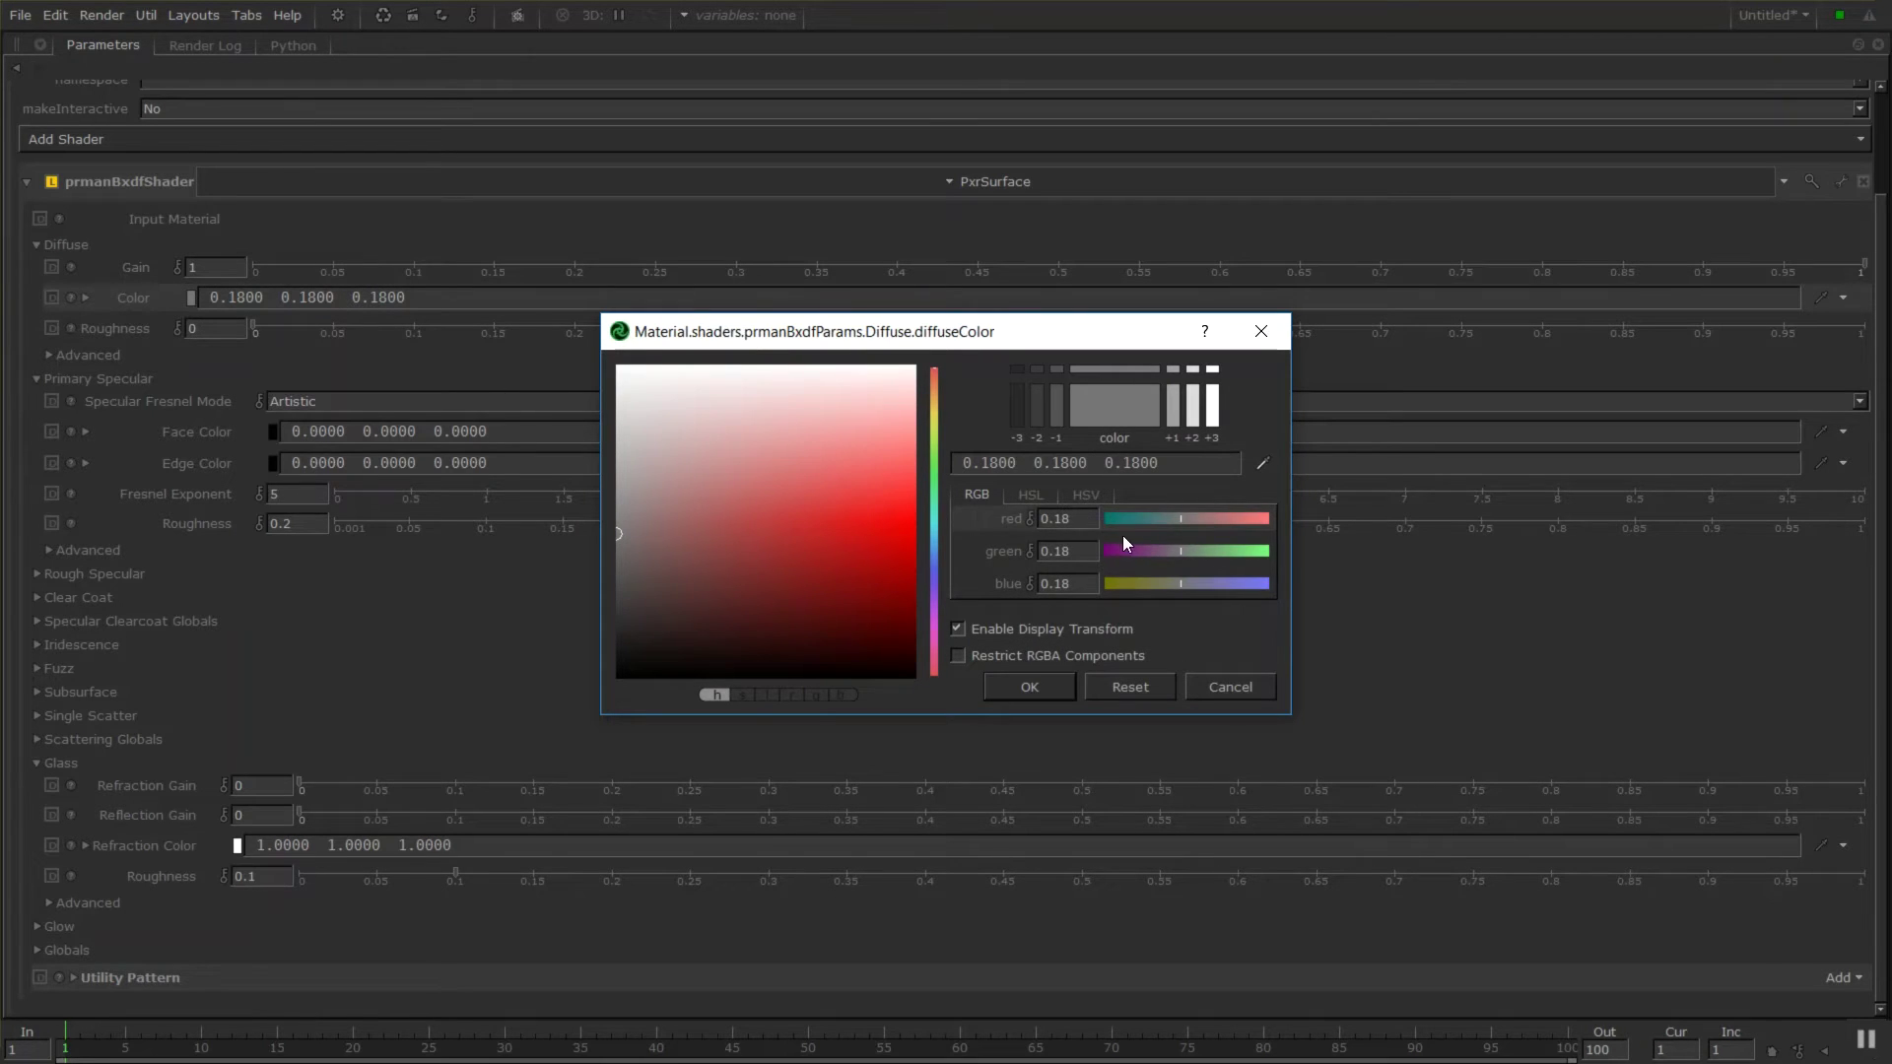
click(1214, 583)
drag(1214, 589, 1230, 590)
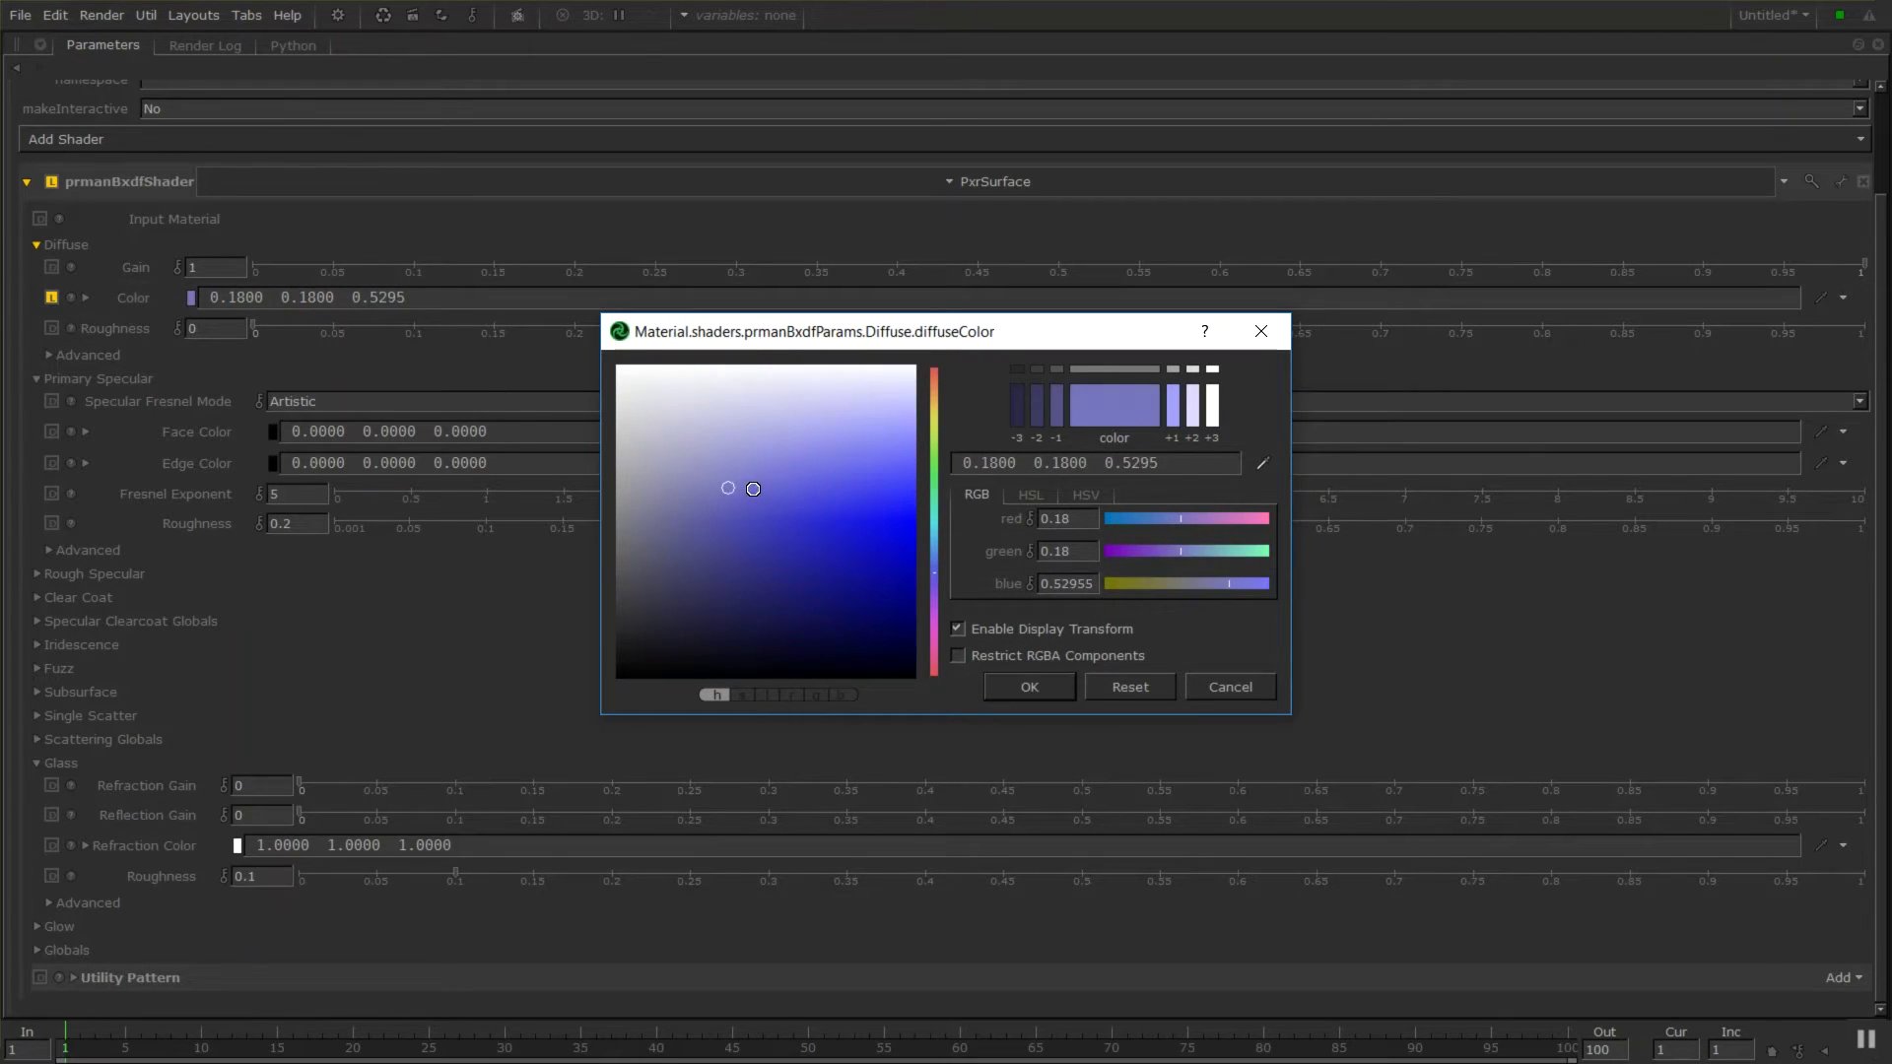
click(755, 489)
click(1031, 687)
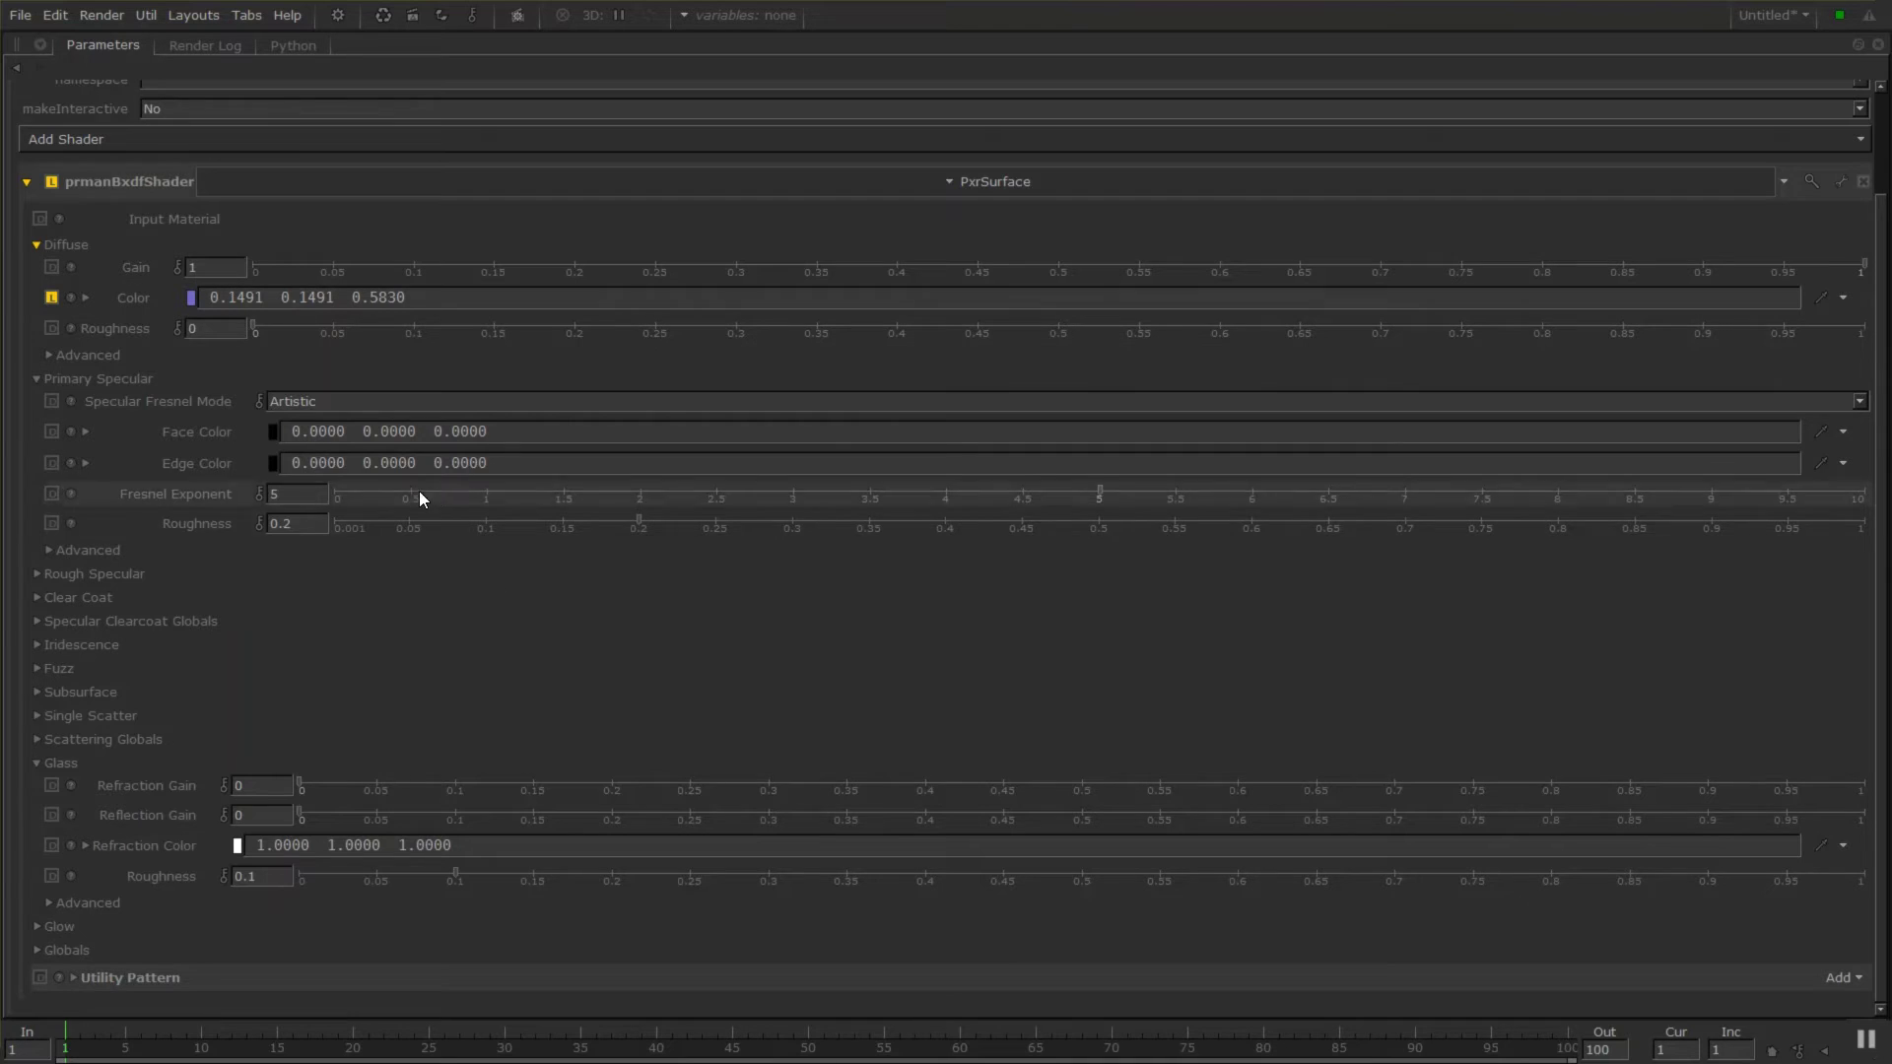
Set the primary specular roughness to 0.165 and its face color to a grey of 0.1168 in all channels.
mouse_move(690, 528)
mouse_down()
mouse_move(566, 523)
mouse_move(585, 523)
mouse_up()
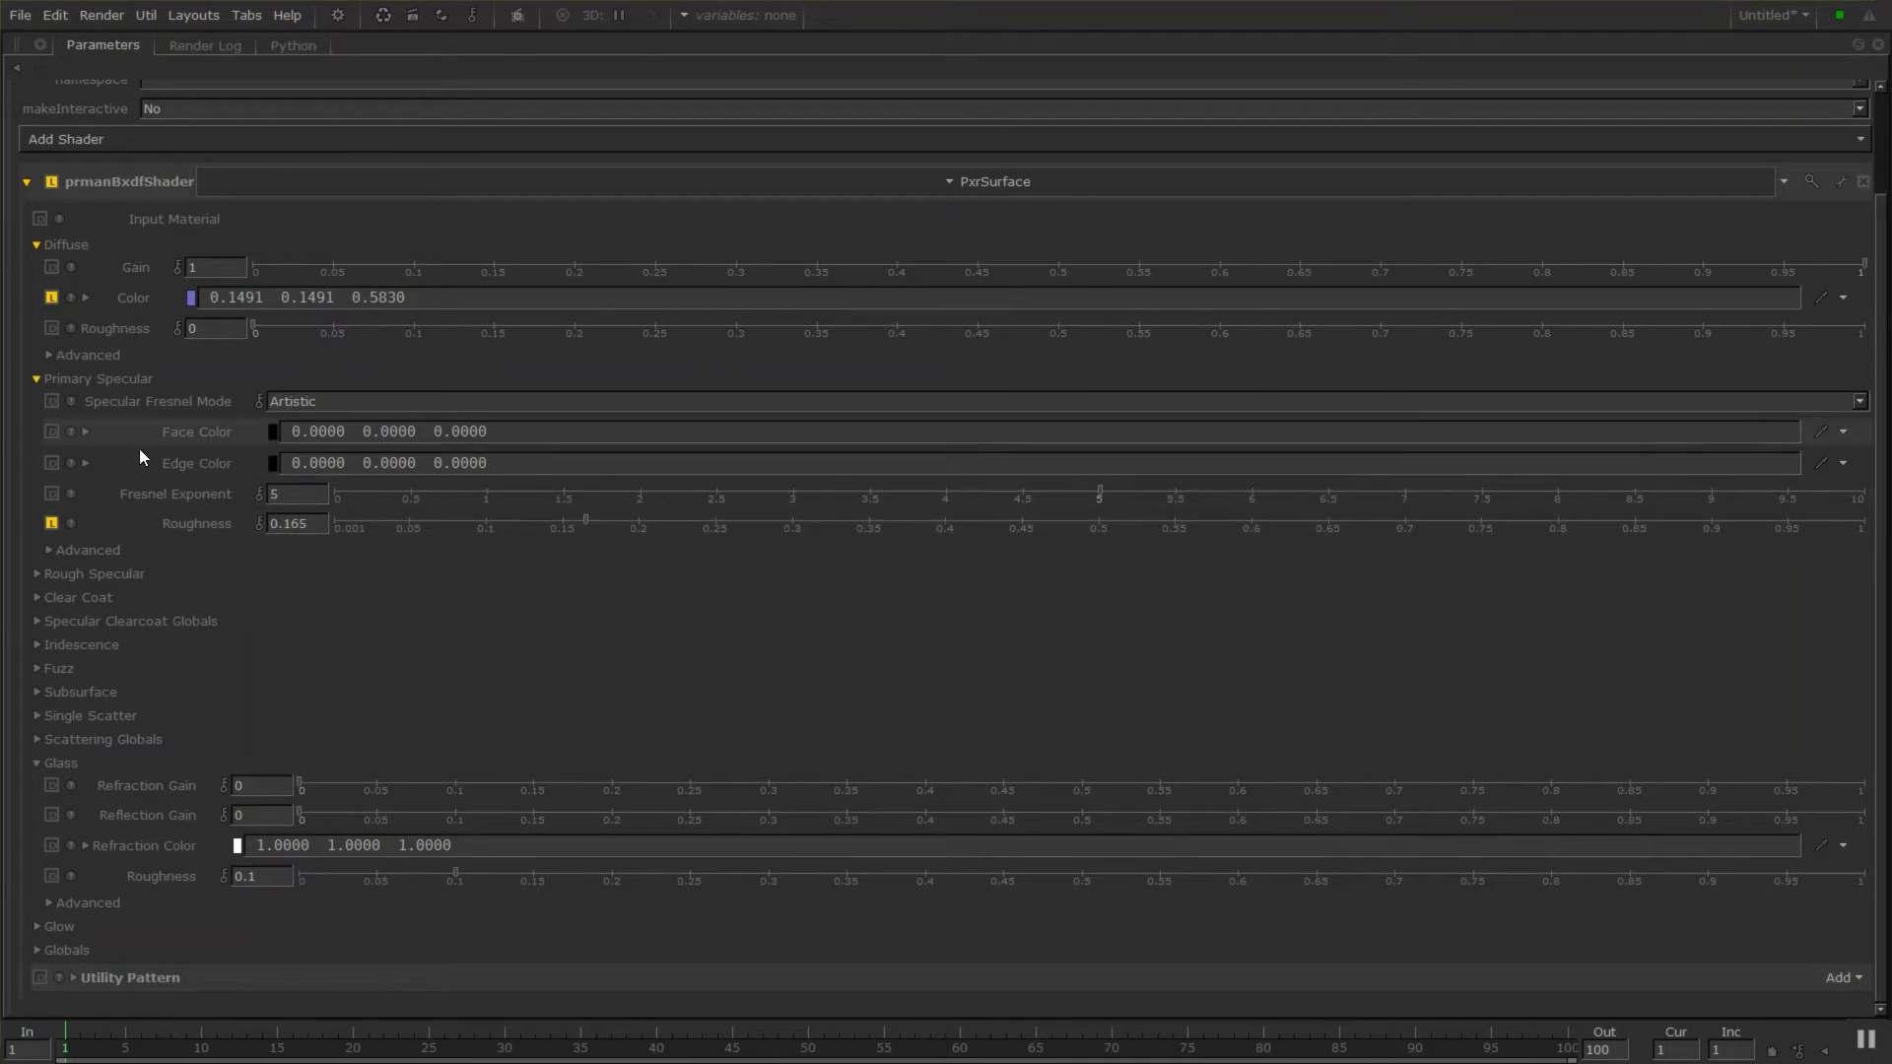
click(274, 434)
drag(803, 477, 604, 561)
click(1028, 694)
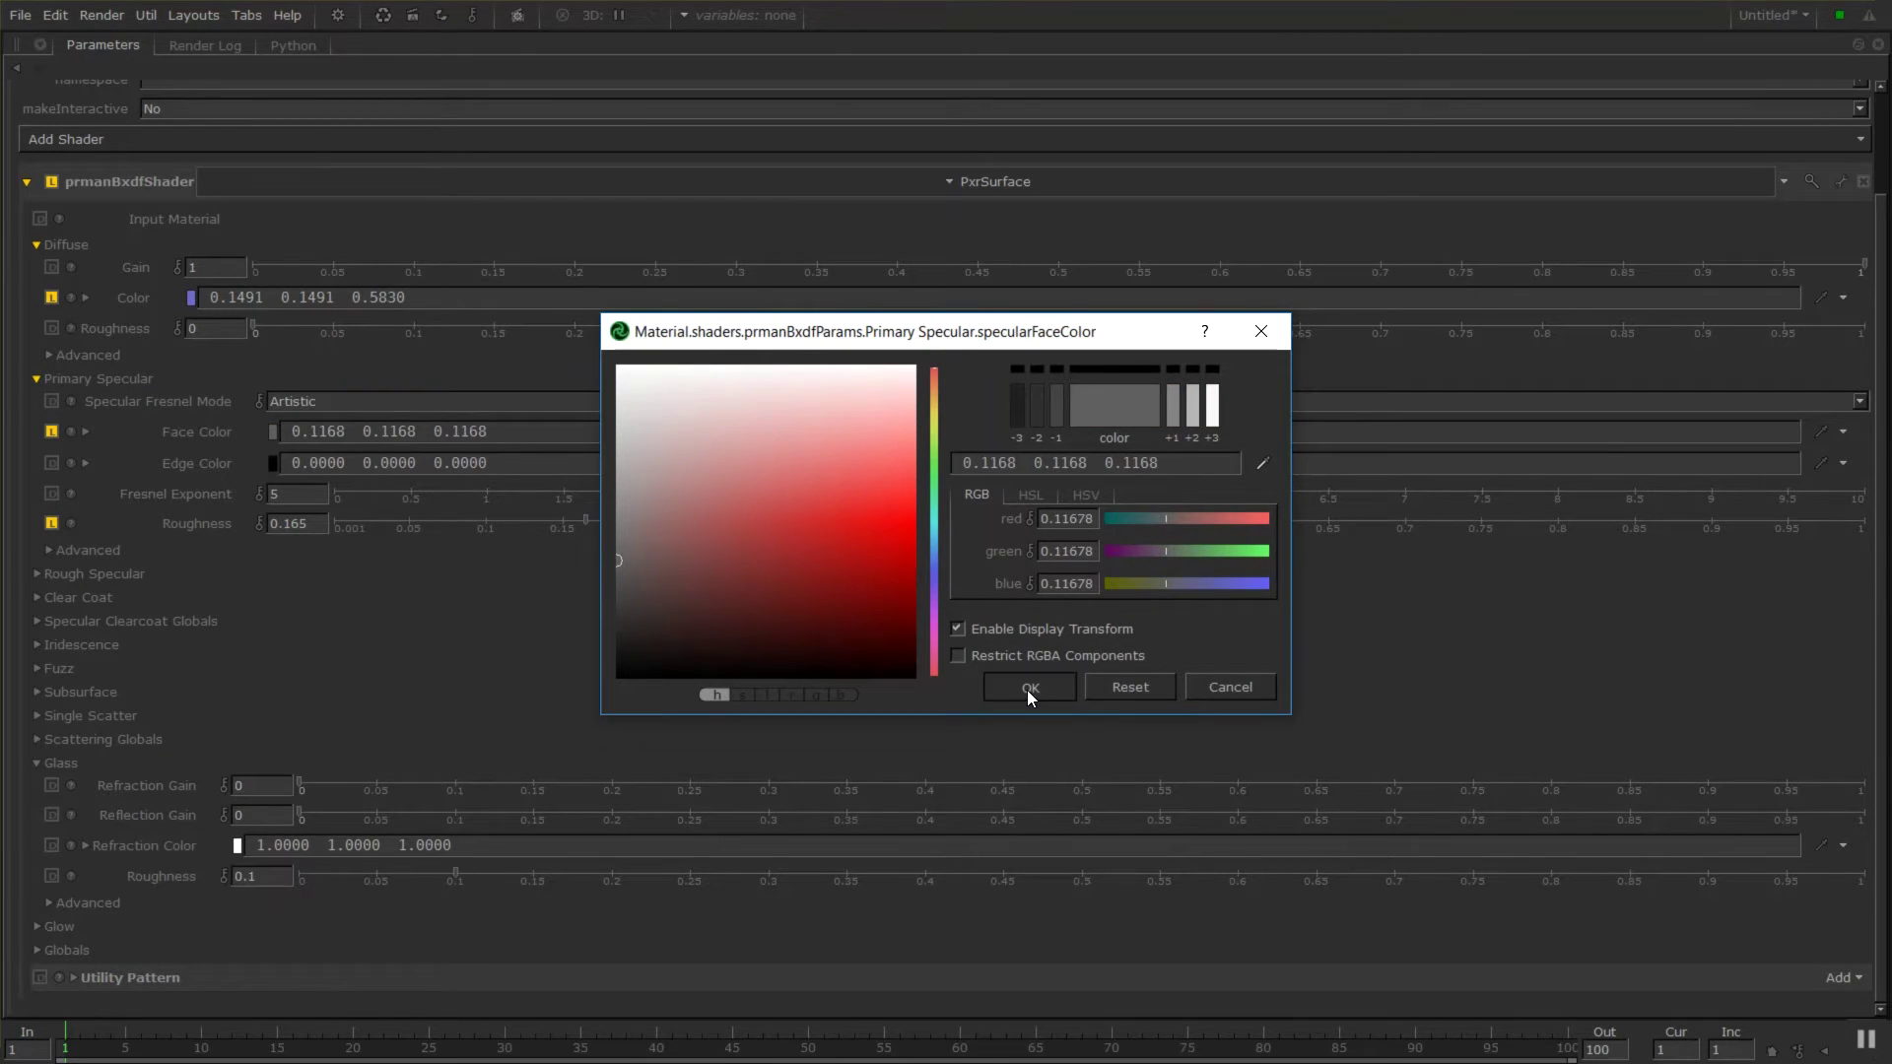
click(1030, 689)
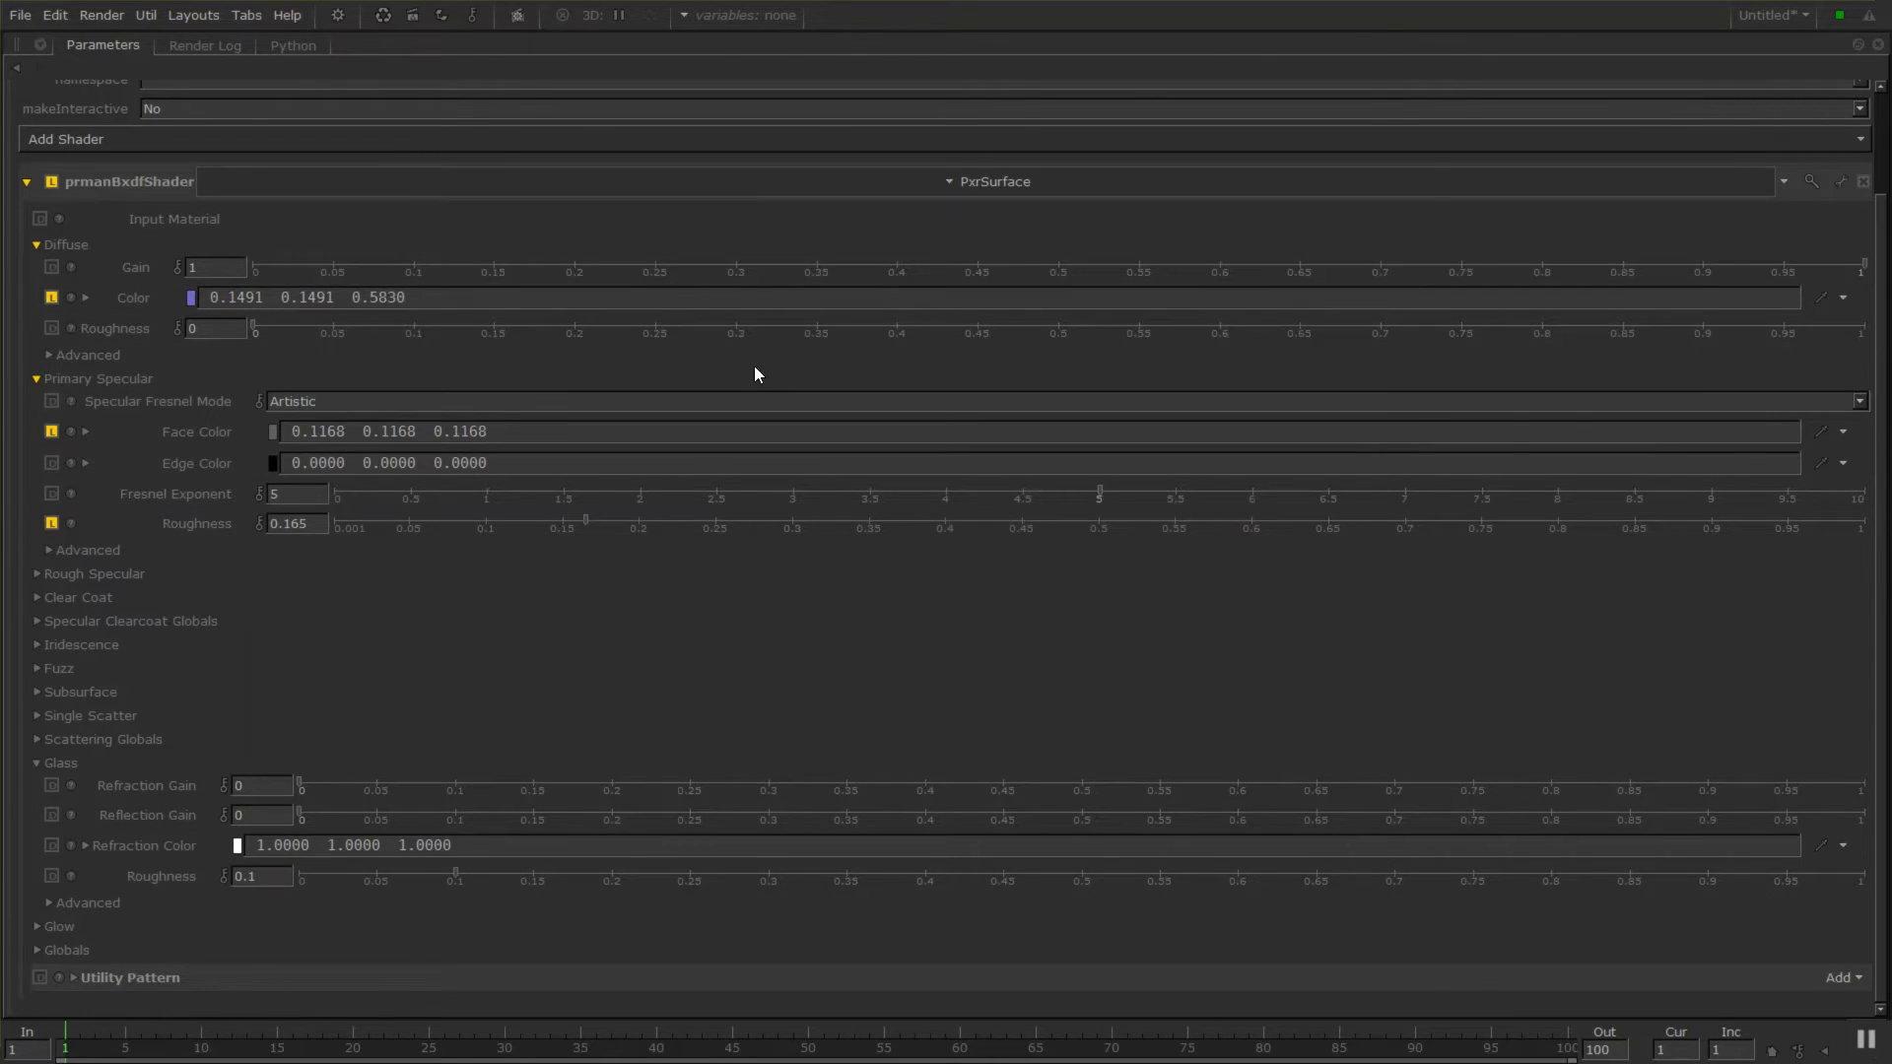
Restore the normal pane layout and rename the Material node to pony_mat.
key(space)
scroll(1576, 263, up, 3)
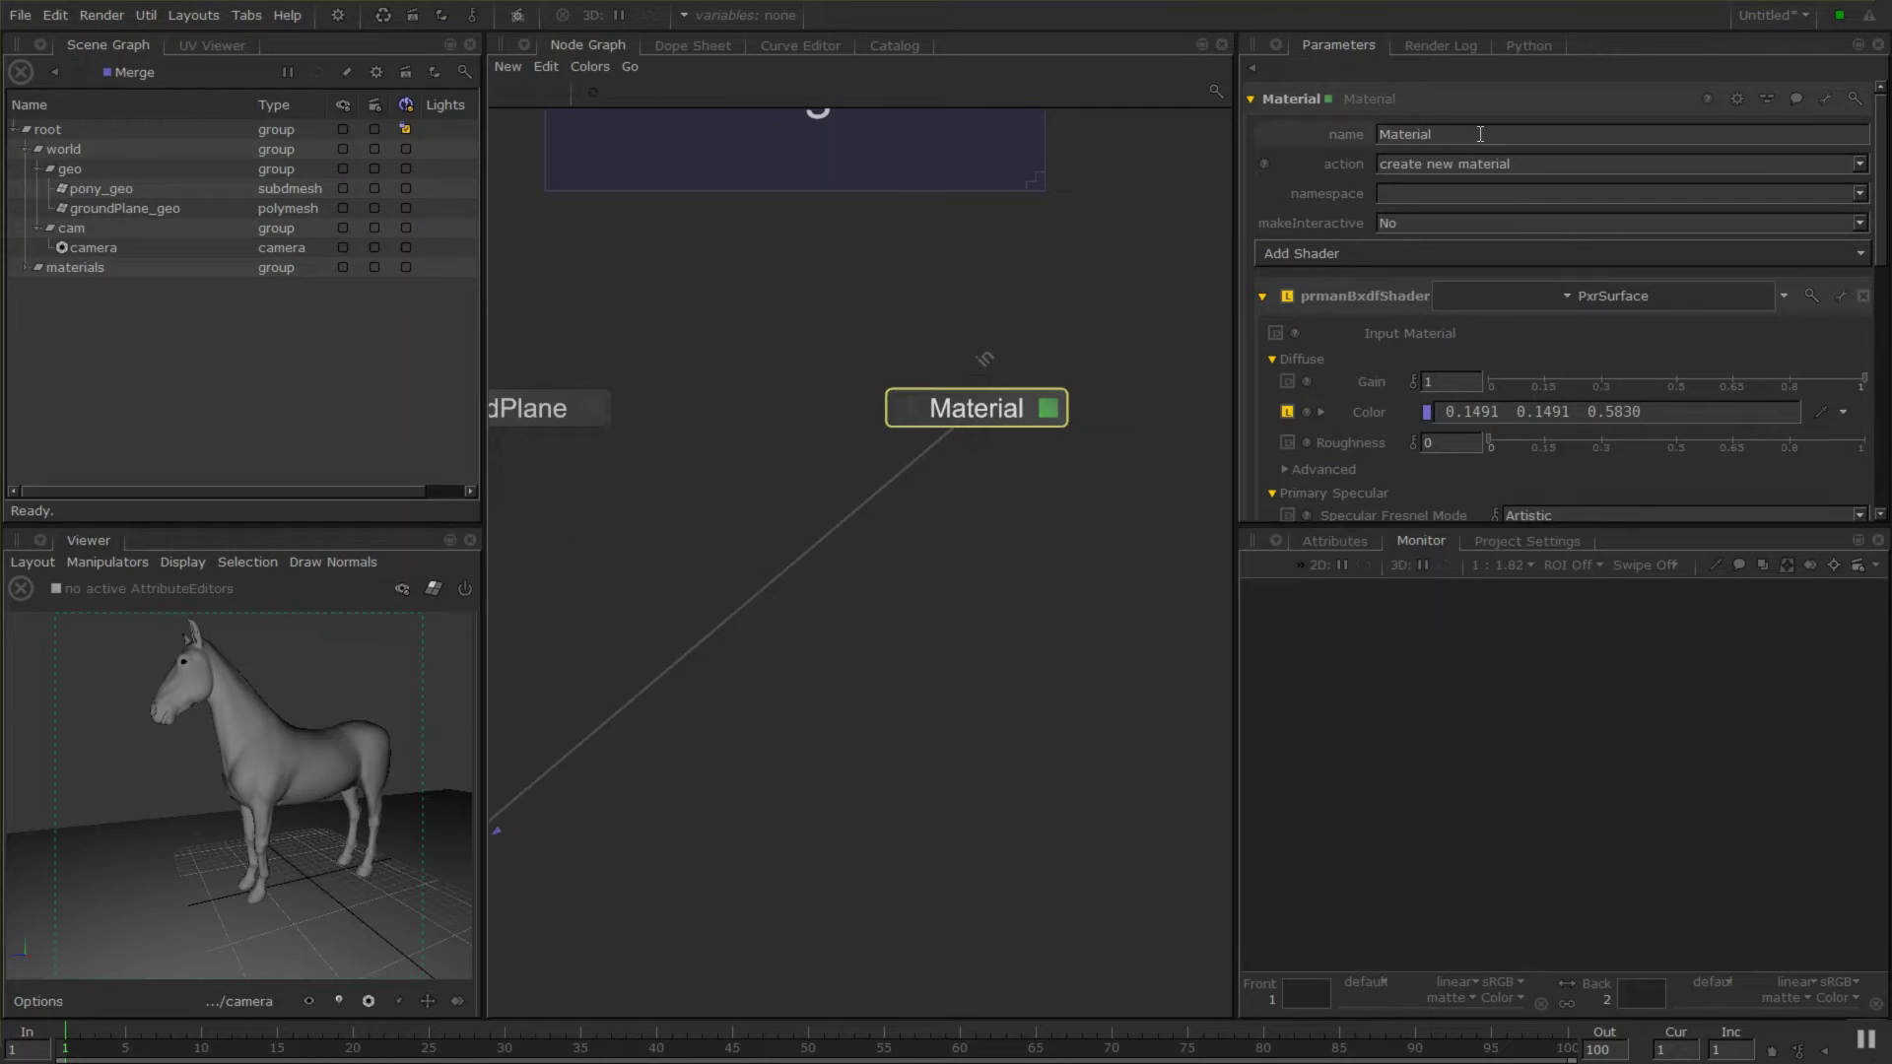
double_click(1480, 134)
text(pony)
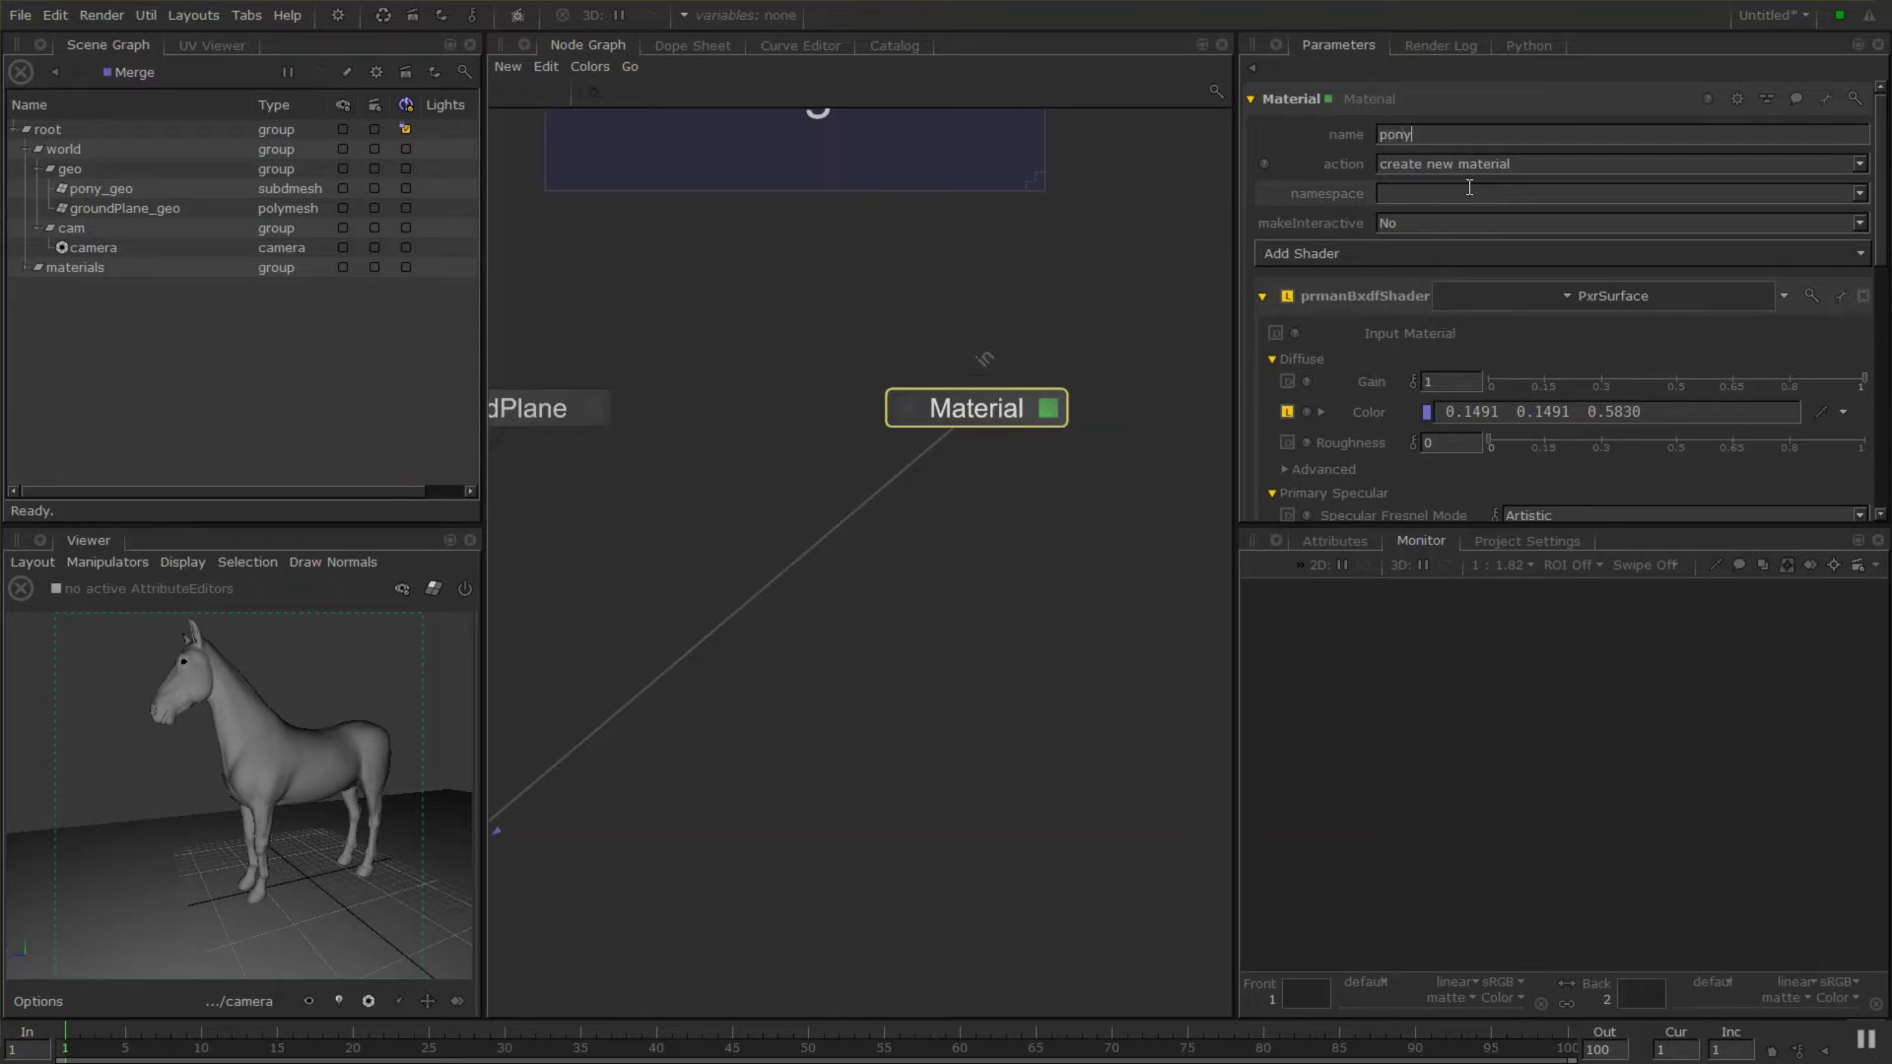
text(_mat)
key(Return)
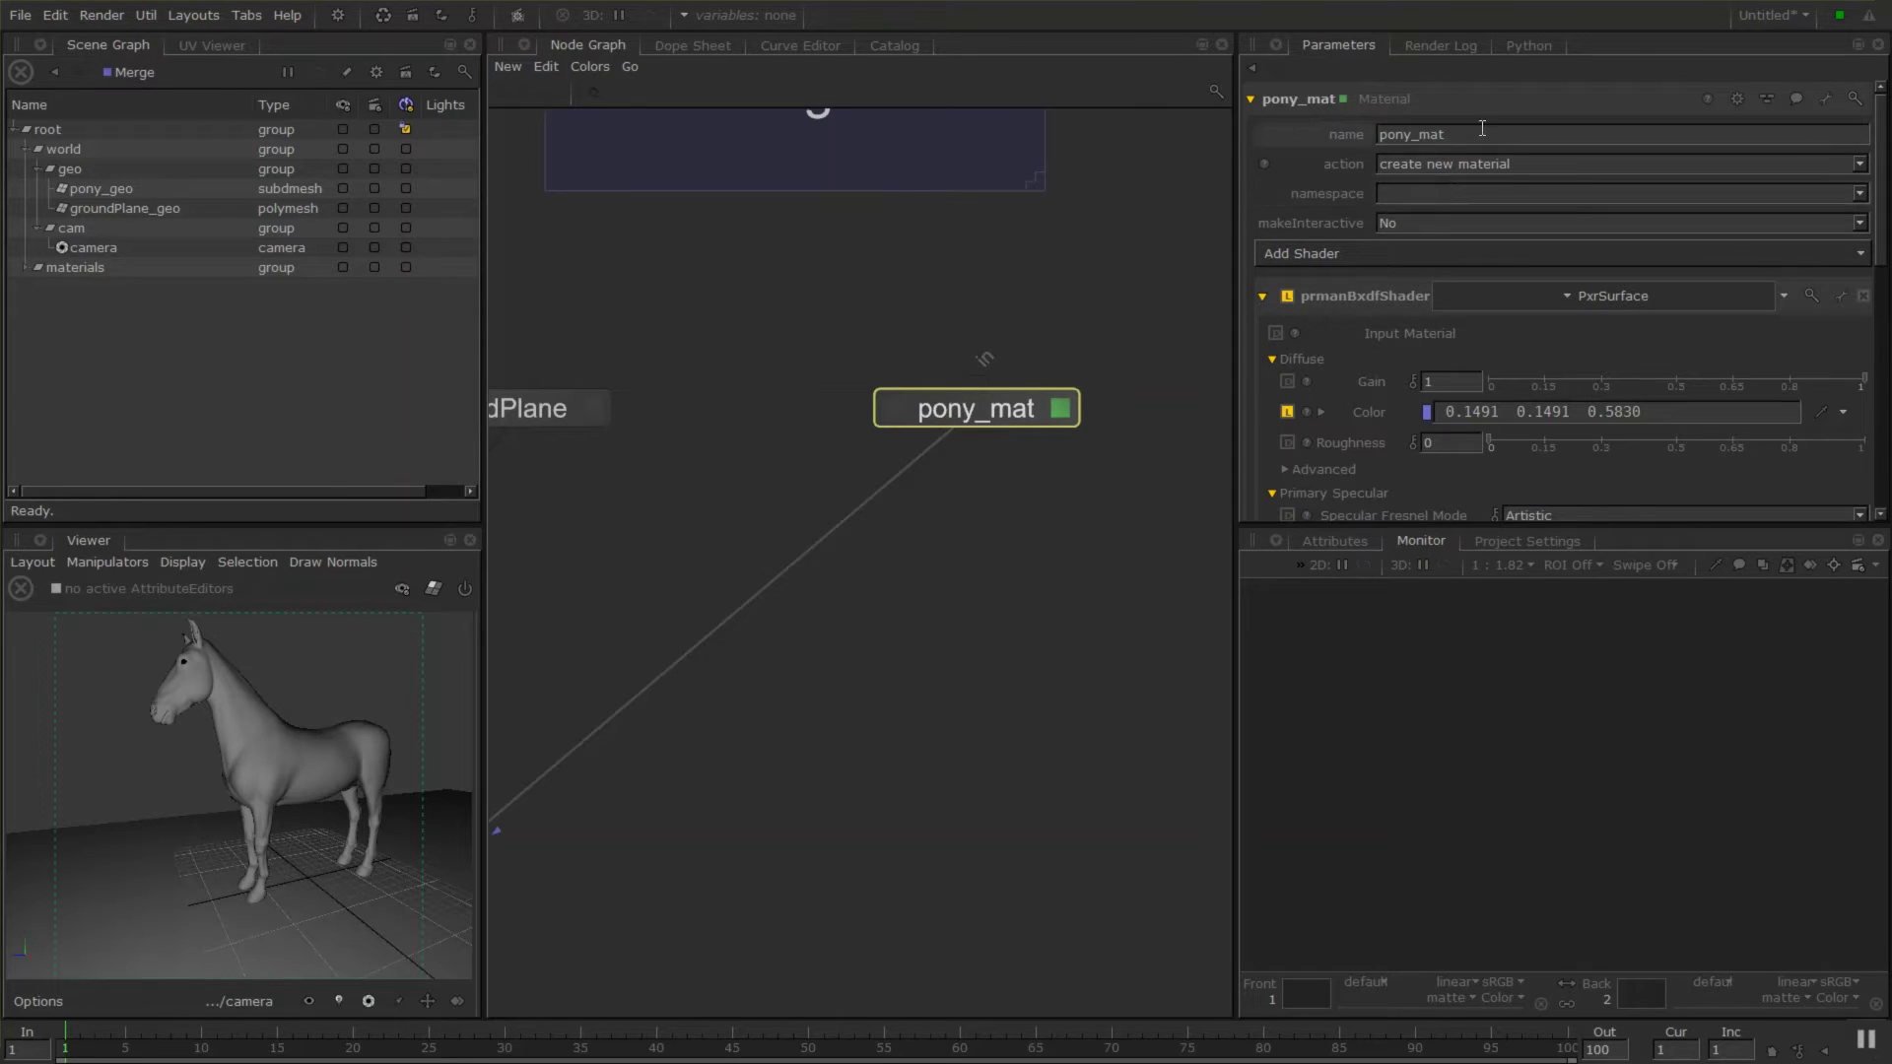
drag(1482, 129, 1354, 136)
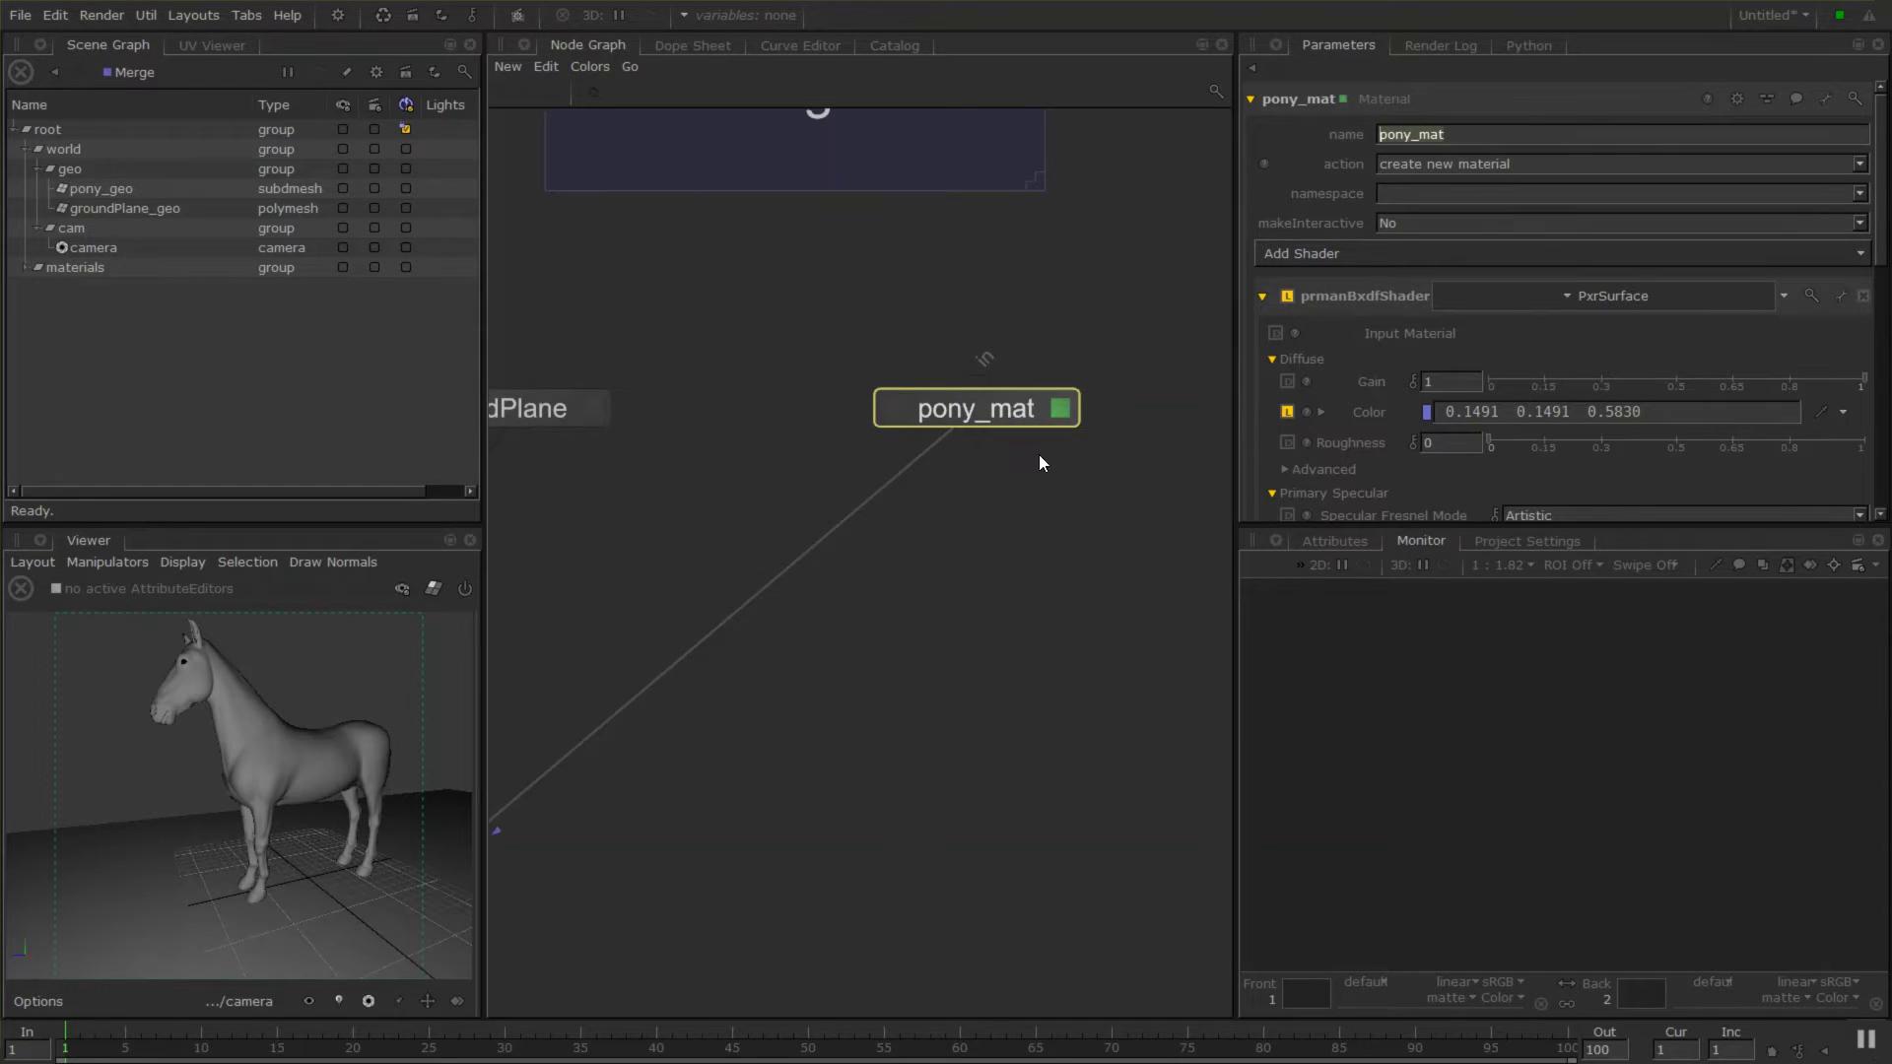
Open the Merge node's parameters and expand the materials group in the scene graph.
middle_drag(806, 555, 971, 437)
scroll(992, 523, down, 4)
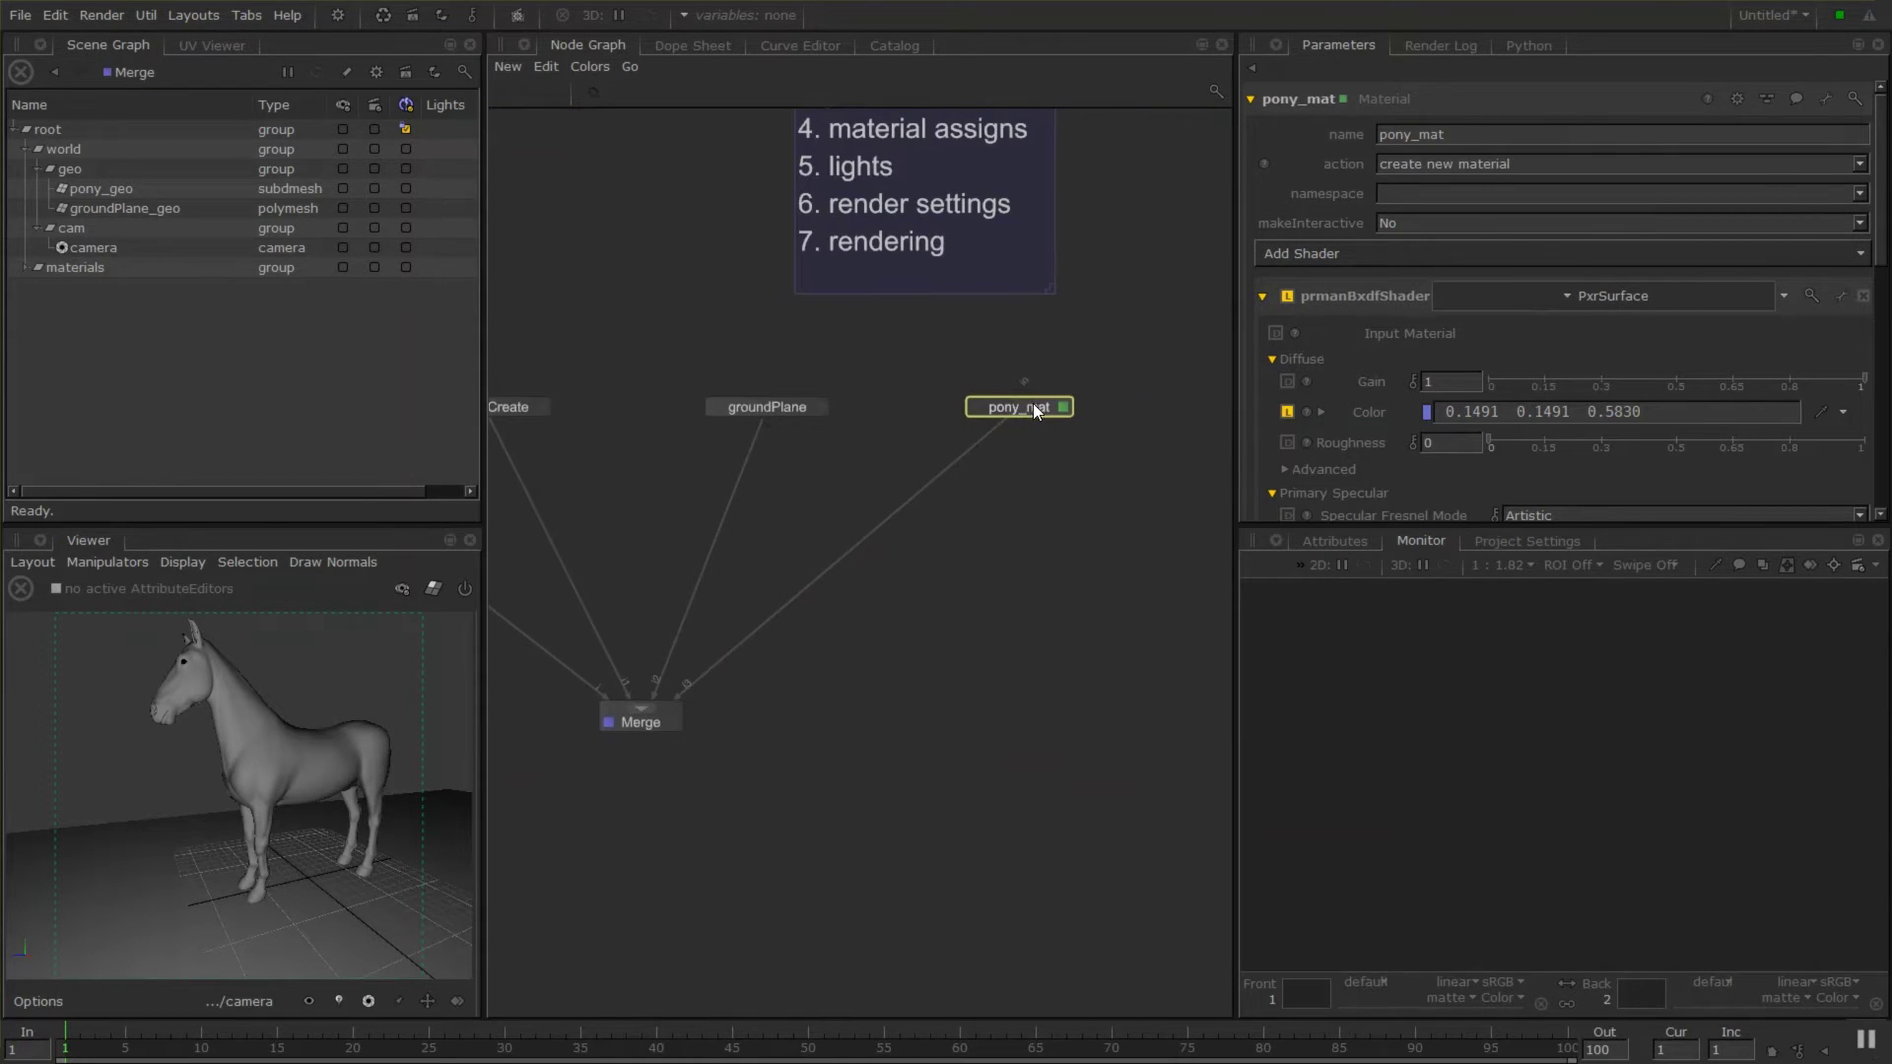
middle_drag(726, 773, 942, 725)
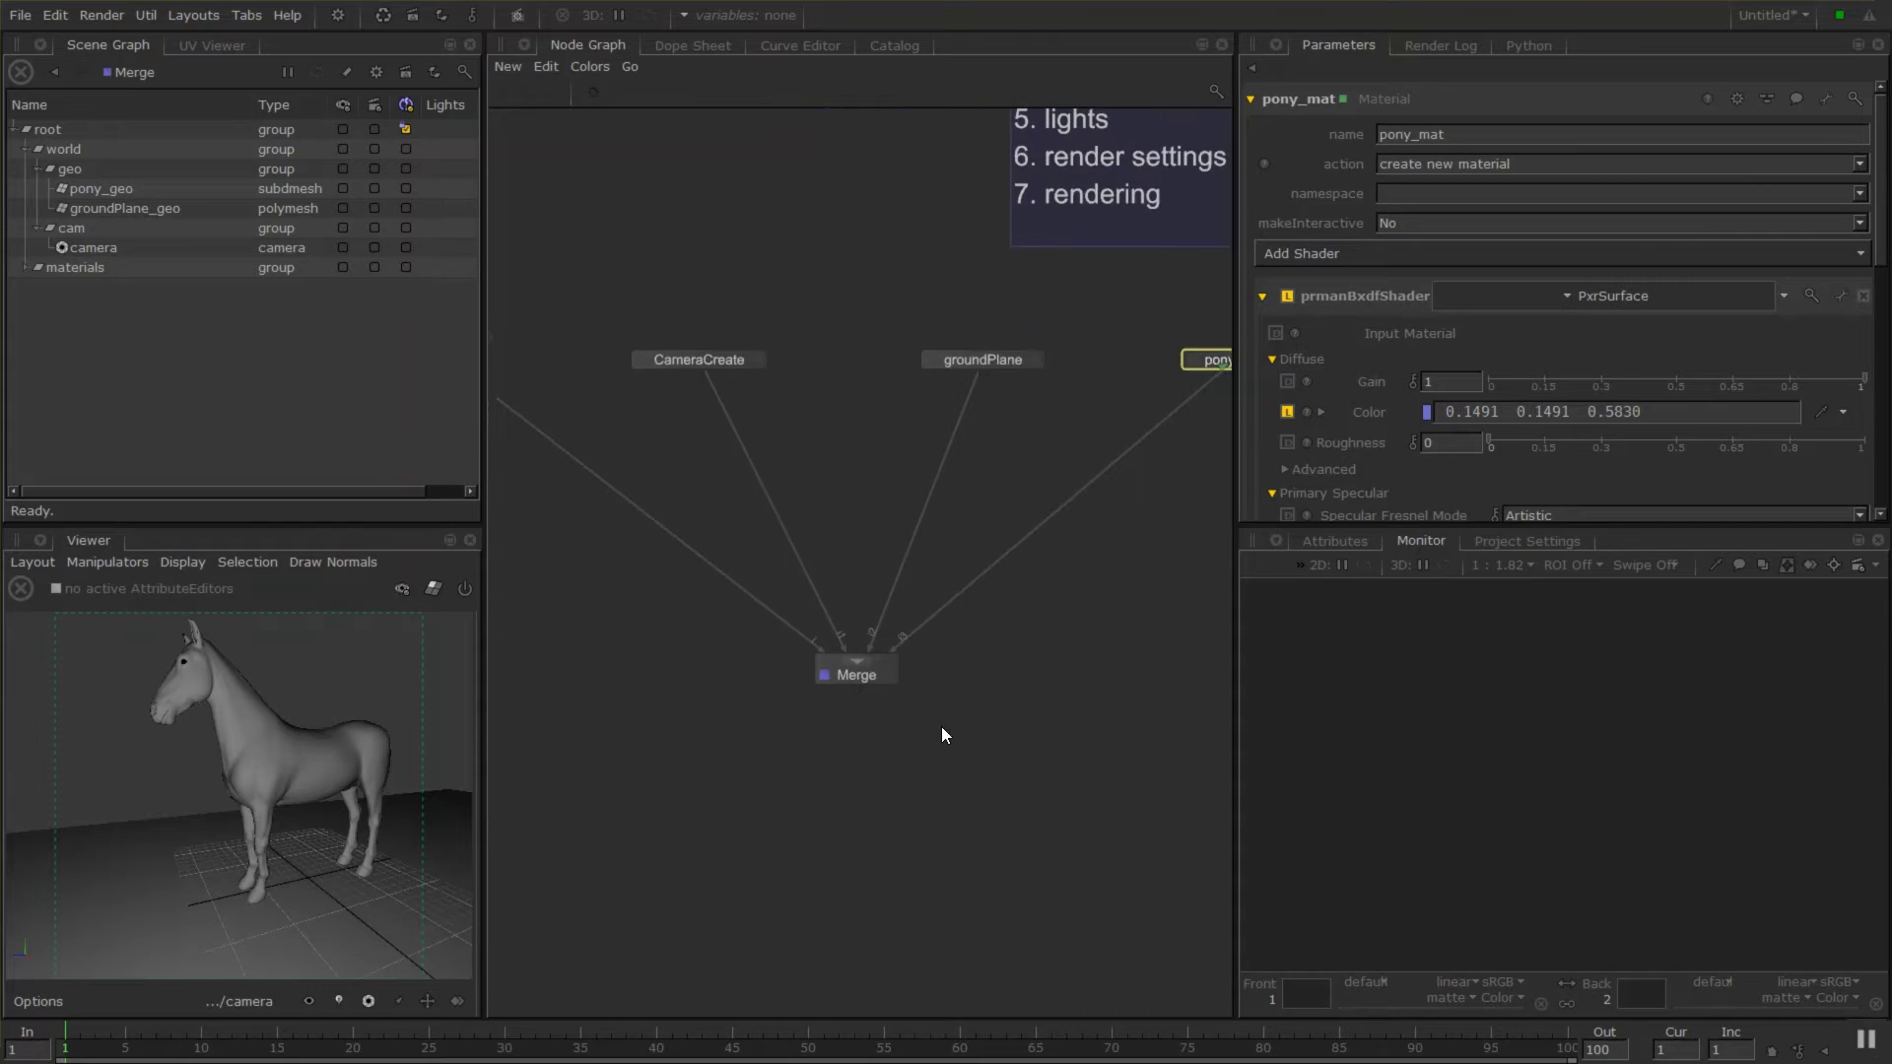
double_click(876, 679)
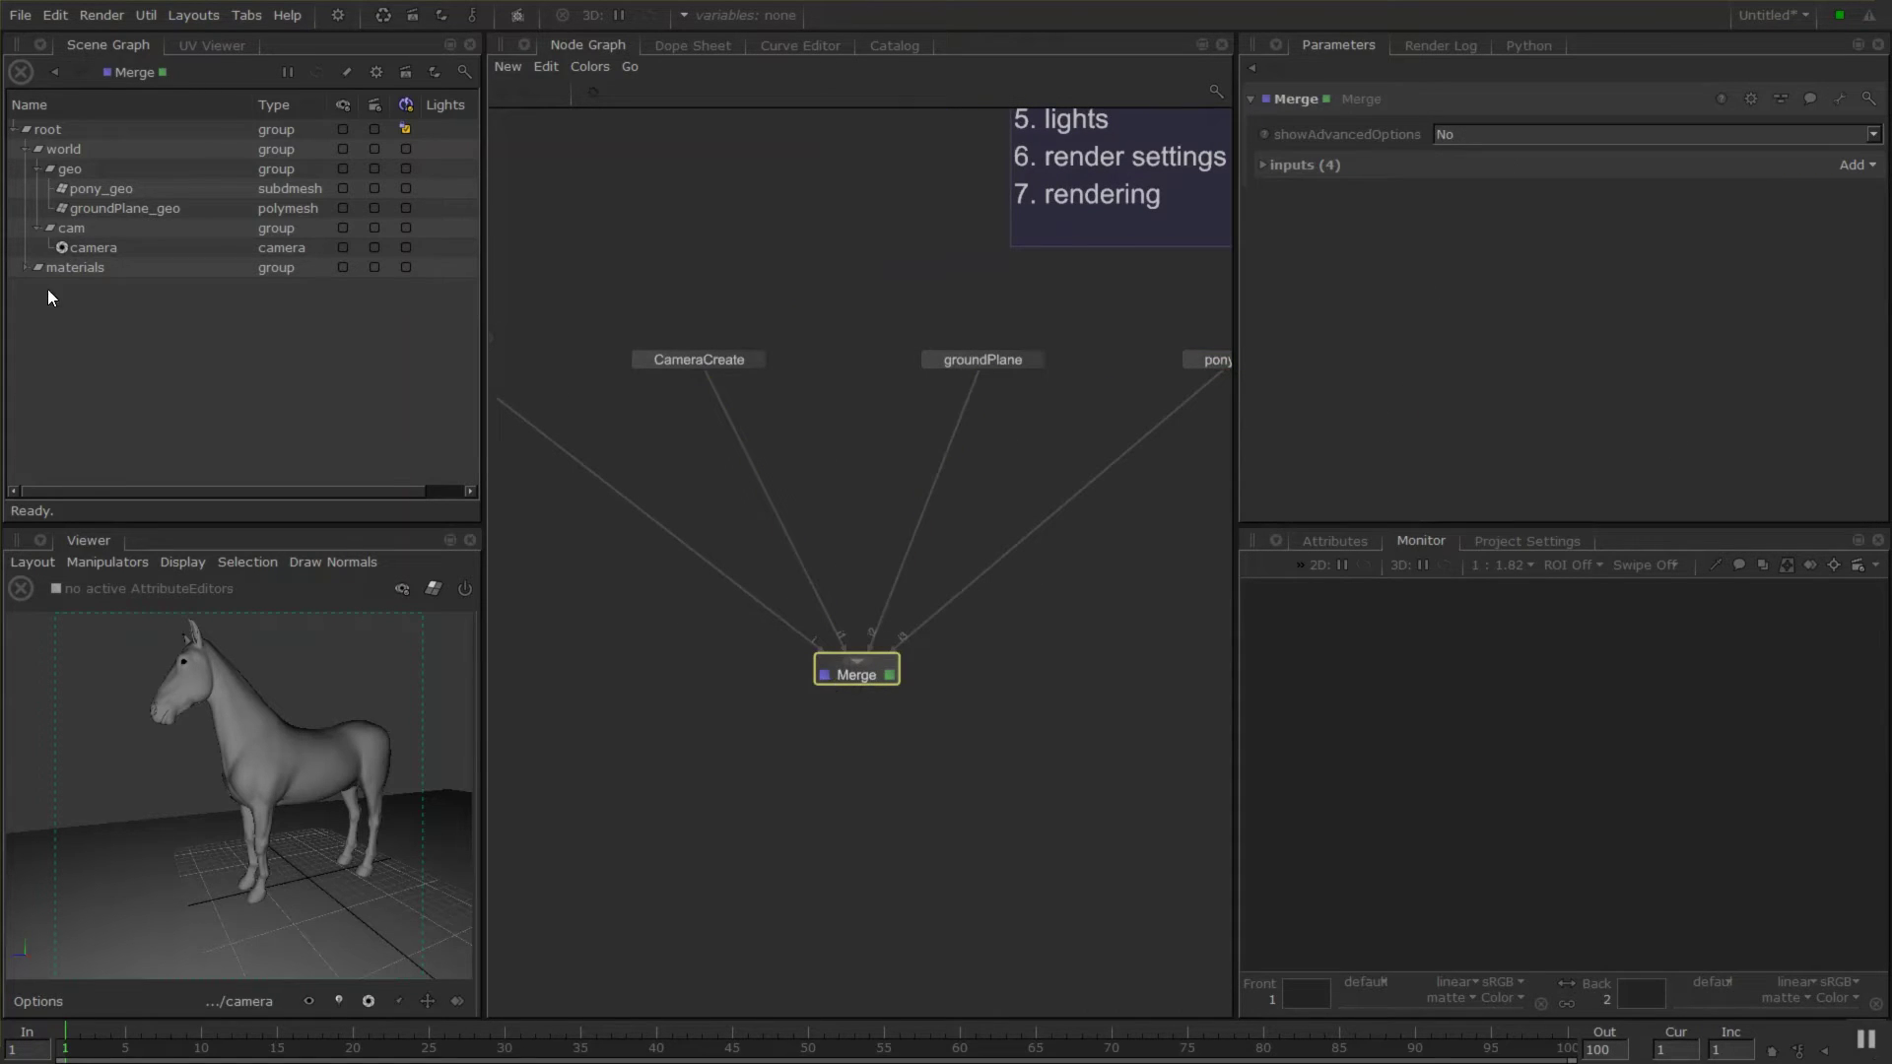
click(25, 268)
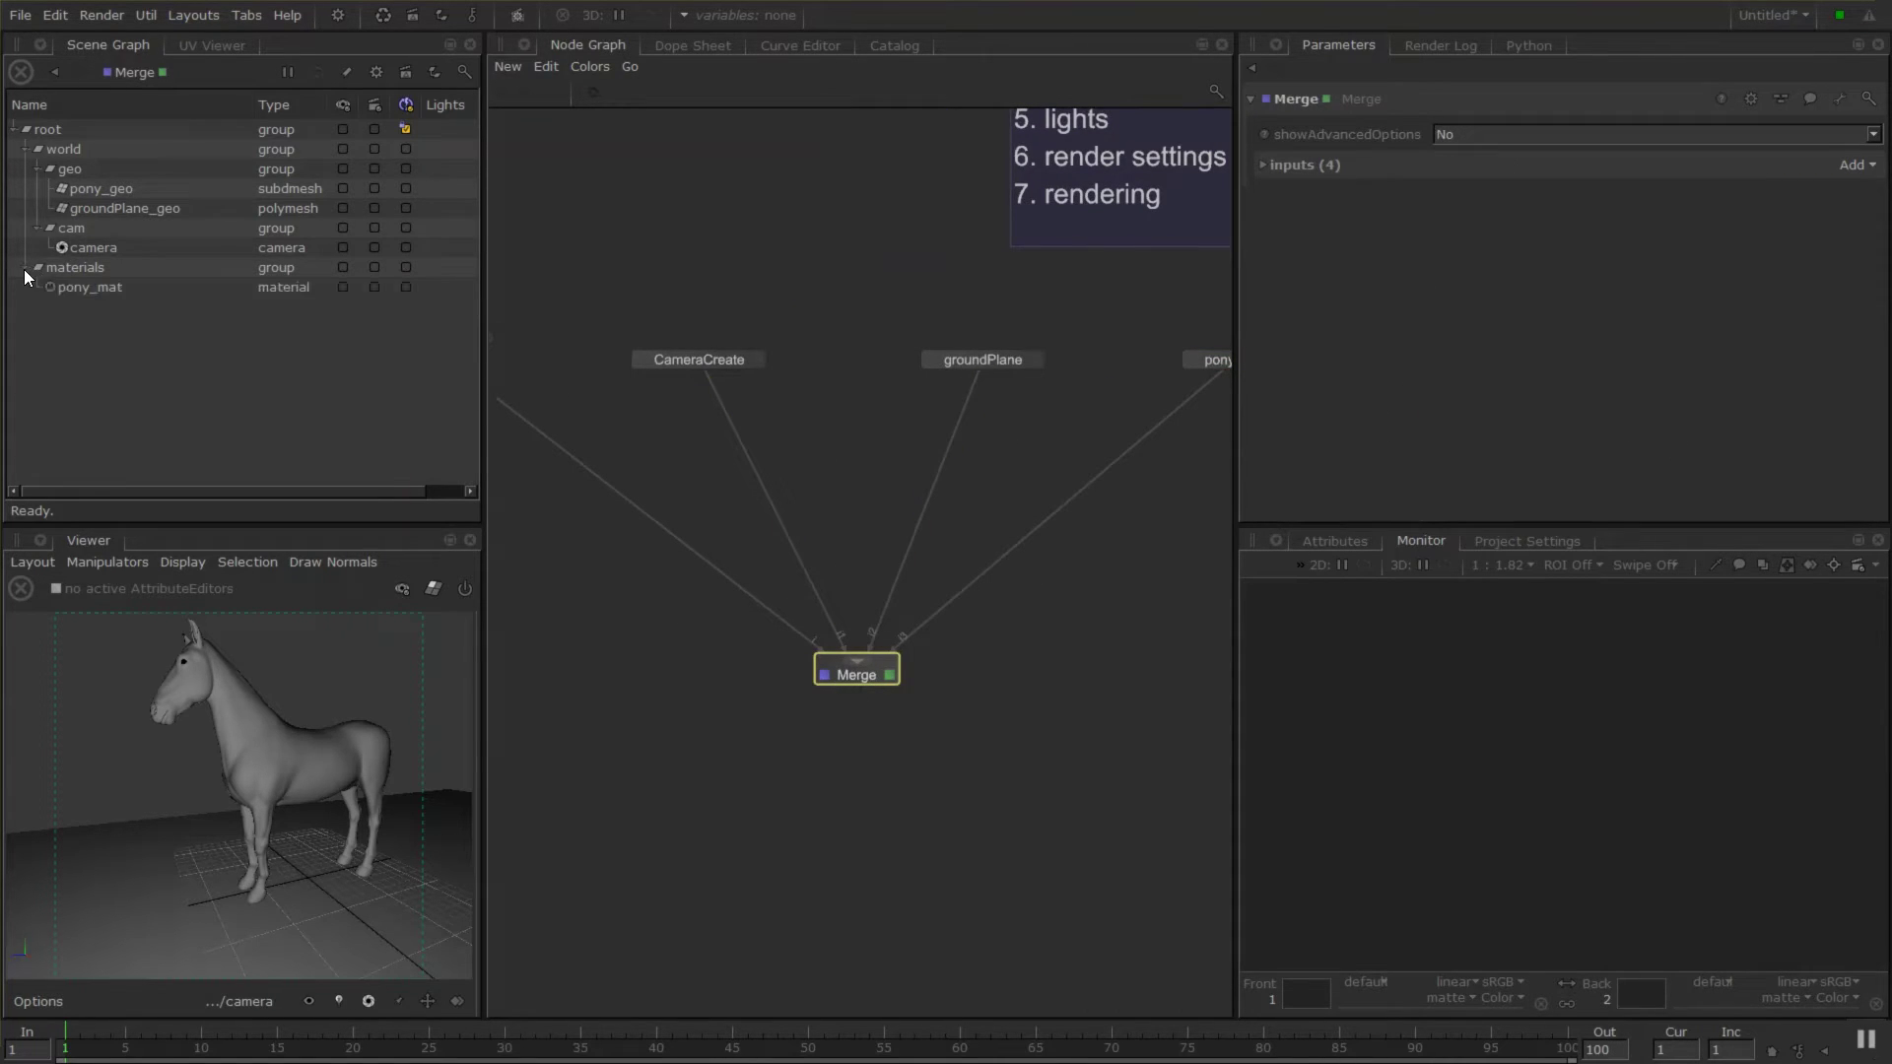
Check the camera, ground plane, geo and world locations by selecting them in turn in the scene graph.
click(99, 247)
click(126, 195)
click(132, 209)
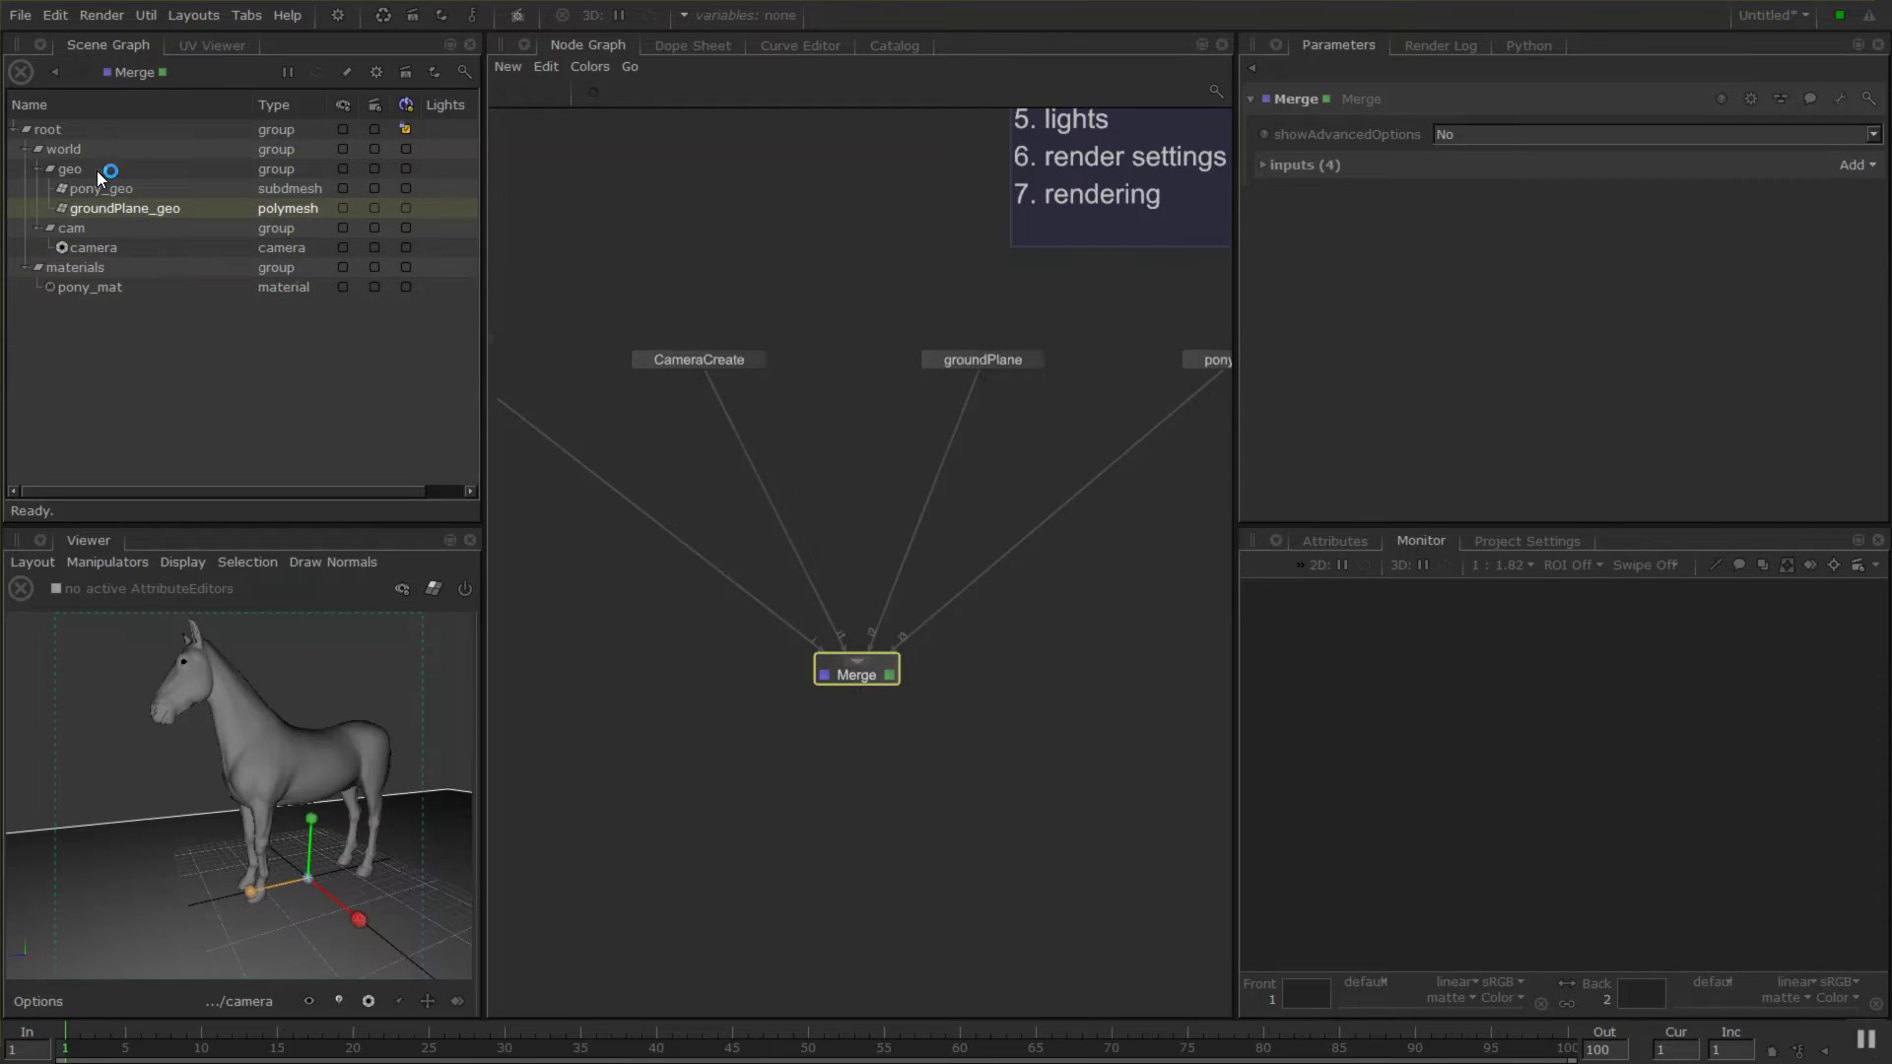
click(74, 170)
click(74, 150)
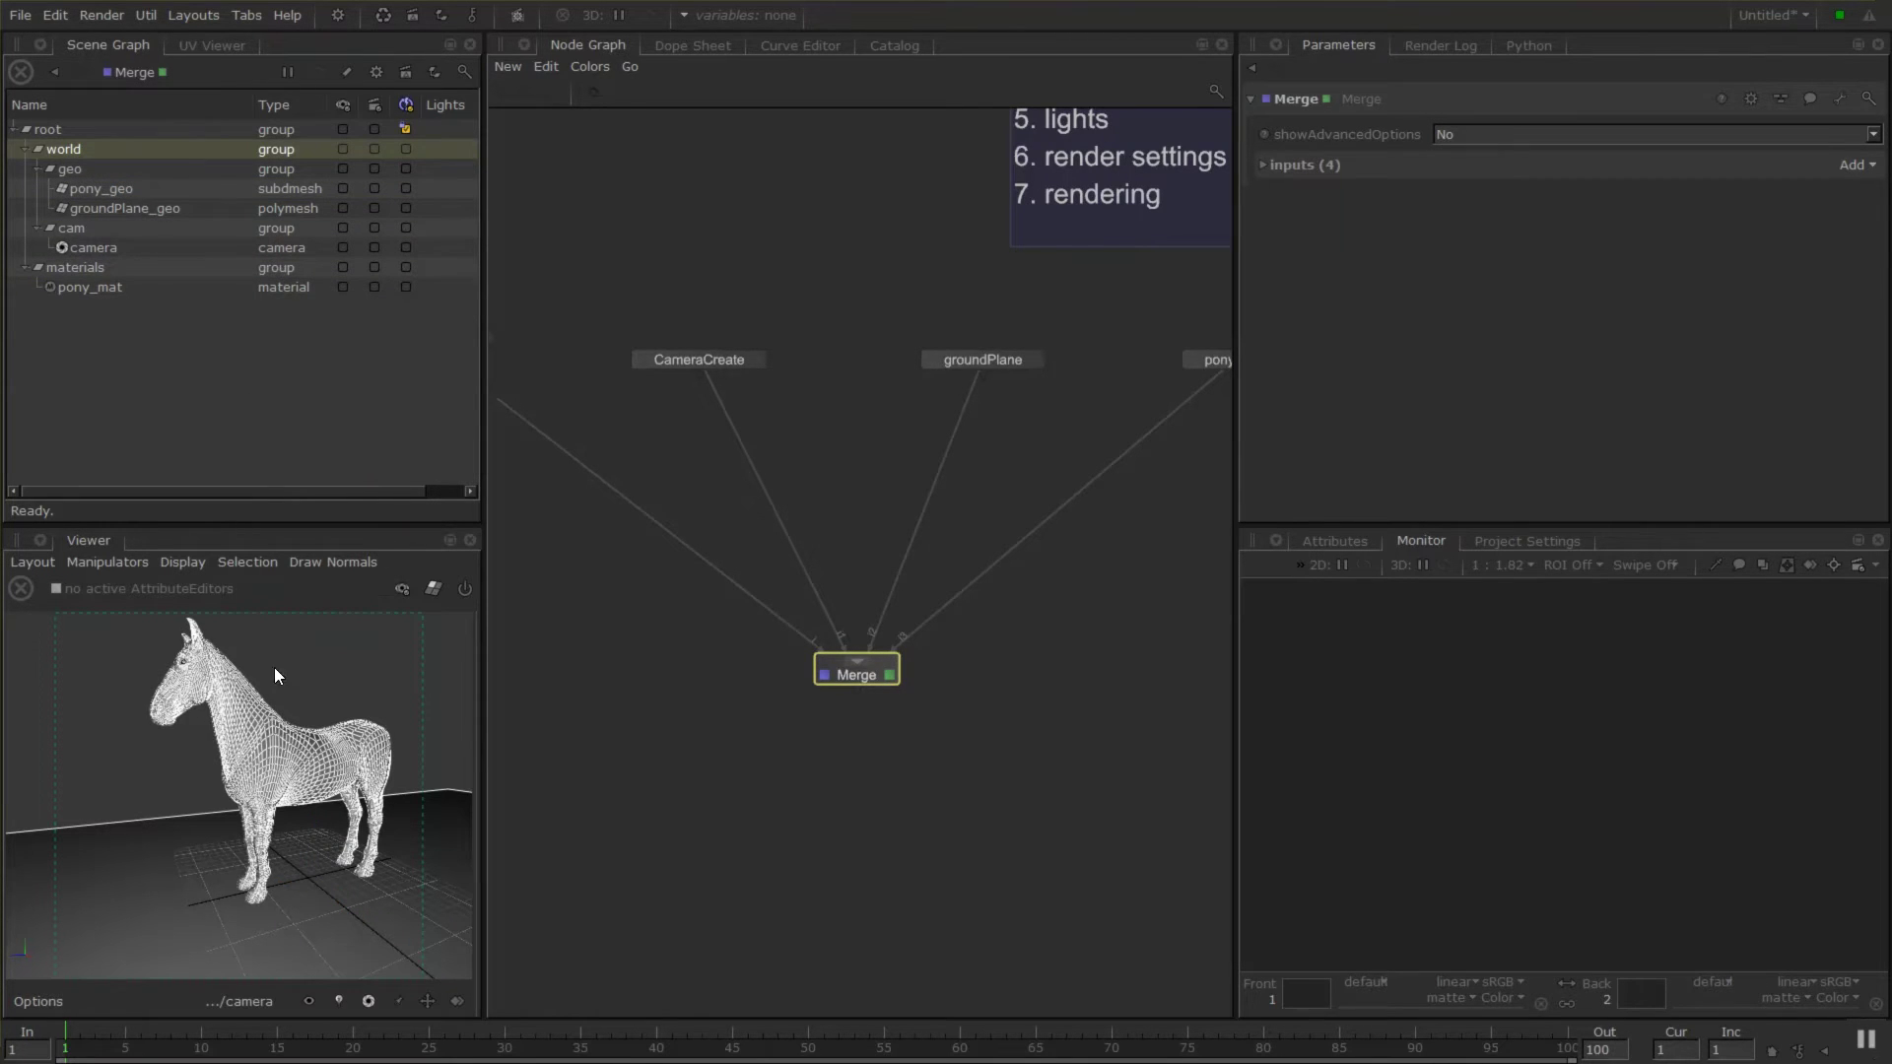
Create a MaterialAssign node below the Merge node and connect the Merge output to its input.
middle_drag(951, 734, 861, 1019)
click(972, 226)
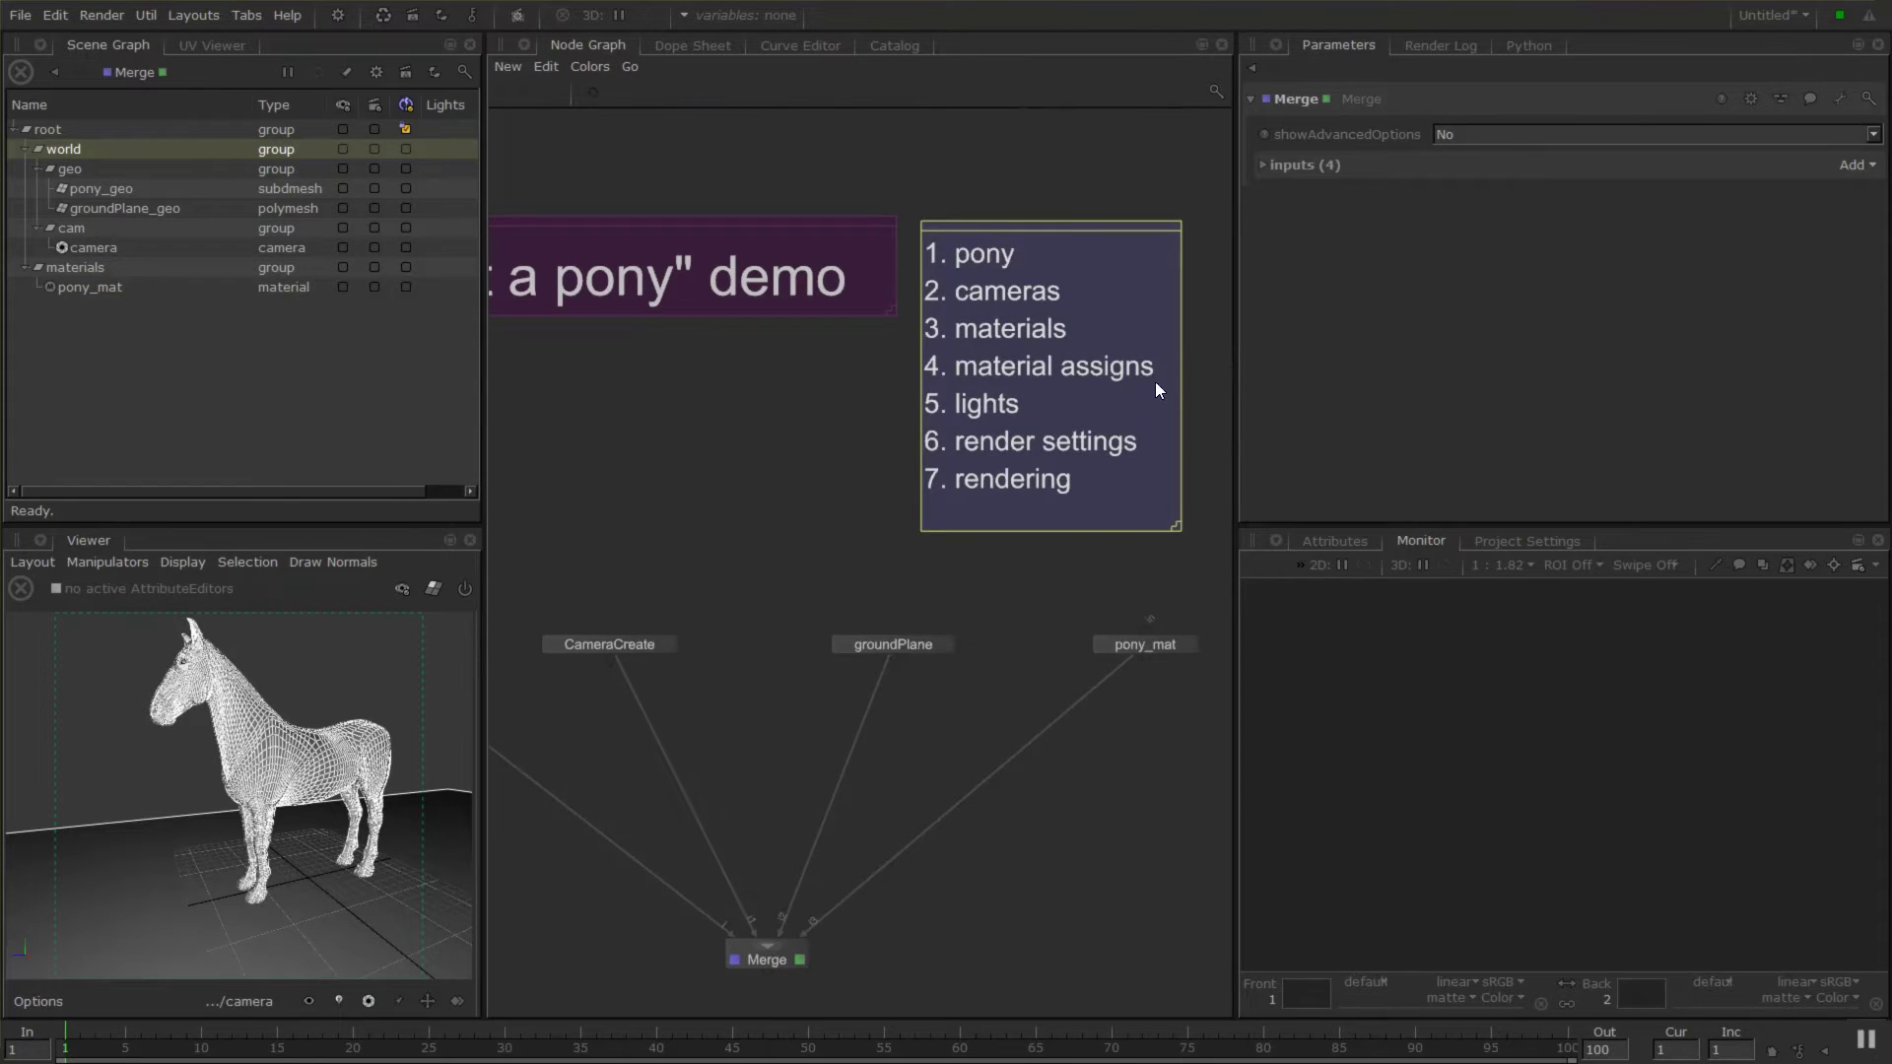
middle_drag(991, 856, 1050, 497)
click(844, 603)
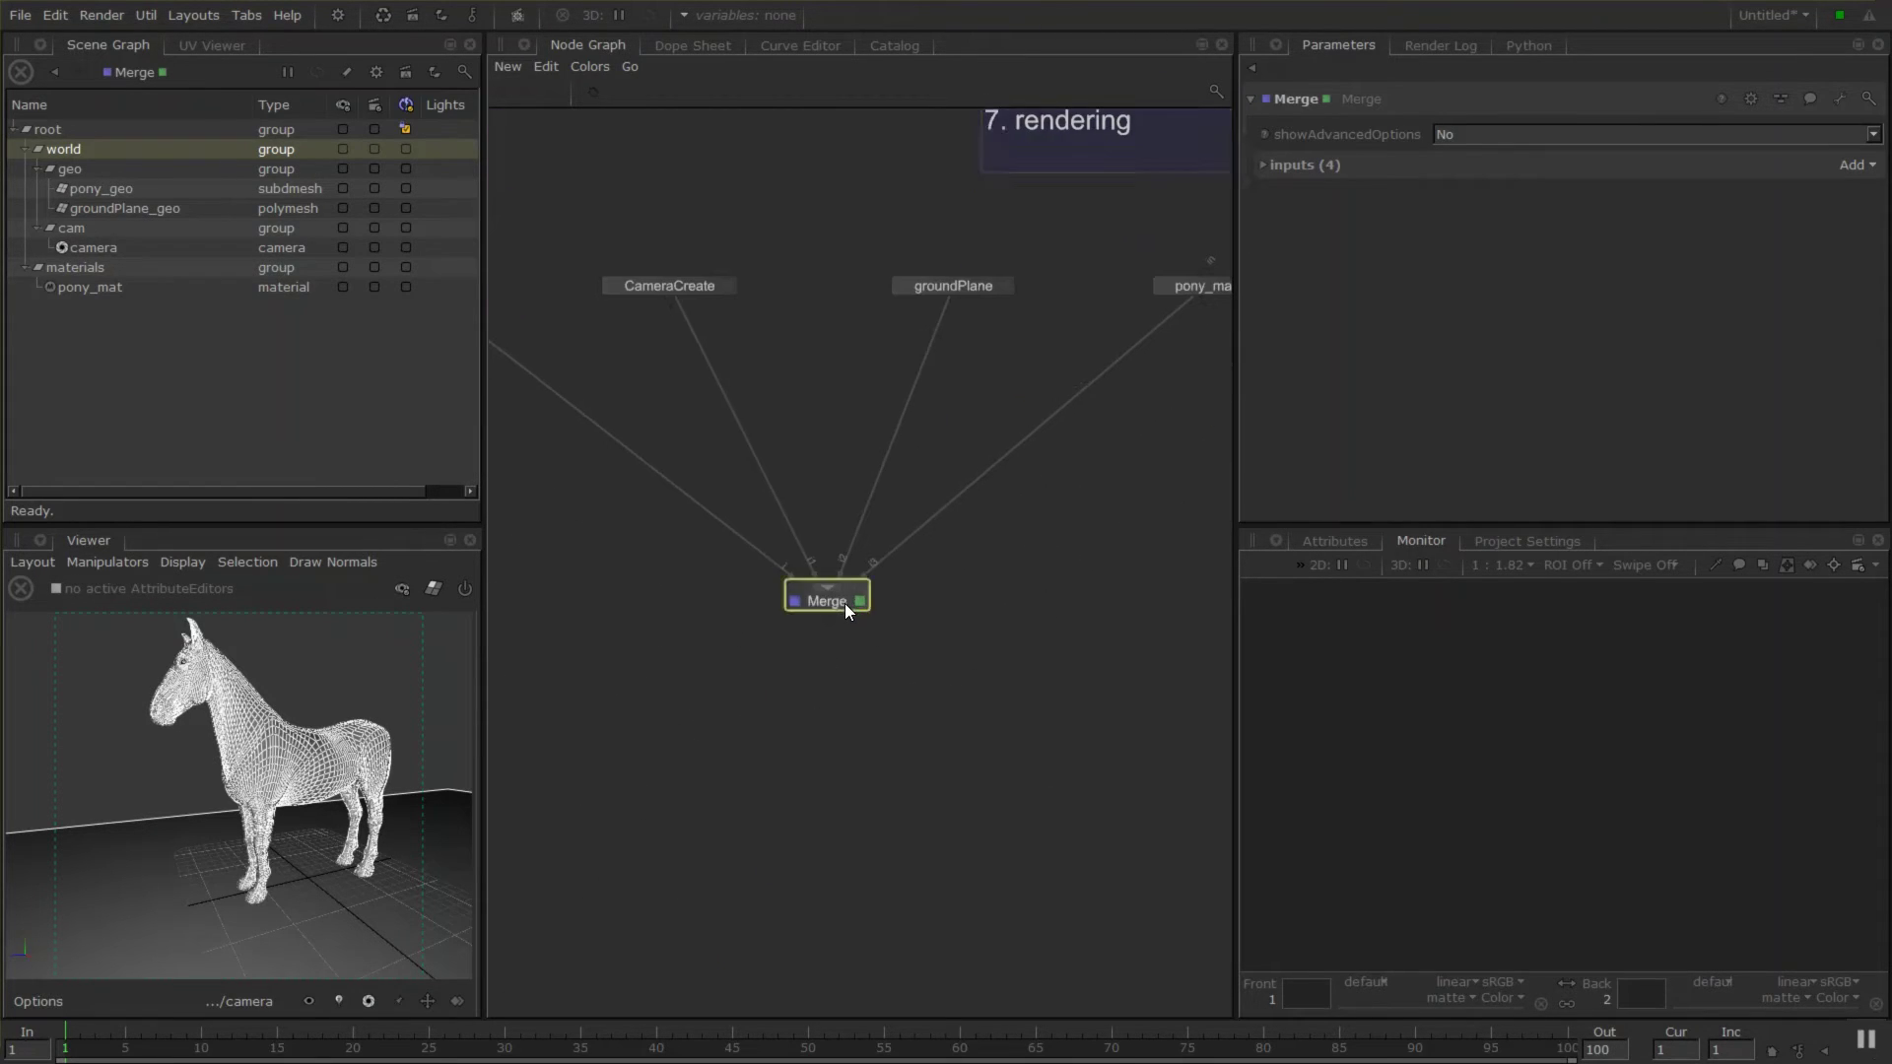
key(Tab)
text(mater)
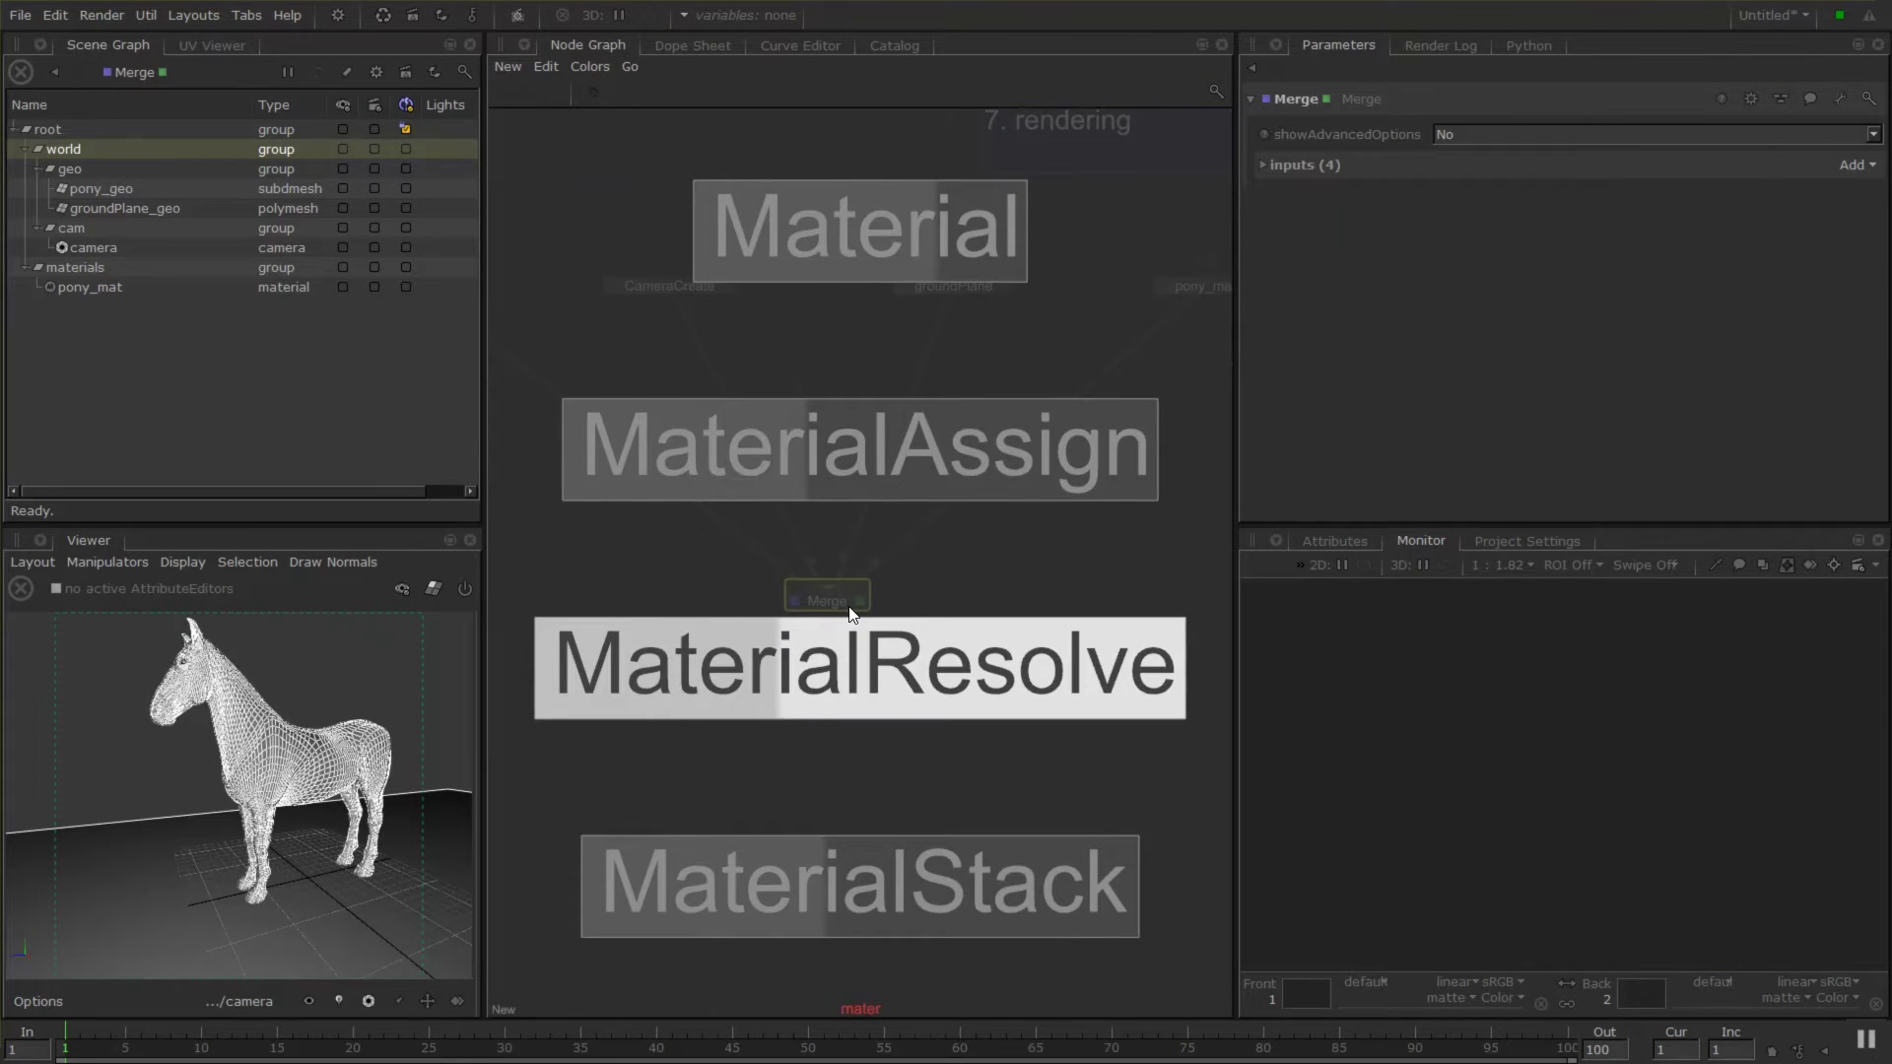
key(Up)
key(Return)
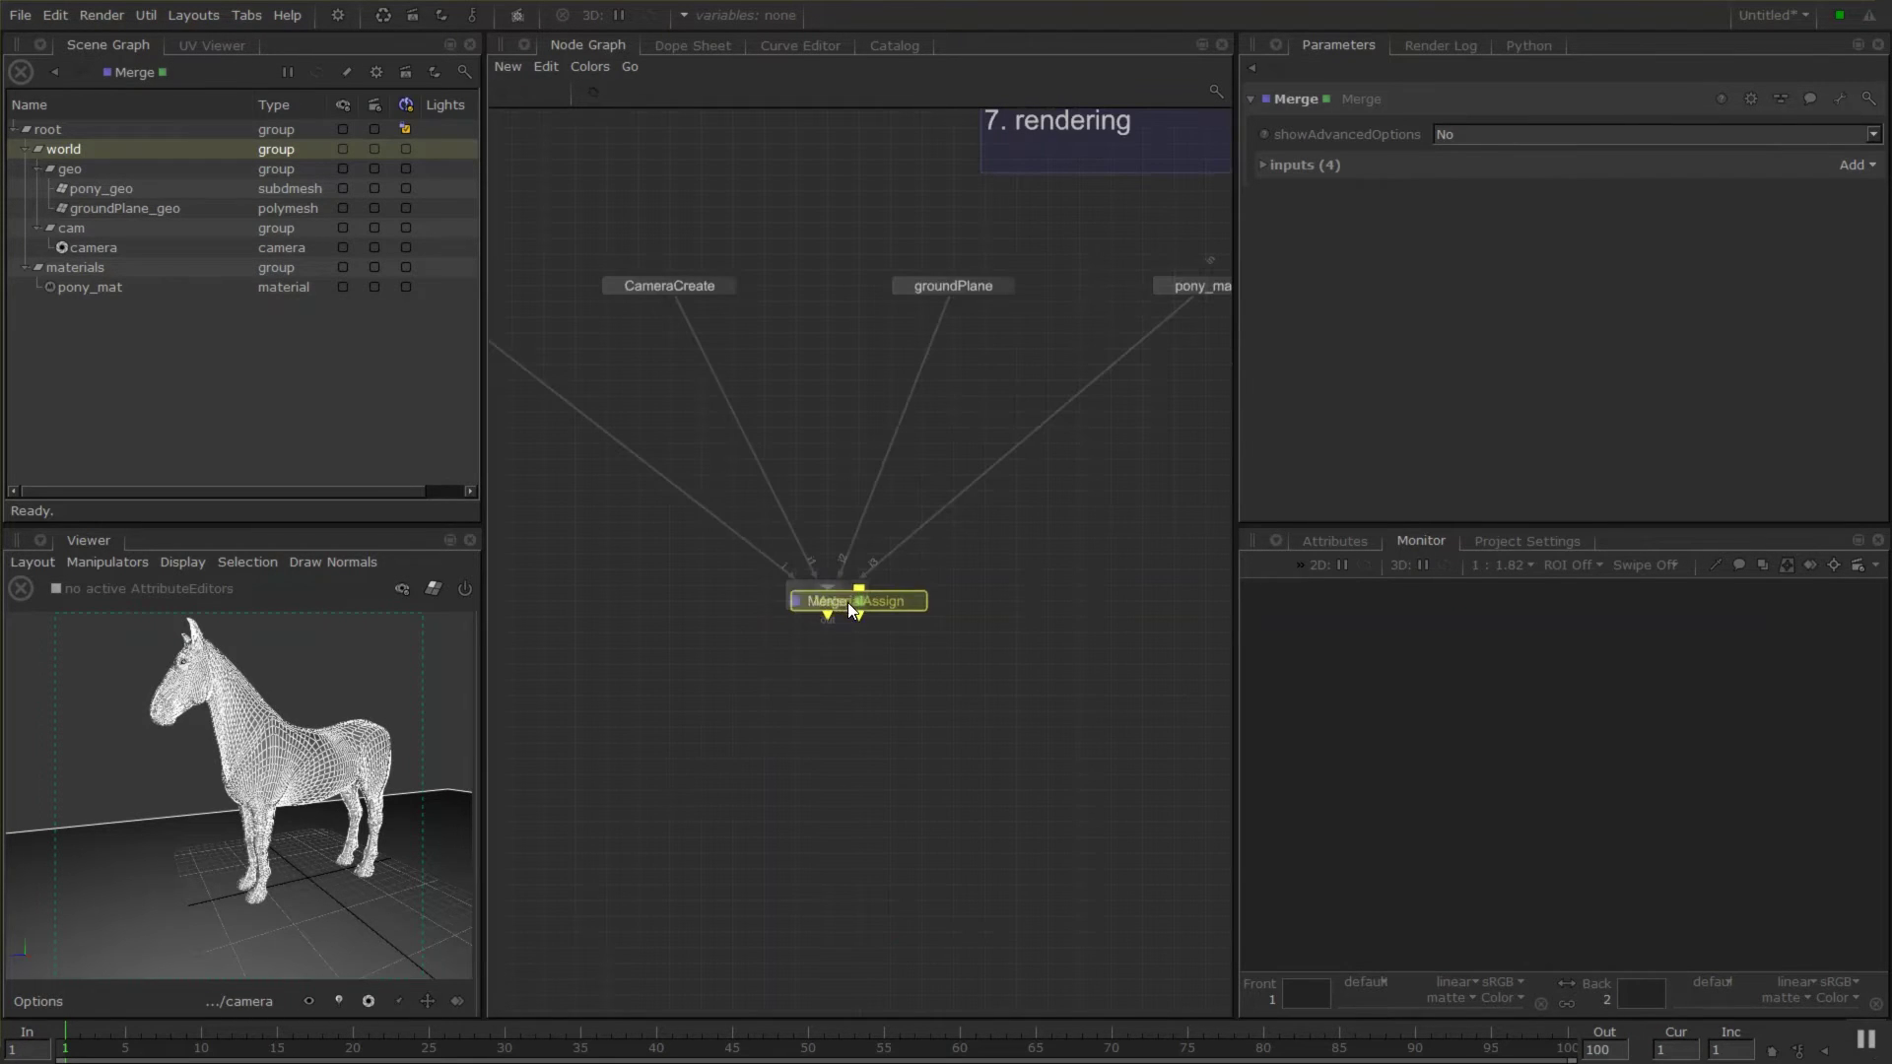
click(822, 725)
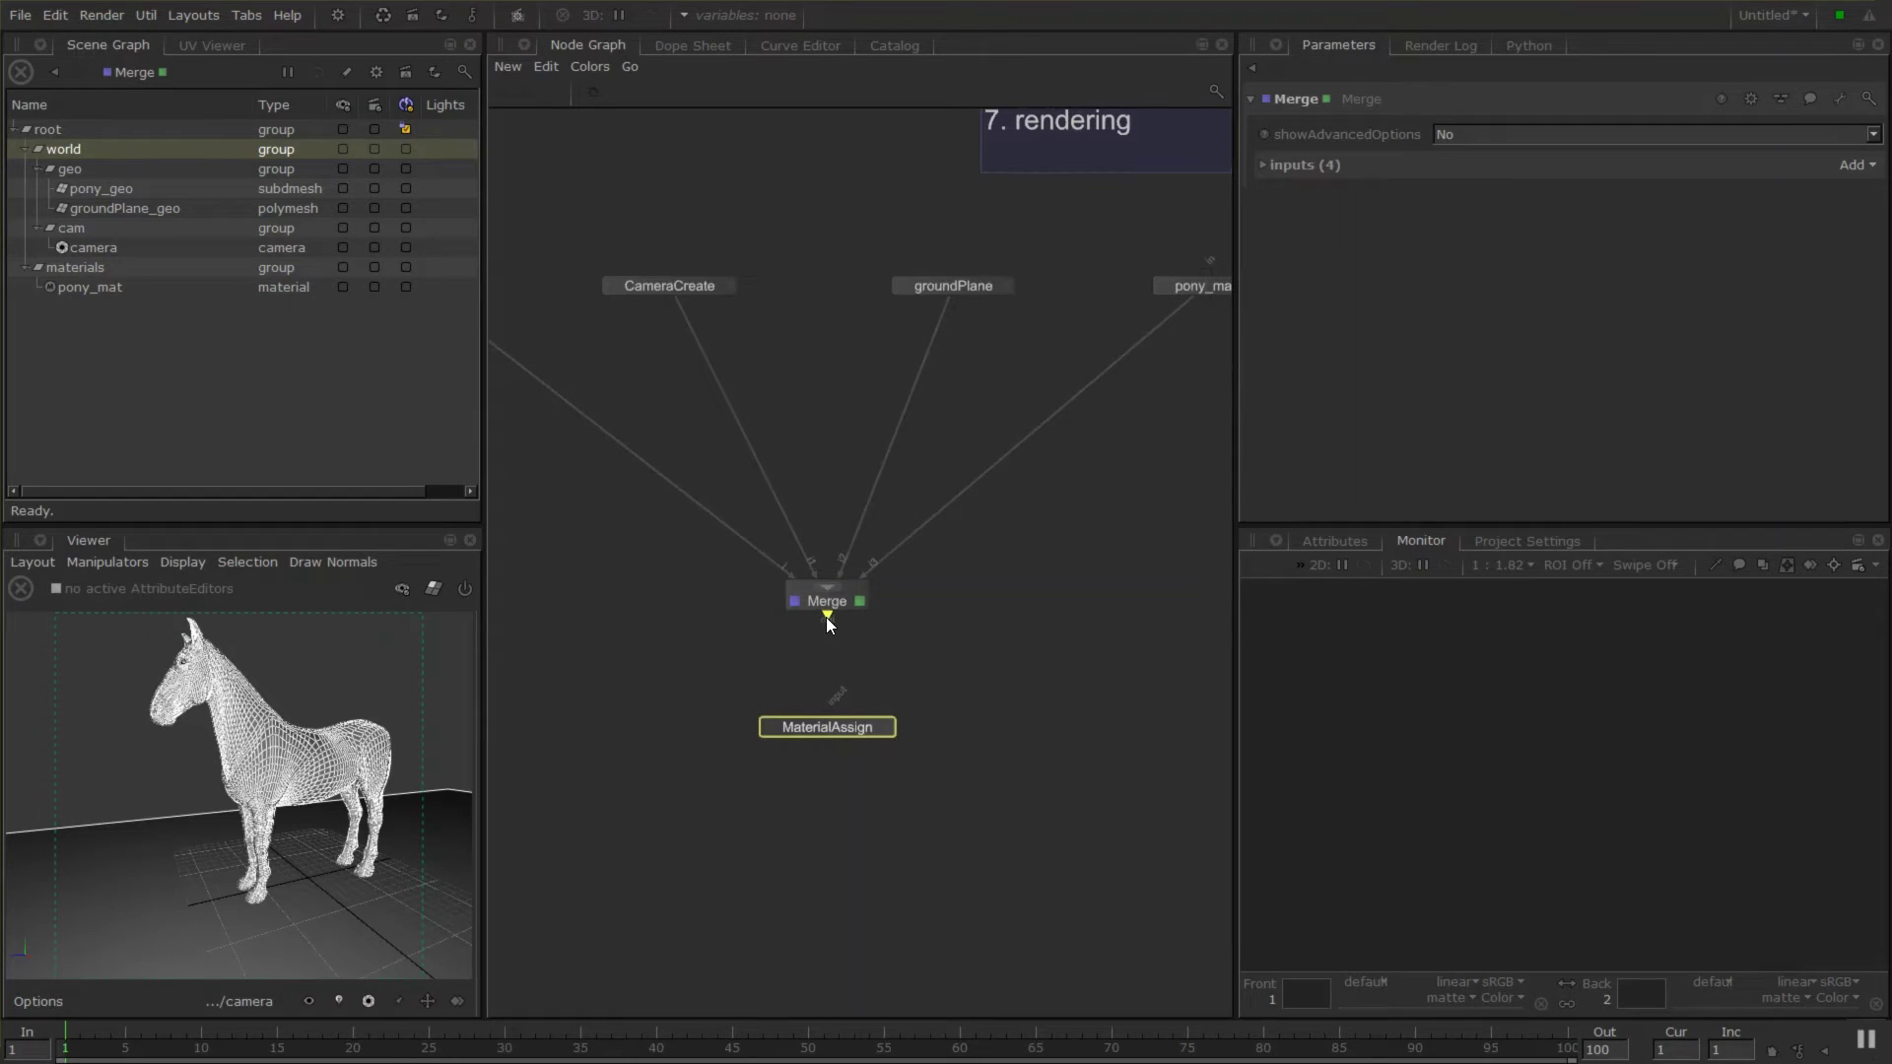
drag(826, 617, 834, 710)
middle_drag(1126, 301, 932, 329)
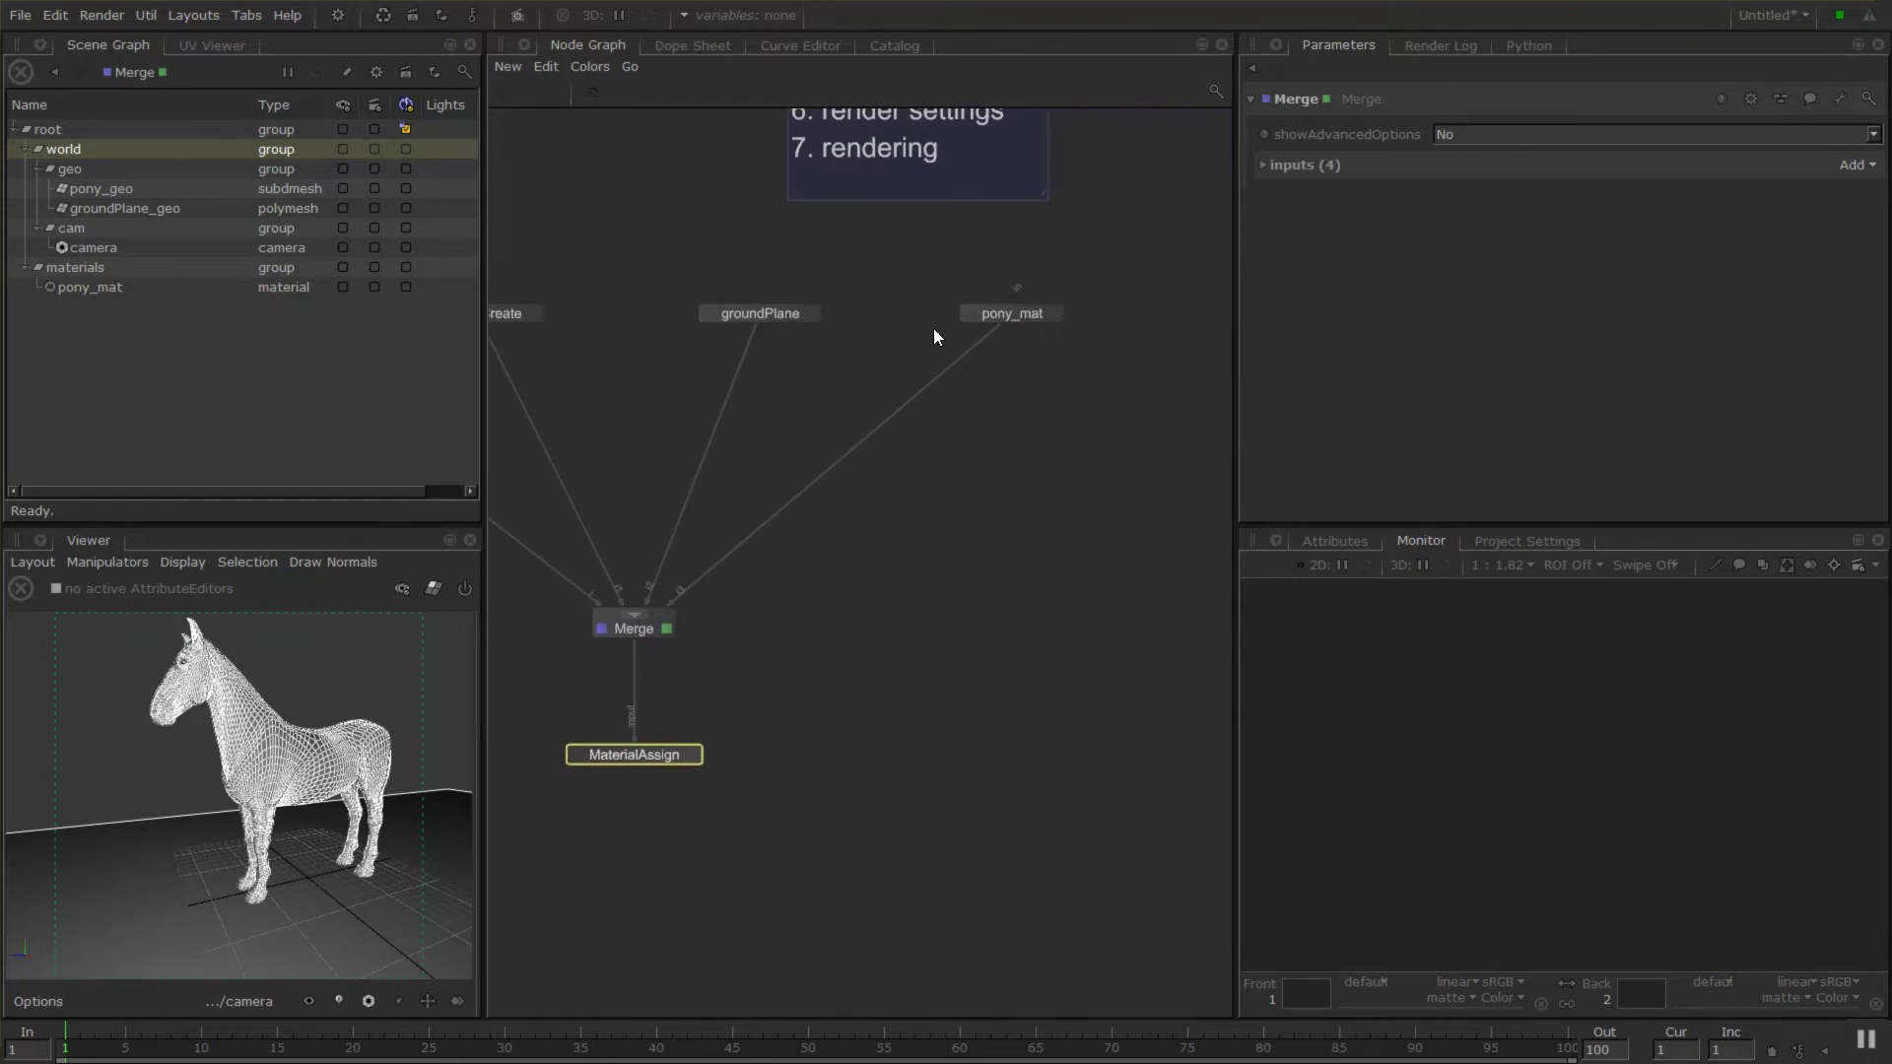
middle_drag(722, 653, 862, 541)
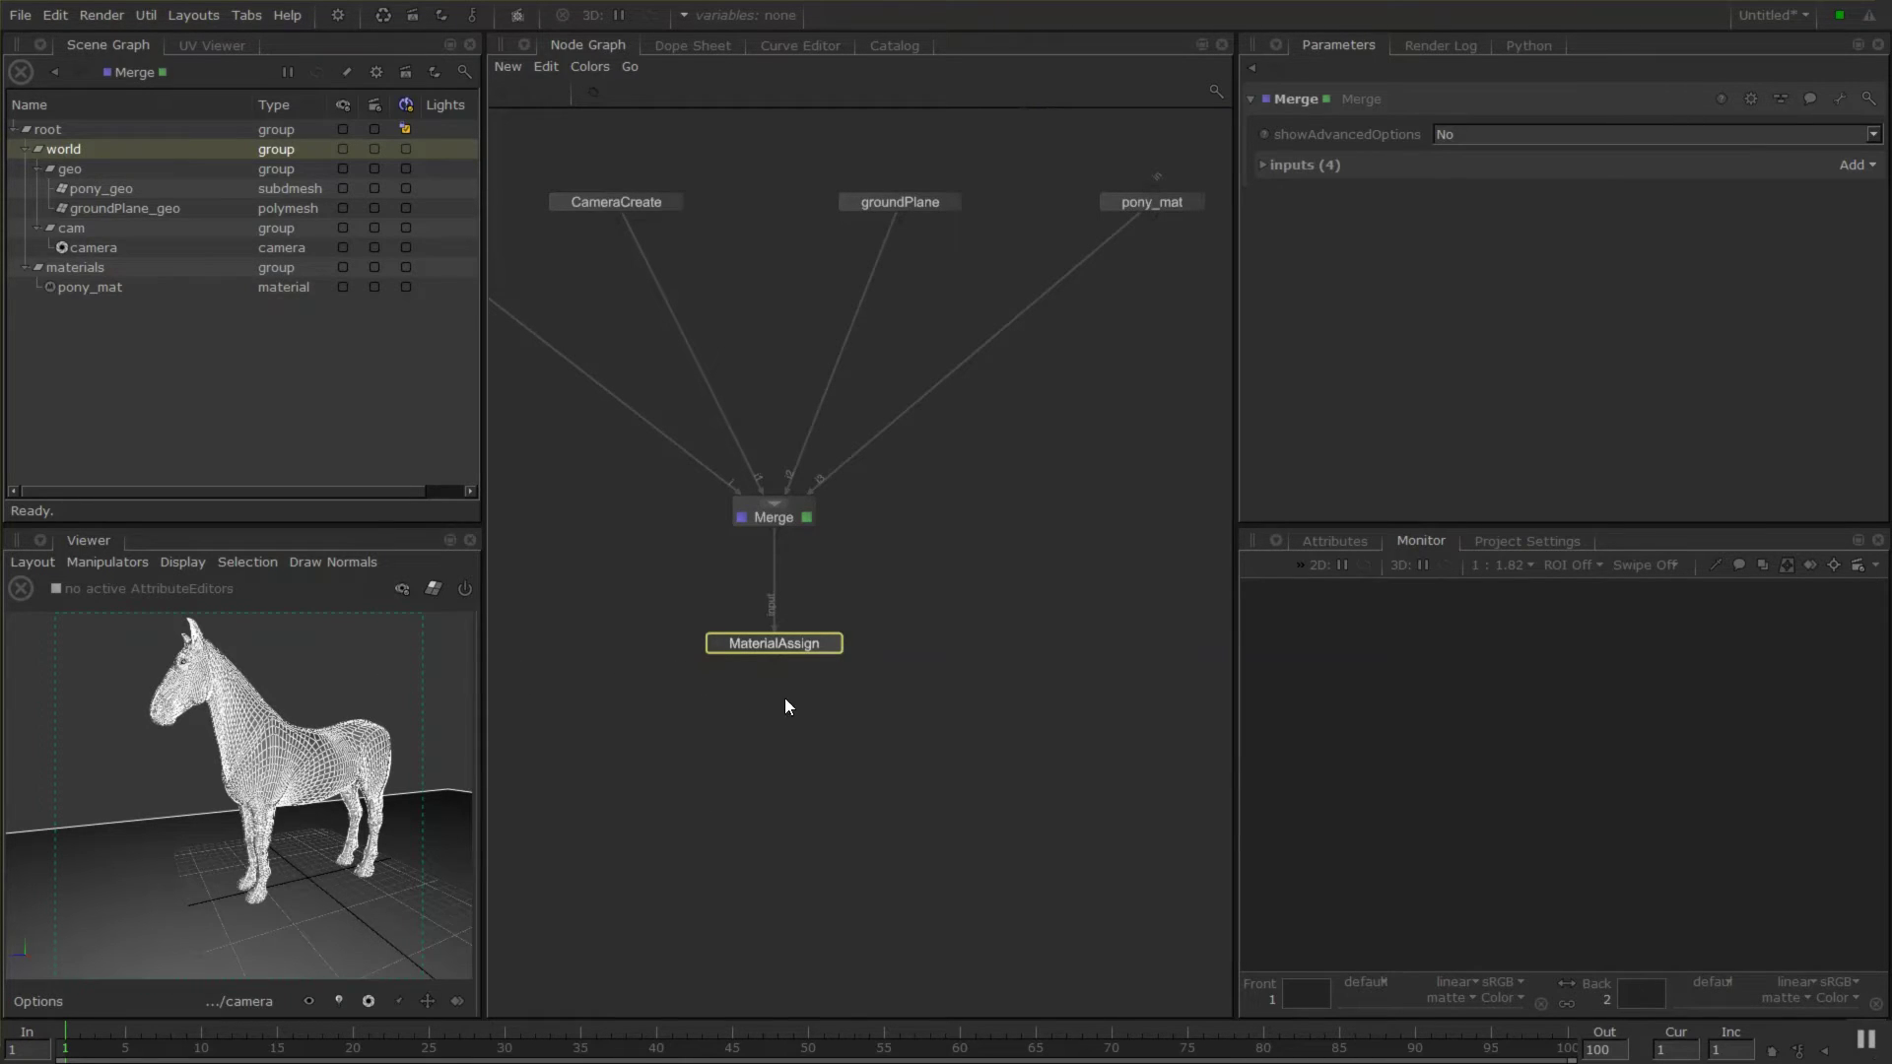
Open the MaterialAssign node's parameters and rename the node to pony_ma.
drag(802, 646, 796, 692)
click(832, 690)
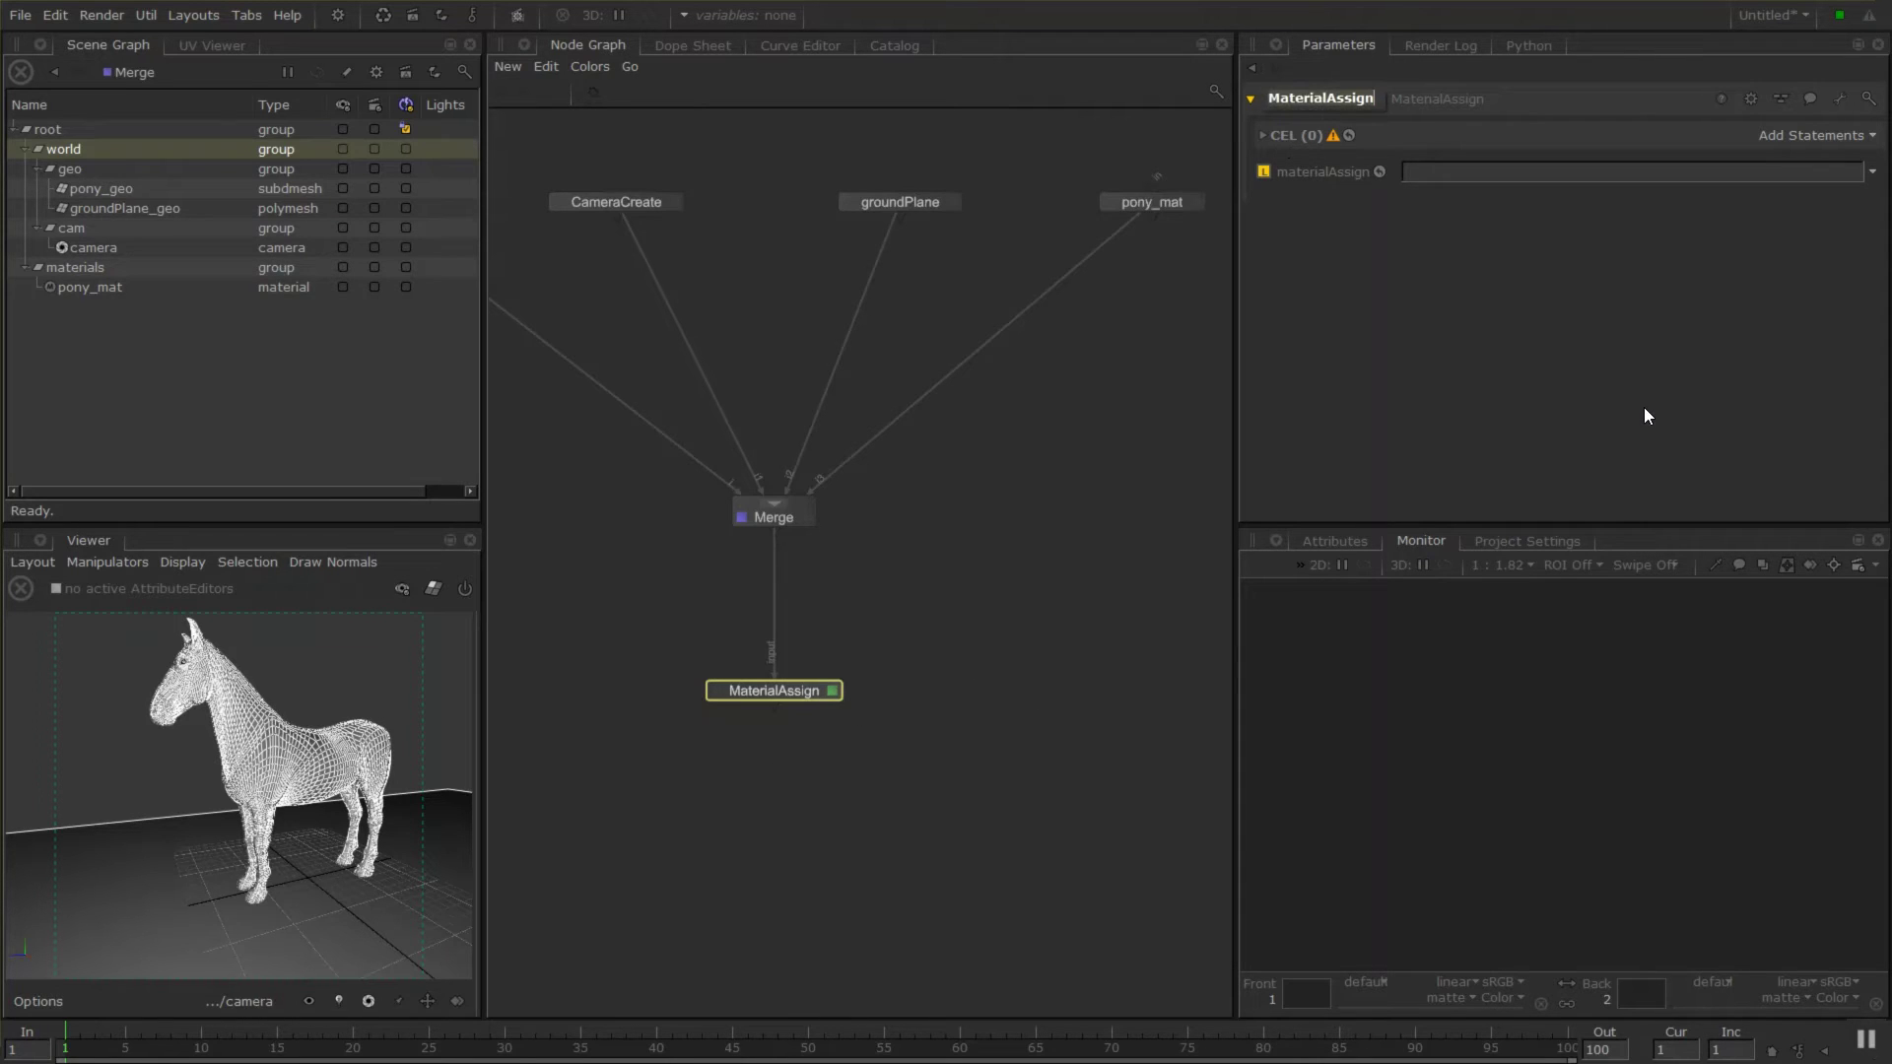
text(pony_ma)
key(Return)
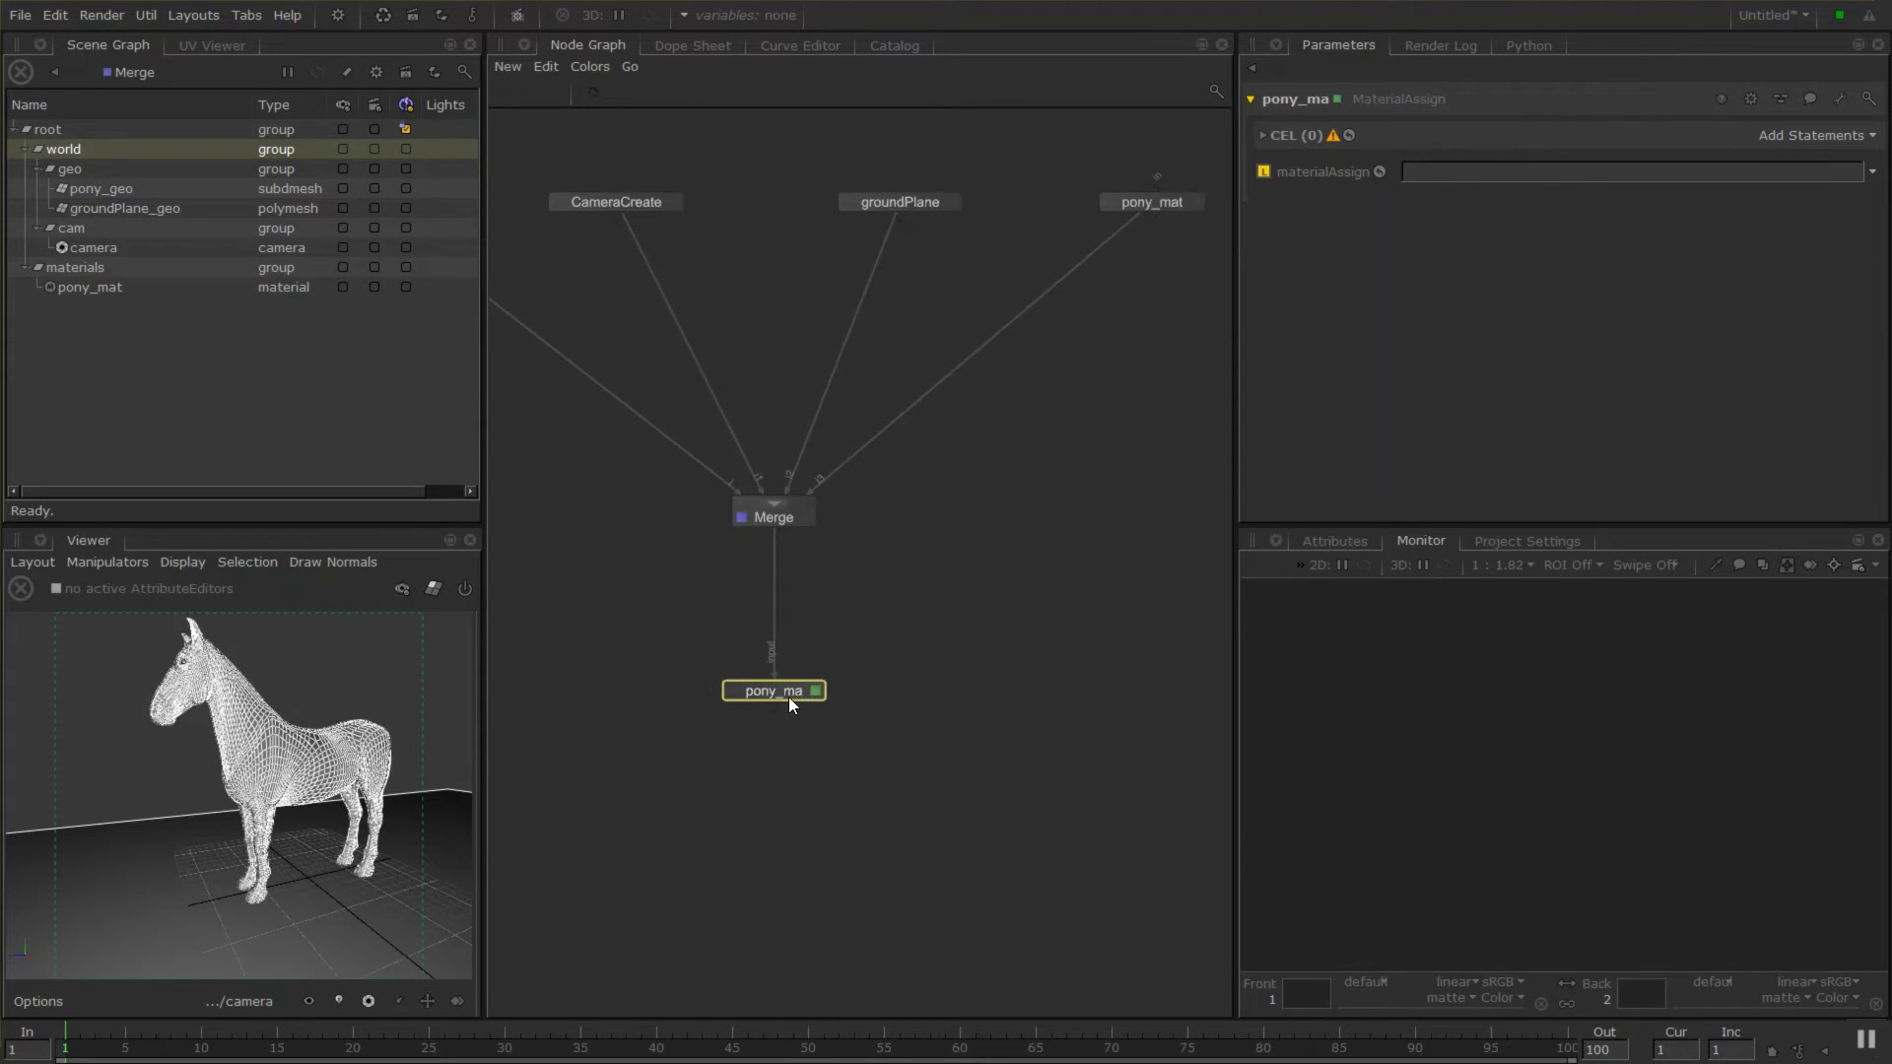
Move the pony_ma node closer below Merge and make it the viewed node for the scene graph.
mouse_move(788, 696)
mouse_down()
mouse_move(800, 666)
mouse_move(788, 680)
mouse_up()
middle_drag(763, 754, 829, 692)
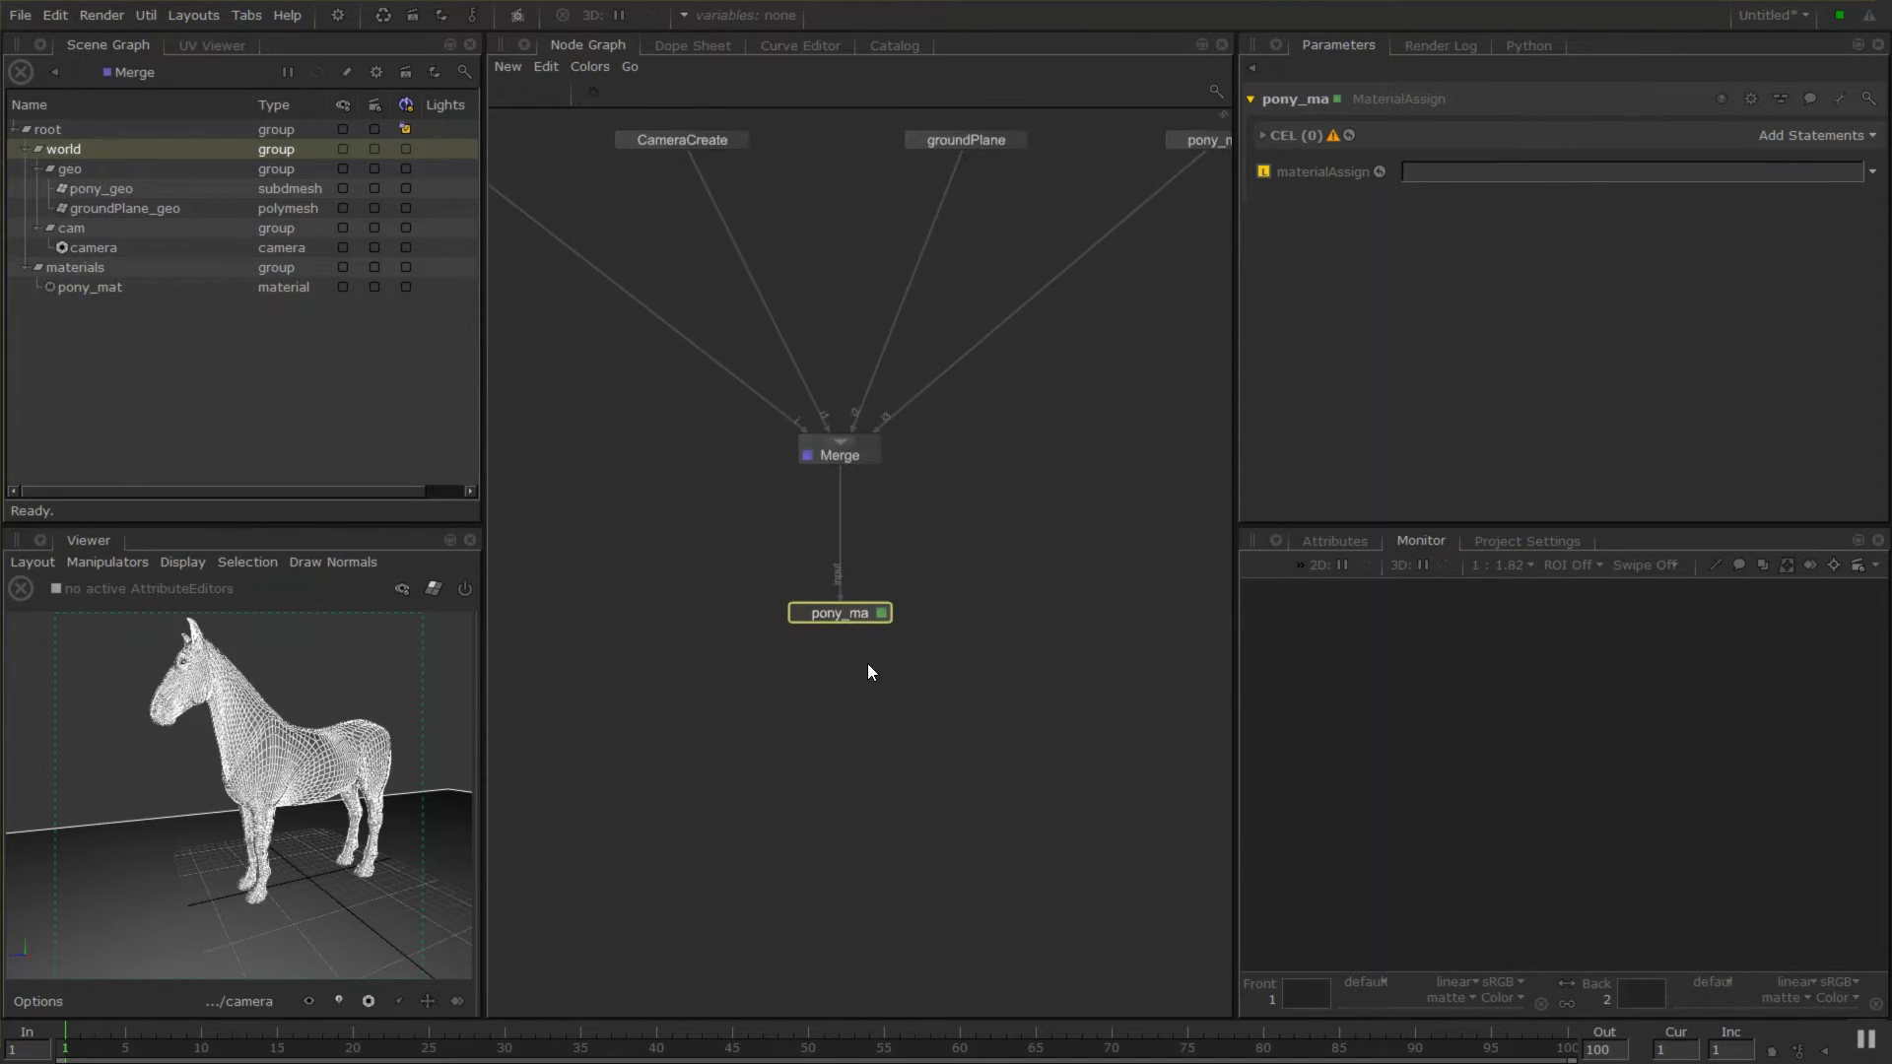
drag(854, 608, 856, 559)
scroll(936, 473, up, 4)
middle_drag(836, 690, 949, 673)
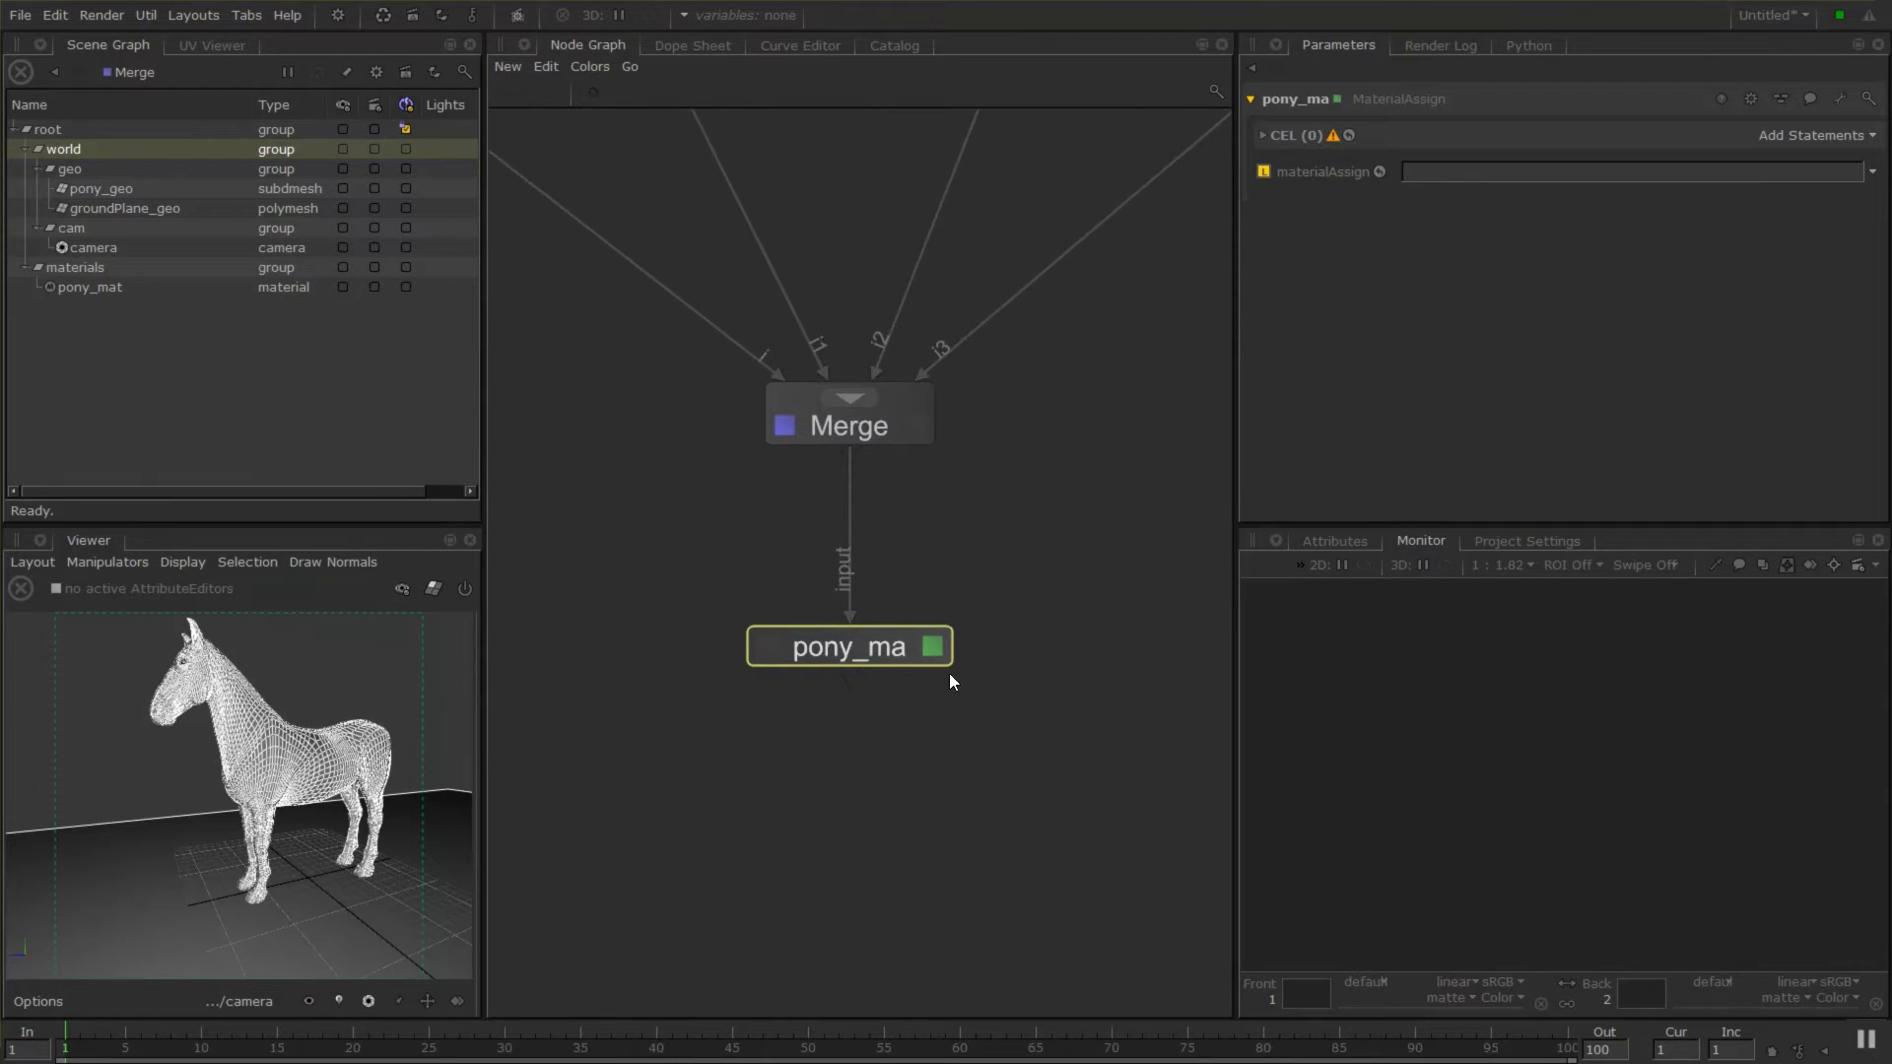
key(v)
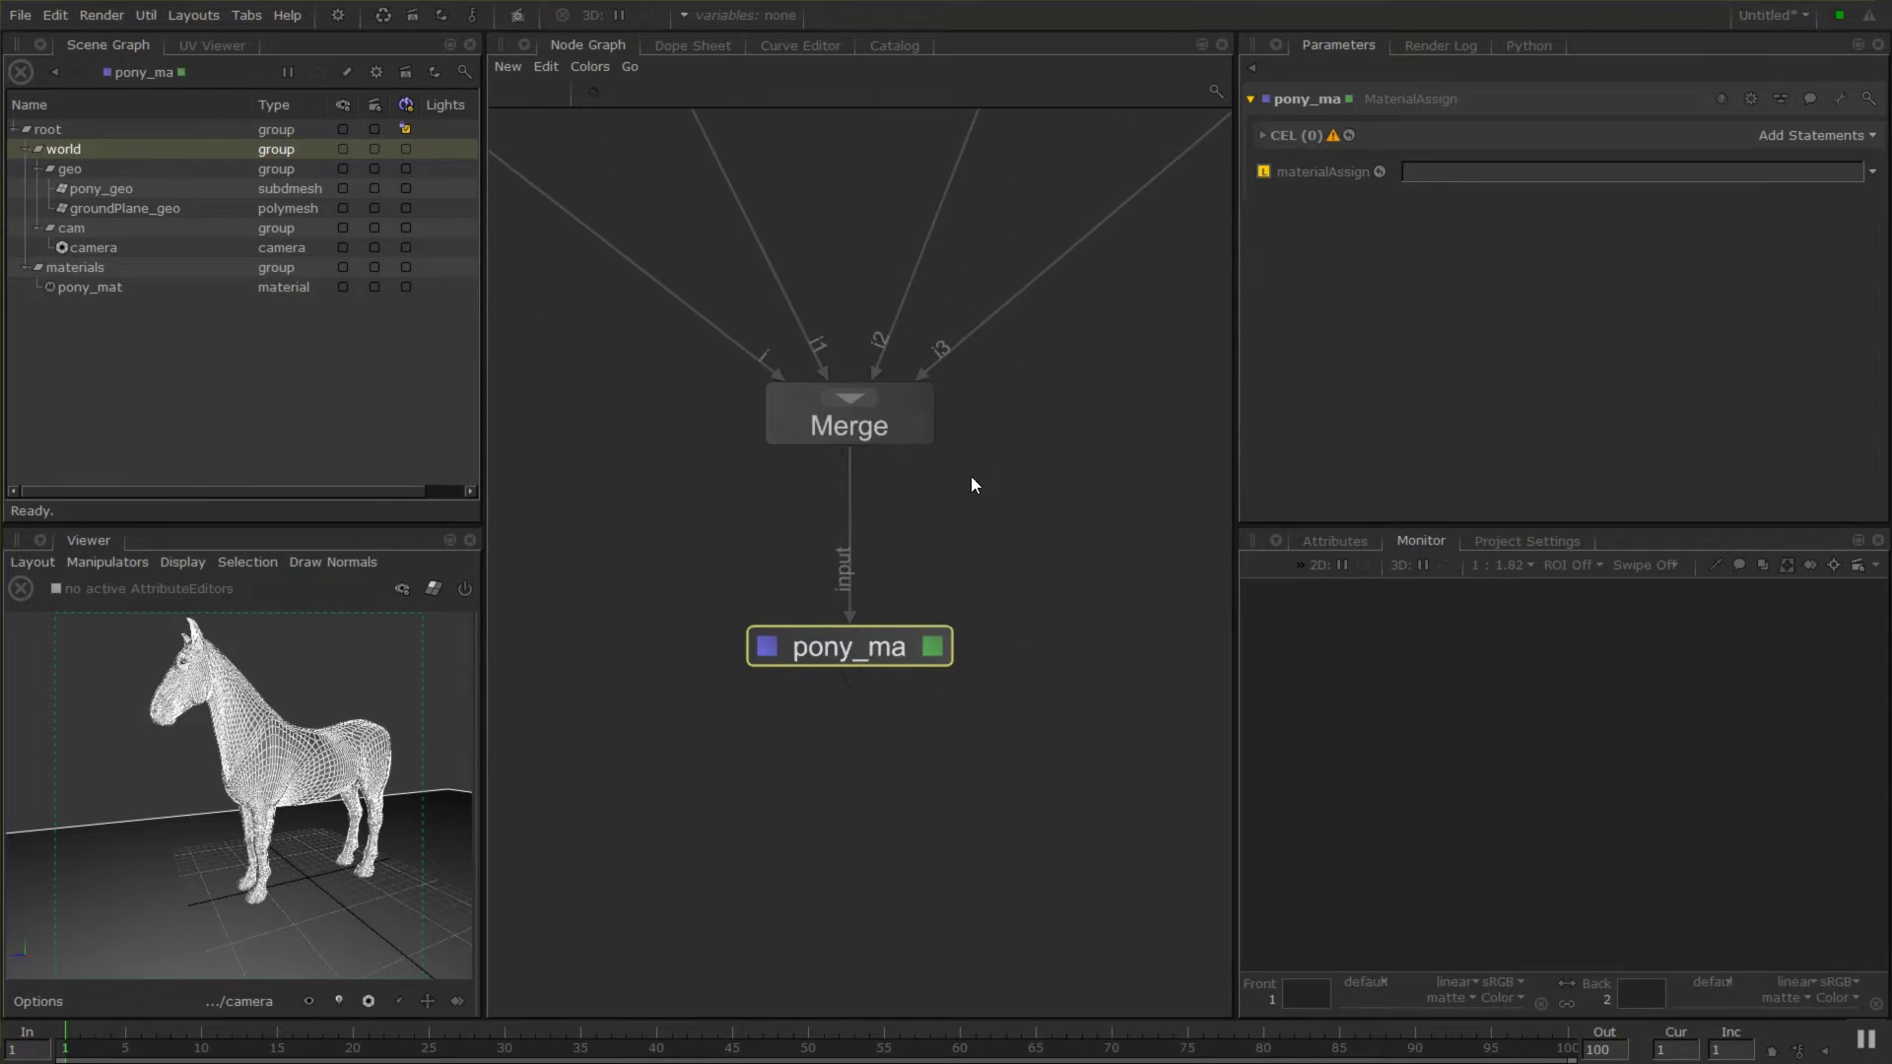
Add a Paths statement to pony_ma's CEL and fill it with the pony_geo location, /root/world/geo/pony_geo.
click(1285, 140)
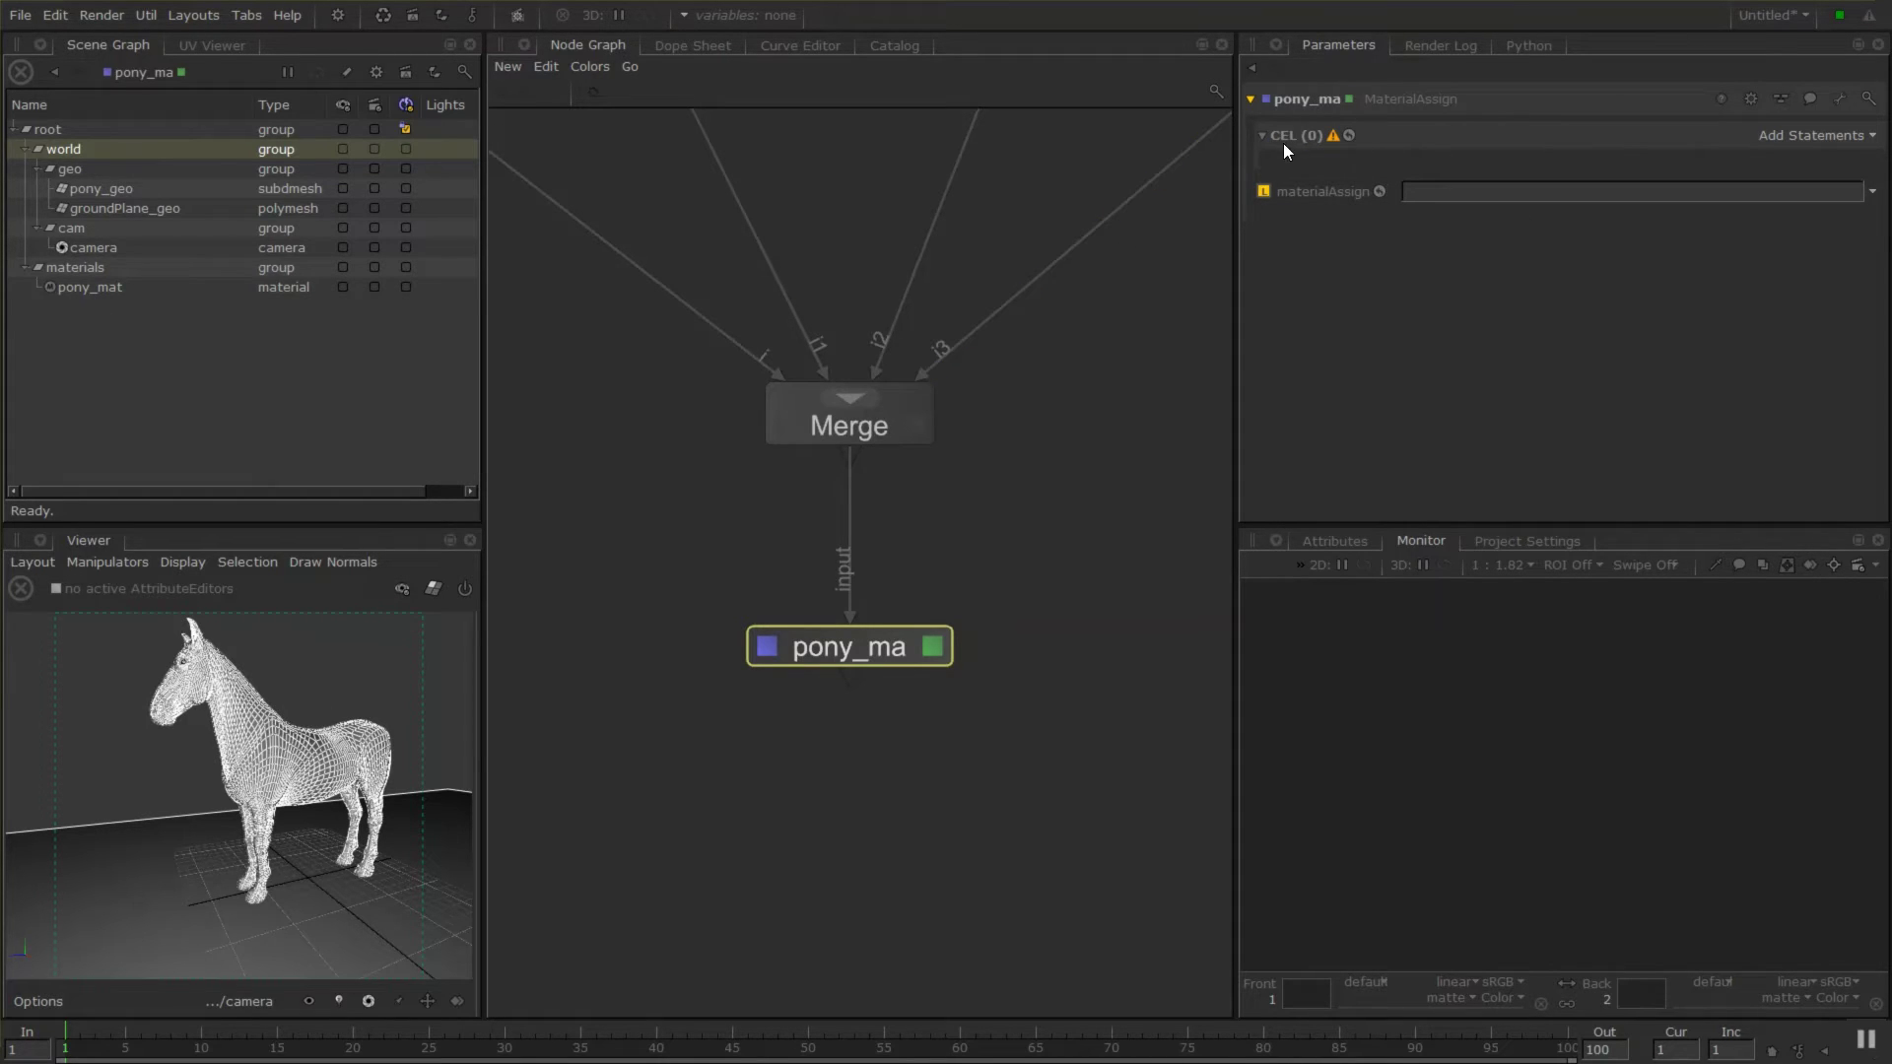
click(1820, 143)
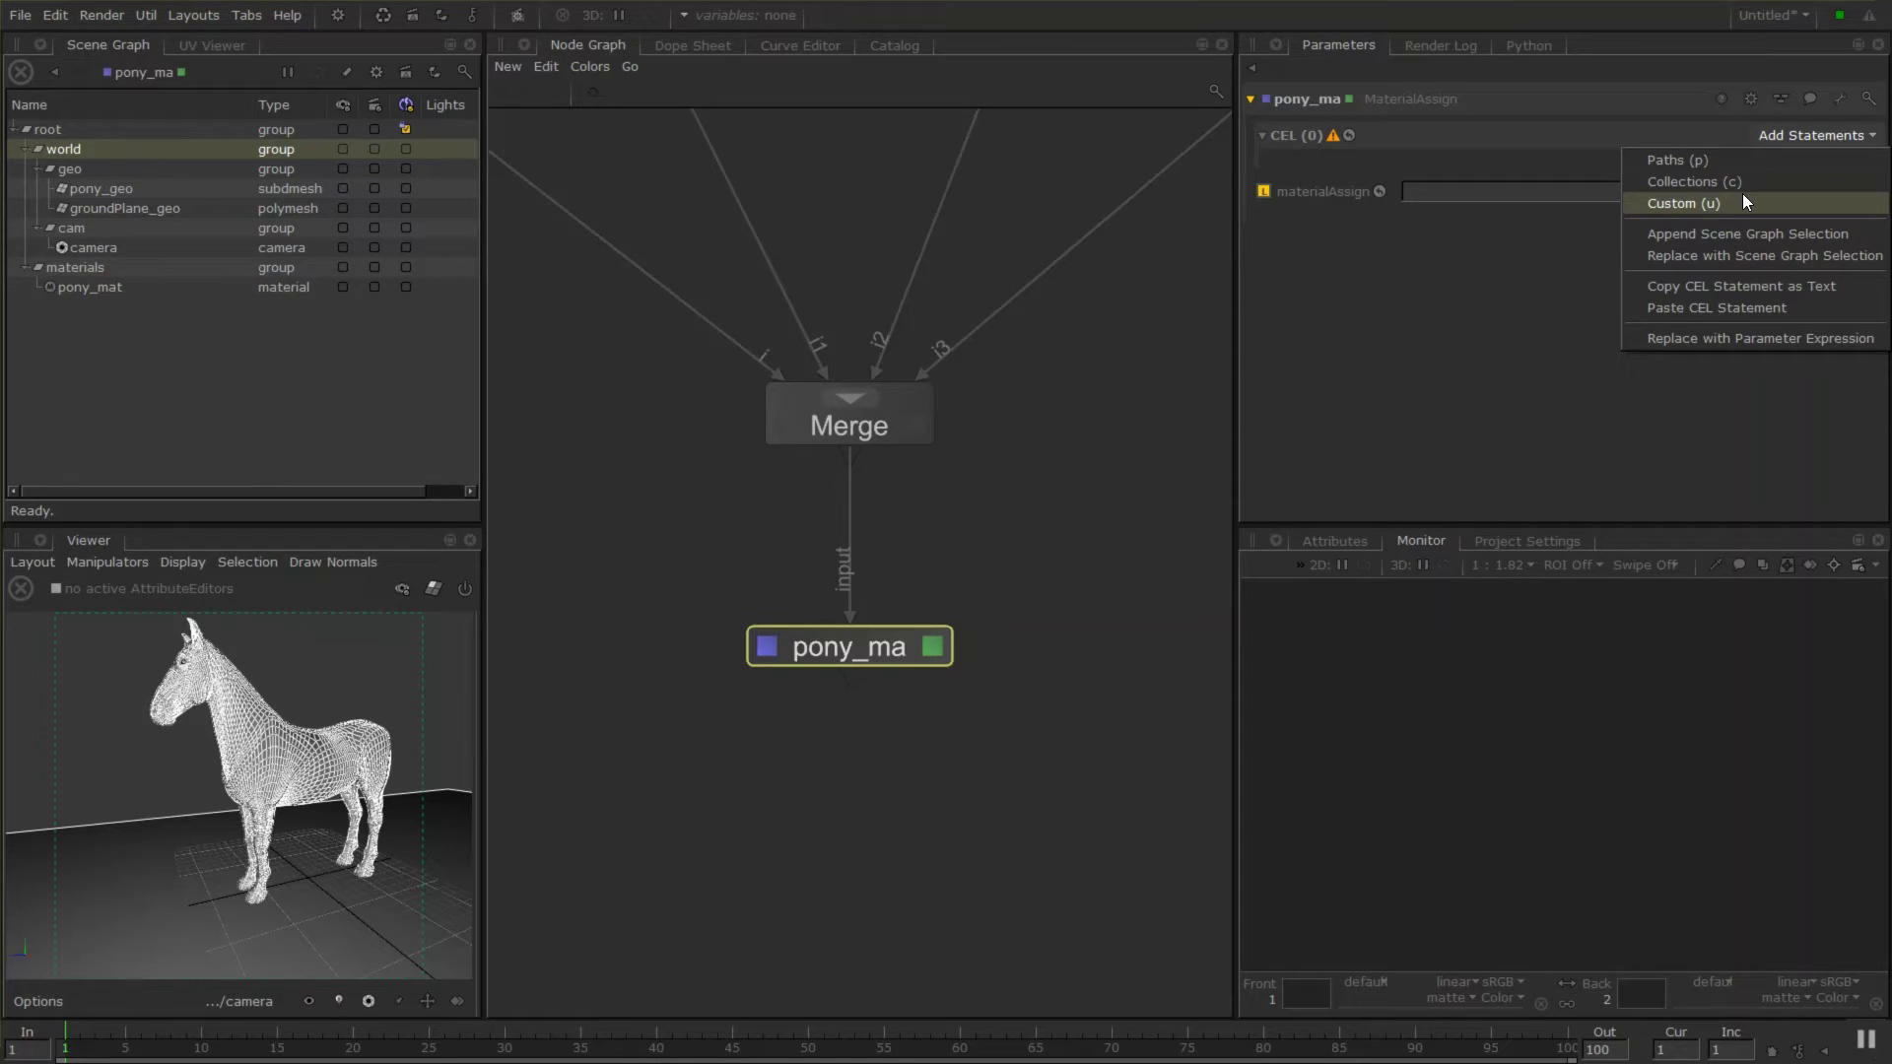
click(1733, 162)
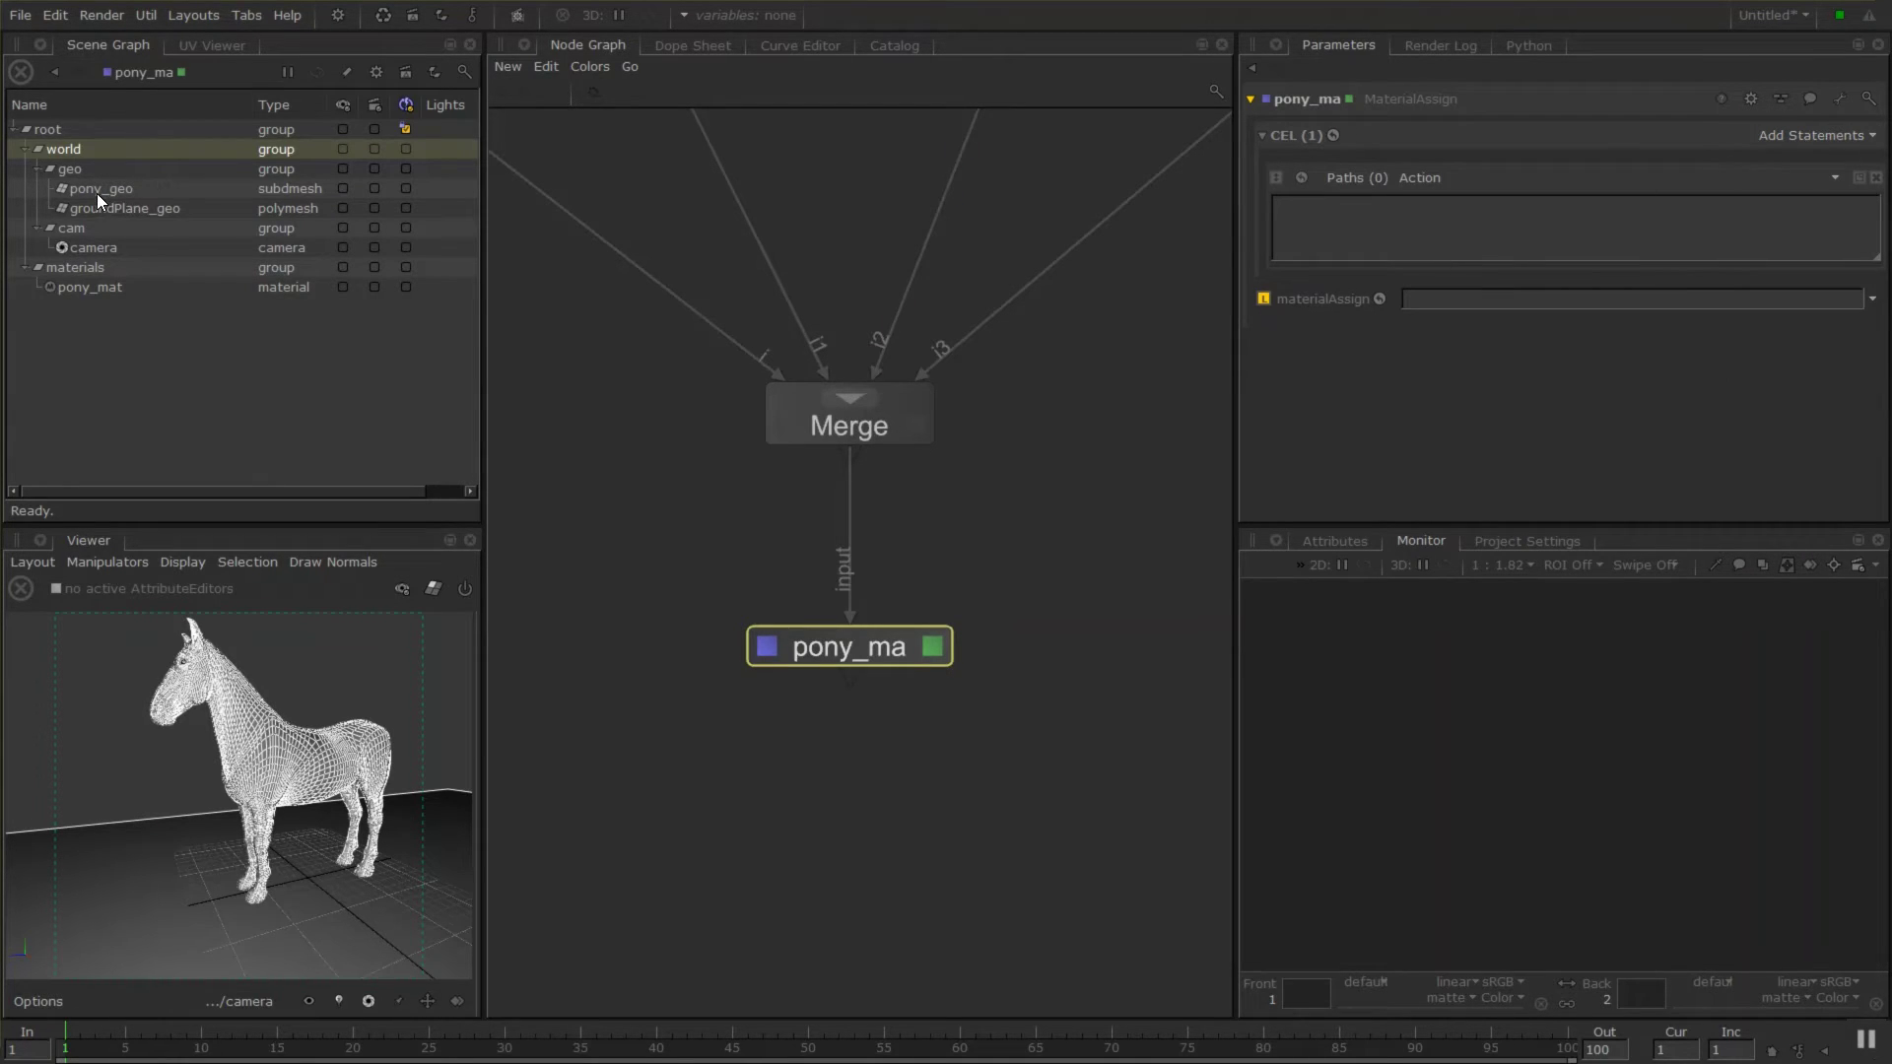
drag(96, 194, 103, 189)
drag(1240, 174, 1372, 220)
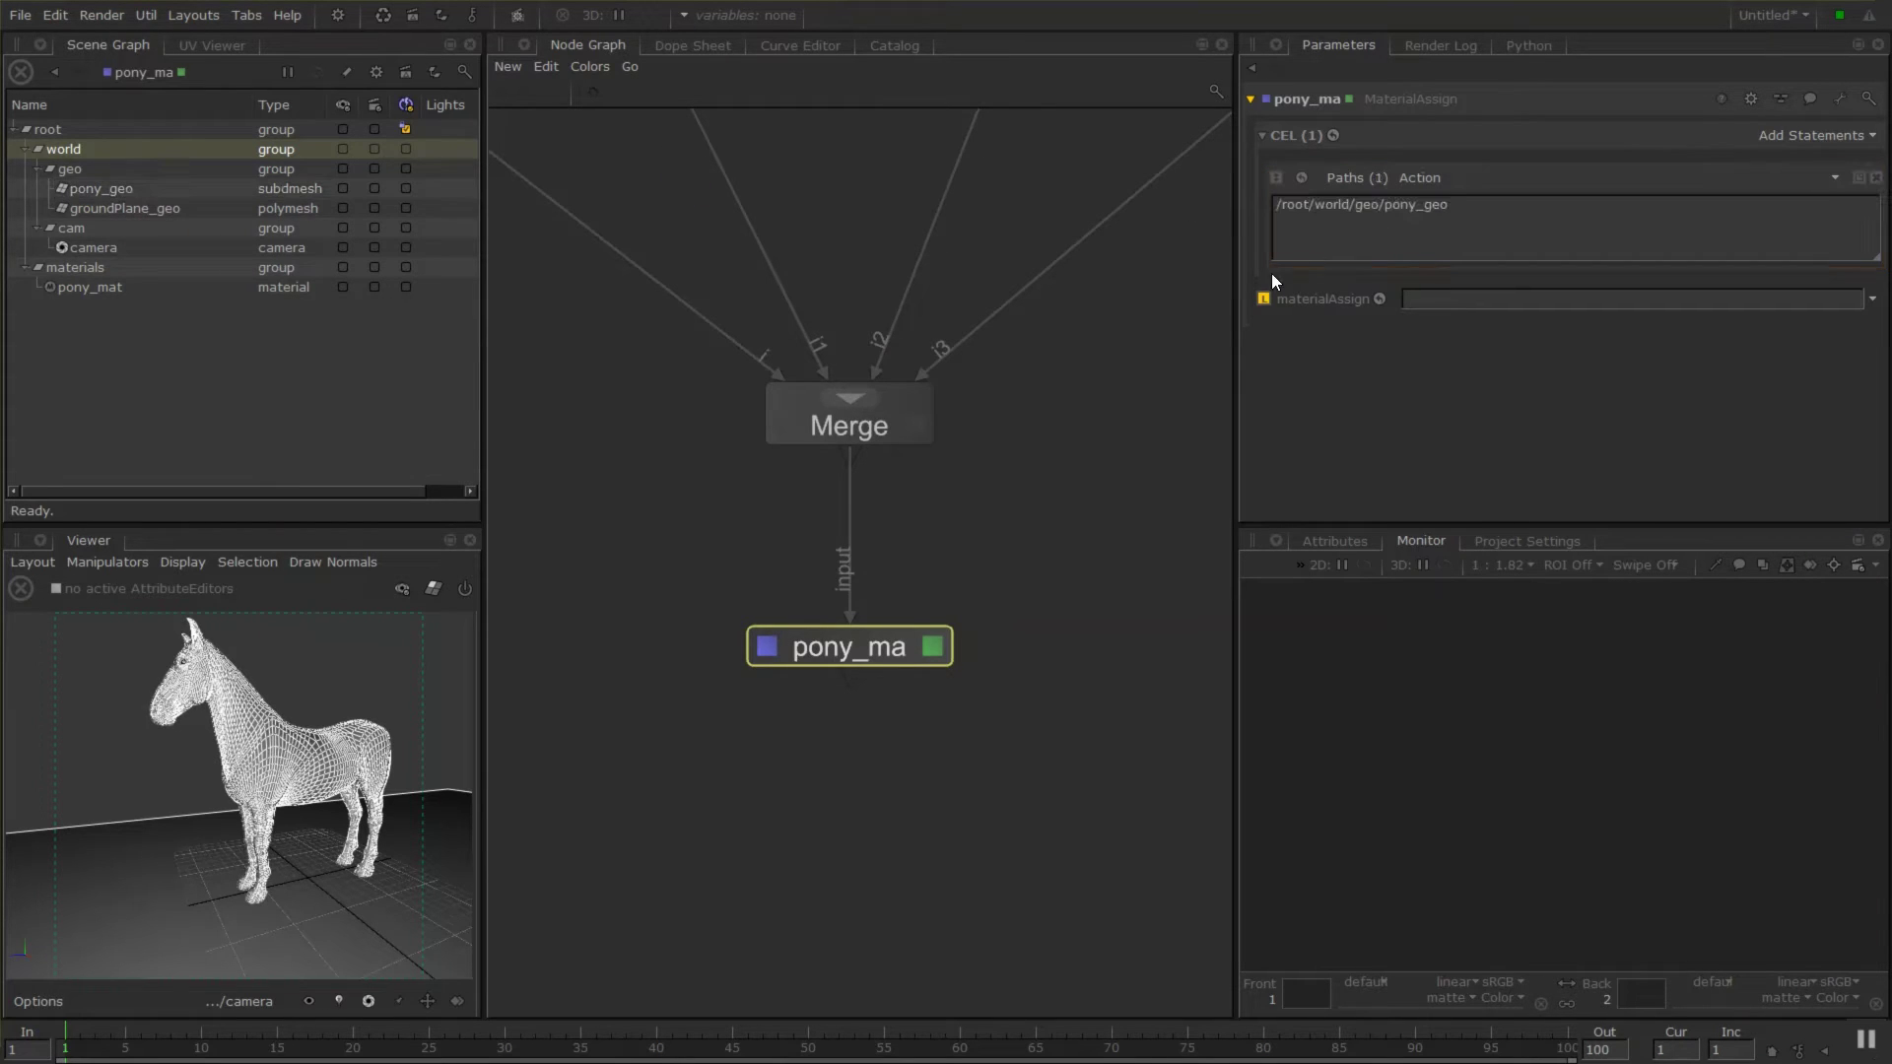
click(1425, 203)
Replace the Paths statement with a Custom CEL statement reading /root/world/geo//*pony*.
click(1784, 137)
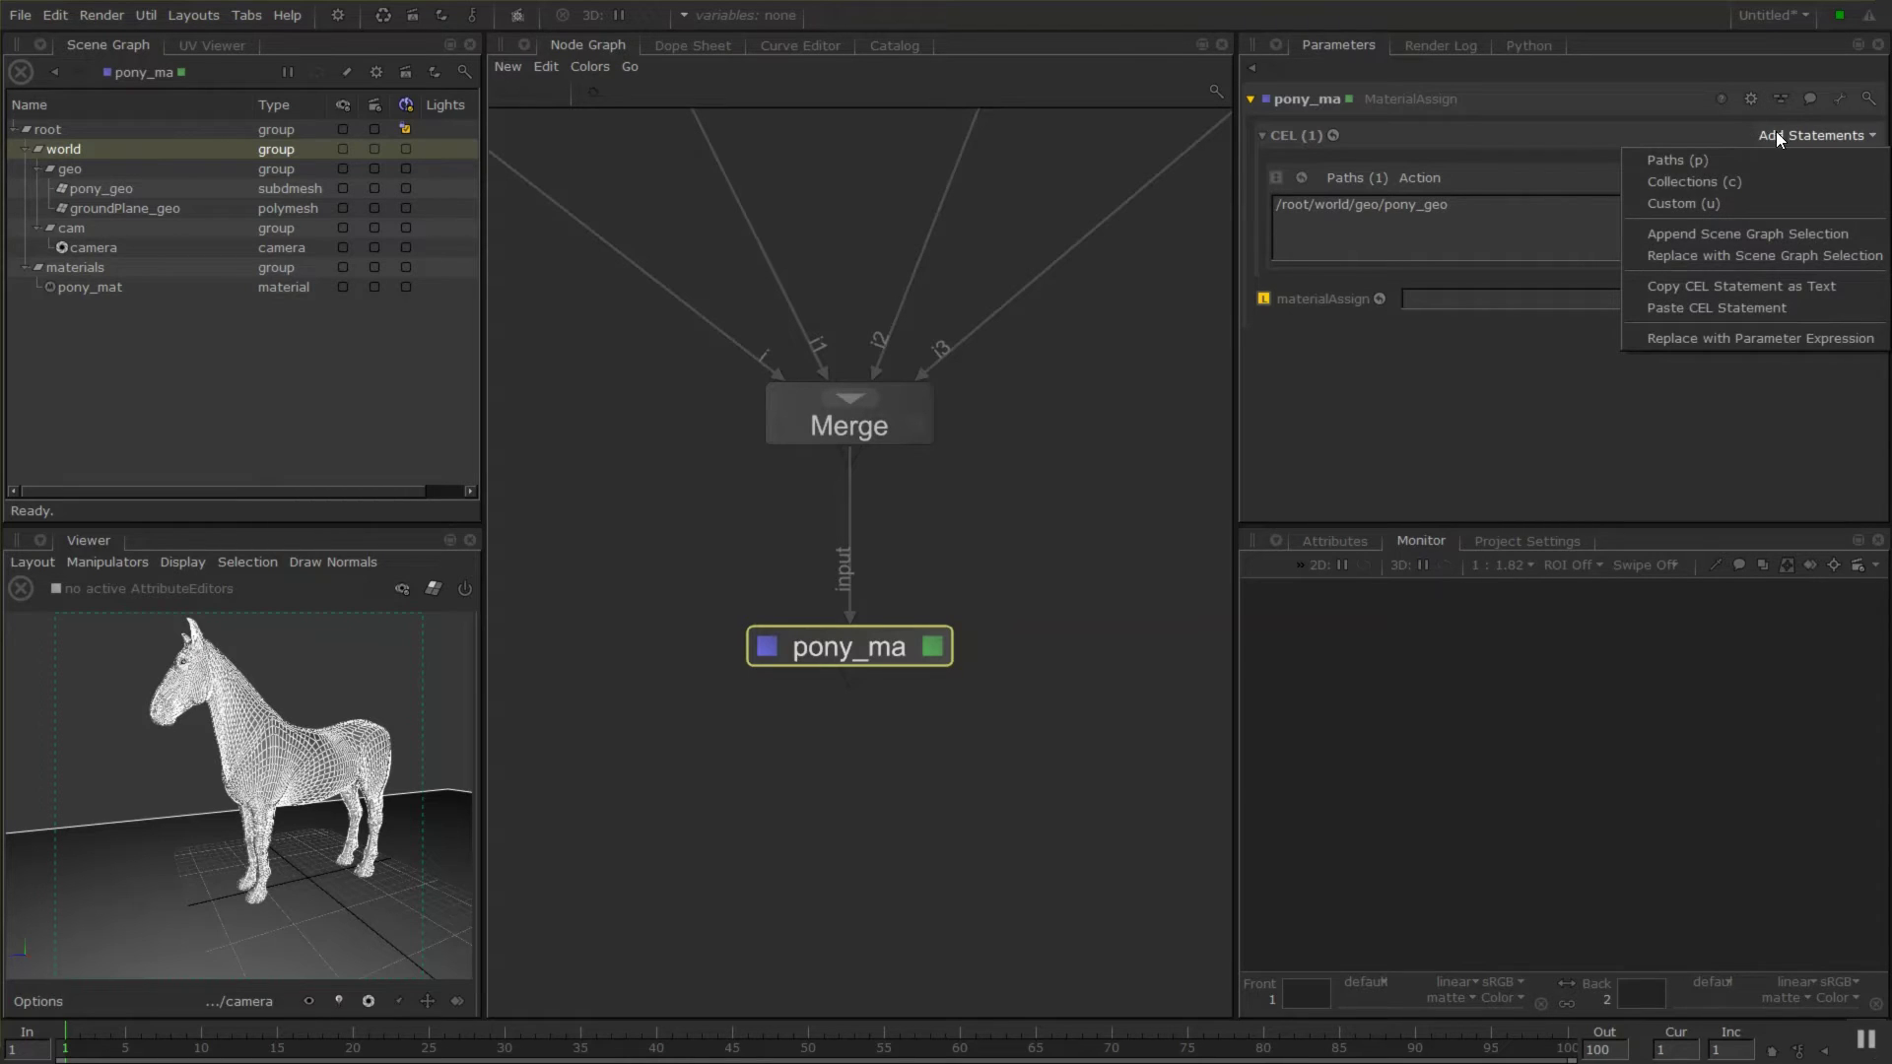
click(1702, 204)
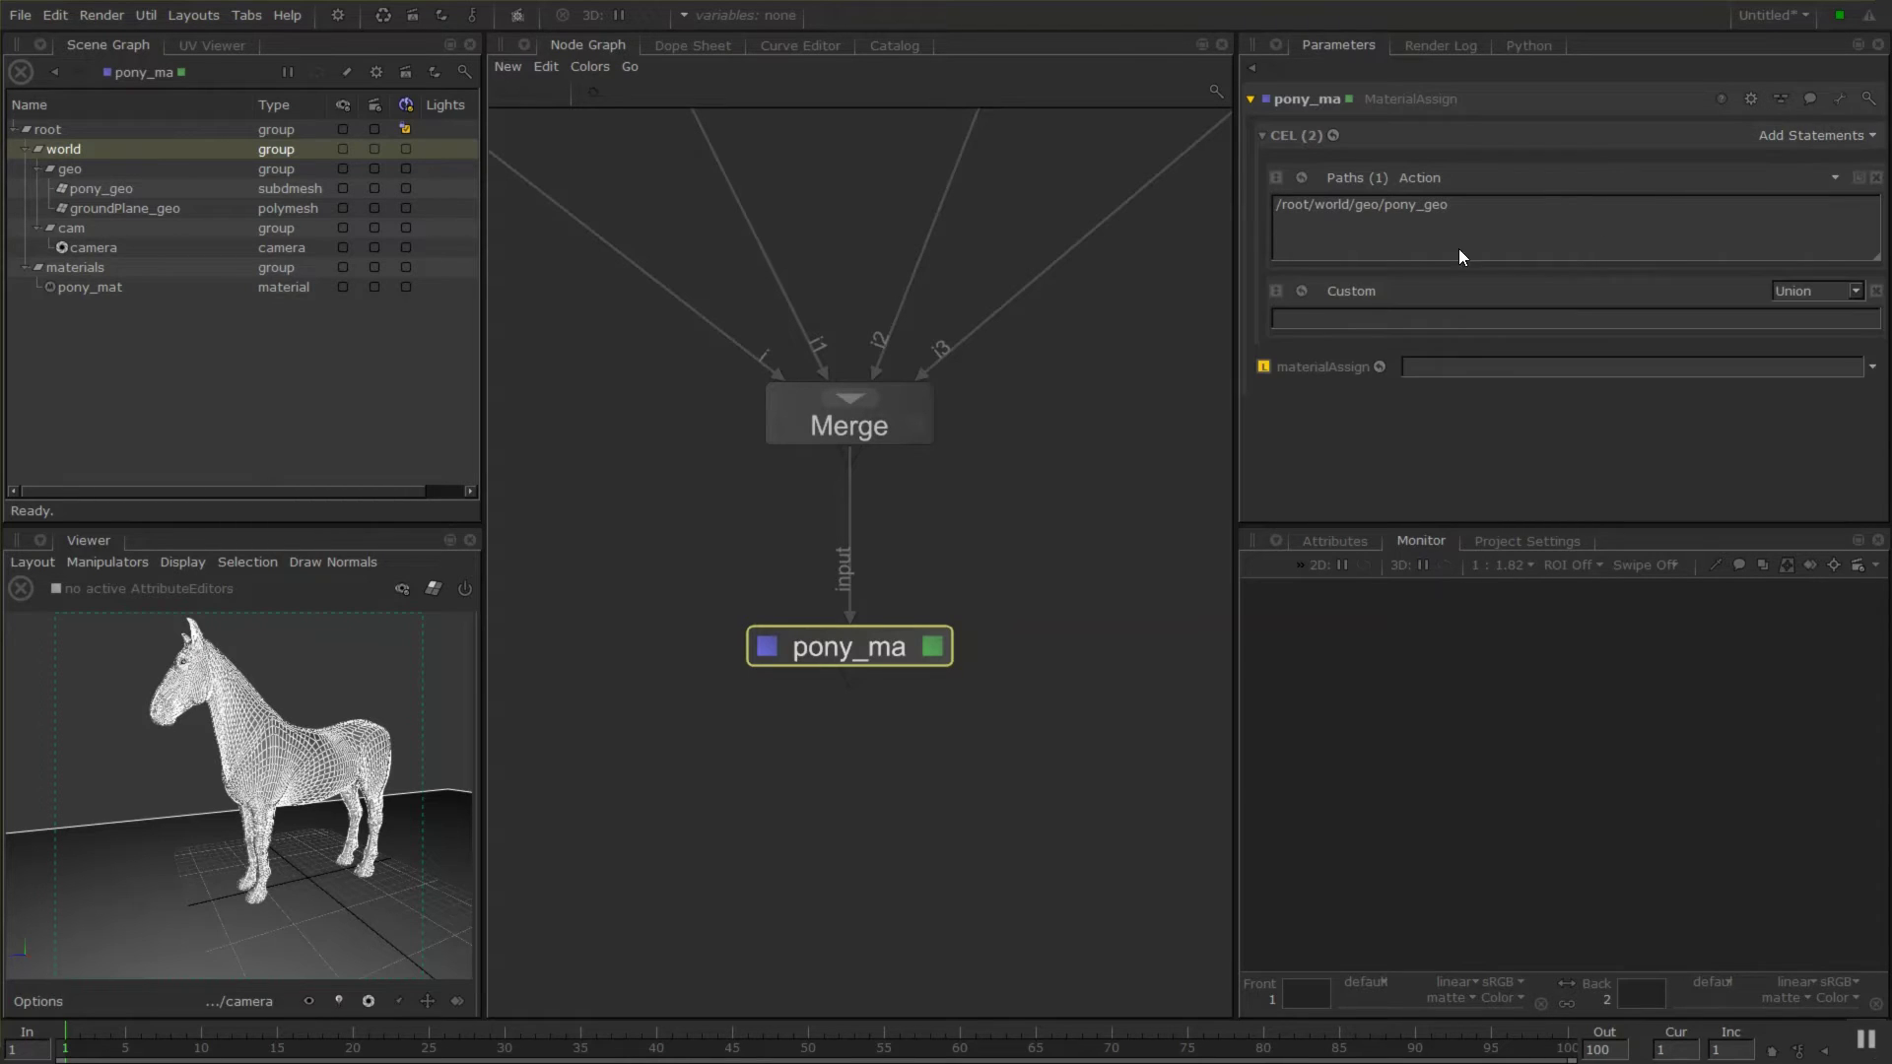
click(1875, 178)
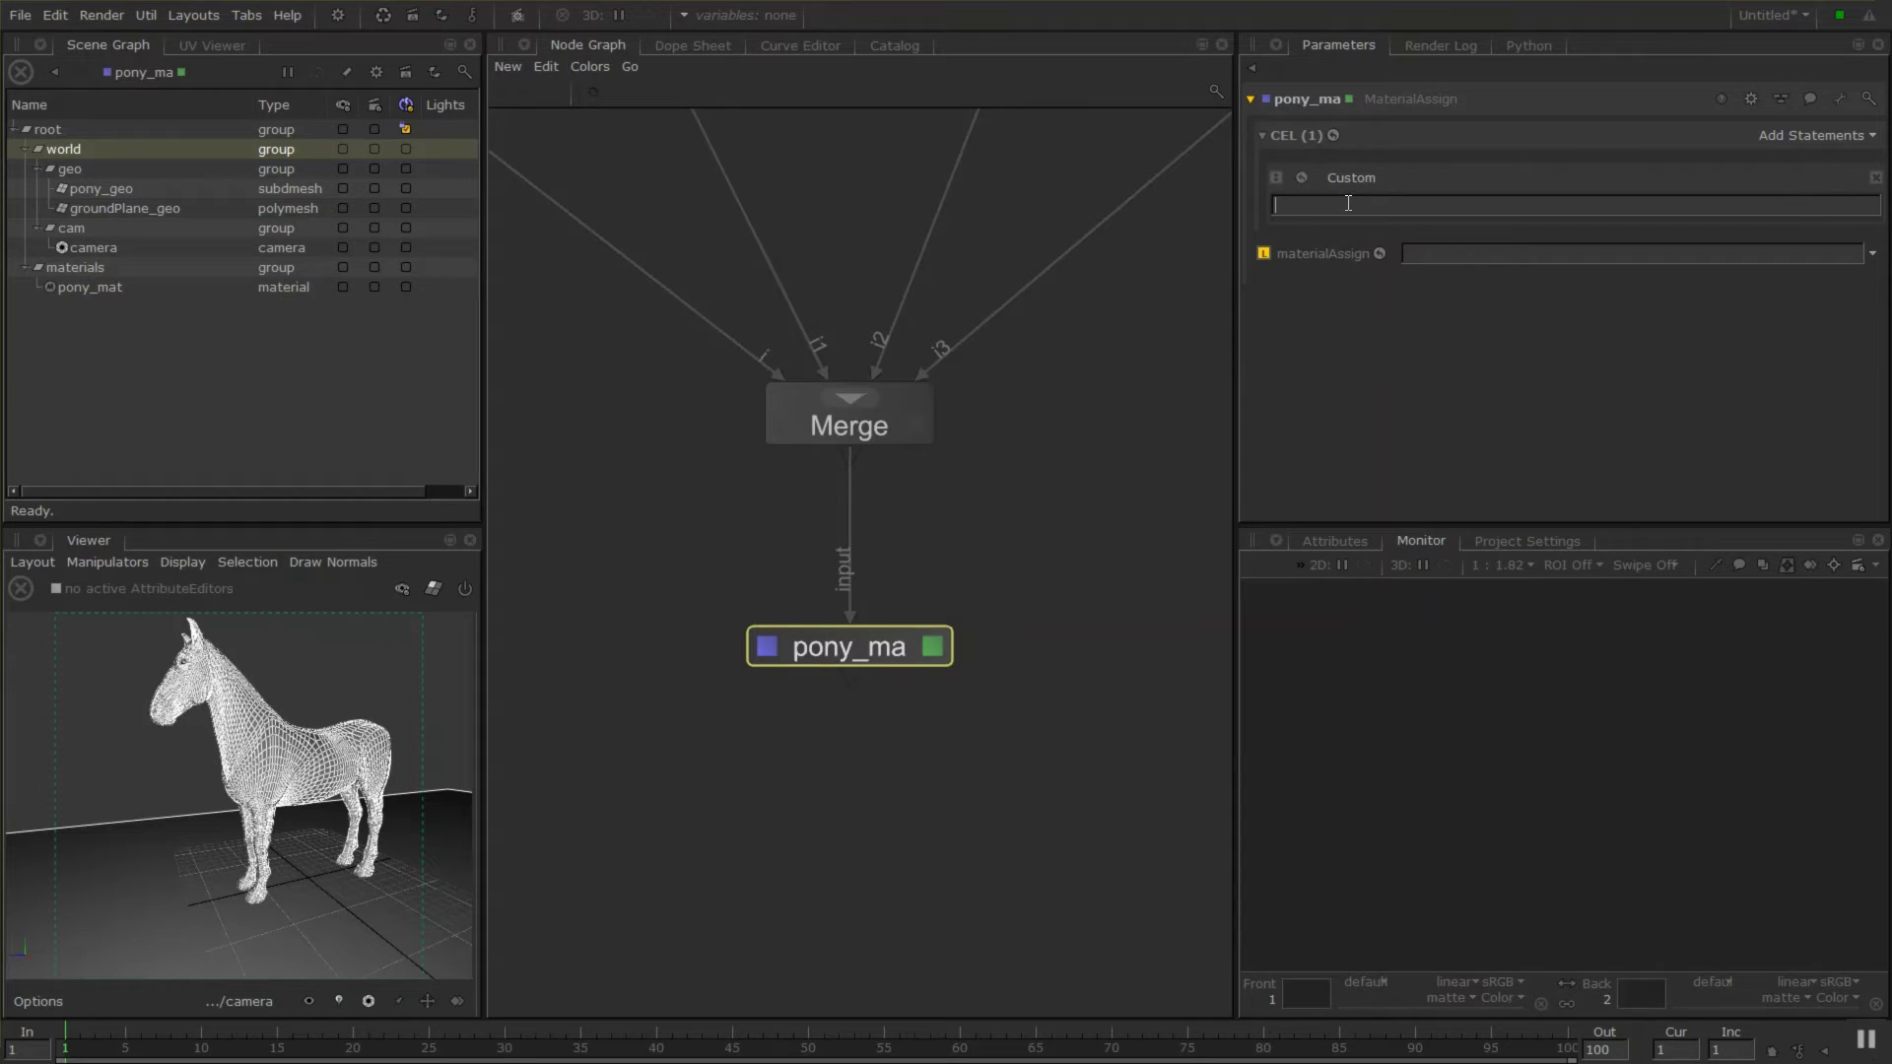
click(85, 172)
drag(84, 171, 1325, 207)
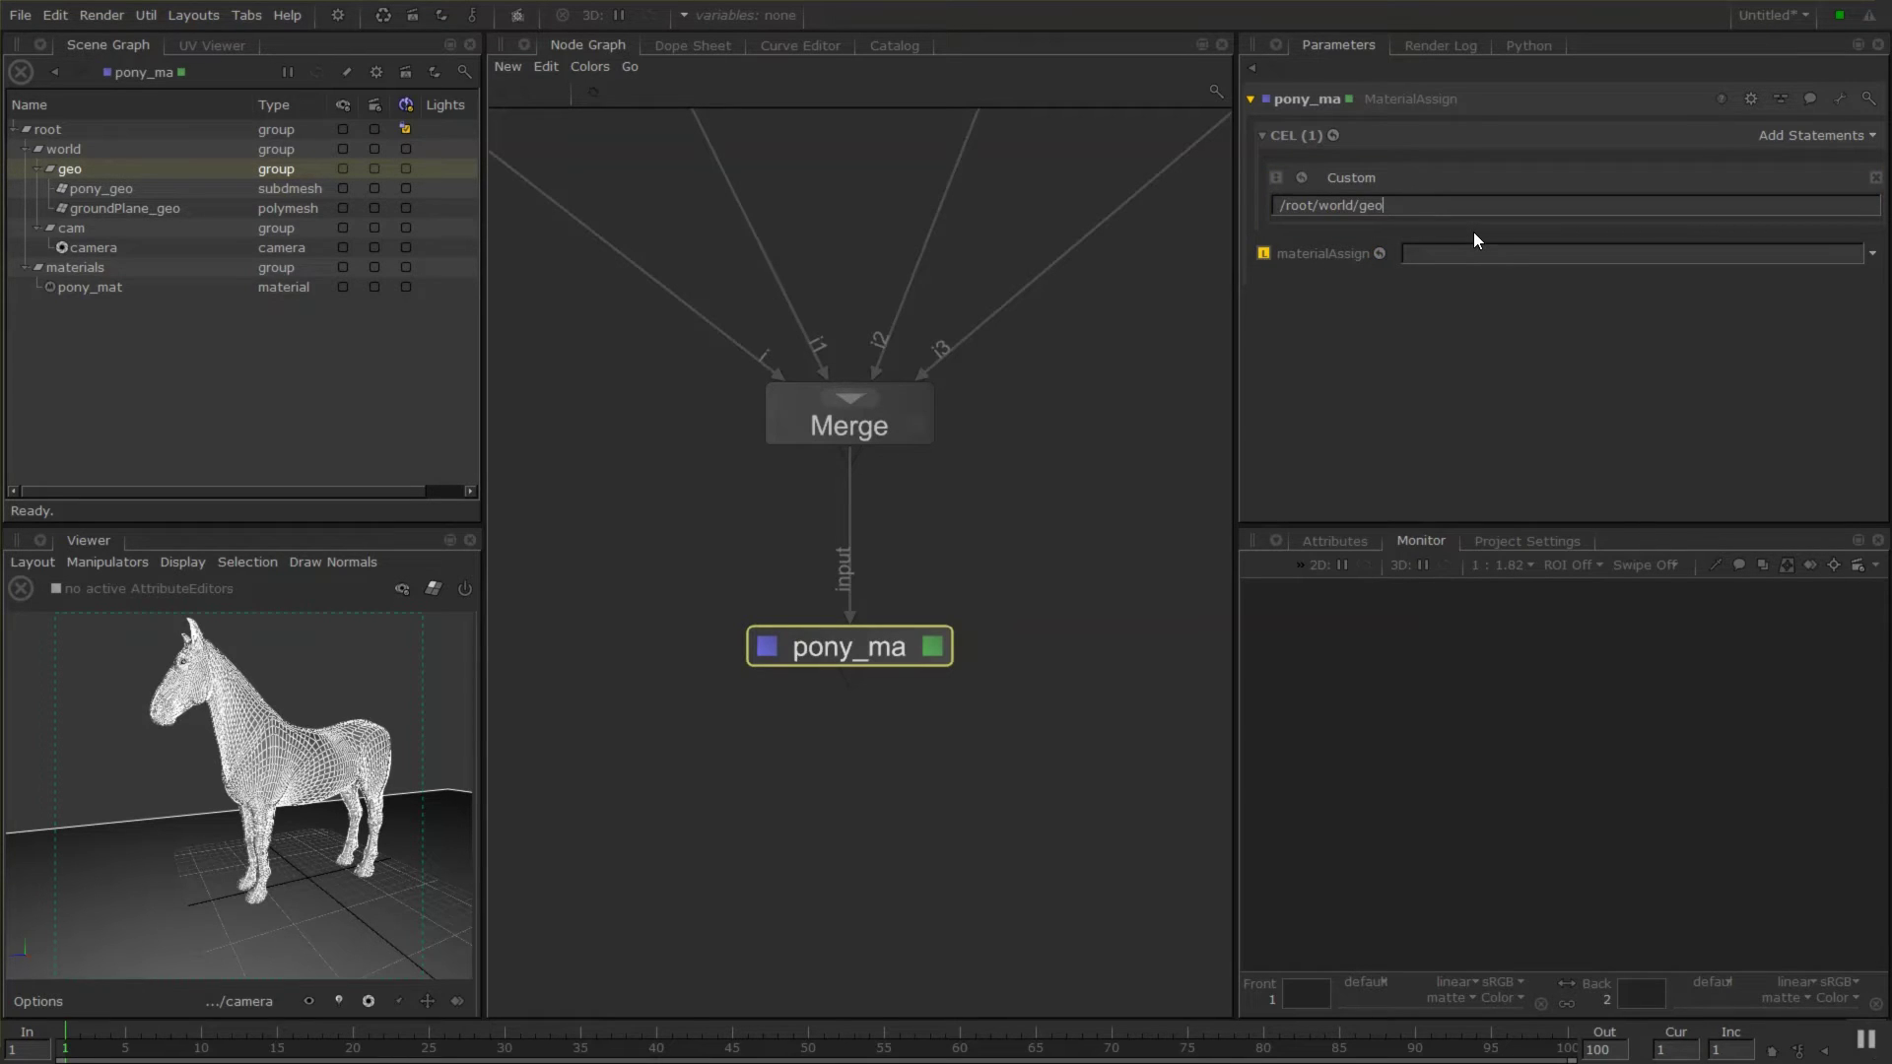
text(//*pony*)
drag(1382, 209, 1452, 215)
click(180, 174)
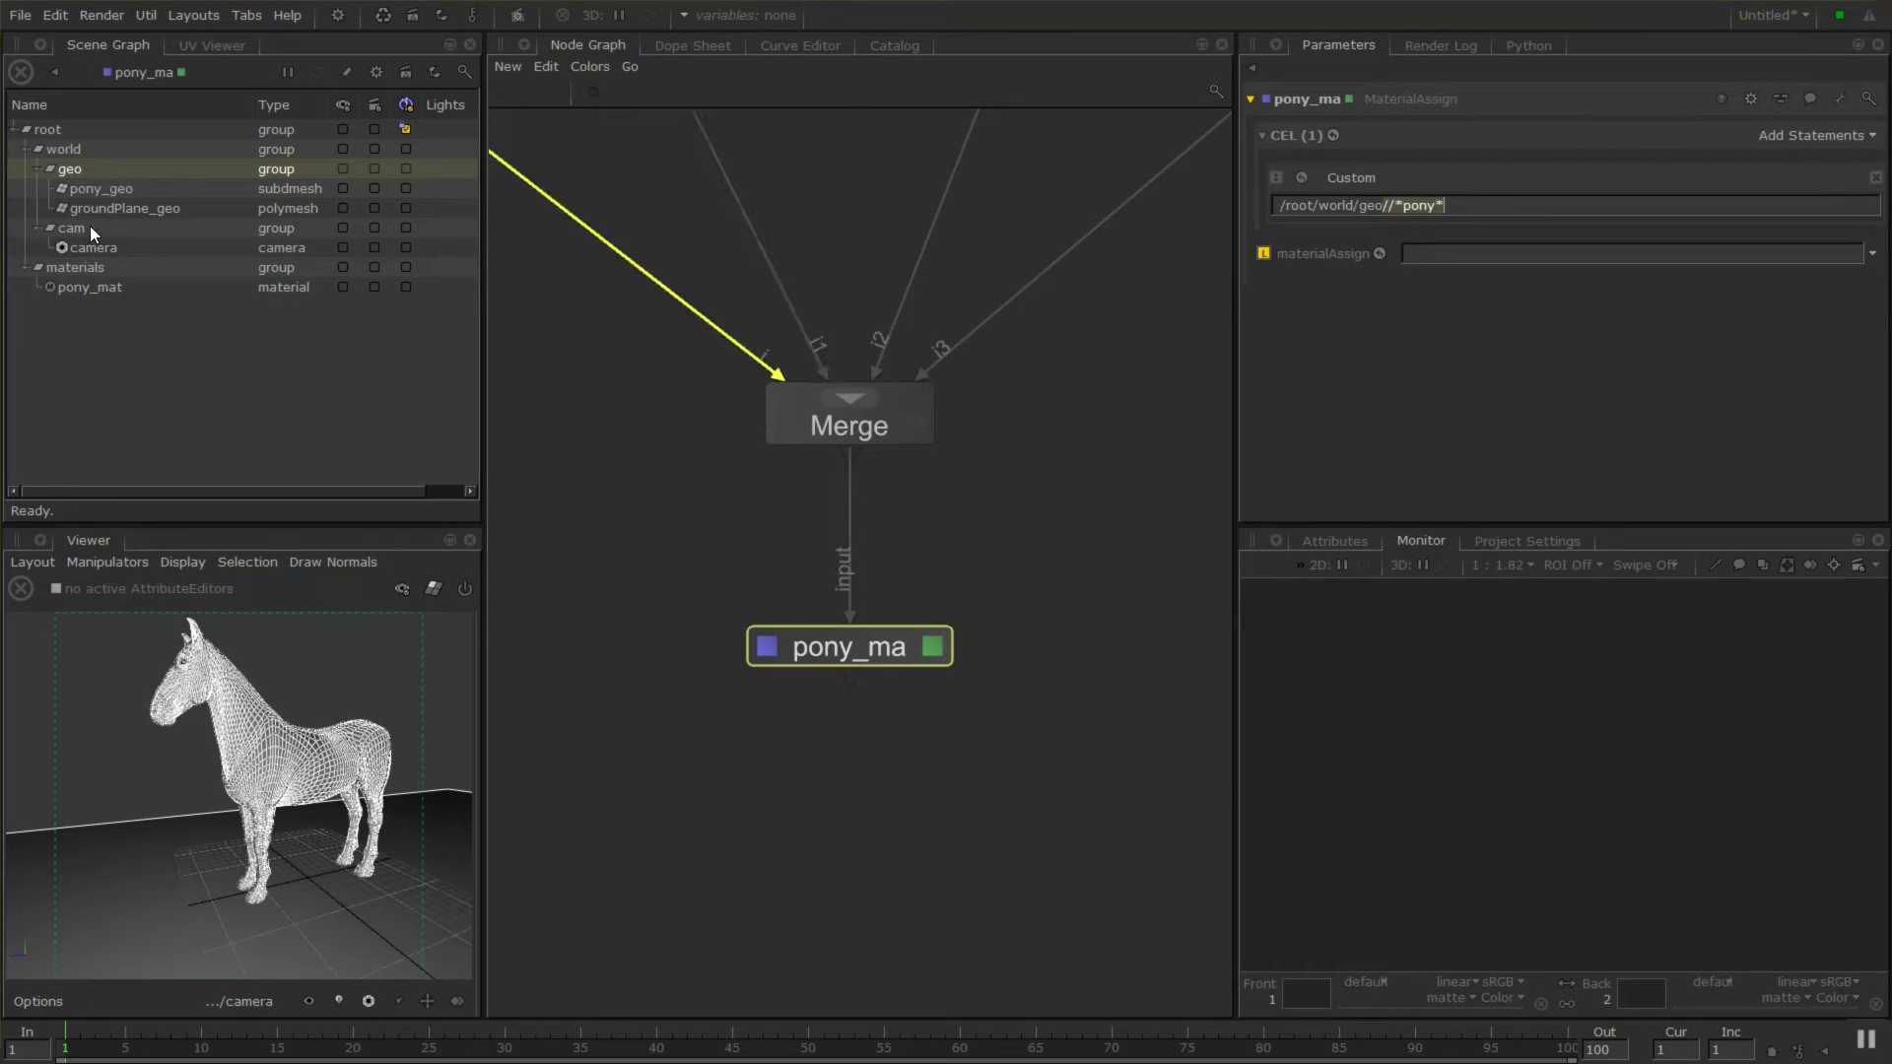
drag(1454, 204, 1403, 206)
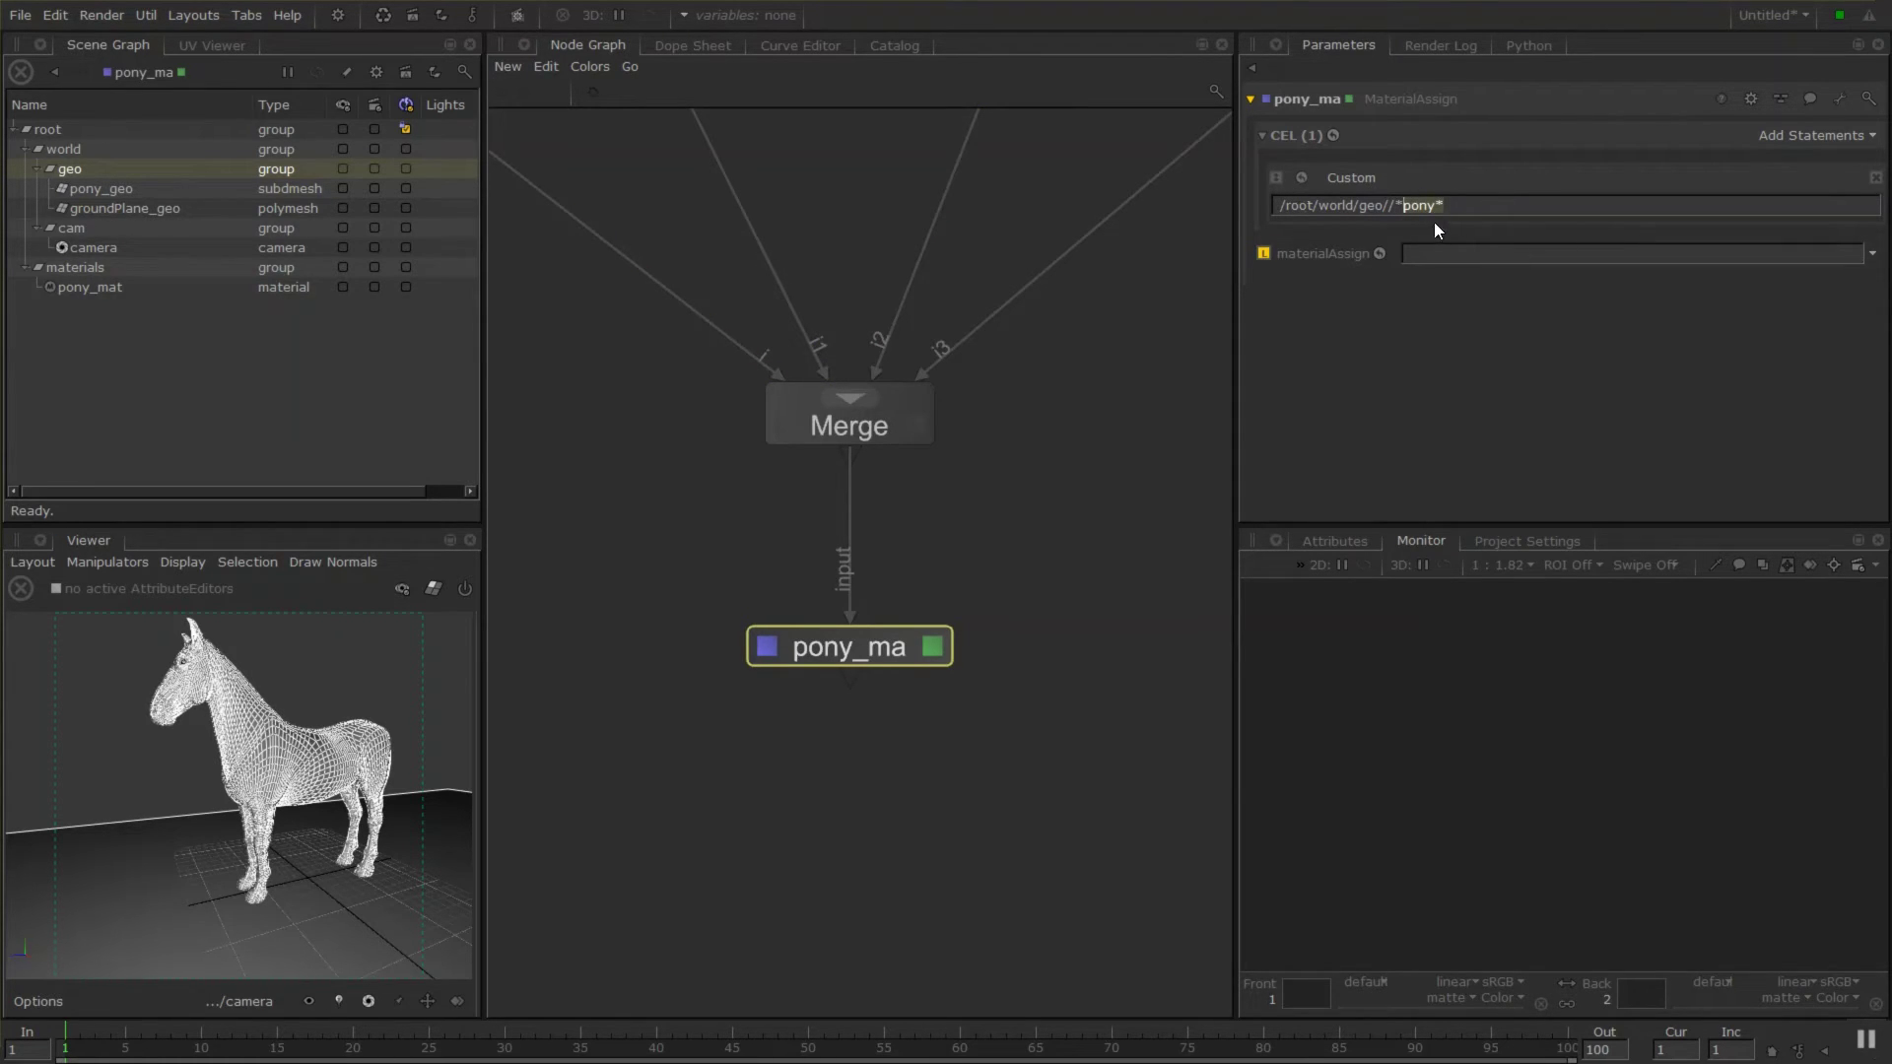
click(1490, 210)
triple_click(1475, 204)
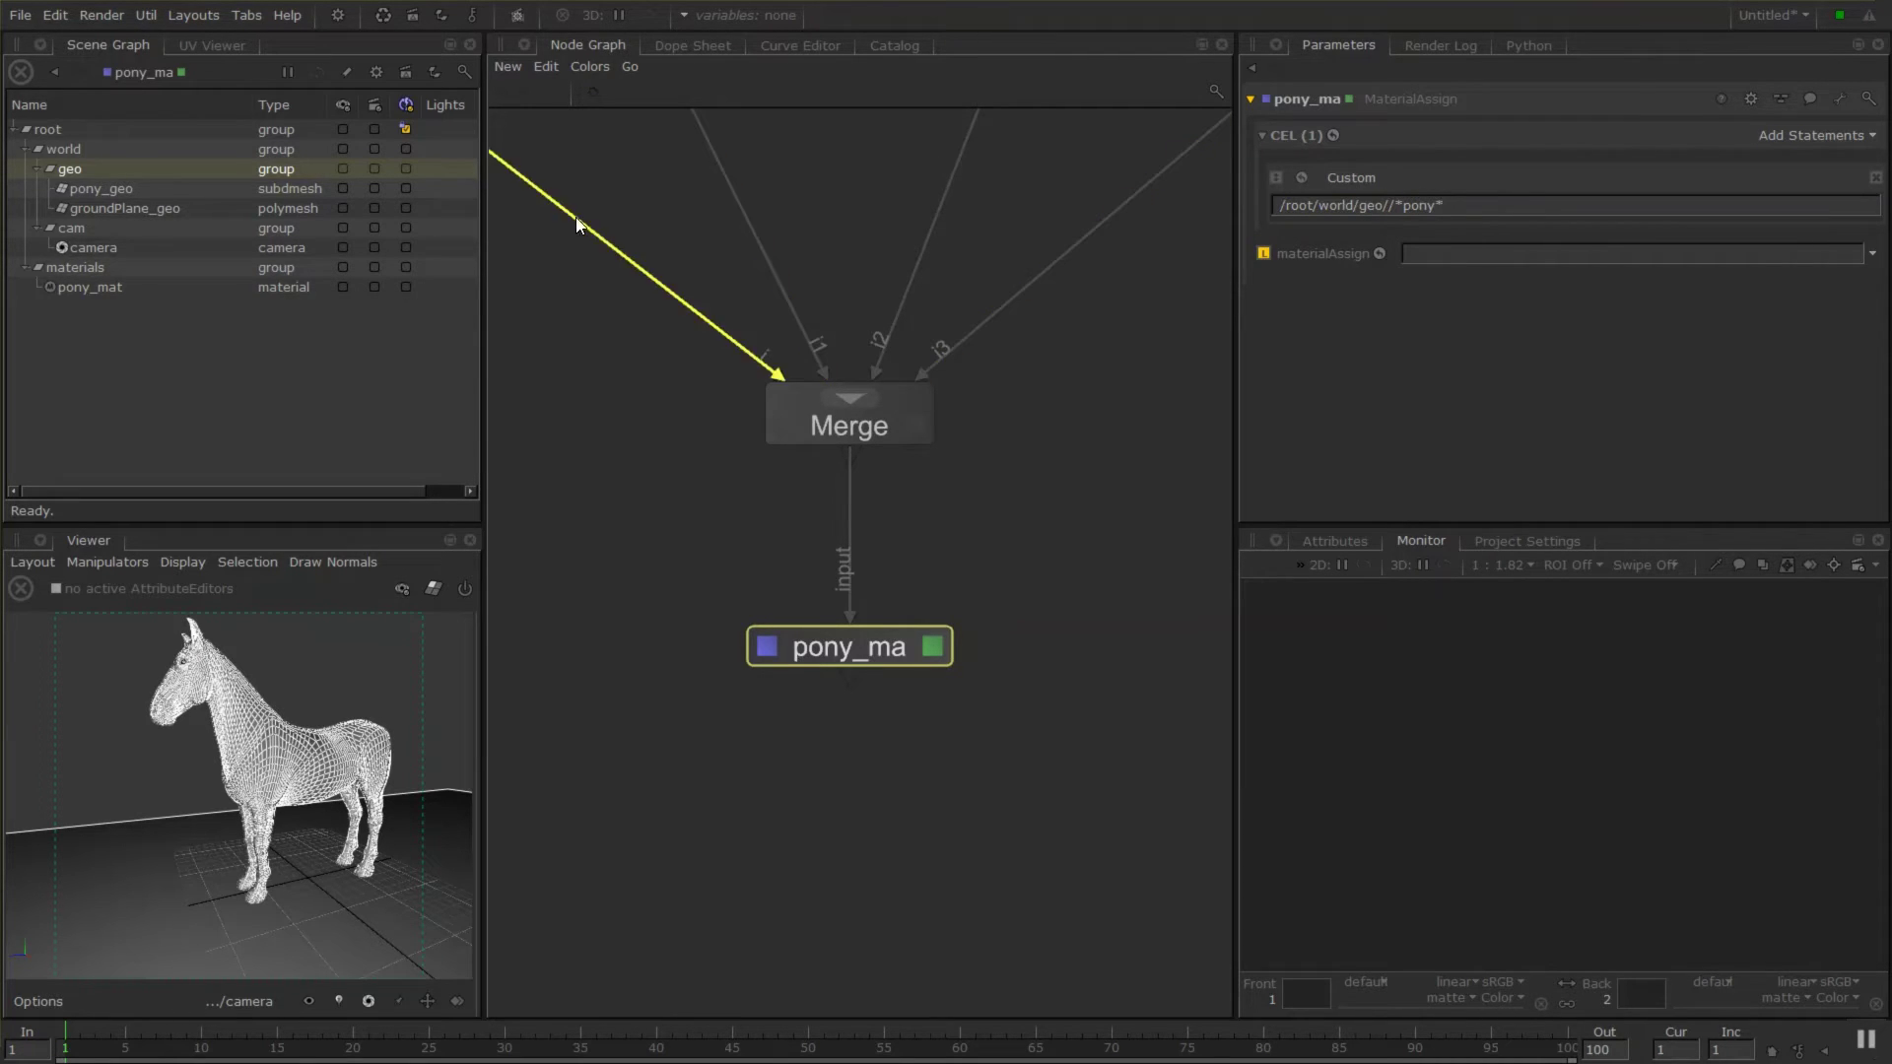
Set pony_ma's materialAssign to the pony_mat material, /root/materials/pony_mat.
drag(104, 282, 1342, 254)
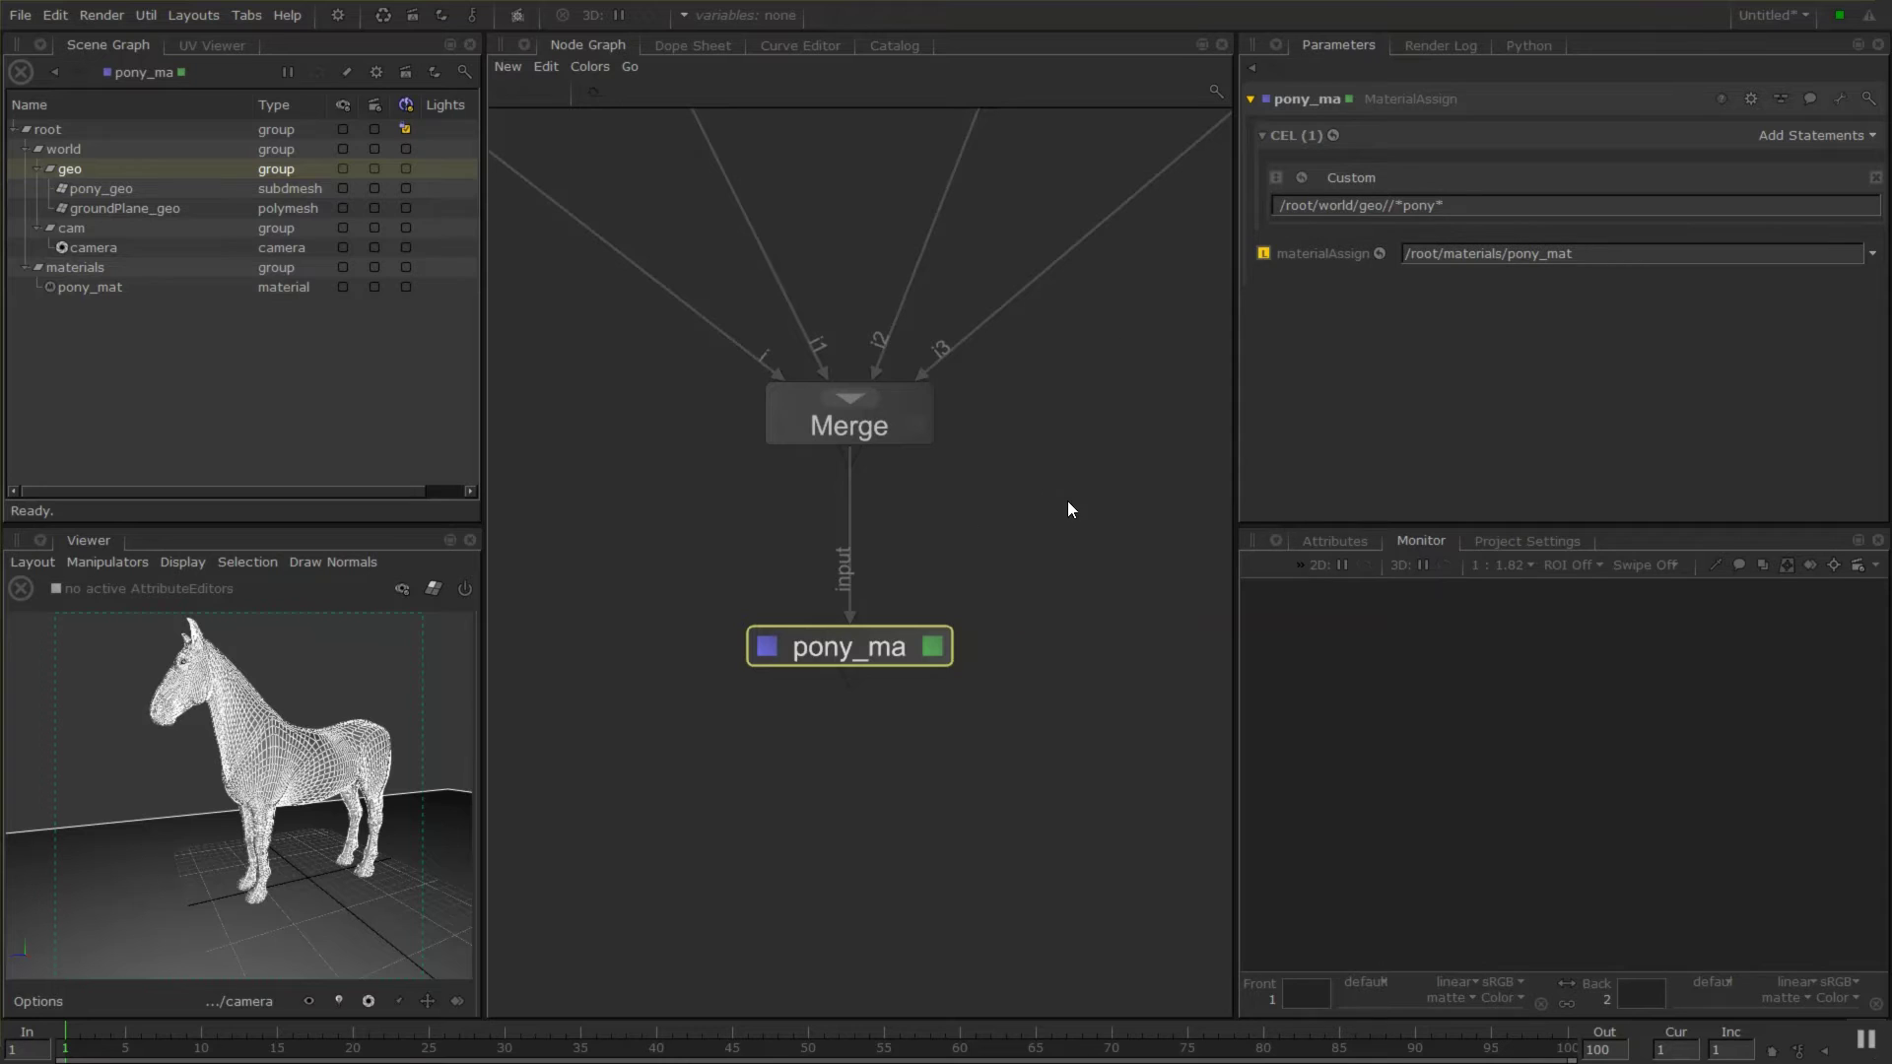
mouse_move(1069, 502)
middle_down()
mouse_move(1089, 465)
mouse_move(1098, 487)
middle_up()
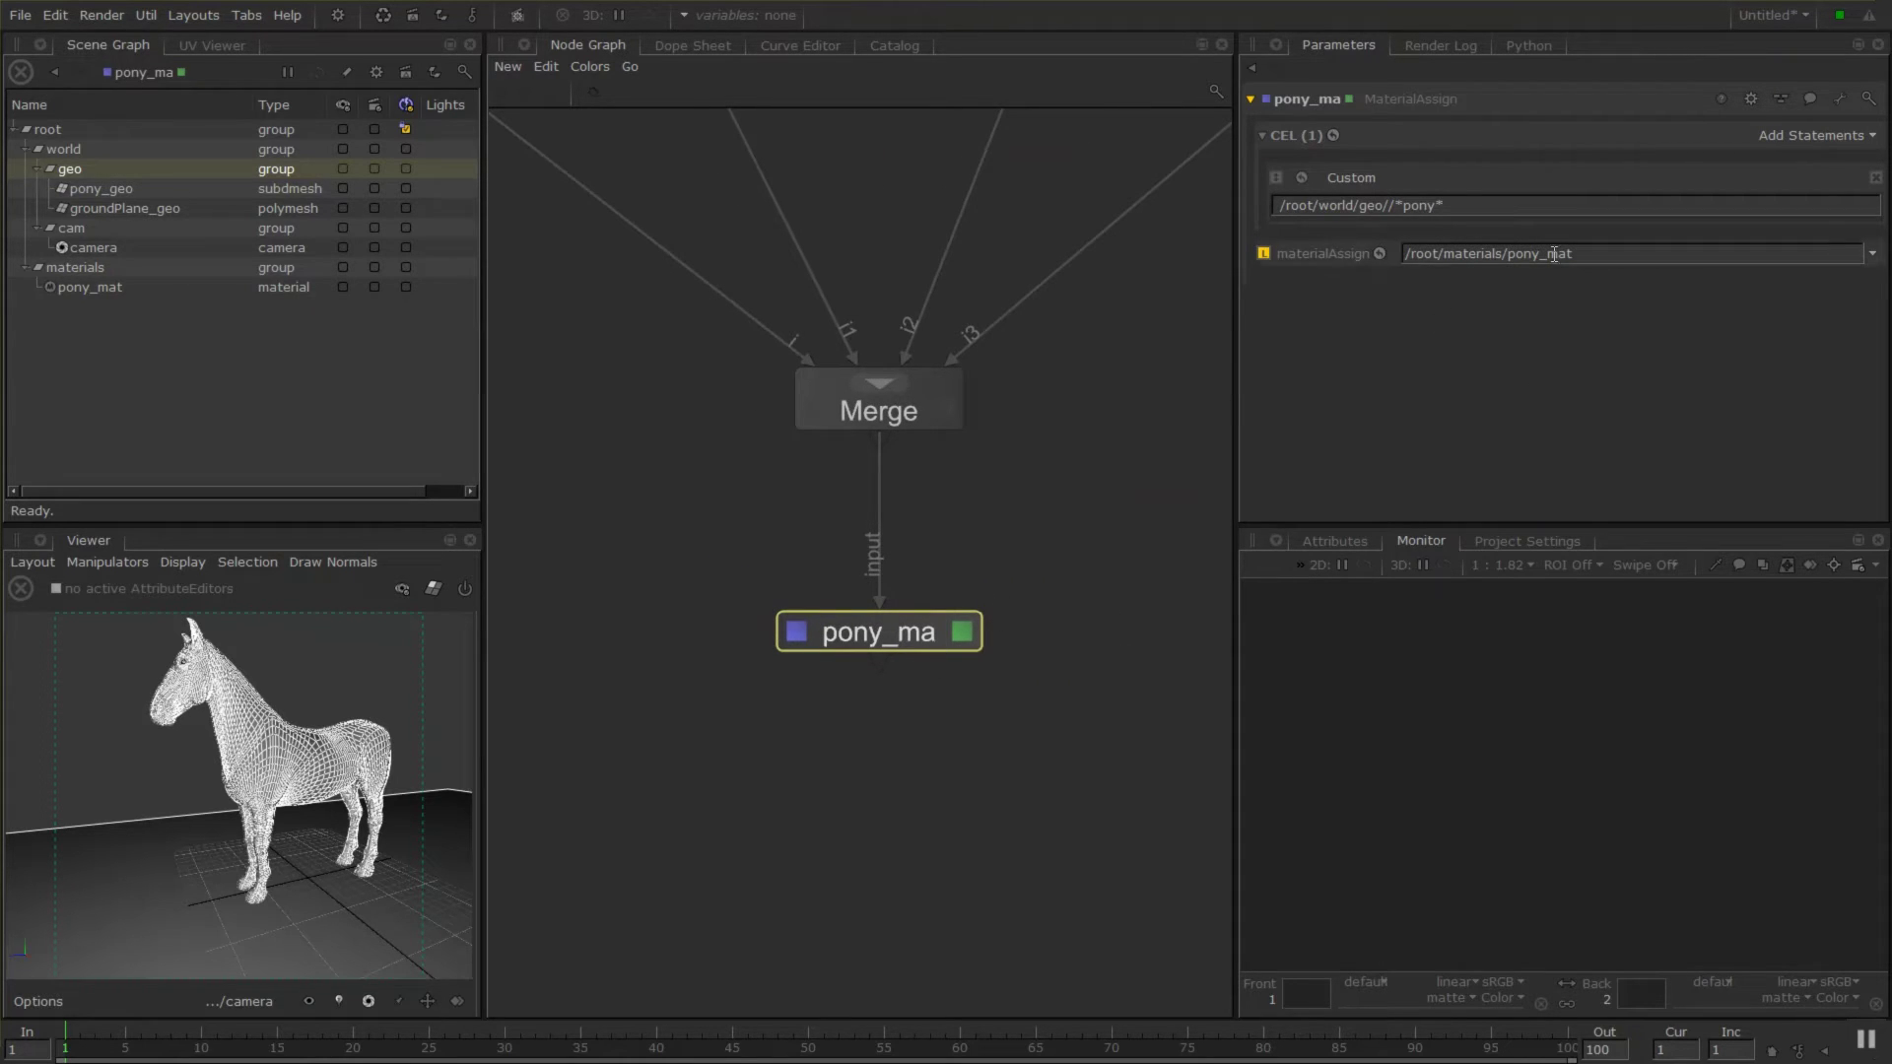
middle_drag(920, 754, 937, 582)
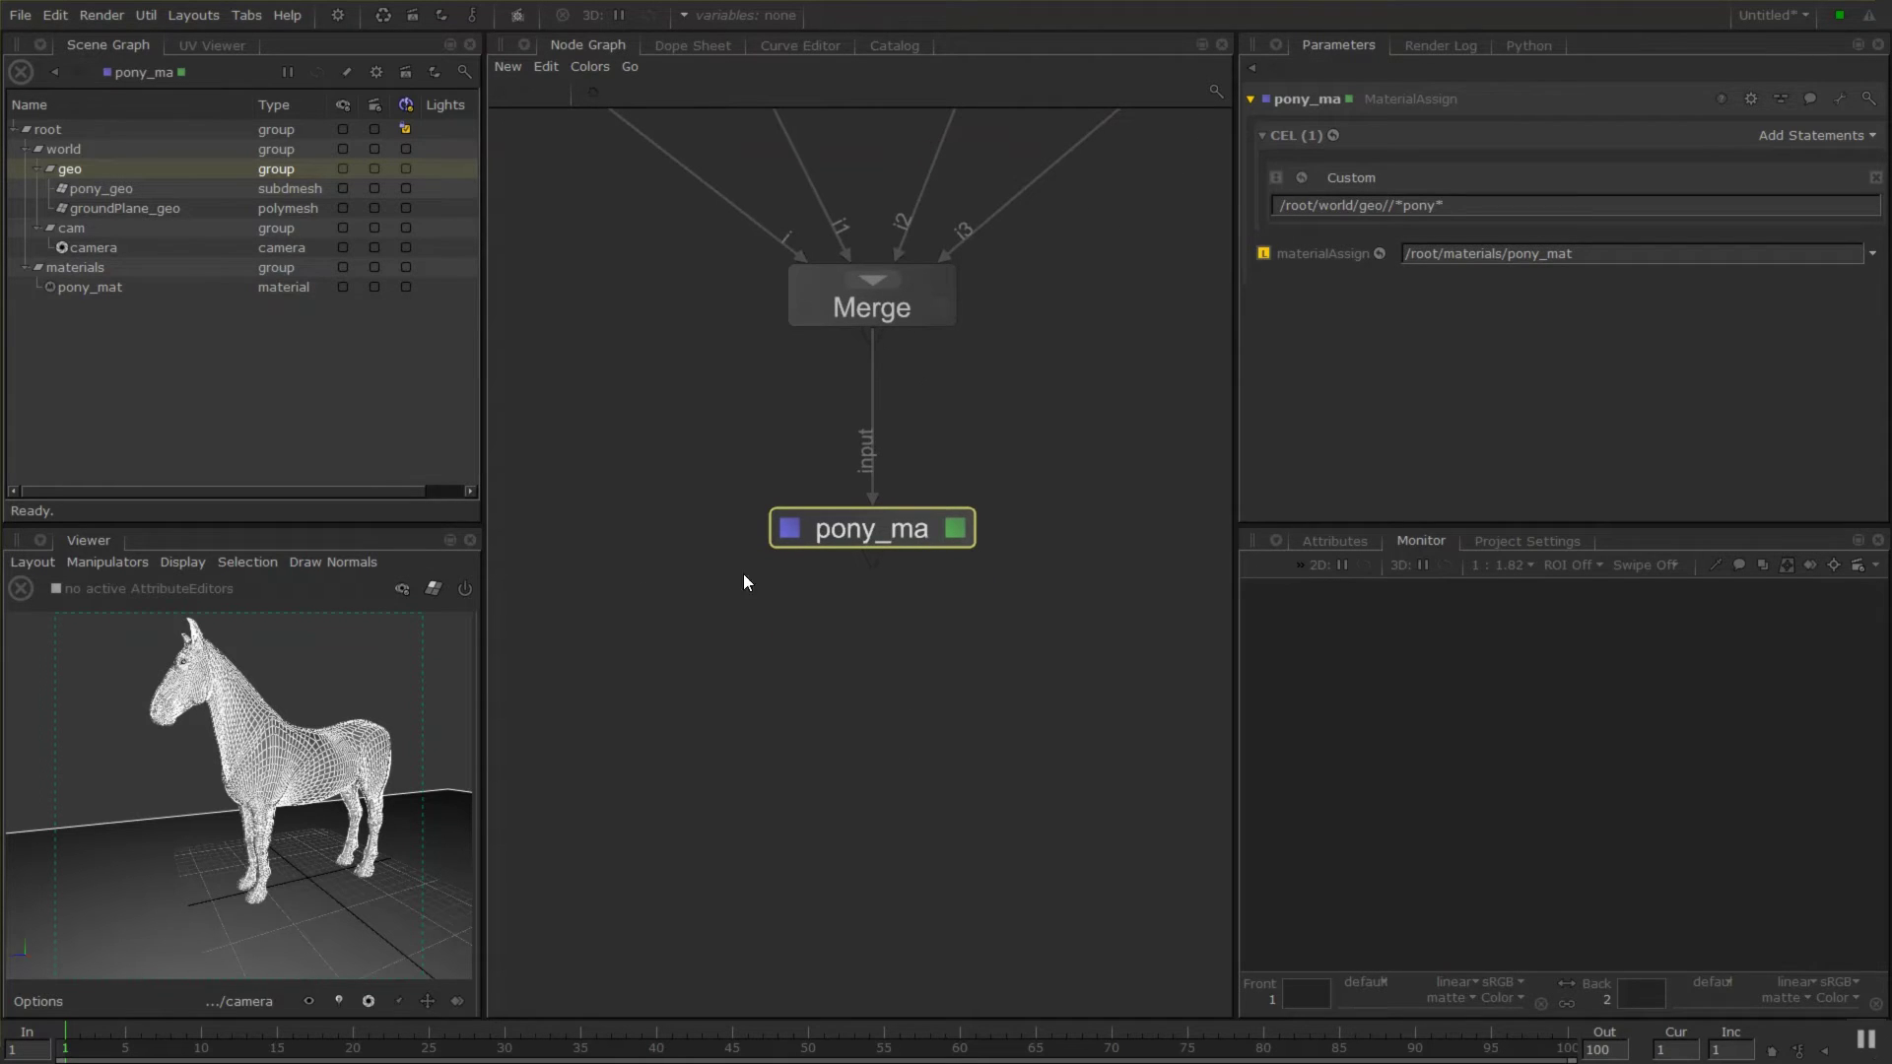
Duplicate the pony_mat material node and place the copy beside it.
middle_drag(1079, 392, 478, 995)
scroll(838, 585, down, 2)
click(938, 436)
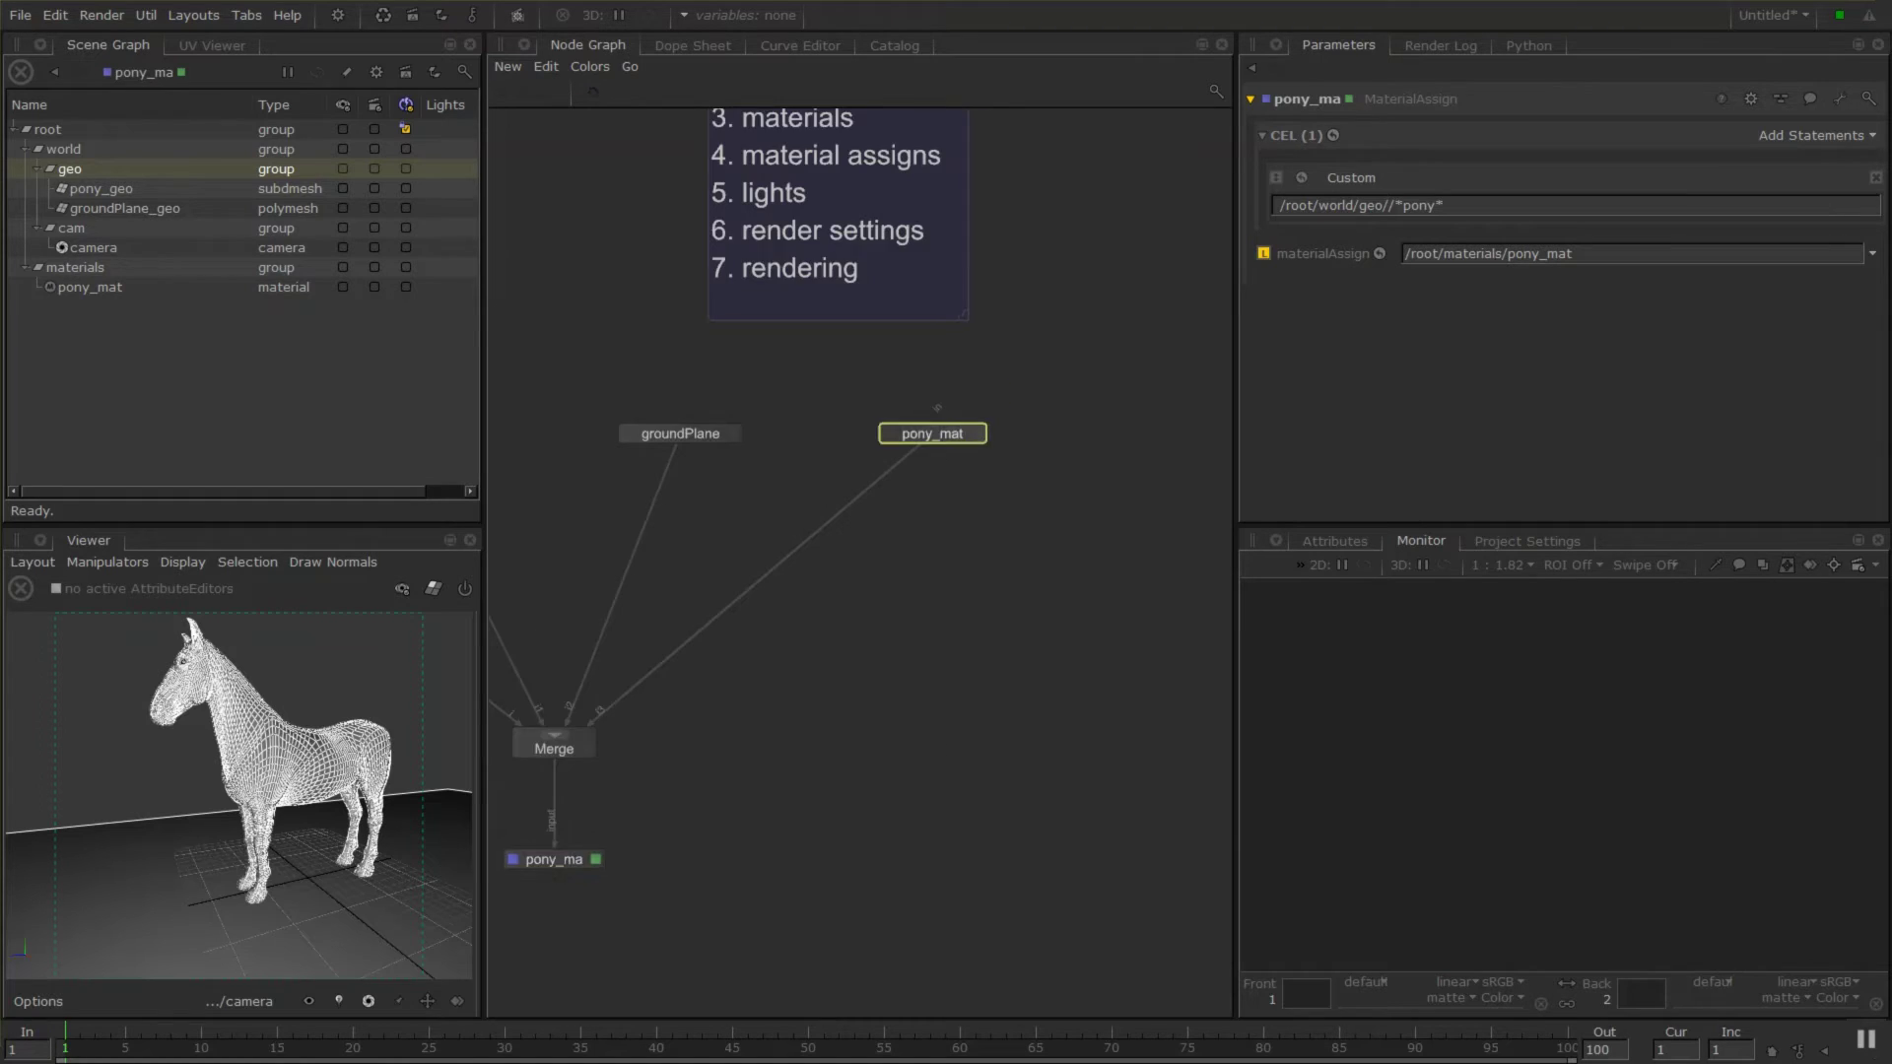
middle_drag(964, 656, 1009, 553)
key(ctrl+c)
key(ctrl+v)
click(1085, 337)
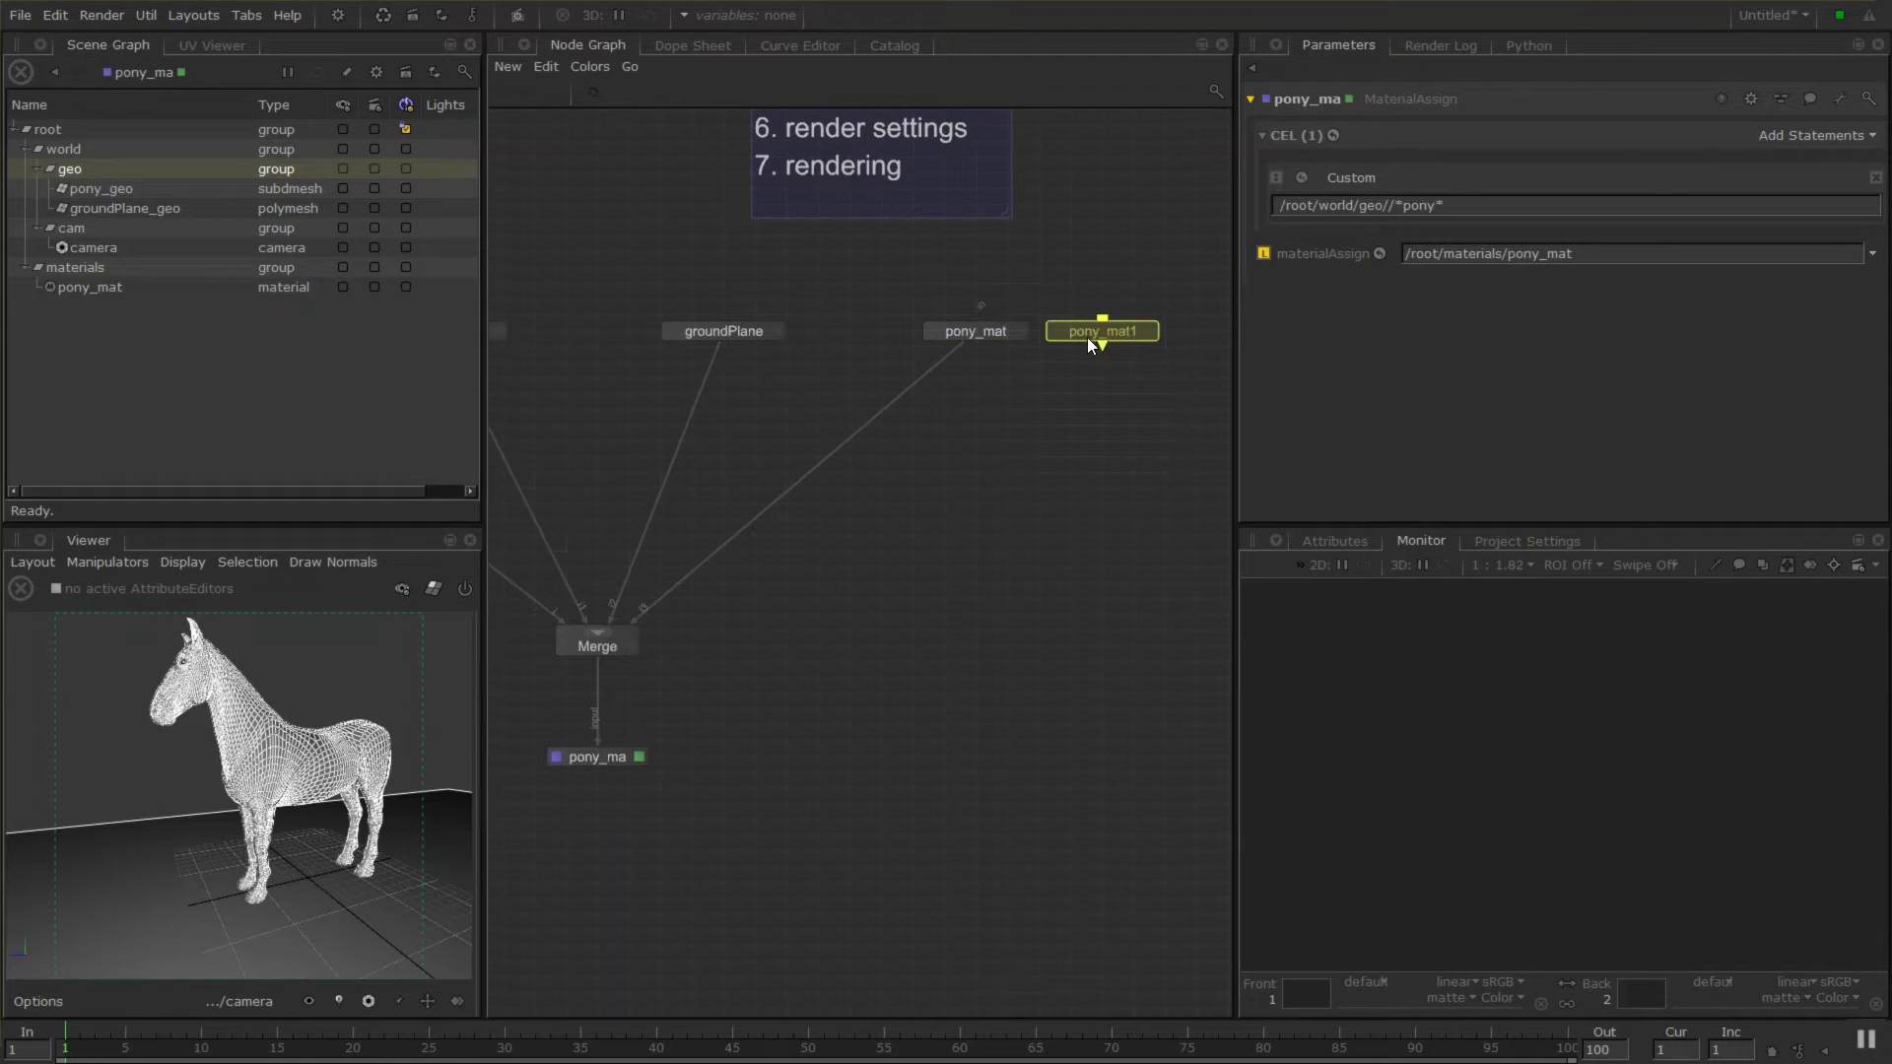
Combine pony_mat and its copy in a new Merge node and connect it to the main Merge in place of pony_mat.
drag(1096, 346, 605, 643)
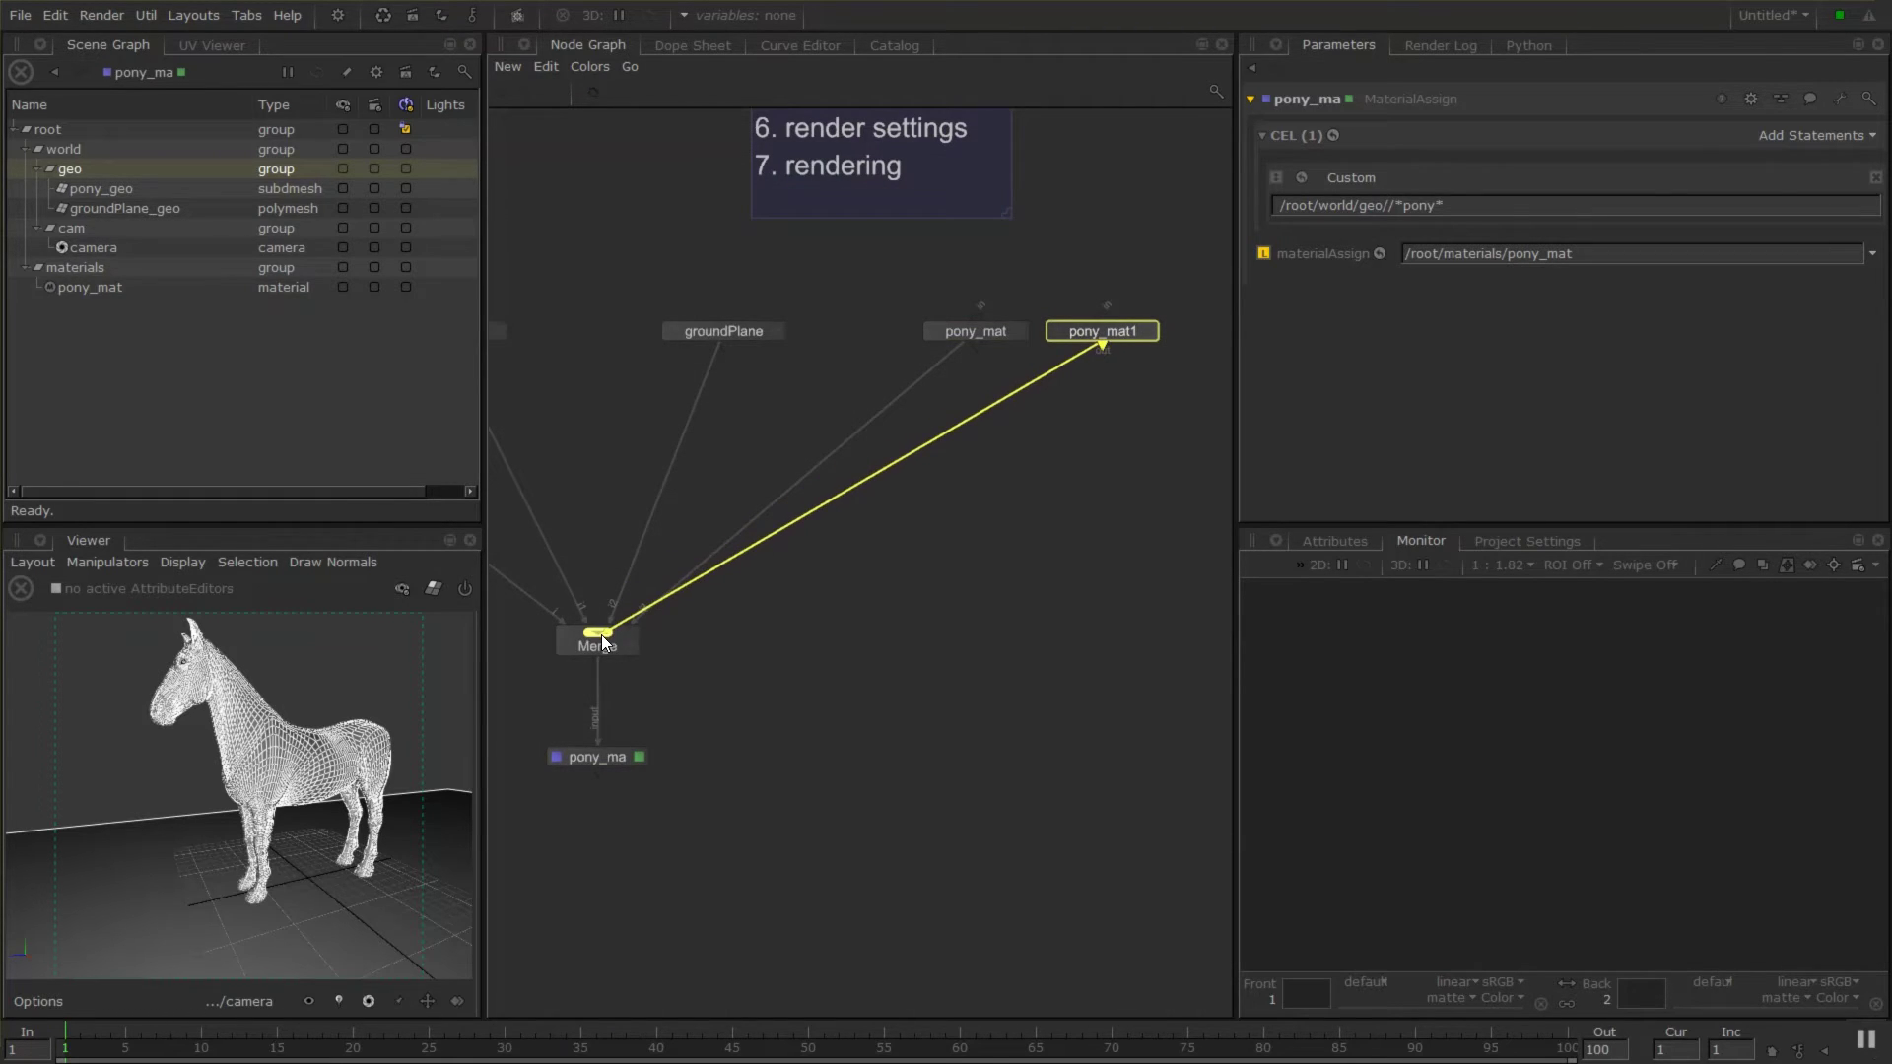
key(Escape)
click(999, 333)
shift+click(1111, 330)
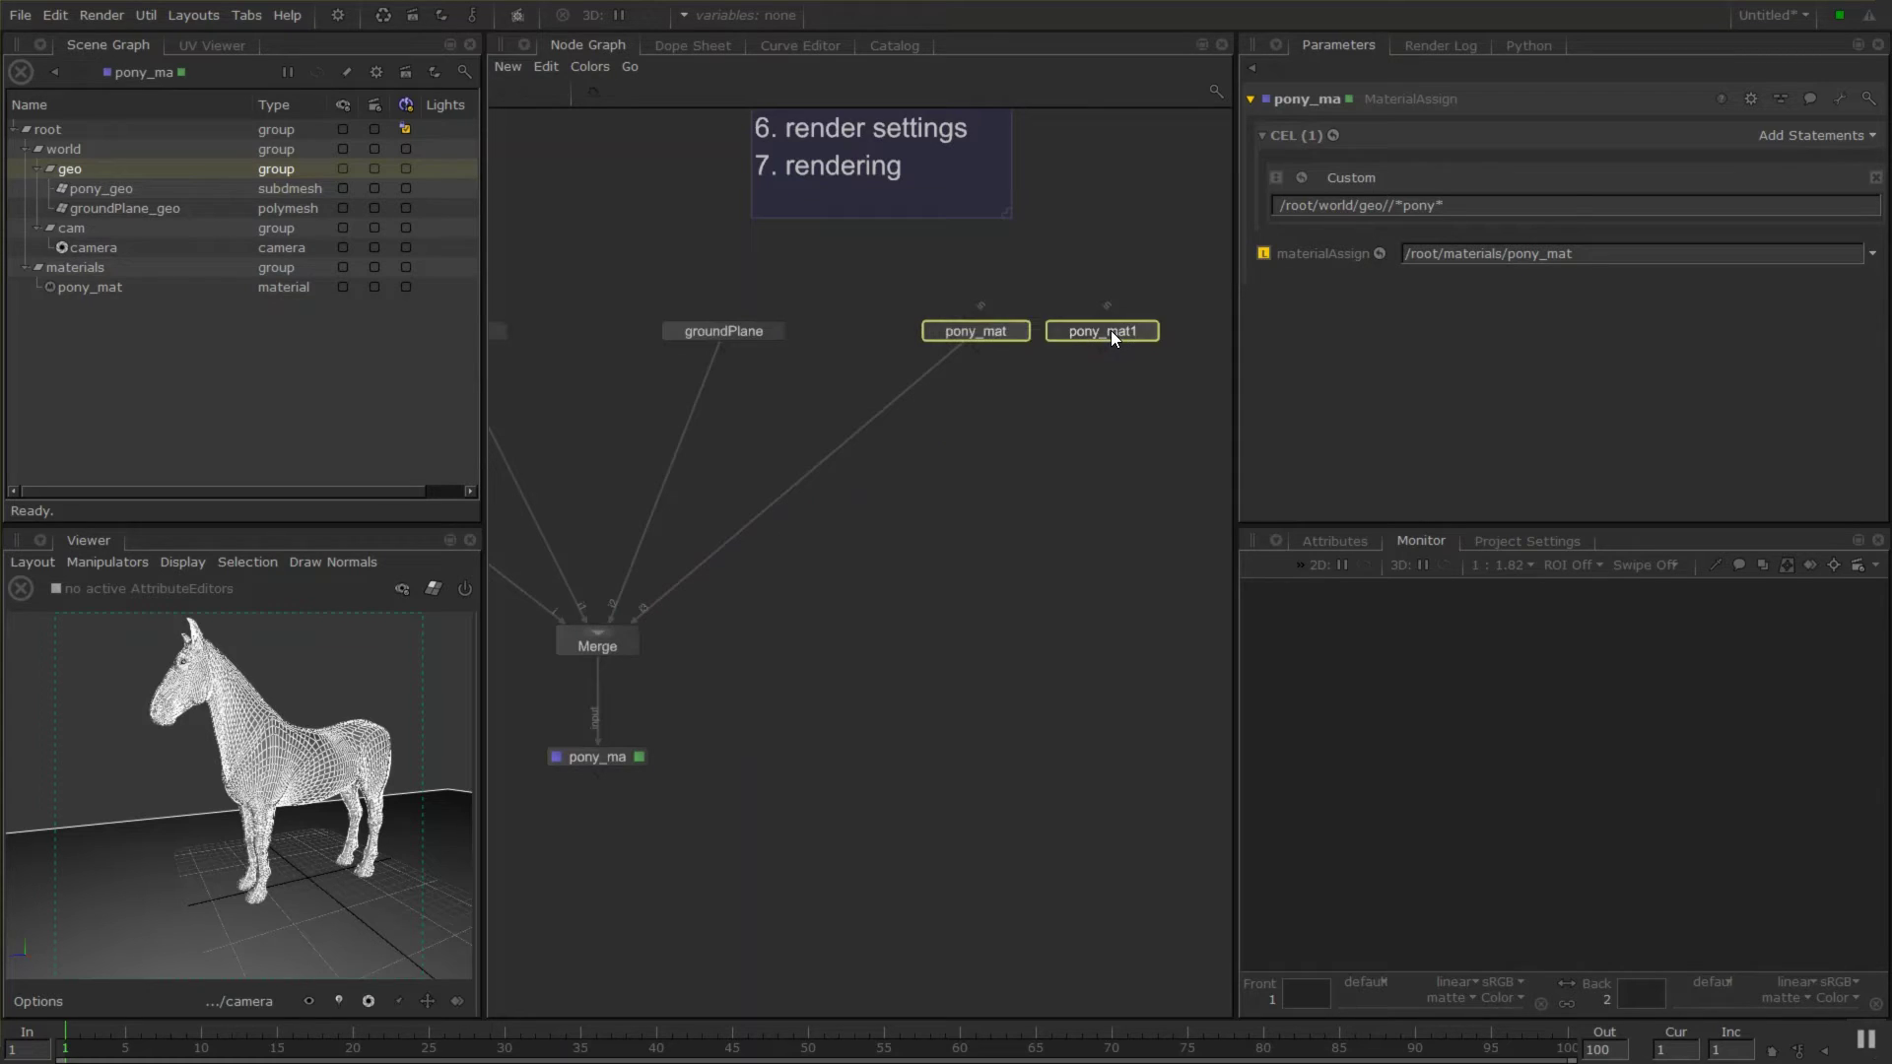
key(m)
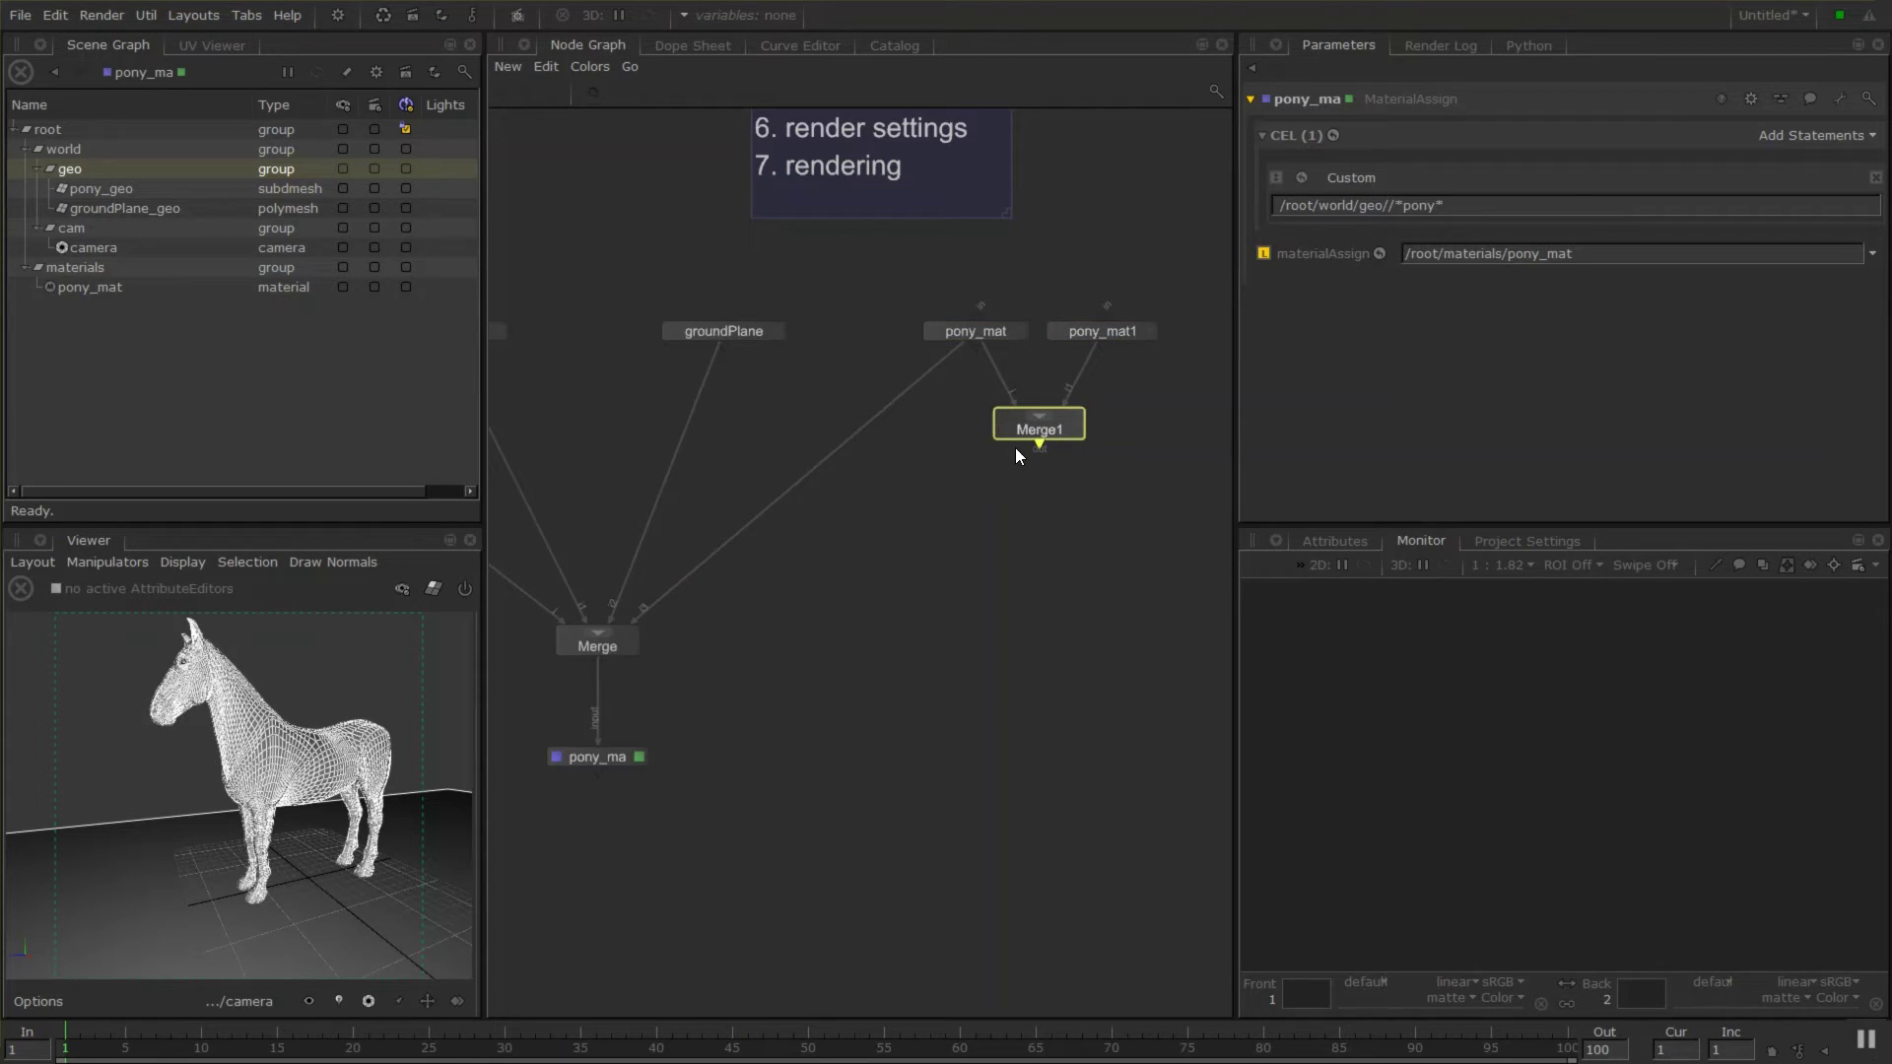
drag(1039, 446, 629, 629)
click(630, 631)
drag(913, 262, 1043, 440)
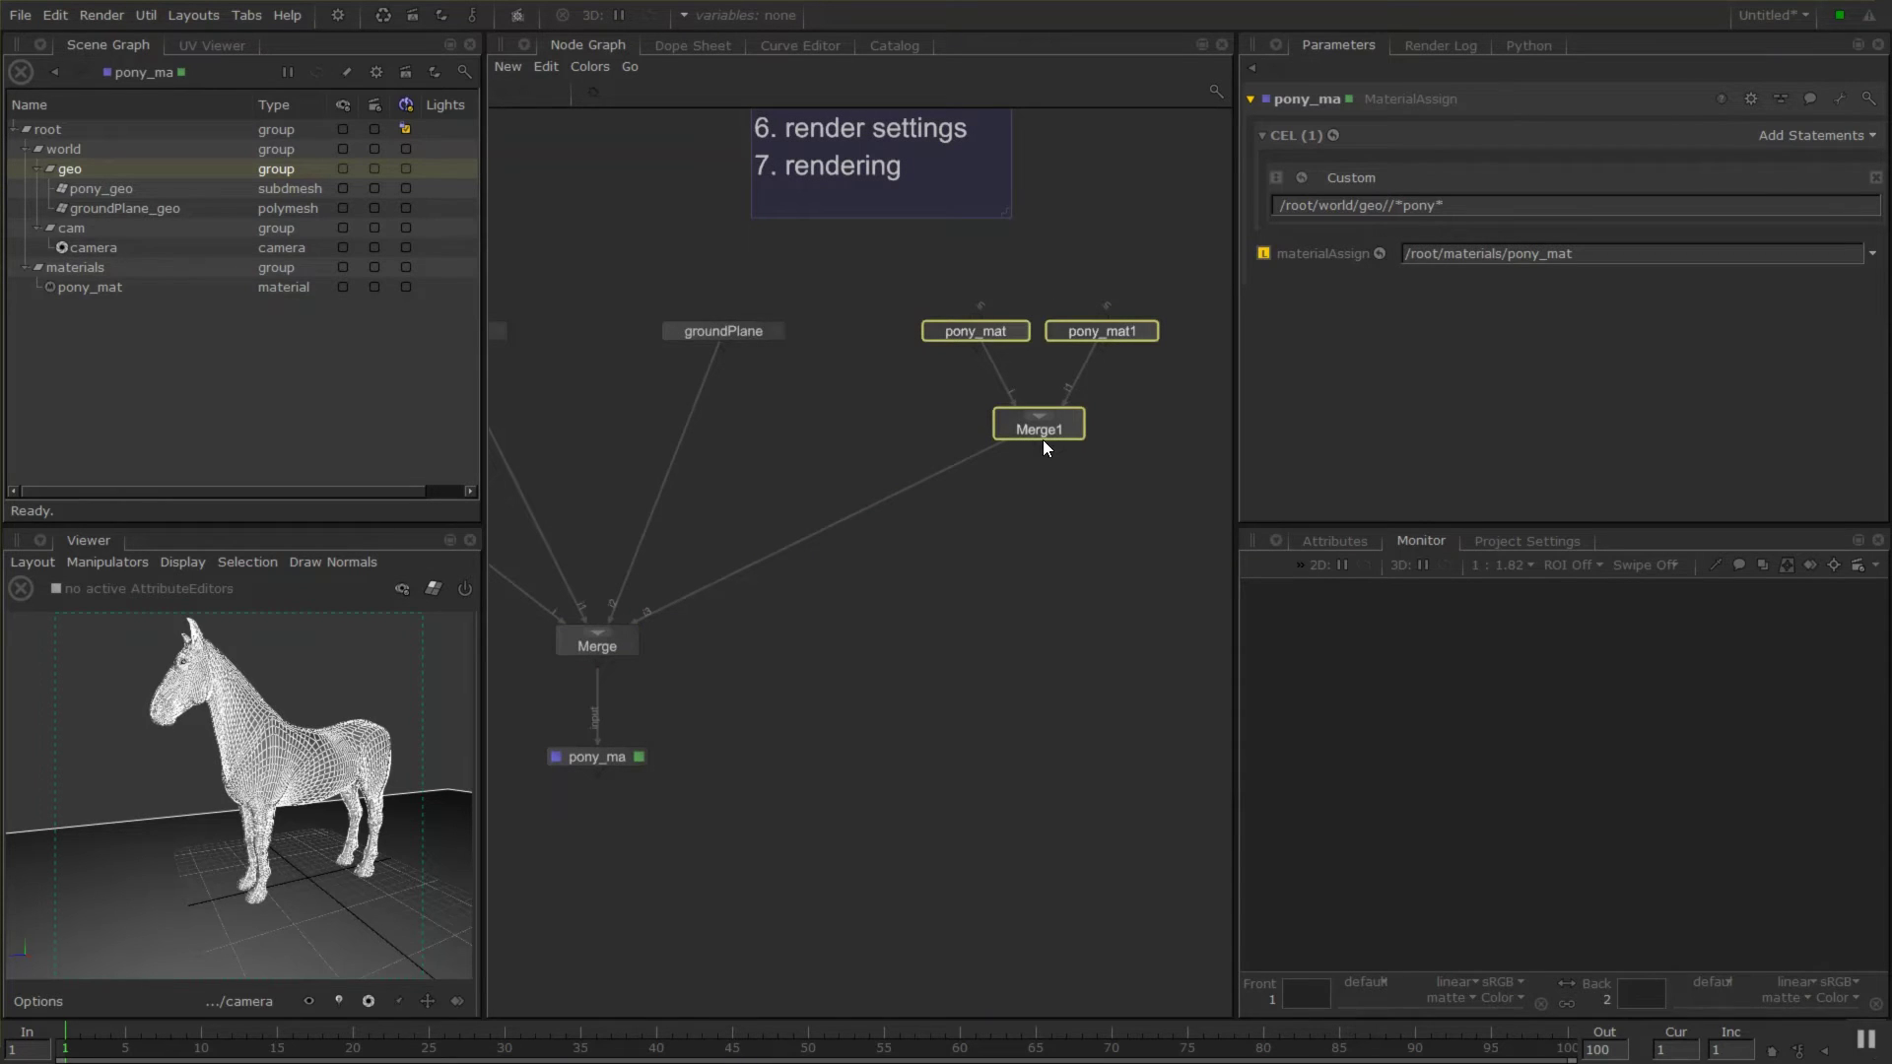
Rename the copied material to ground_mat and set its PxrSurface diffuse color to 0.1491, 0.1491, 0.0790.
click(1149, 331)
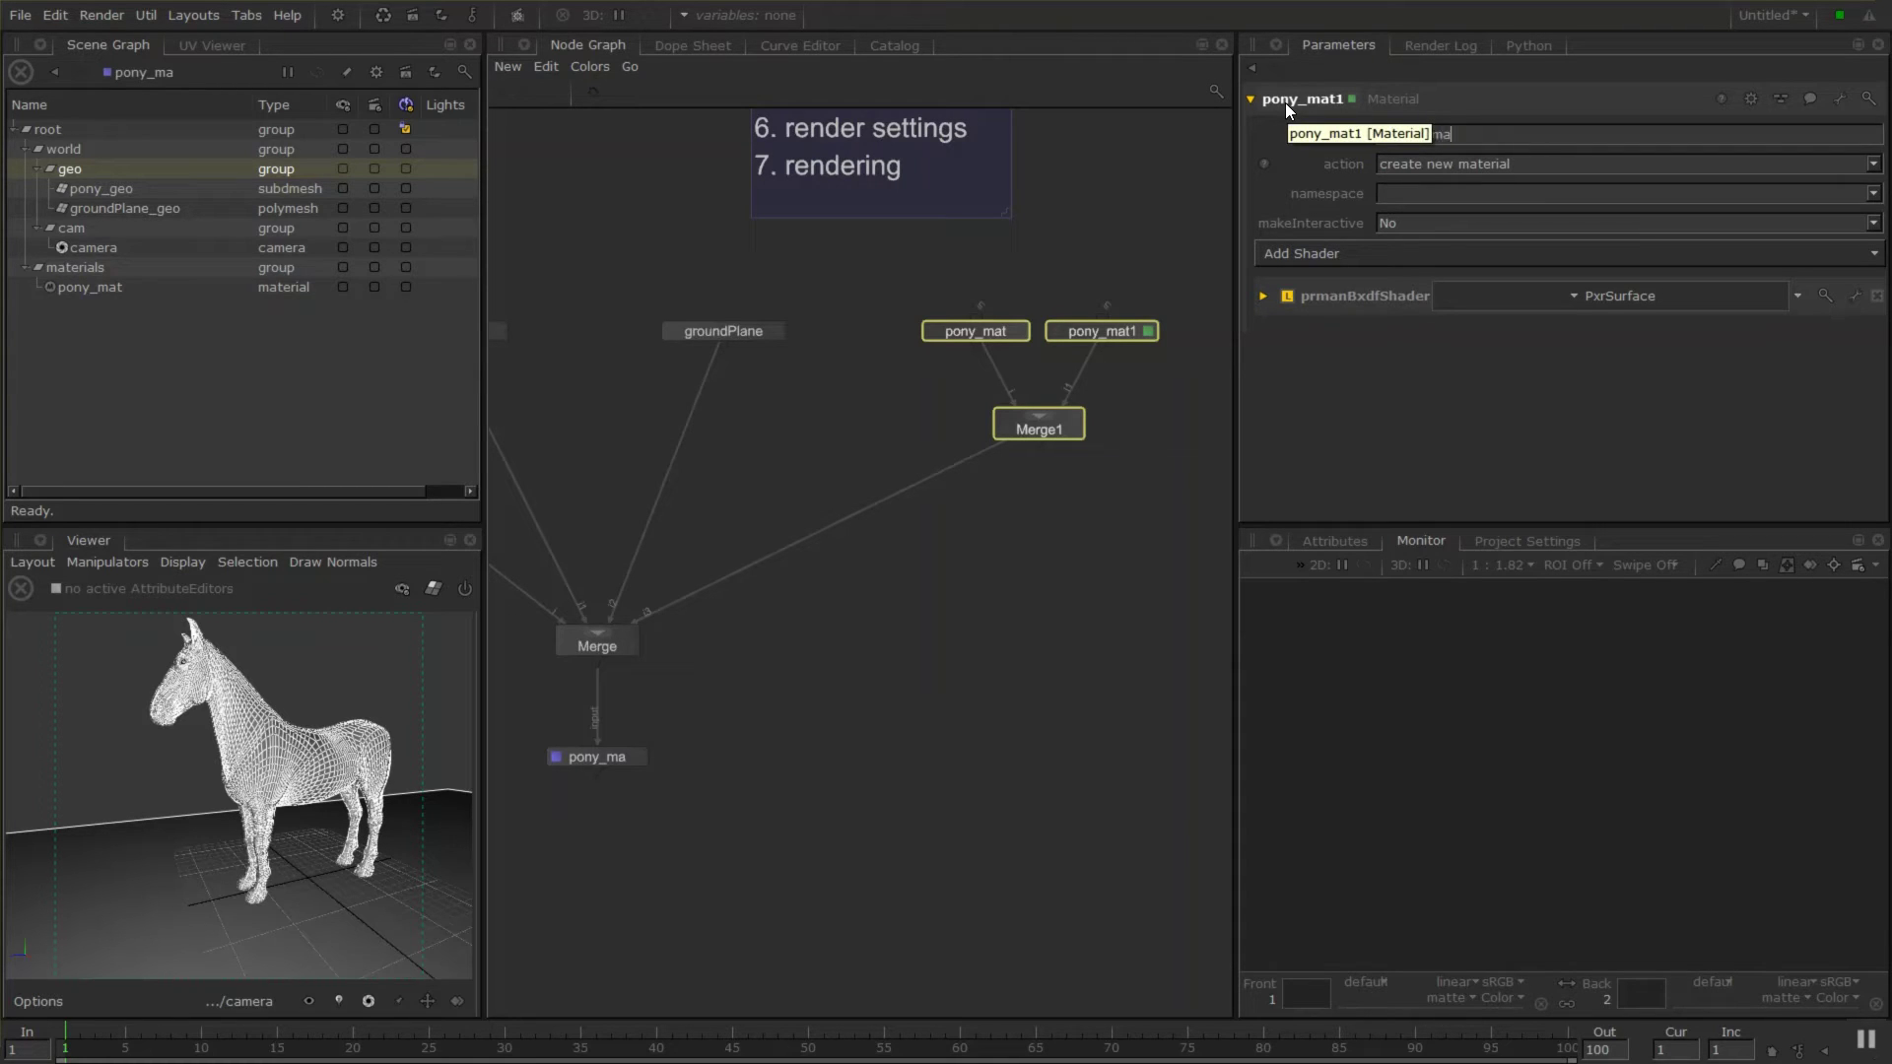
key(Return)
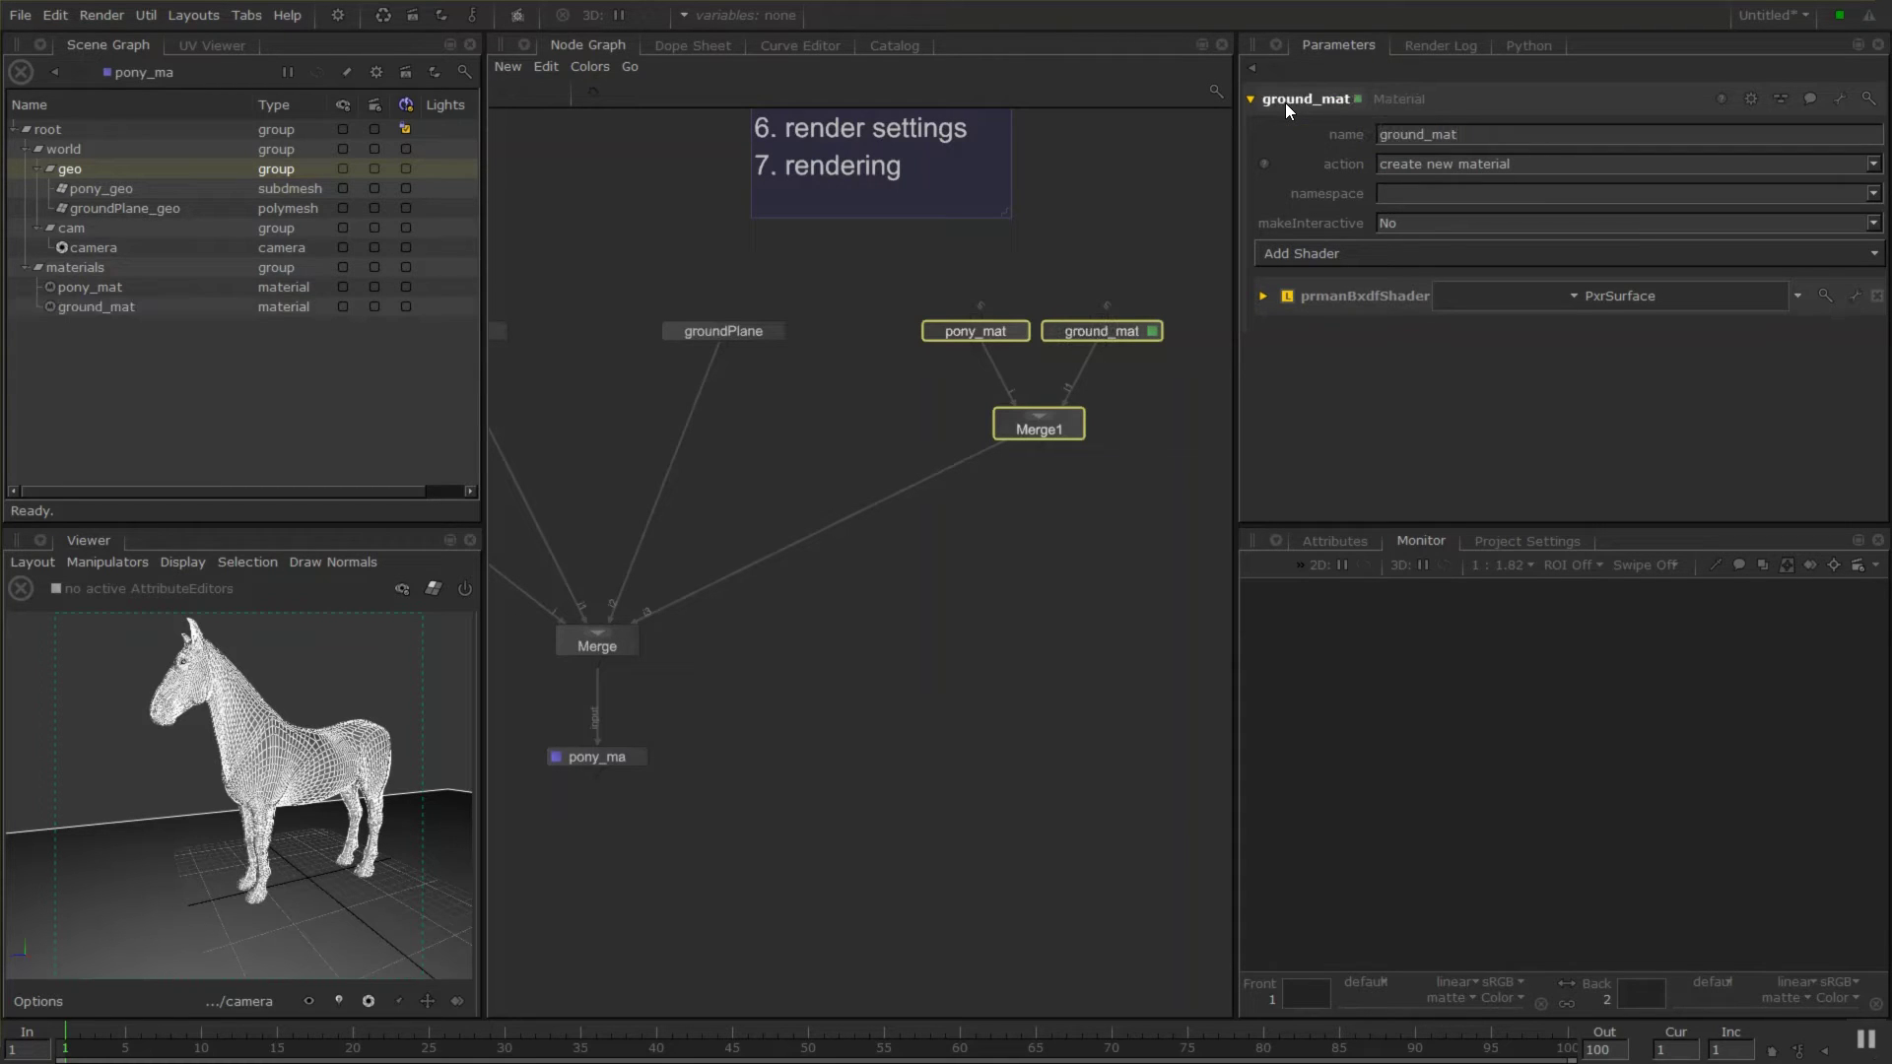
click(1264, 298)
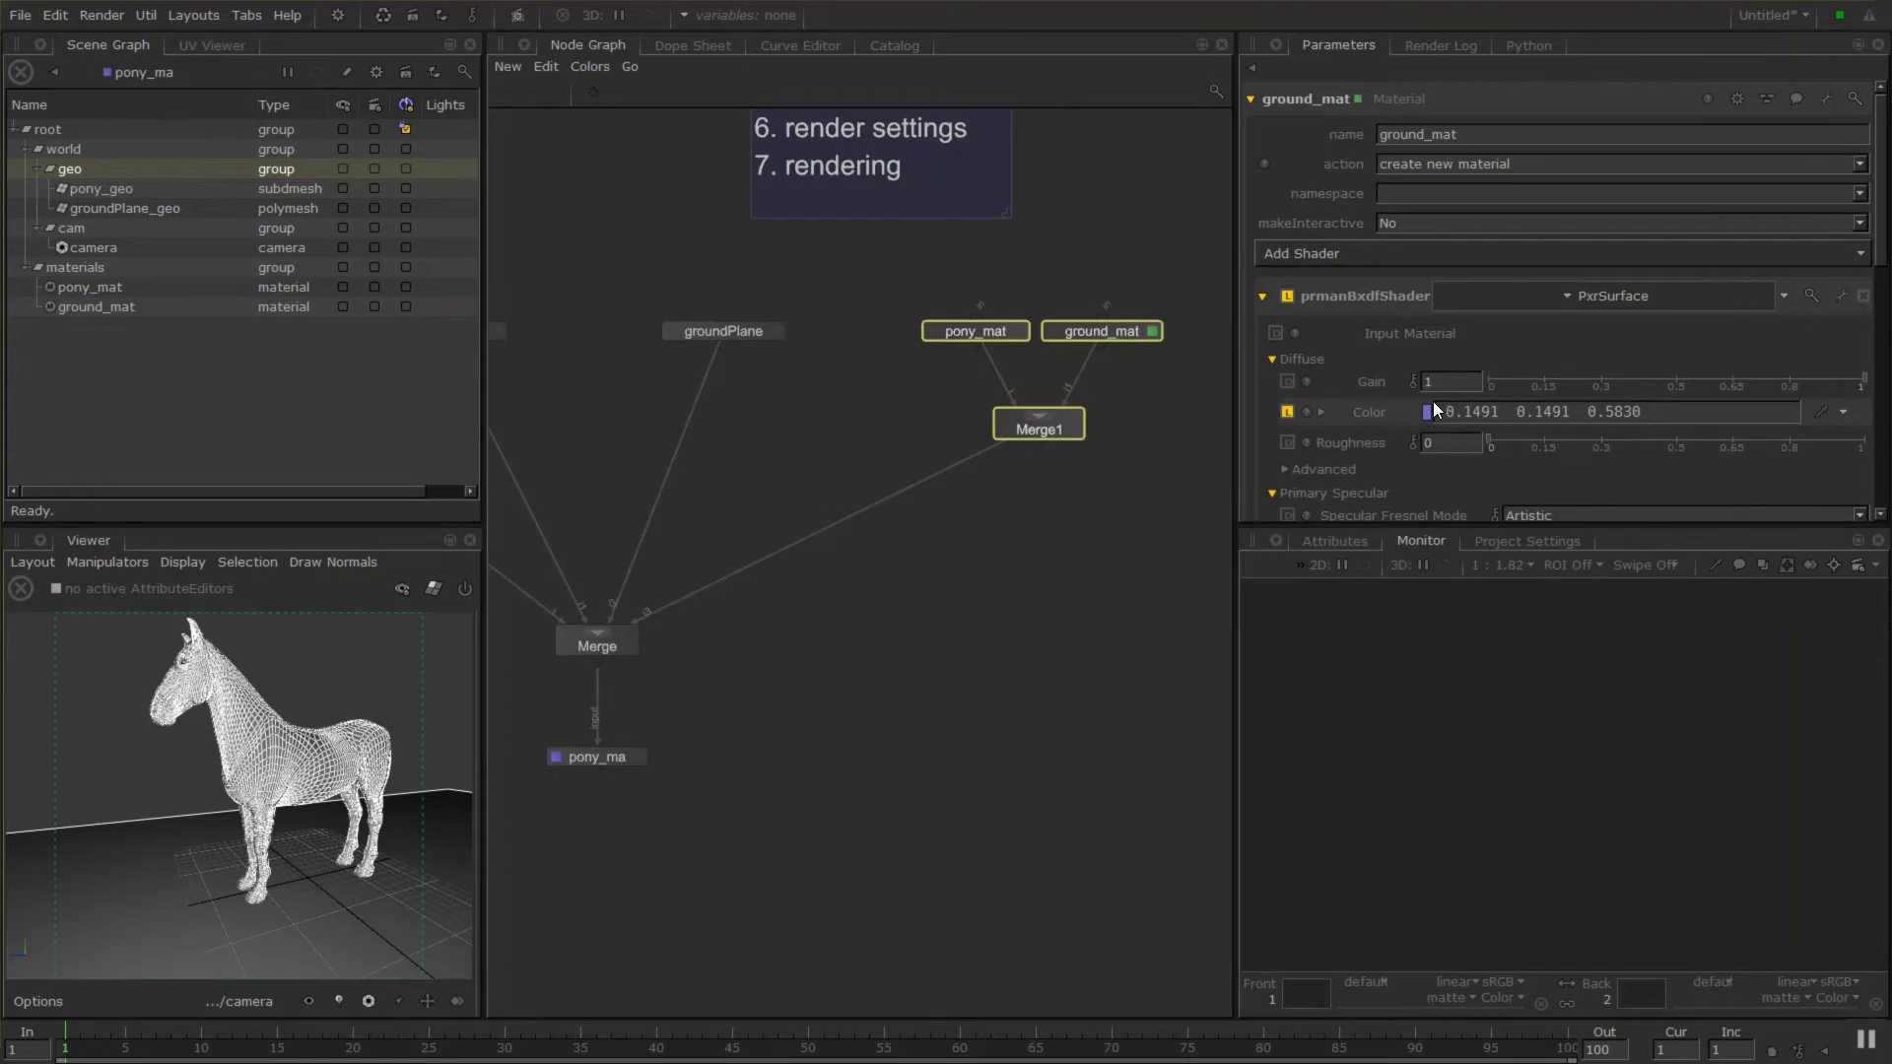
click(1428, 411)
click(1181, 590)
drag(1180, 589, 1138, 589)
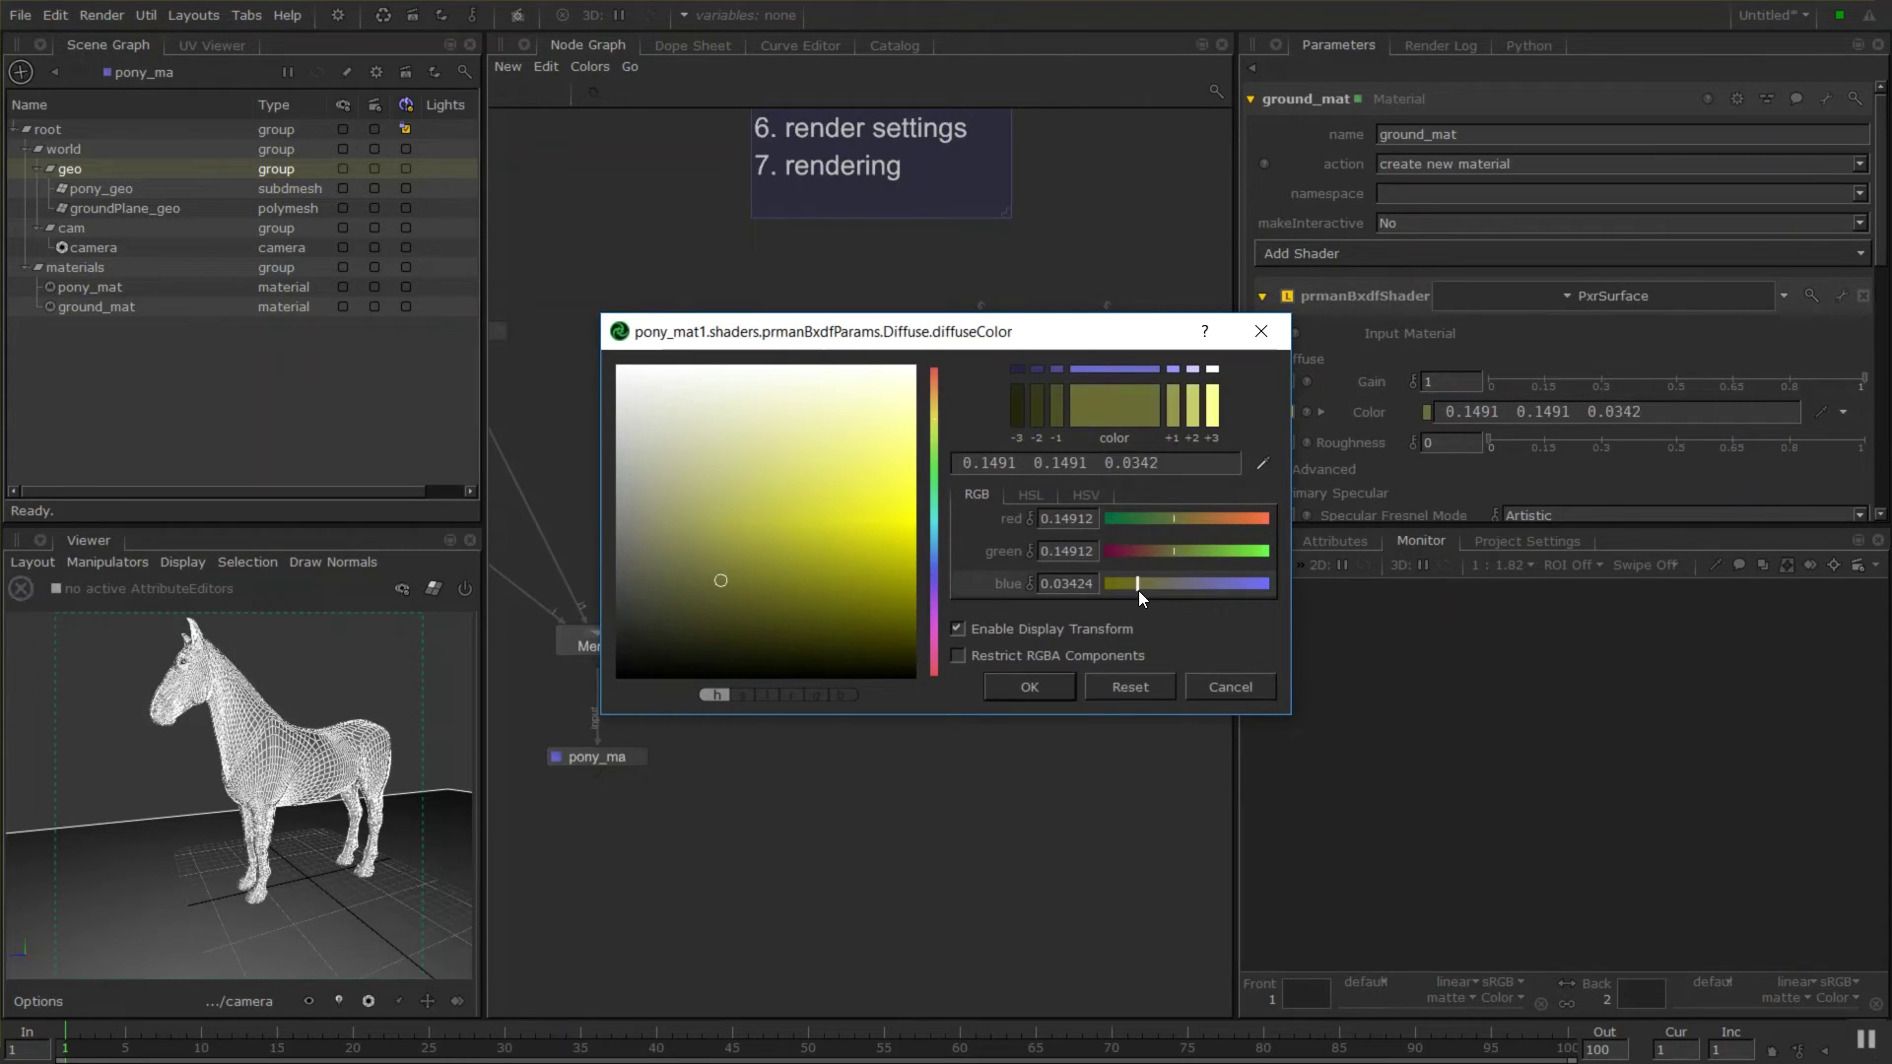
click(1047, 687)
Duplicate the pony_ma node, connect the copy directly beneath it and open the copy's parameters.
middle_drag(633, 755, 775, 670)
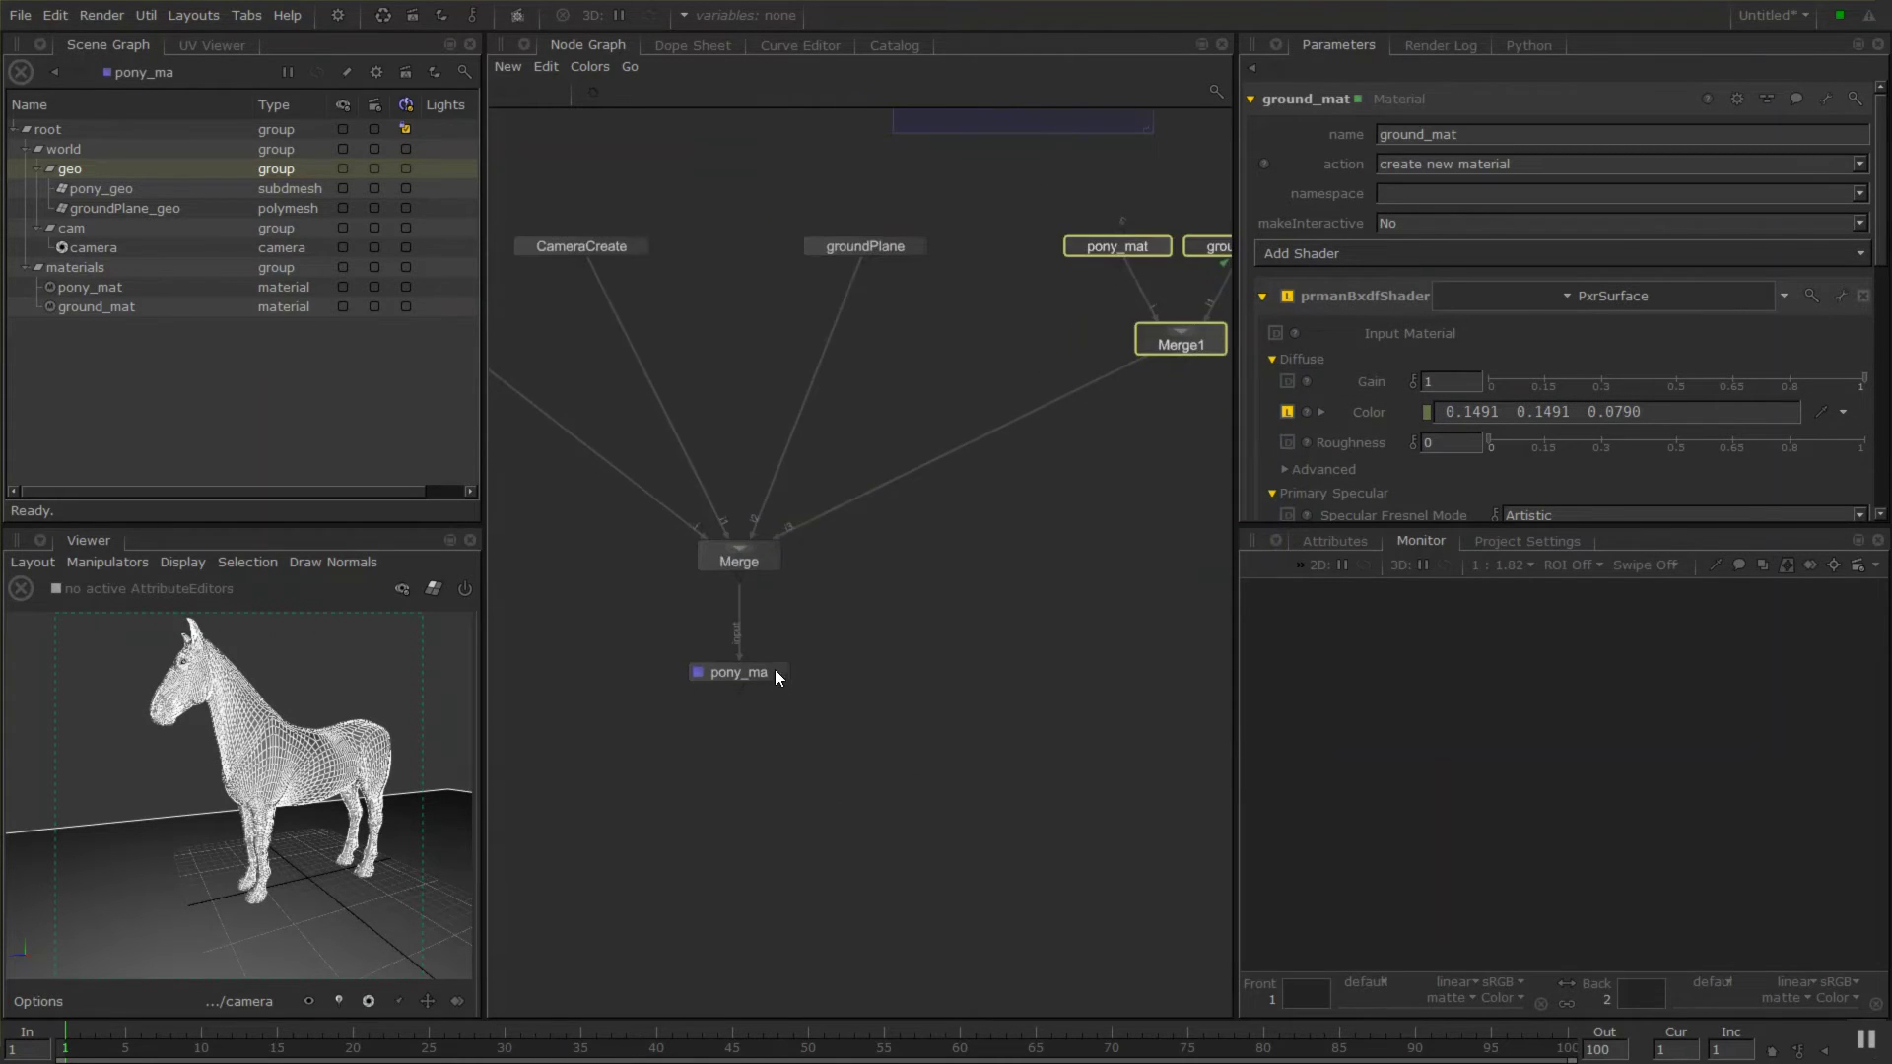
click(760, 672)
key(ctrl+d)
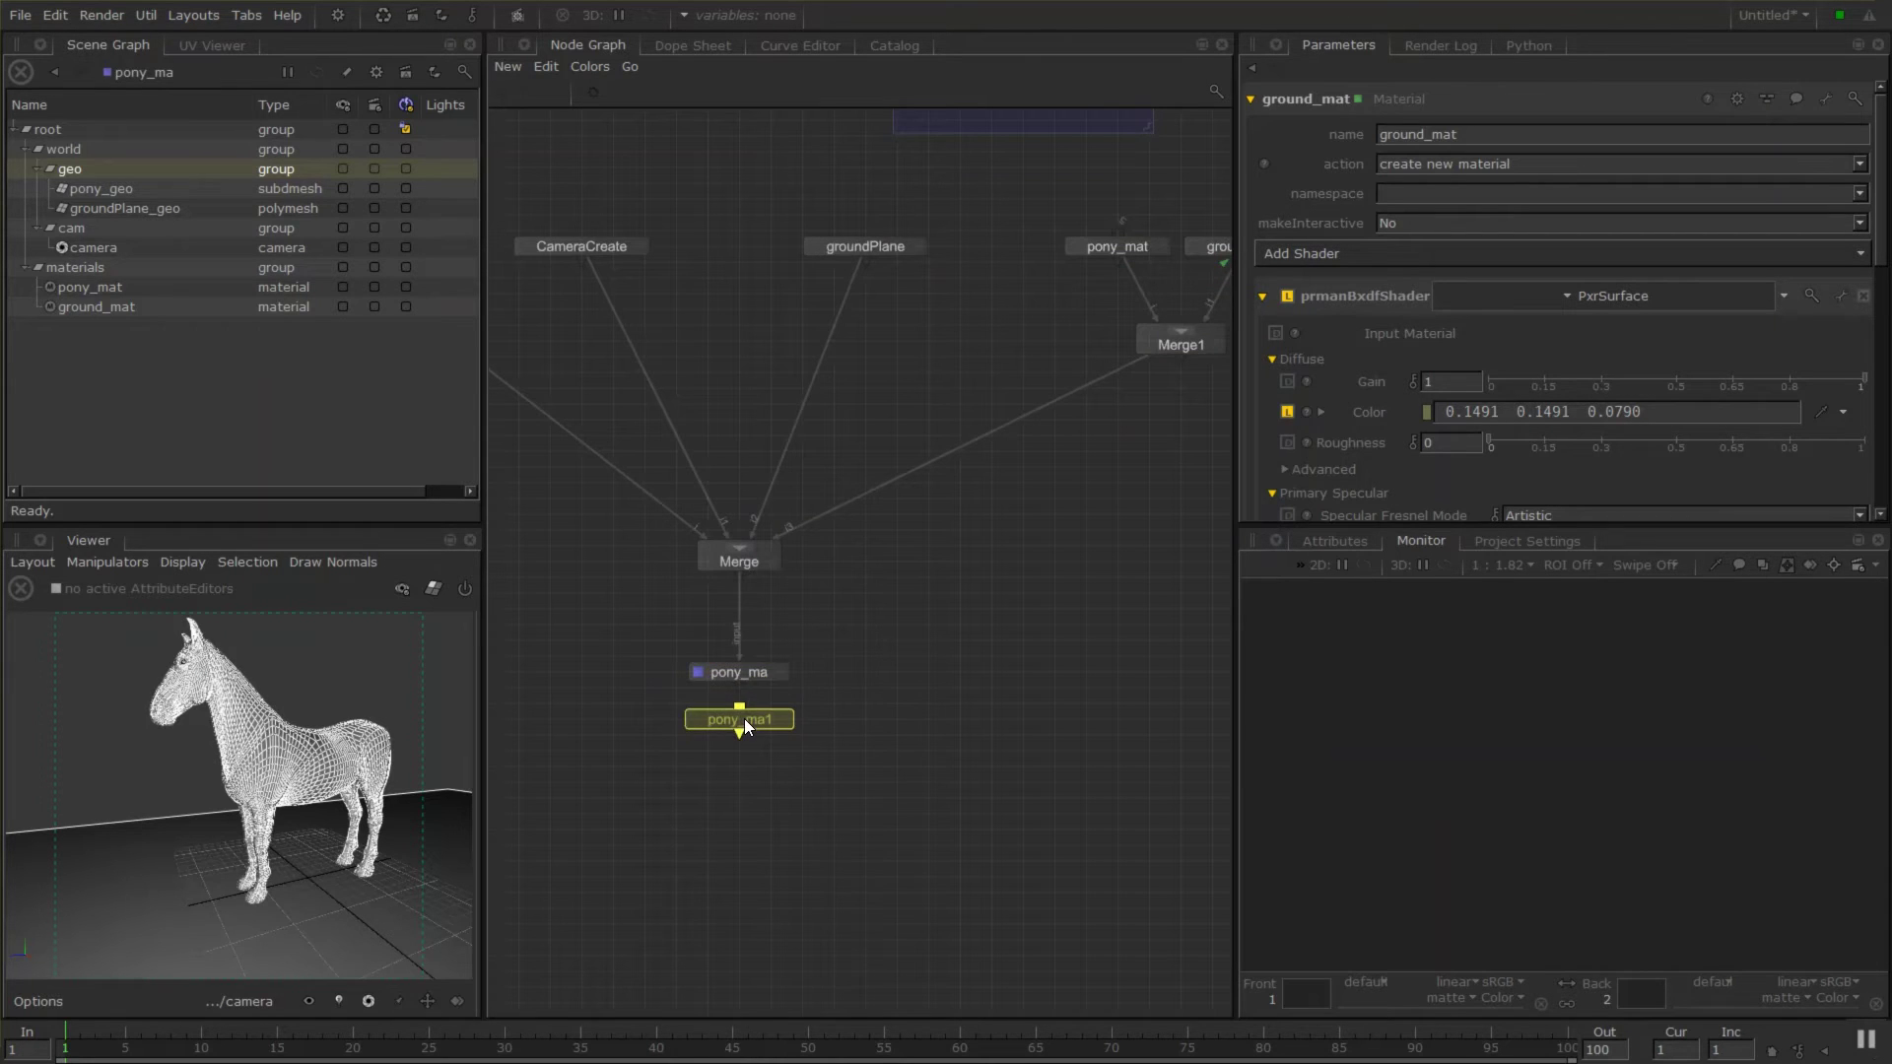
scroll(897, 730, up, 5)
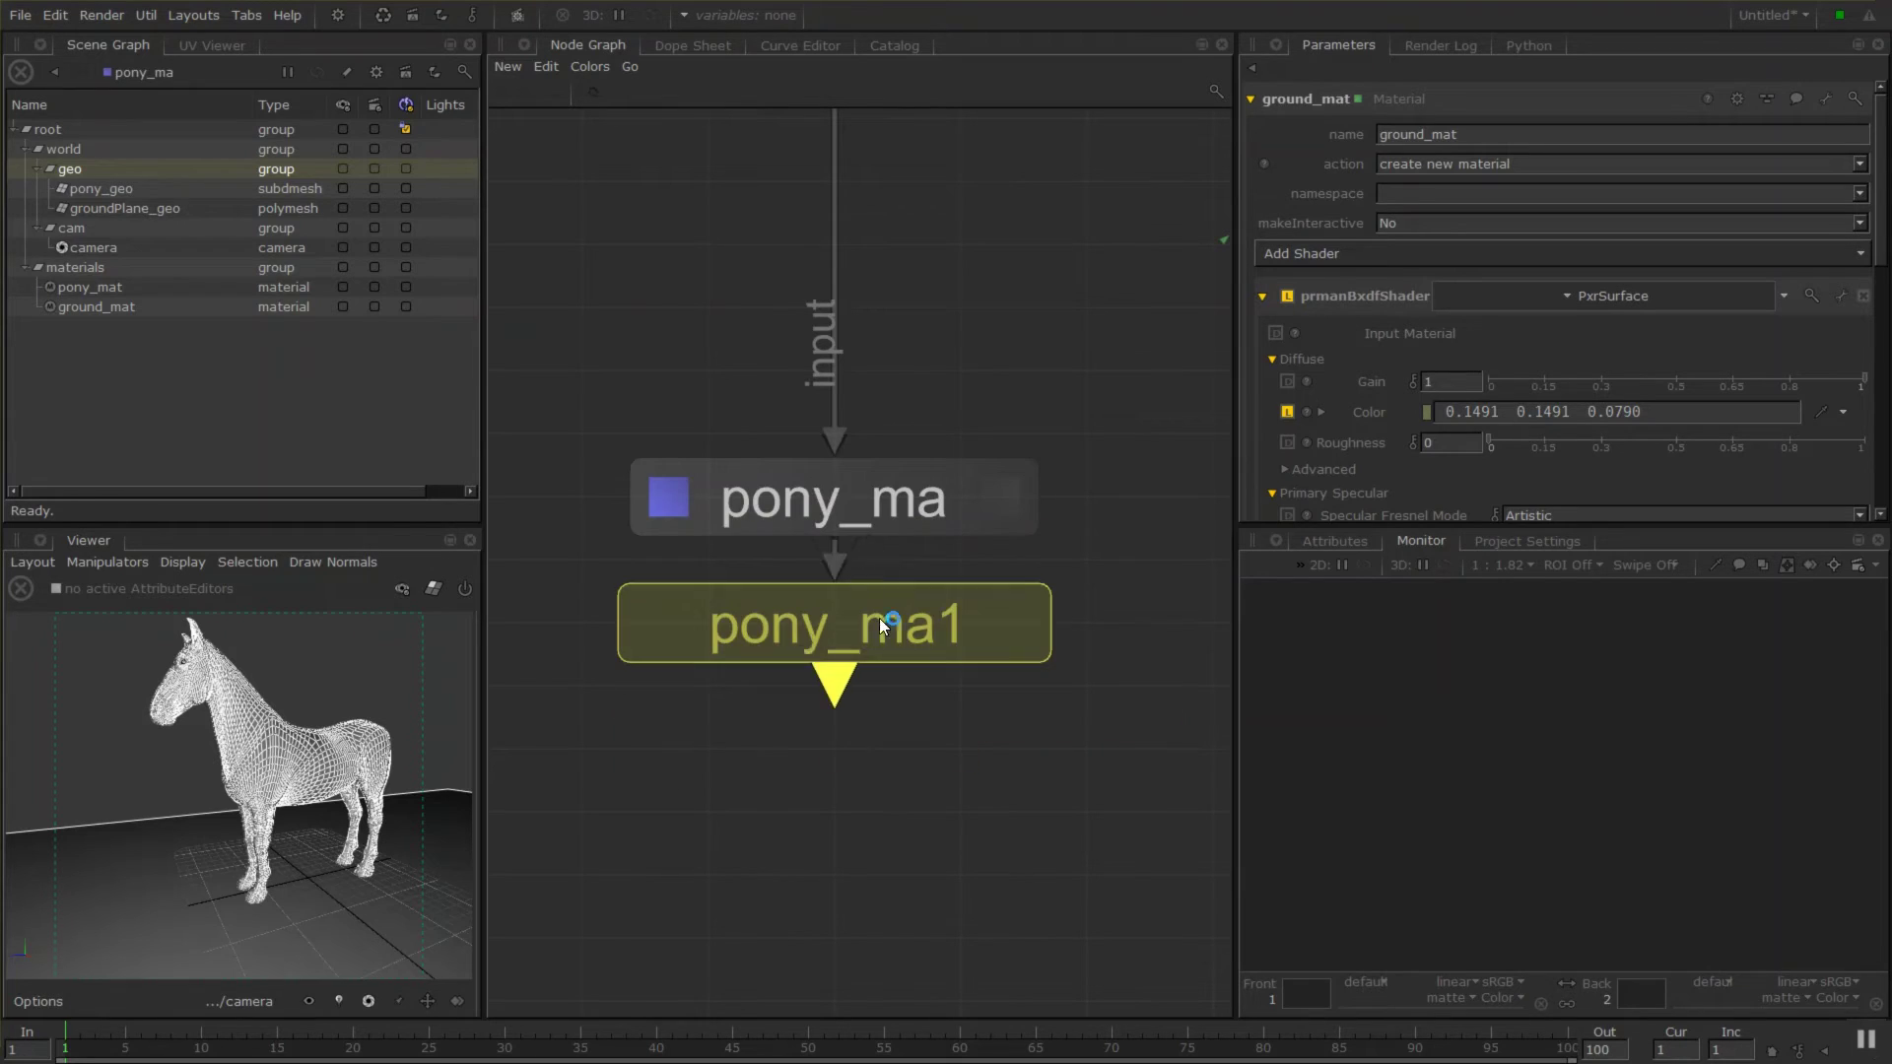
click(835, 814)
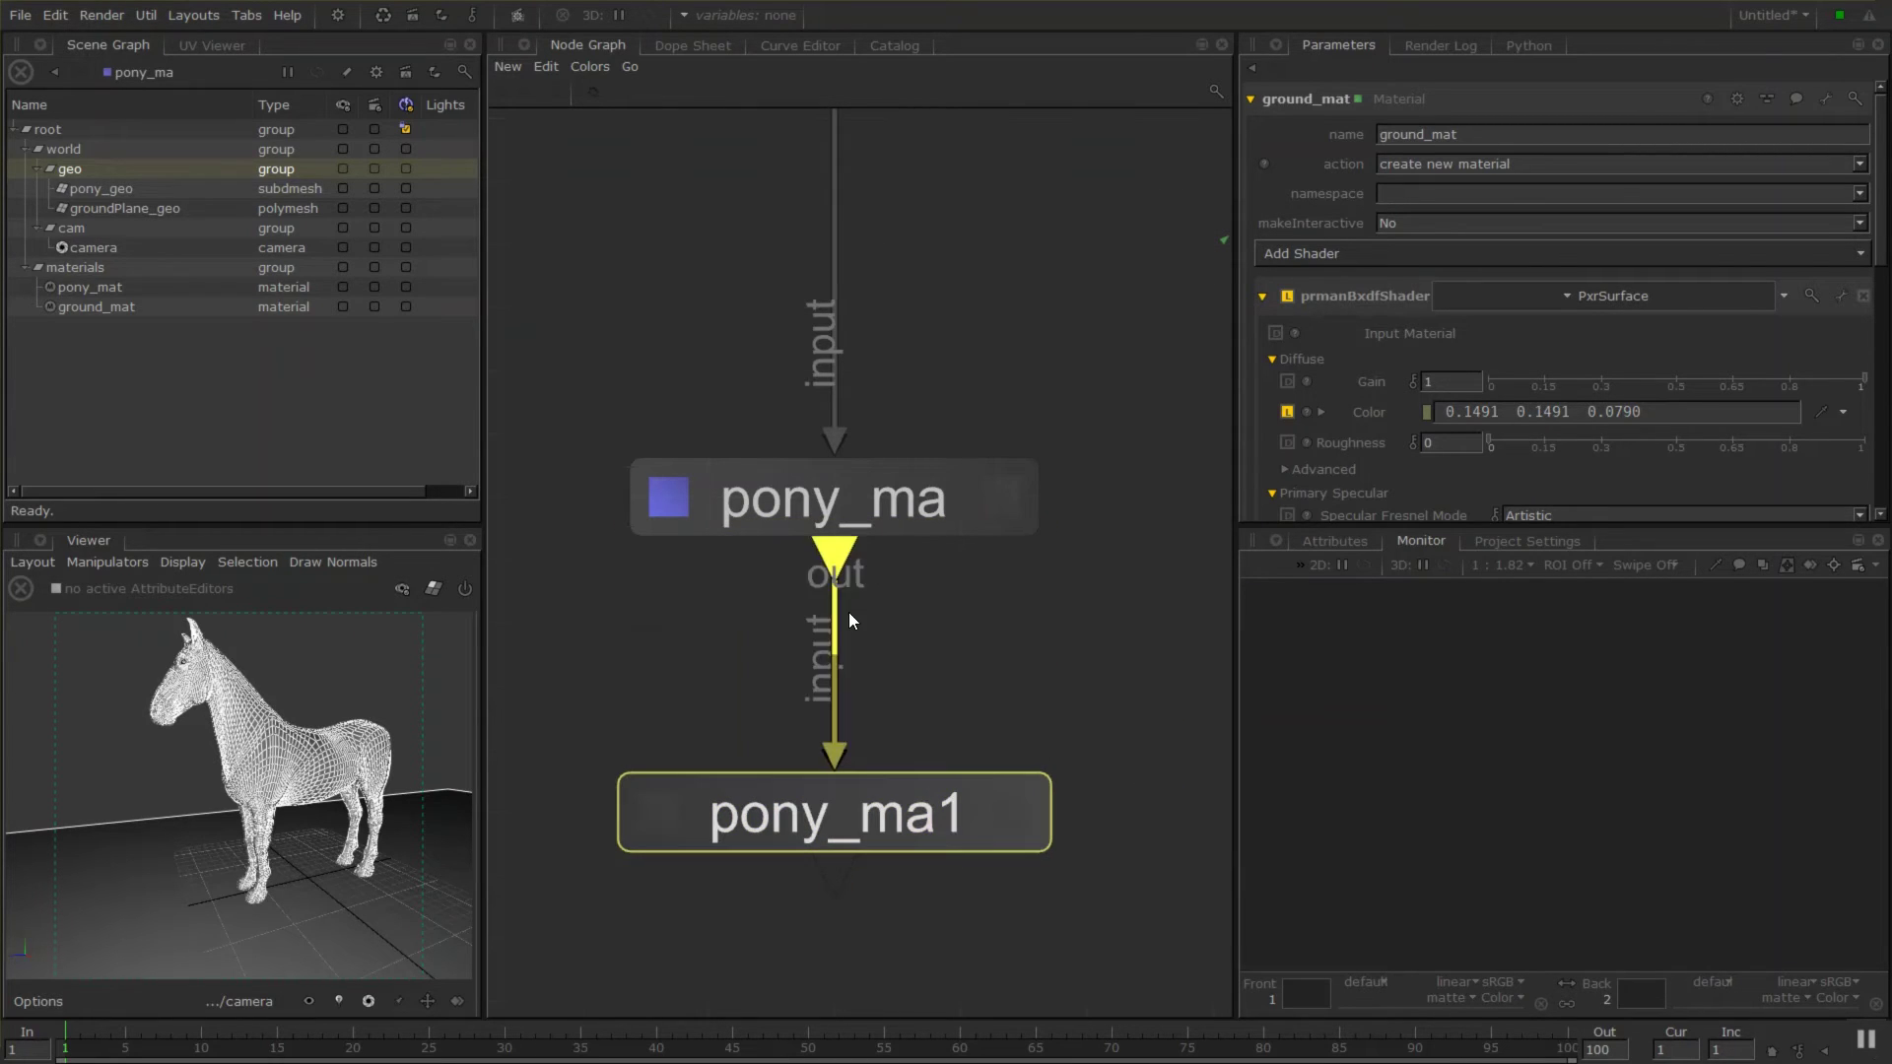
drag(946, 825, 927, 762)
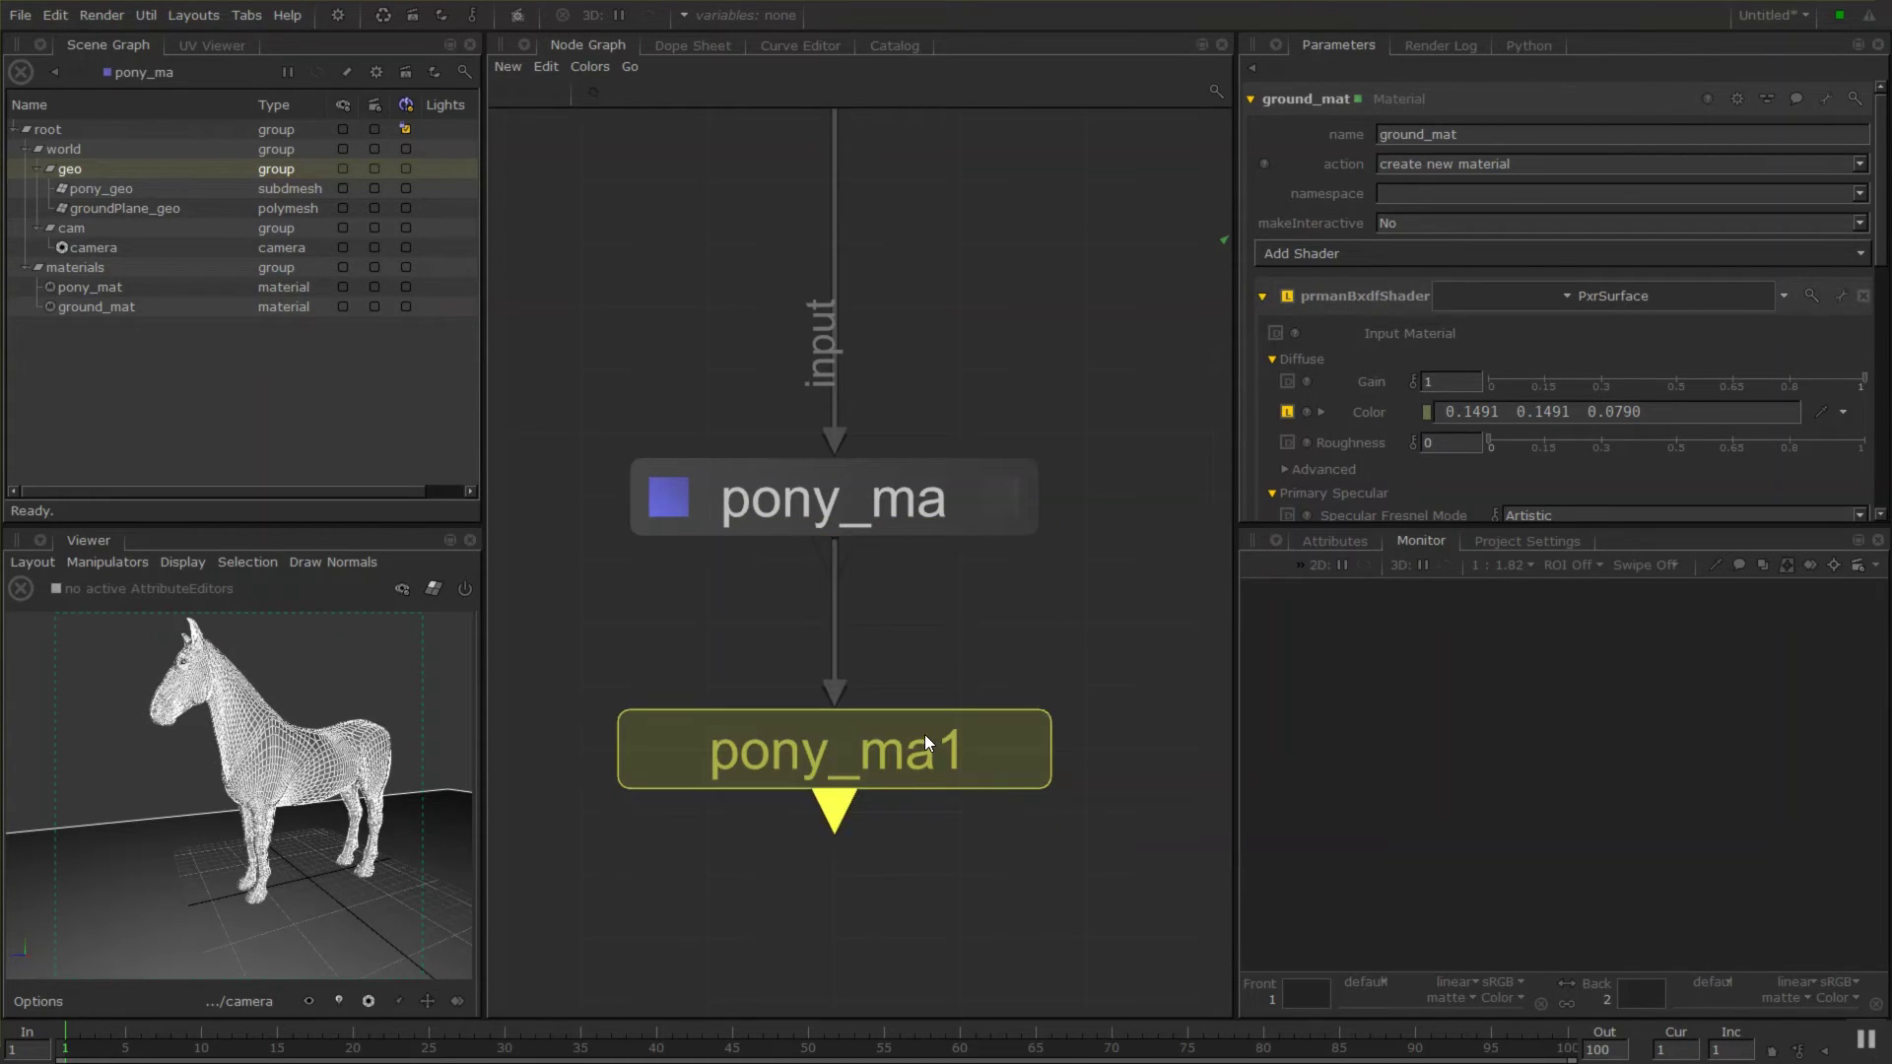
click(1011, 754)
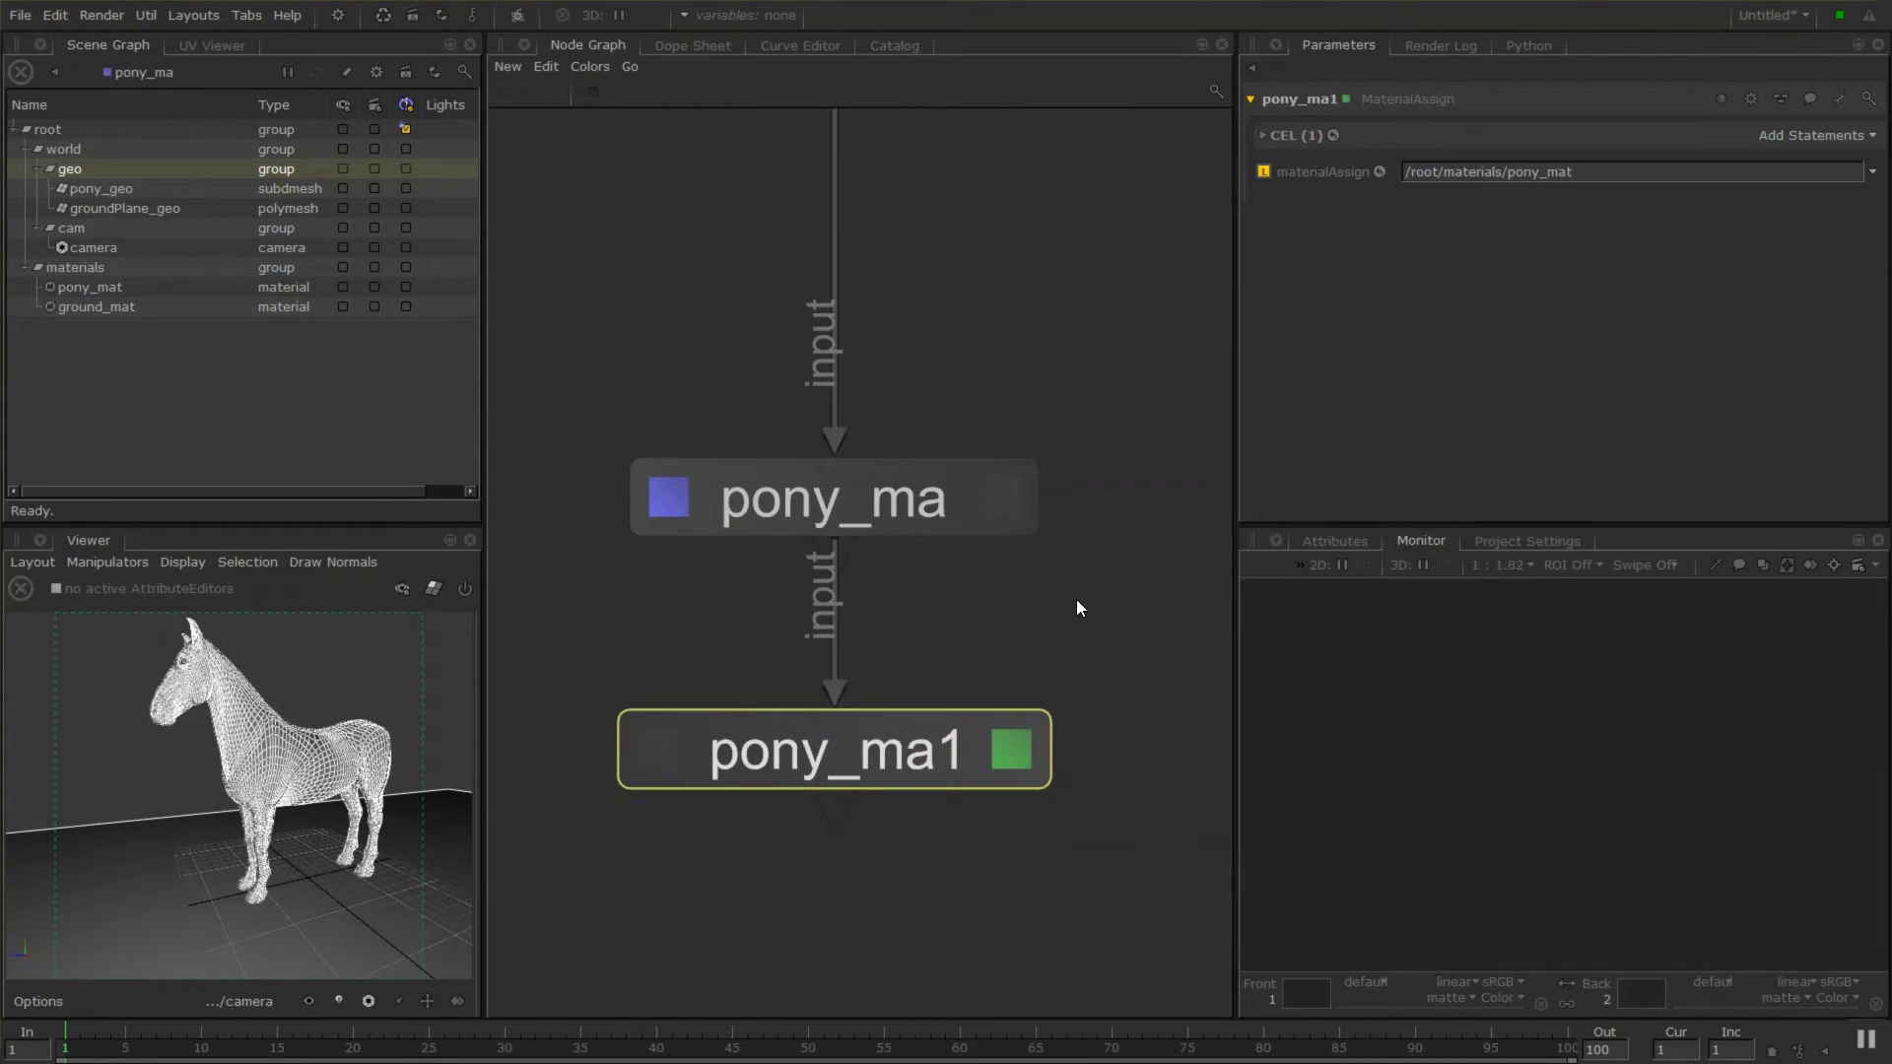
Rename the copied MaterialAssign node to ground_ma and assign it the material /root/materials/ground_mat.
double_click(1301, 101)
text(ground_ma)
key(Return)
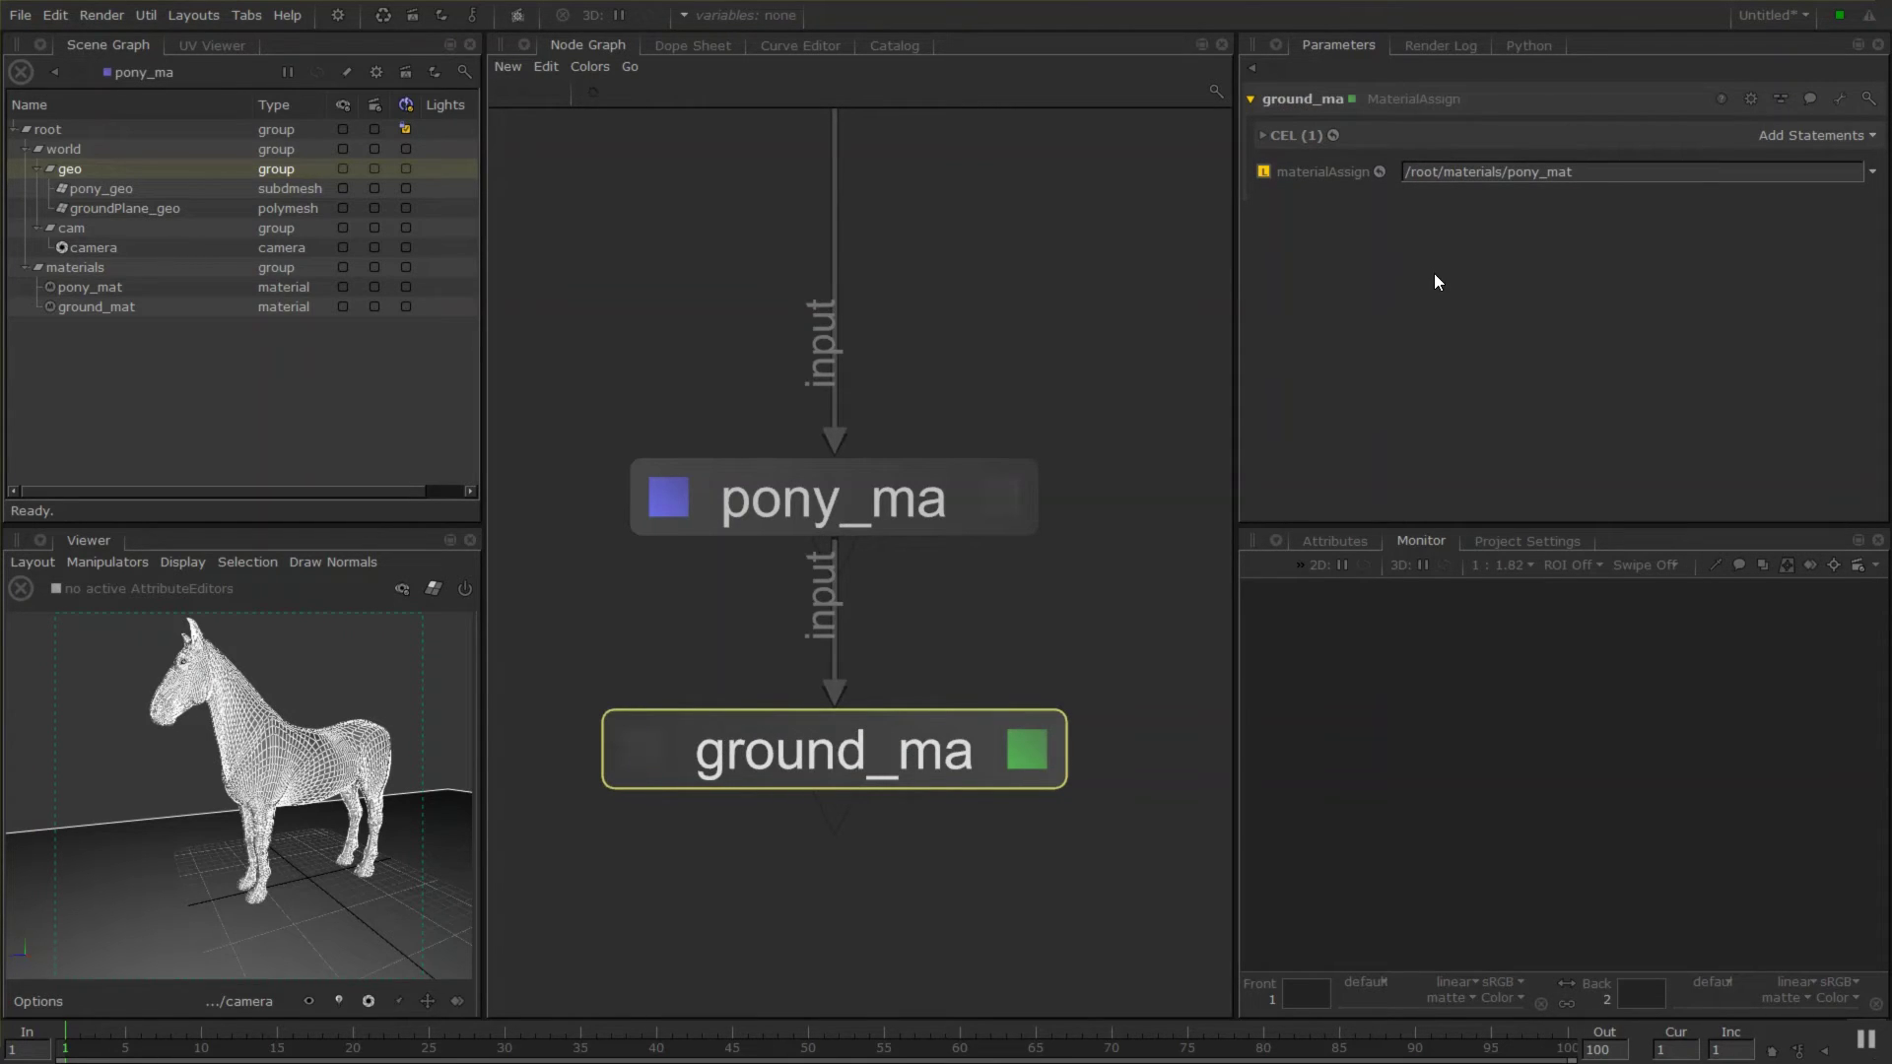
drag(94, 310, 1330, 173)
Change ground_ma's custom CEL statement to /root/world/geo//*ground*.
click(1817, 135)
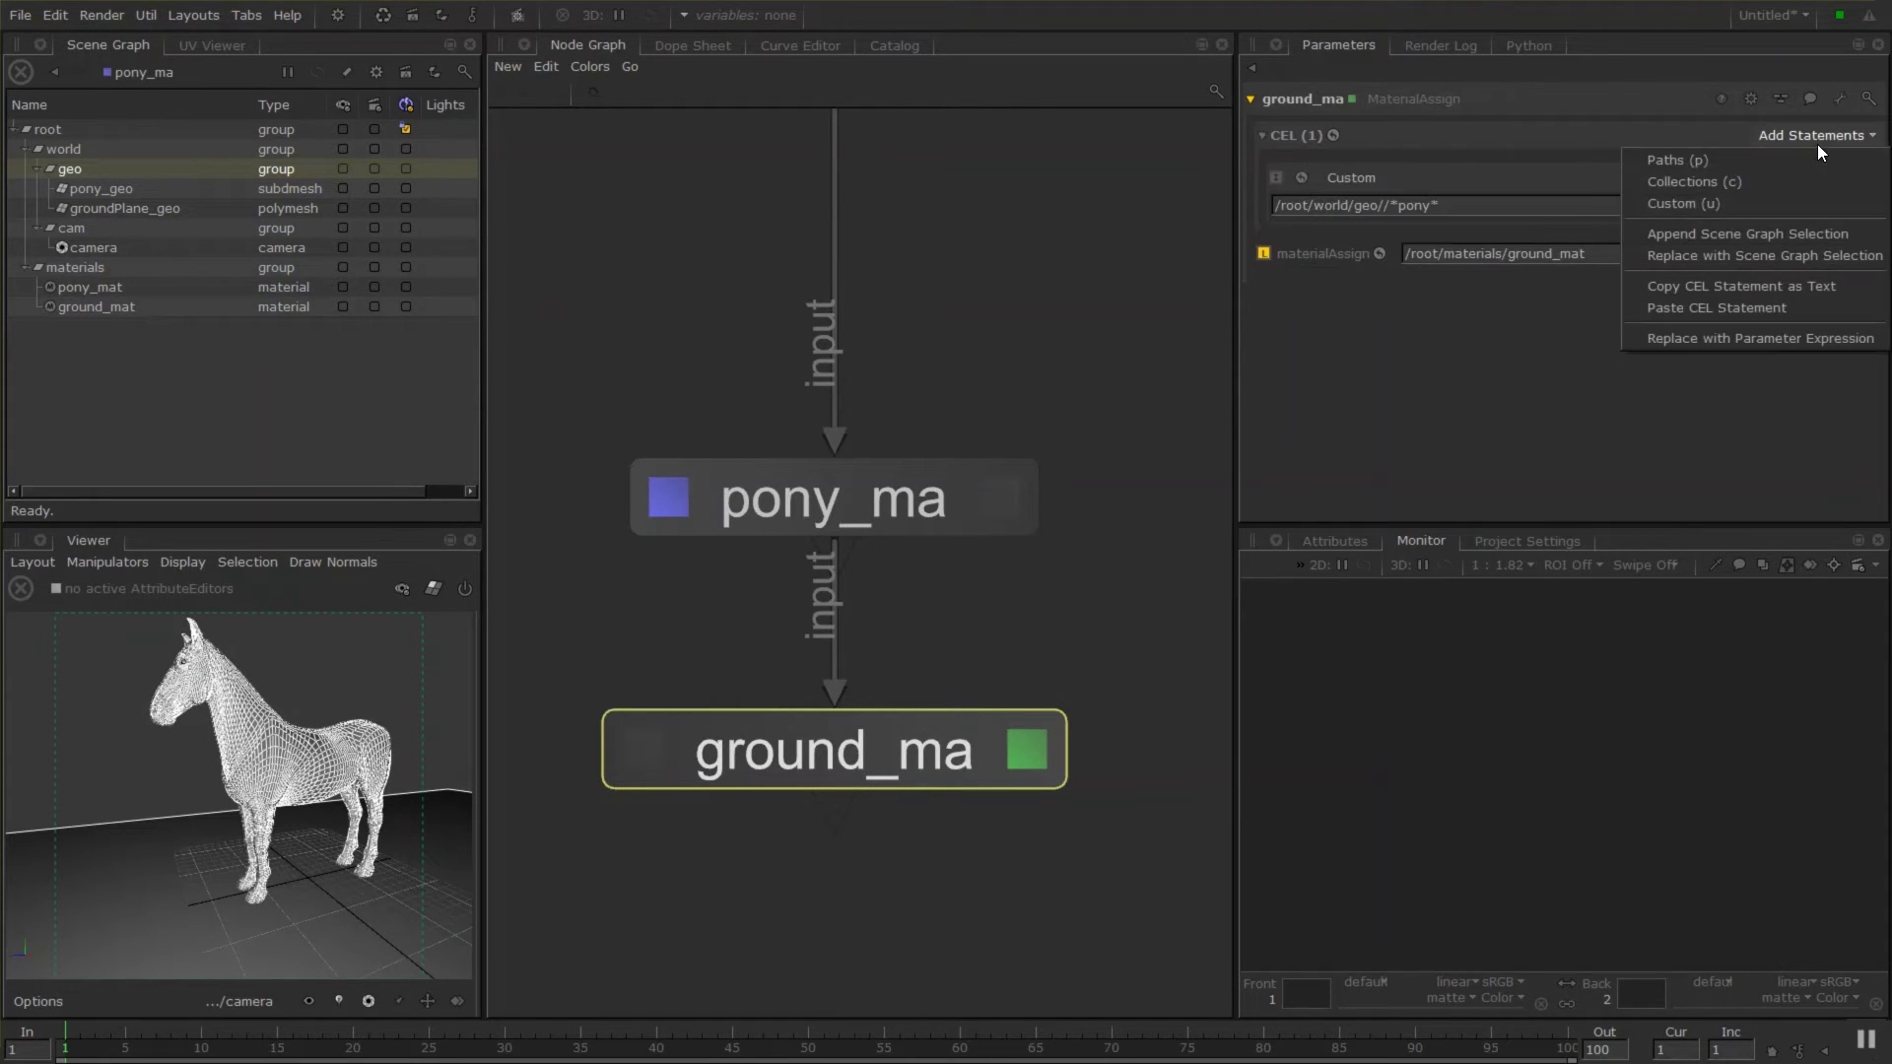
click(1450, 207)
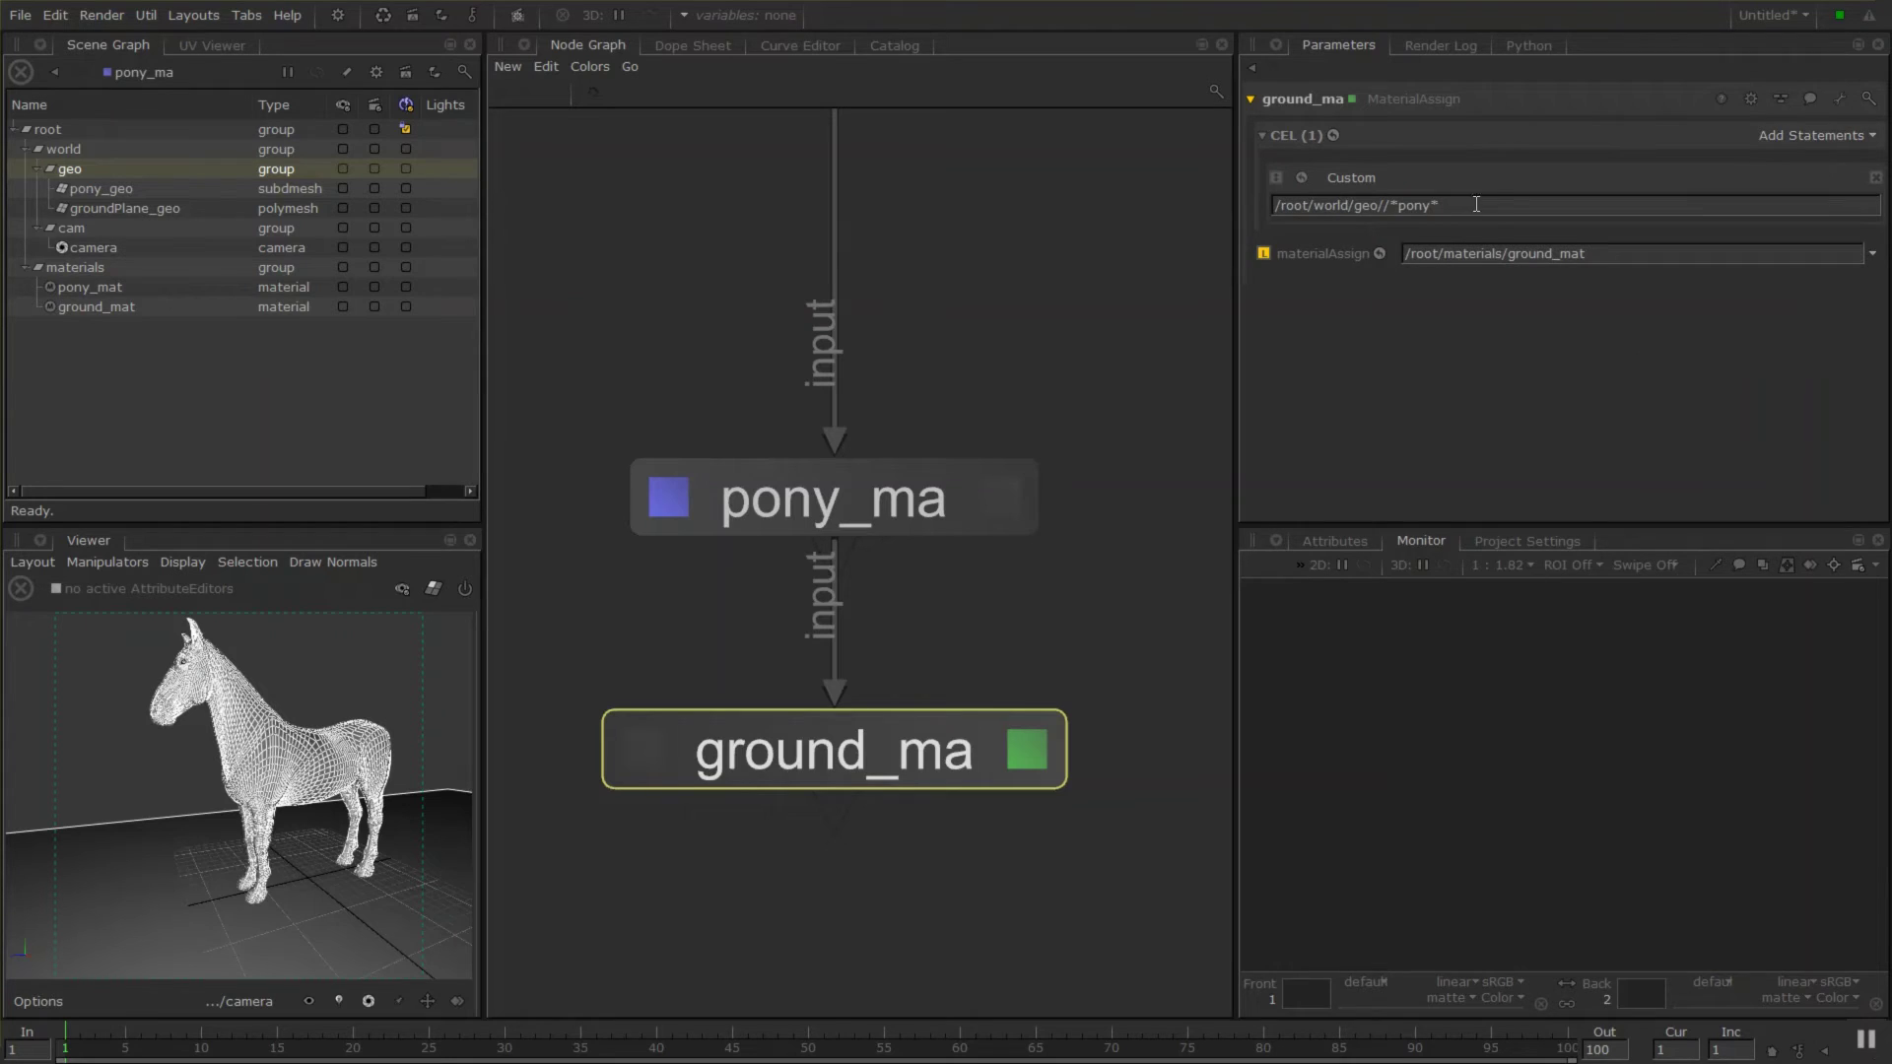
drag(1439, 205, 1407, 206)
click(1406, 206)
double_click(1407, 208)
text(ground)
Add a GafferThree node directly beneath ground_ma, make it the viewed node and open its parameters.
middle_drag(1112, 739, 1131, 540)
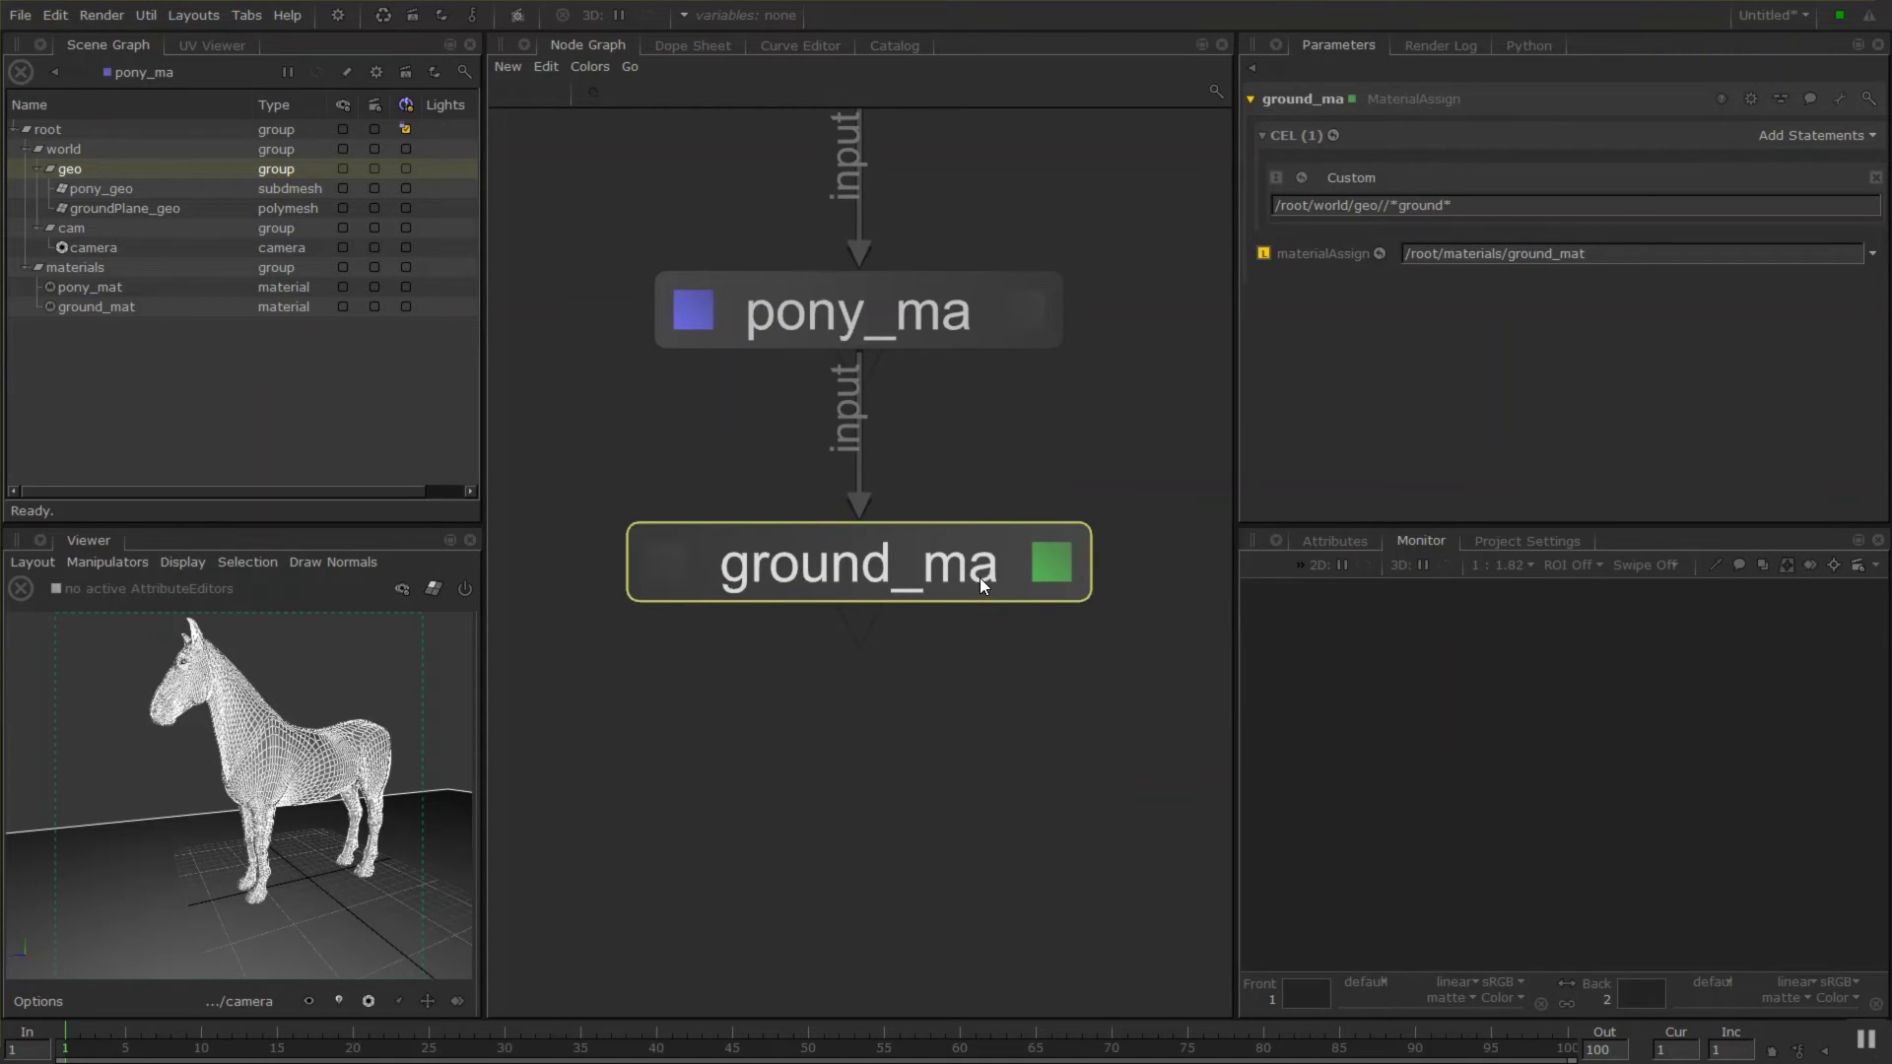
scroll(1023, 501, down, 5)
middle_drag(1078, 382, 871, 459)
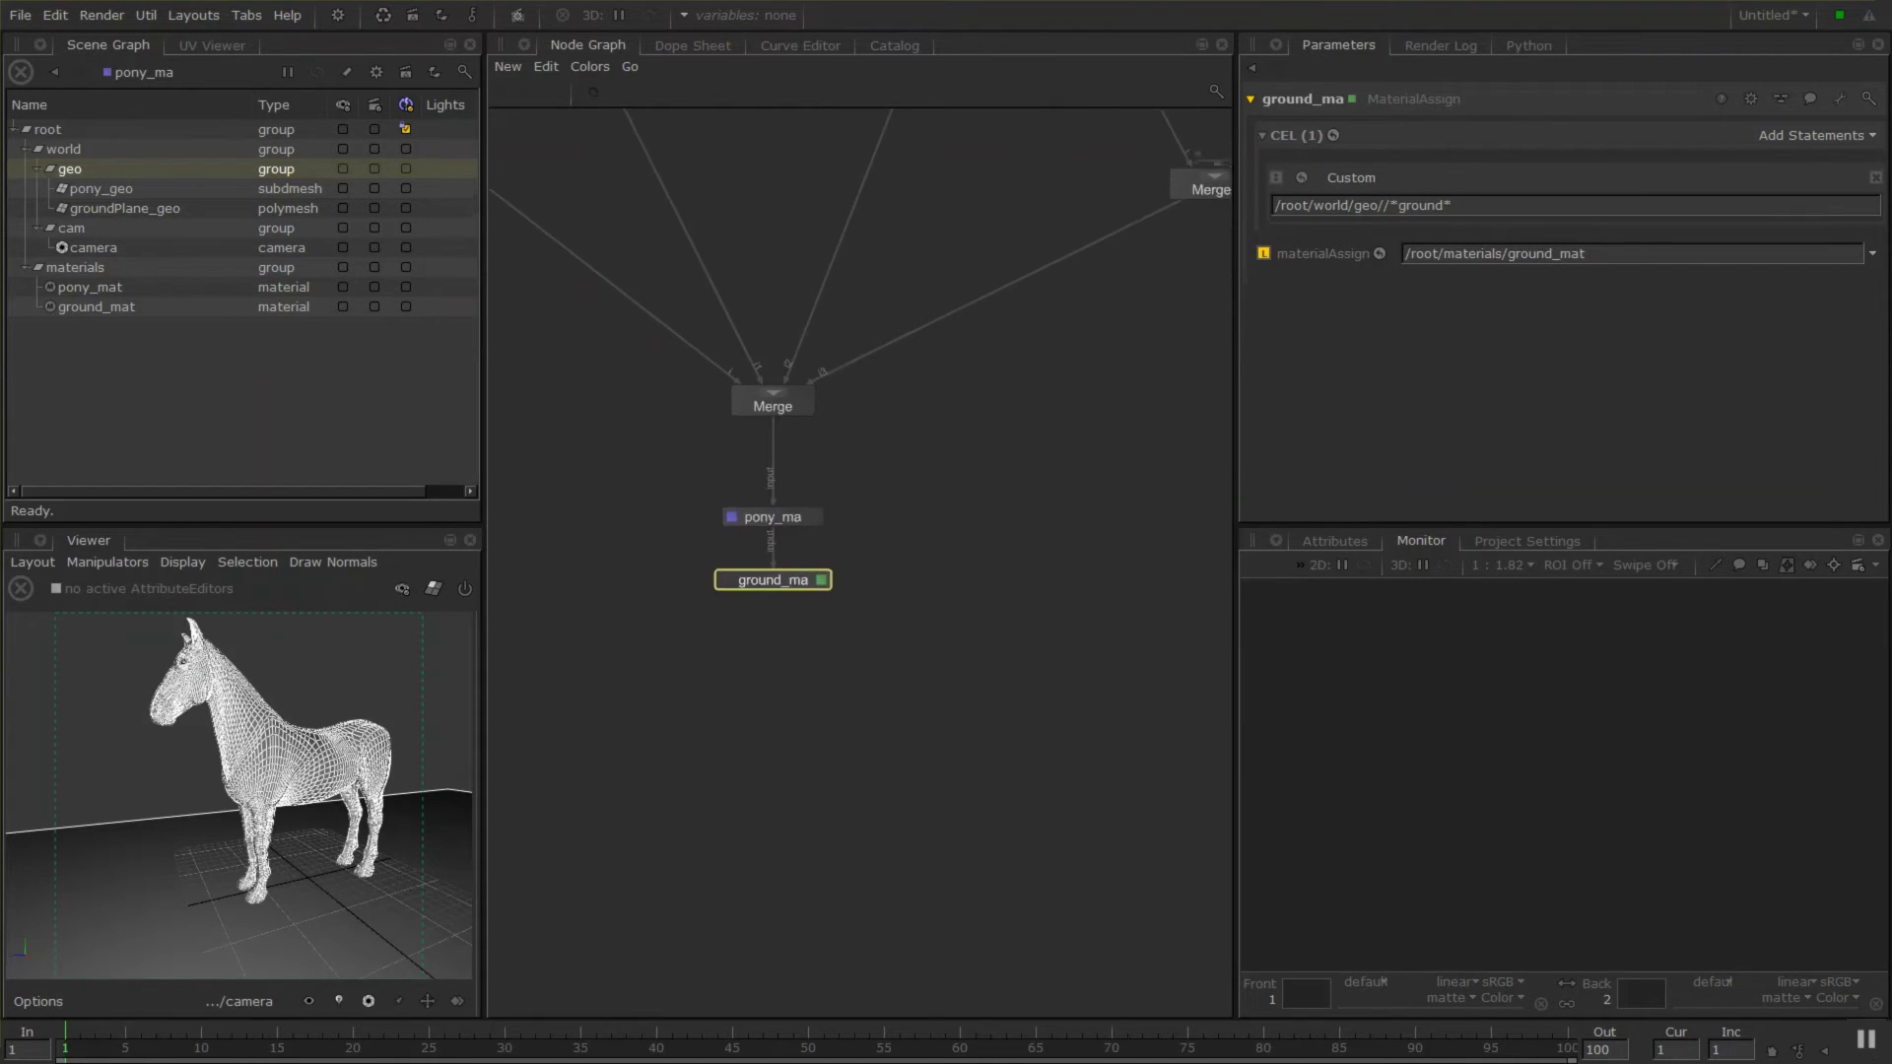
middle_drag(795, 607, 911, 540)
middle_drag(934, 649, 908, 377)
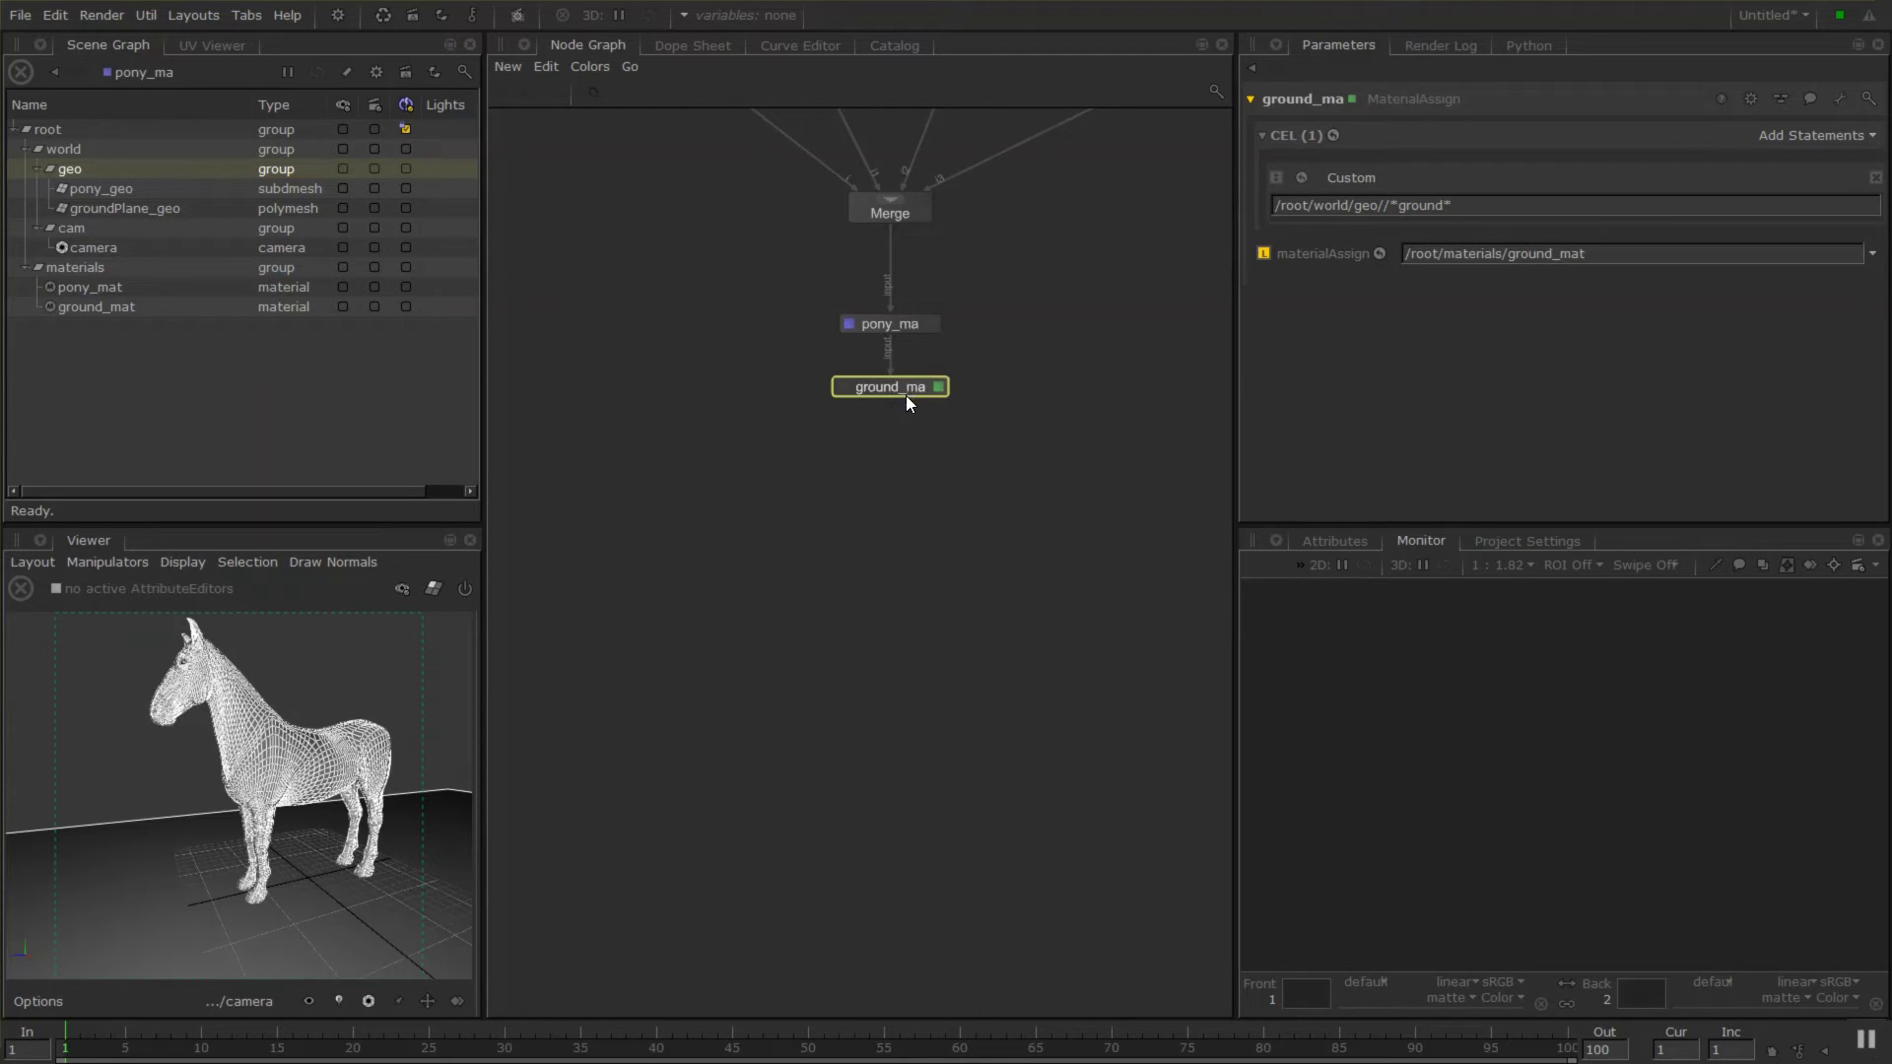
key(Tab)
text(gaf)
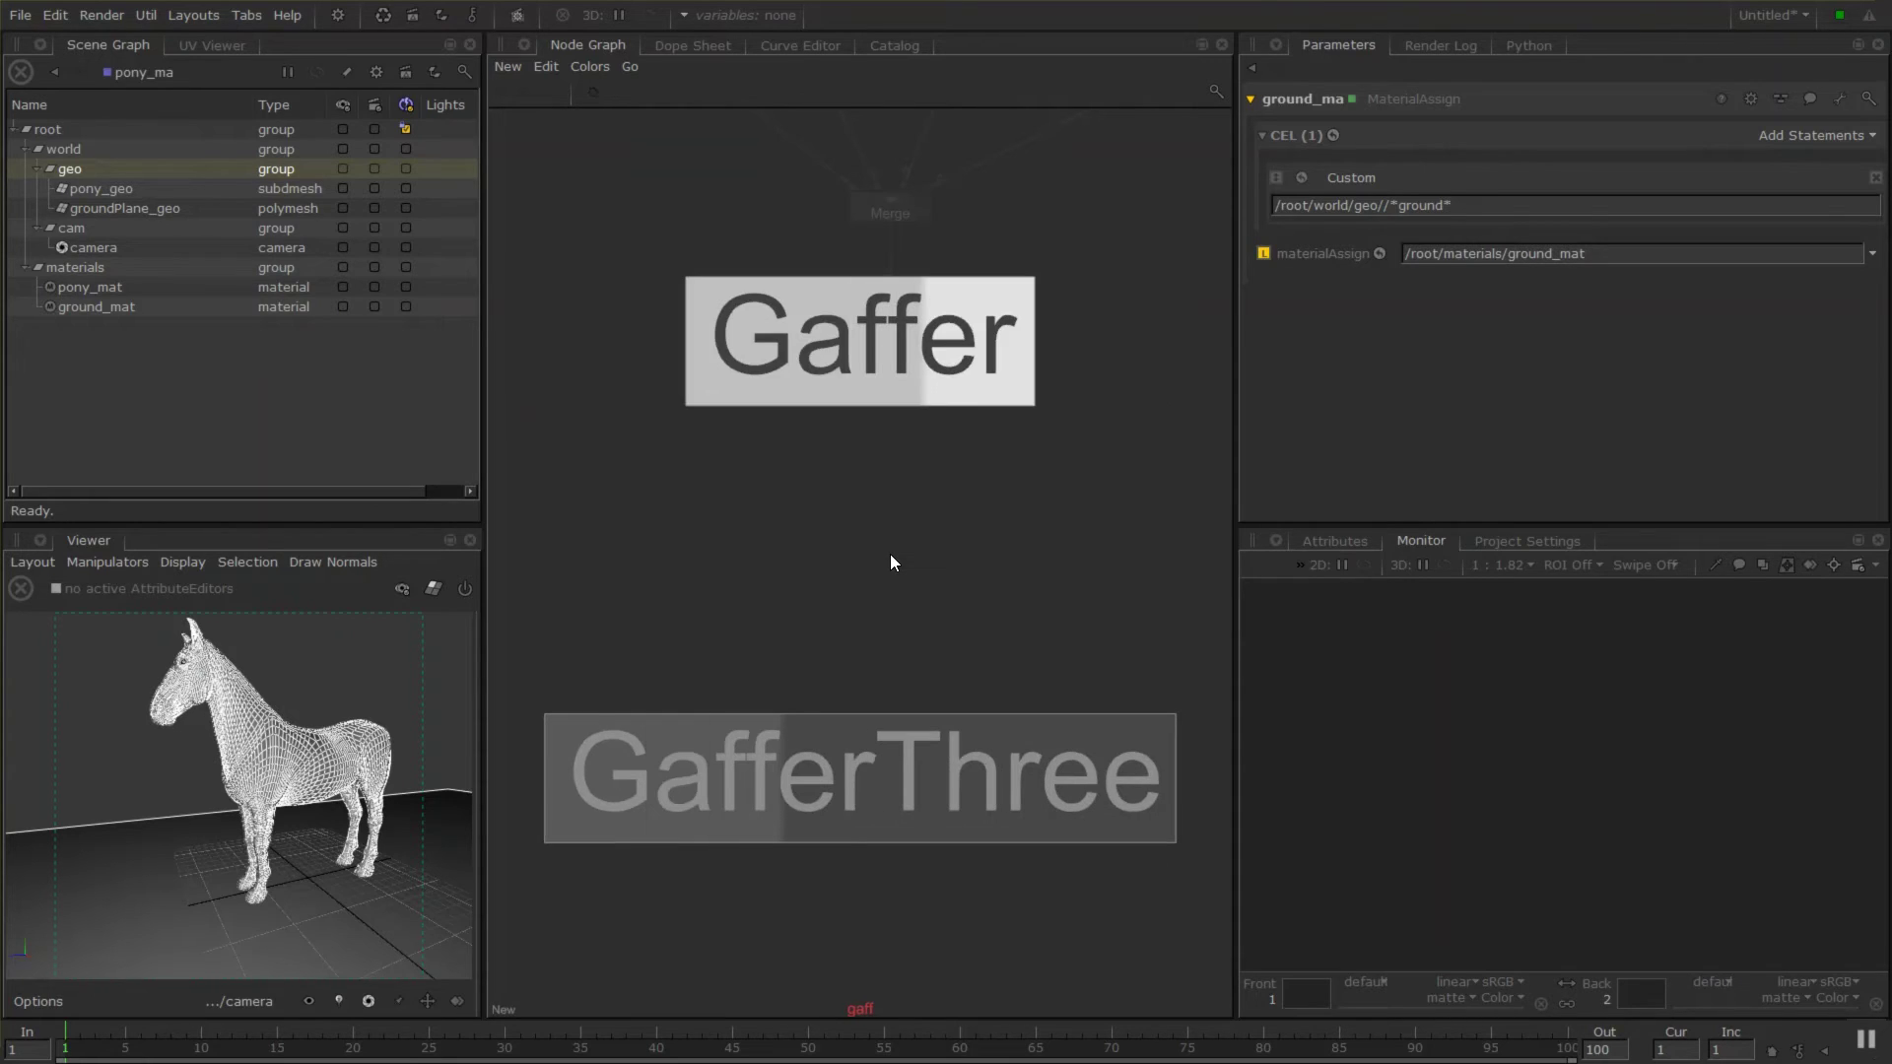
text(f)
key(Down)
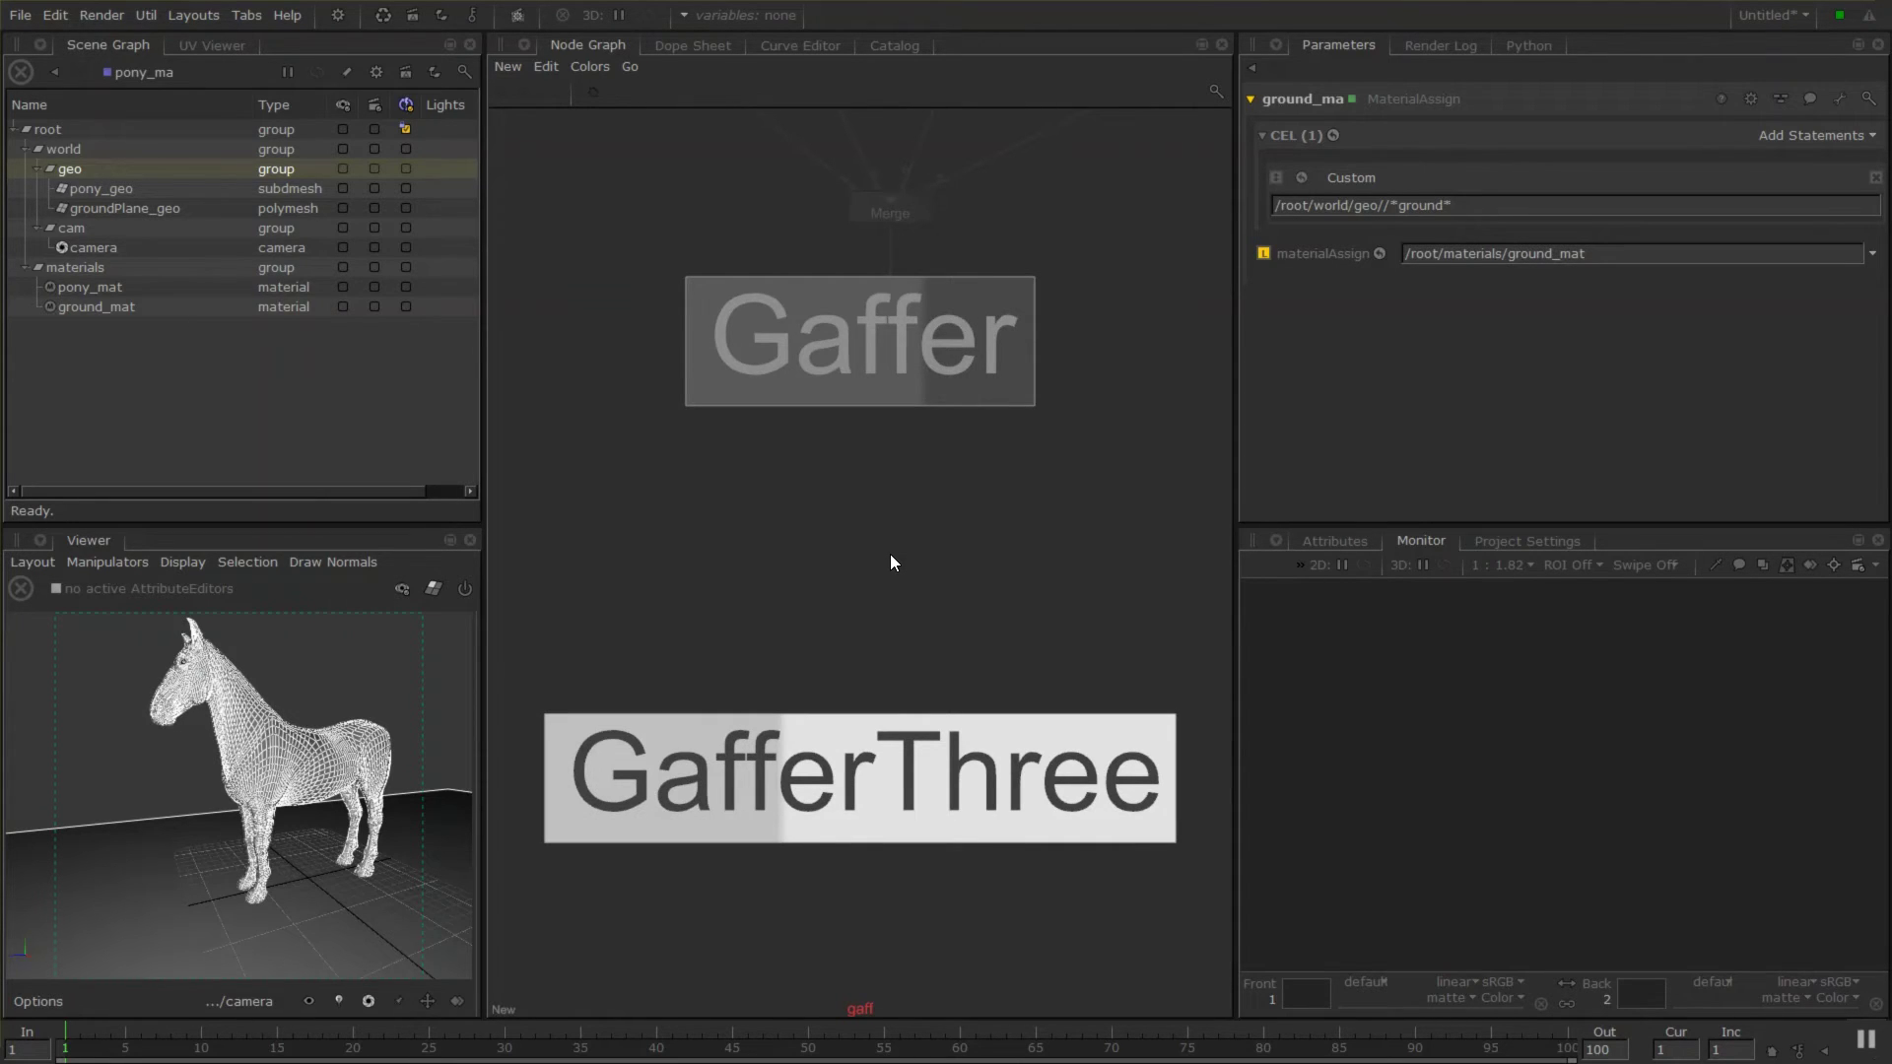
key(Return)
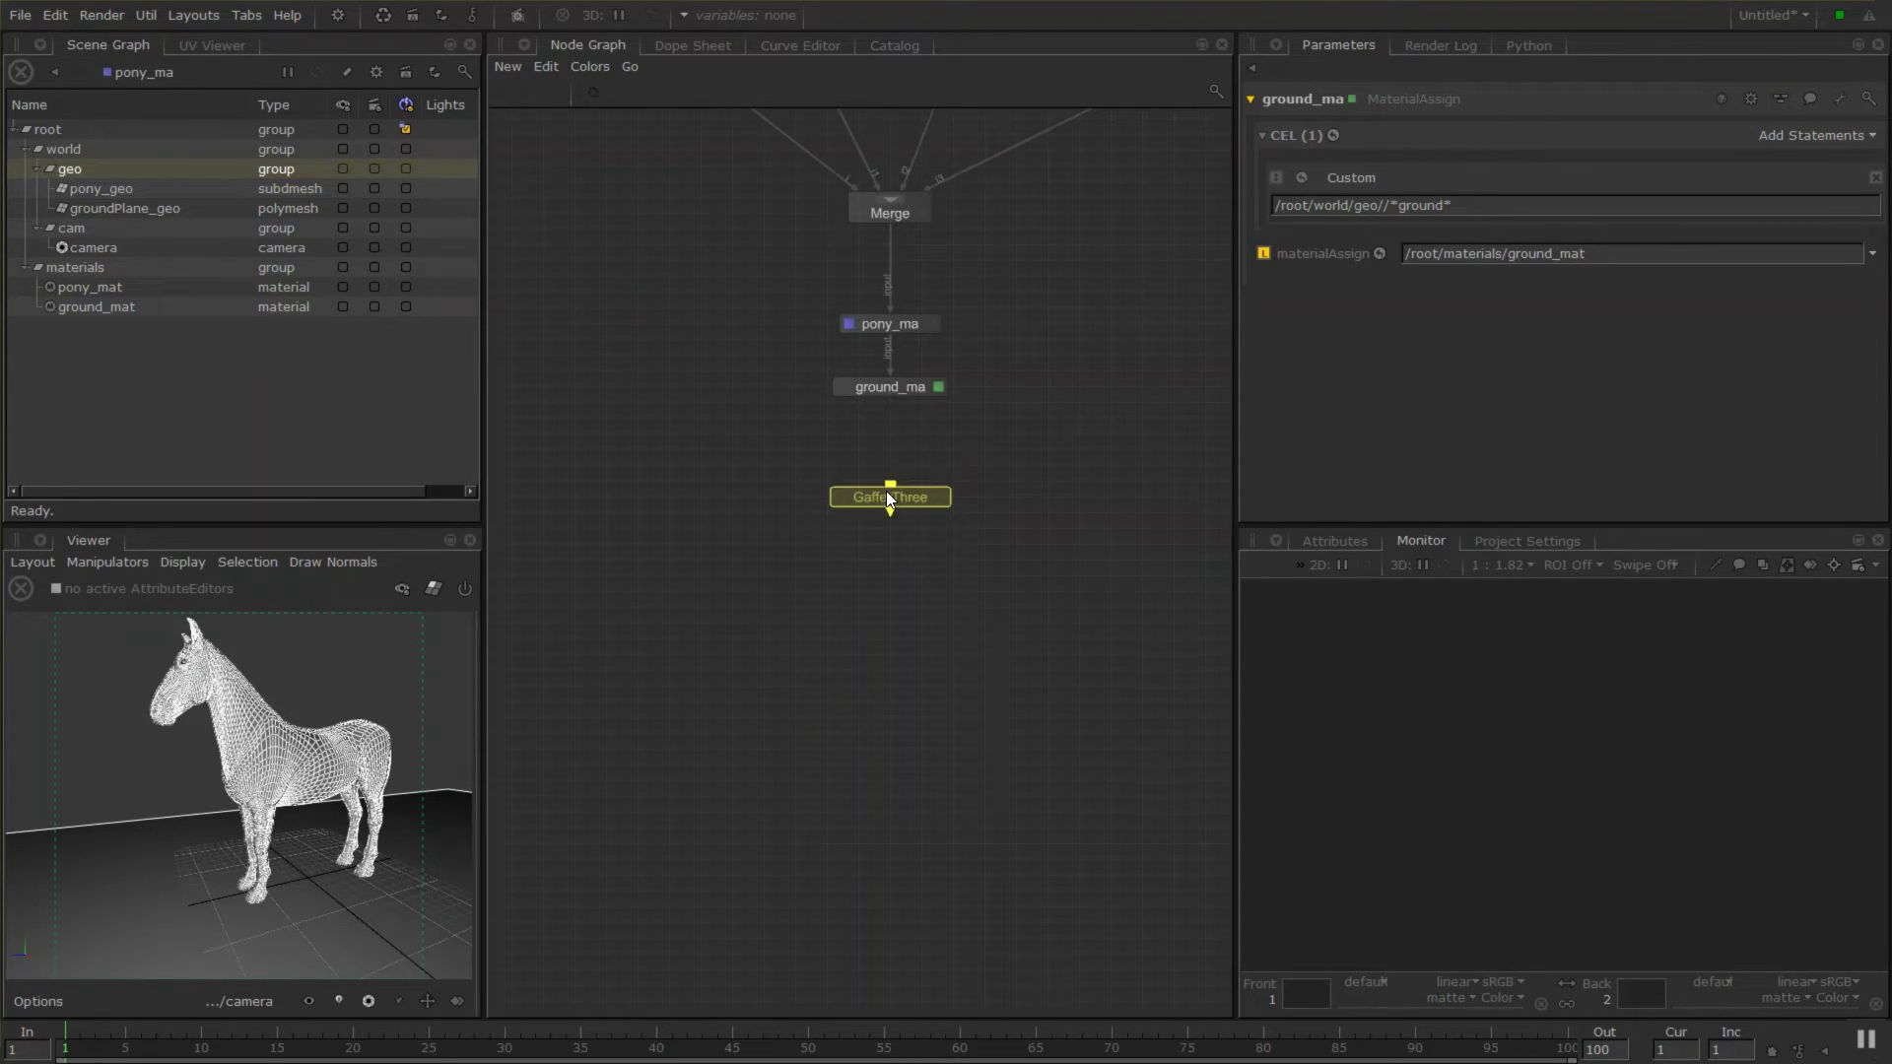
click(887, 495)
double_click(903, 498)
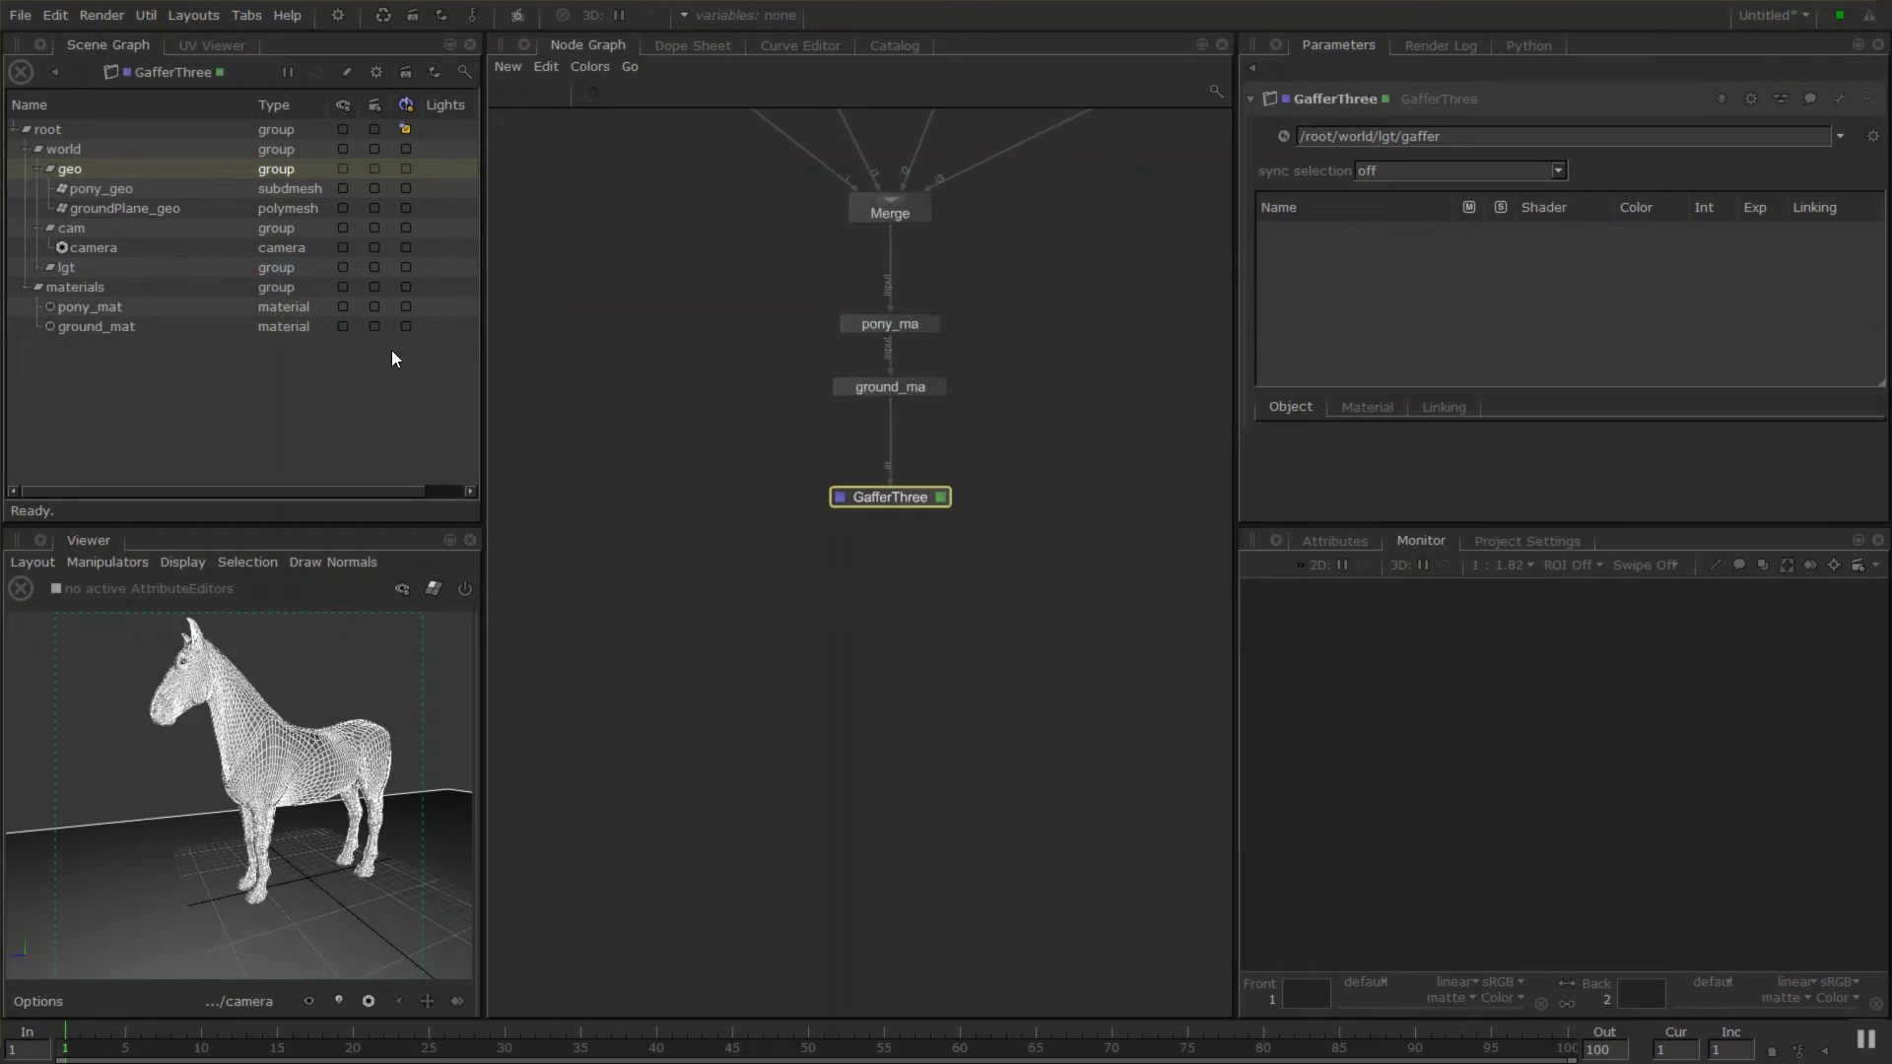
Set the GafferThree root location to /root/world/lights and select the lights group in the scene graph.
click(38, 267)
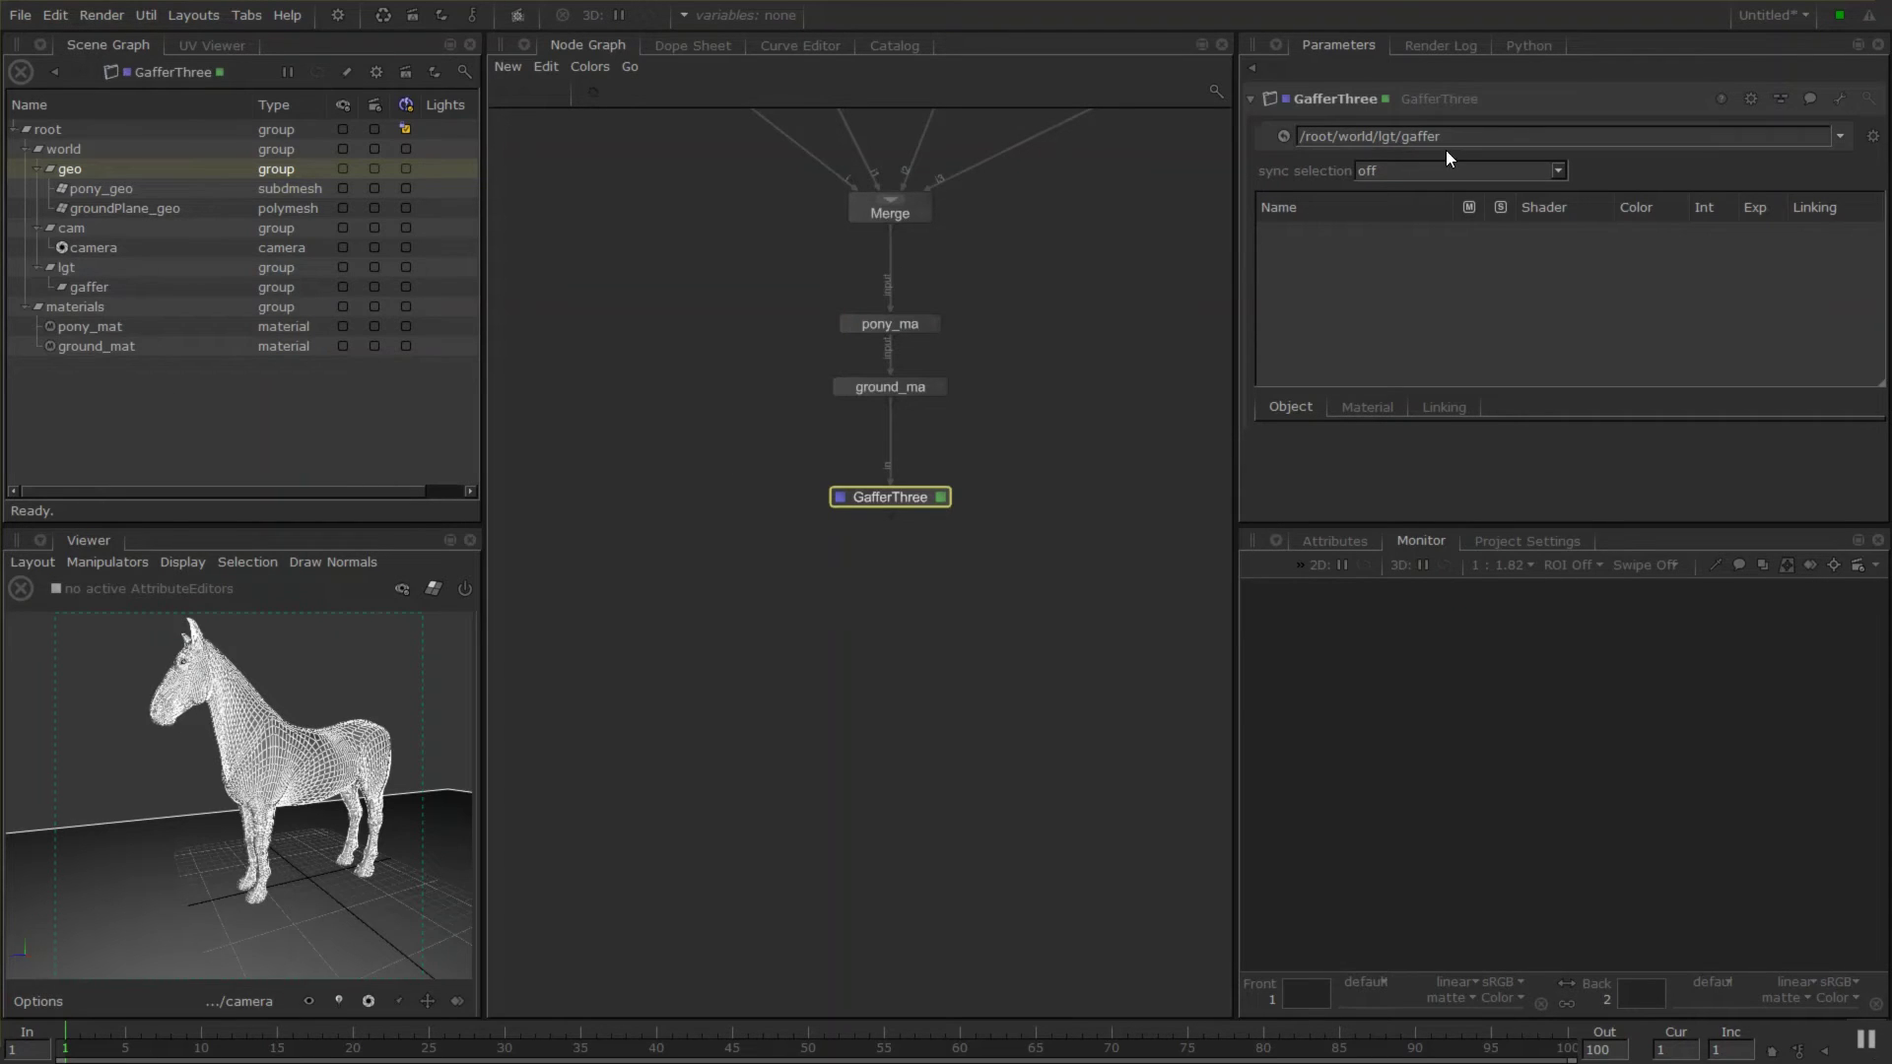
drag(1372, 137, 1537, 143)
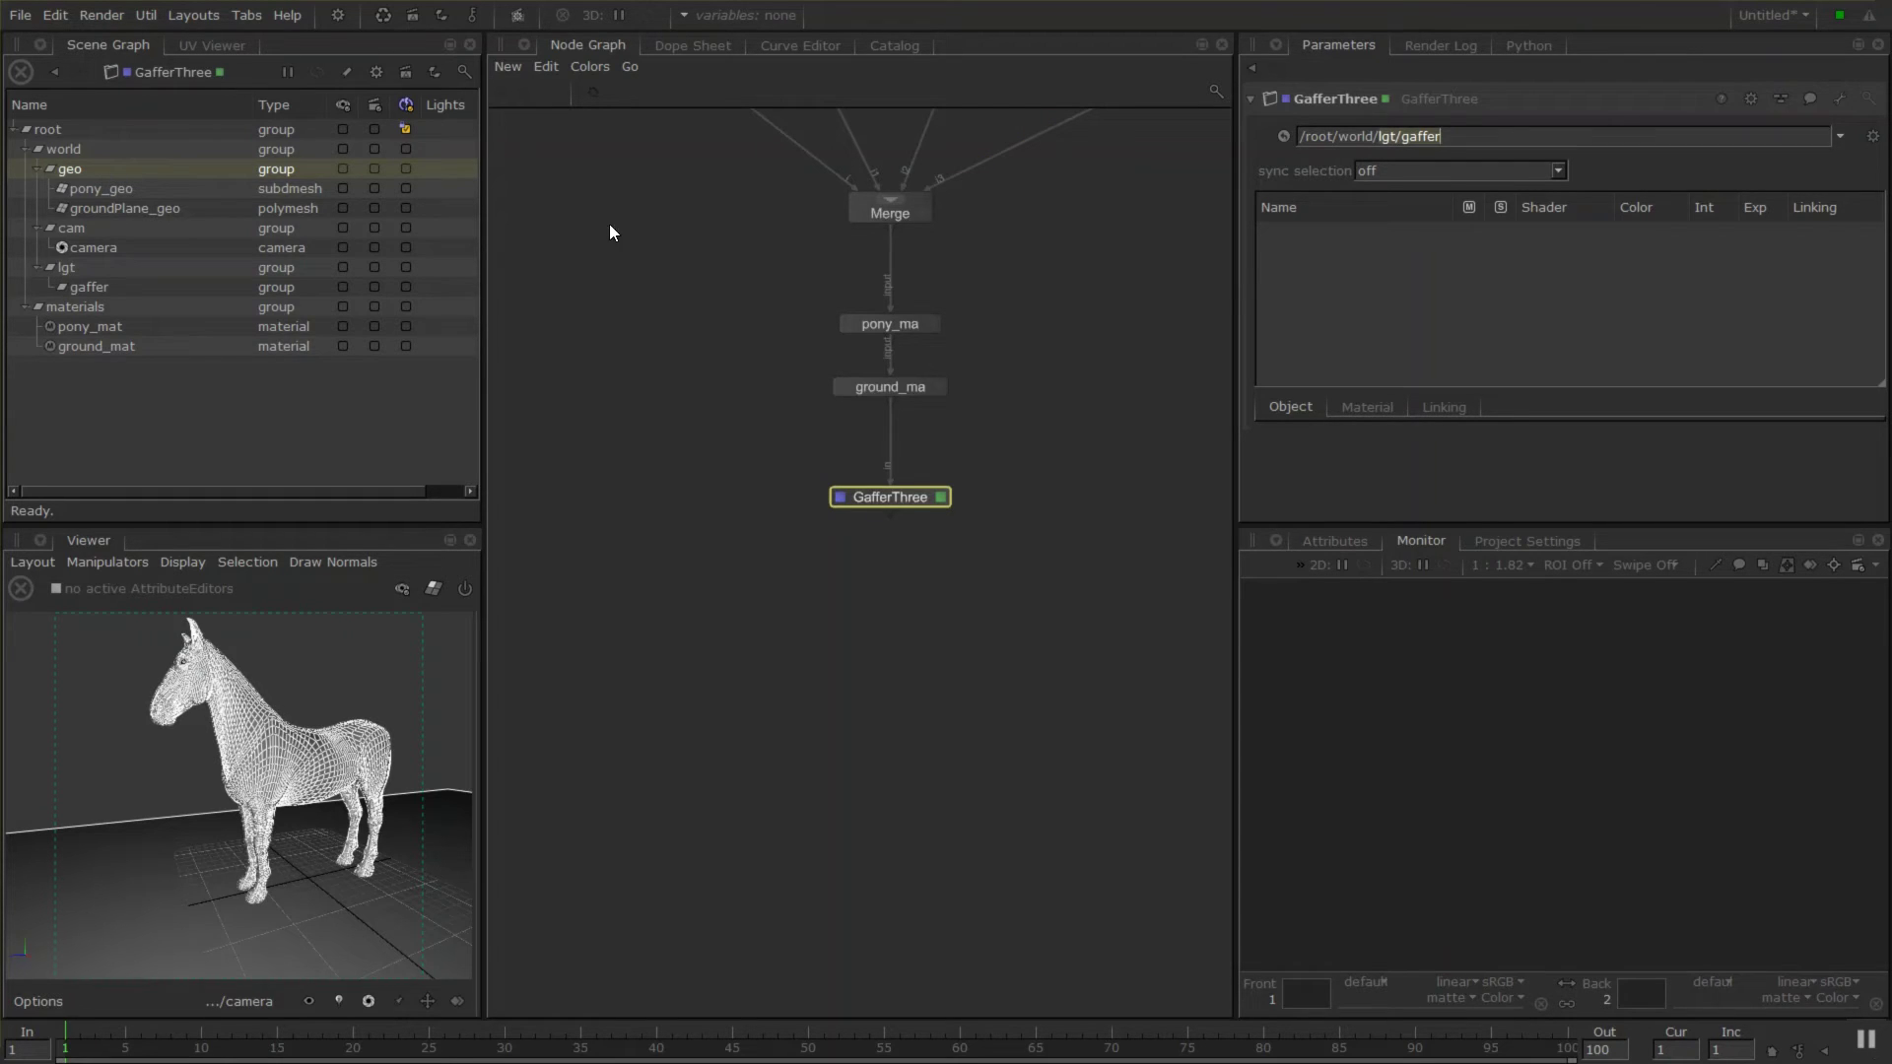
click(1446, 132)
drag(1380, 136, 1681, 158)
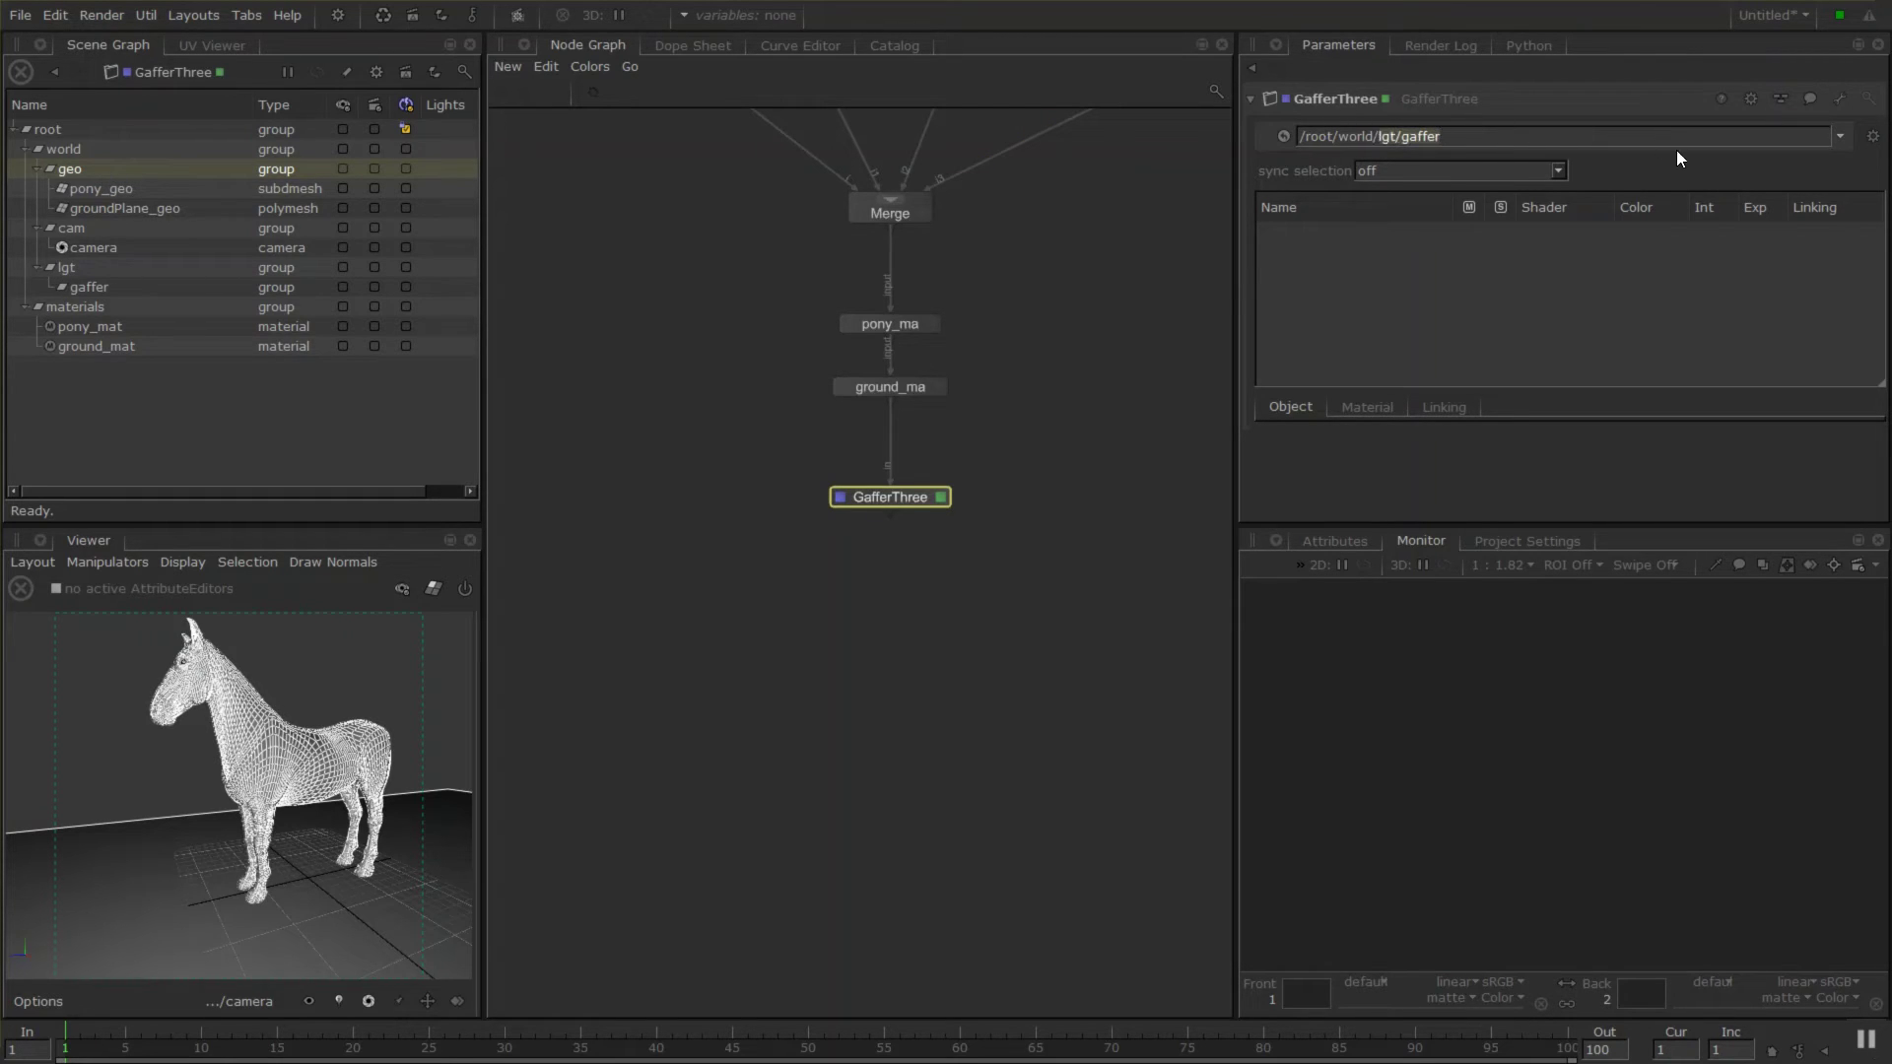
text(lights)
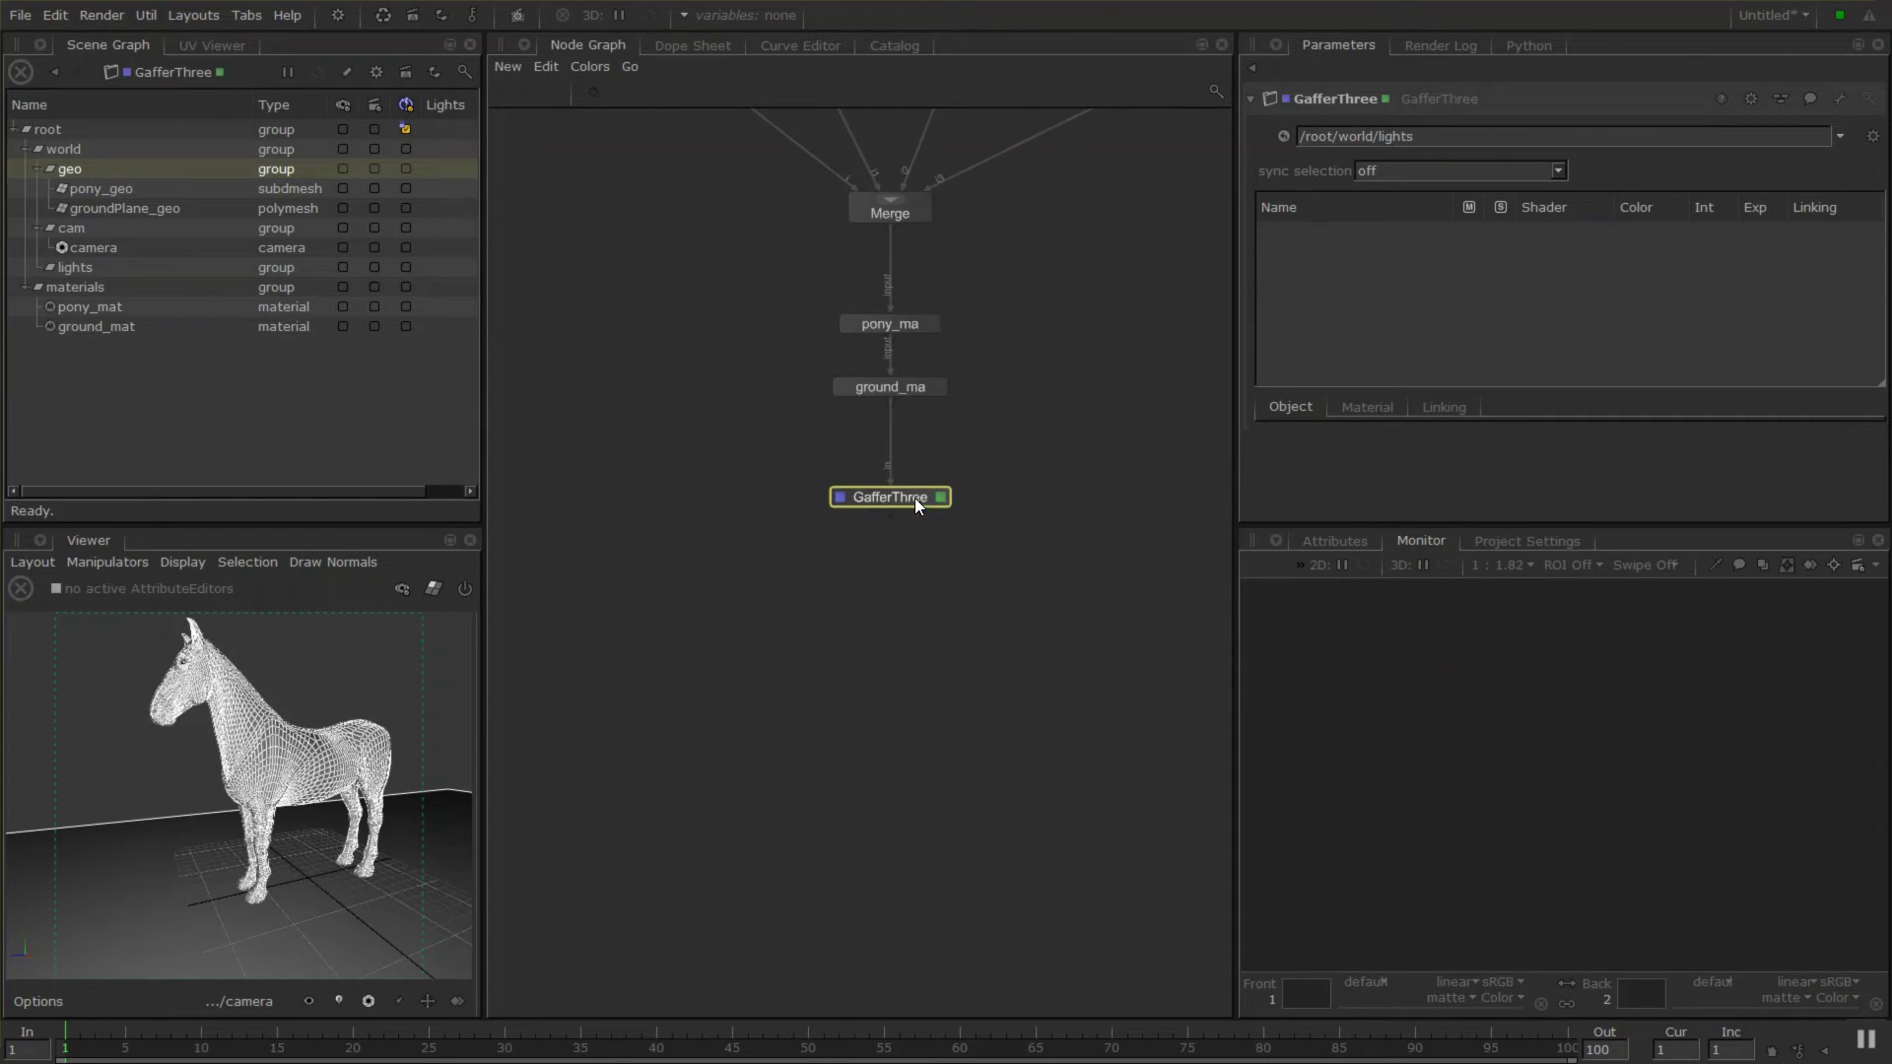
click(92, 268)
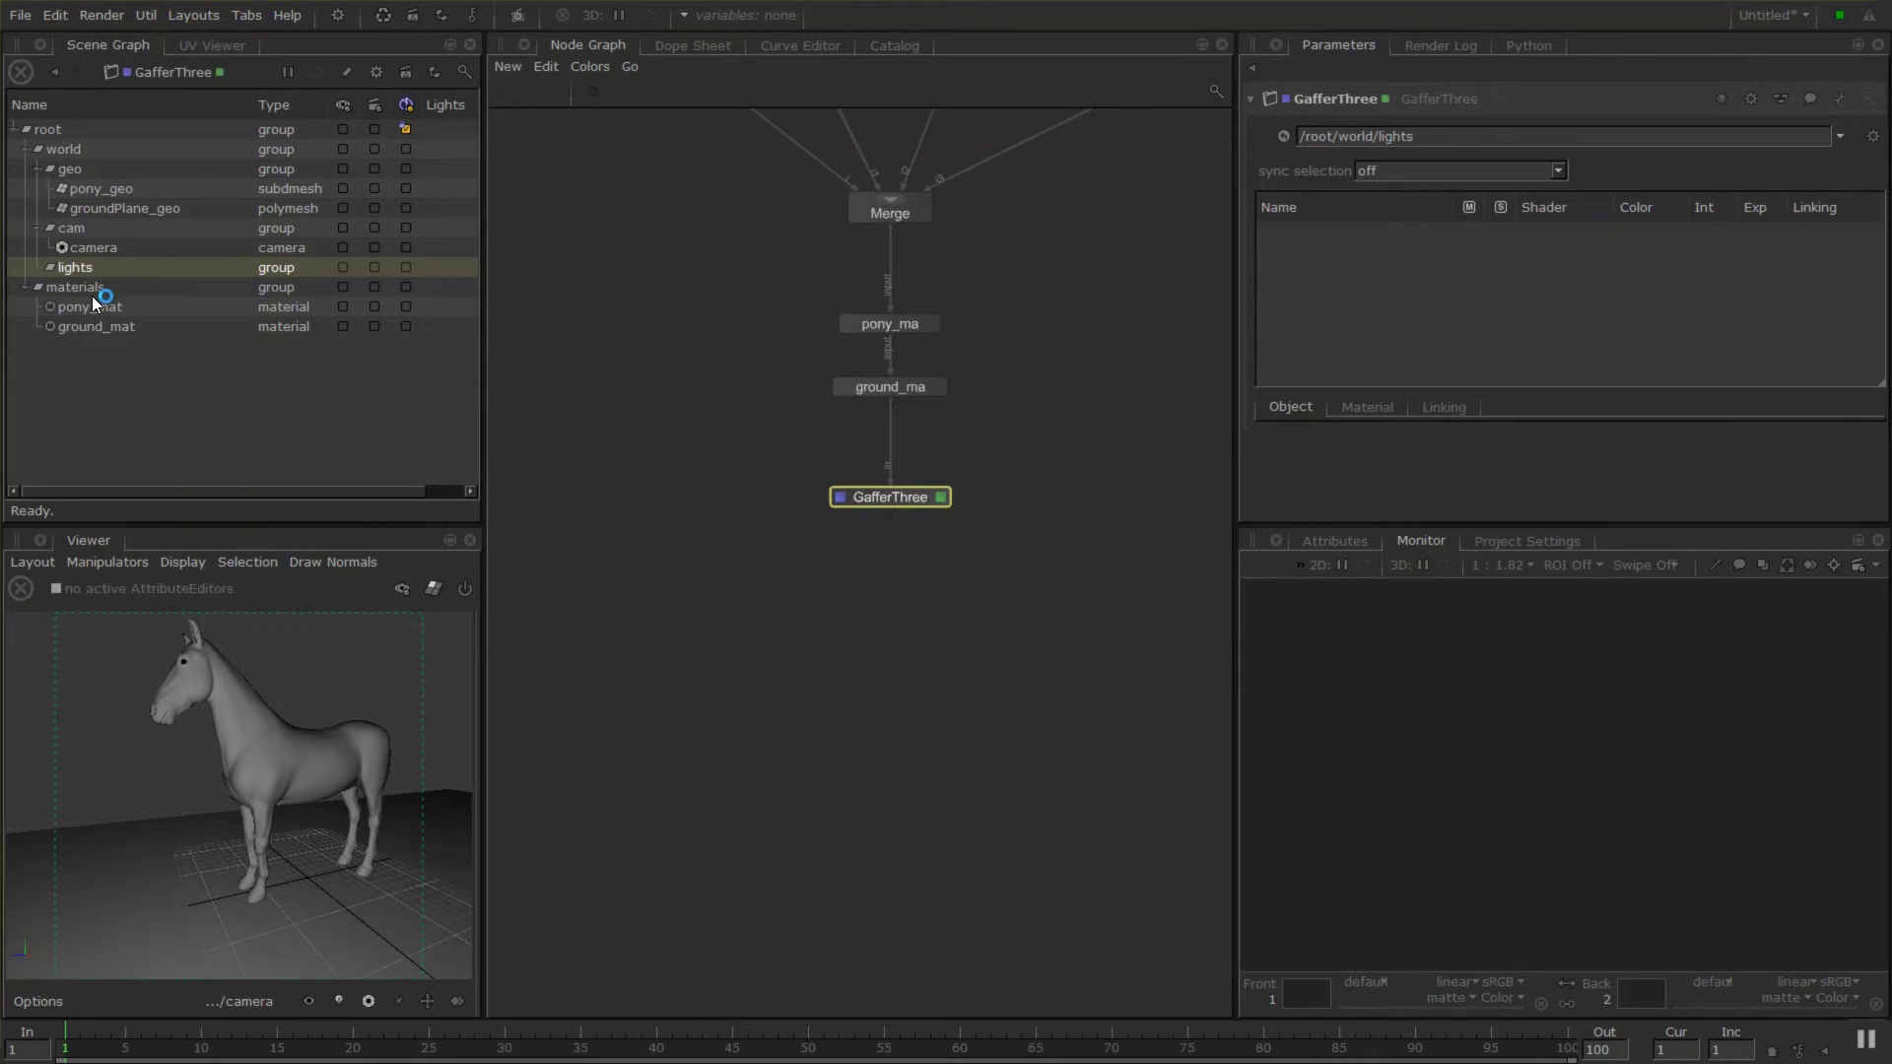
Add a PxrDomeLight to the GafferThree node and expand the lights group in the scene graph.
right_click(1342, 298)
mouse_move(1357, 306)
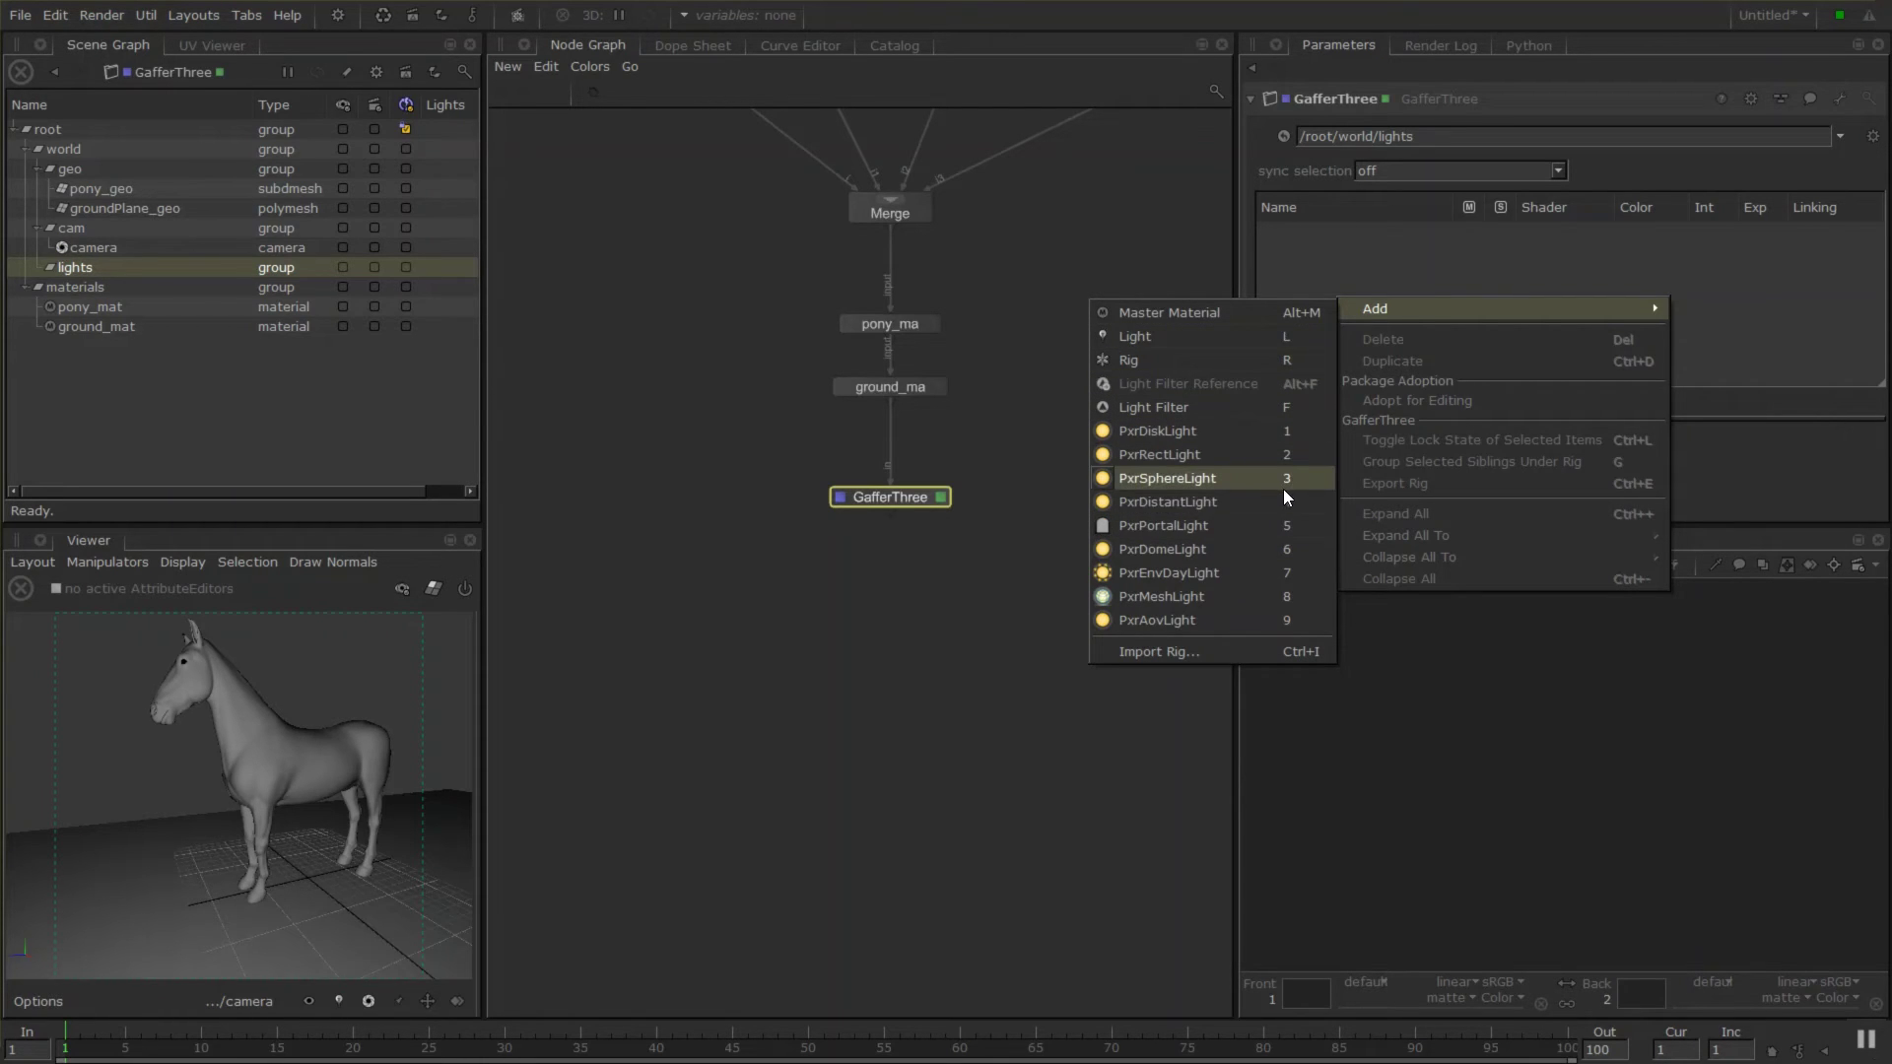
click(1181, 552)
click(1394, 234)
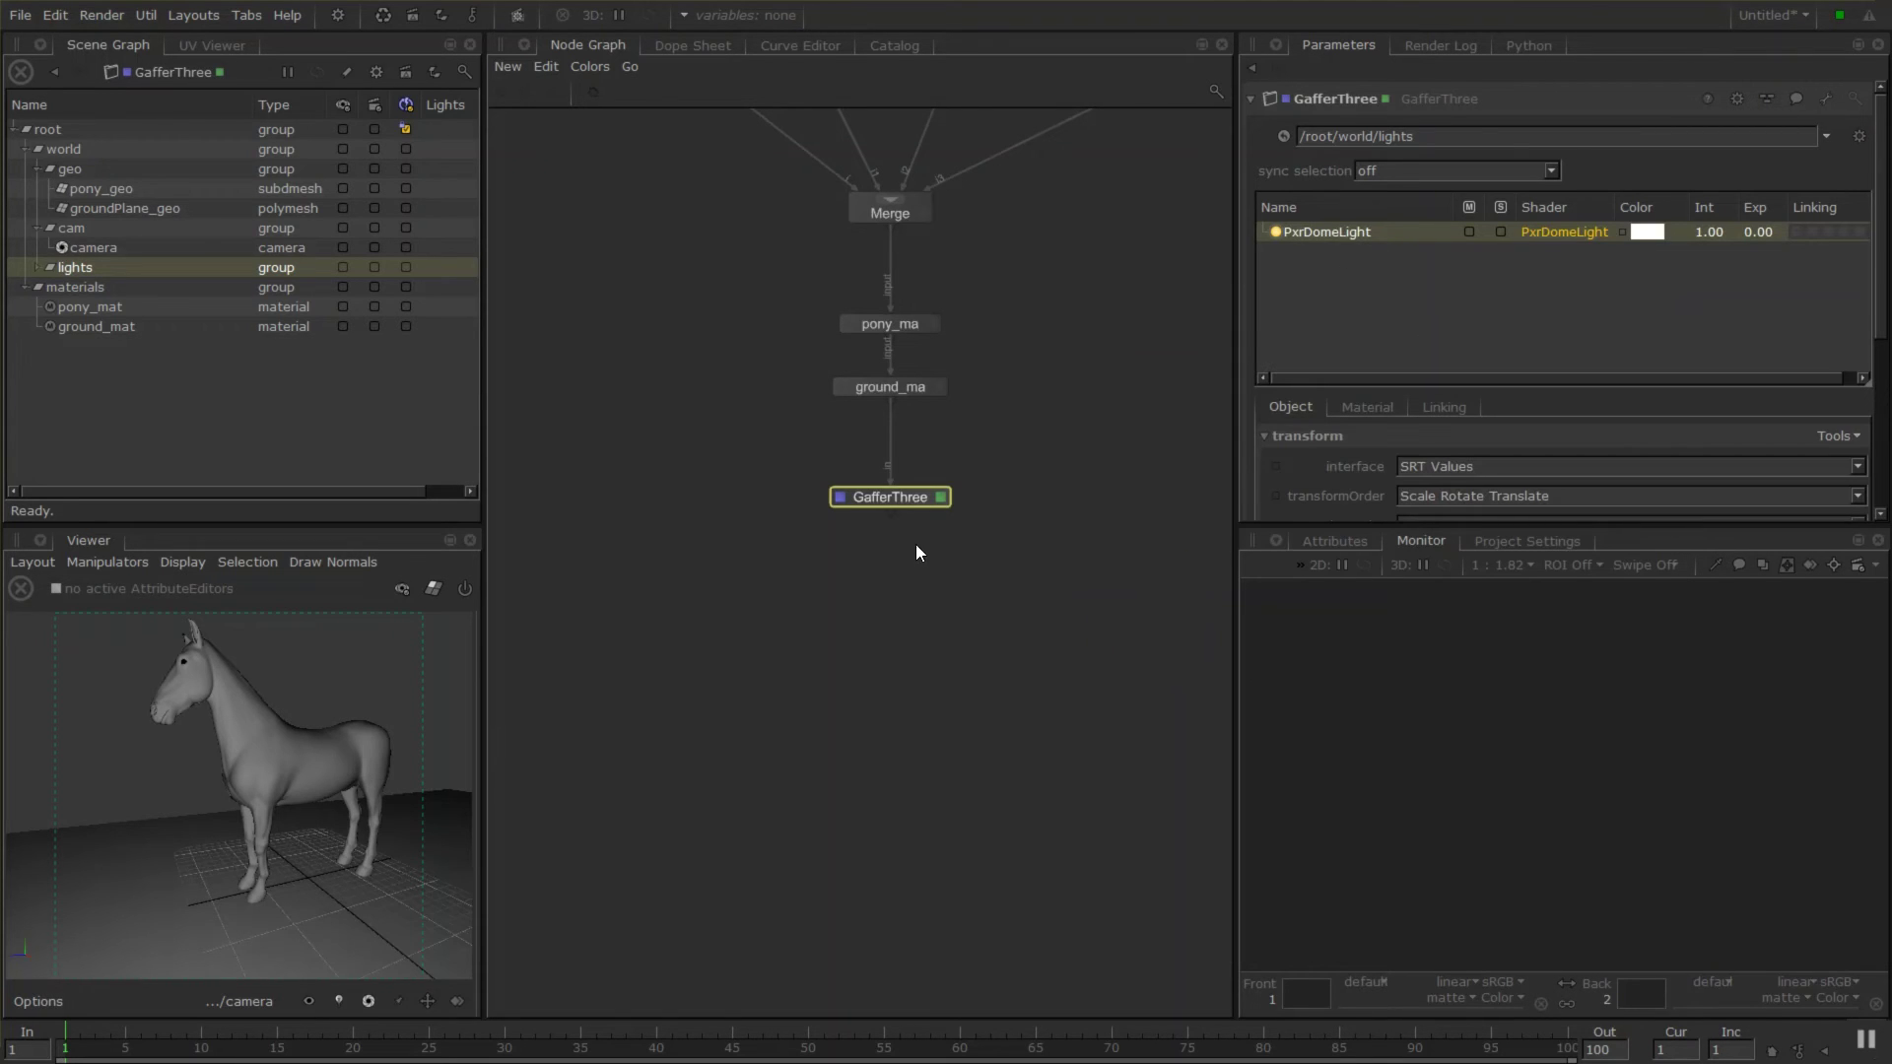
click(40, 266)
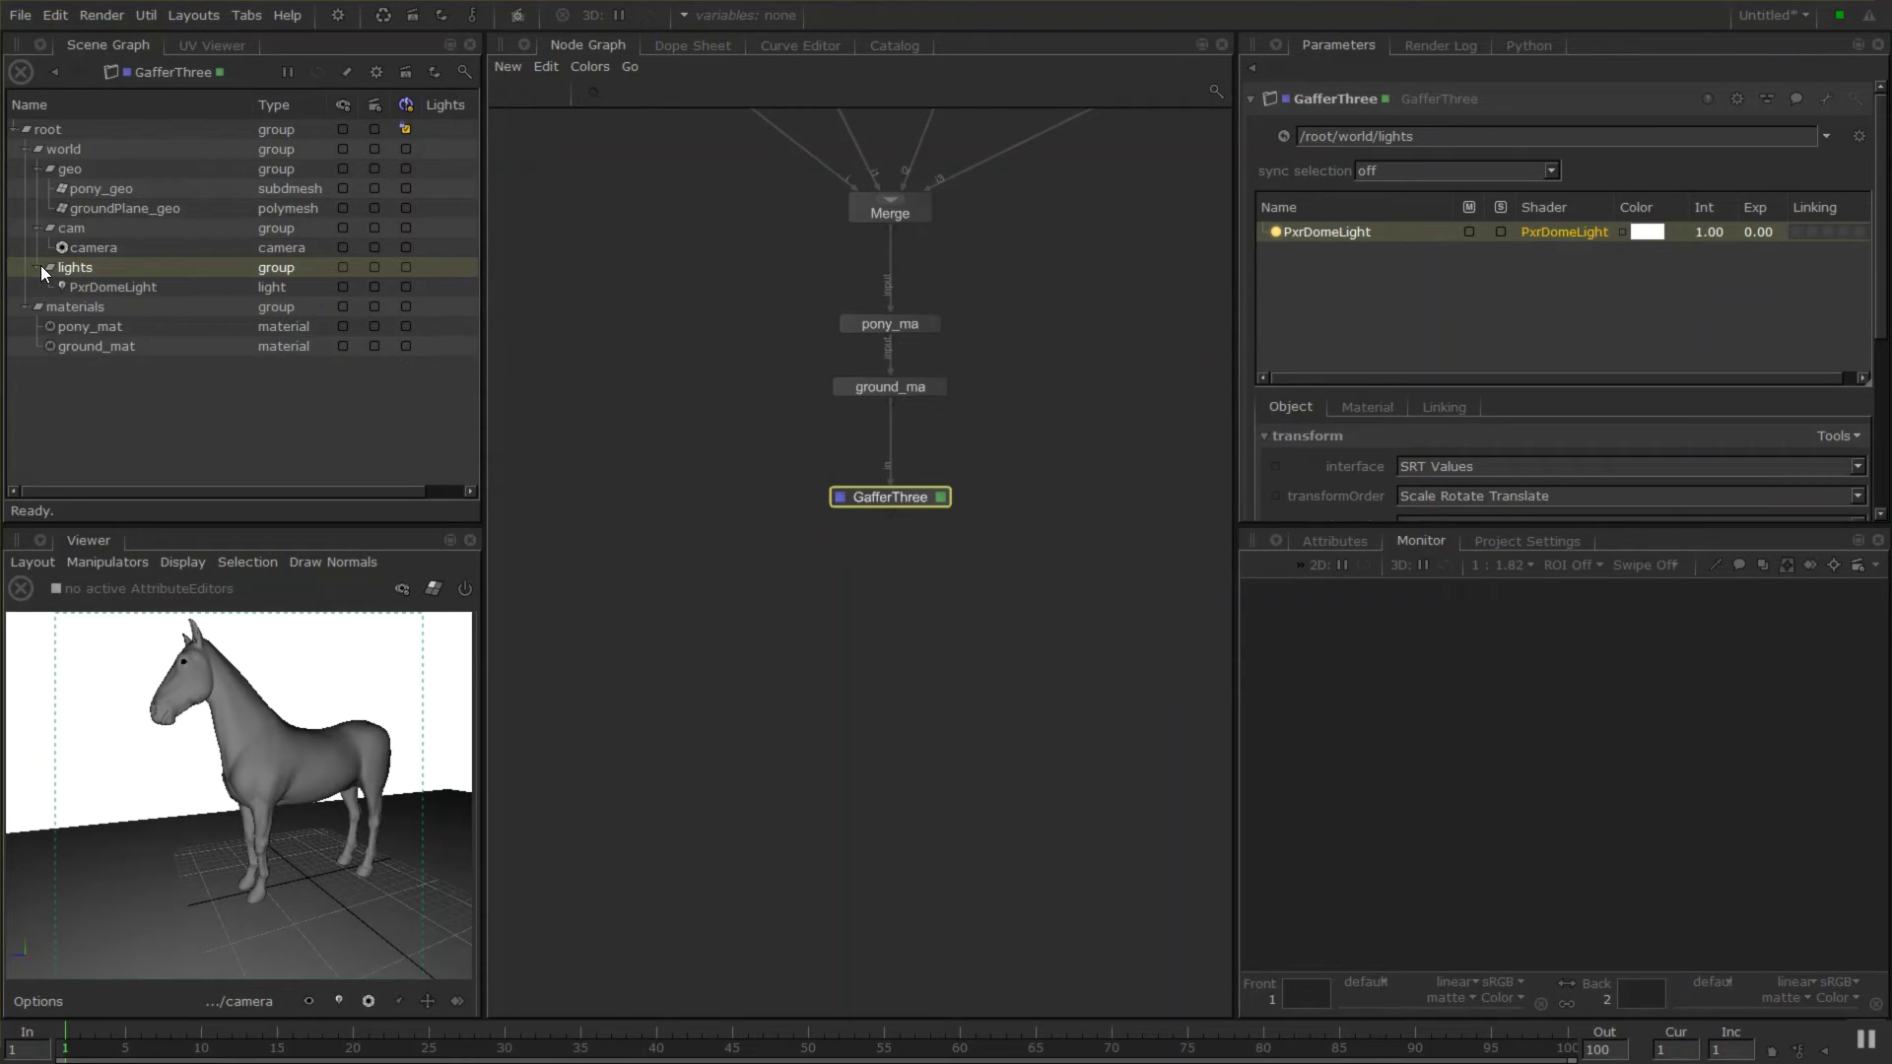
alt+right_drag(292, 794, 147, 728)
alt+right_drag(387, 751, 302, 758)
scroll(306, 765, up, 10)
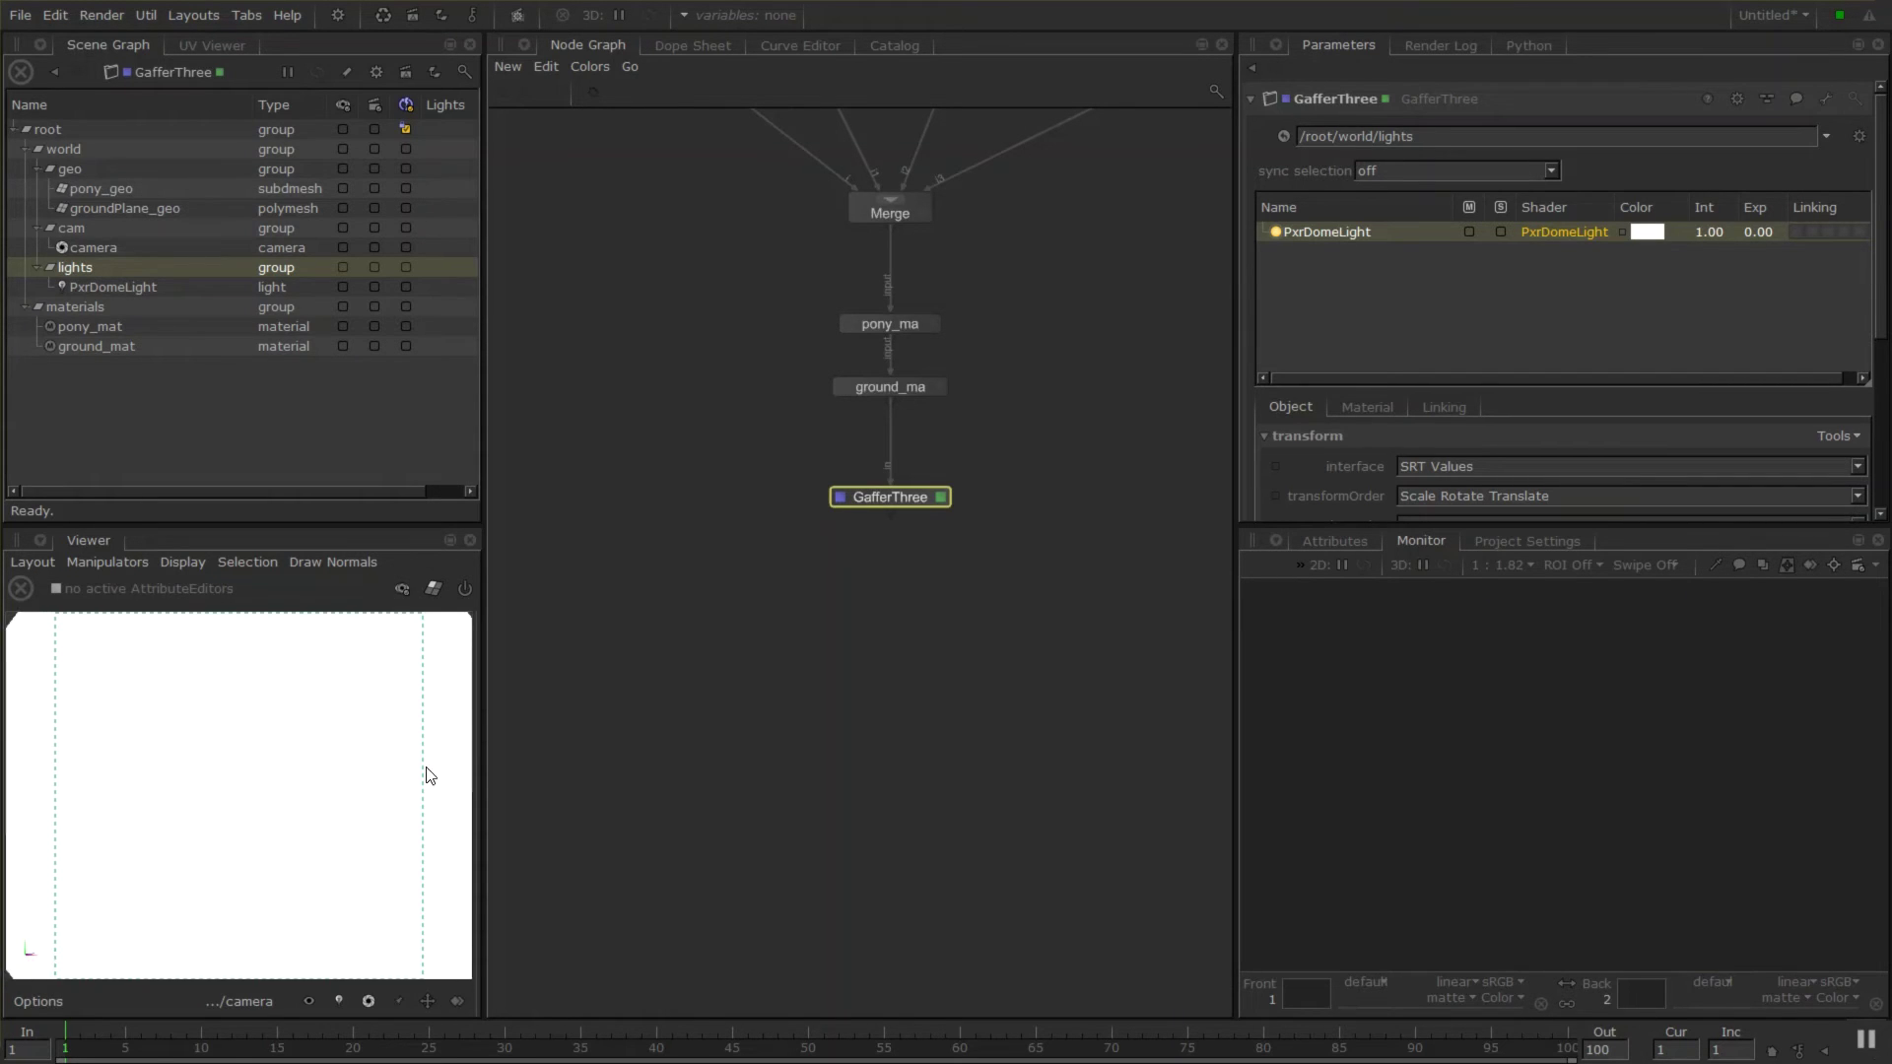
alt+drag(272, 860, 258, 743)
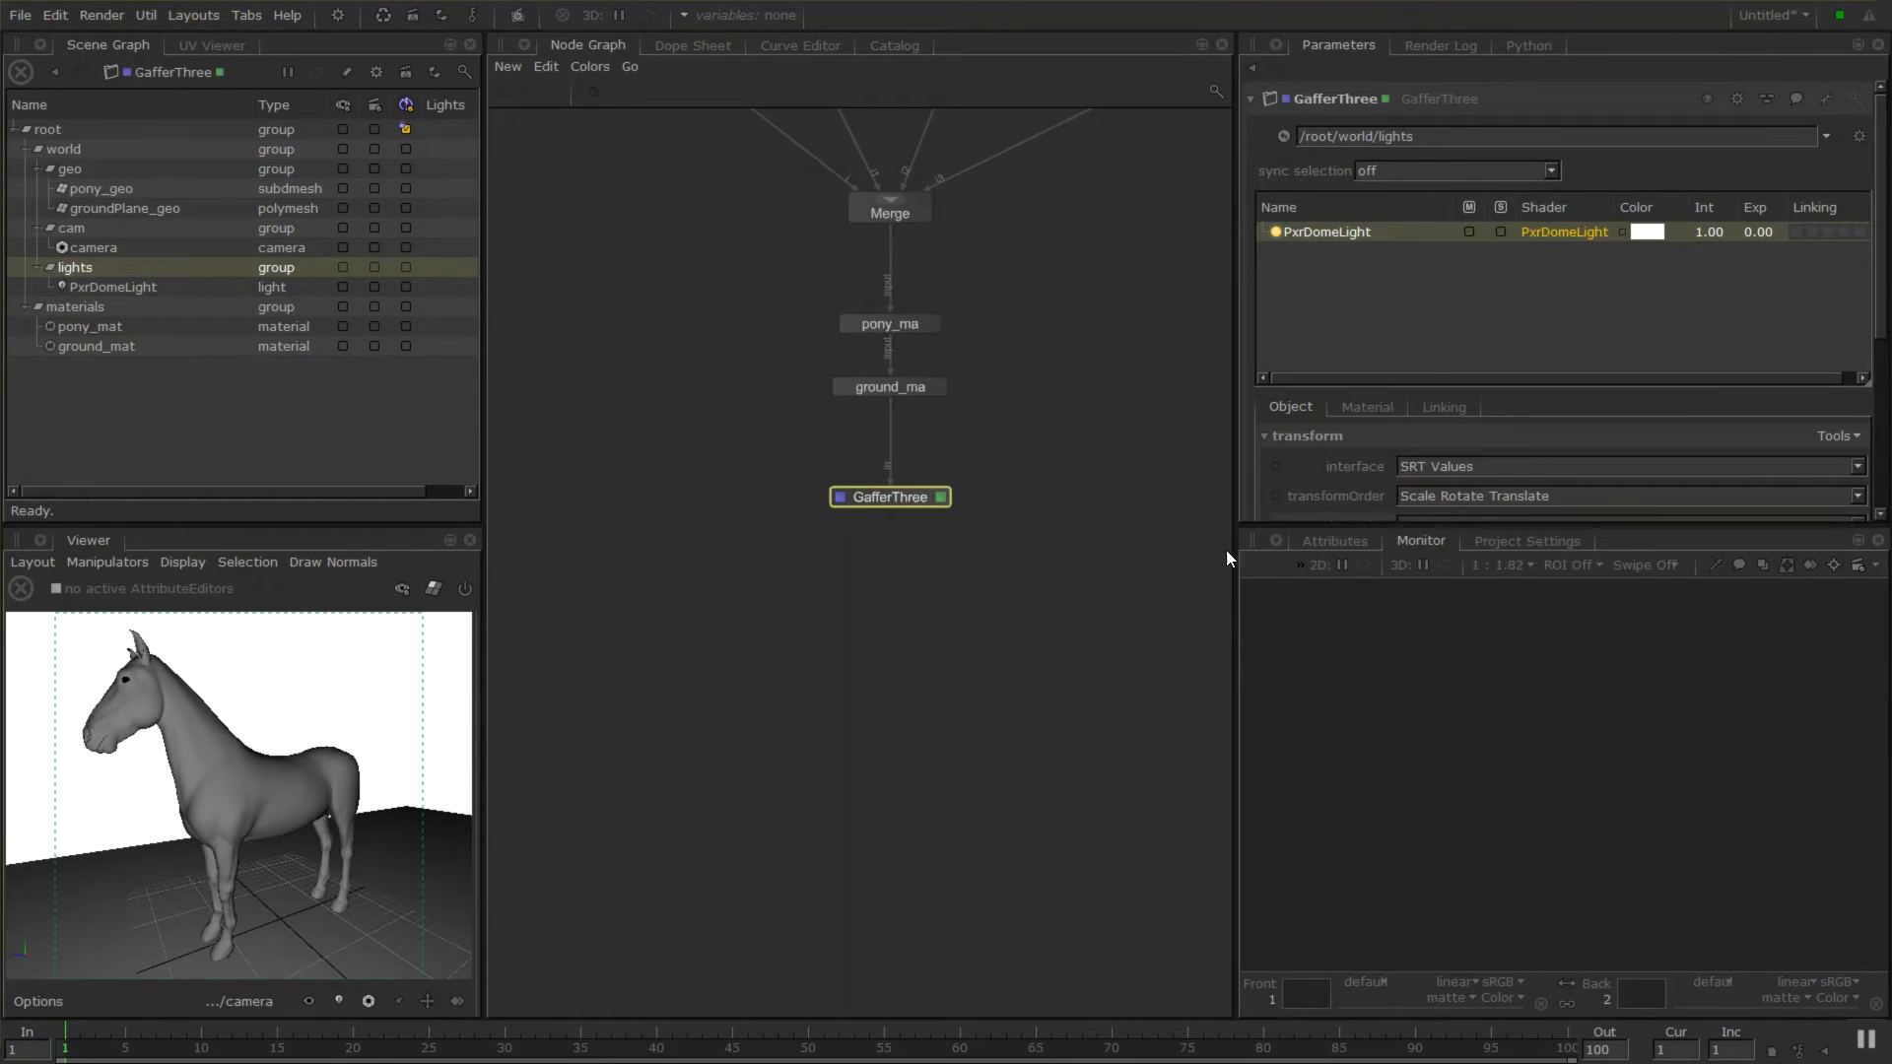
Enlarge the parameters area and add a PrmanGlobalStatements node connected beneath GafferThree.
drag(1370, 528, 1369, 603)
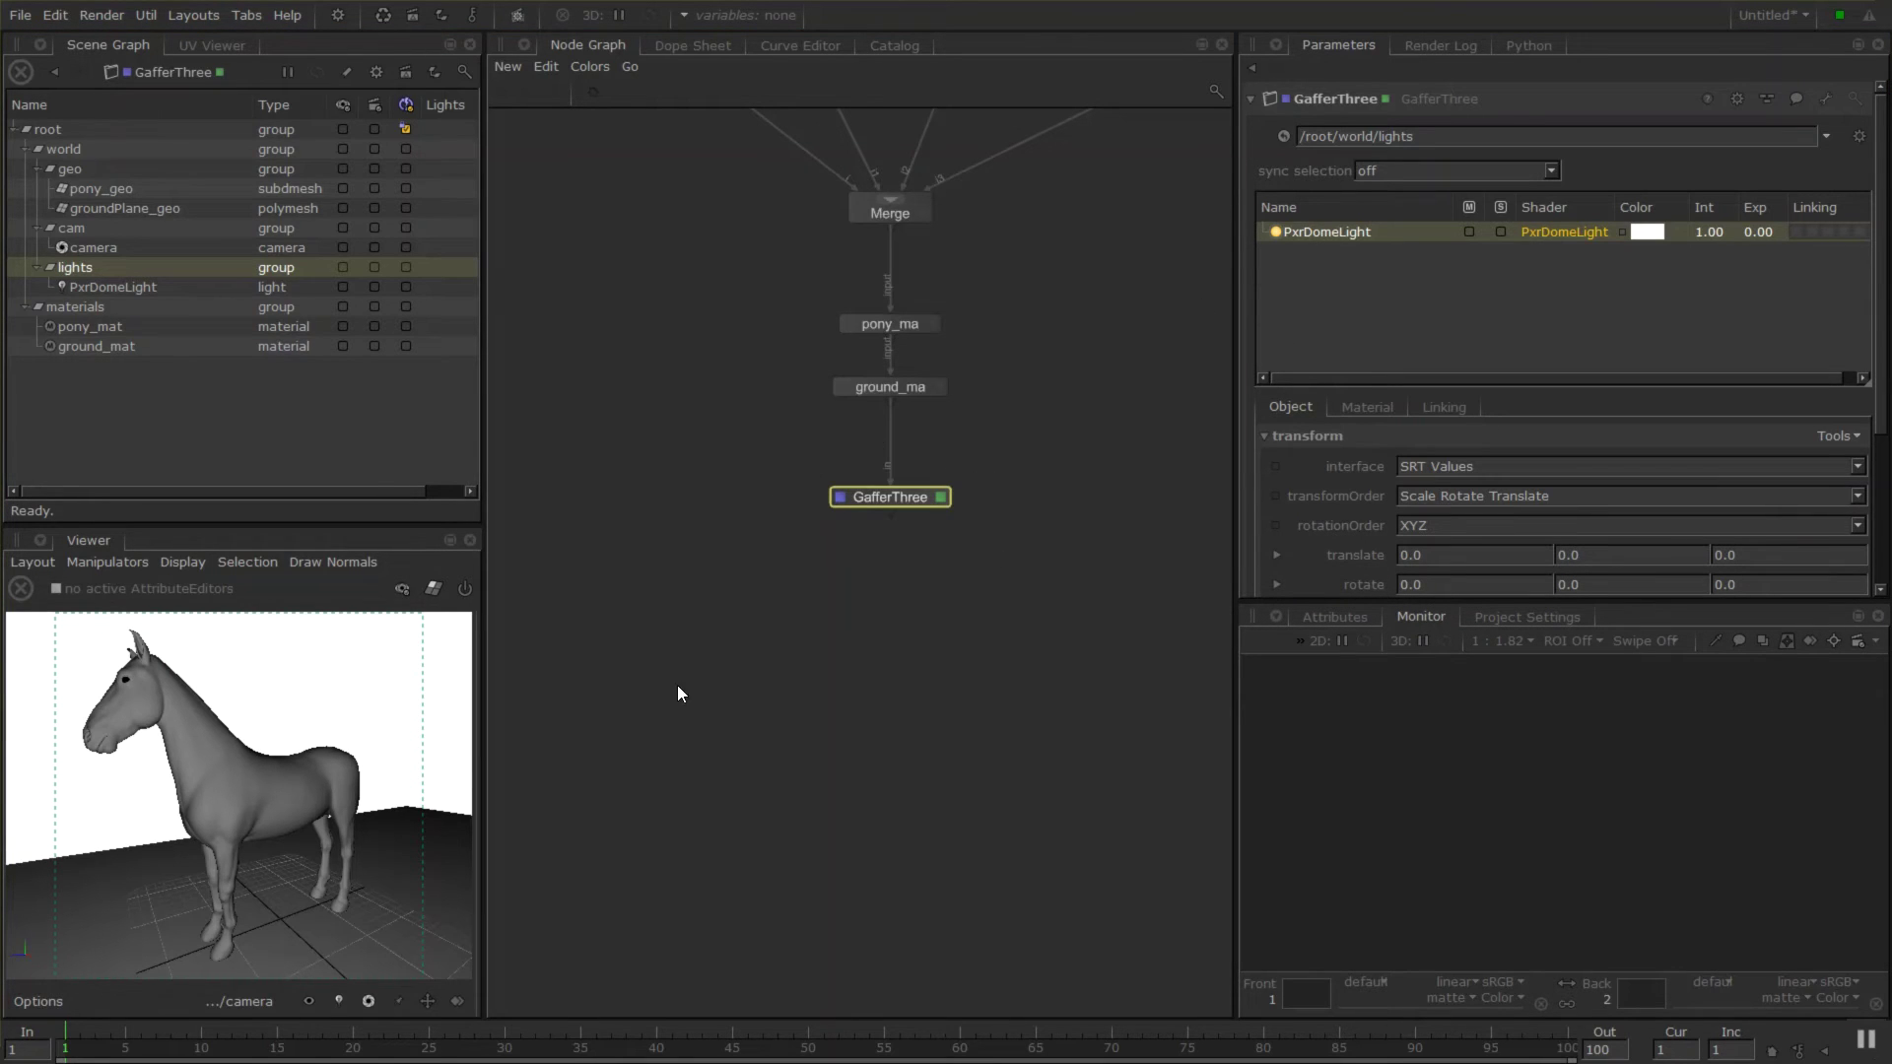
right_click(919, 498)
click(879, 506)
key(Tab)
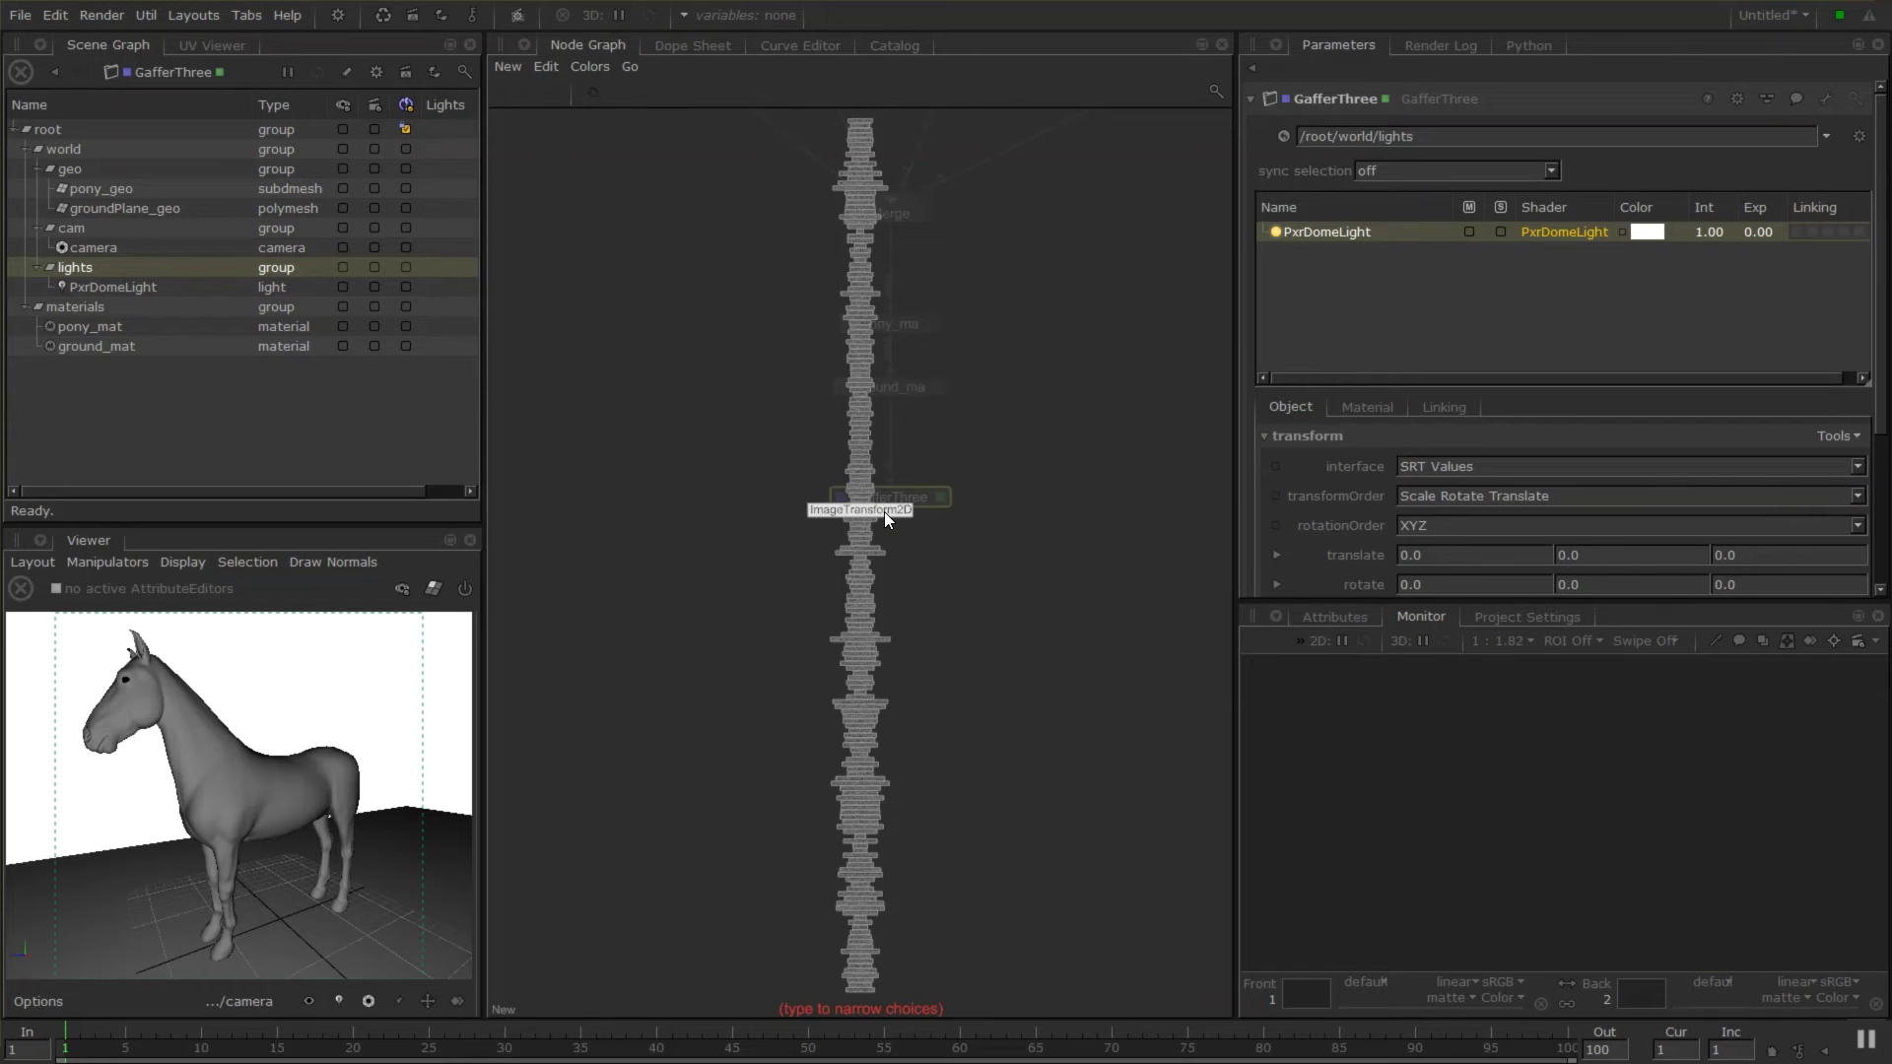
text(prman)
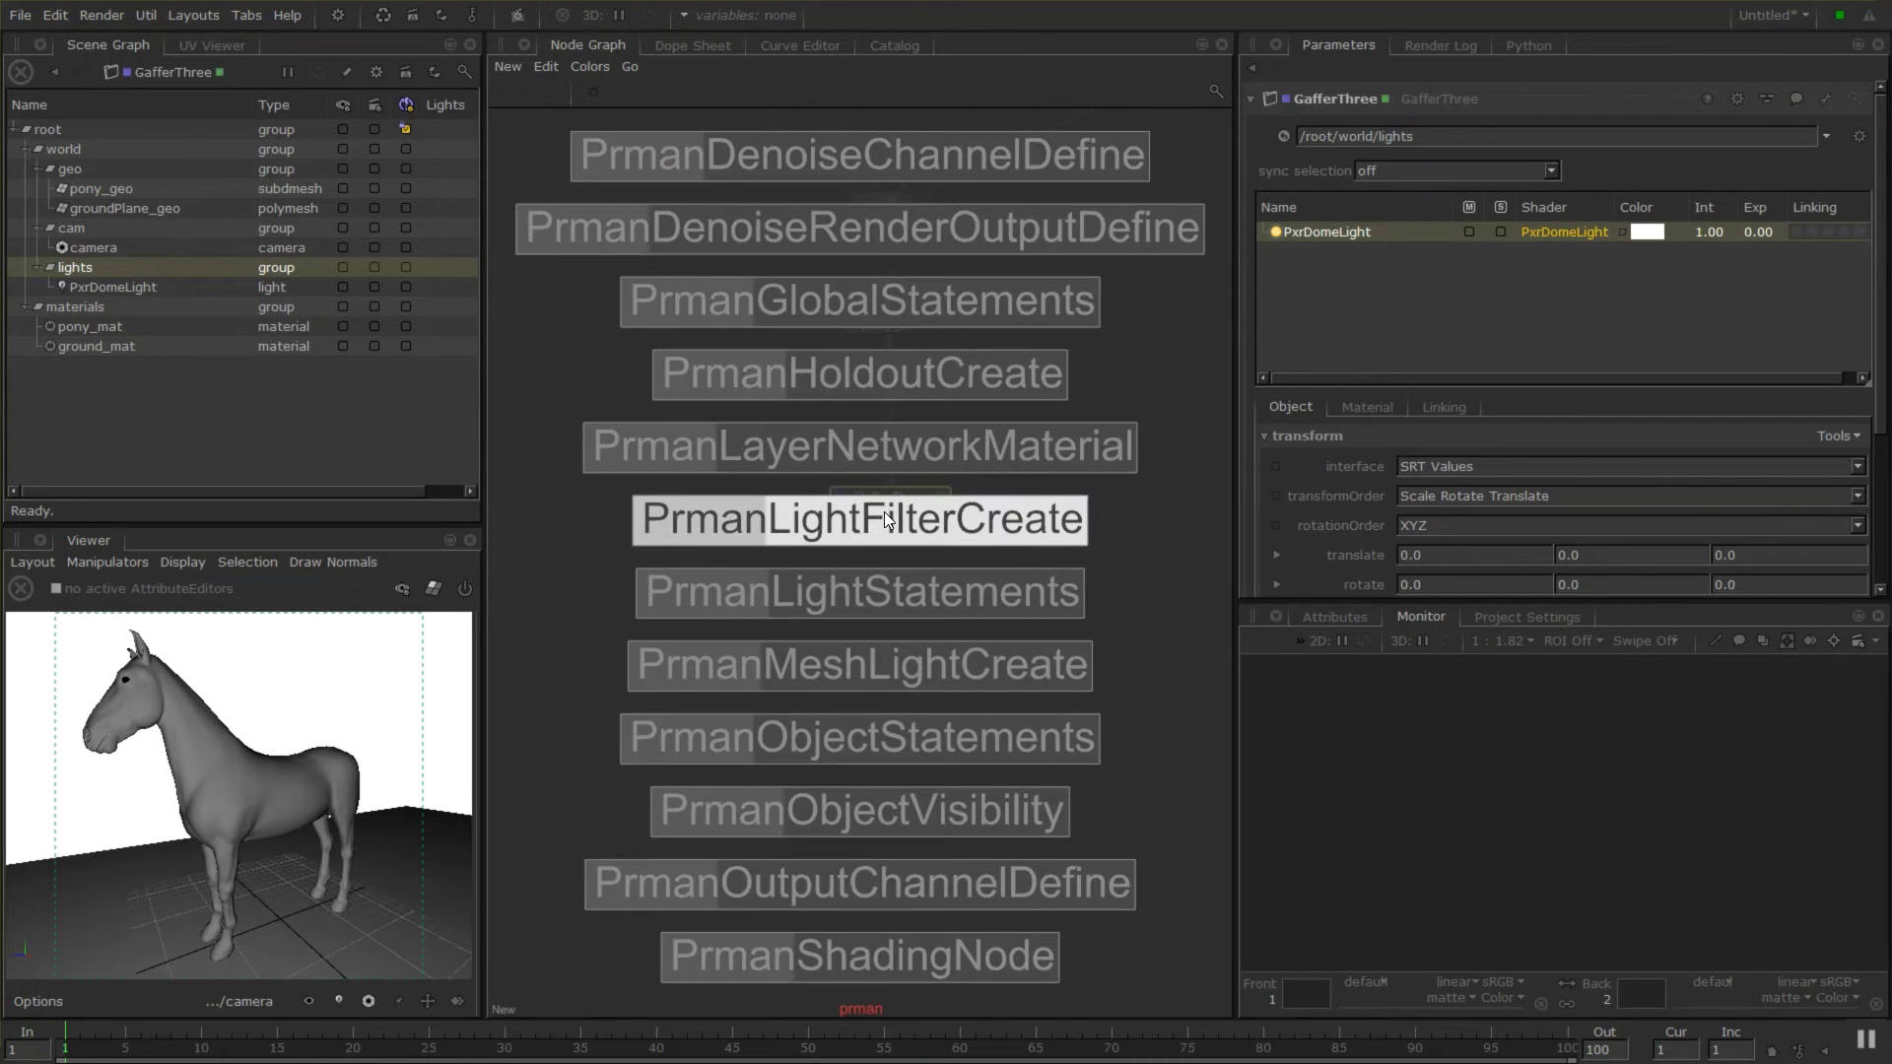
click(911, 306)
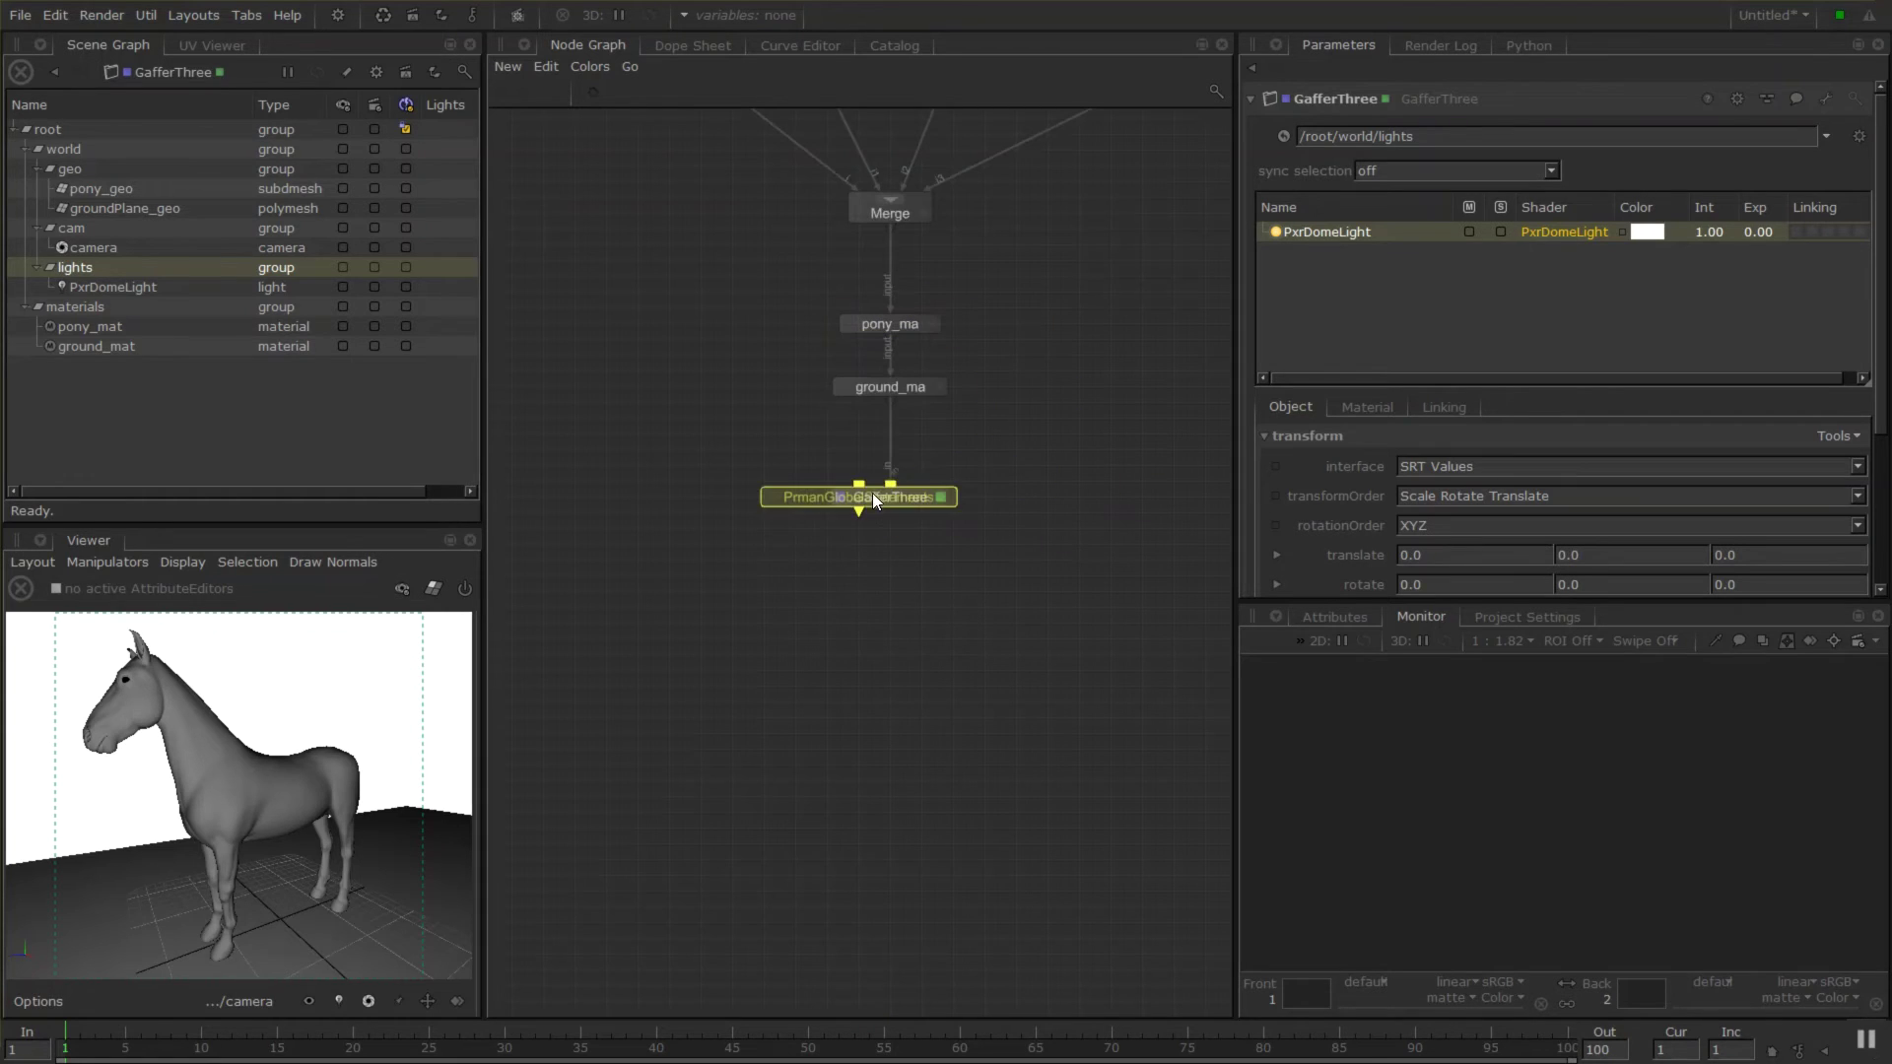
click(895, 603)
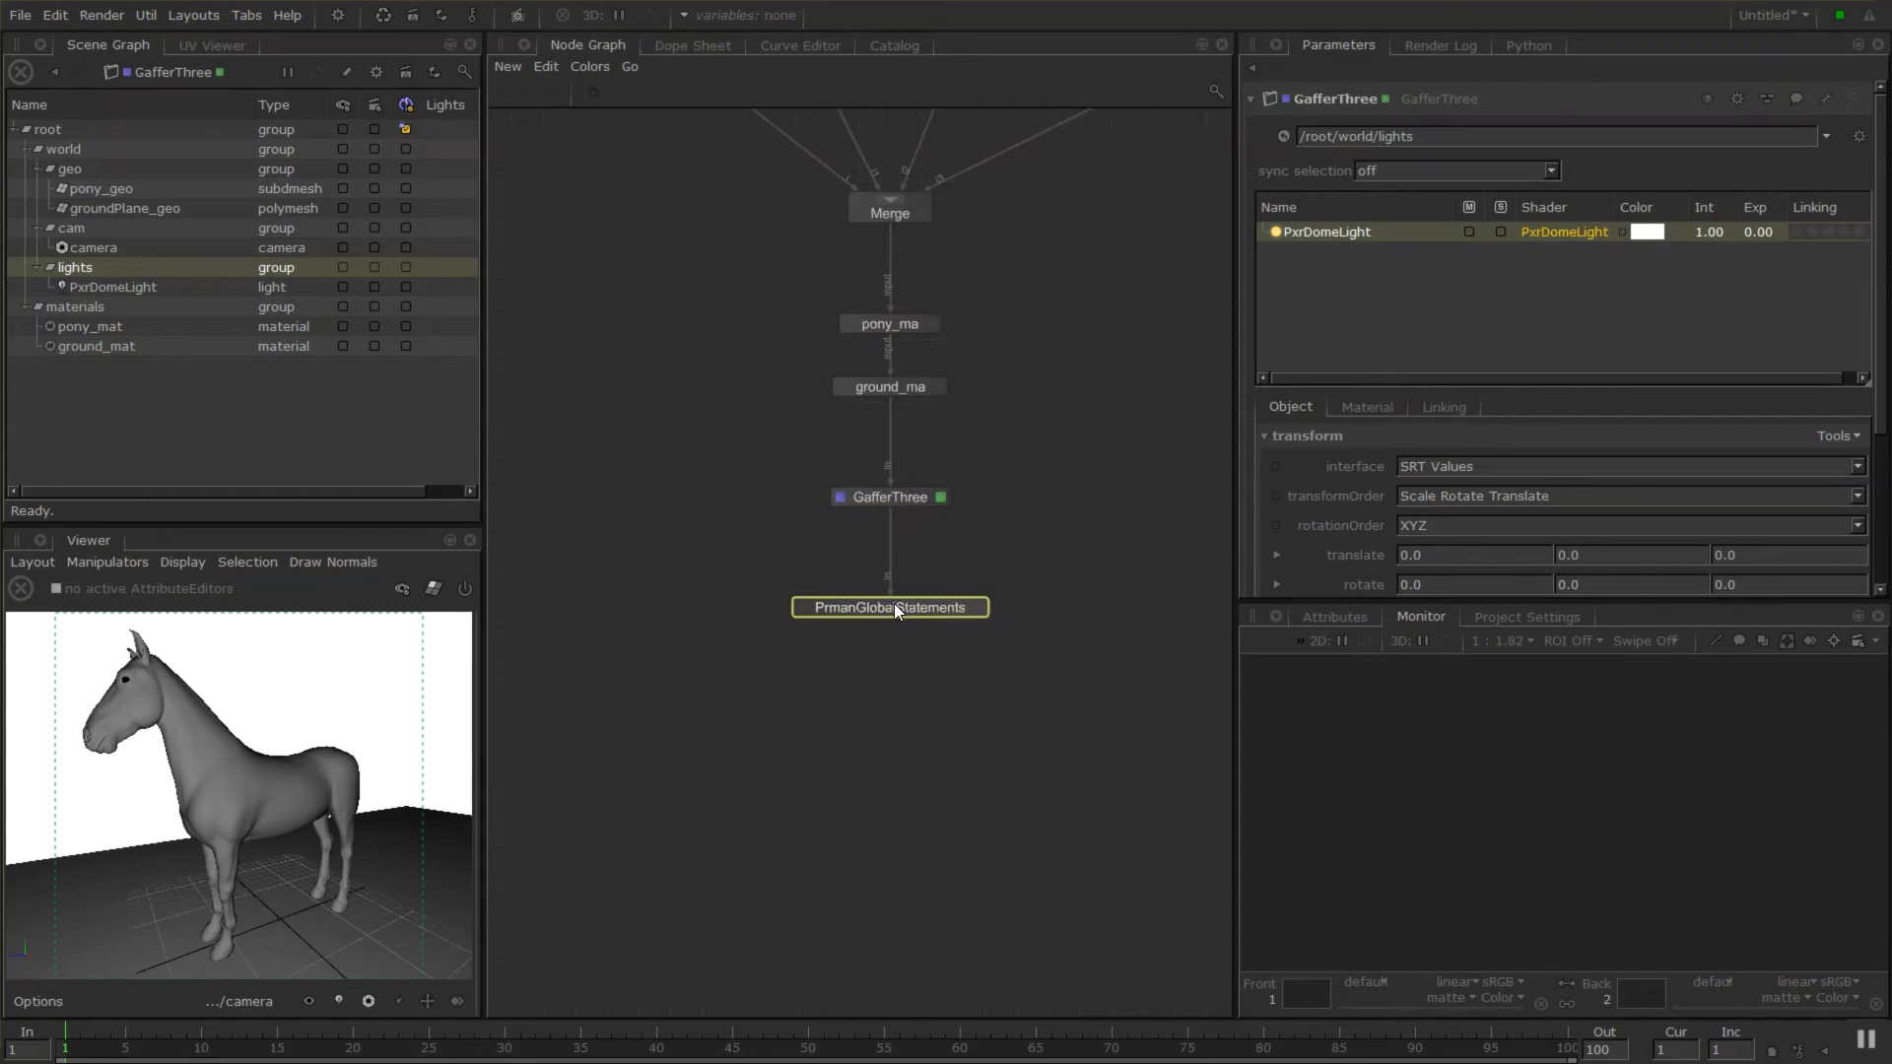
Add a Render node and place it connected beneath PrmanGlobalStatements.
key(Tab)
text(ren)
click(867, 307)
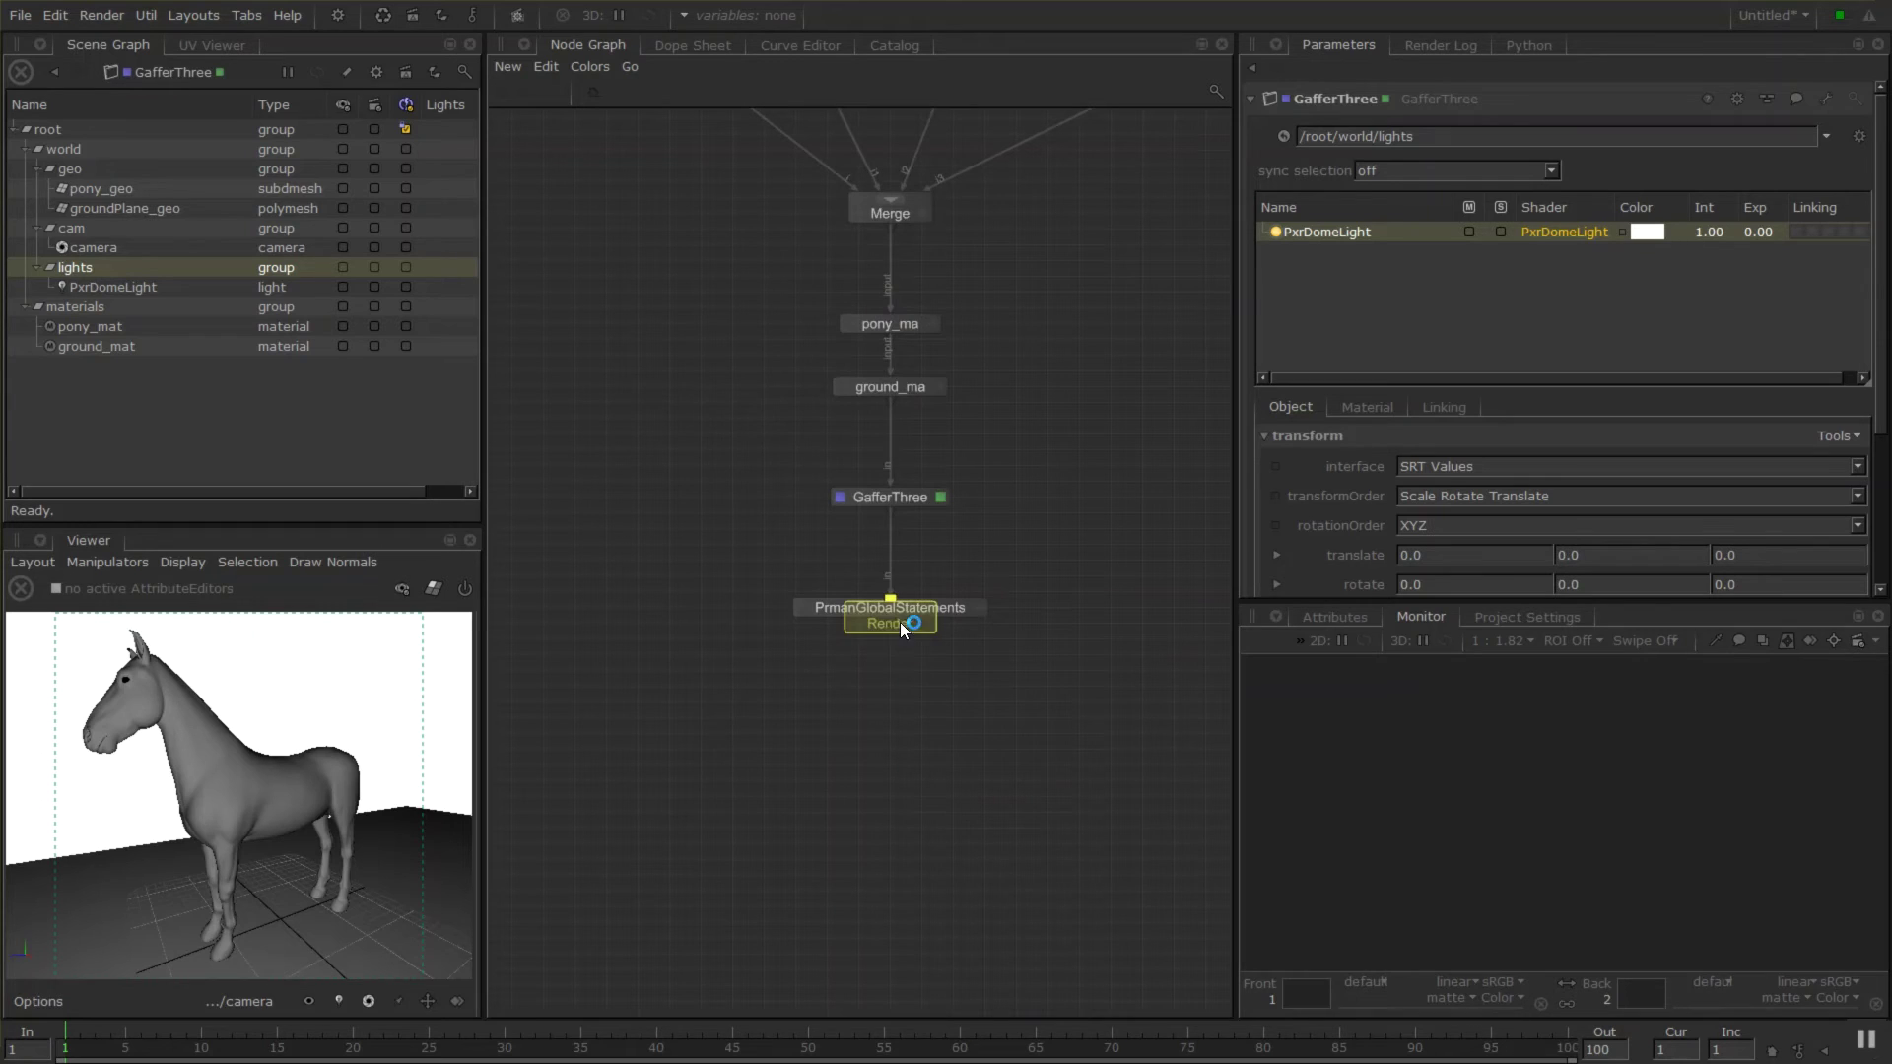
click(897, 800)
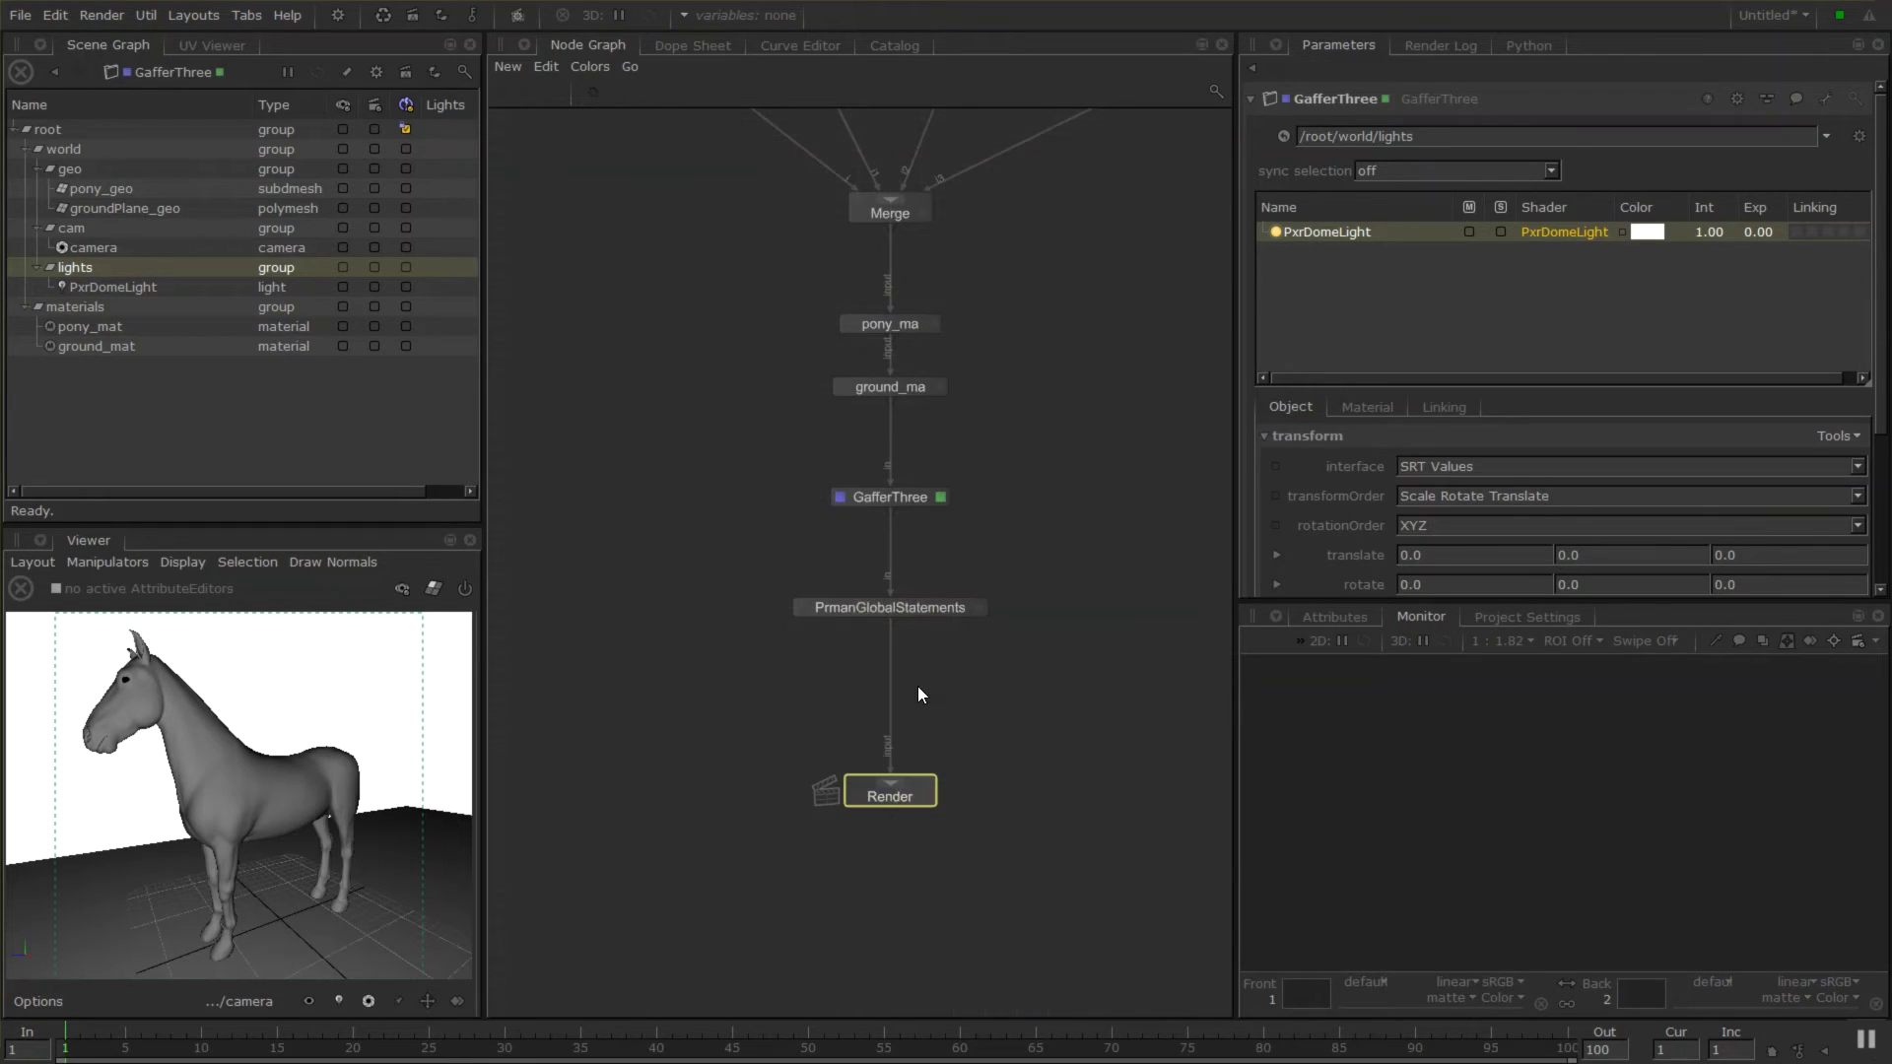
Open the PrmanGlobalStatements parameters and examine the quality presets and PxrPathTracer integrator settings.
click(979, 609)
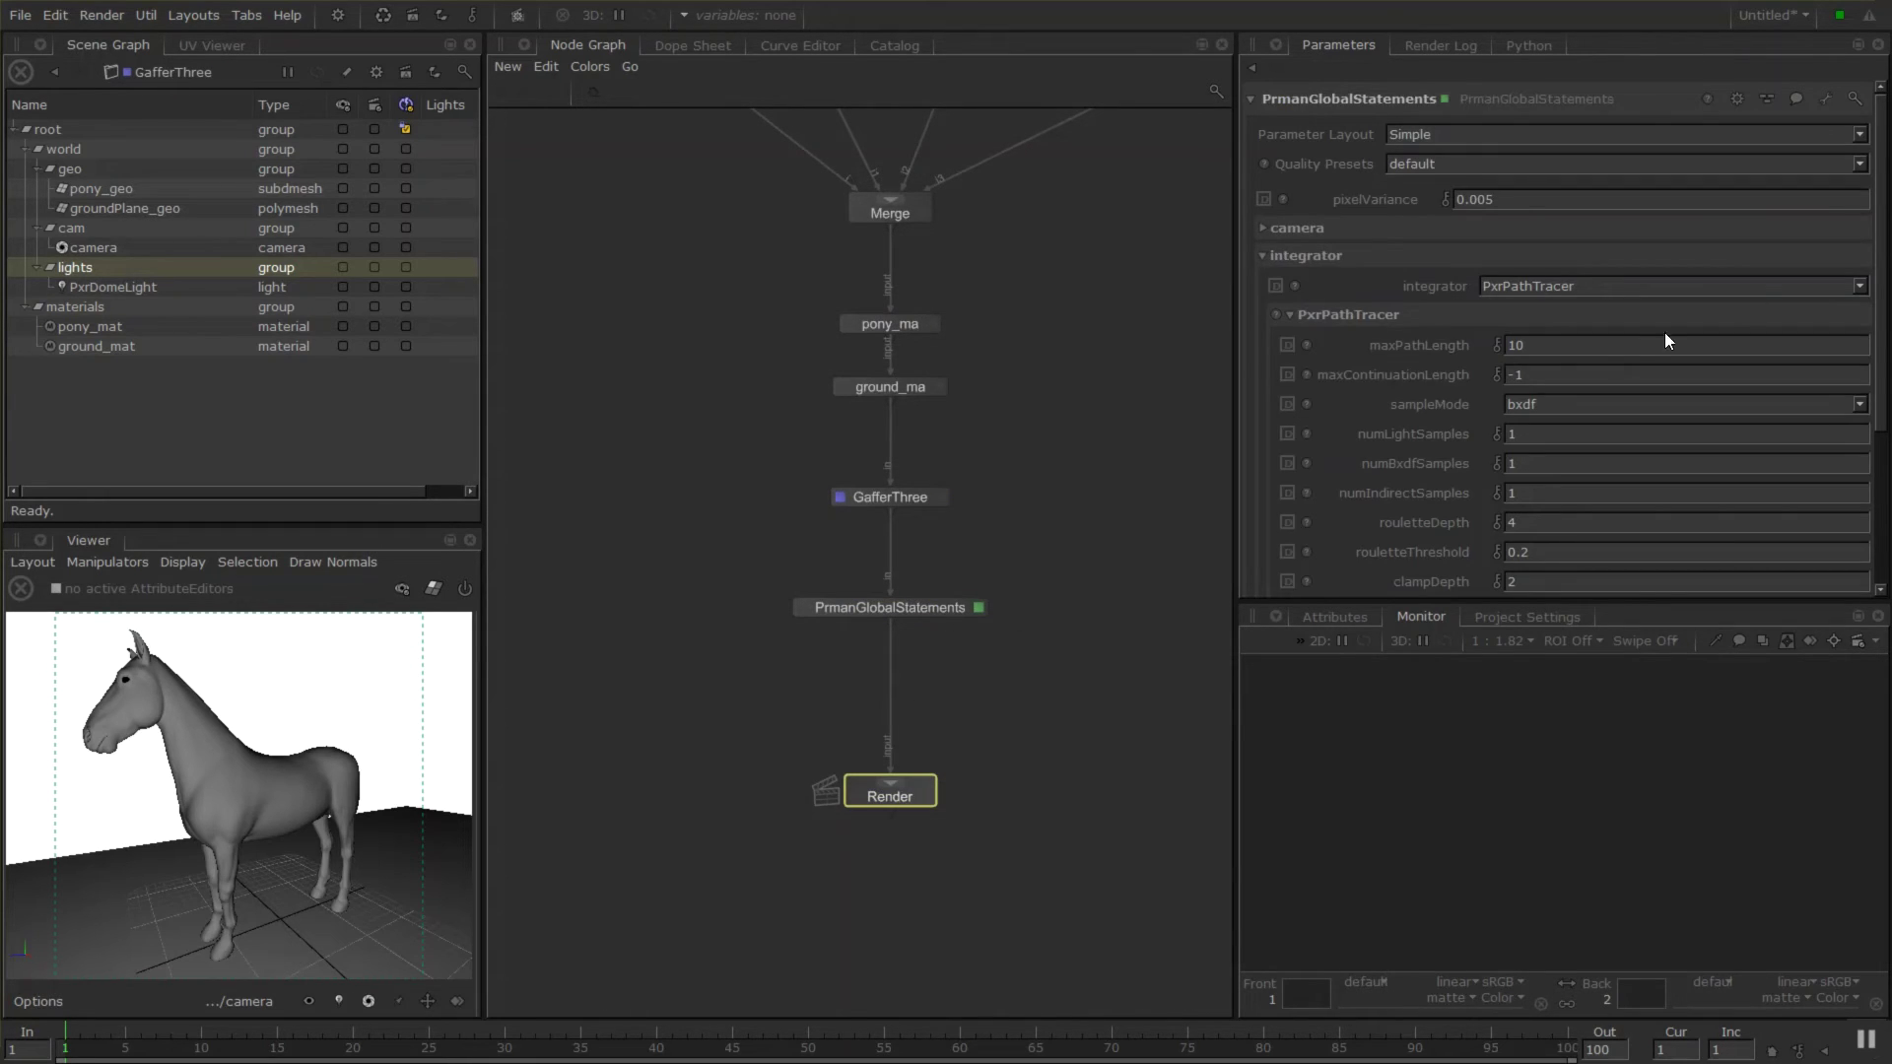
click(1434, 164)
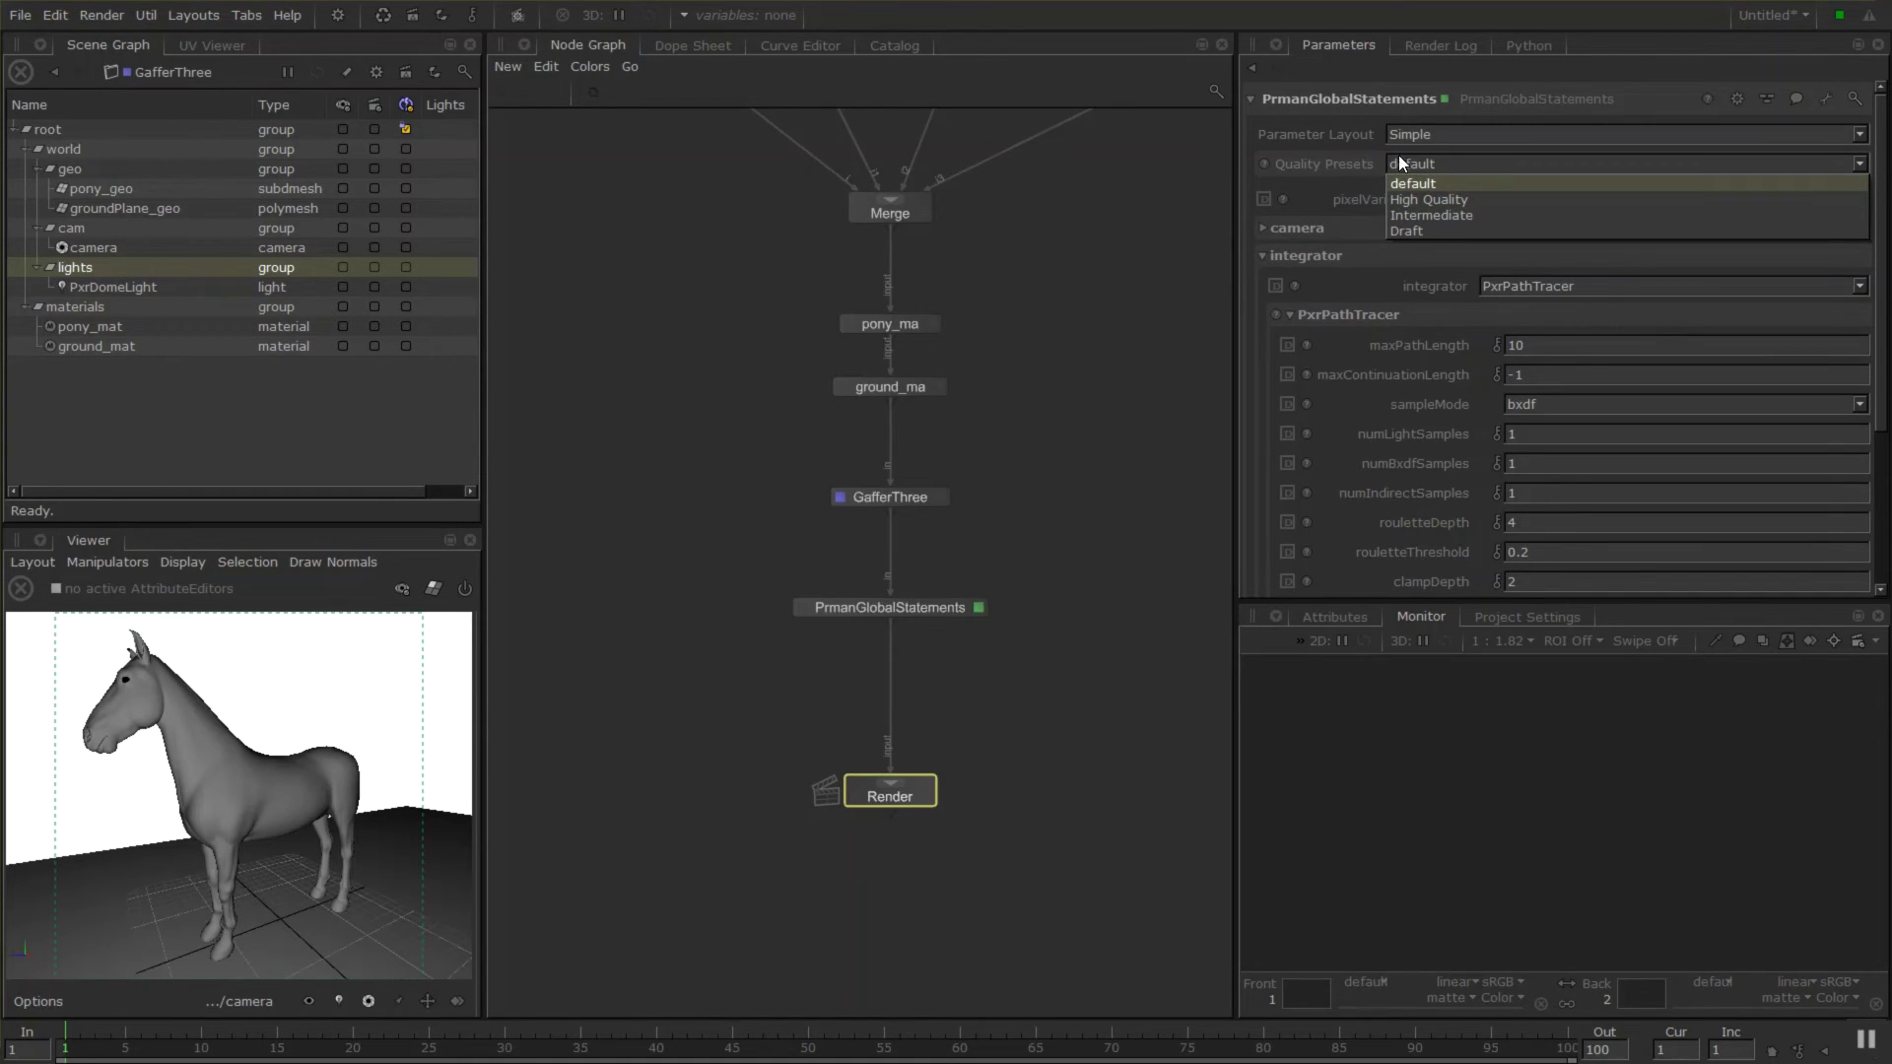
click(1338, 158)
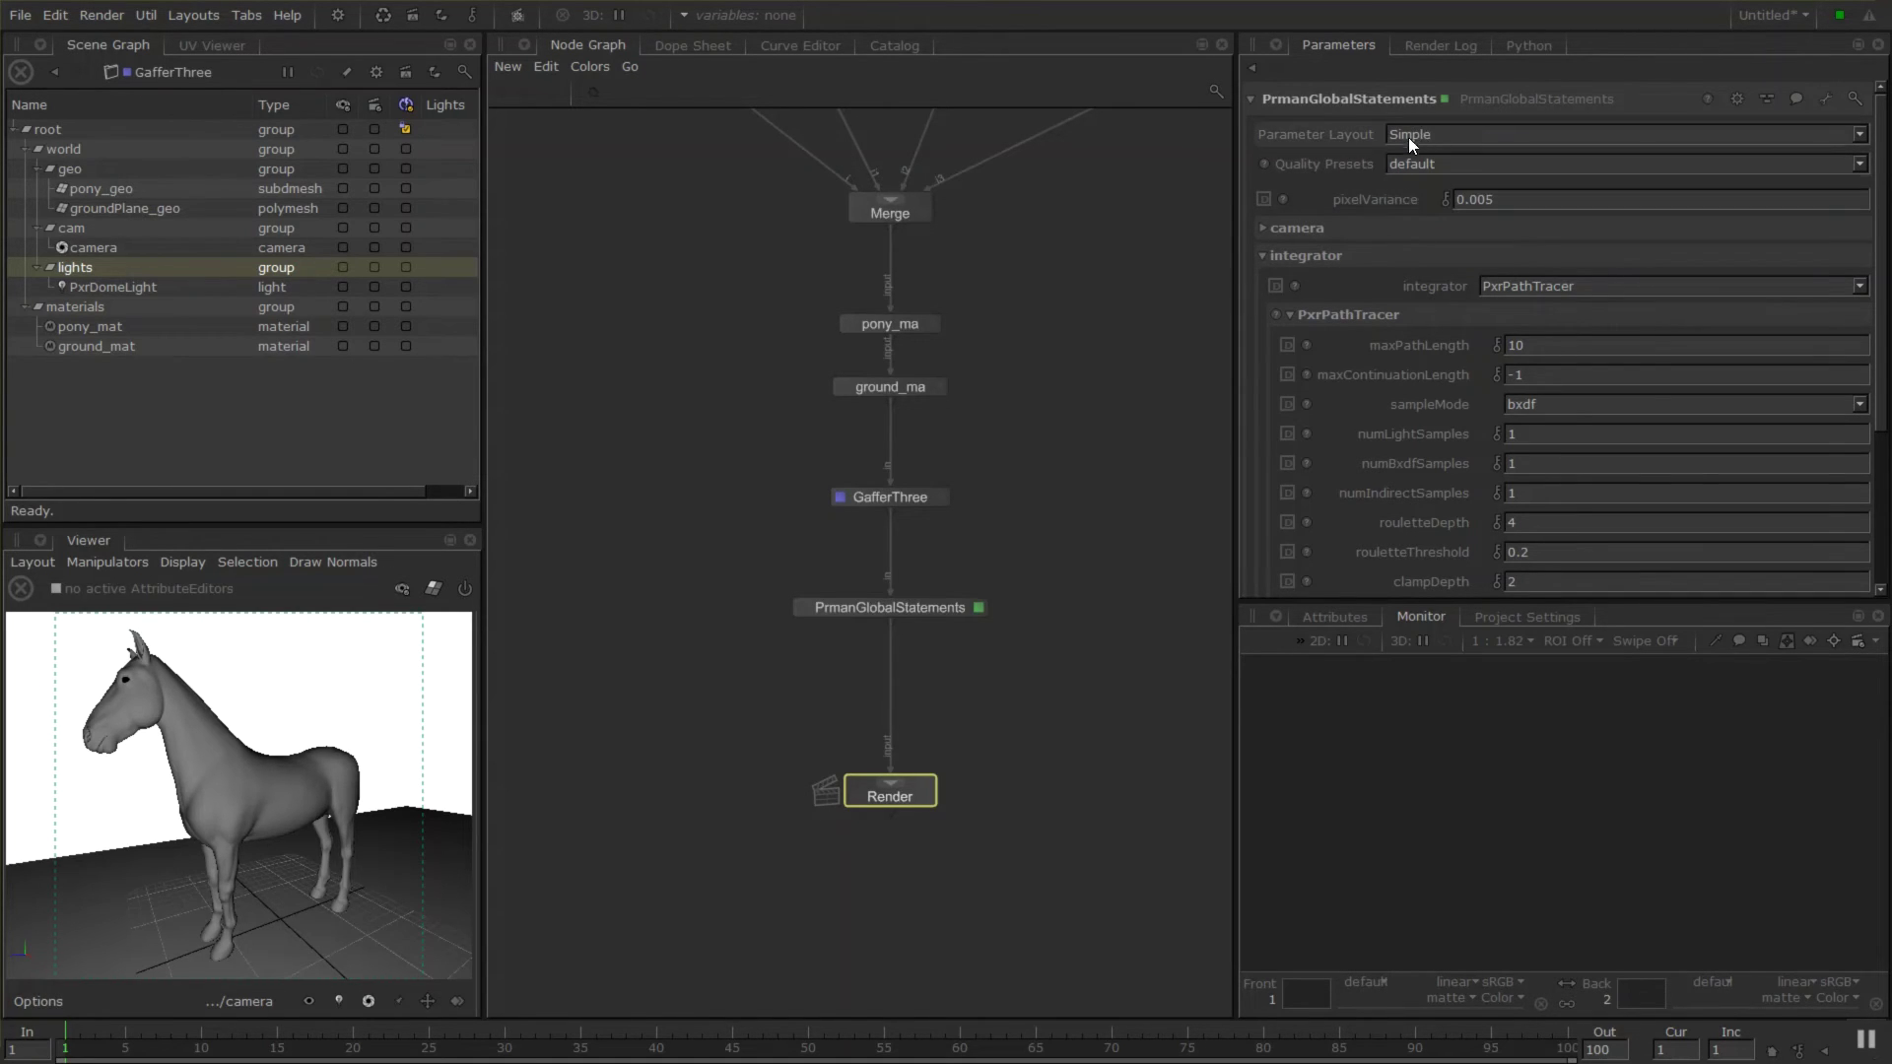
click(1426, 161)
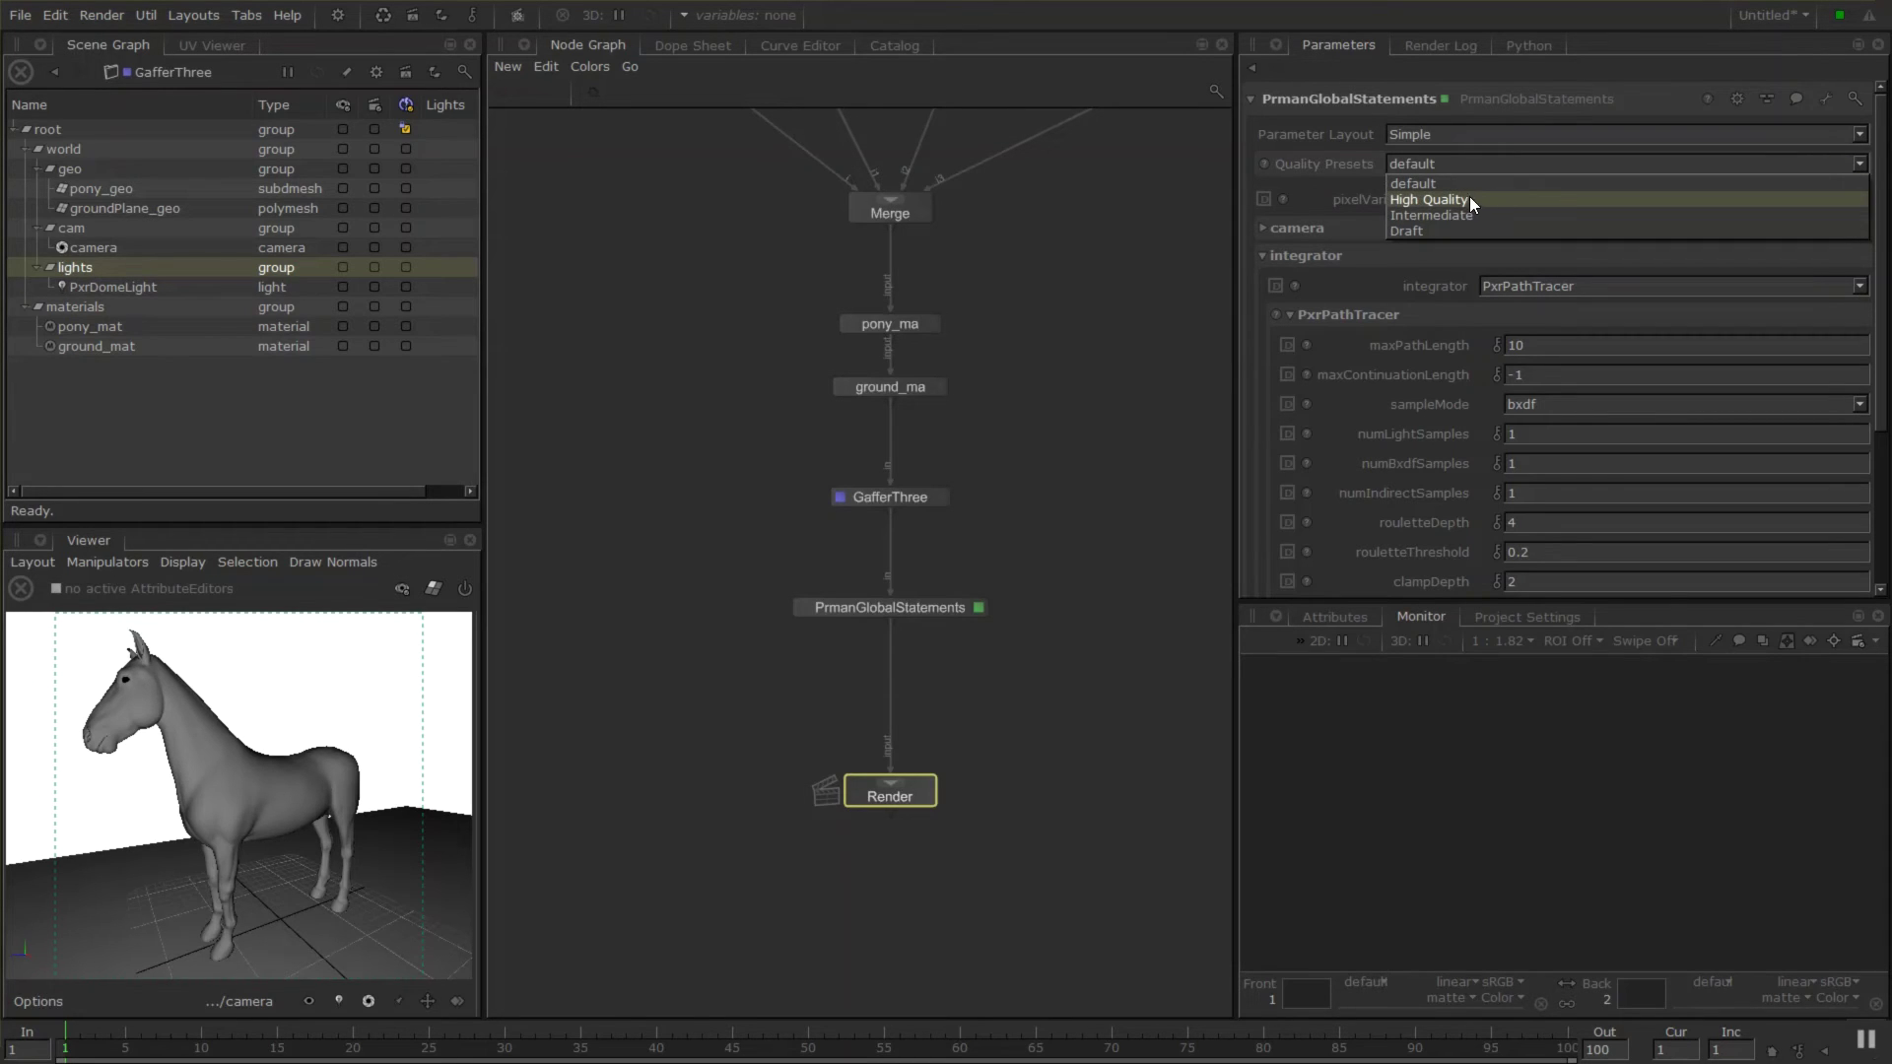
click(1340, 167)
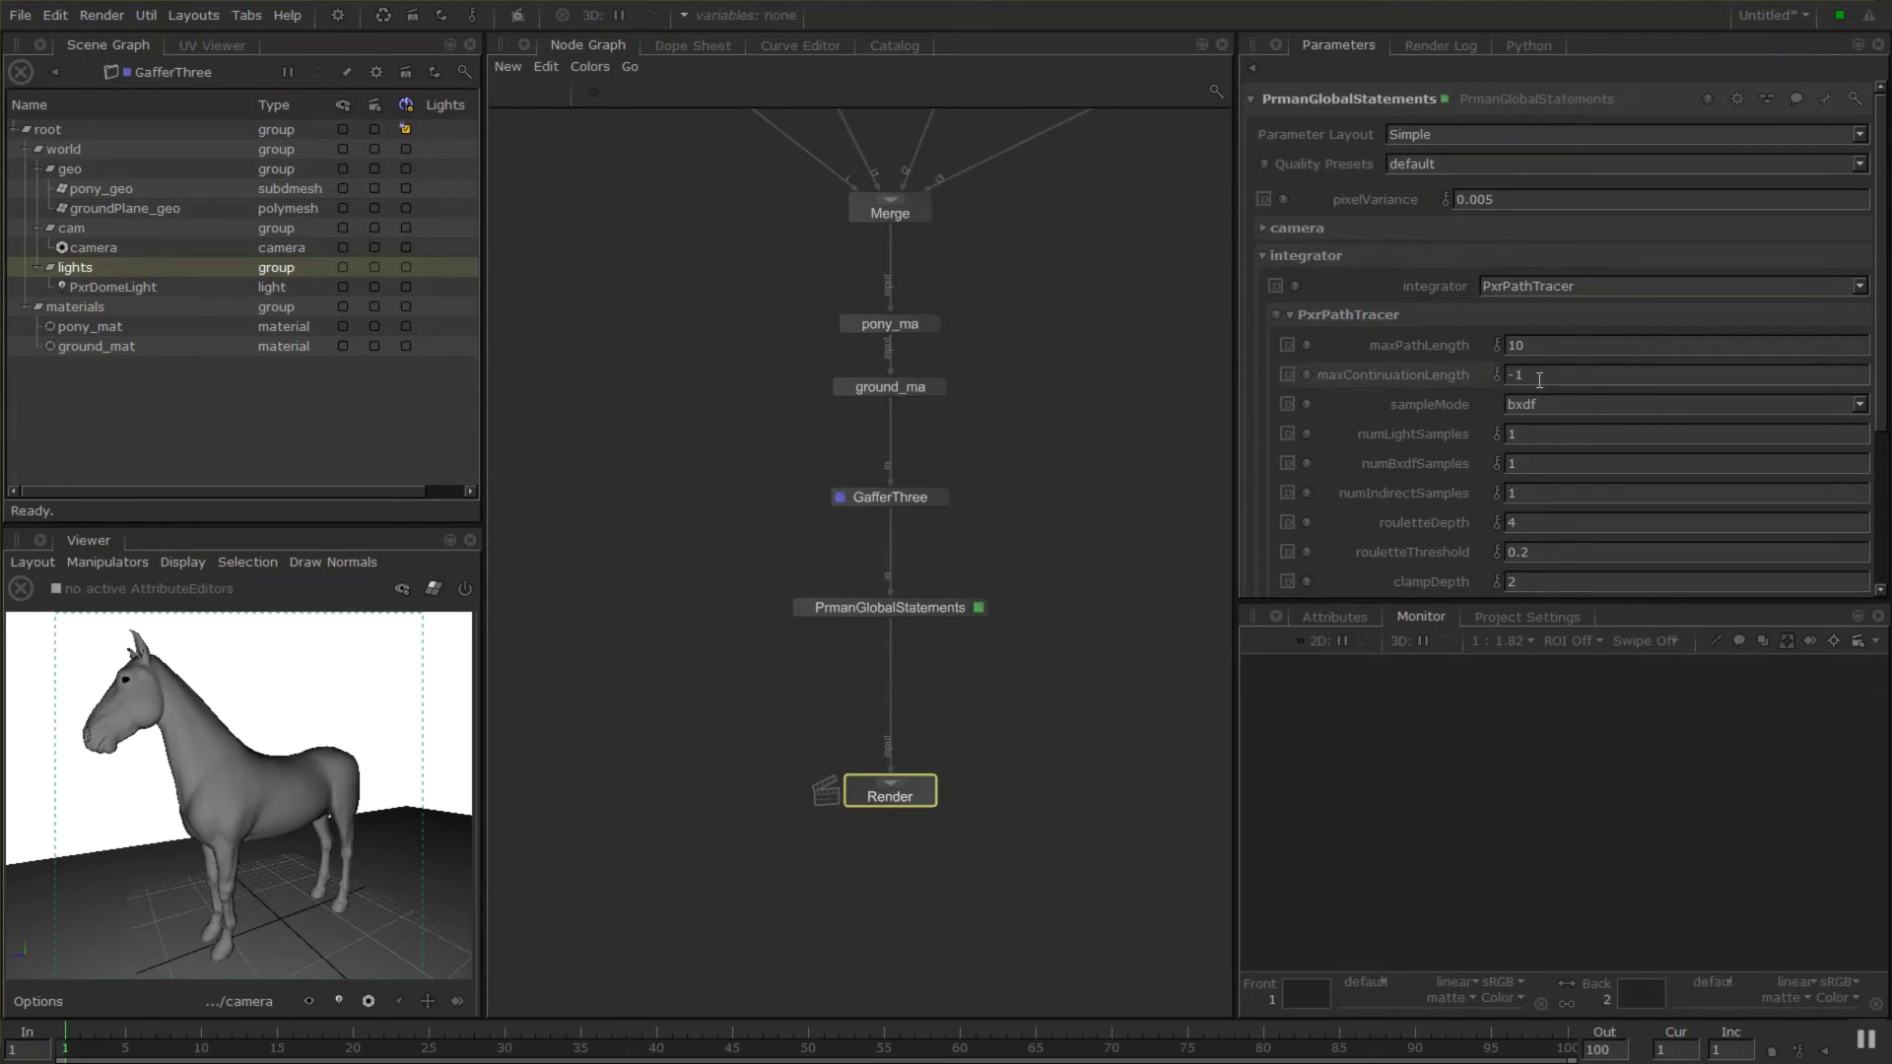
scroll(1540, 379, down, 5)
scroll(1460, 399, up, 5)
Add a RenderSettings node and insert it between PrmanGlobalStatements and Render.
drag(972, 623, 954, 681)
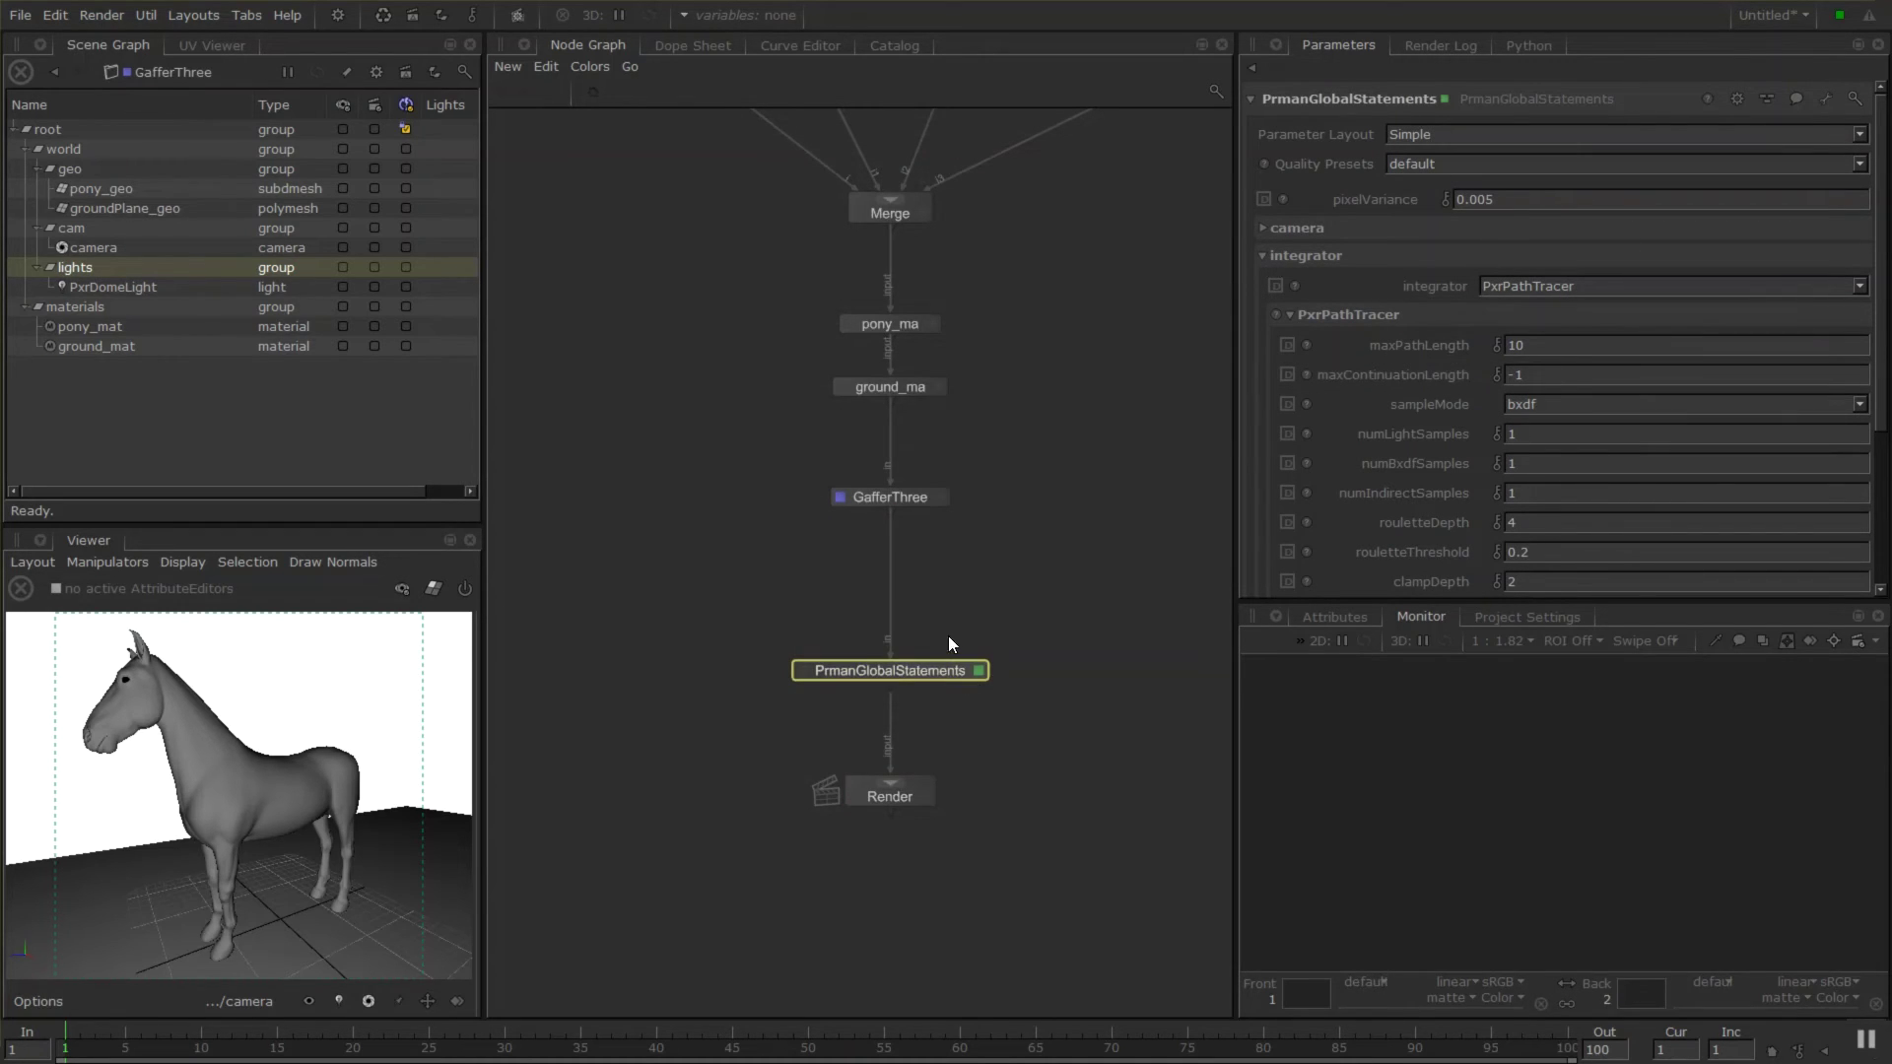
click(913, 800)
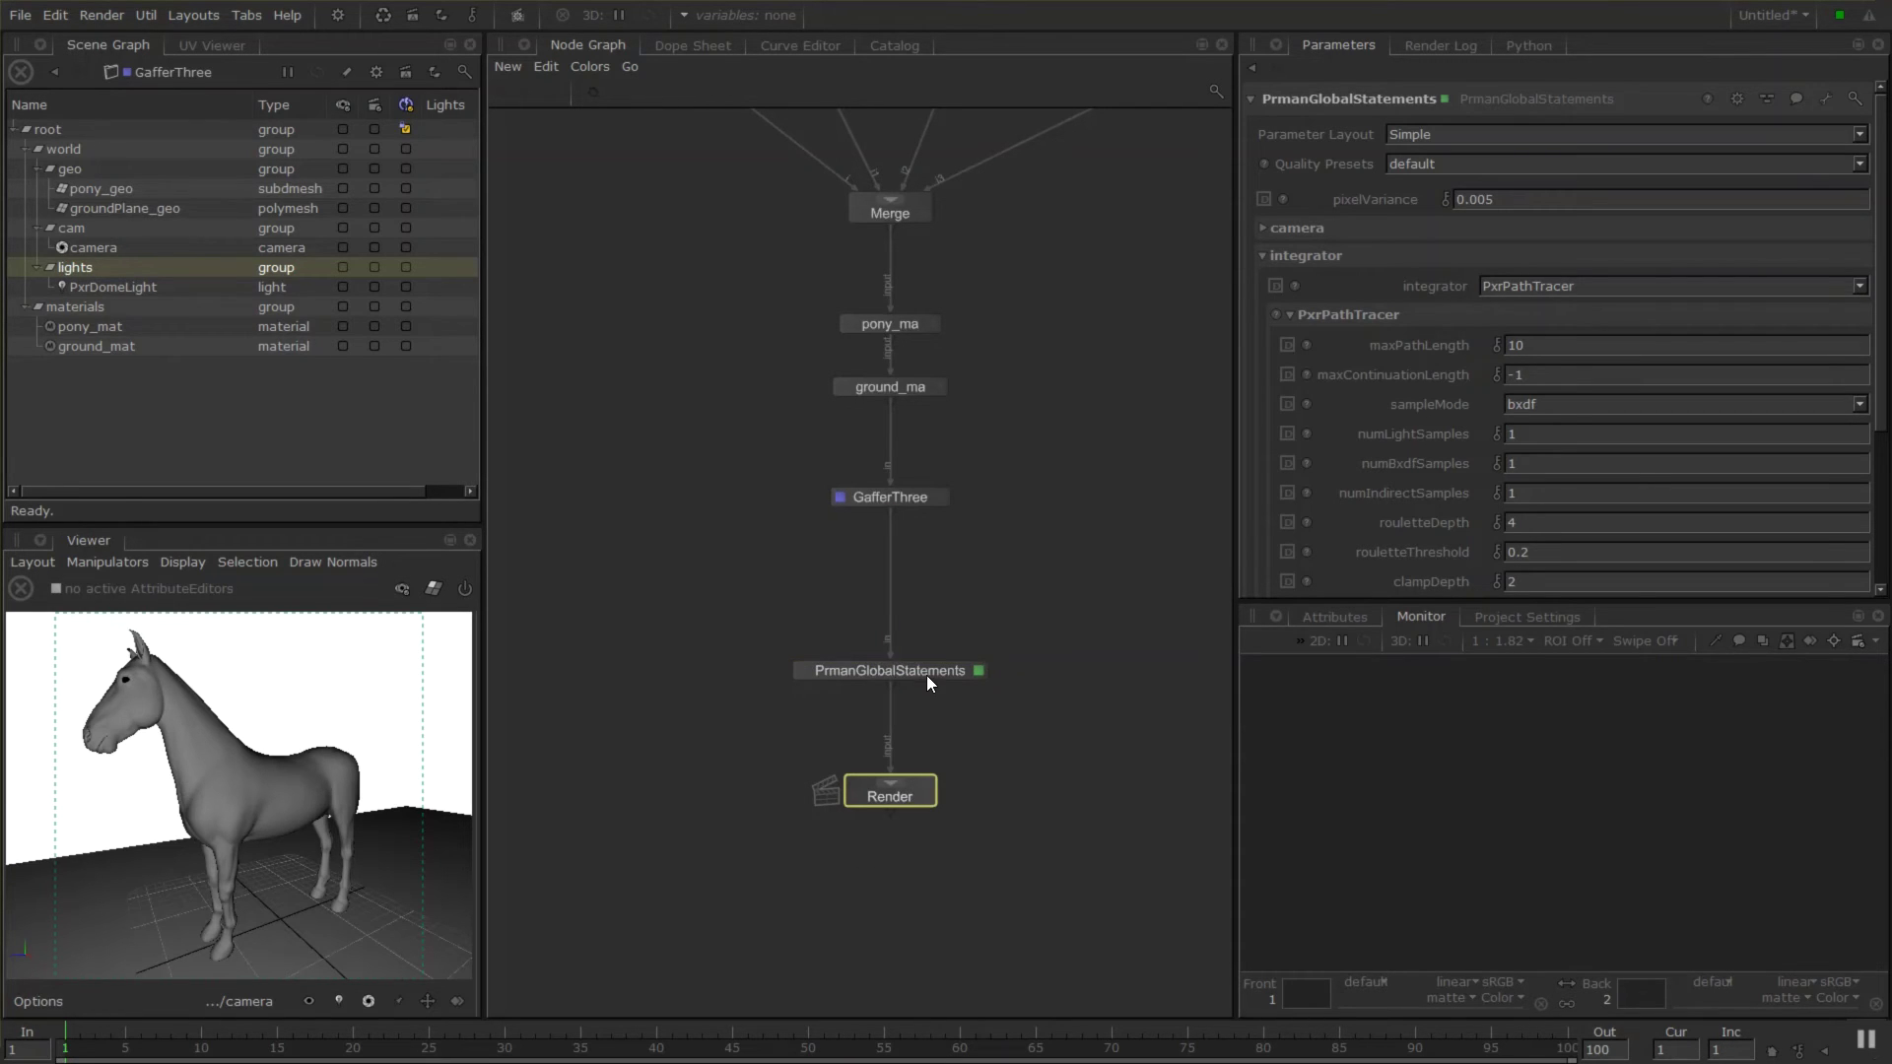
mouse_move(926, 674)
mouse_down()
mouse_move(925, 653)
mouse_move(924, 712)
mouse_move(923, 637)
mouse_up()
key(Tab)
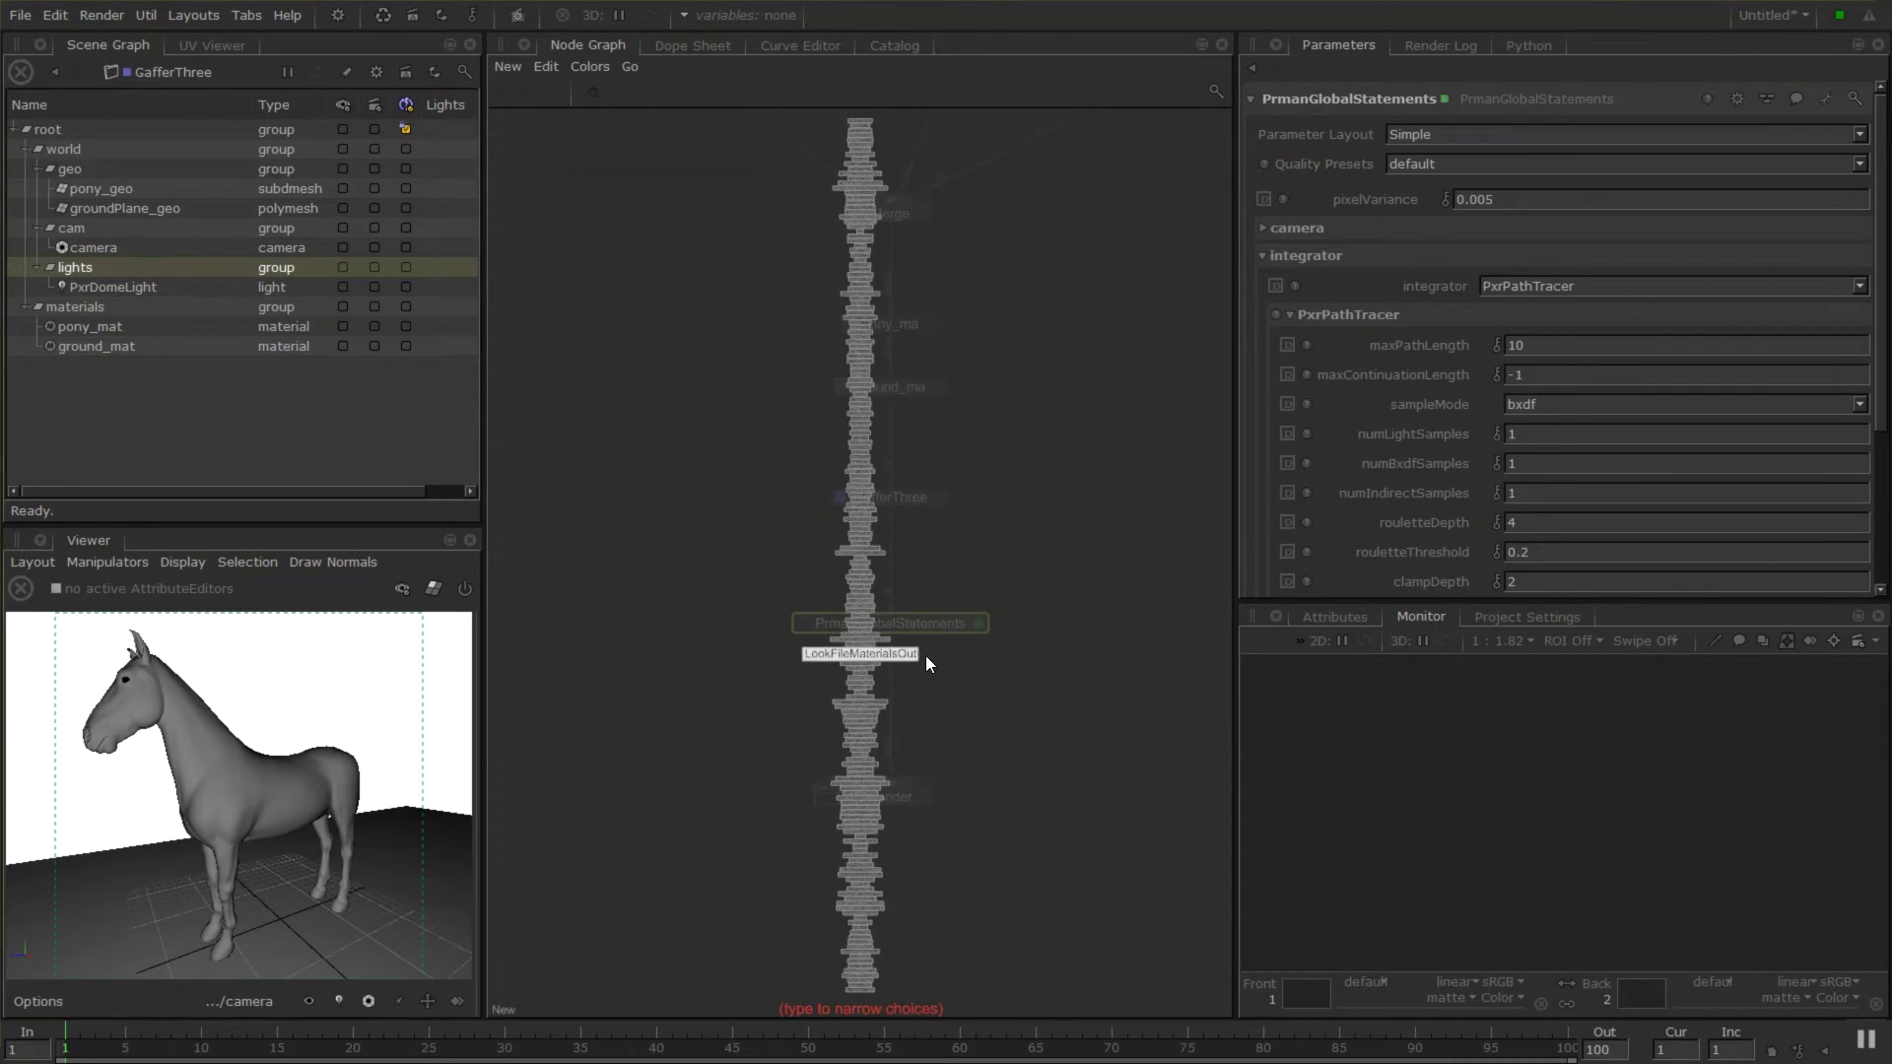
text(render)
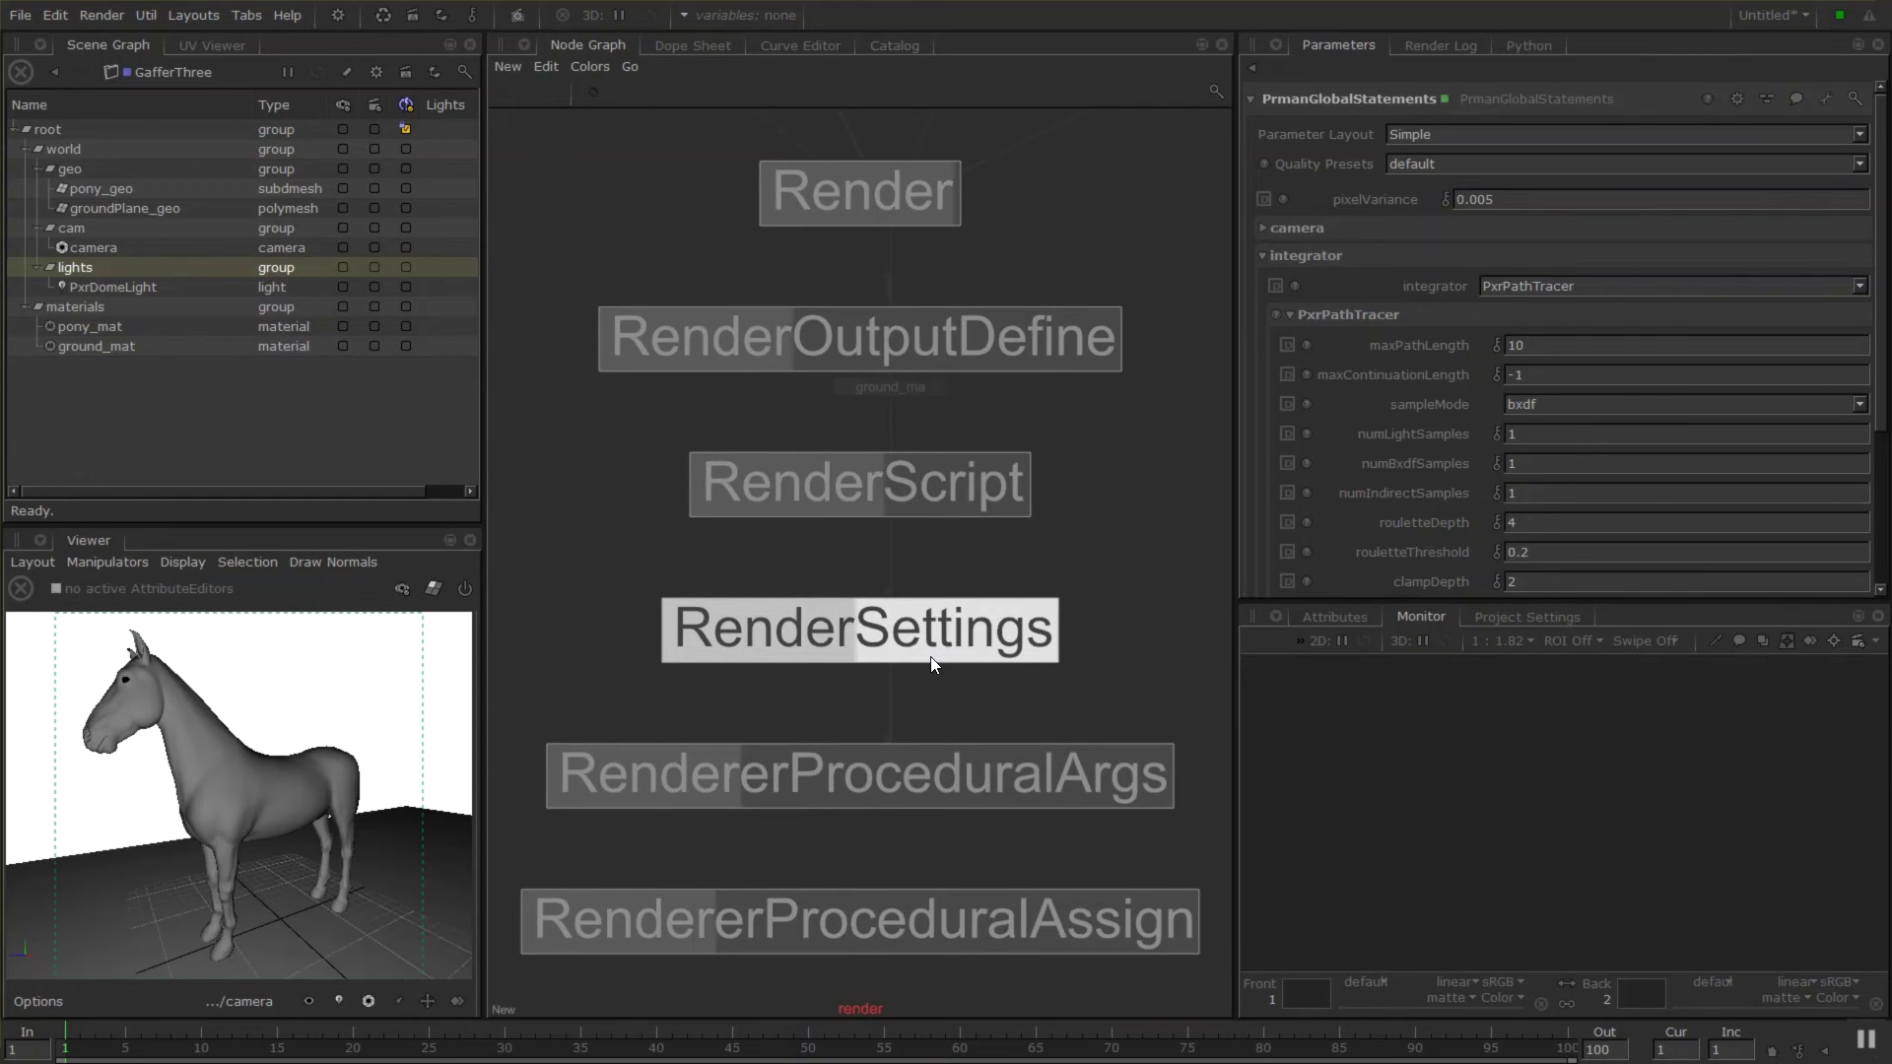
key(Return)
click(887, 682)
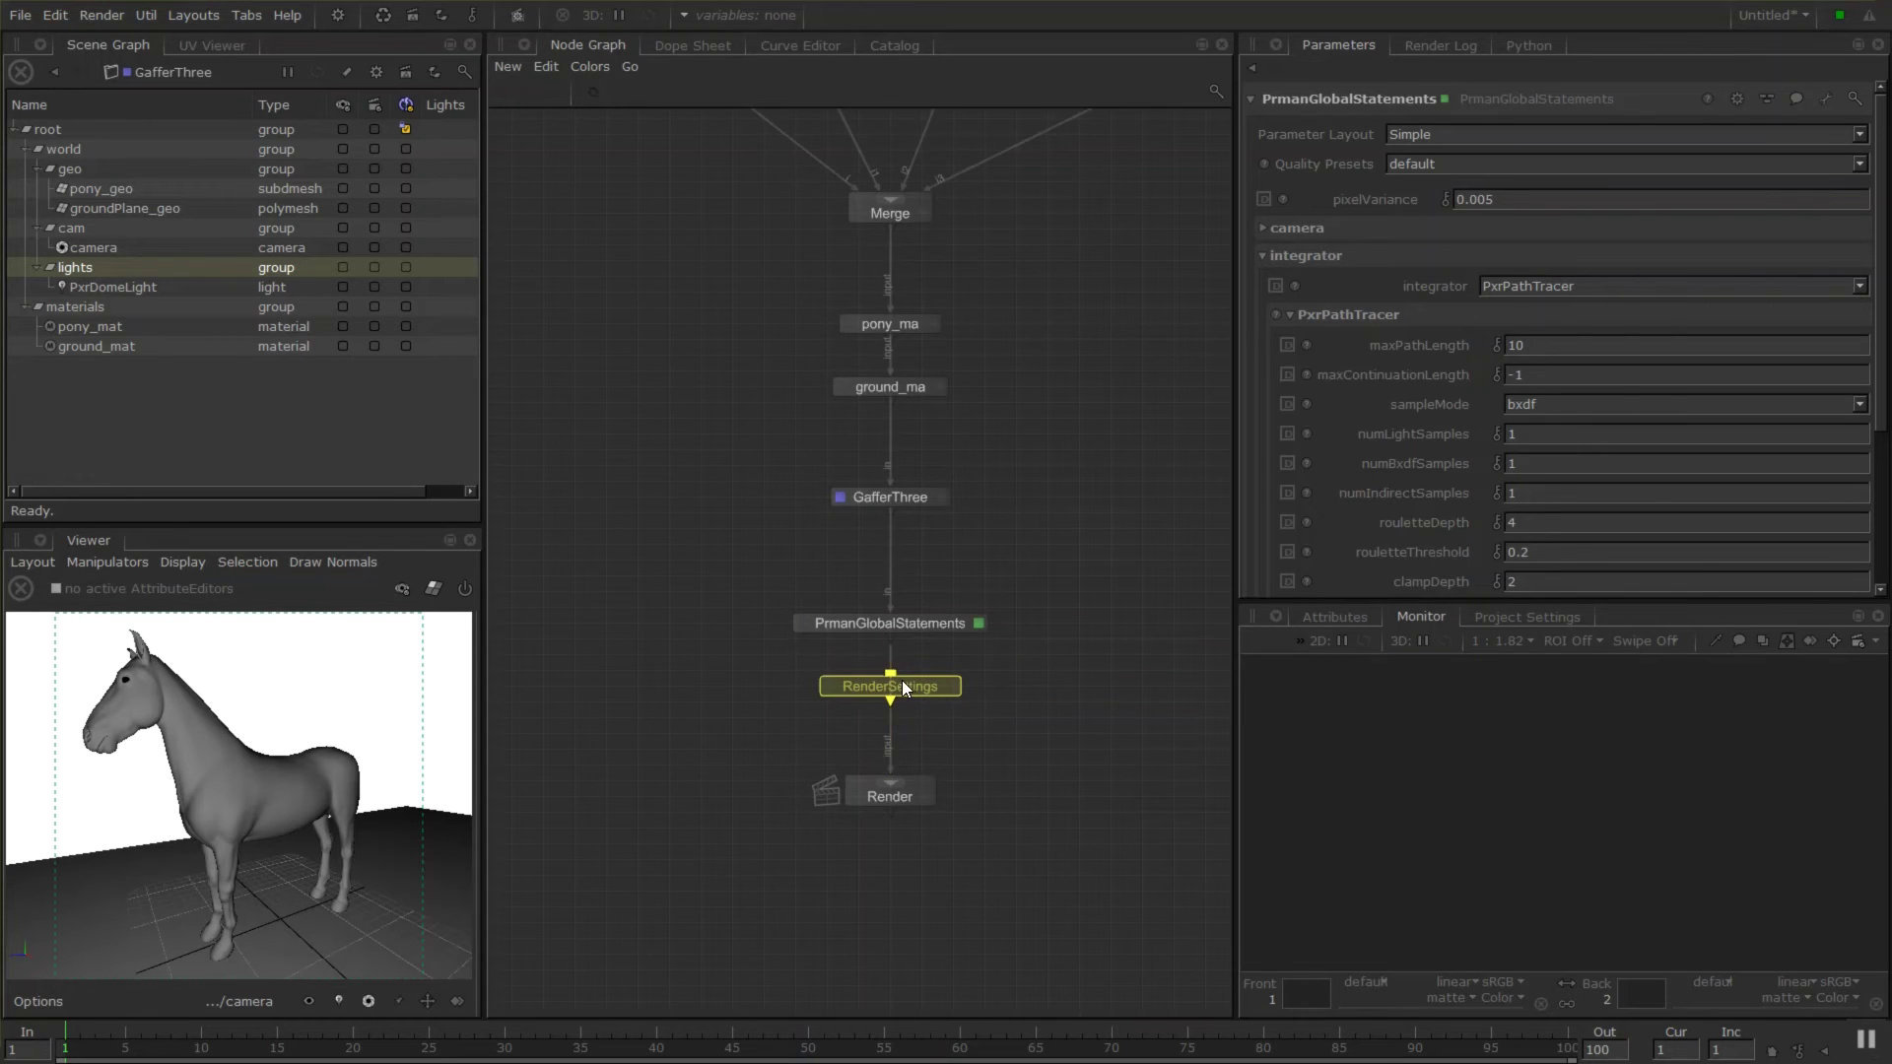
mouse_move(895, 676)
mouse_down()
mouse_move(1013, 696)
mouse_move(891, 692)
mouse_up()
In RenderSettings, set the resolution to HD and adjustScreenWindow to "Adjust height to match resolution".
click(951, 687)
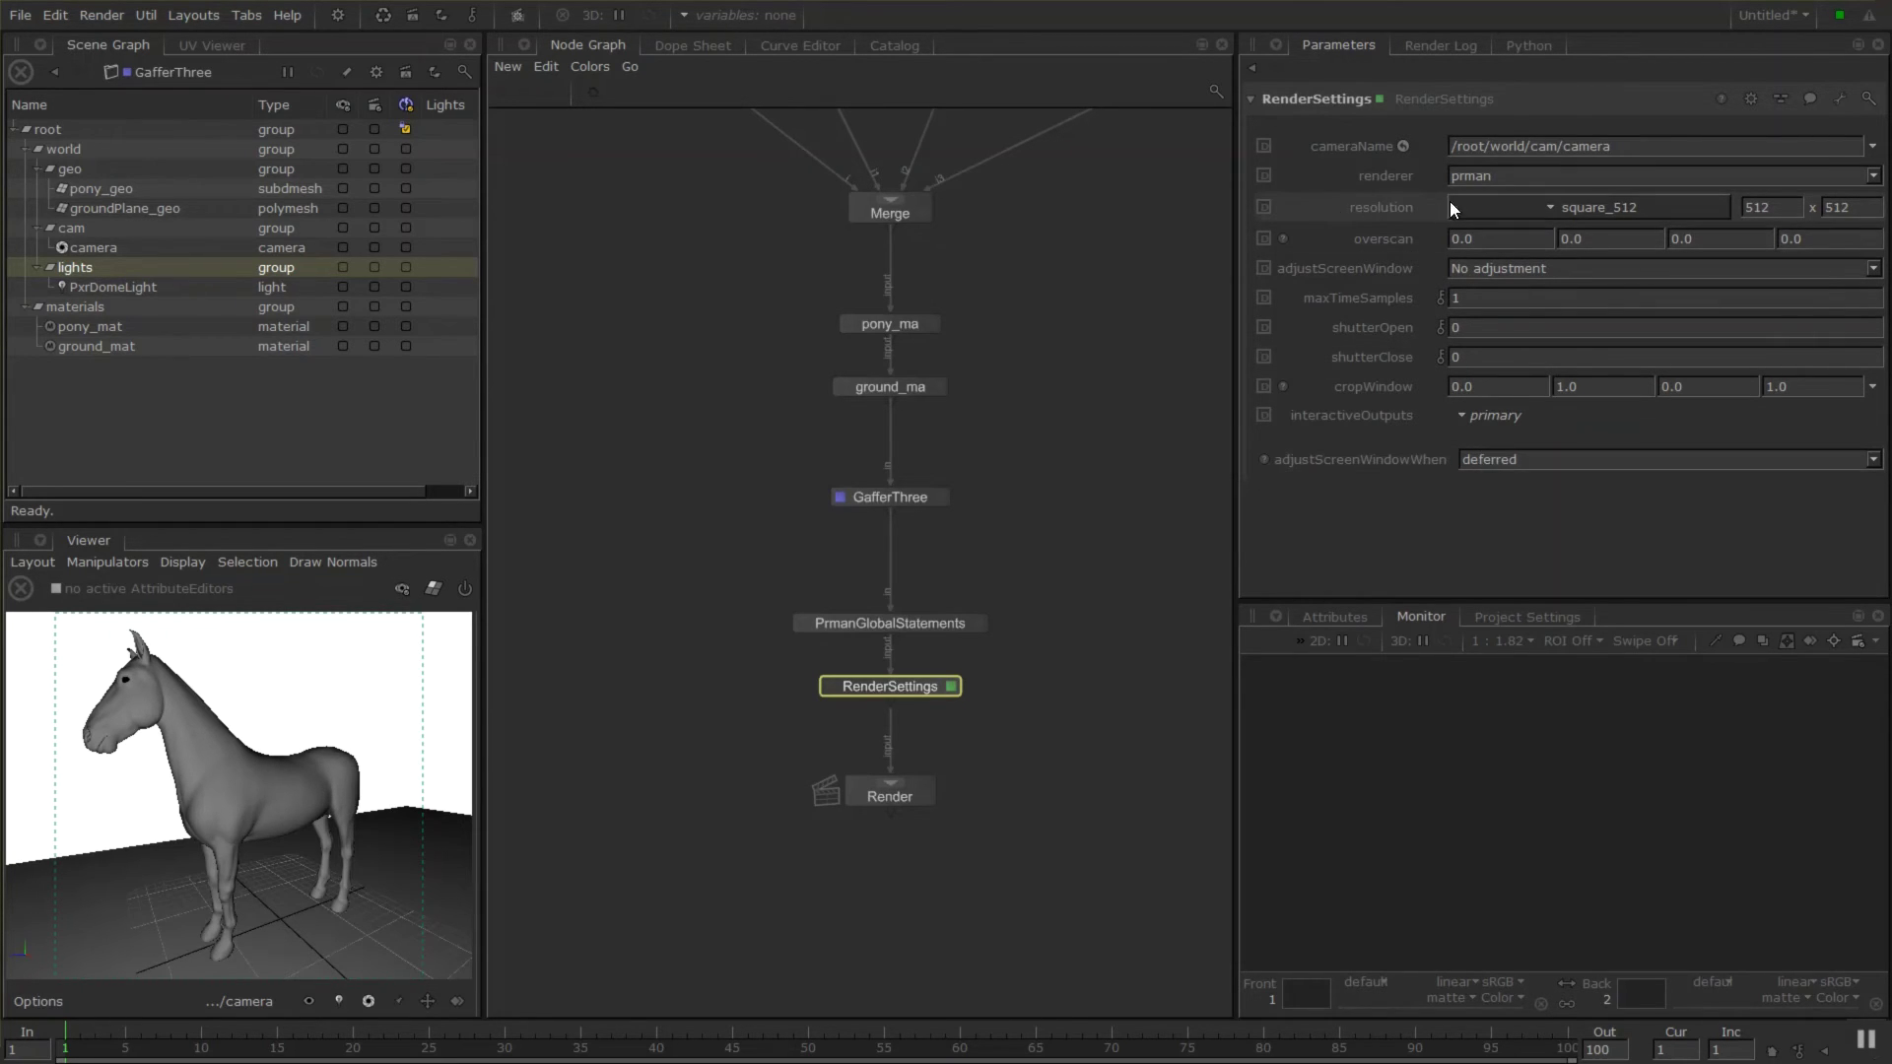
click(1586, 209)
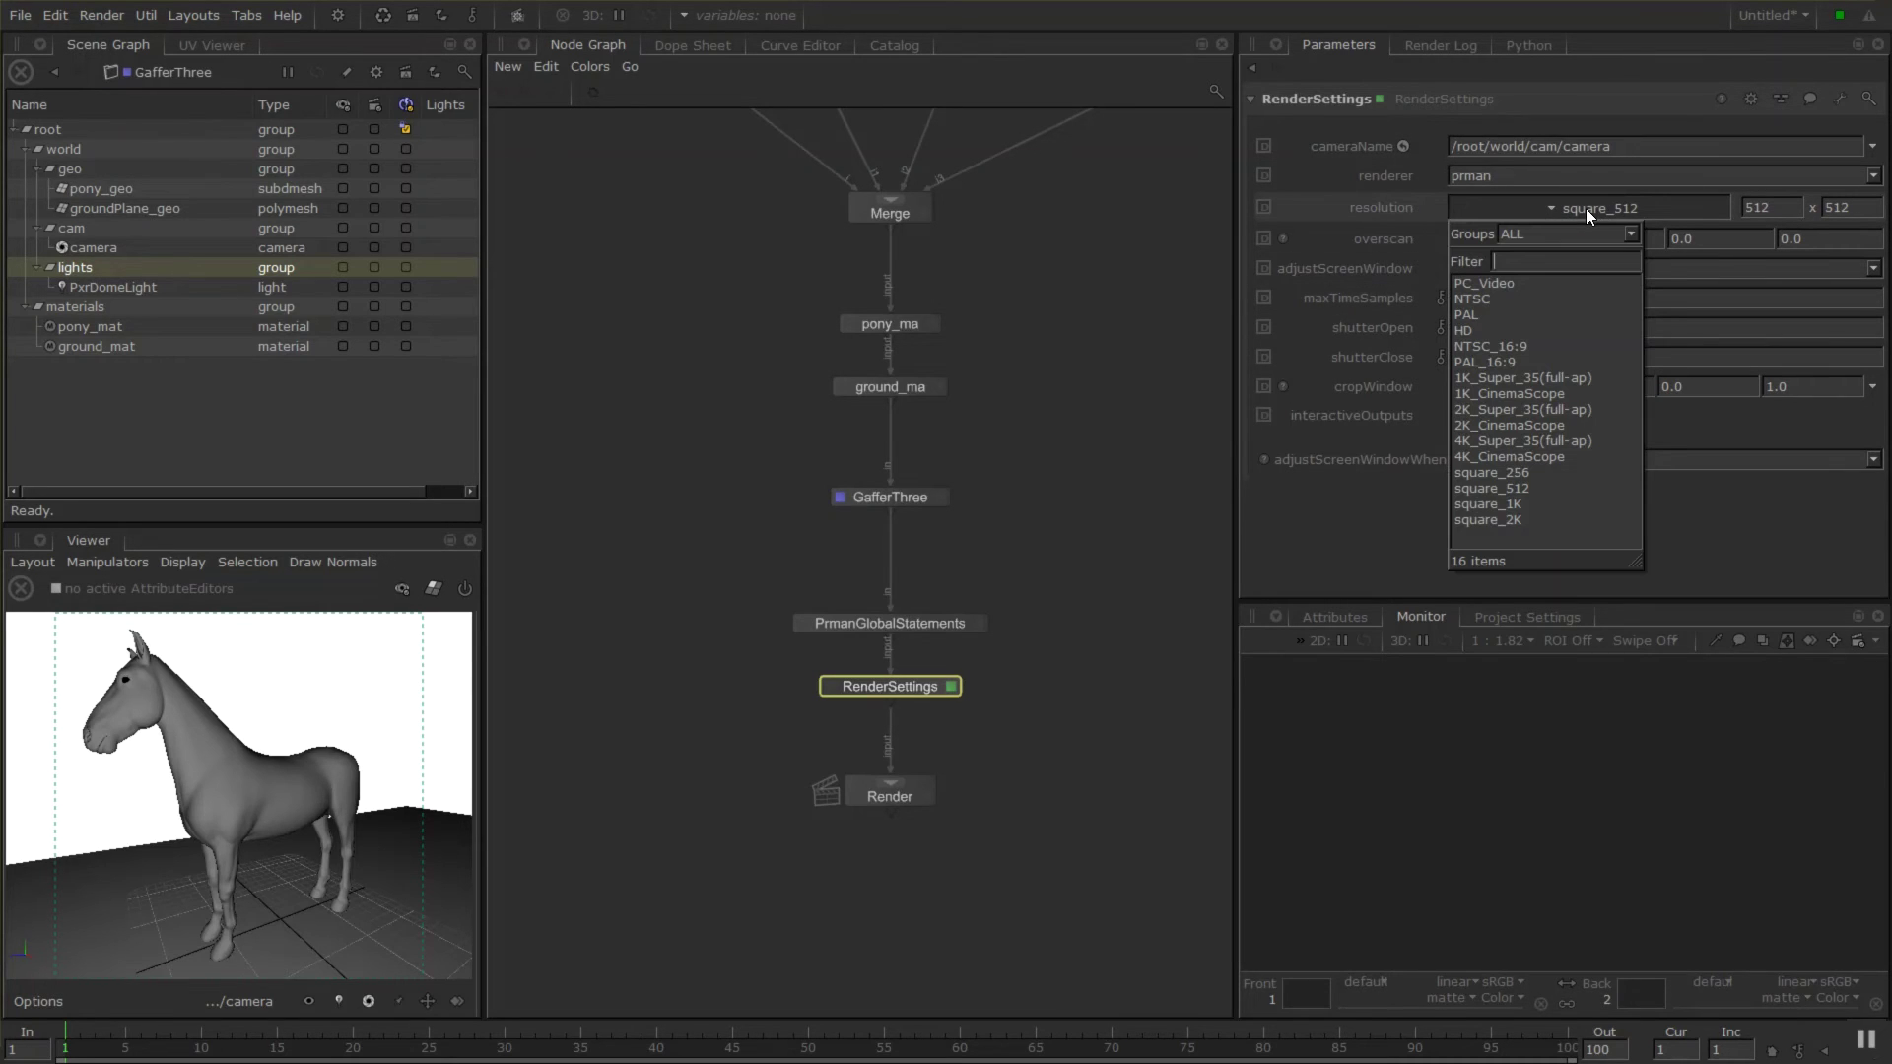
click(1496, 332)
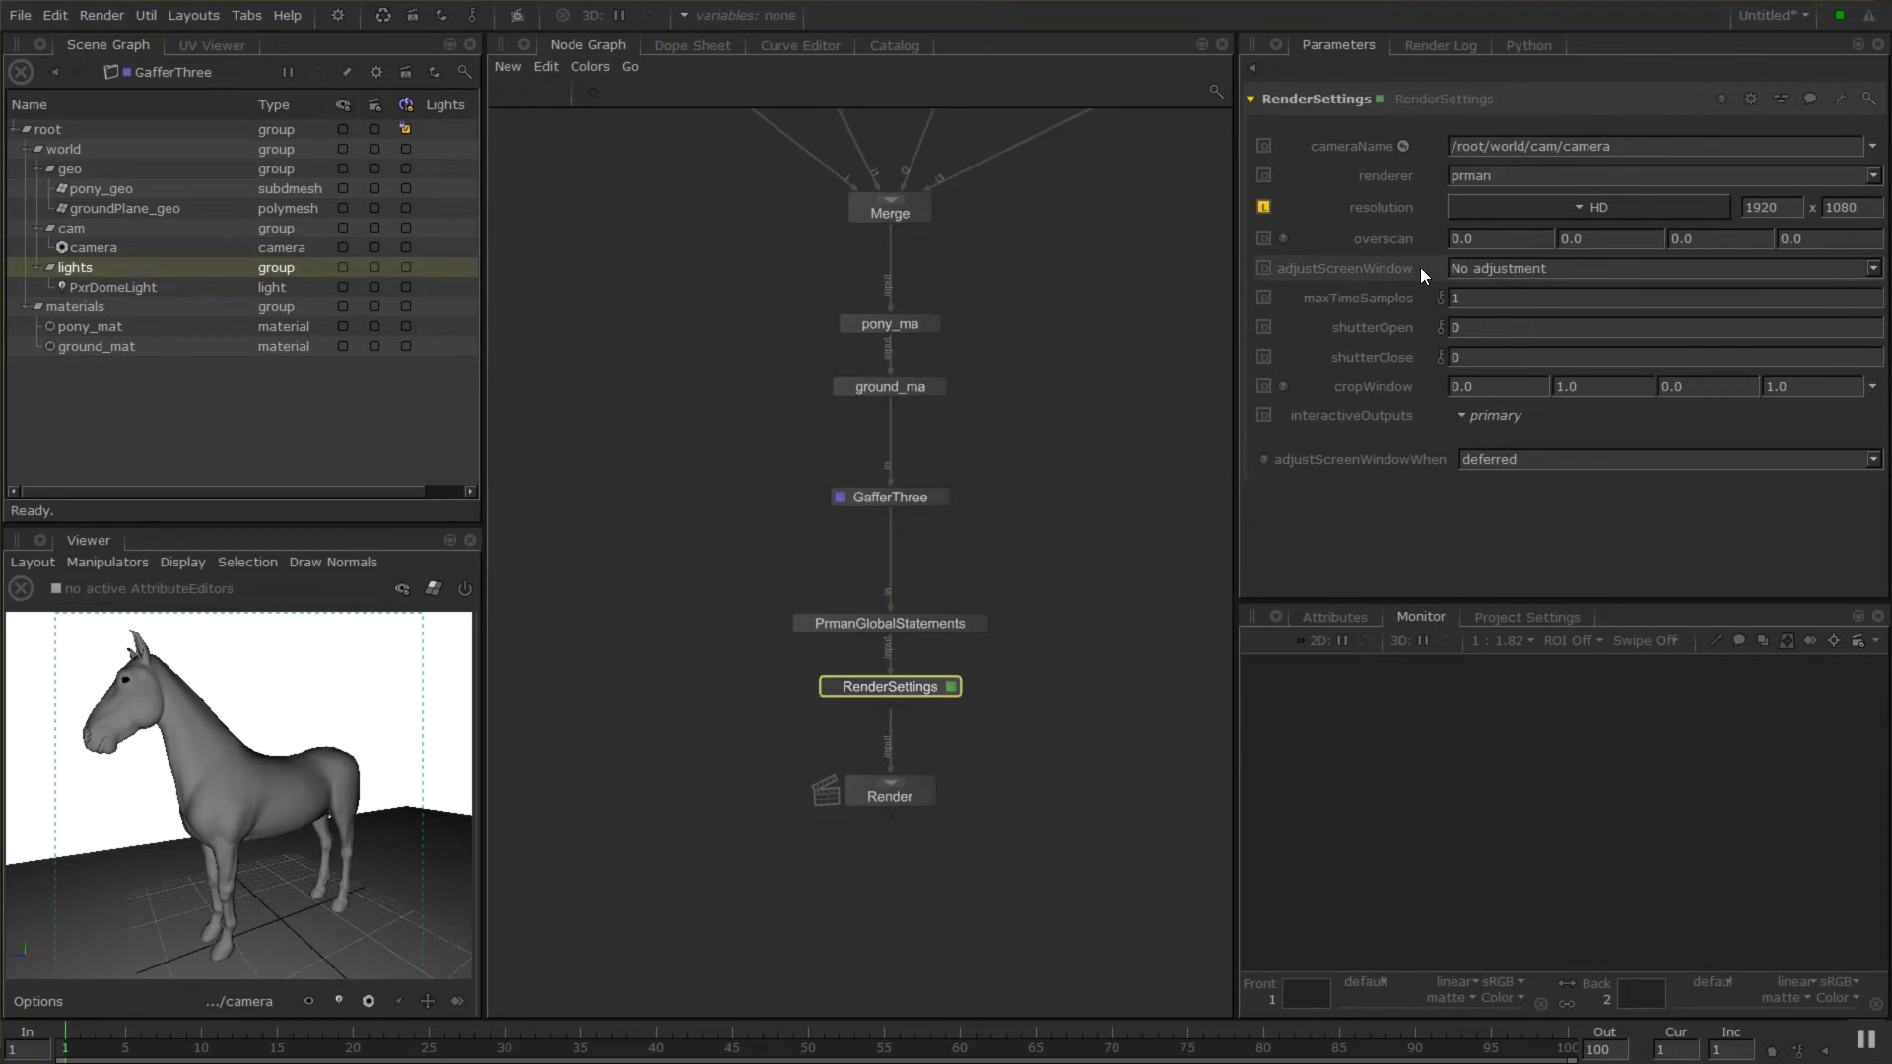
click(1516, 270)
click(1575, 304)
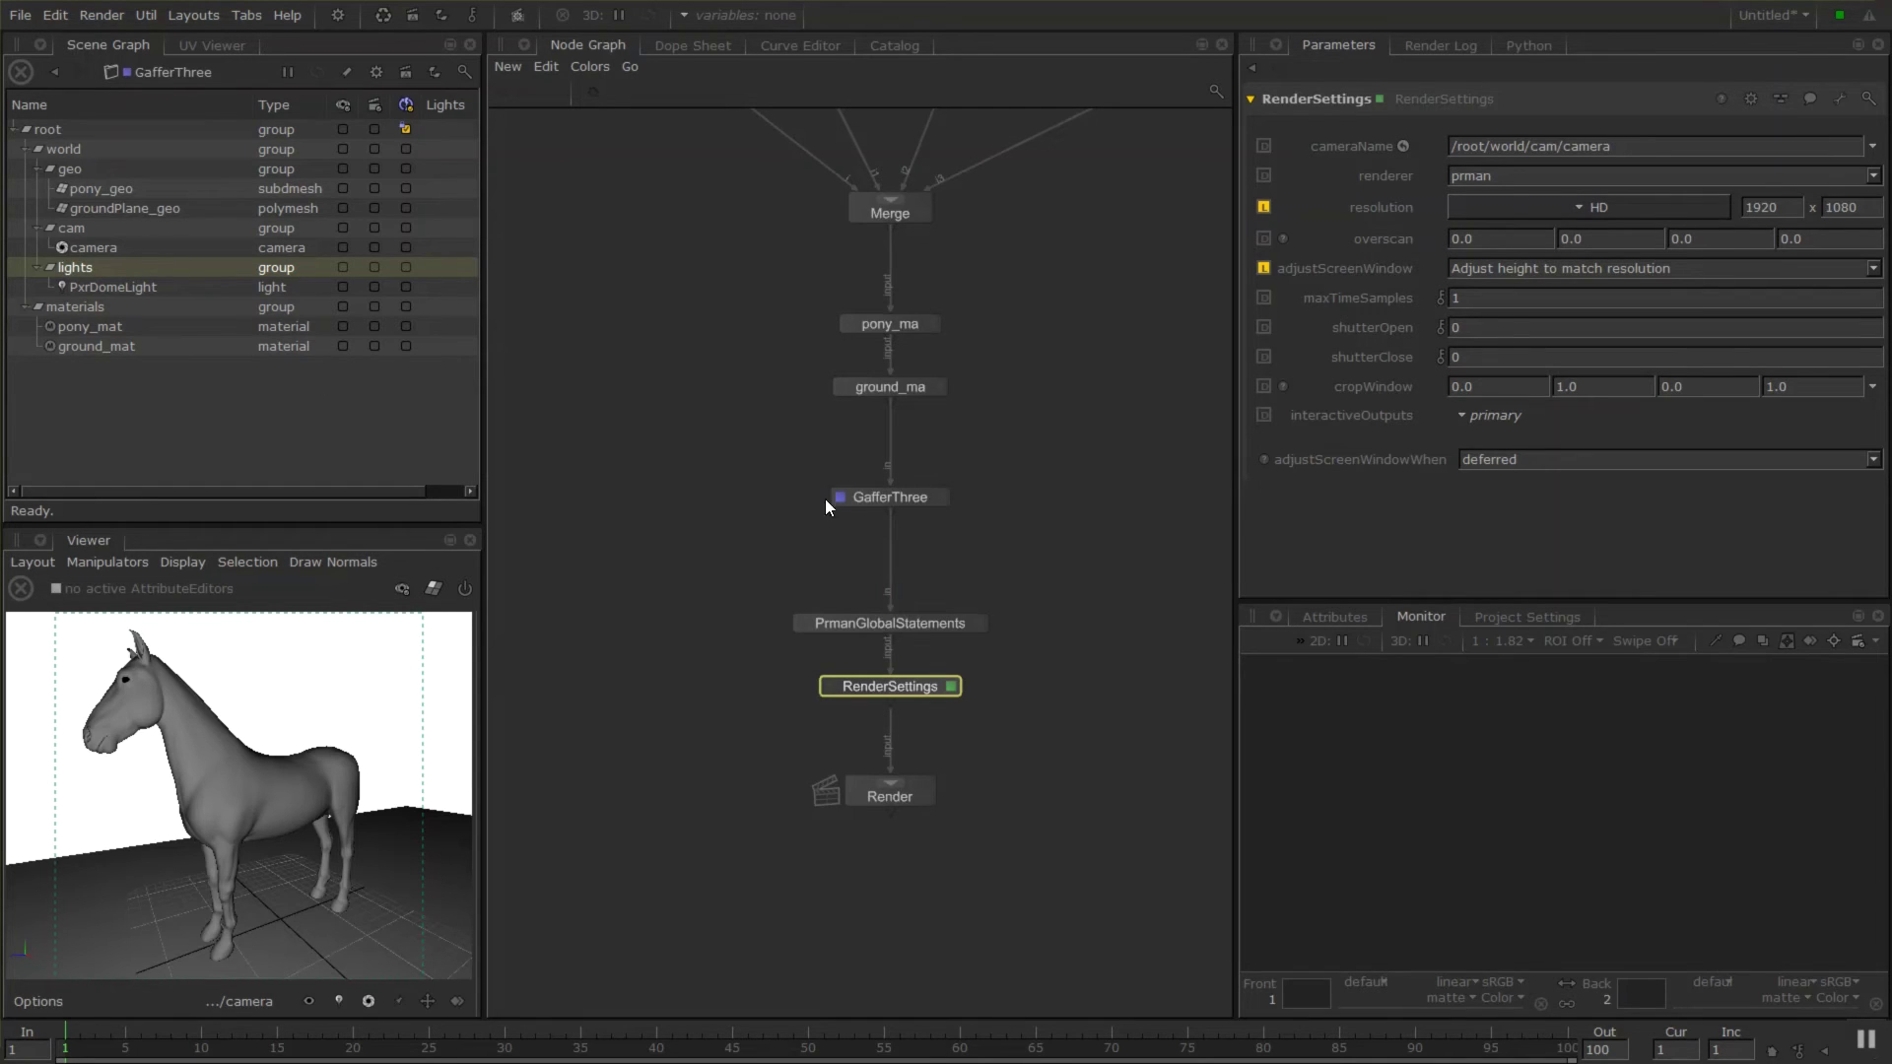
View the scene from the Render node with its parameters open, and pull the camera back to frame the whole pony.
scroll(843, 499, up, 10)
middle_drag(966, 501, 659, 503)
scroll(659, 503, down, 4)
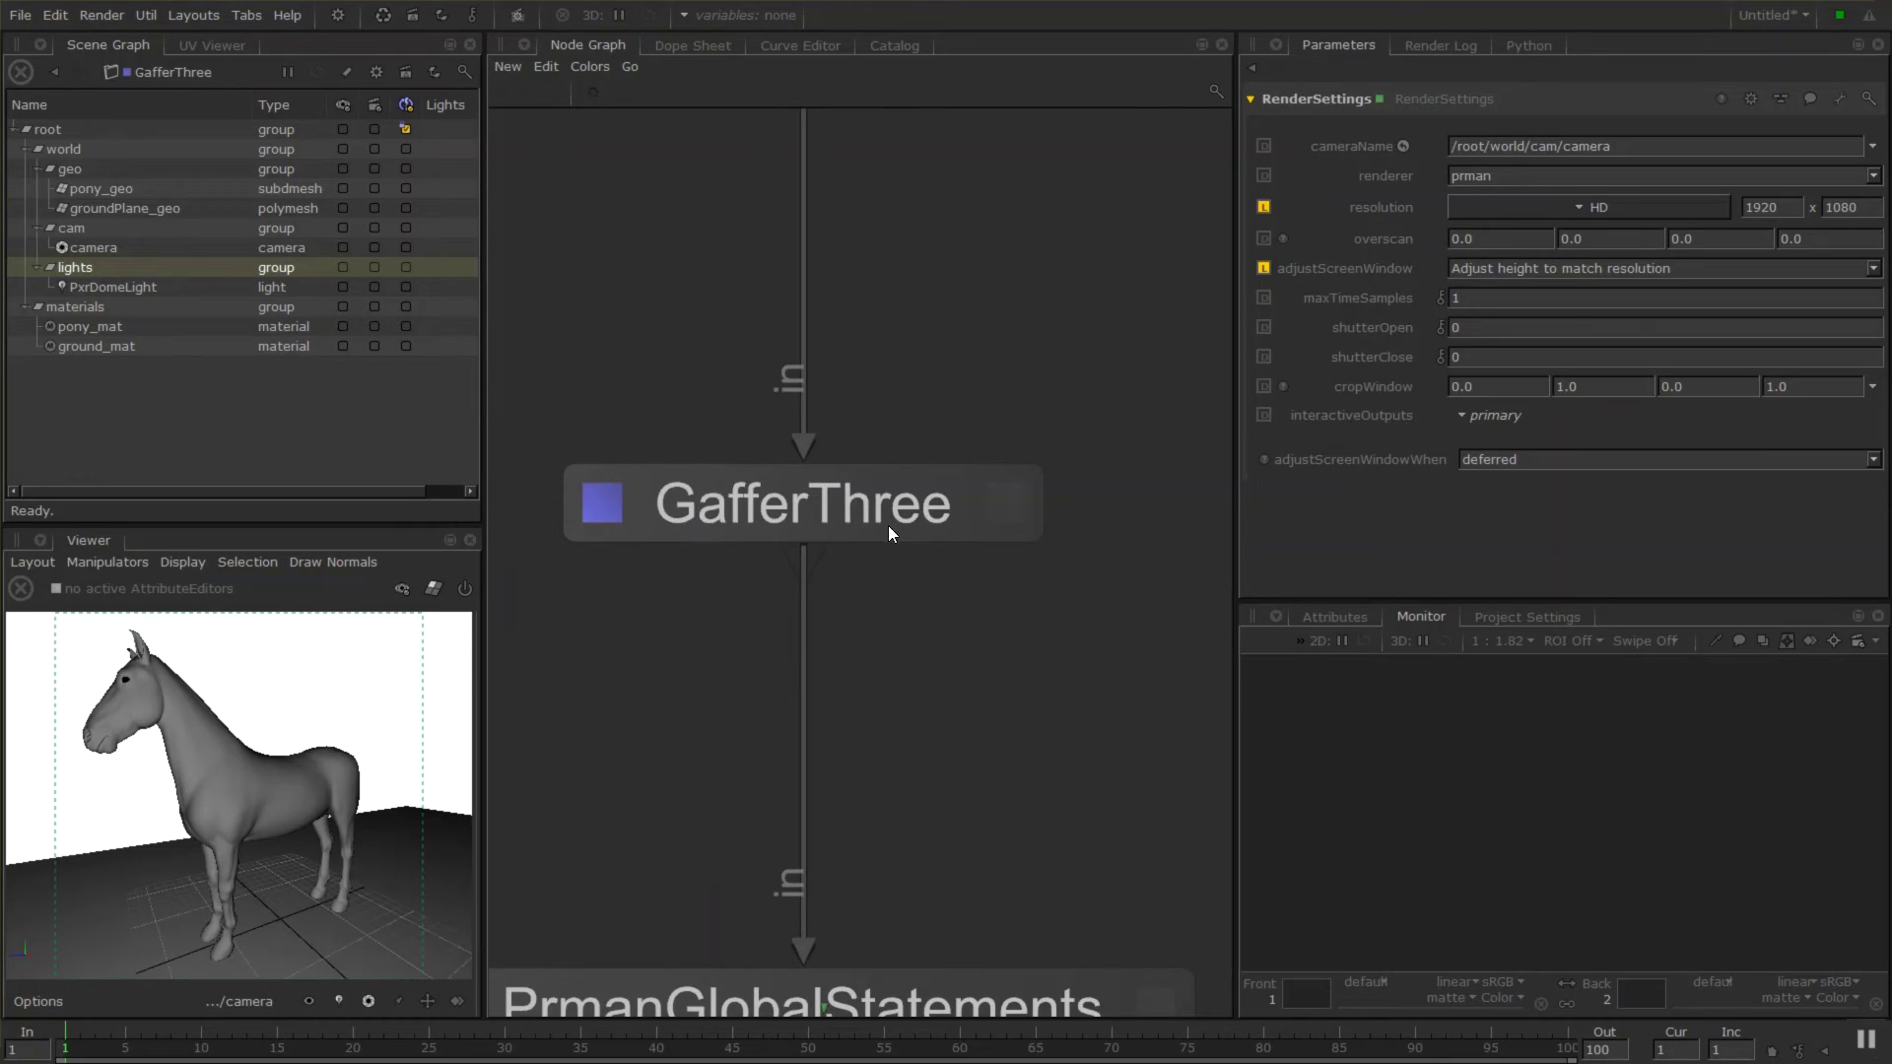
middle_drag(786, 487, 862, 453)
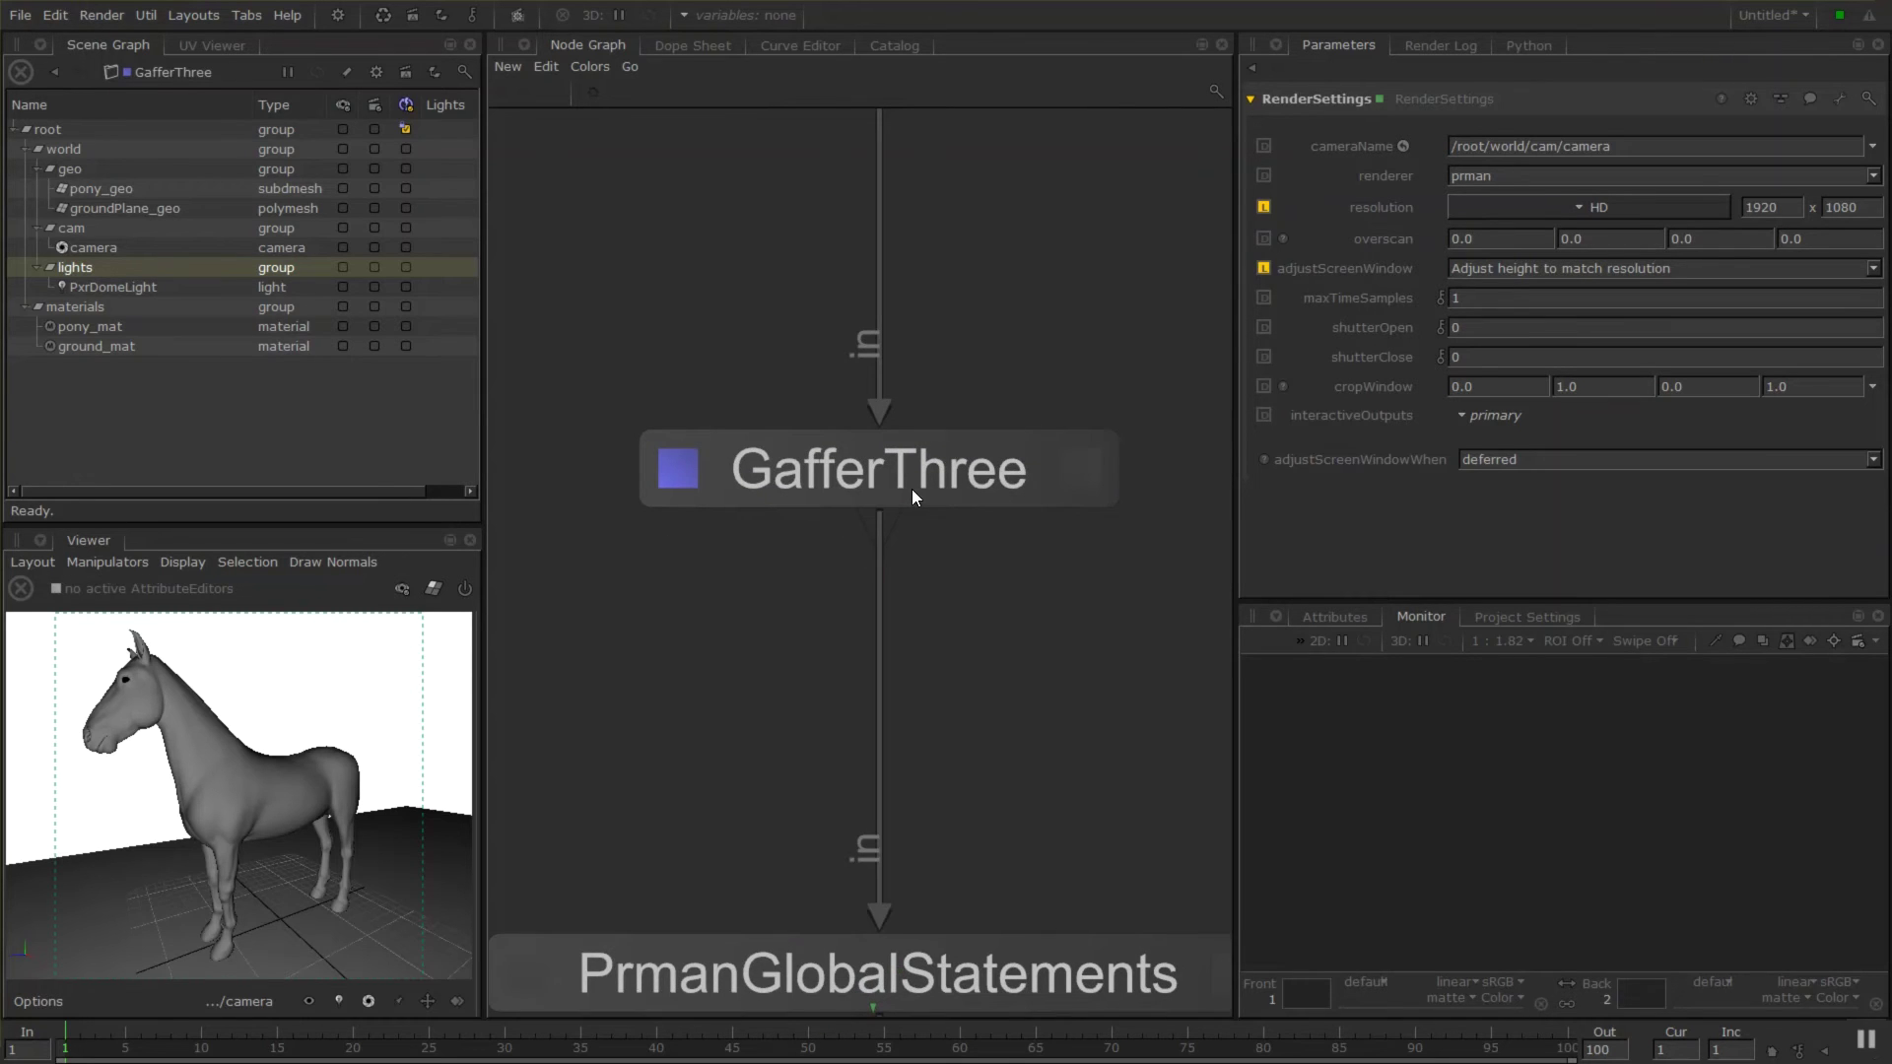
scroll(912, 488, down, 4)
middle_drag(956, 861, 914, 407)
double_click(872, 646)
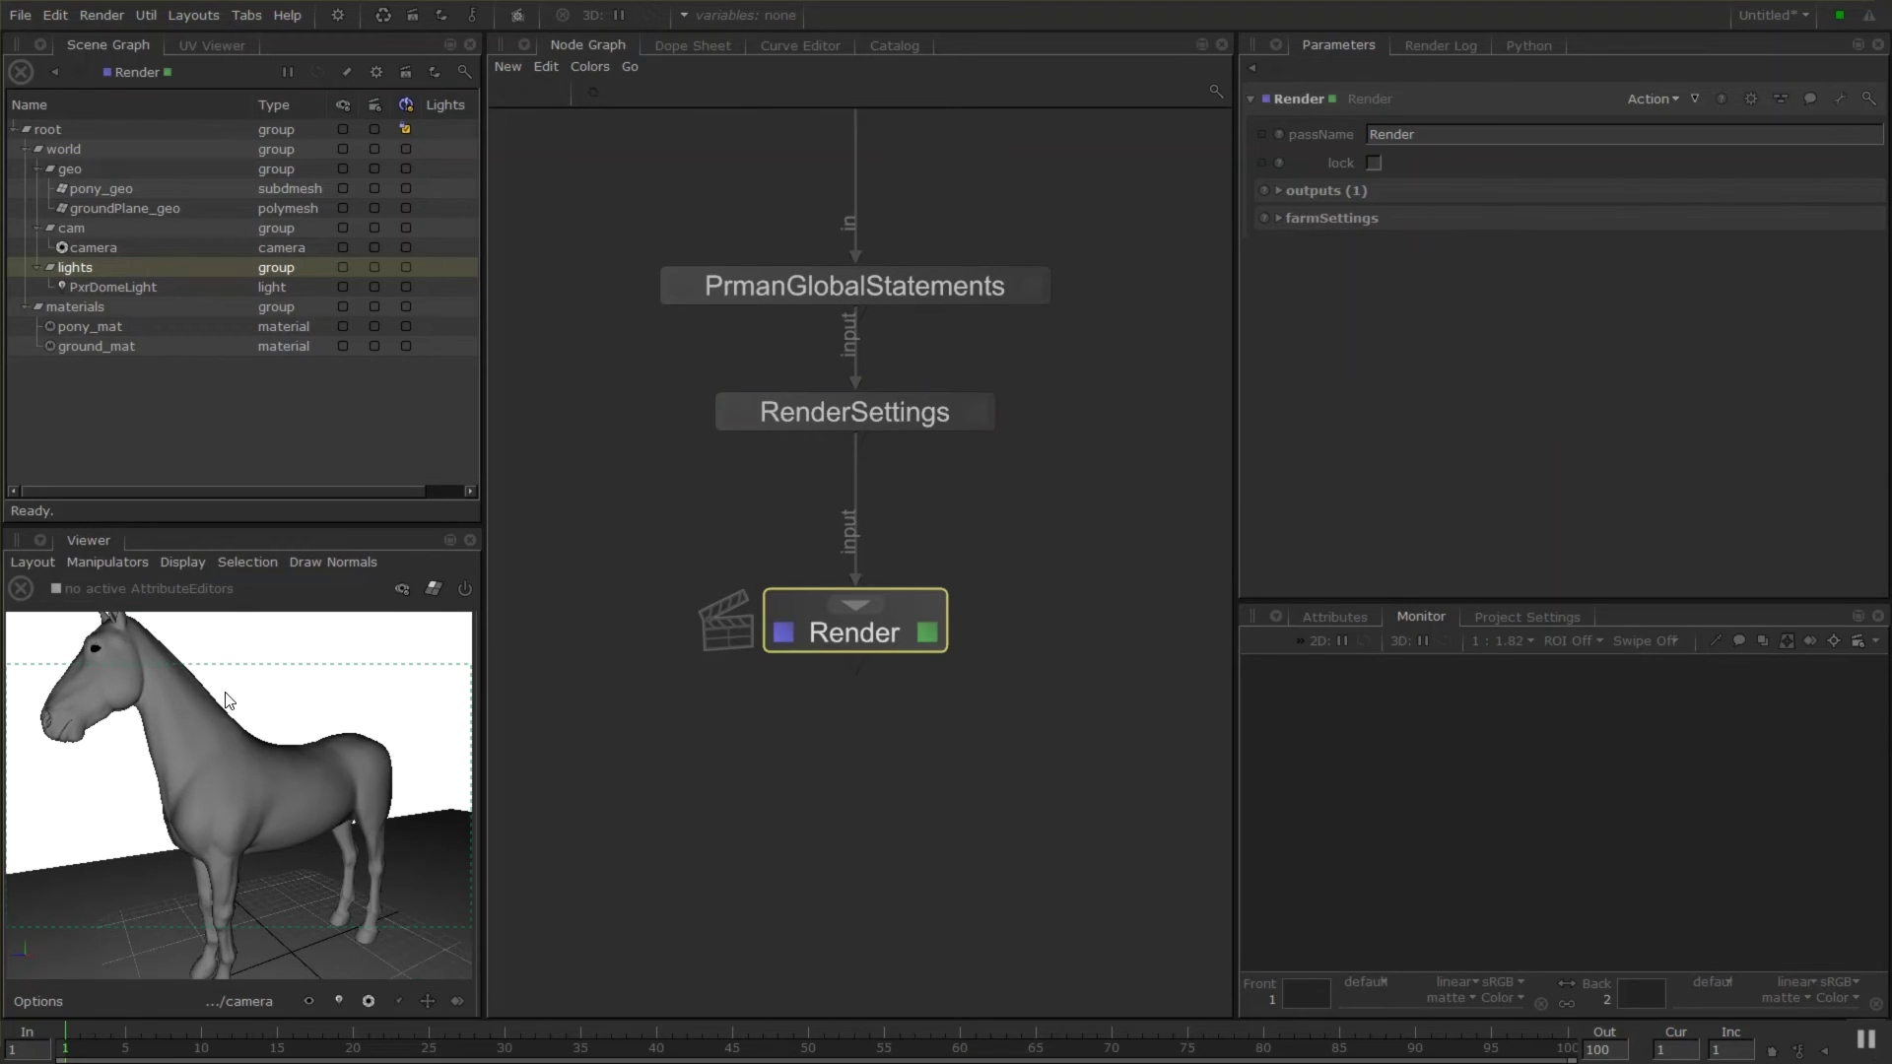
alt+right_drag(323, 832, 262, 827)
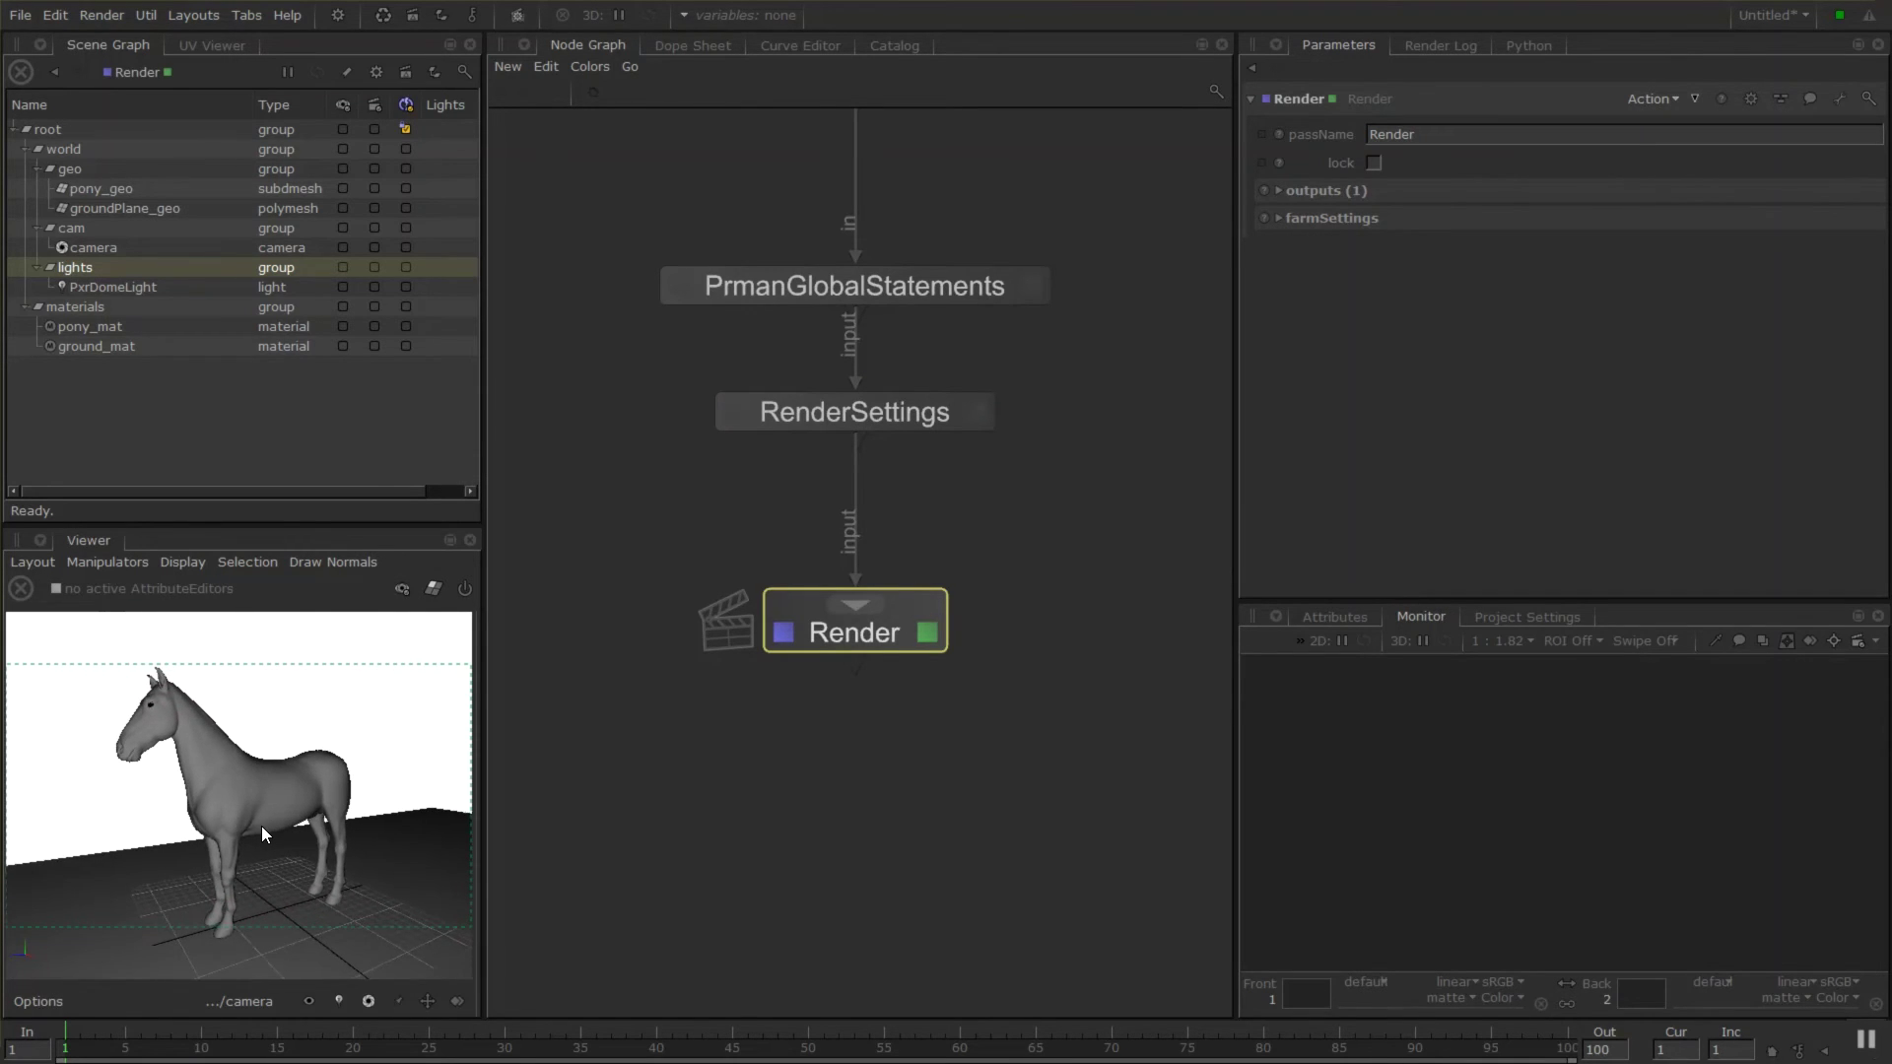
alt+drag(262, 826, 286, 794)
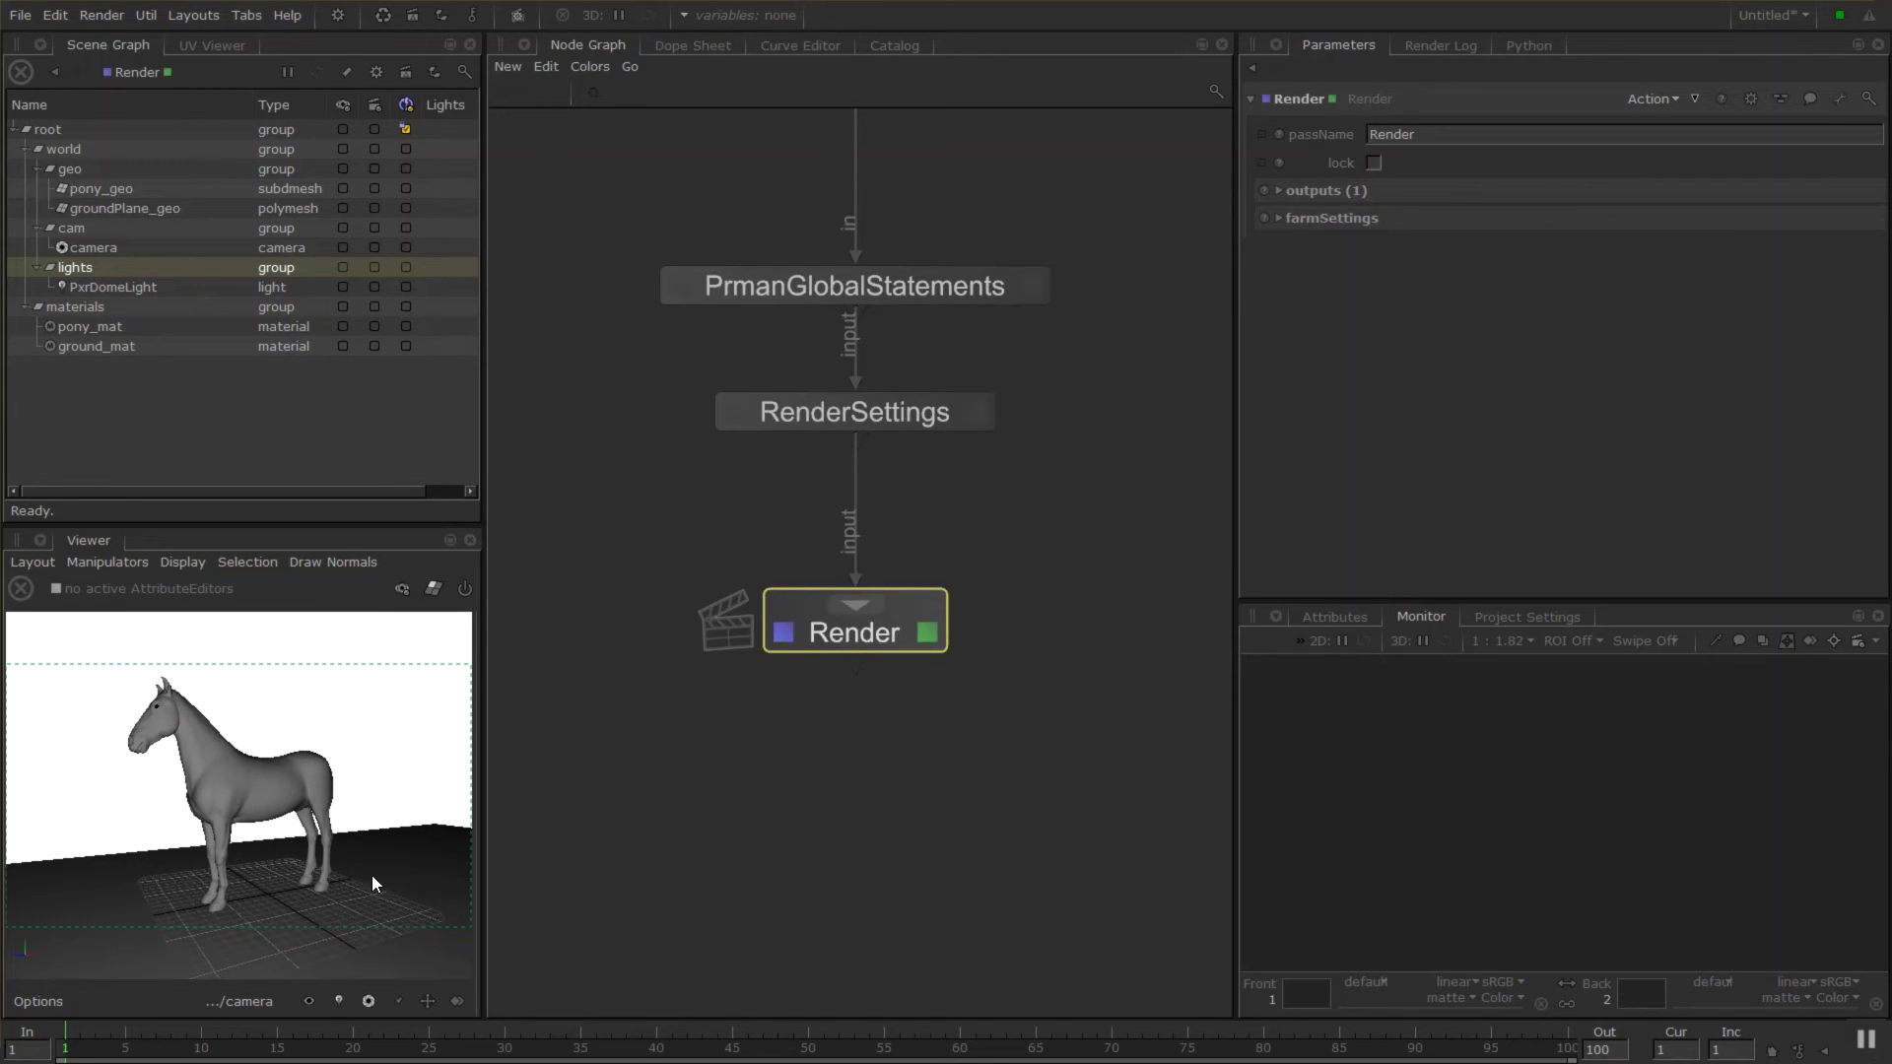
Select the ground plane in the viewer and scale it up uniformly so it extends further behind the pony.
click(395, 883)
drag(305, 926, 274, 873)
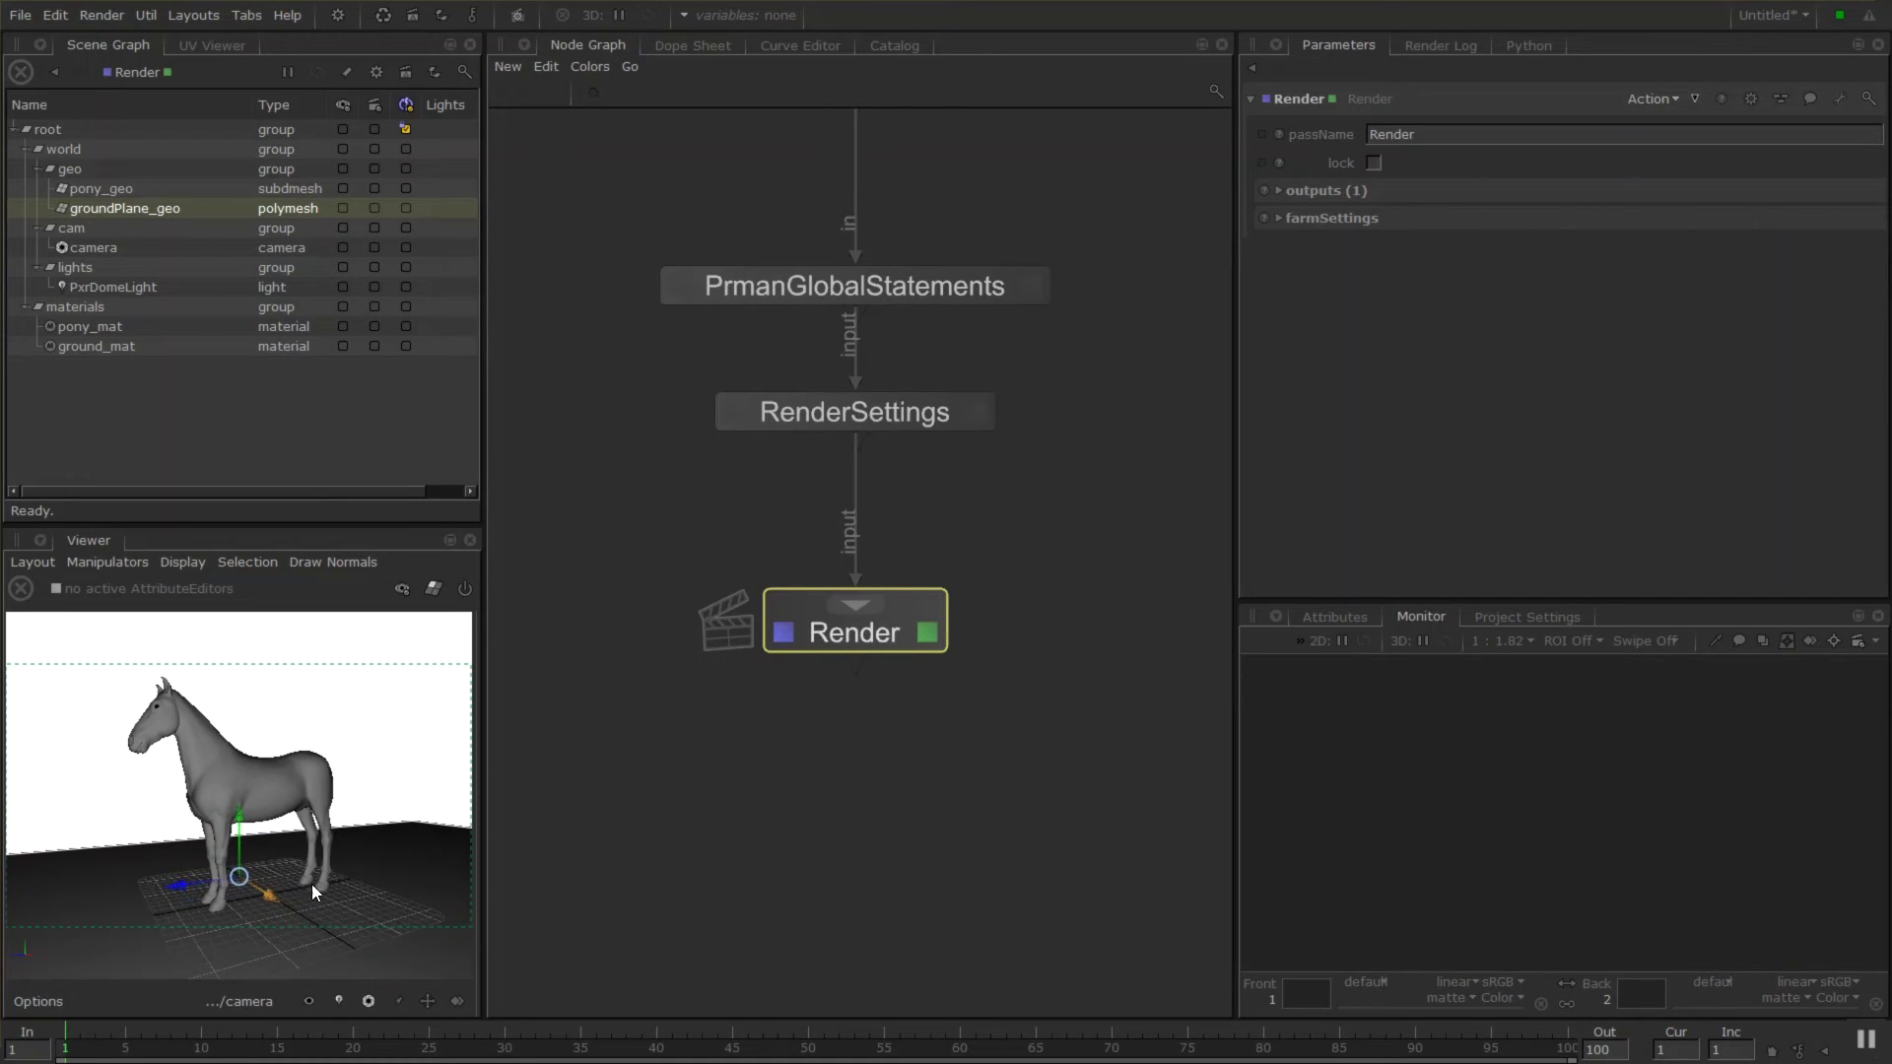
key(r)
drag(239, 877, 404, 907)
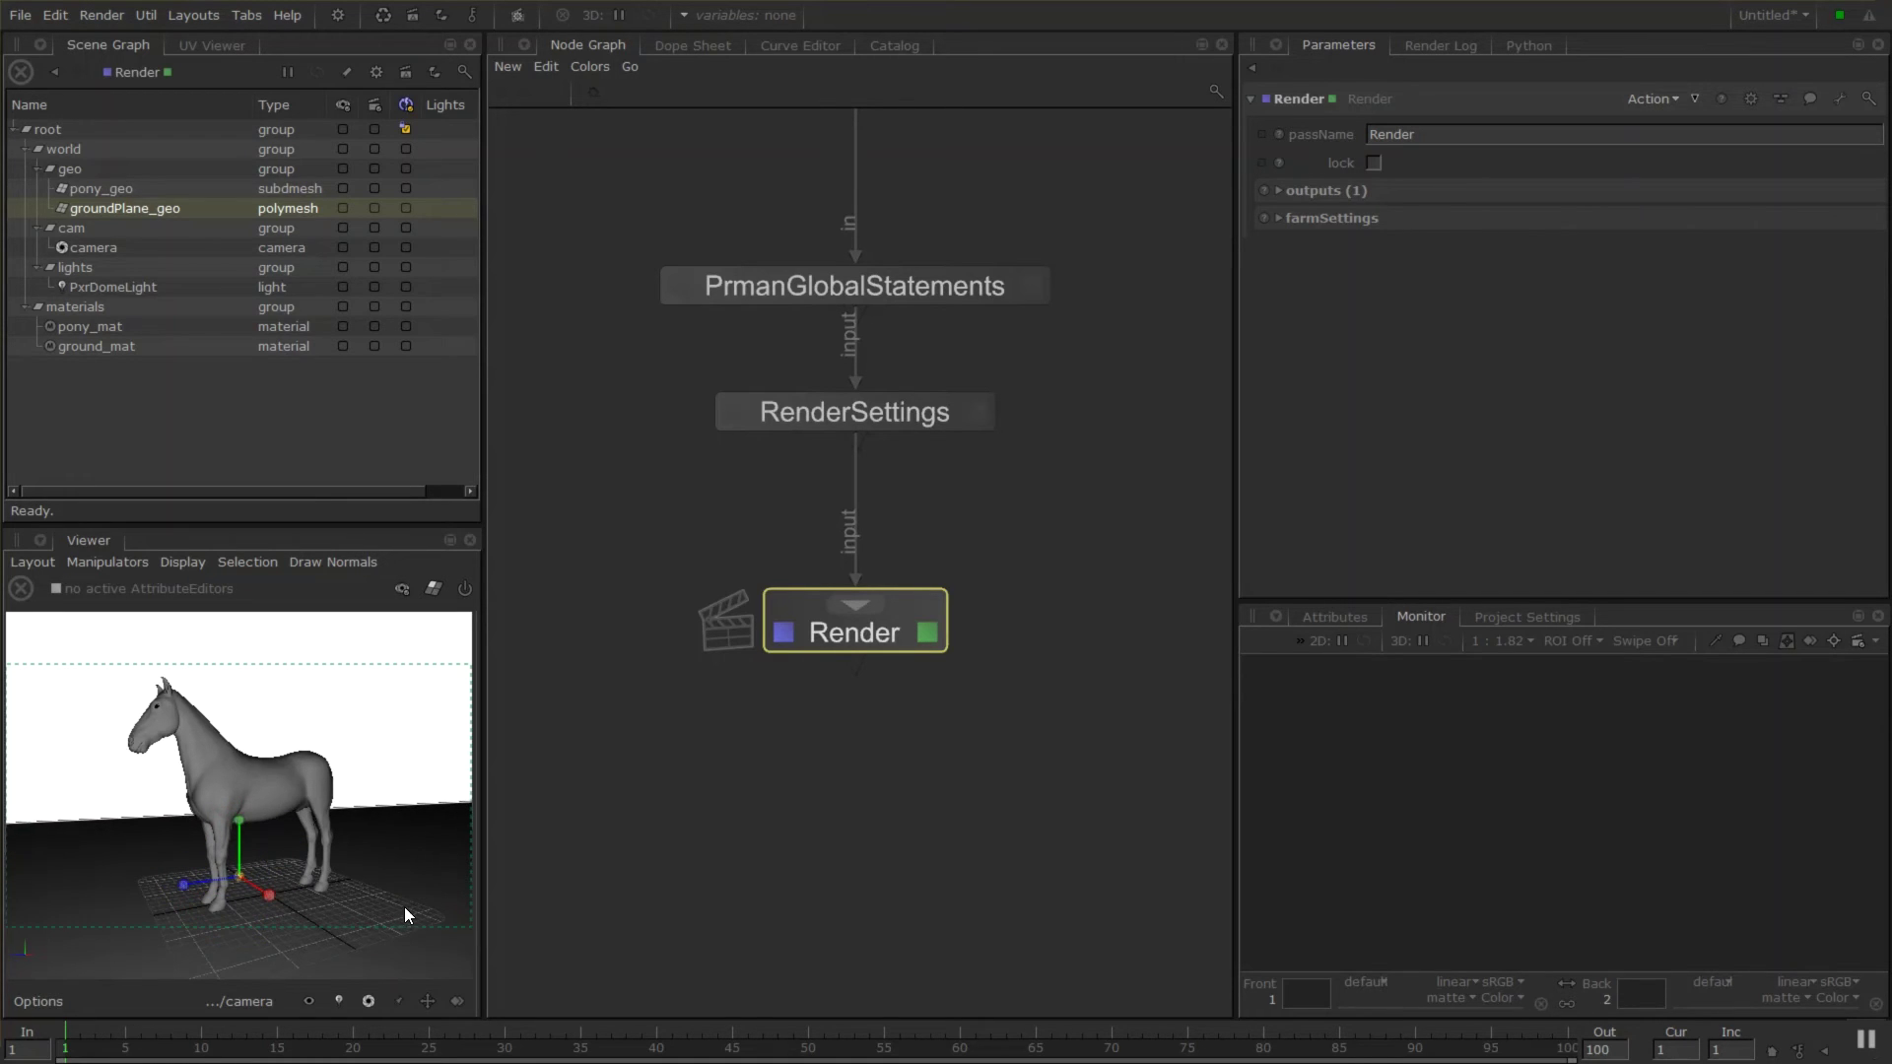
click(411, 816)
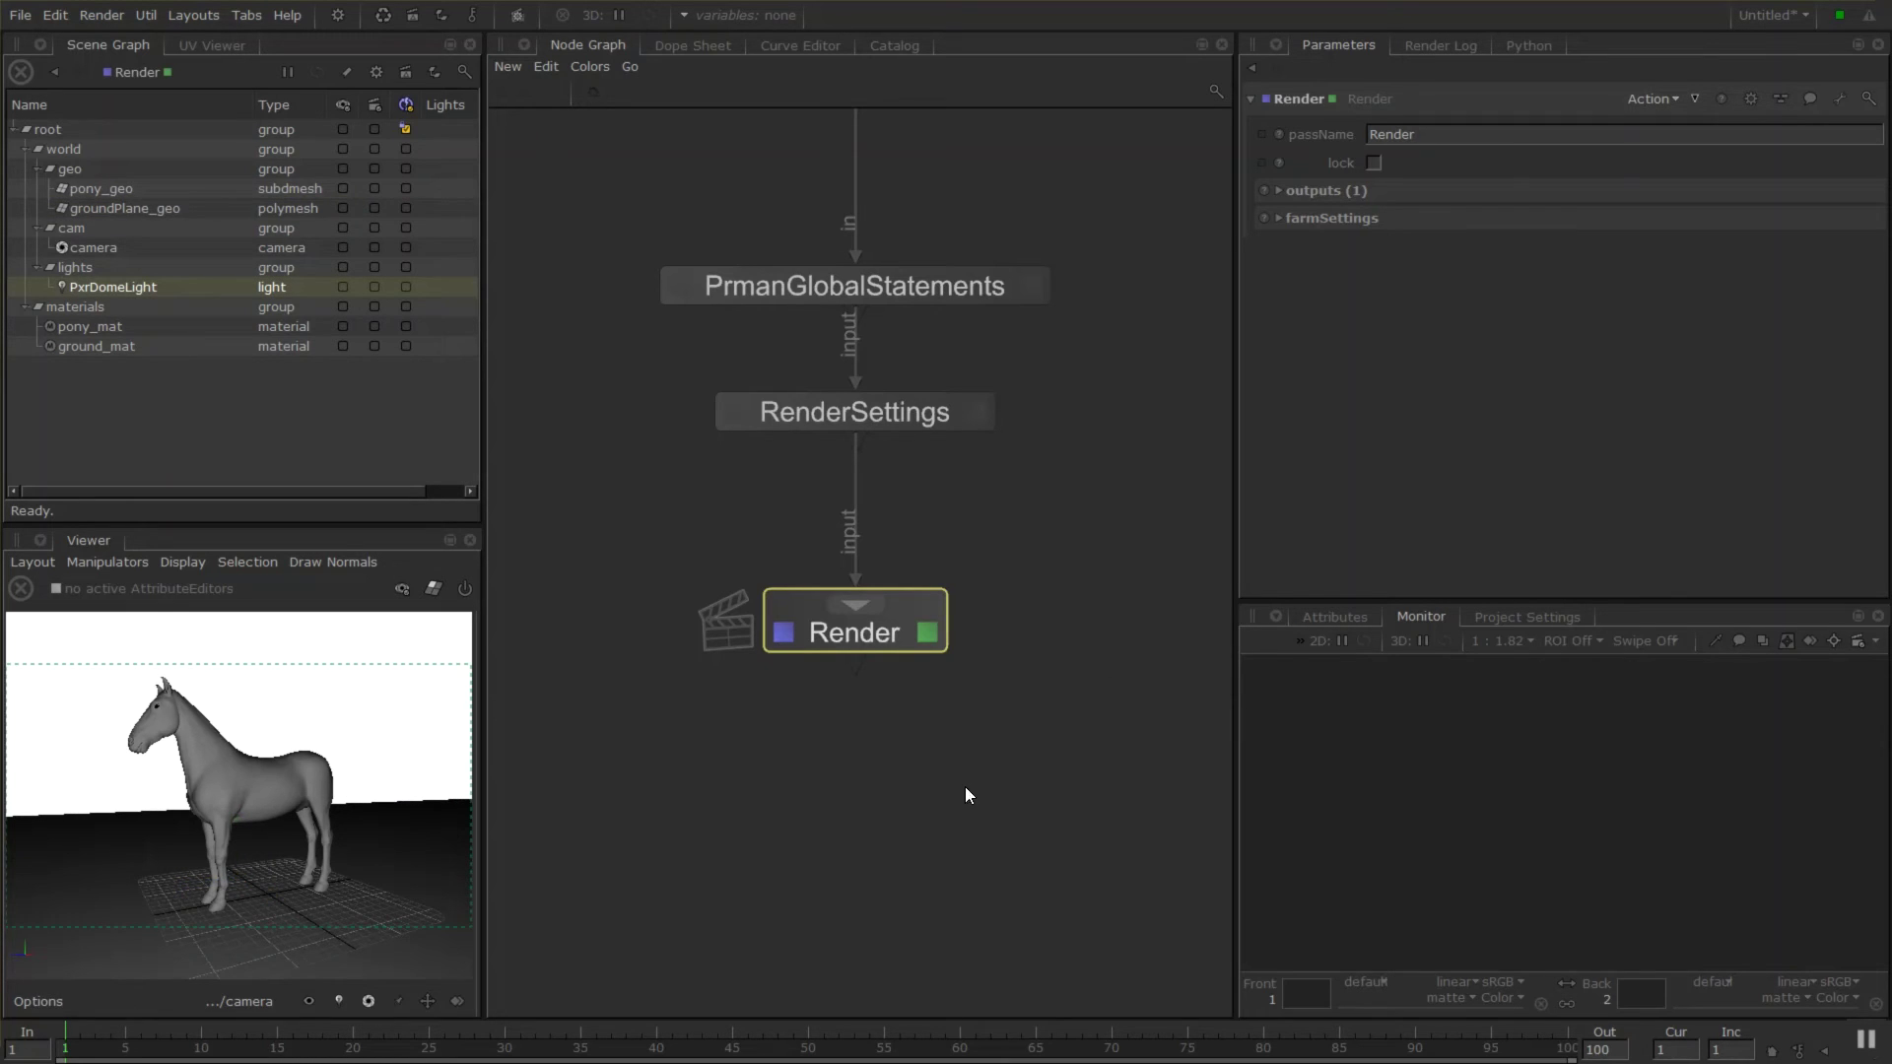
Move the Render node further below RenderSettings and start a live render from it.
right_click(895, 631)
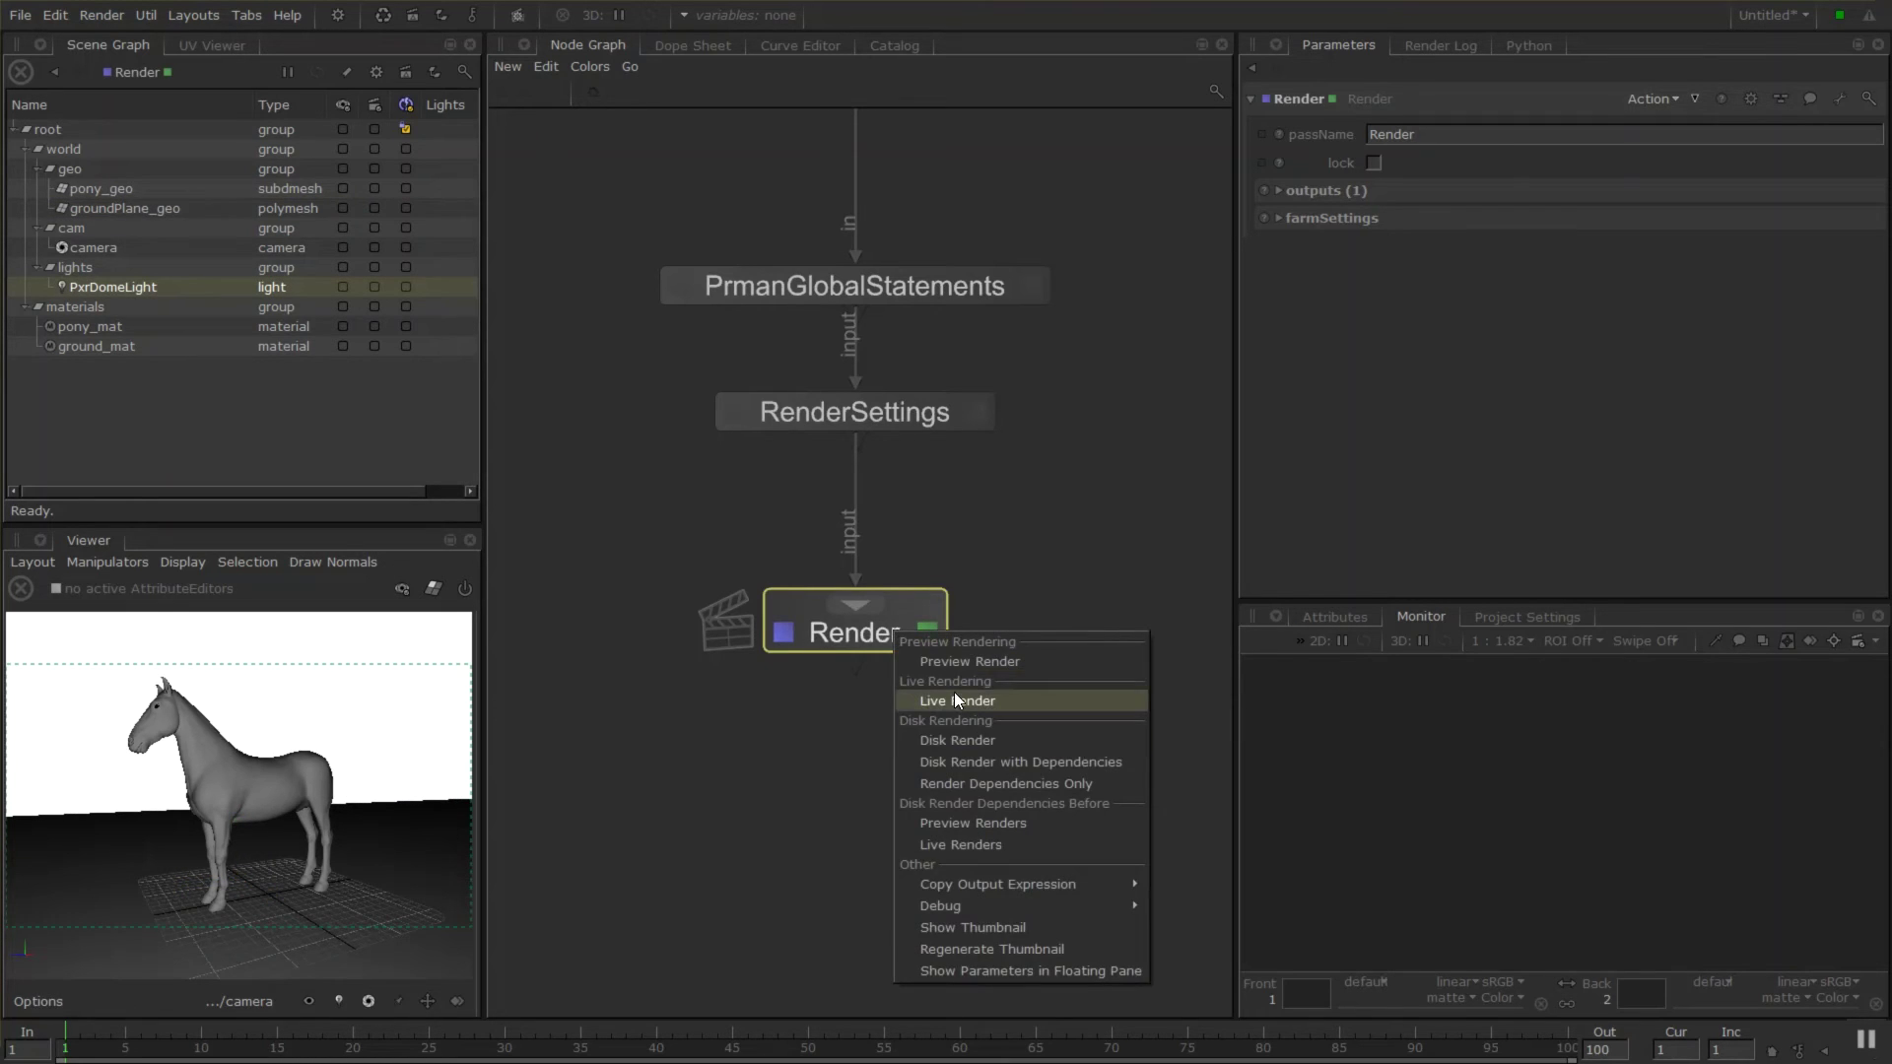
click(810, 653)
drag(881, 640, 889, 740)
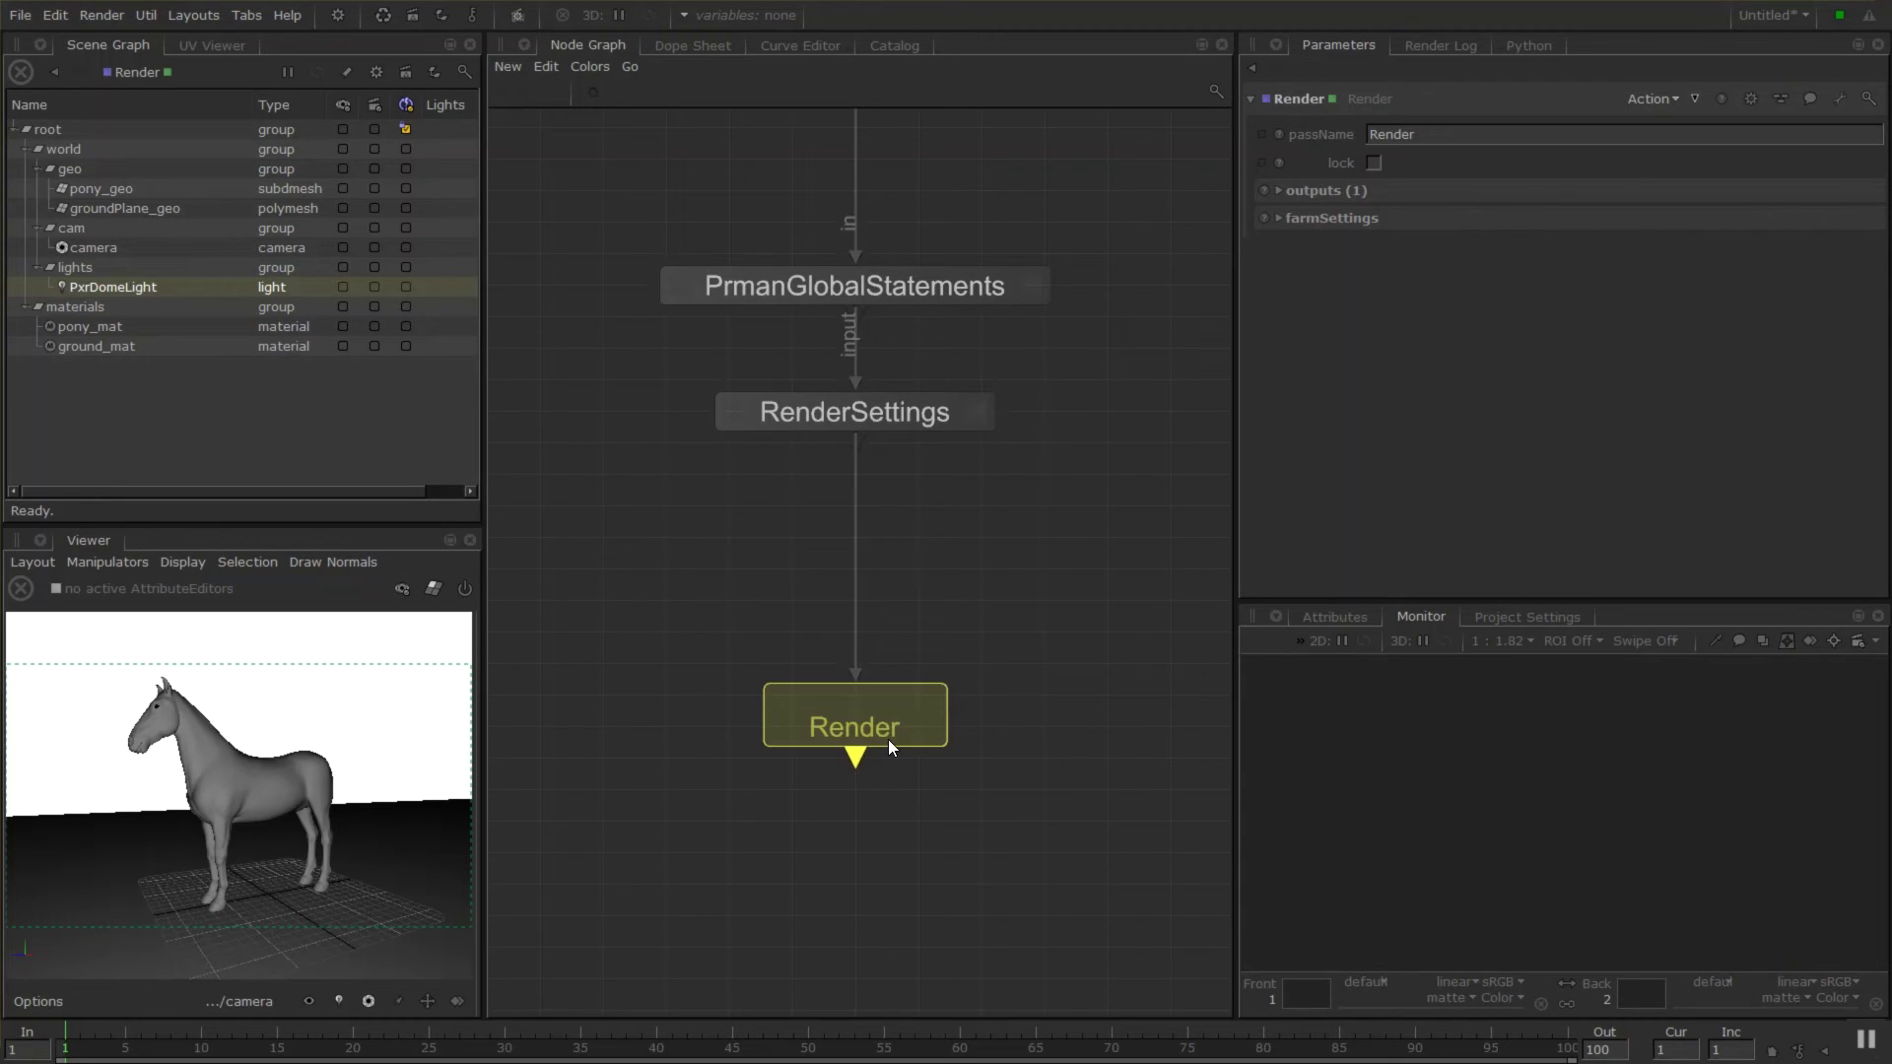
middle_drag(959, 599, 902, 927)
scroll(956, 853, down, 6)
middle_drag(956, 853, 837, 886)
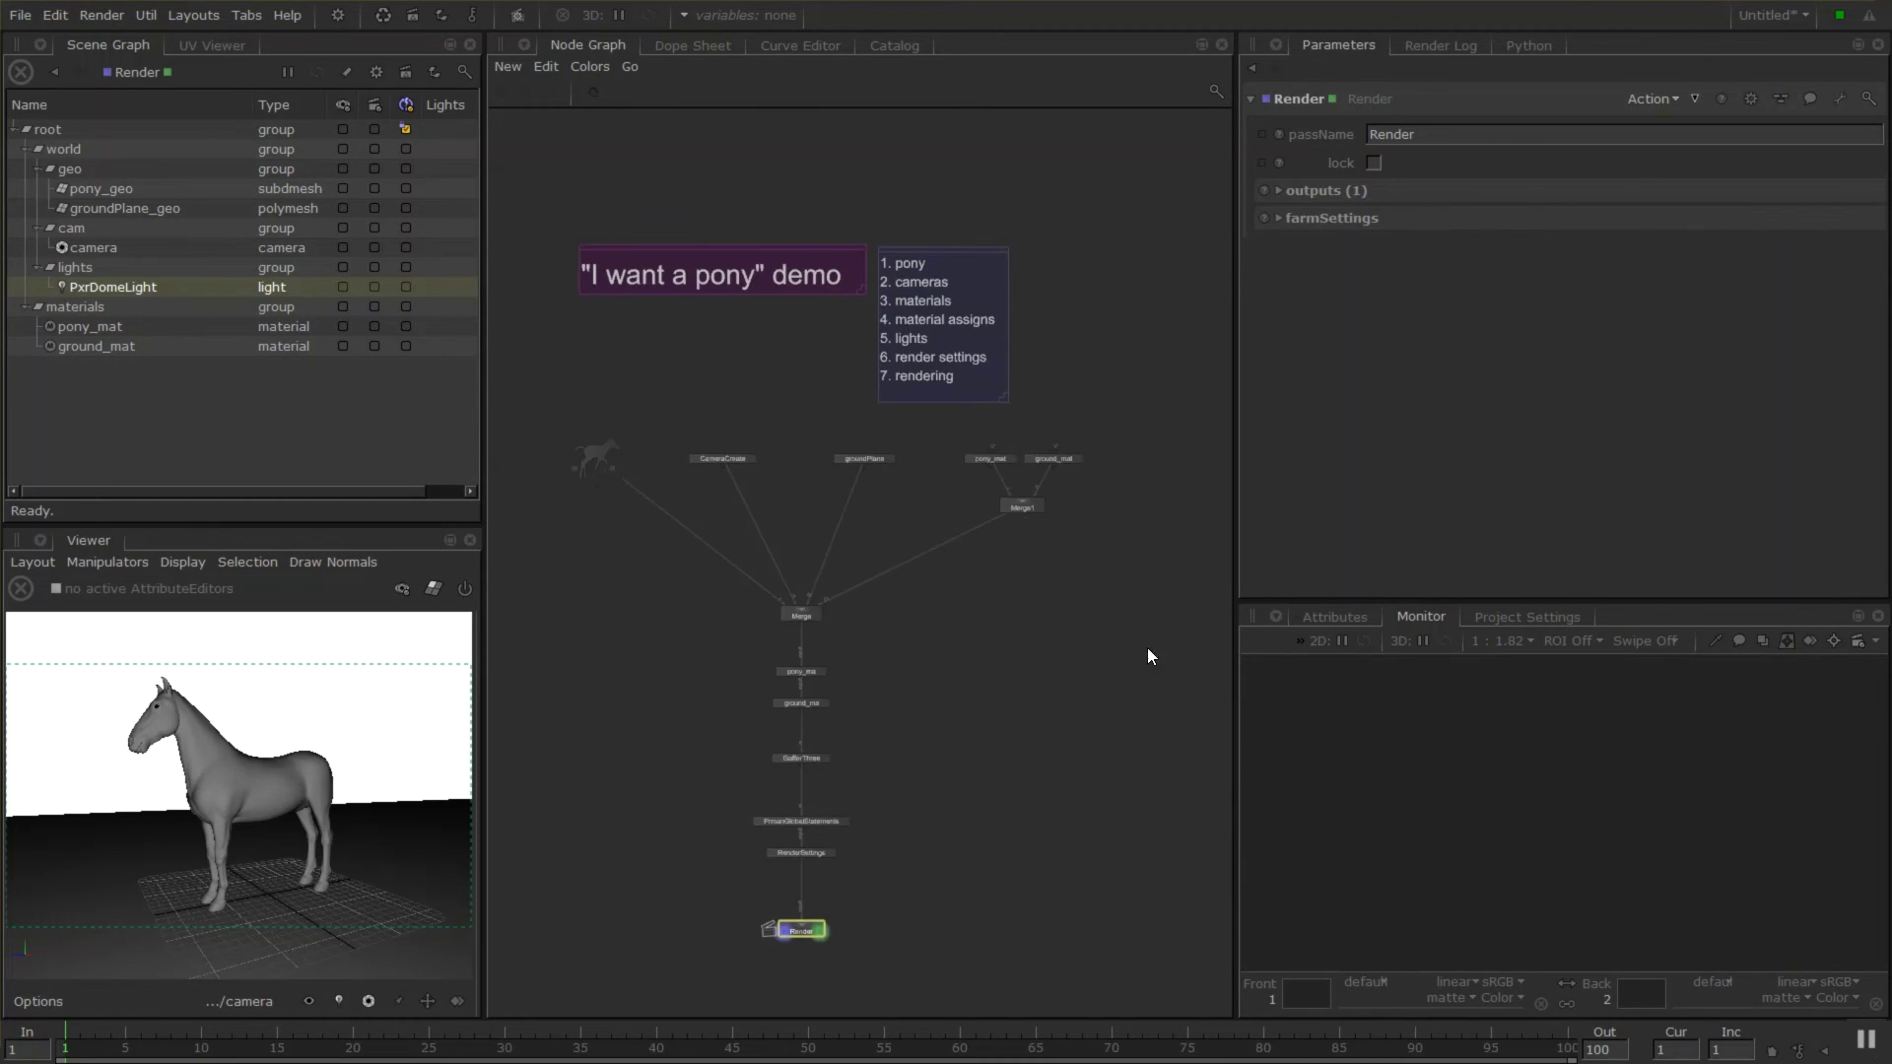
middle_drag(1148, 647, 1194, 533)
scroll(926, 788, up, 8)
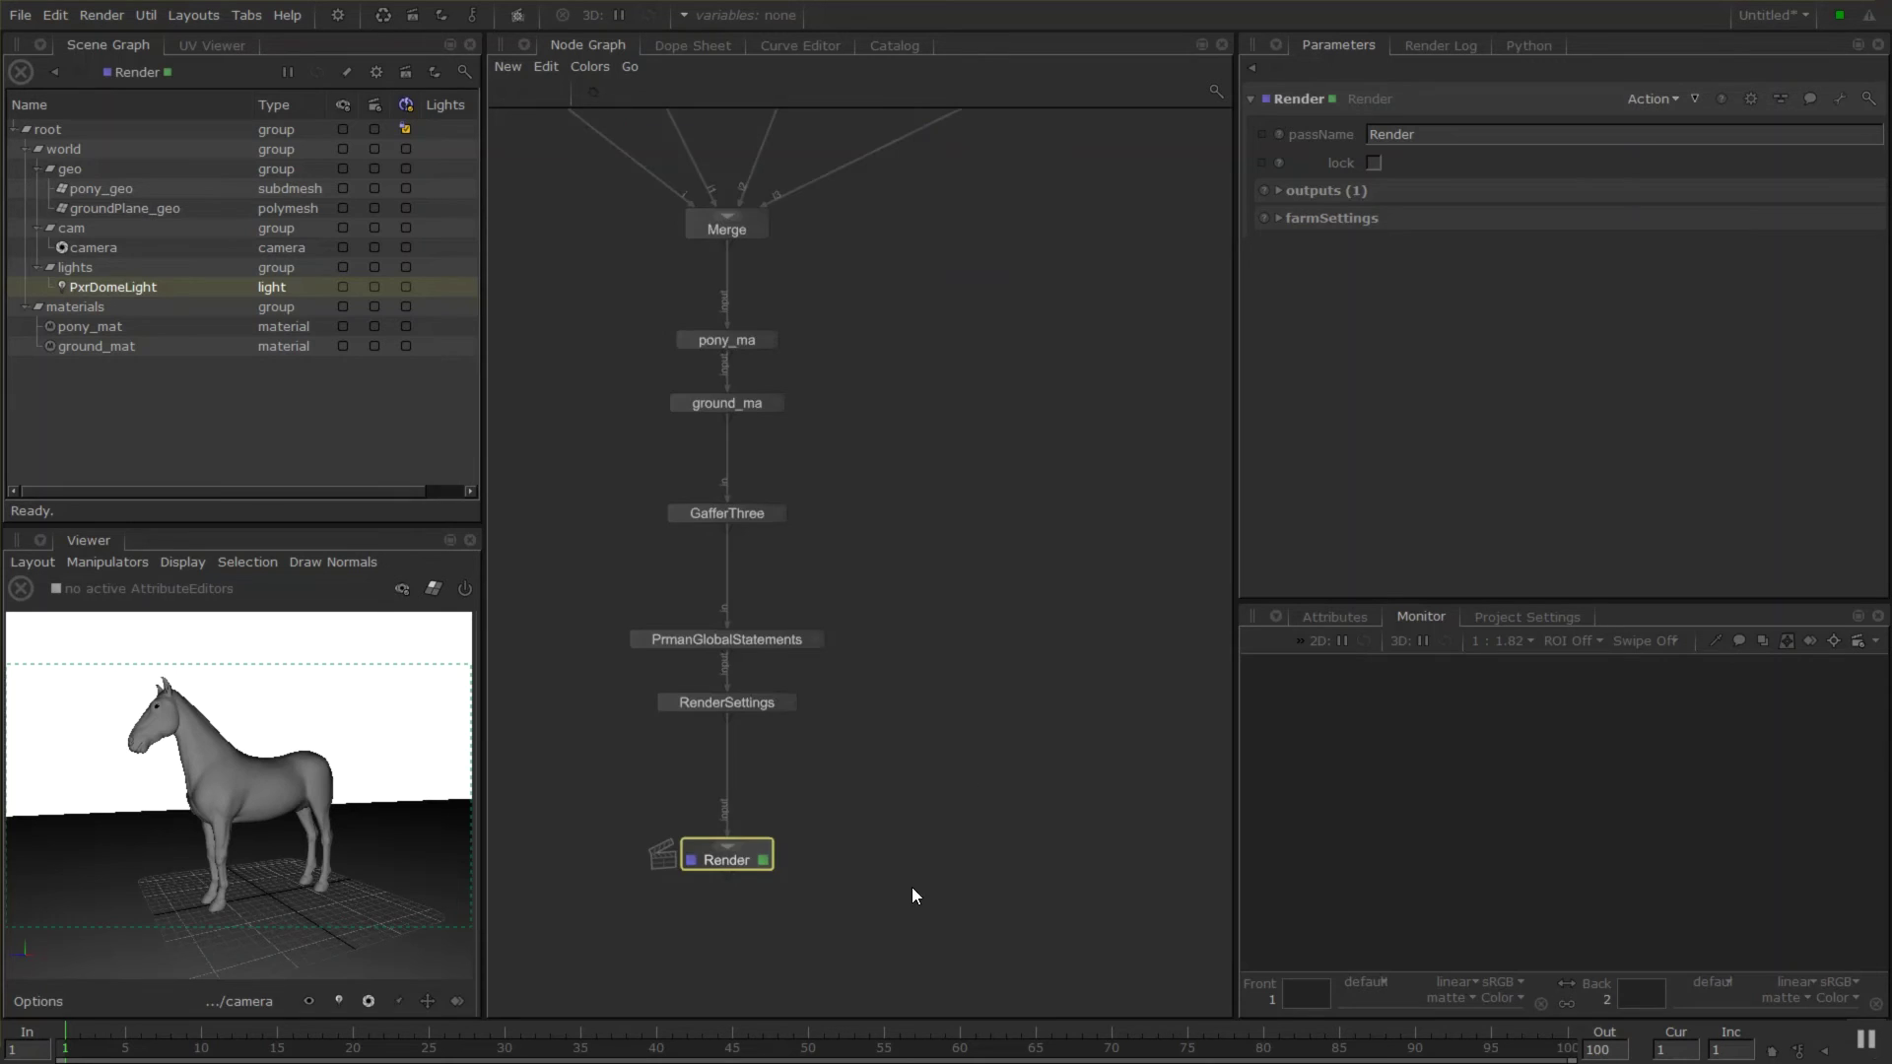
right_click(901, 570)
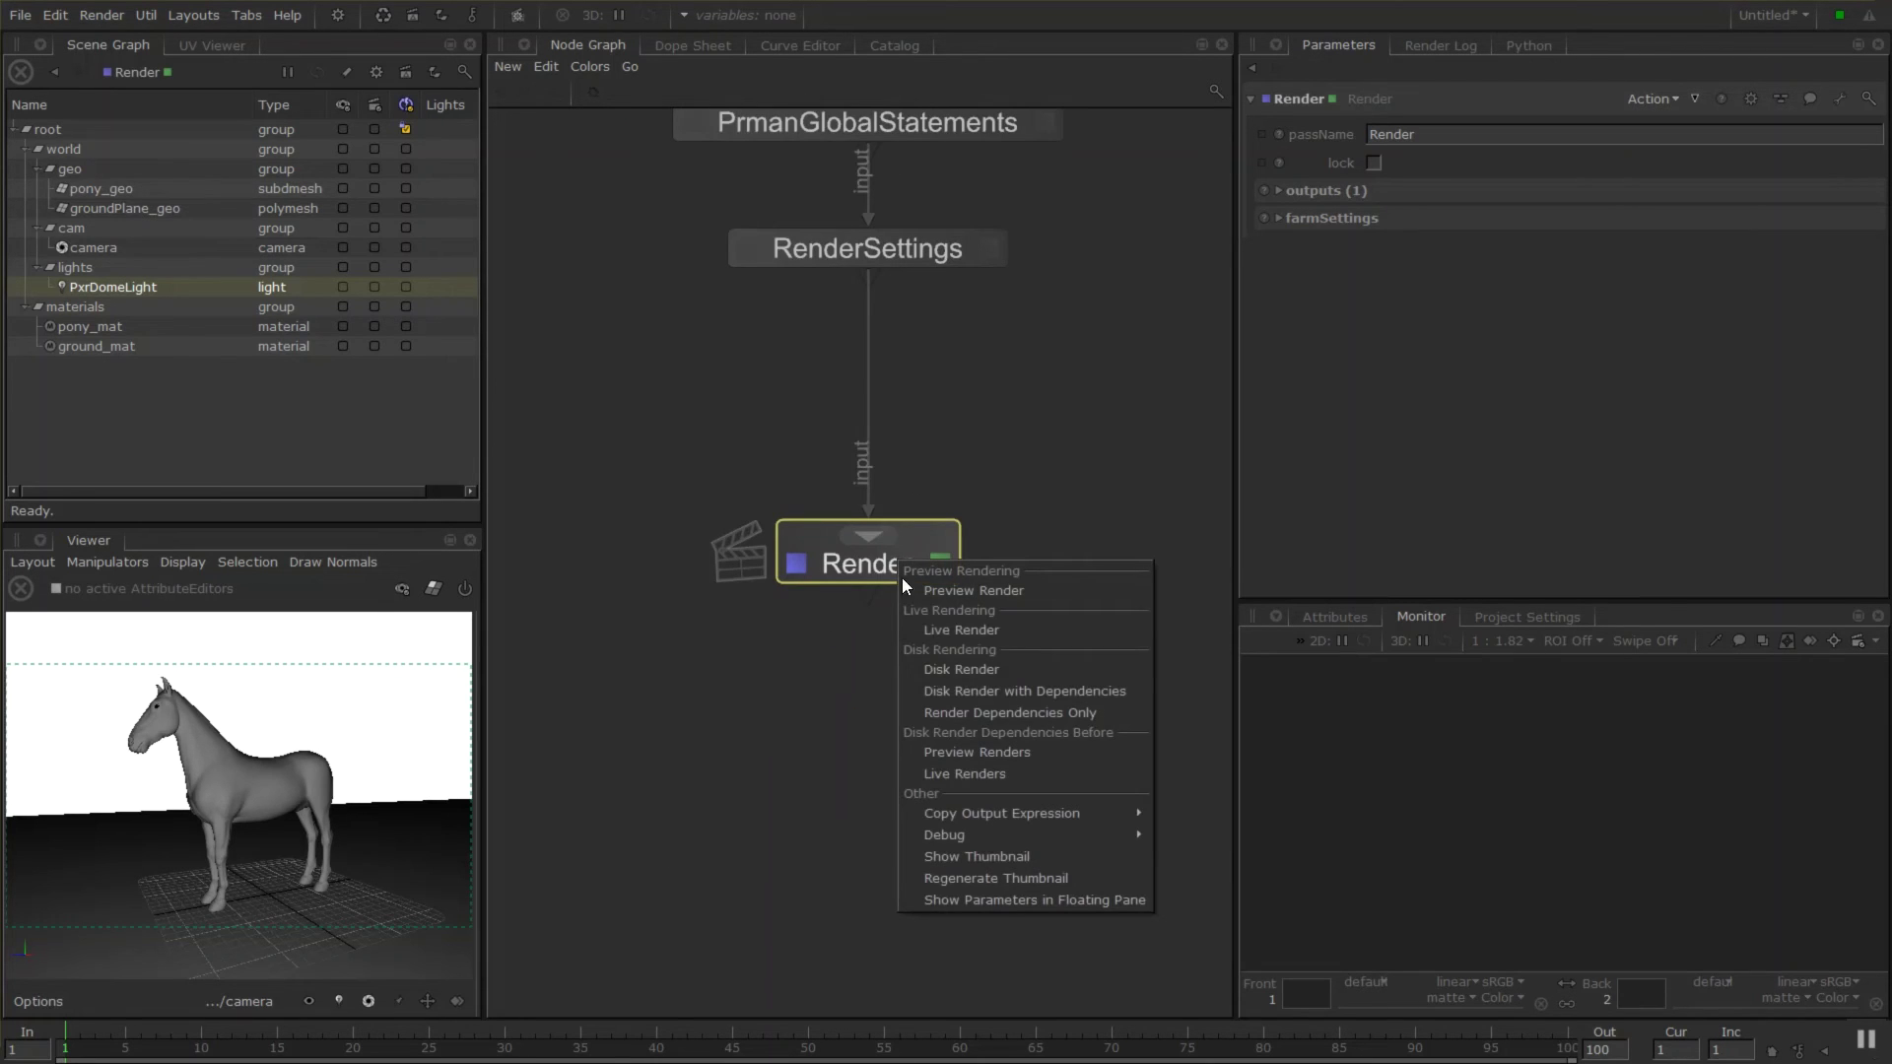
click(968, 629)
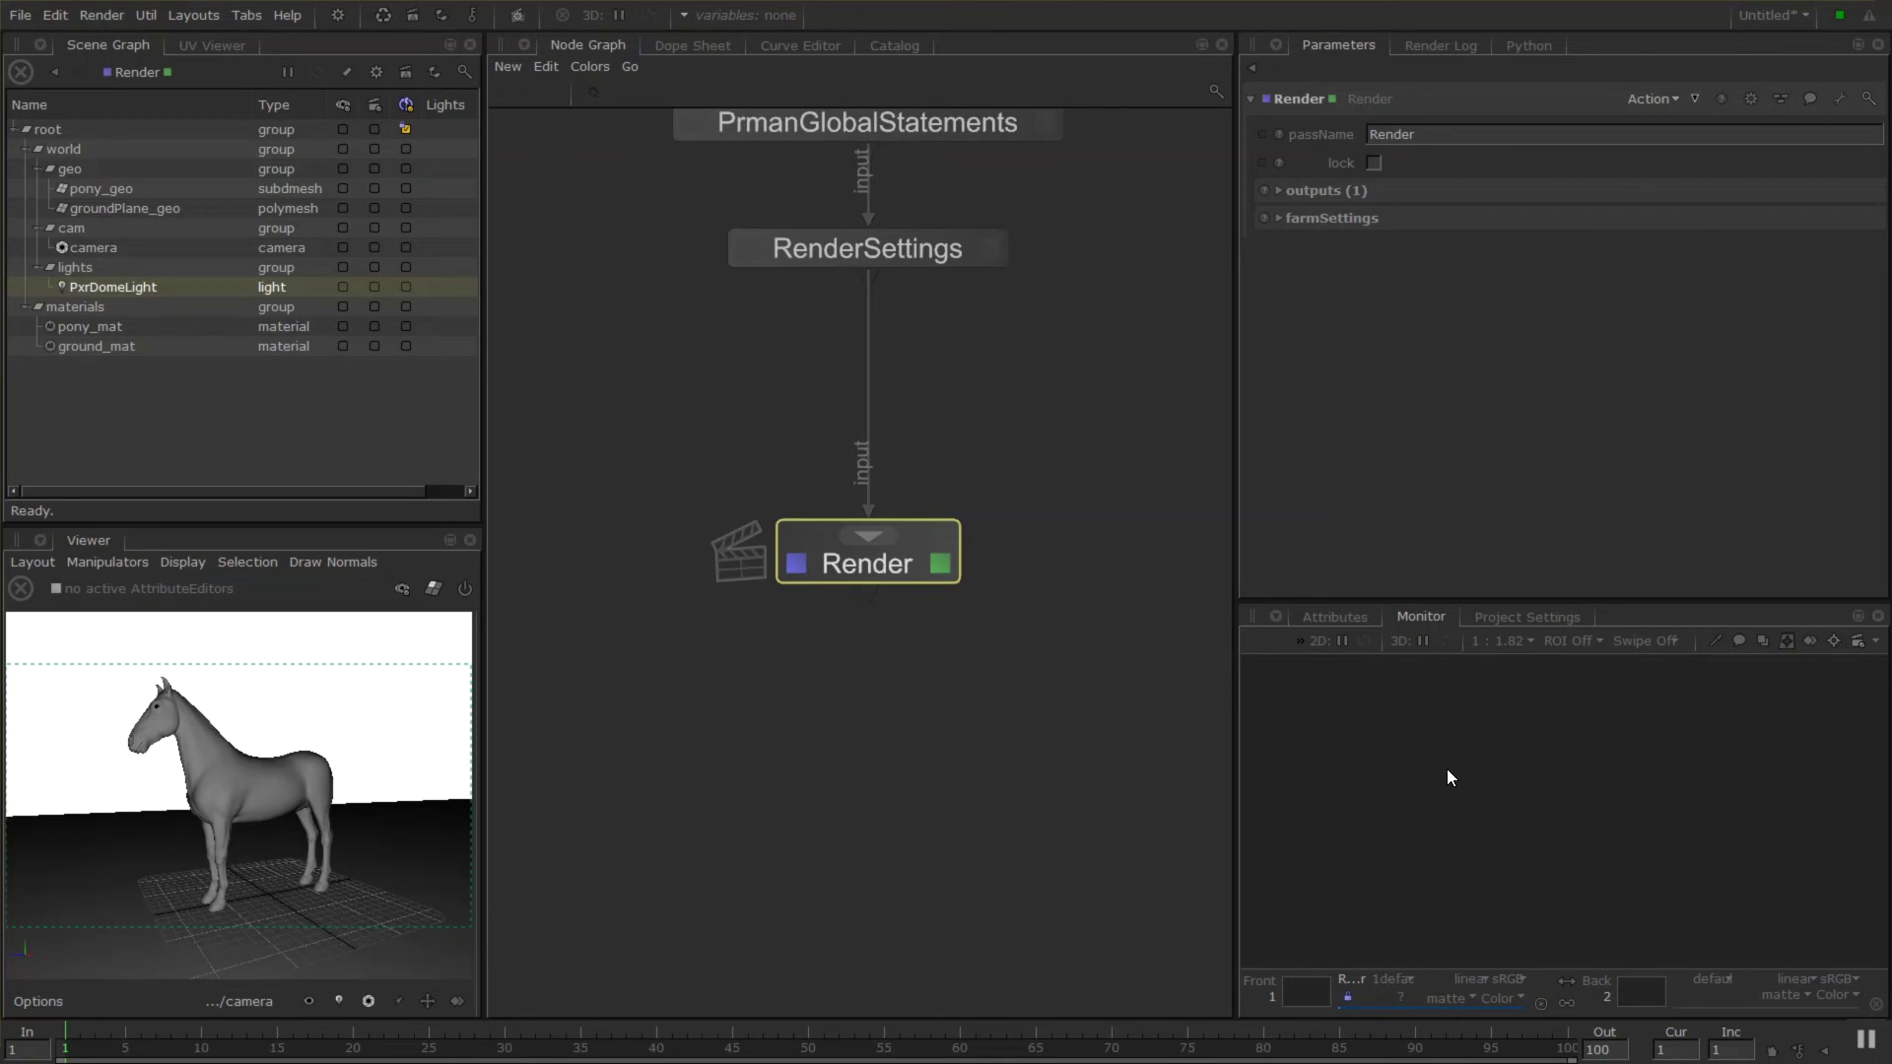
Open the render log, save and open it externally, examine the text in Notepad and close it.
click(1458, 45)
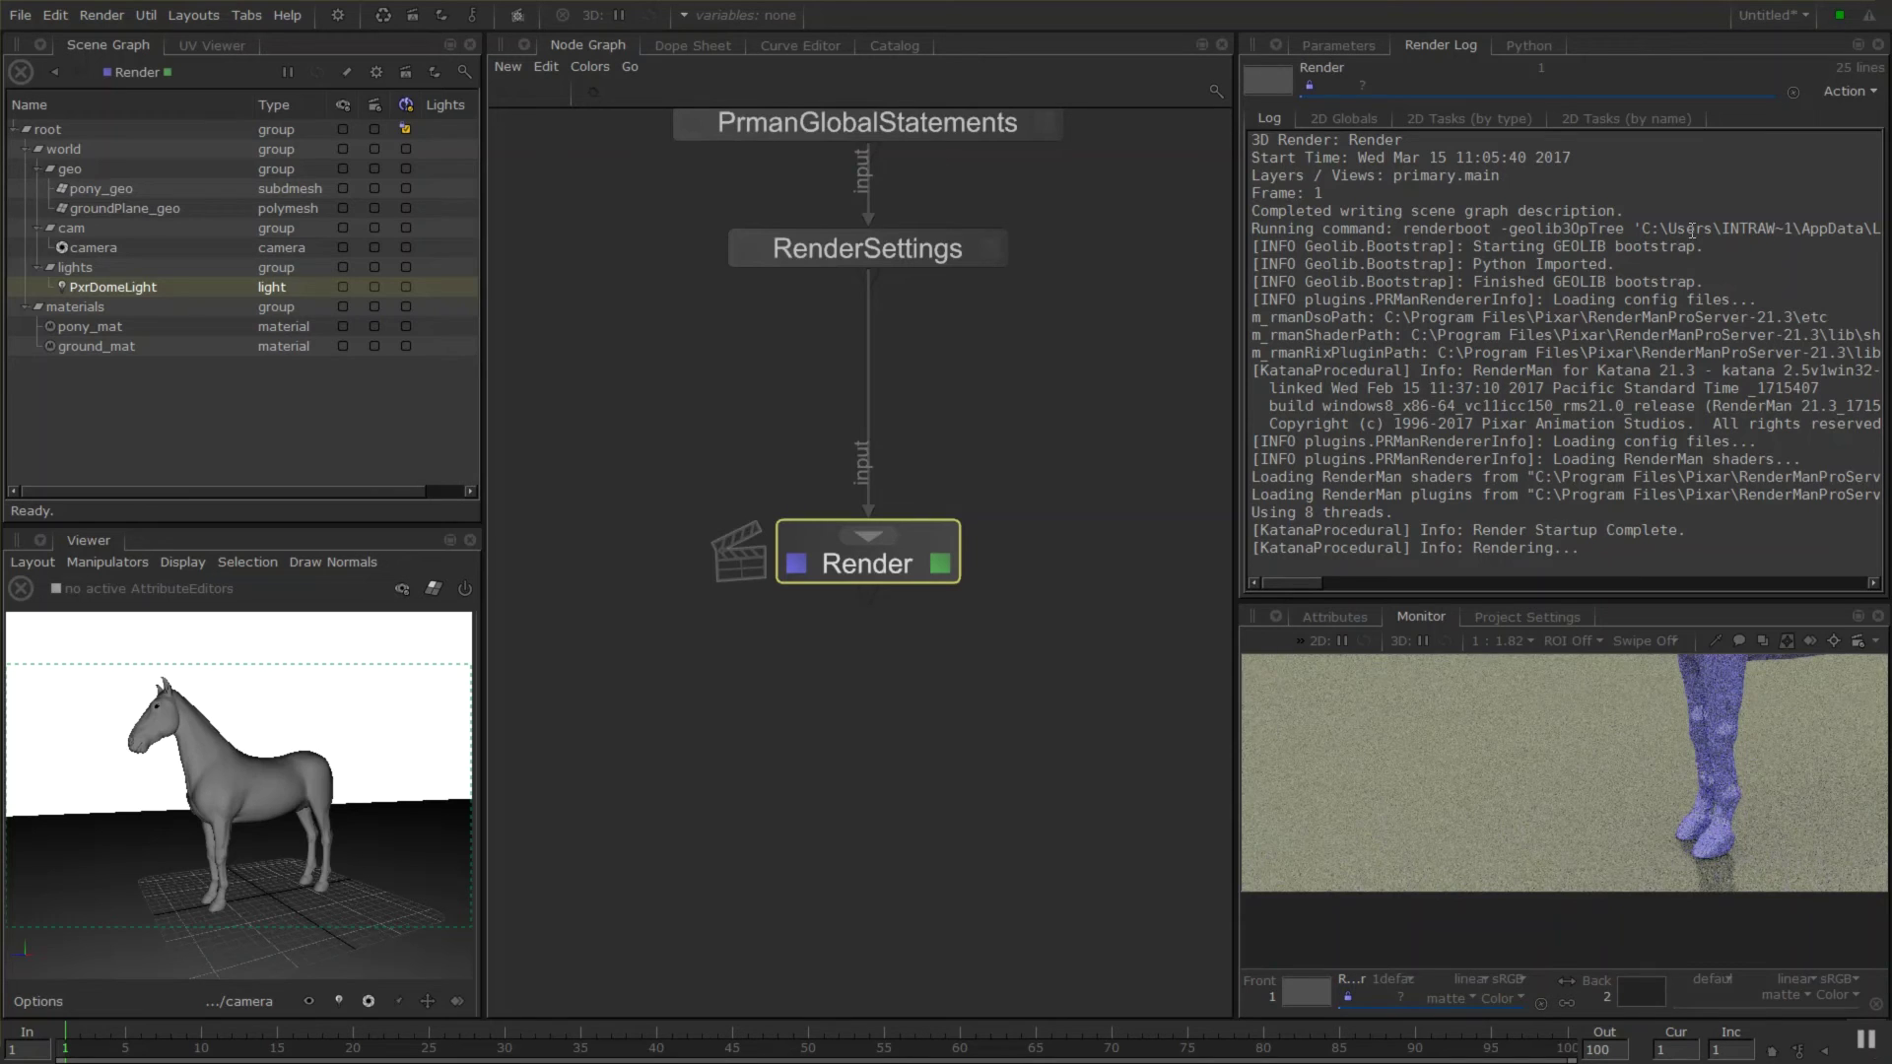
click(1847, 92)
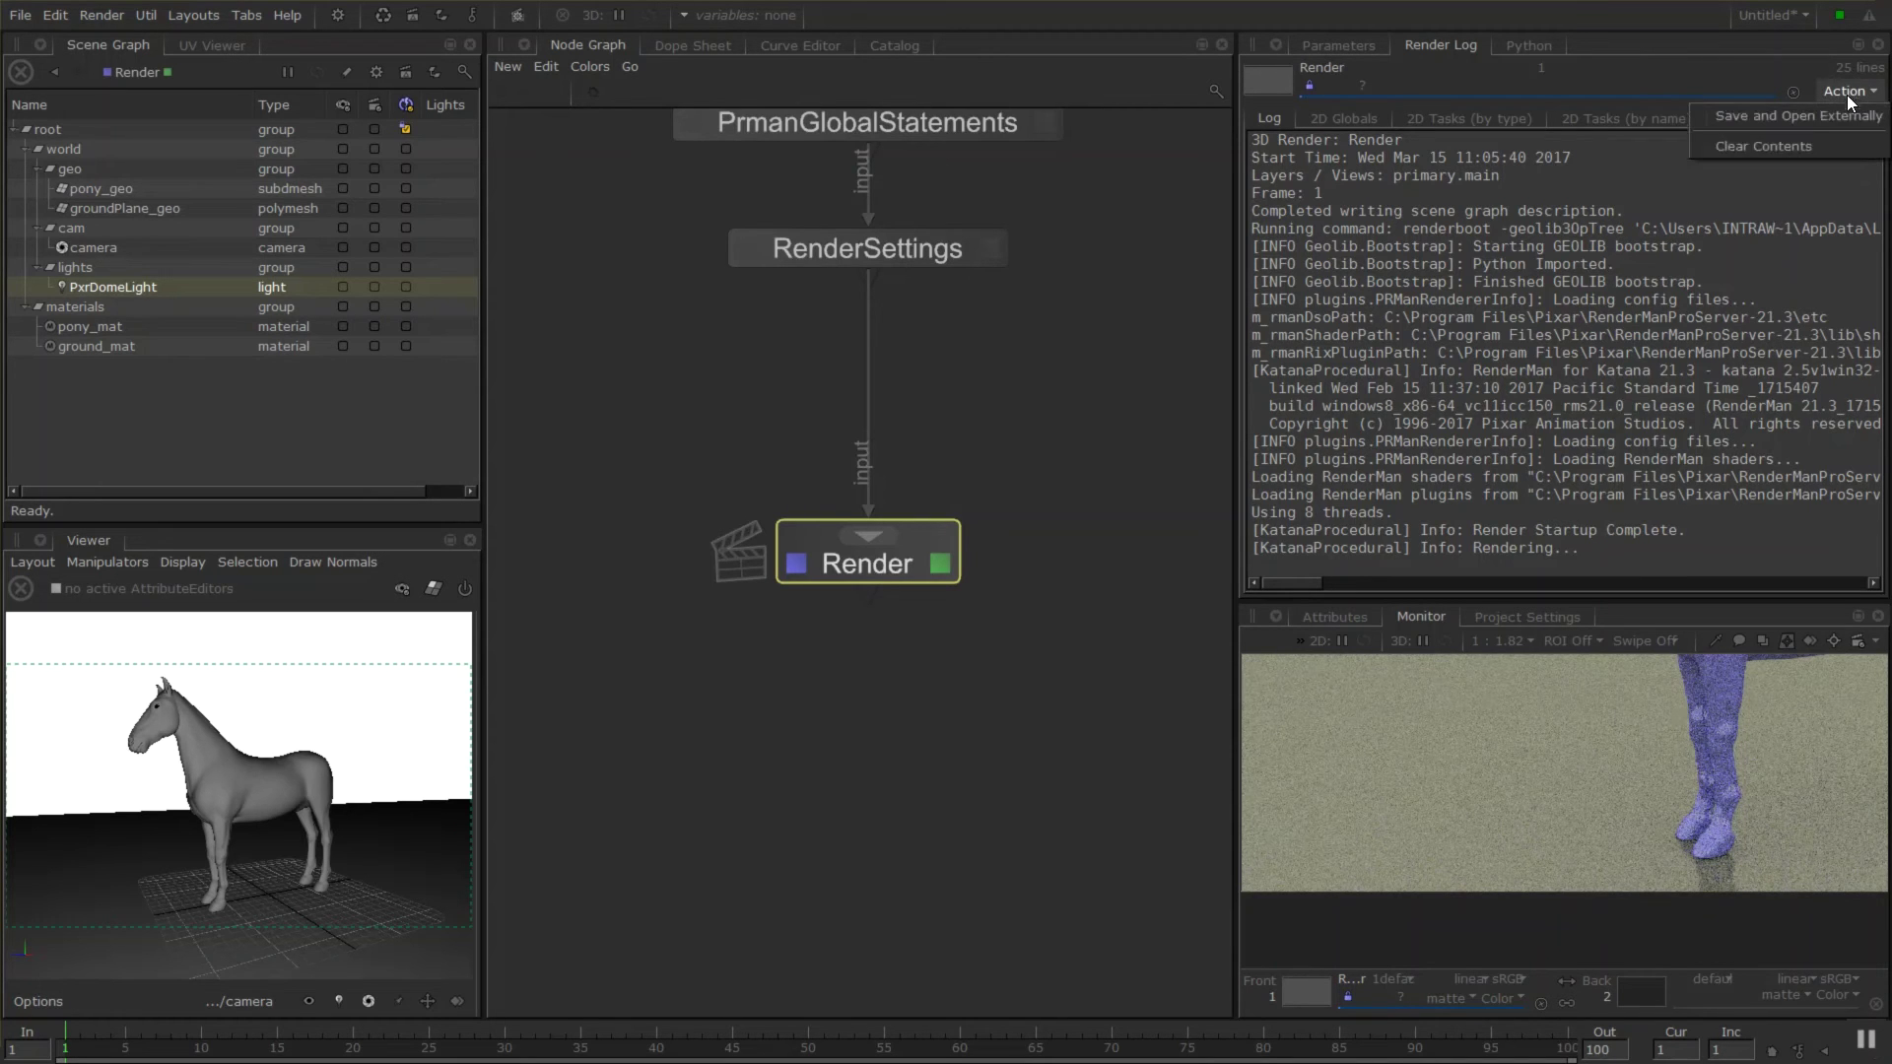
click(1797, 117)
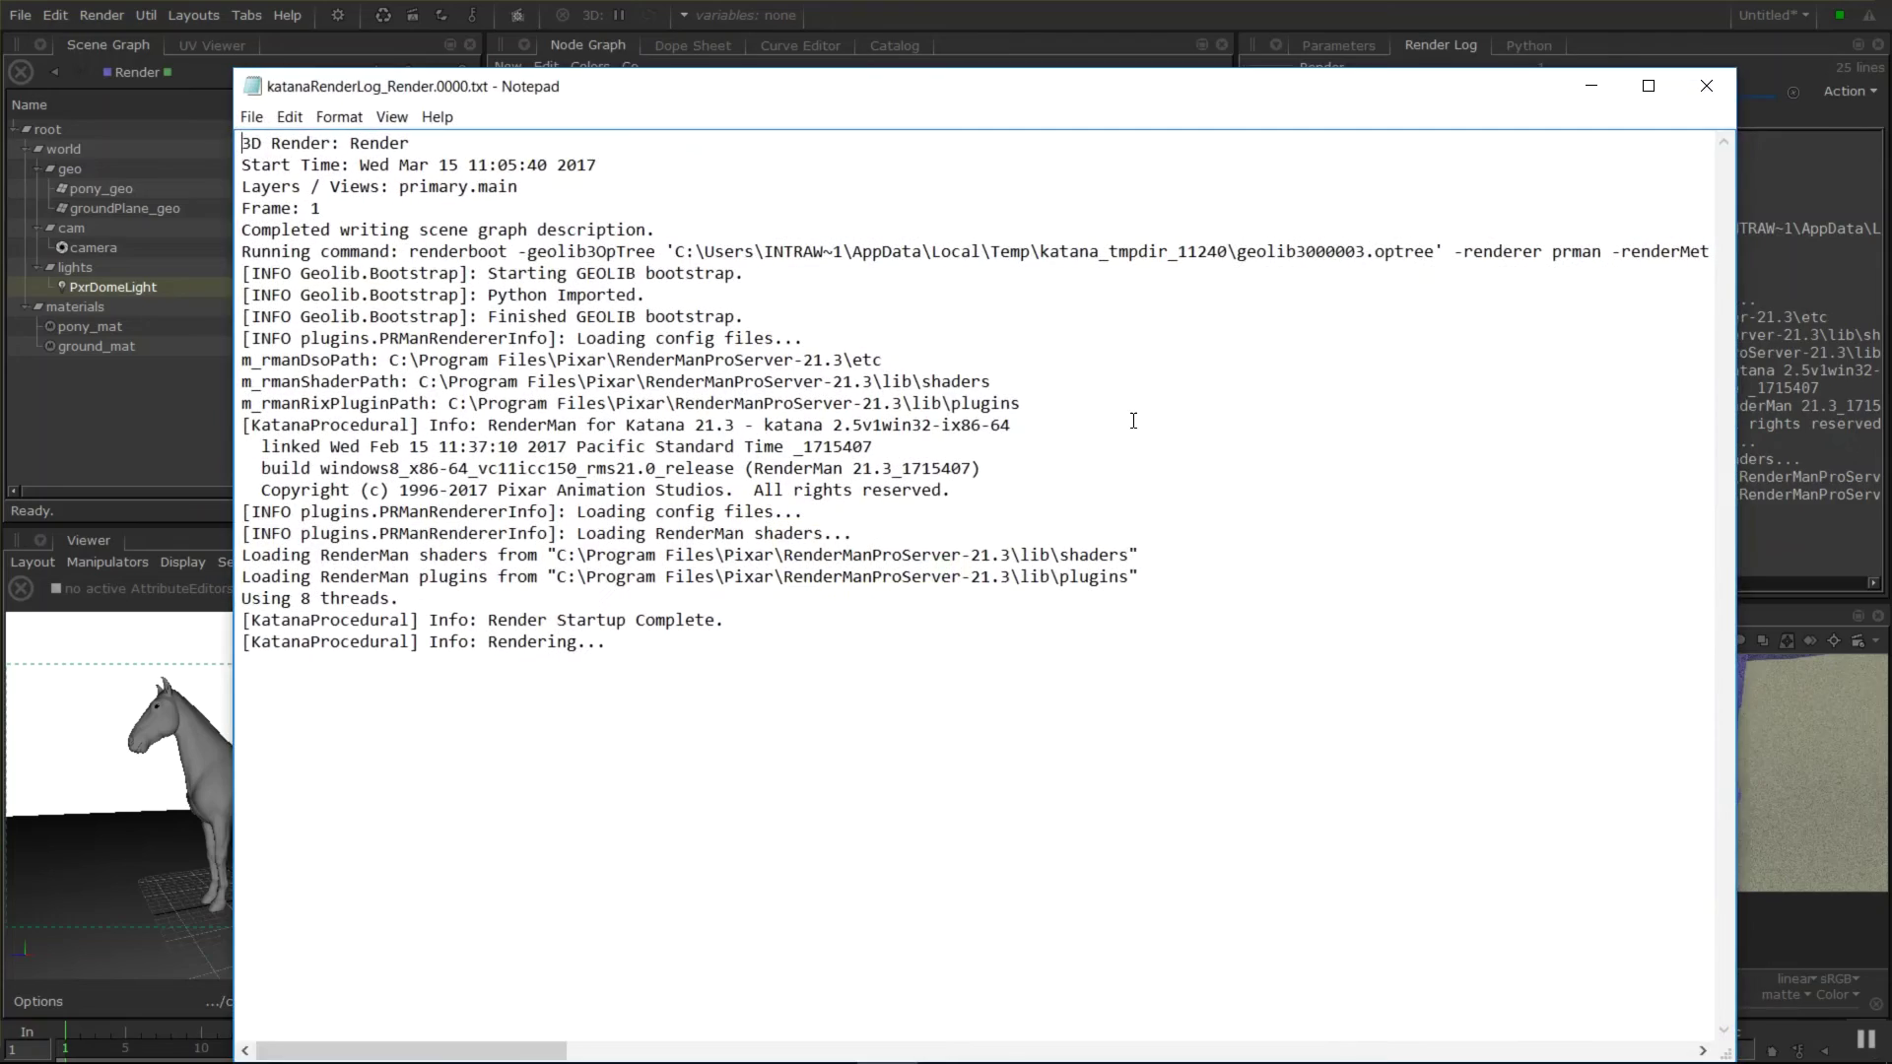
key(ctrl+a)
drag(476, 293, 271, 143)
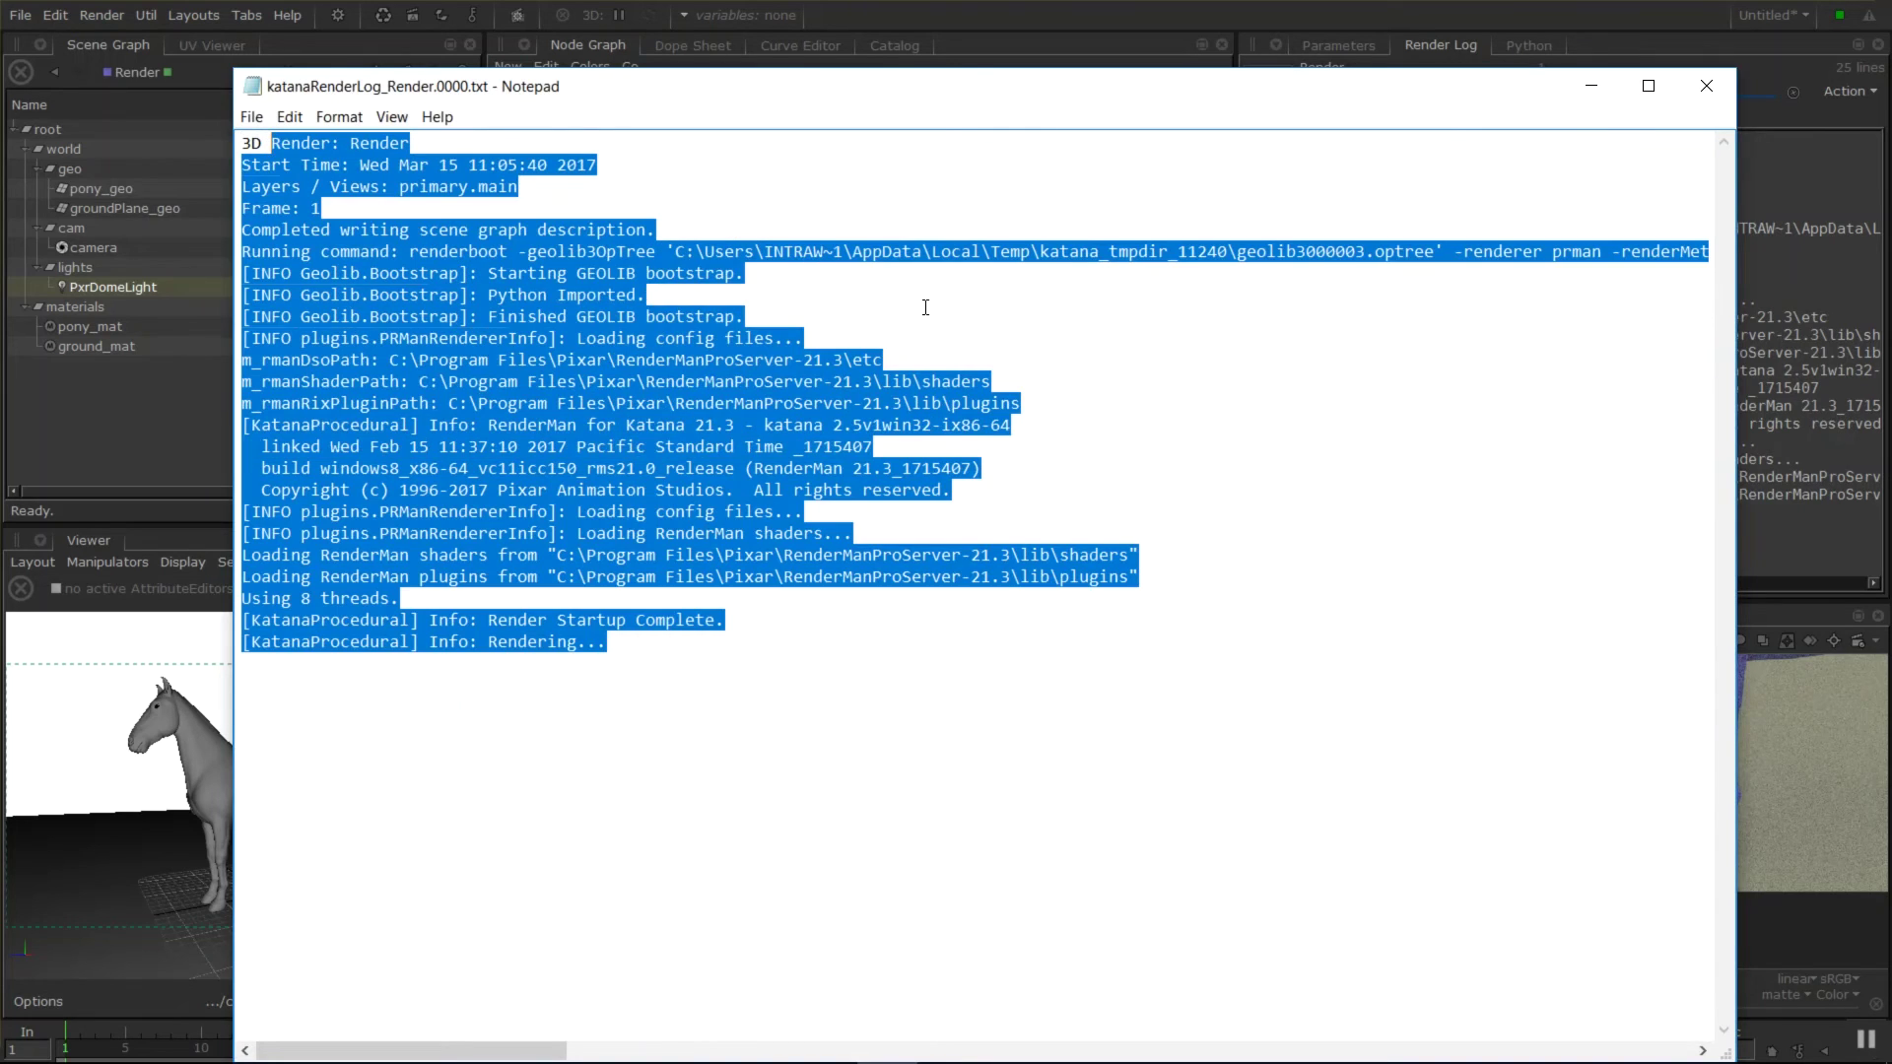
drag(564, 102, 530, 137)
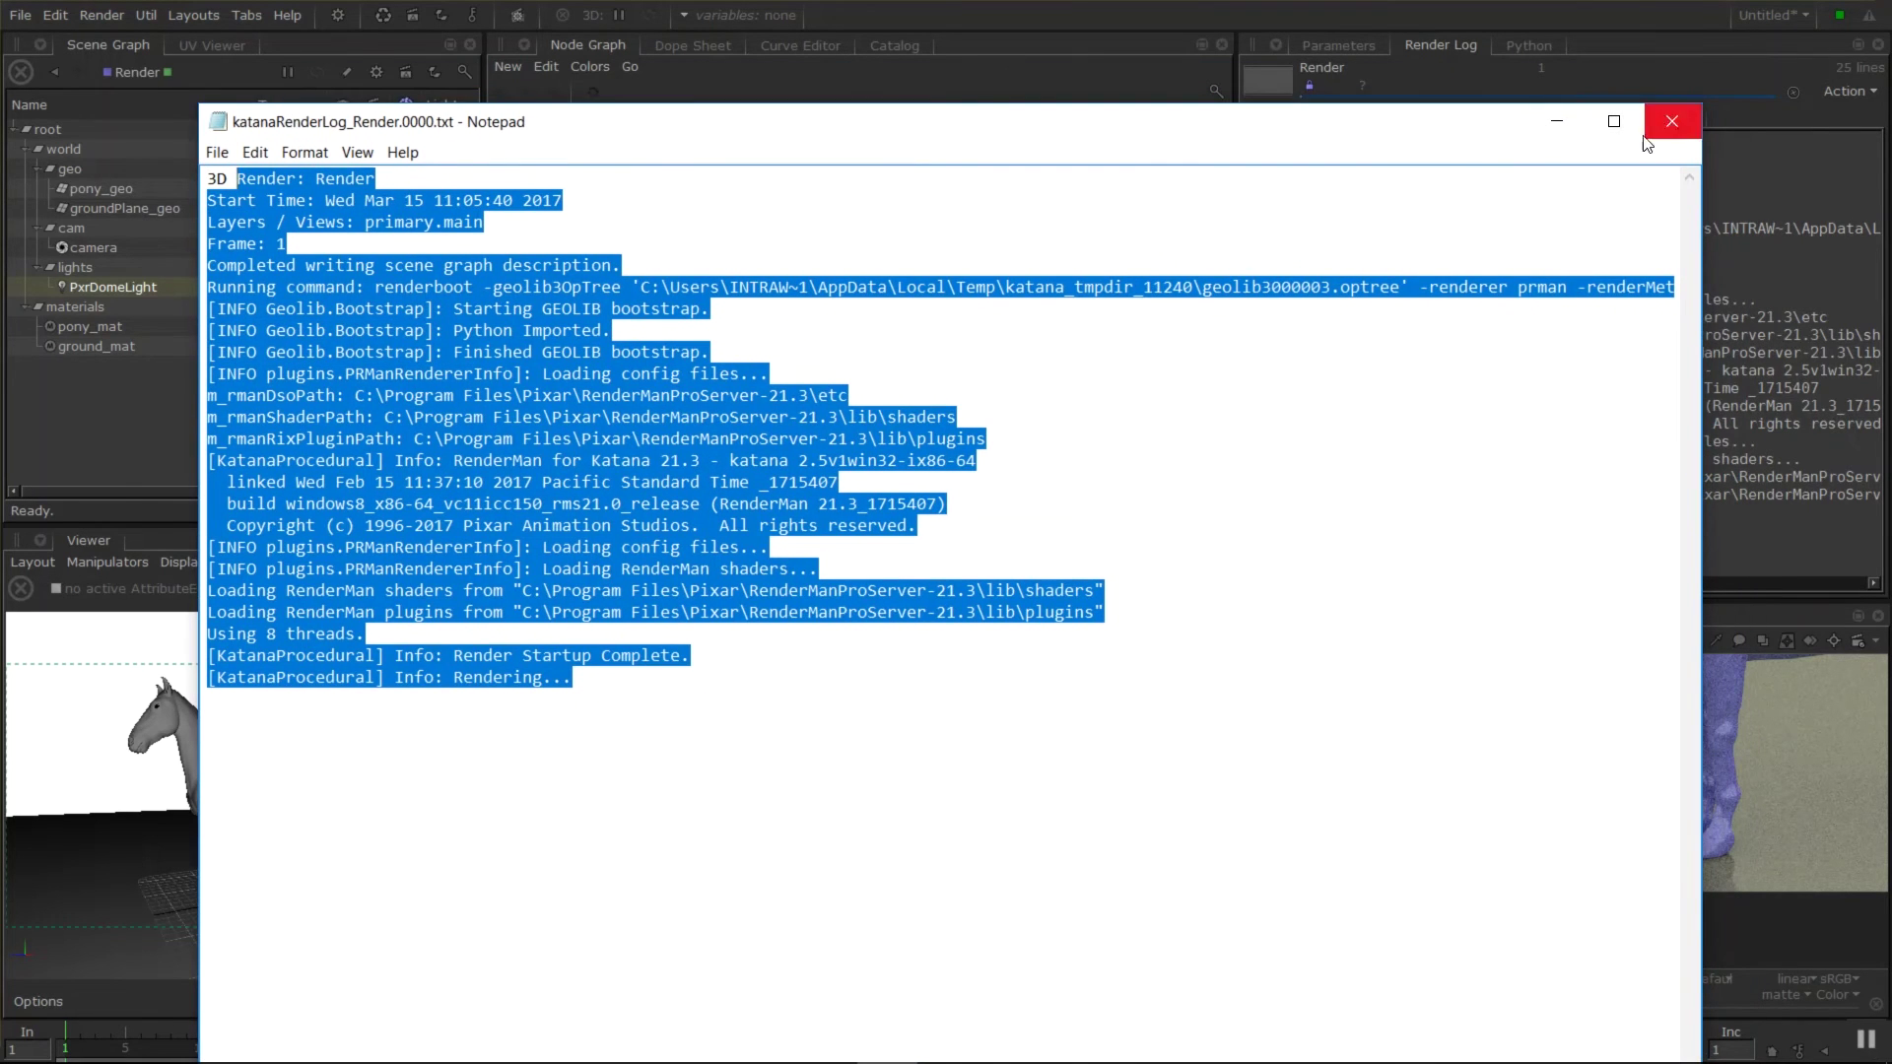
click(718, 718)
drag(592, 395, 365, 634)
click(1326, 707)
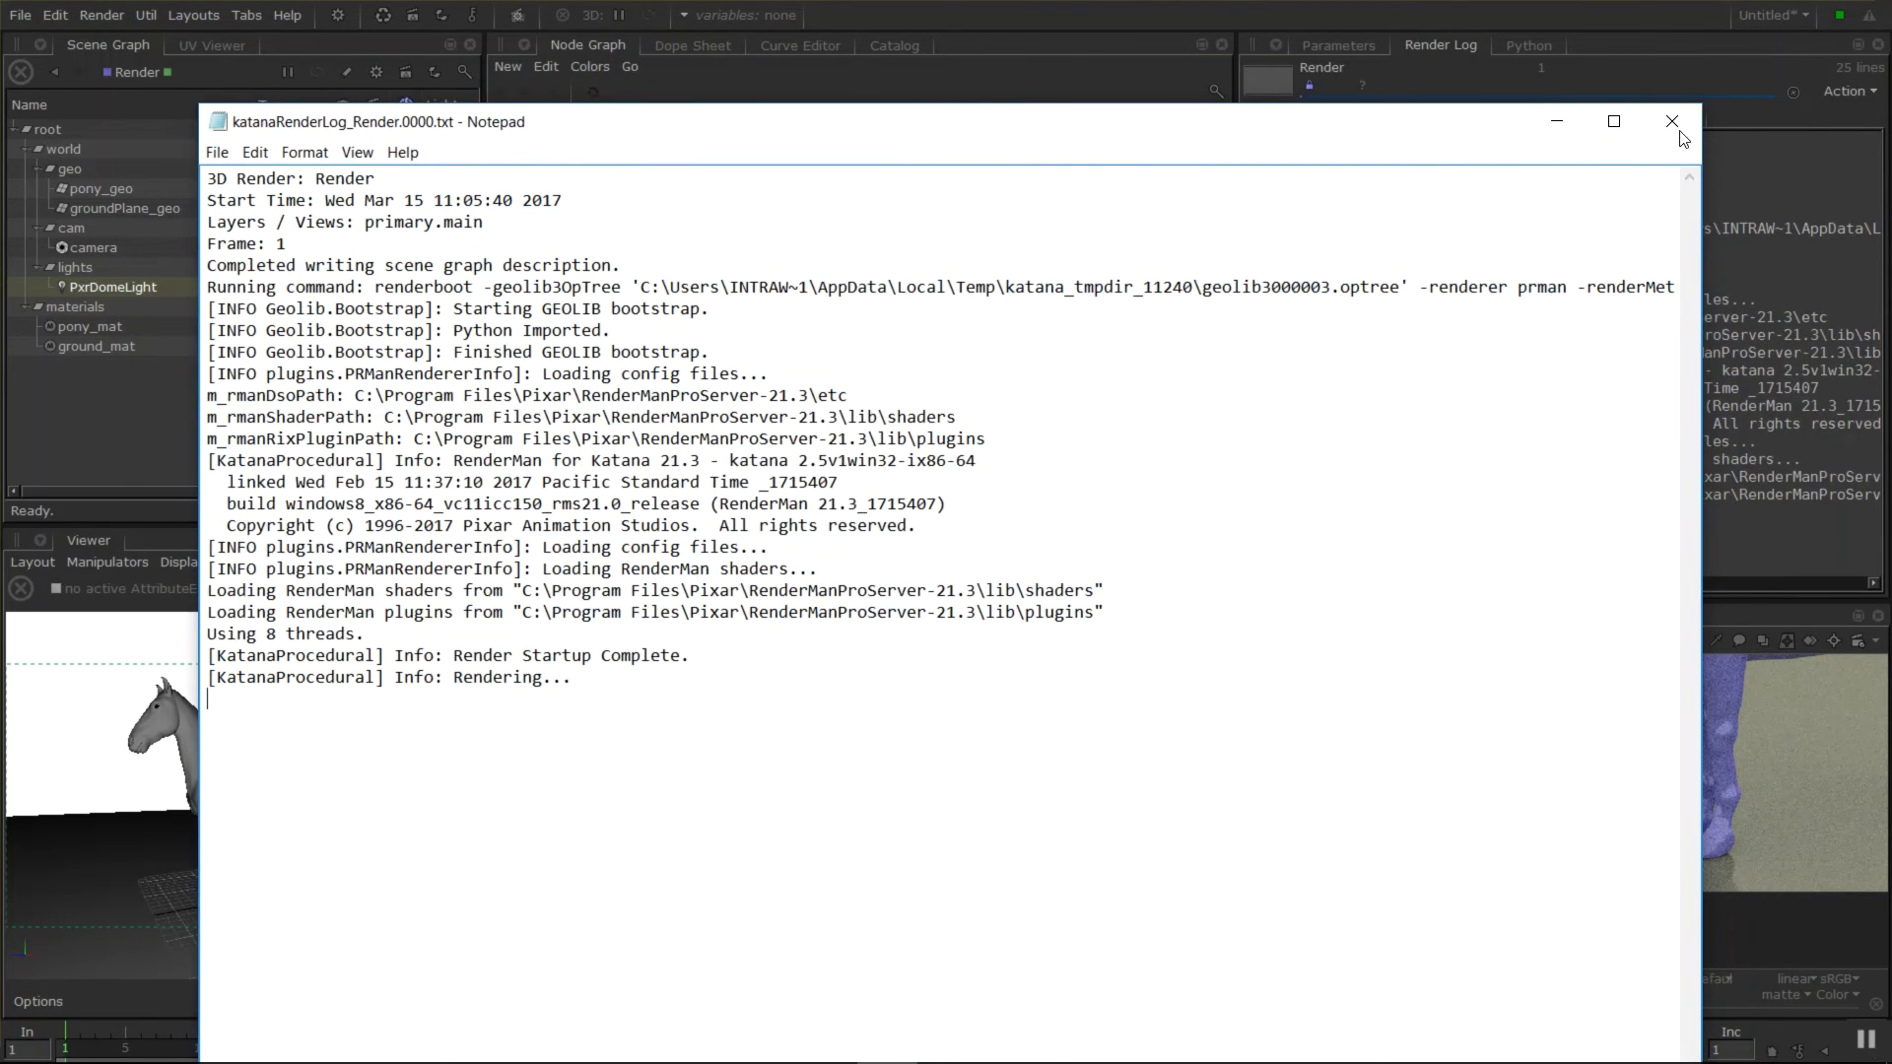
click(1675, 126)
Fit the whole rendered pony image in the Monitor.
scroll(1588, 772, down, 3)
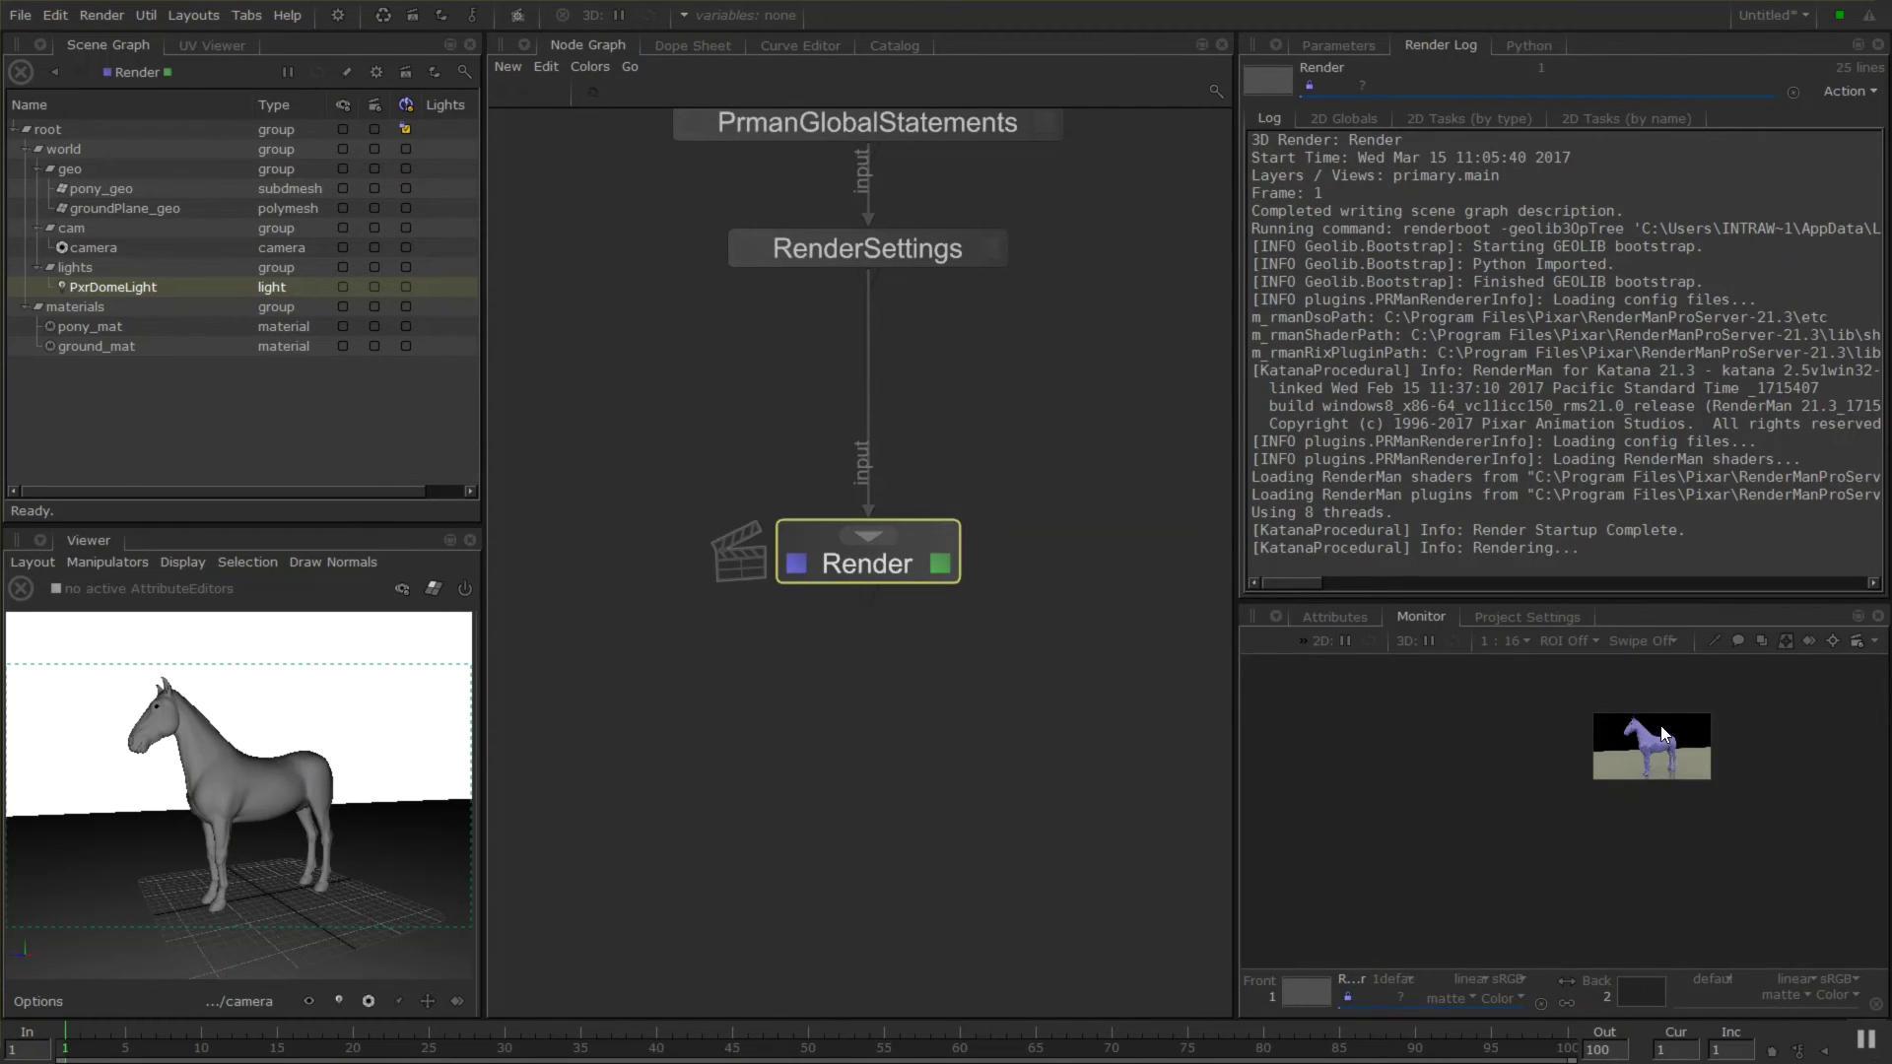
scroll(1662, 720, up, 2)
key(f)
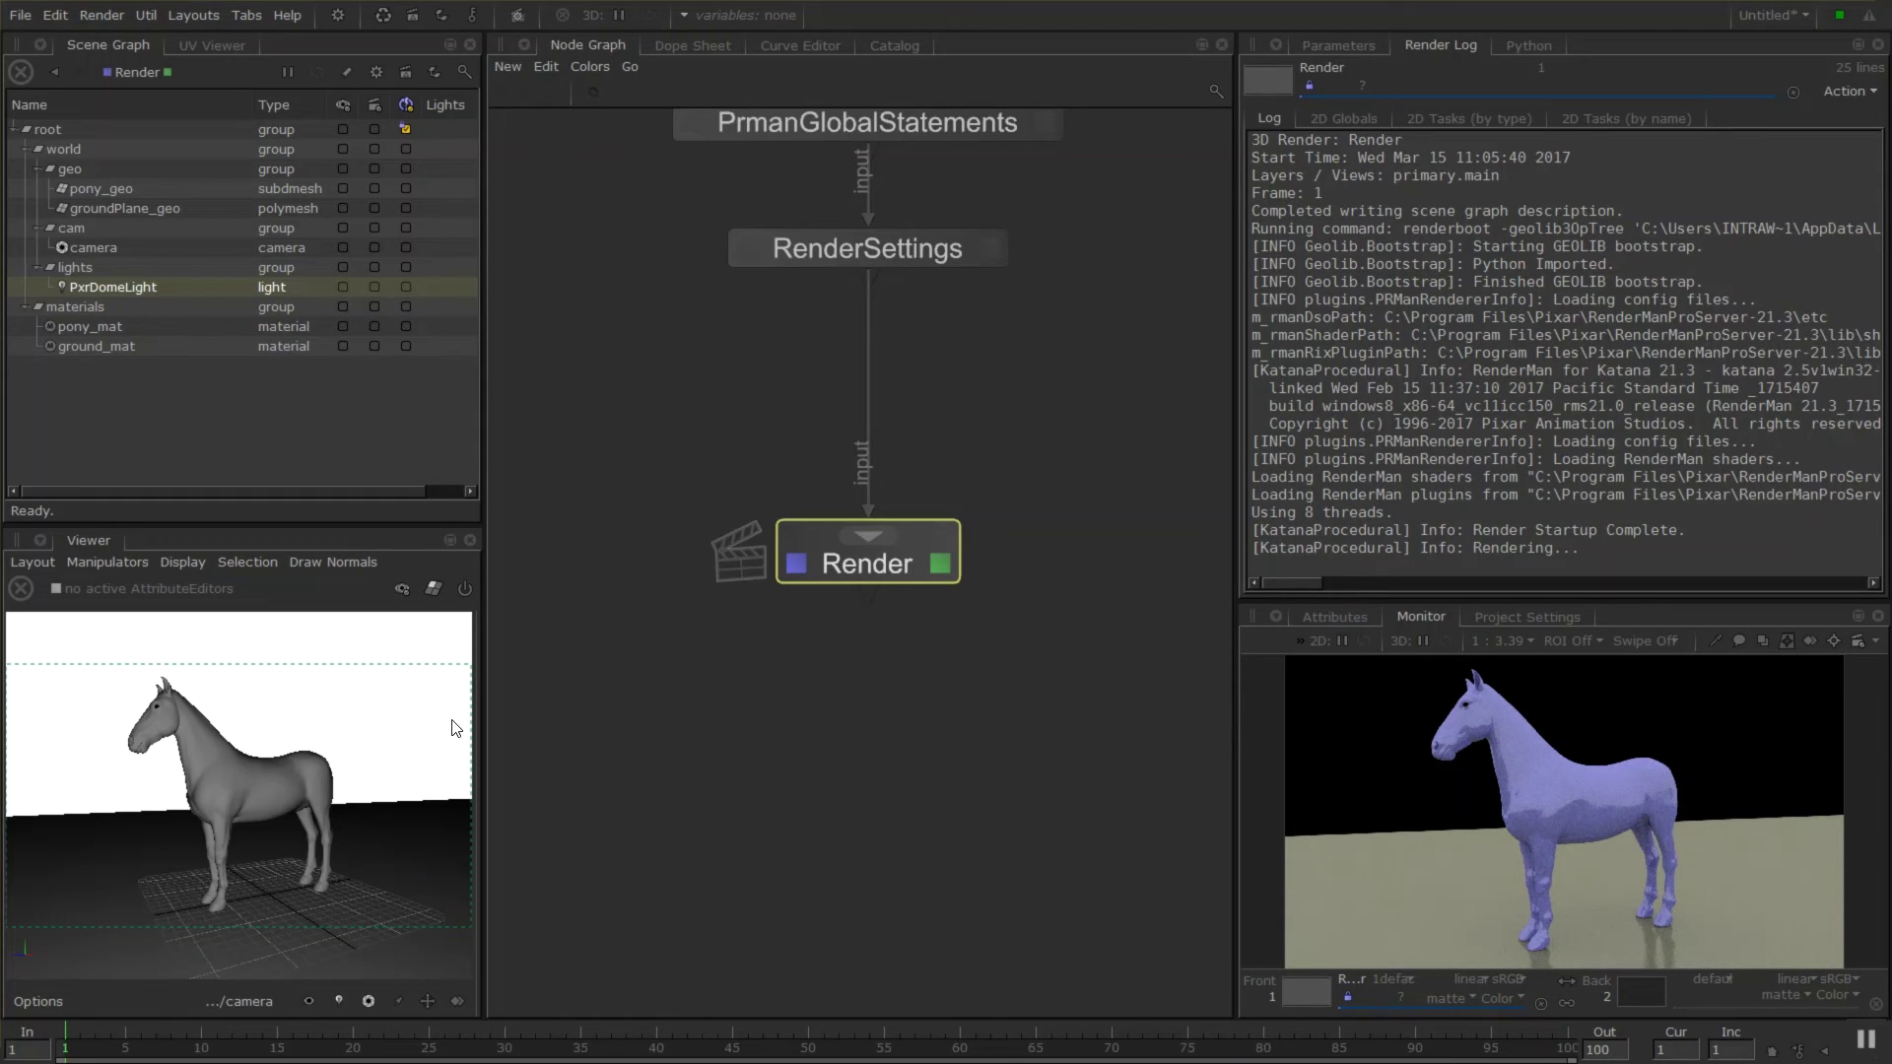
Enable live render updates for the camera and PxrDomeLight, and orbit the camera to face the pony's head.
alt+drag(276, 834, 258, 790)
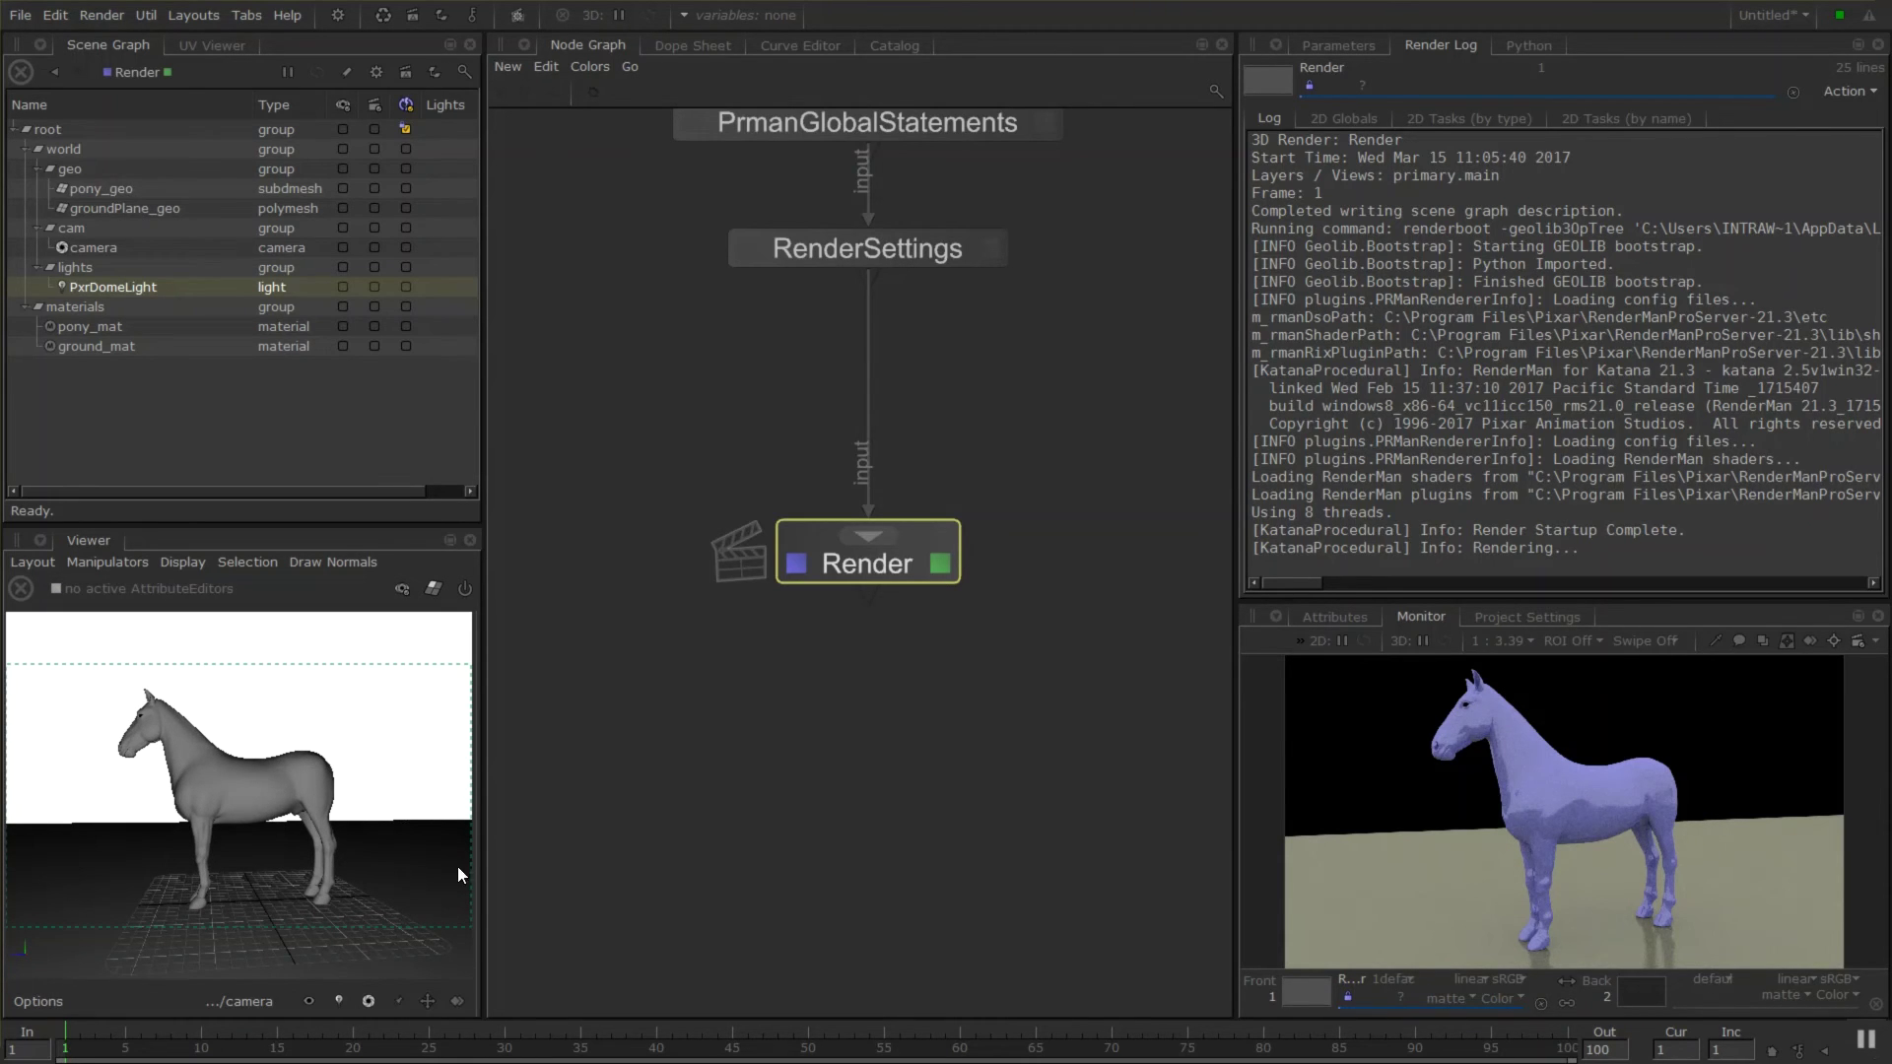
alt+drag(366, 782, 308, 769)
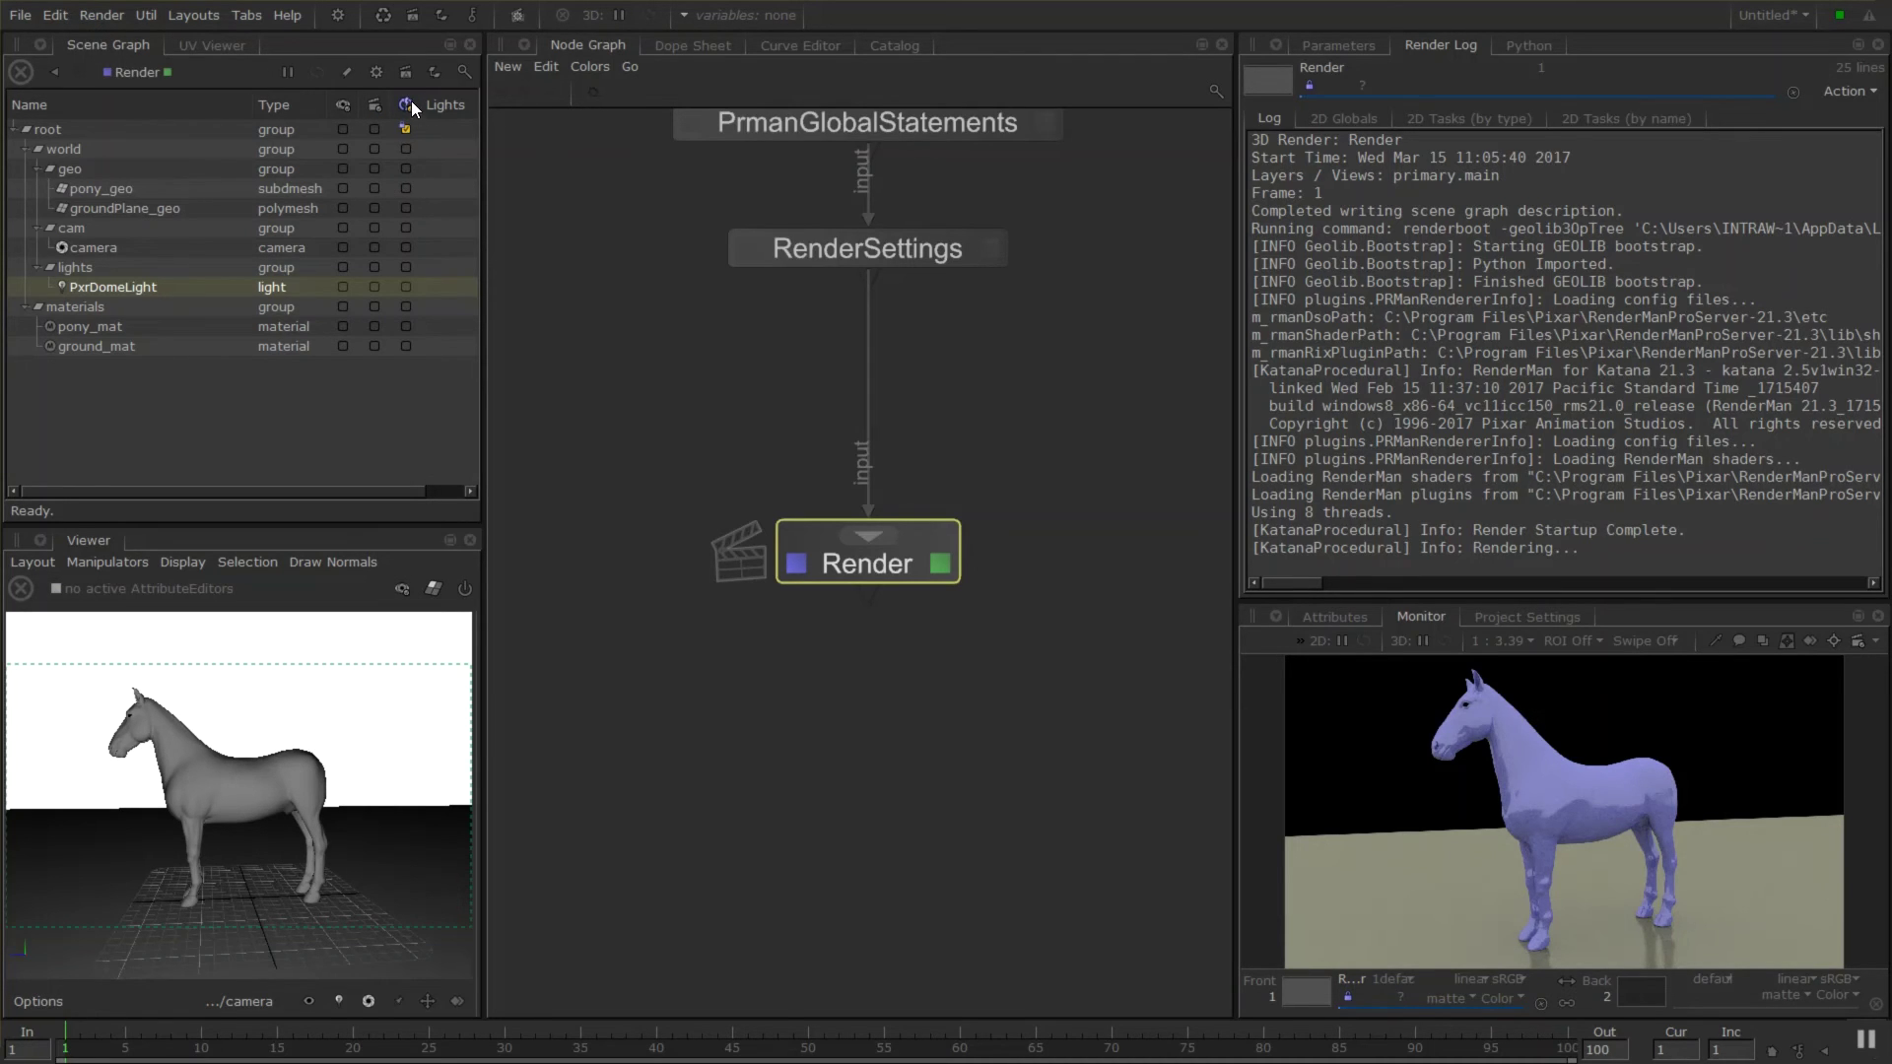
click(409, 248)
alt+drag(233, 802, 281, 843)
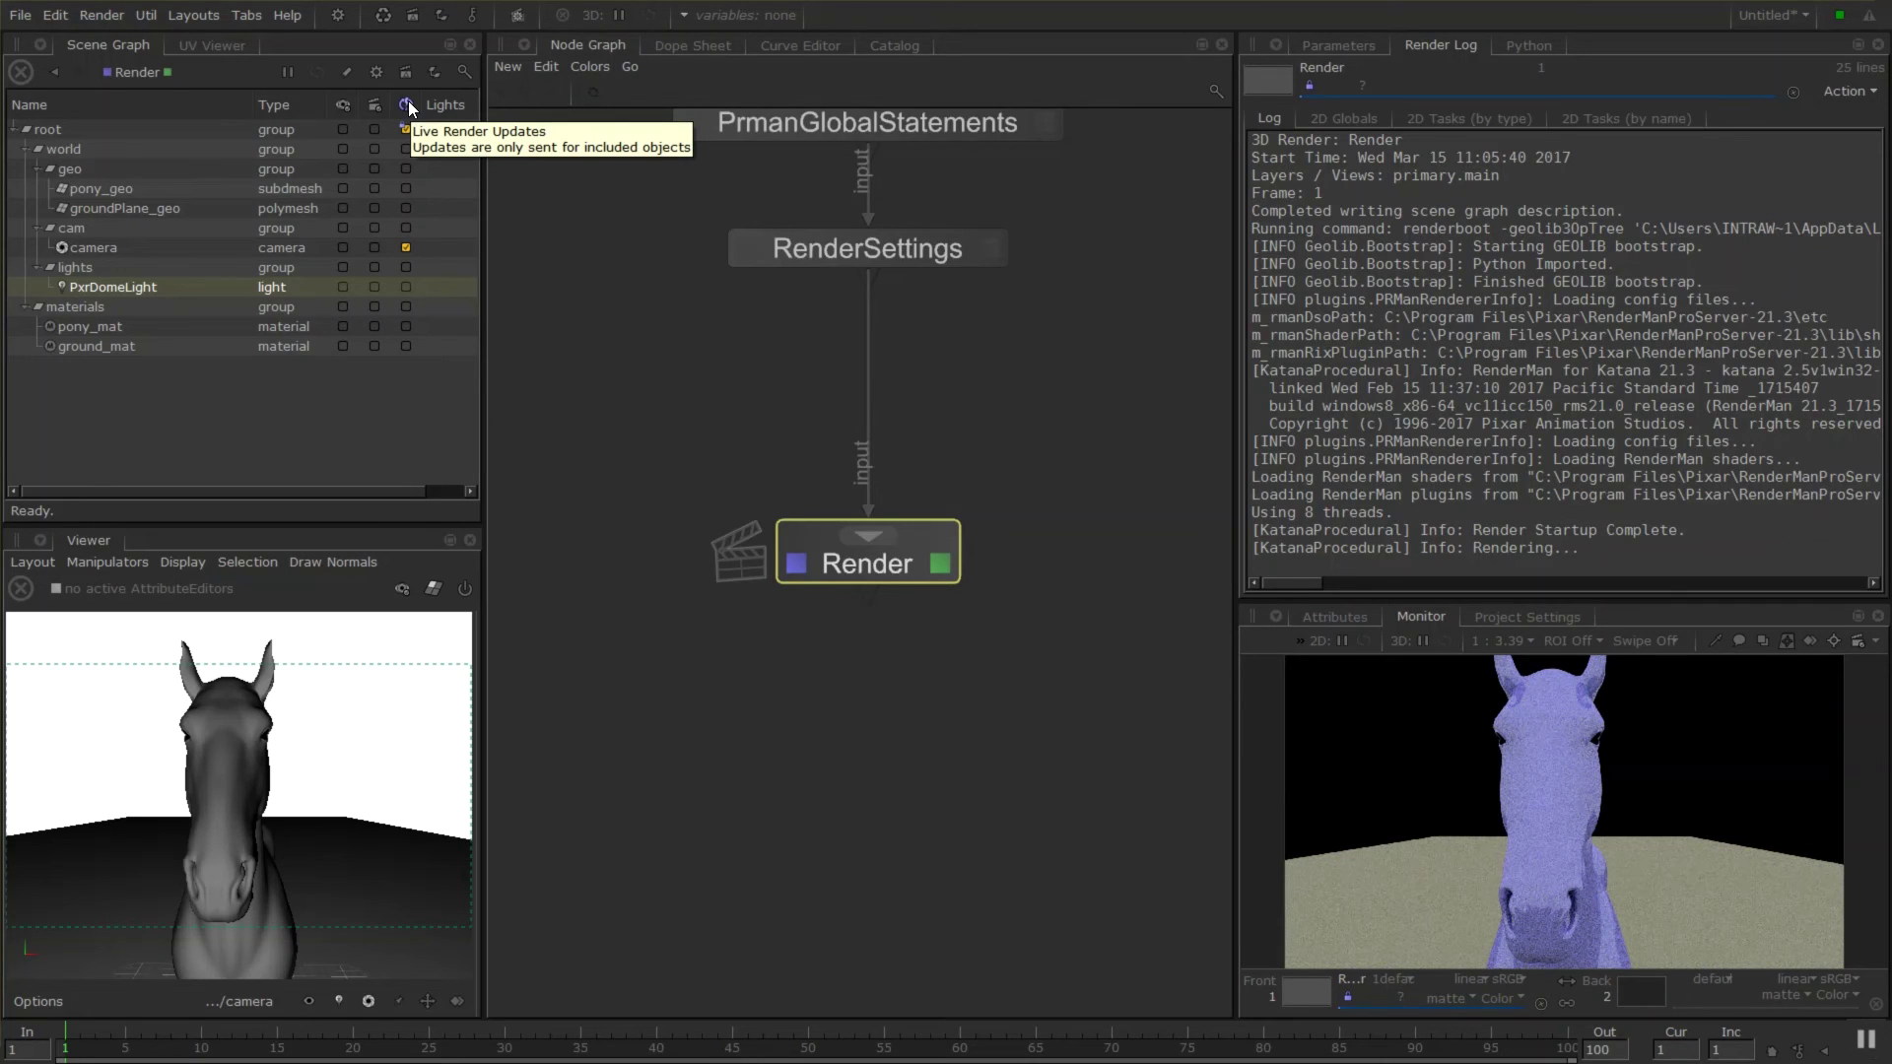
click(406, 287)
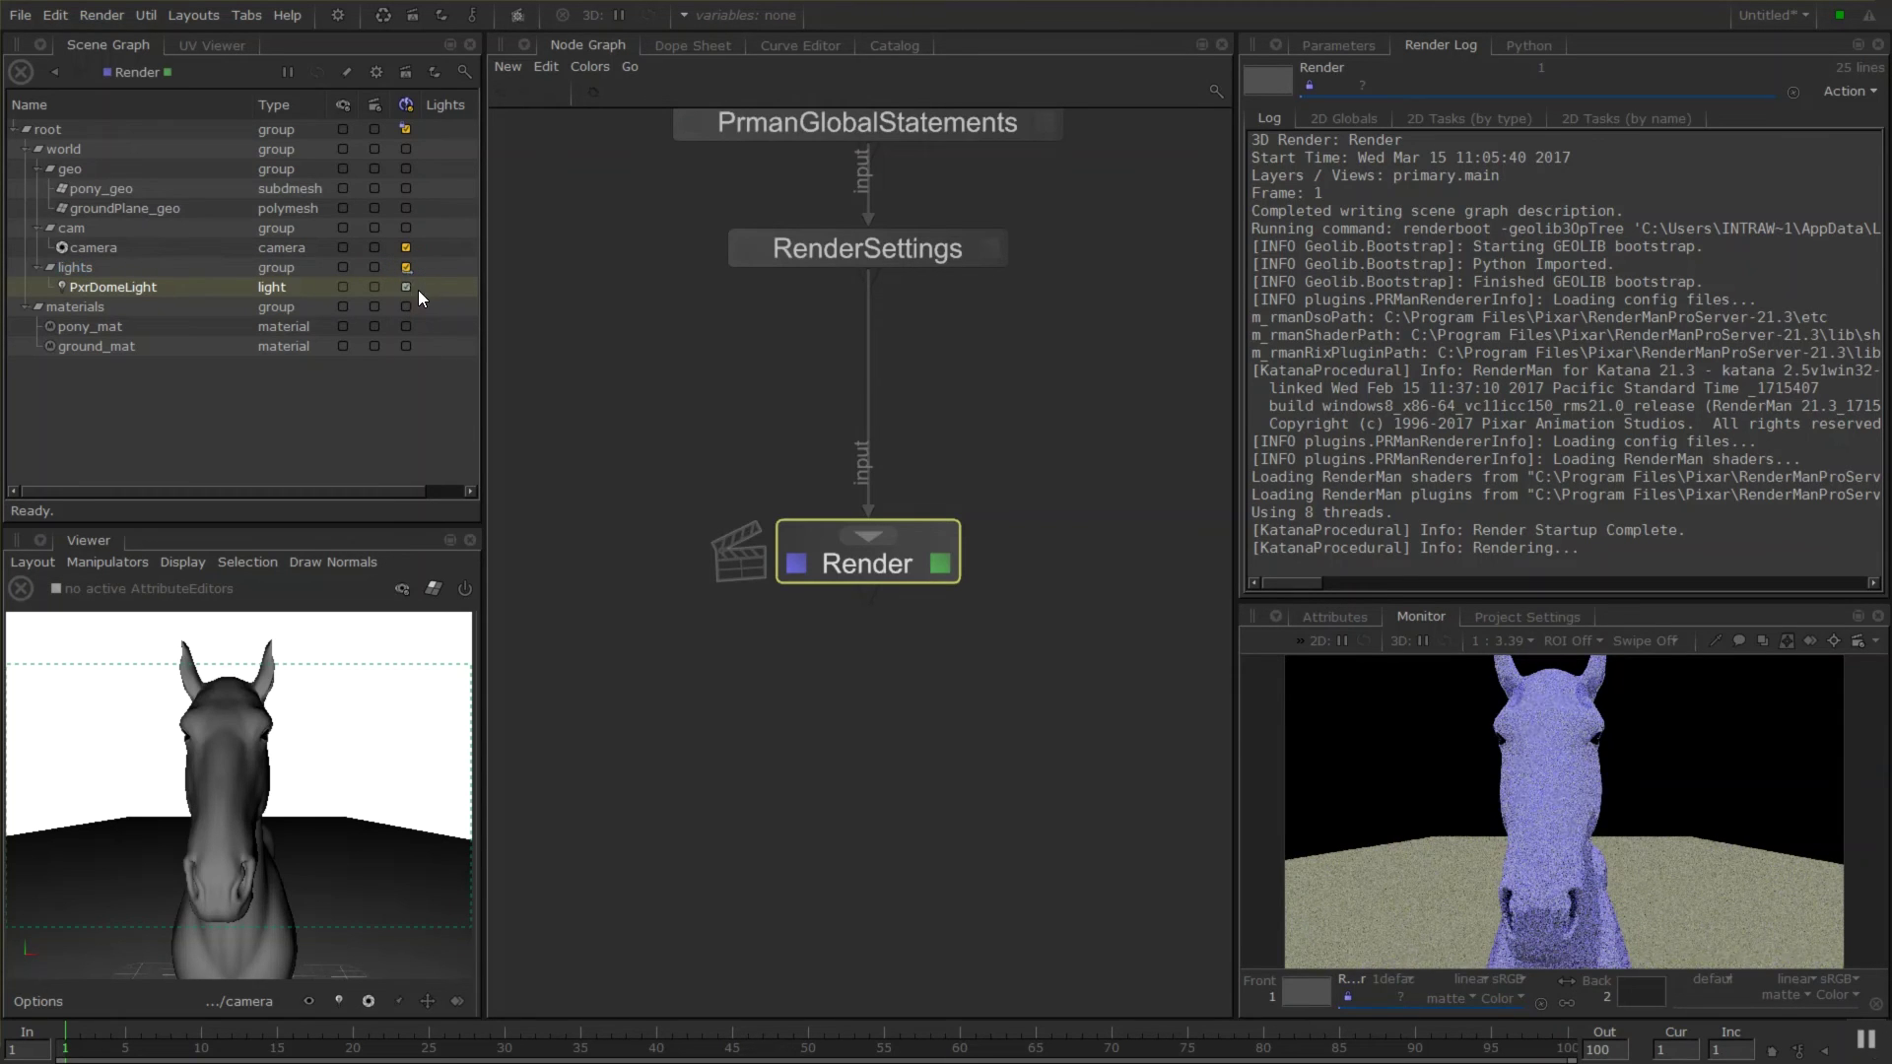
Enable live render updates for the materials group and the whole root hierarchy, and pull the camera back from the pony.
click(406, 306)
click(406, 129)
scroll(286, 834, down, 3)
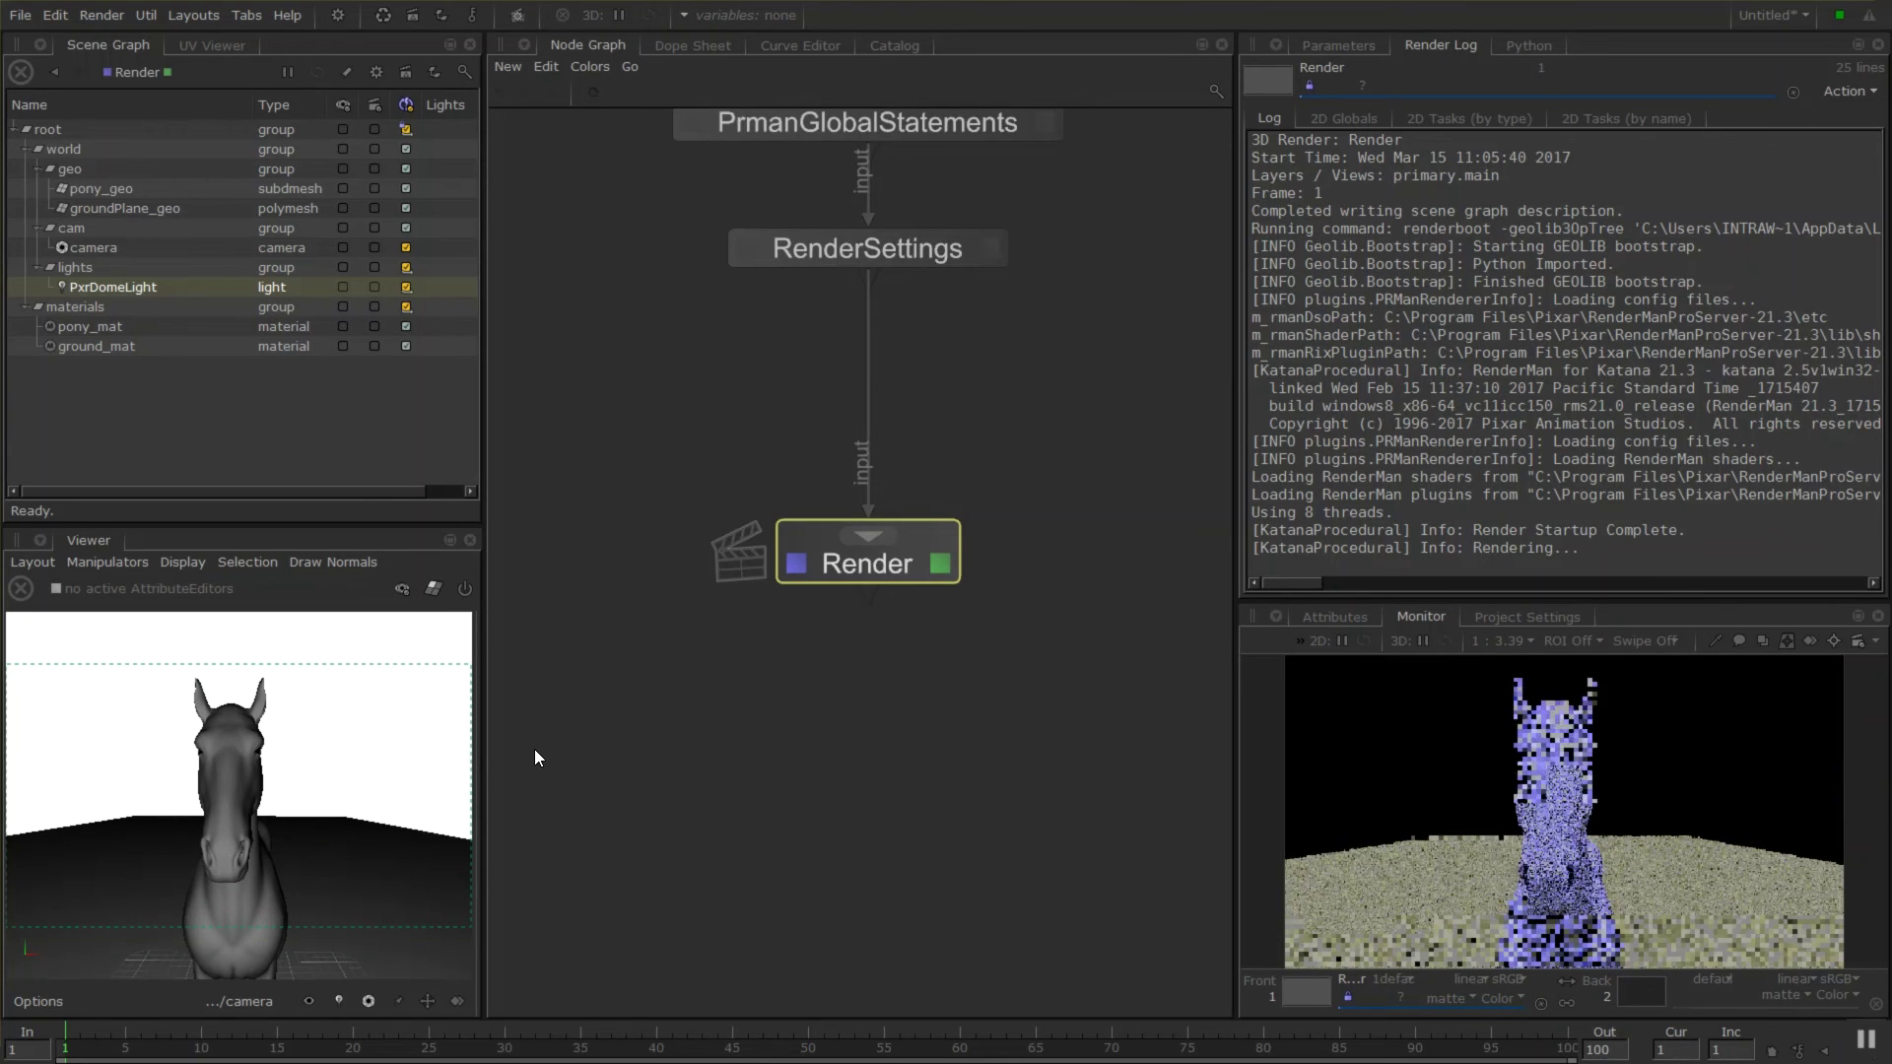
Add a RenderOutputDefine node and insert it between RenderSettings and Render.
key(Tab)
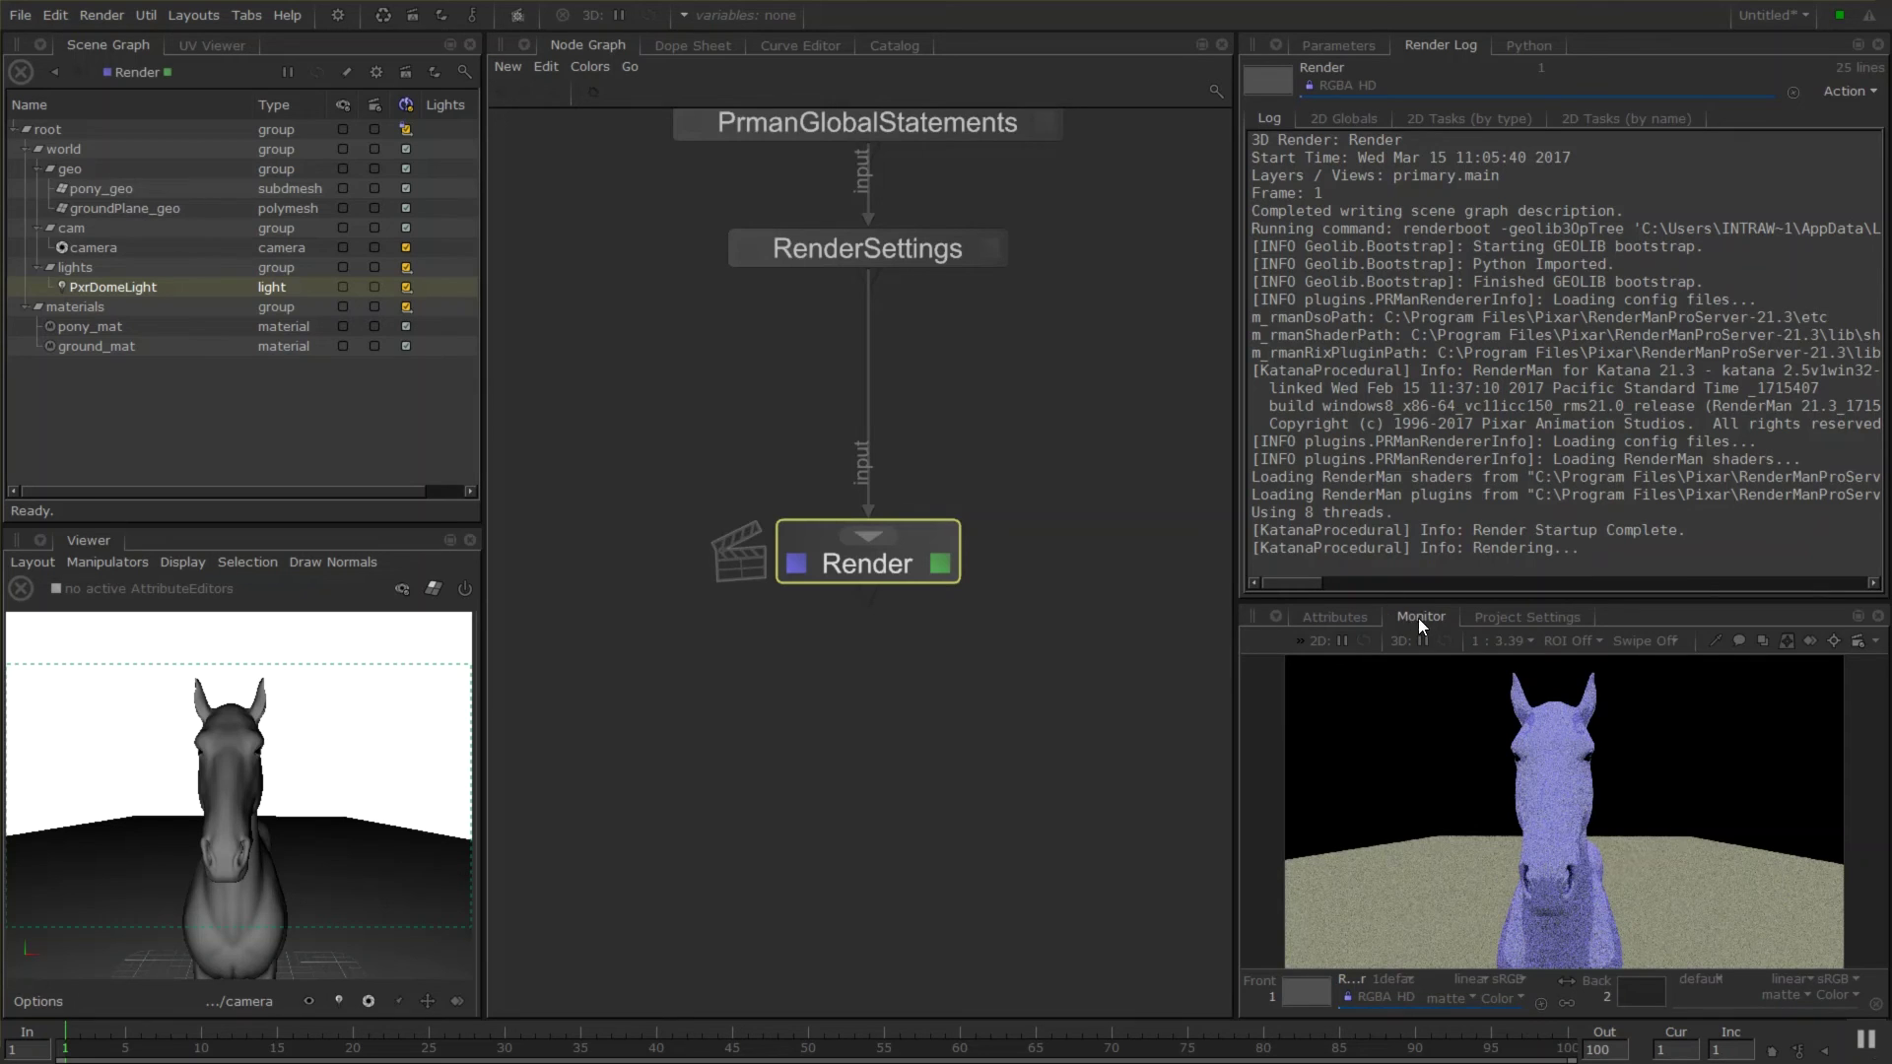
key(space)
middle_drag(1593, 792, 1428, 656)
key(f)
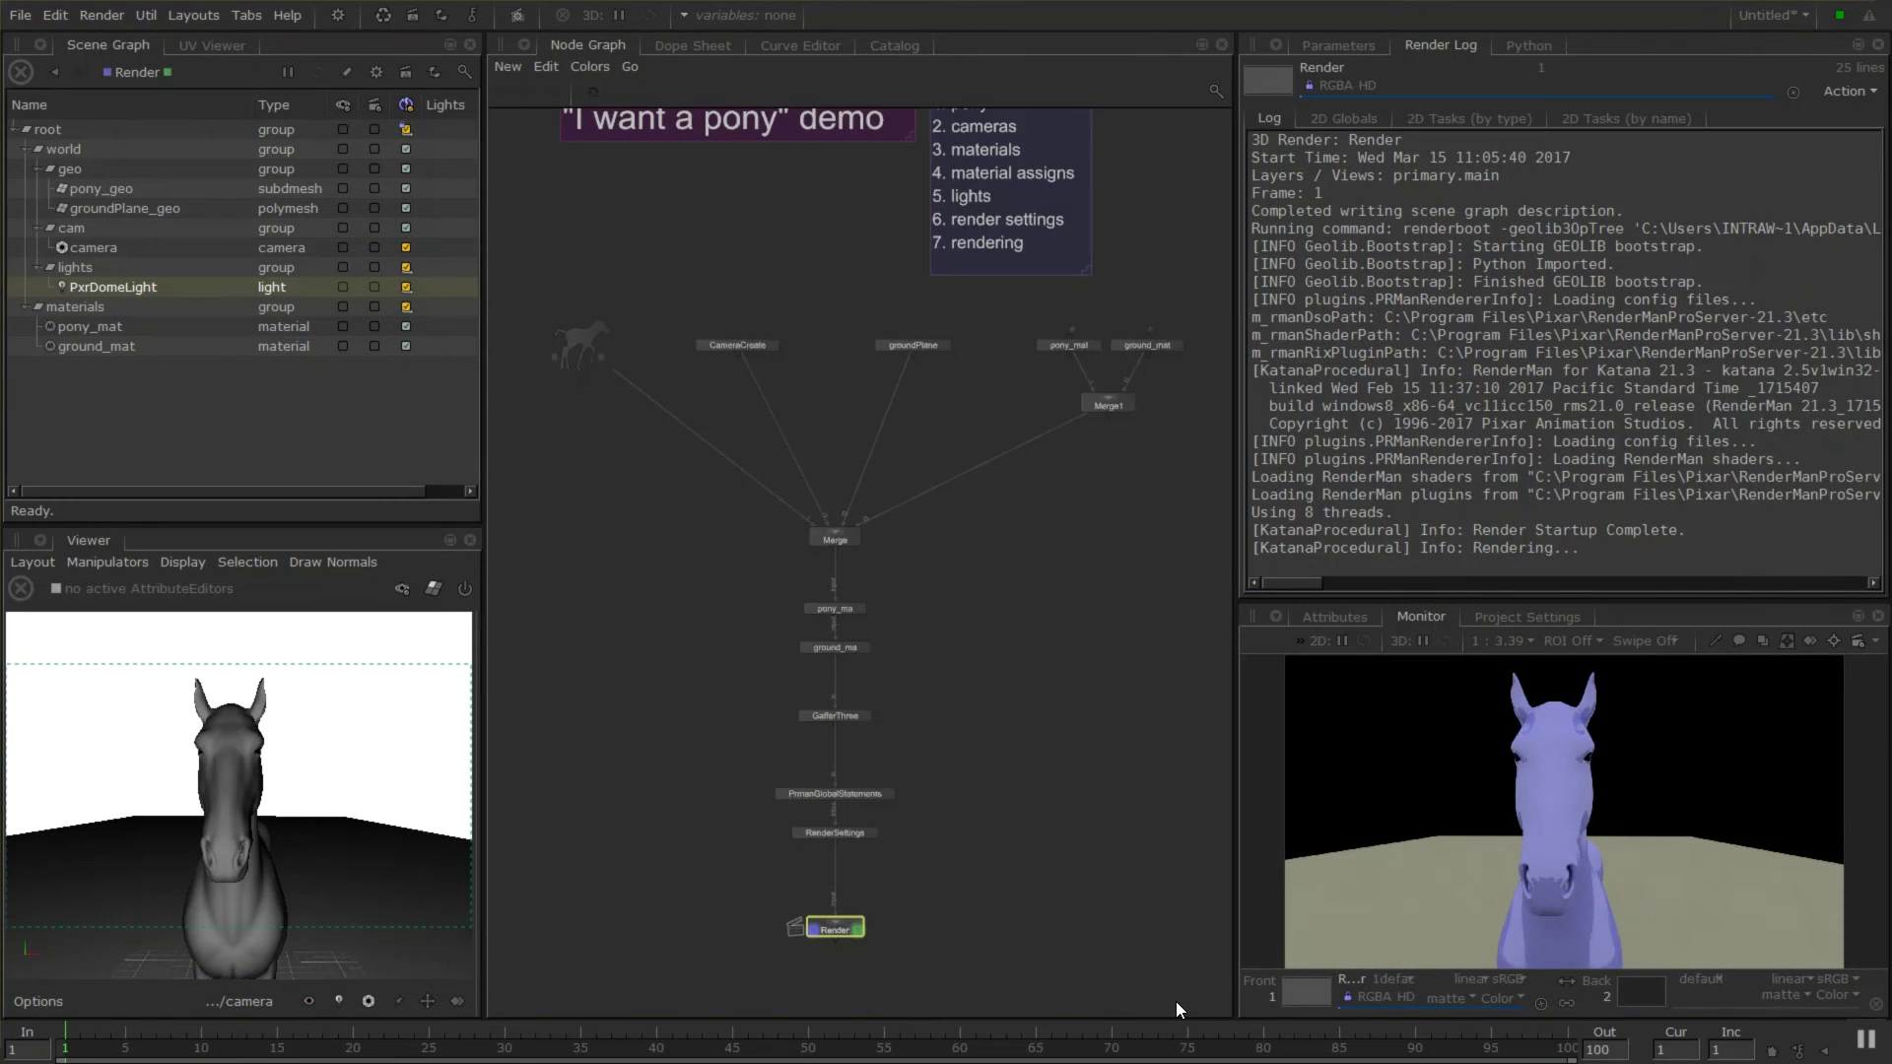
alt+right_drag(948, 776, 1015, 840)
middle_drag(986, 893, 991, 724)
scroll(991, 730, up, 3)
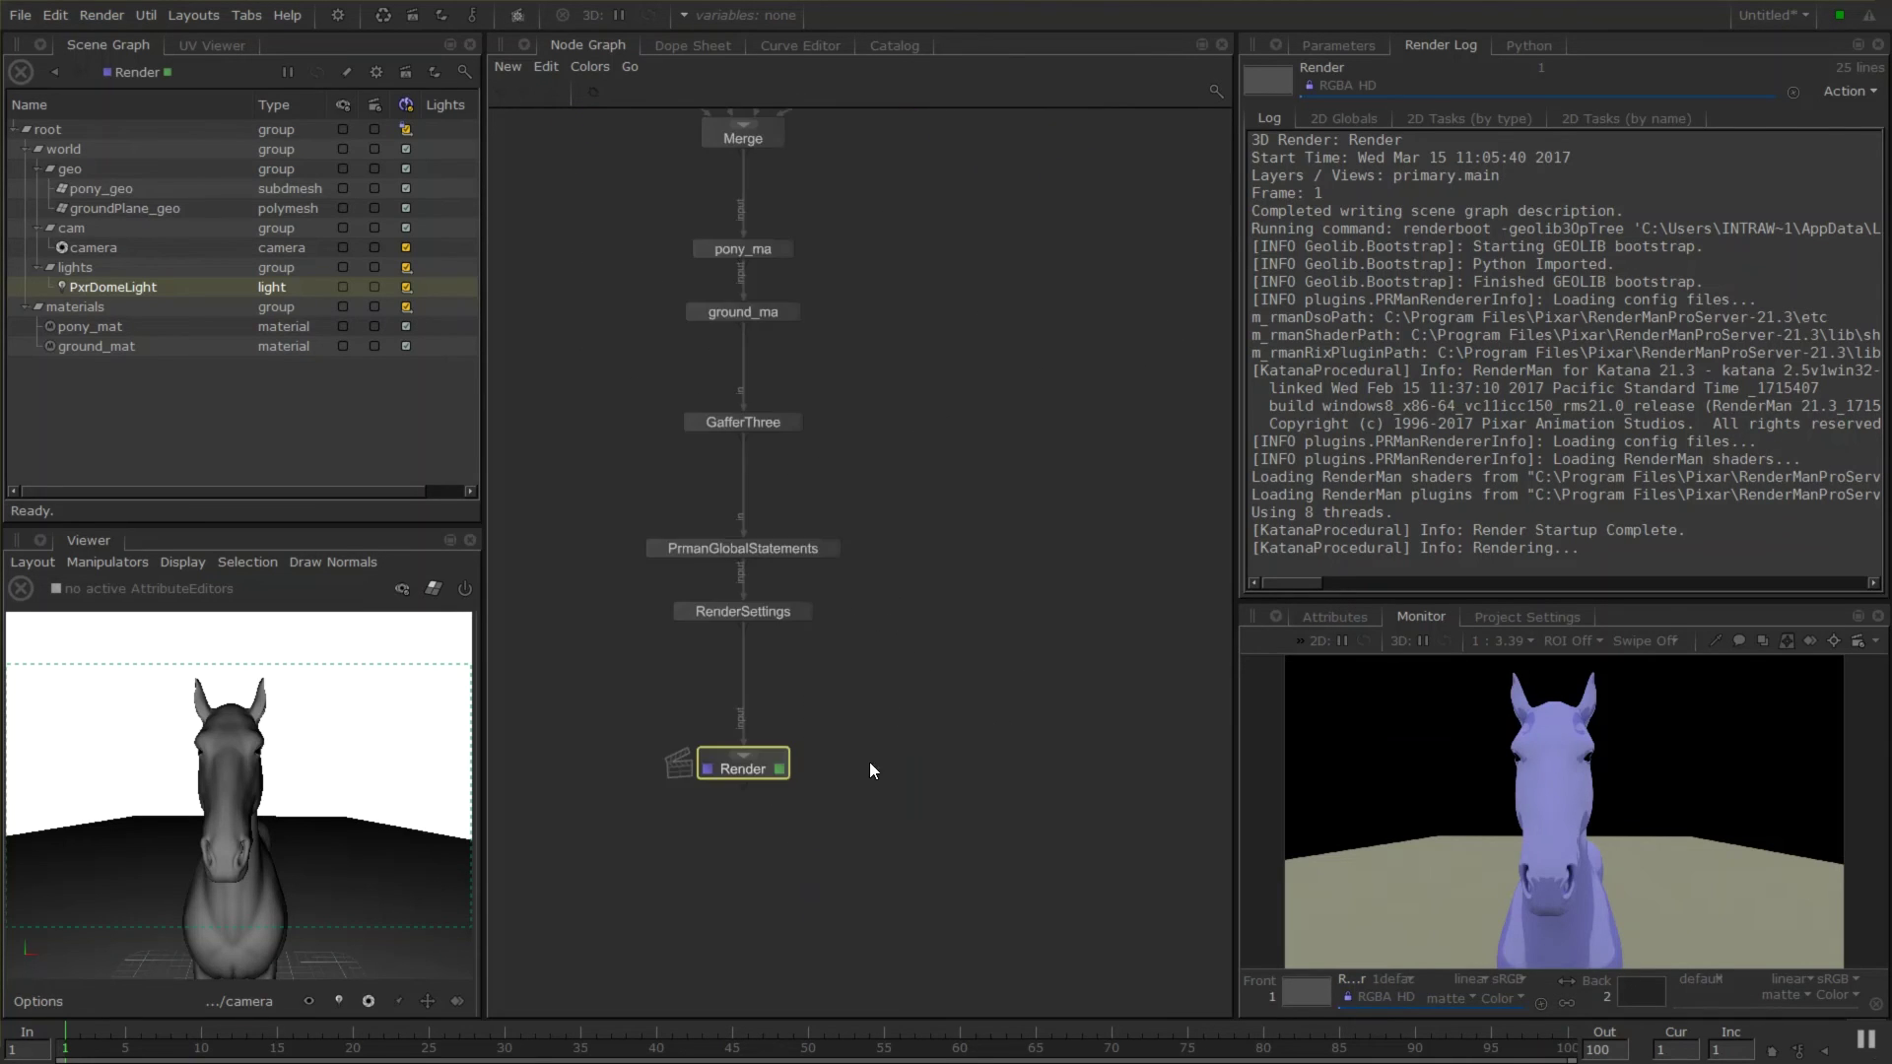
middle_drag(874, 765, 1045, 760)
scroll(1044, 761, up, 3)
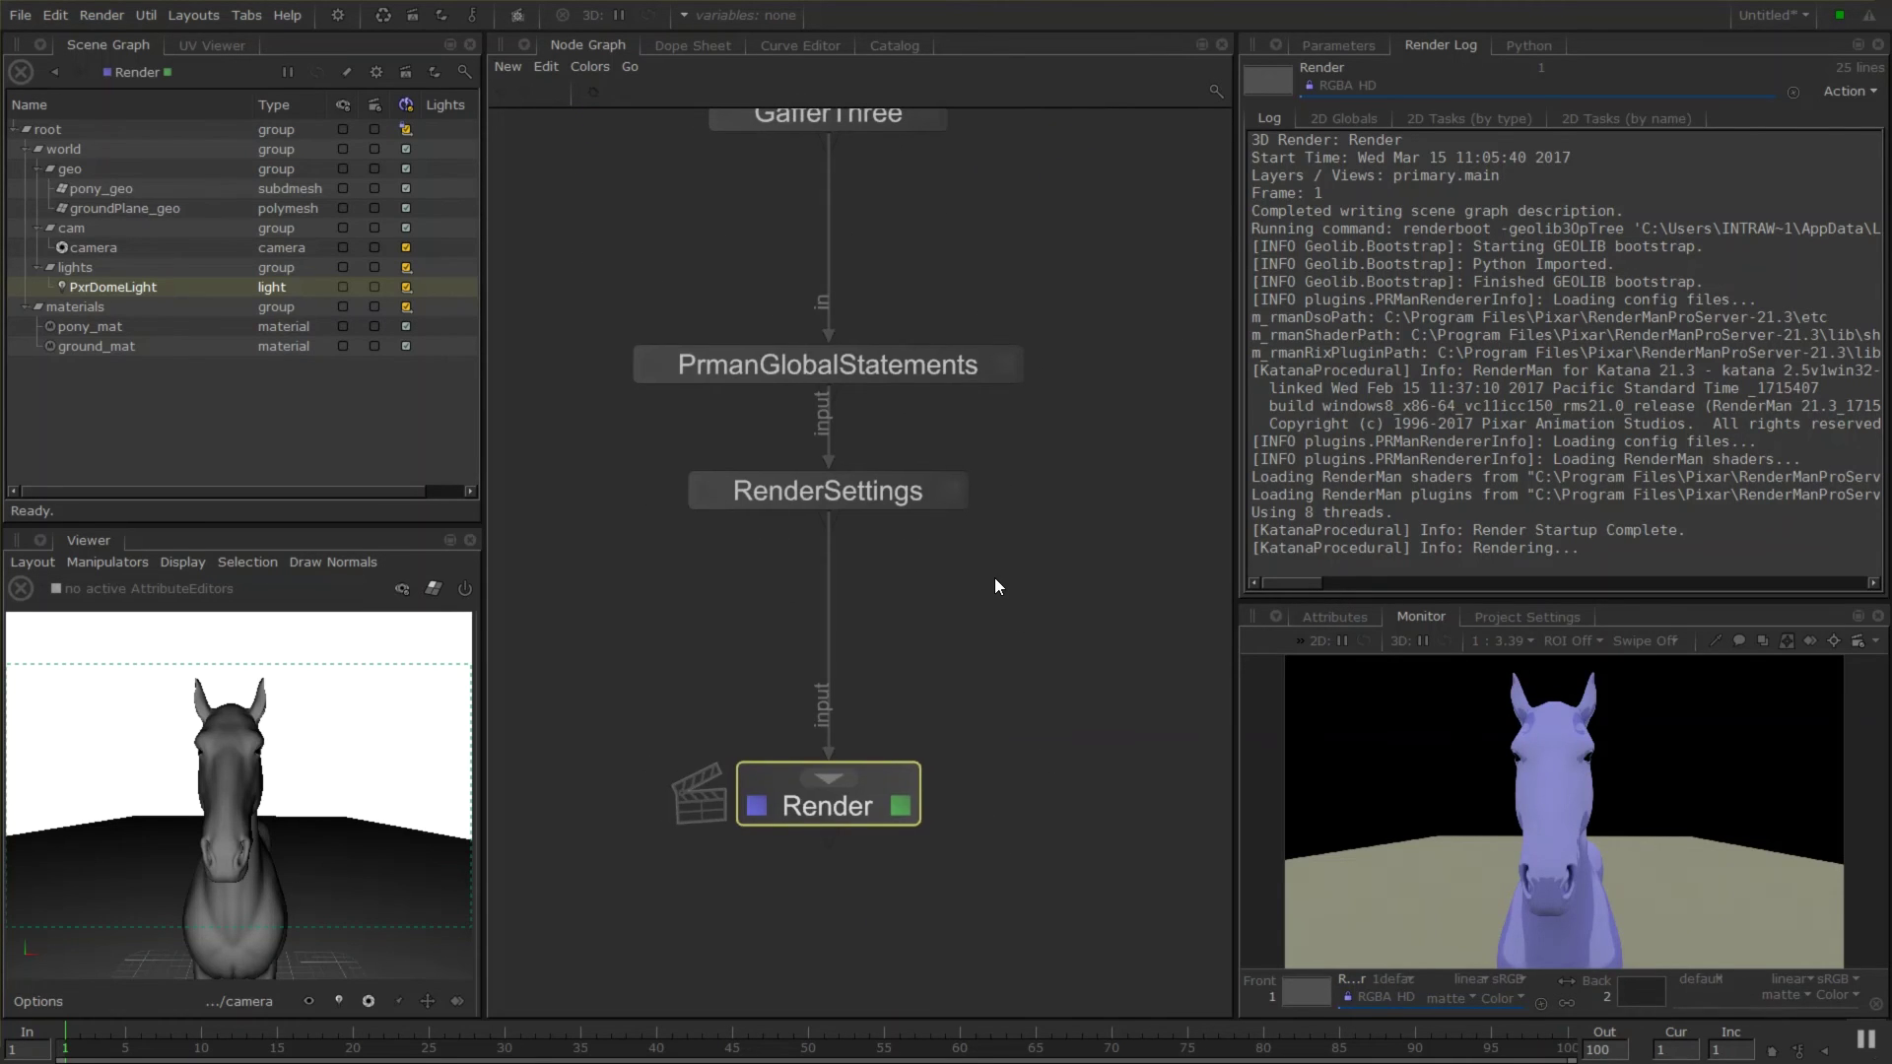
key(Tab)
text(ren)
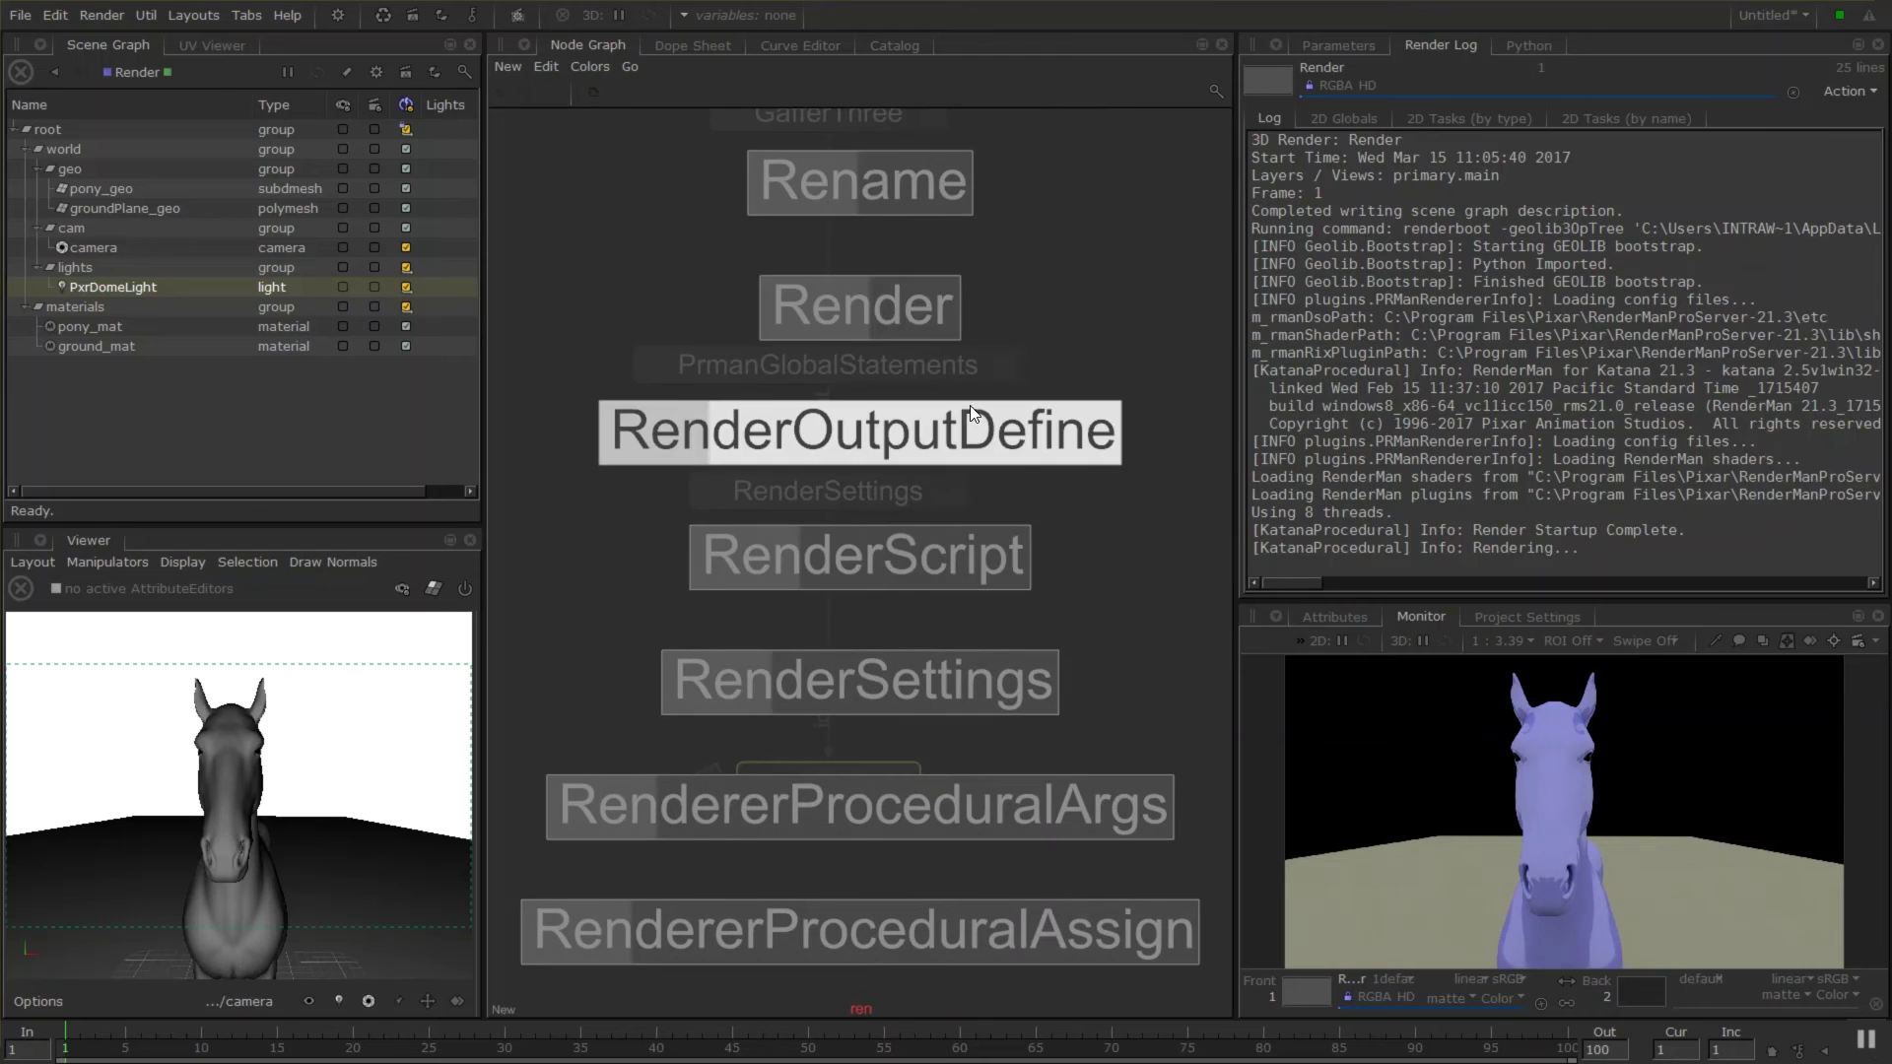
click(966, 410)
click(832, 641)
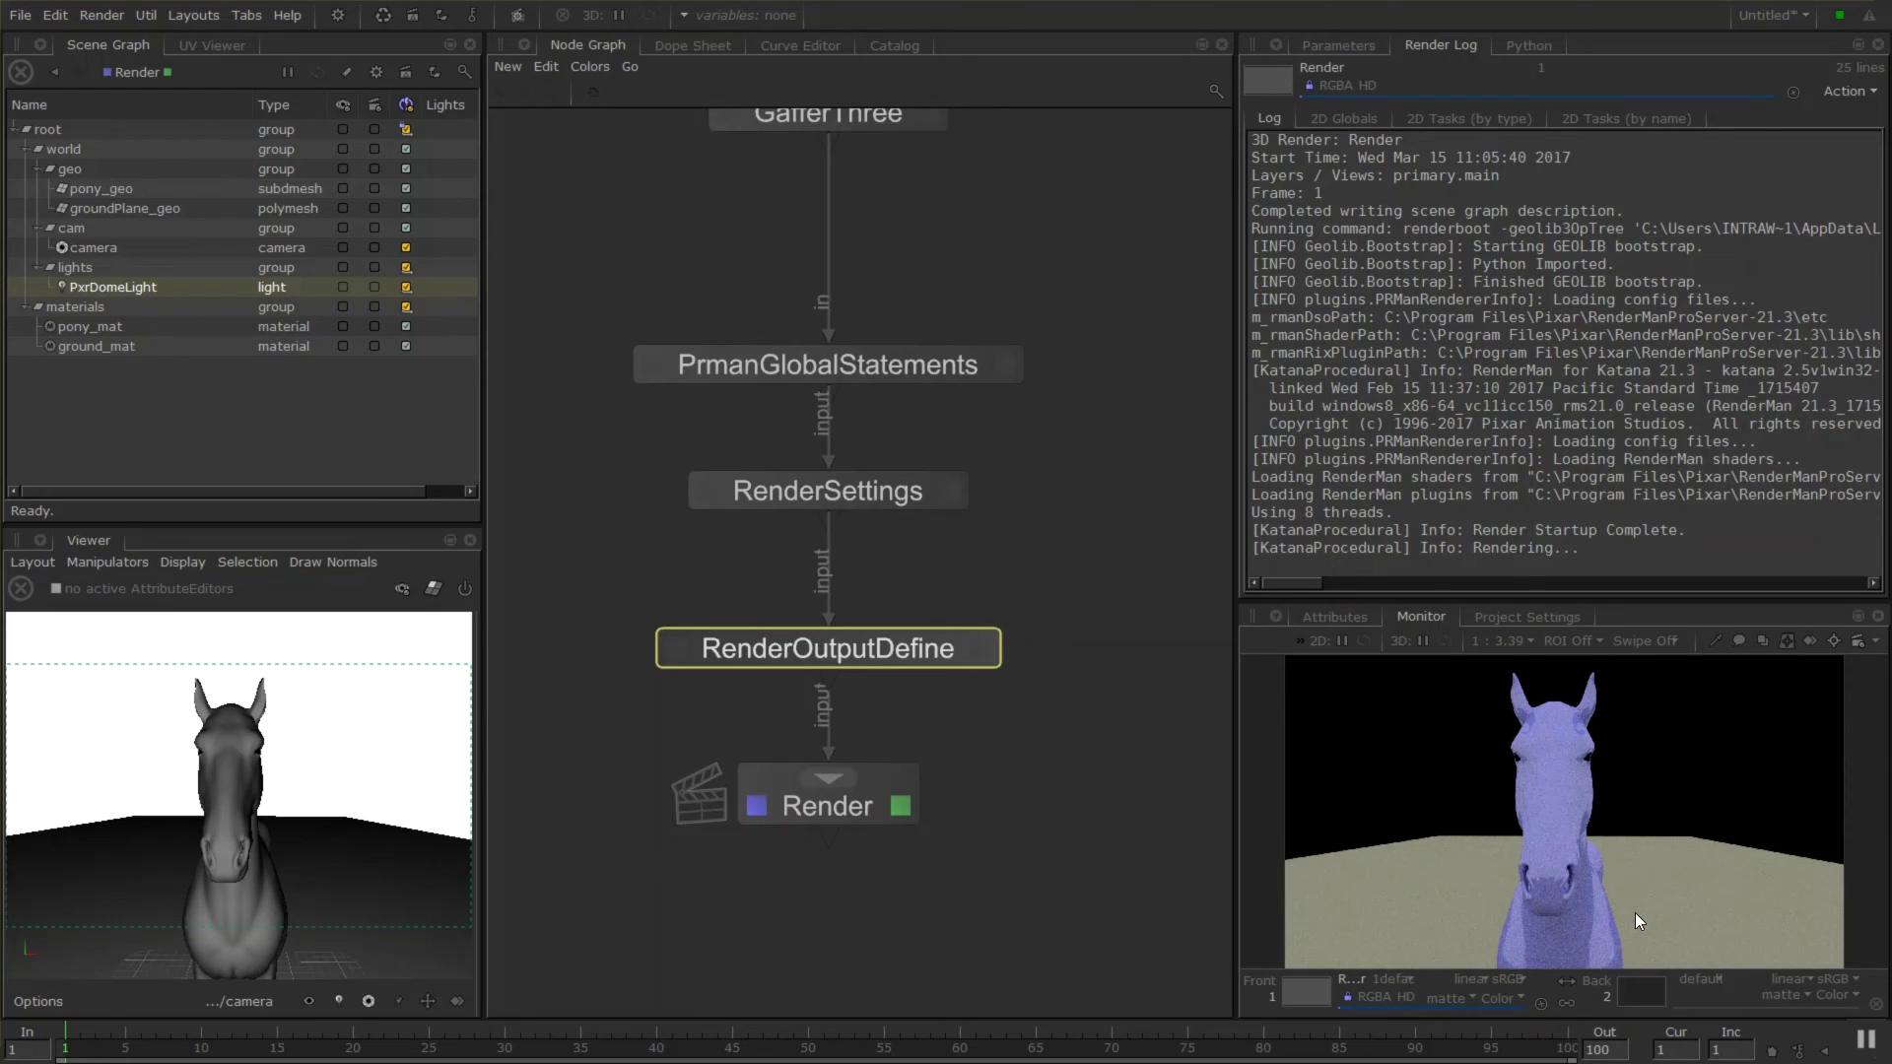
Stop the live render and examine its entry in the Catalog.
key(Escape)
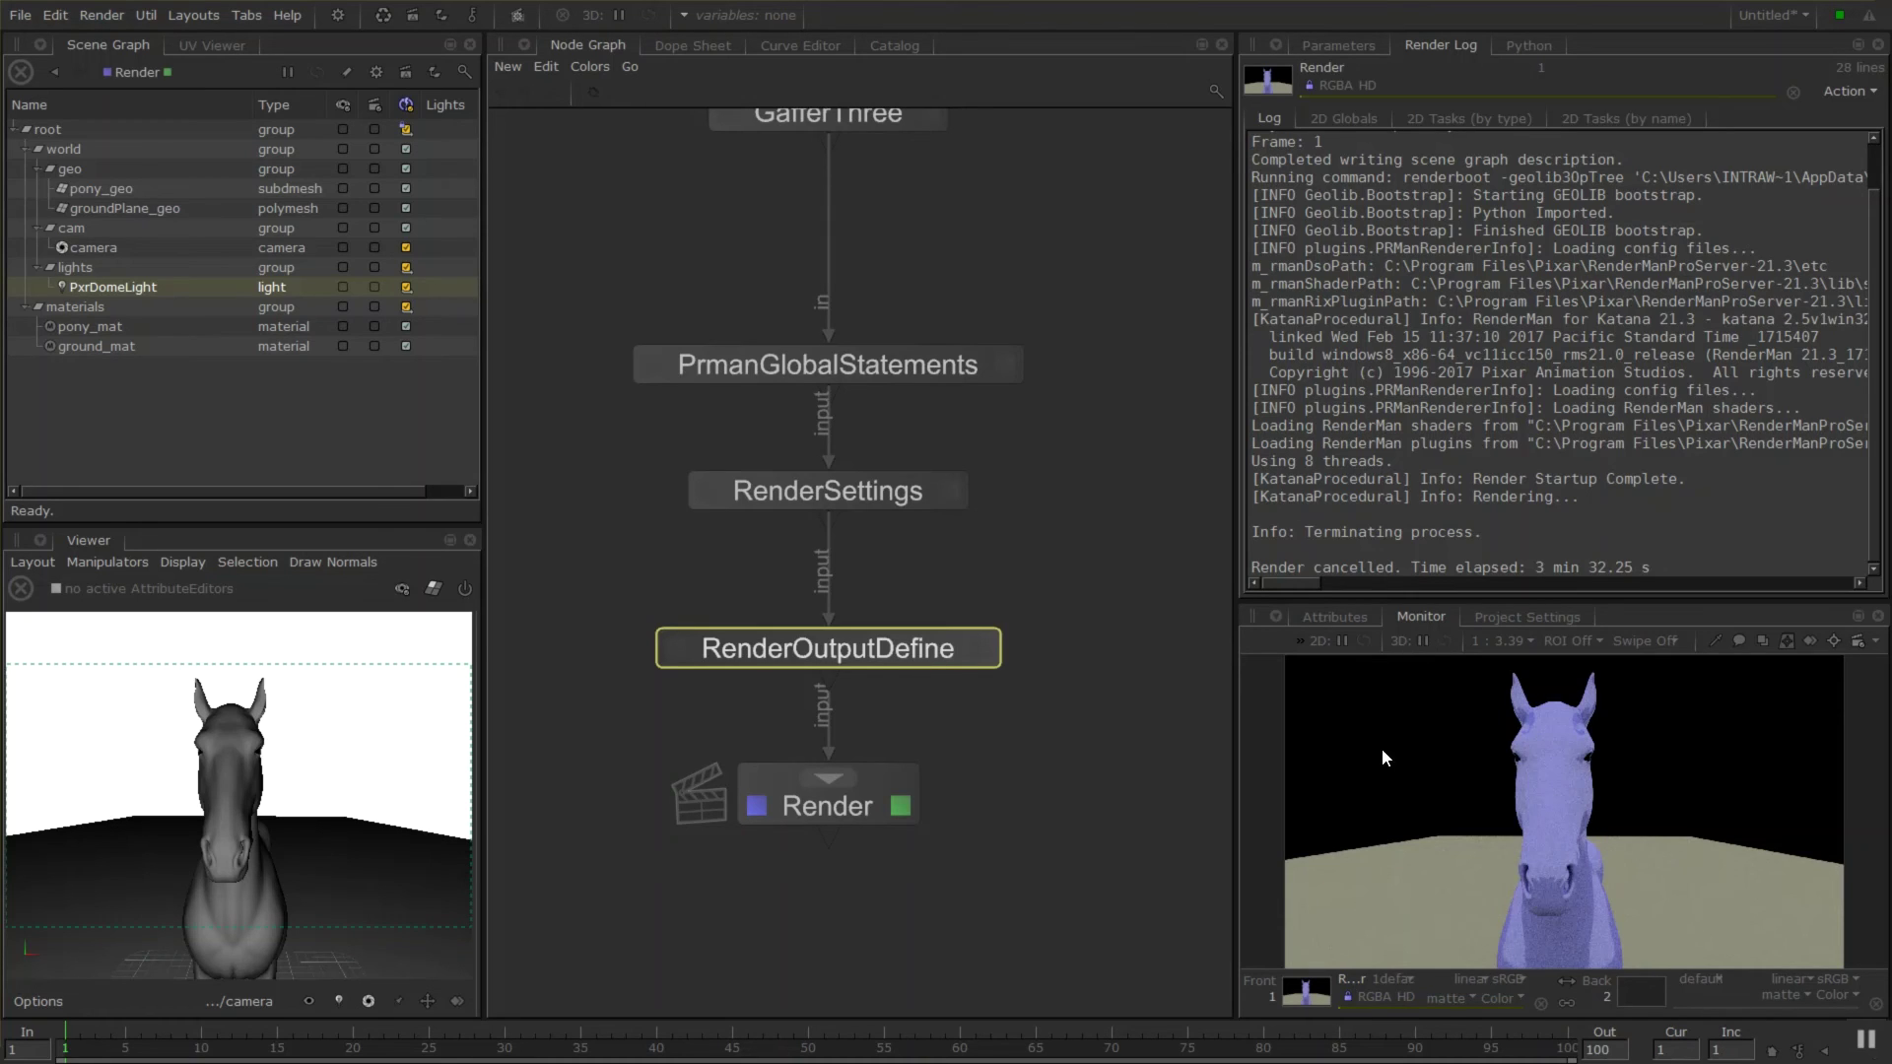
click(898, 46)
click(643, 156)
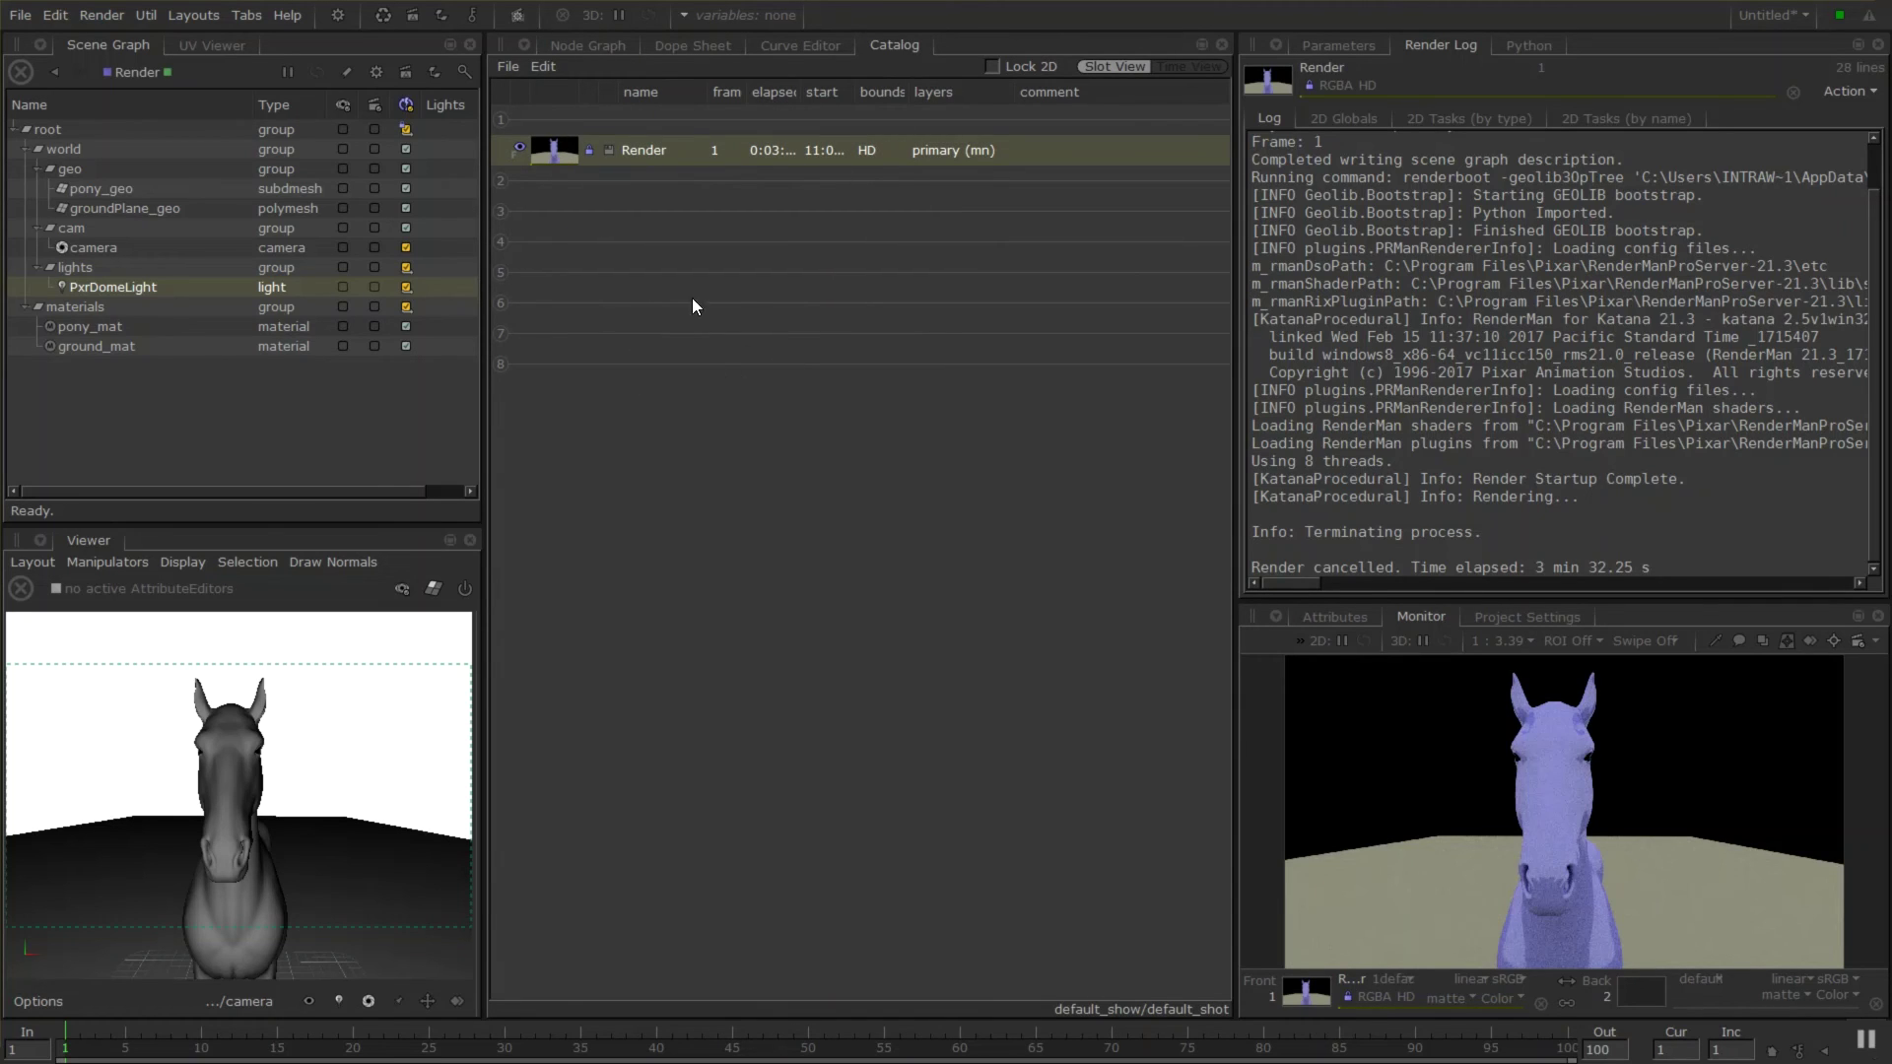
click(713, 203)
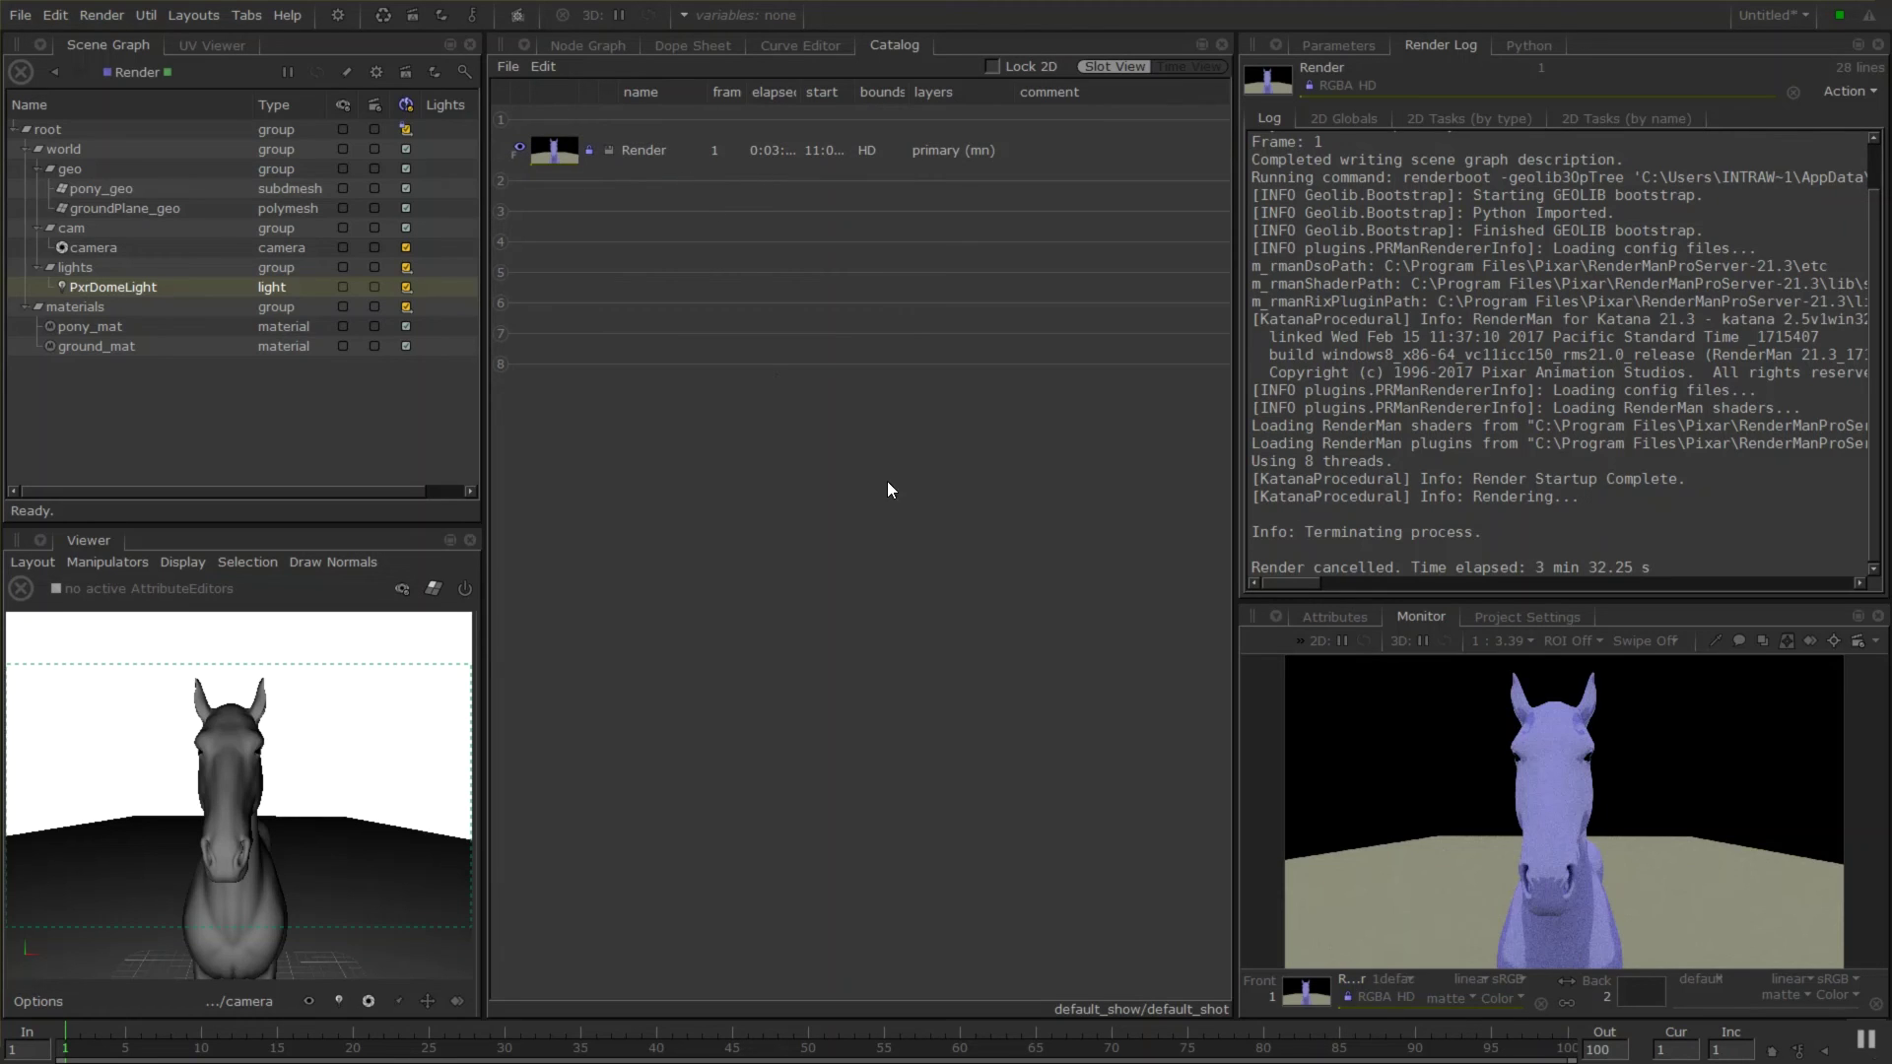
Orbit the camera to the pony's full side profile and start a new render from the Render node.
click(603, 47)
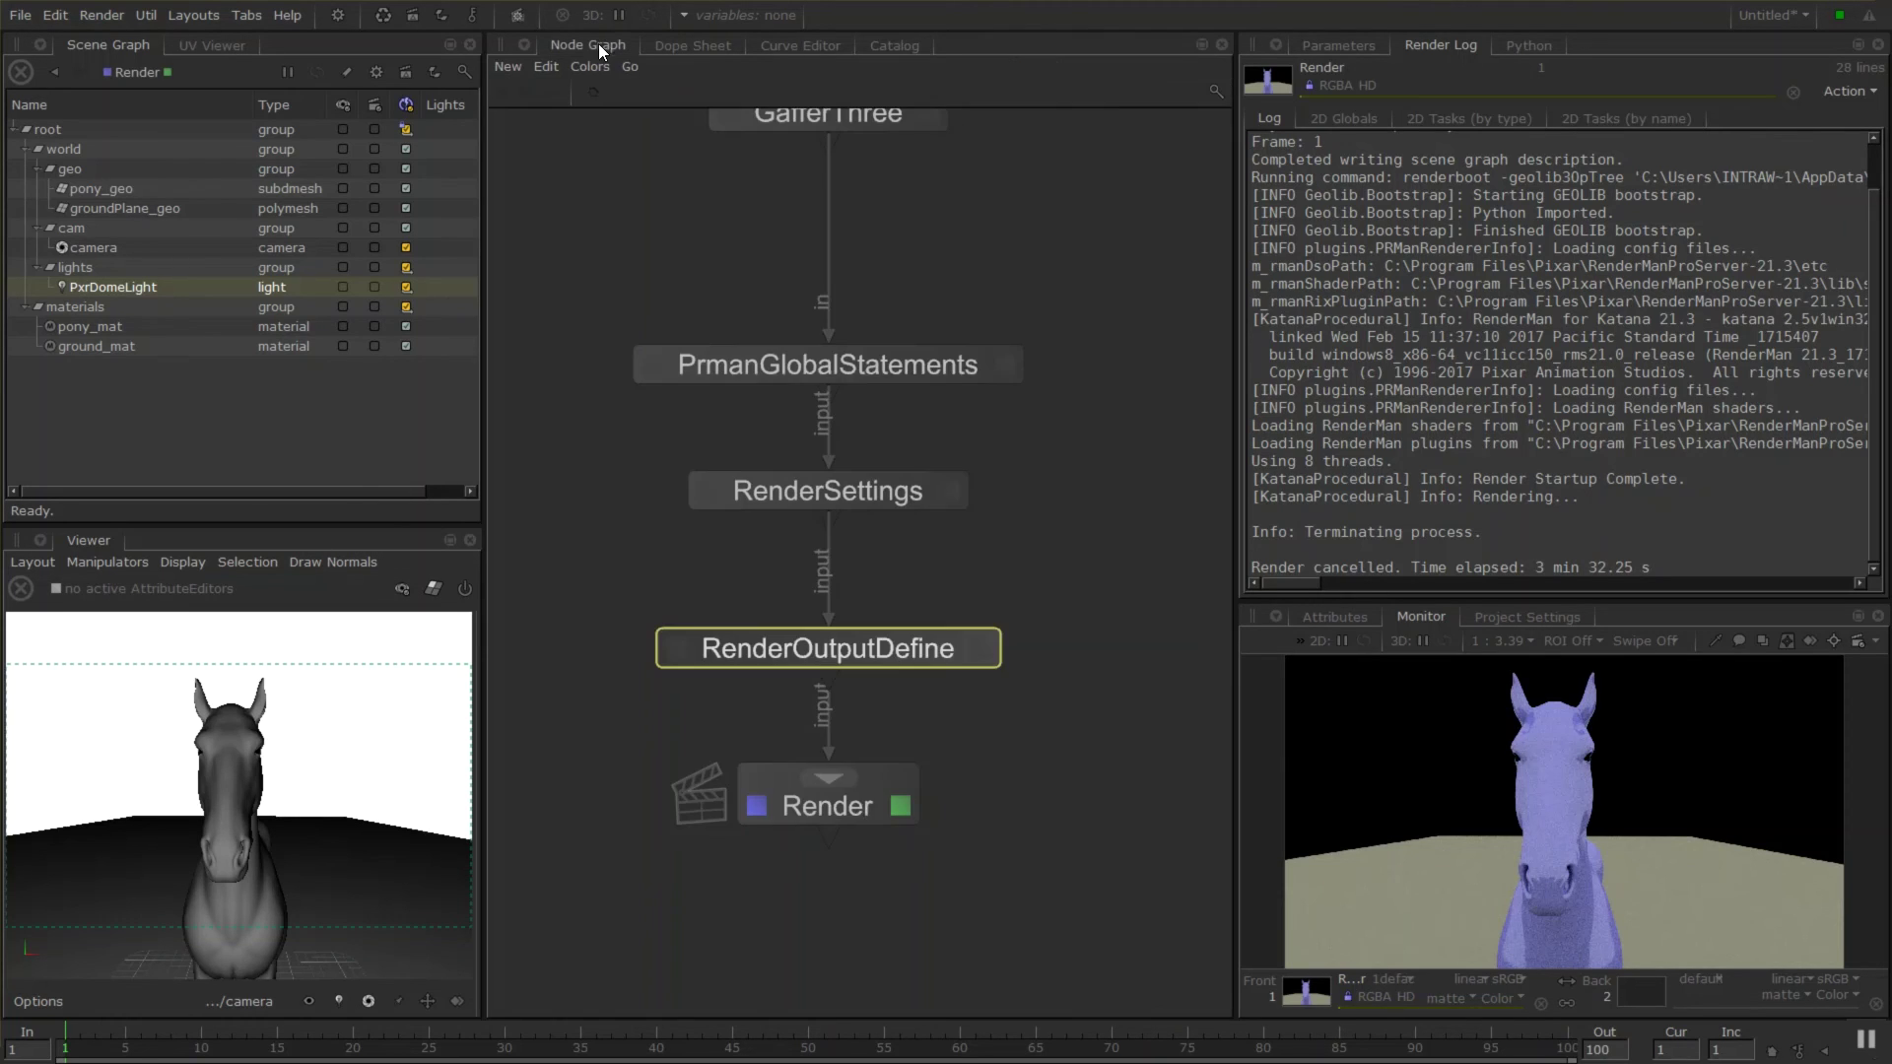
mouse_move(236, 811)
alt+mouse_down()
mouse_move(365, 800)
mouse_move(292, 767)
mouse_move(207, 818)
alt+mouse_up()
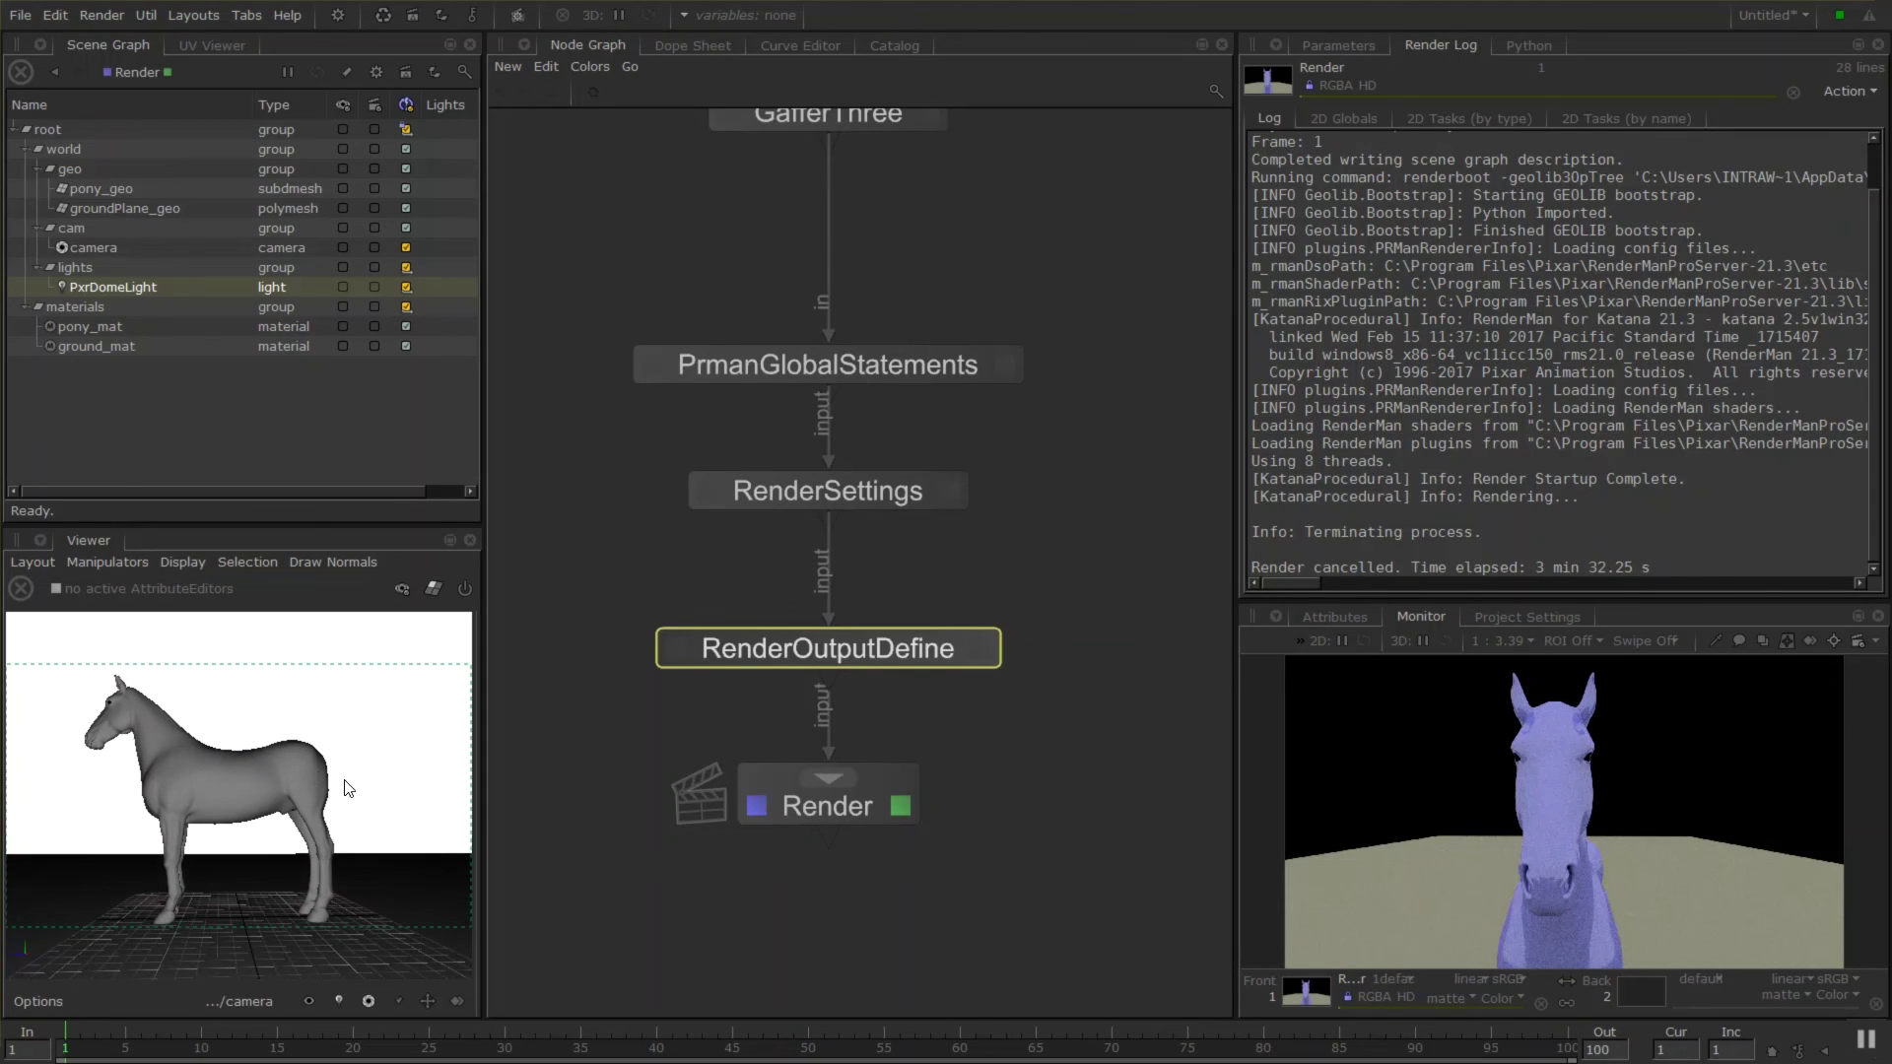
right_click(850, 814)
click(955, 479)
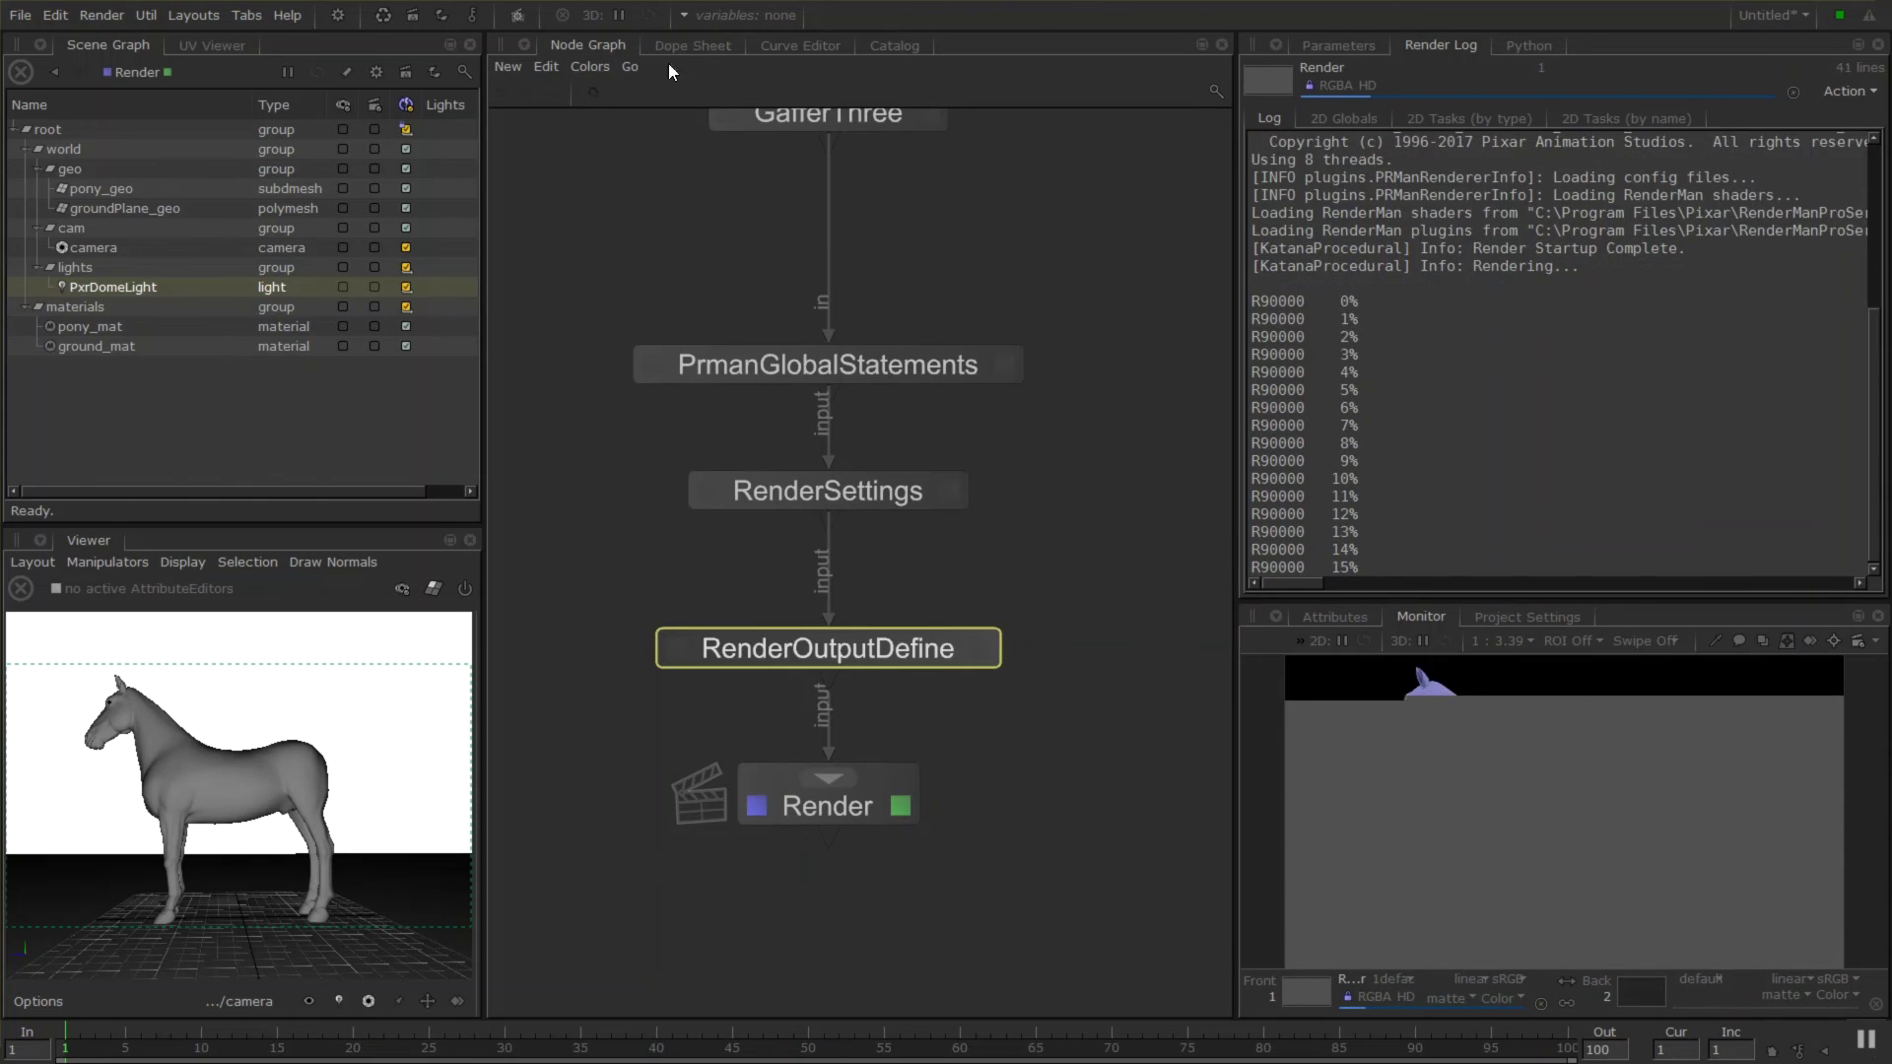
Compare the side-profile render with the head-on render in the Catalog, examining each one's image and render log.
click(894, 45)
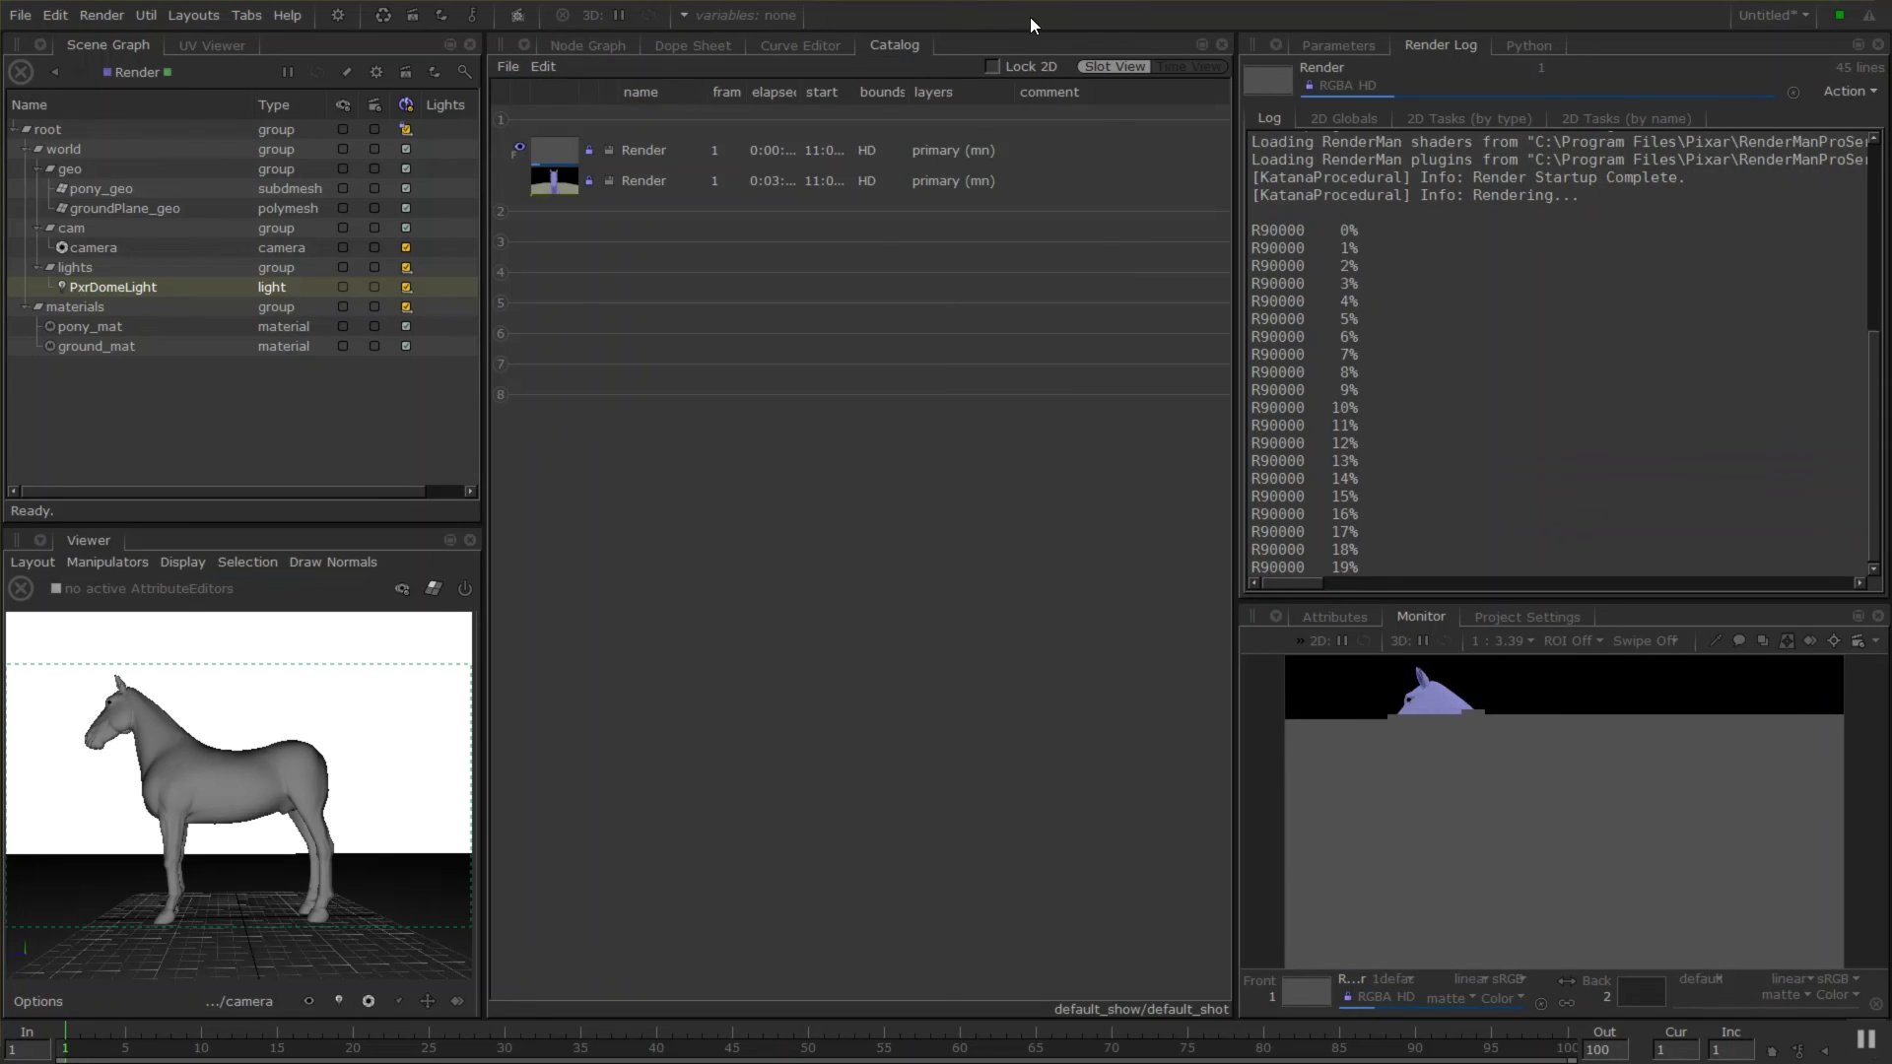
click(564, 187)
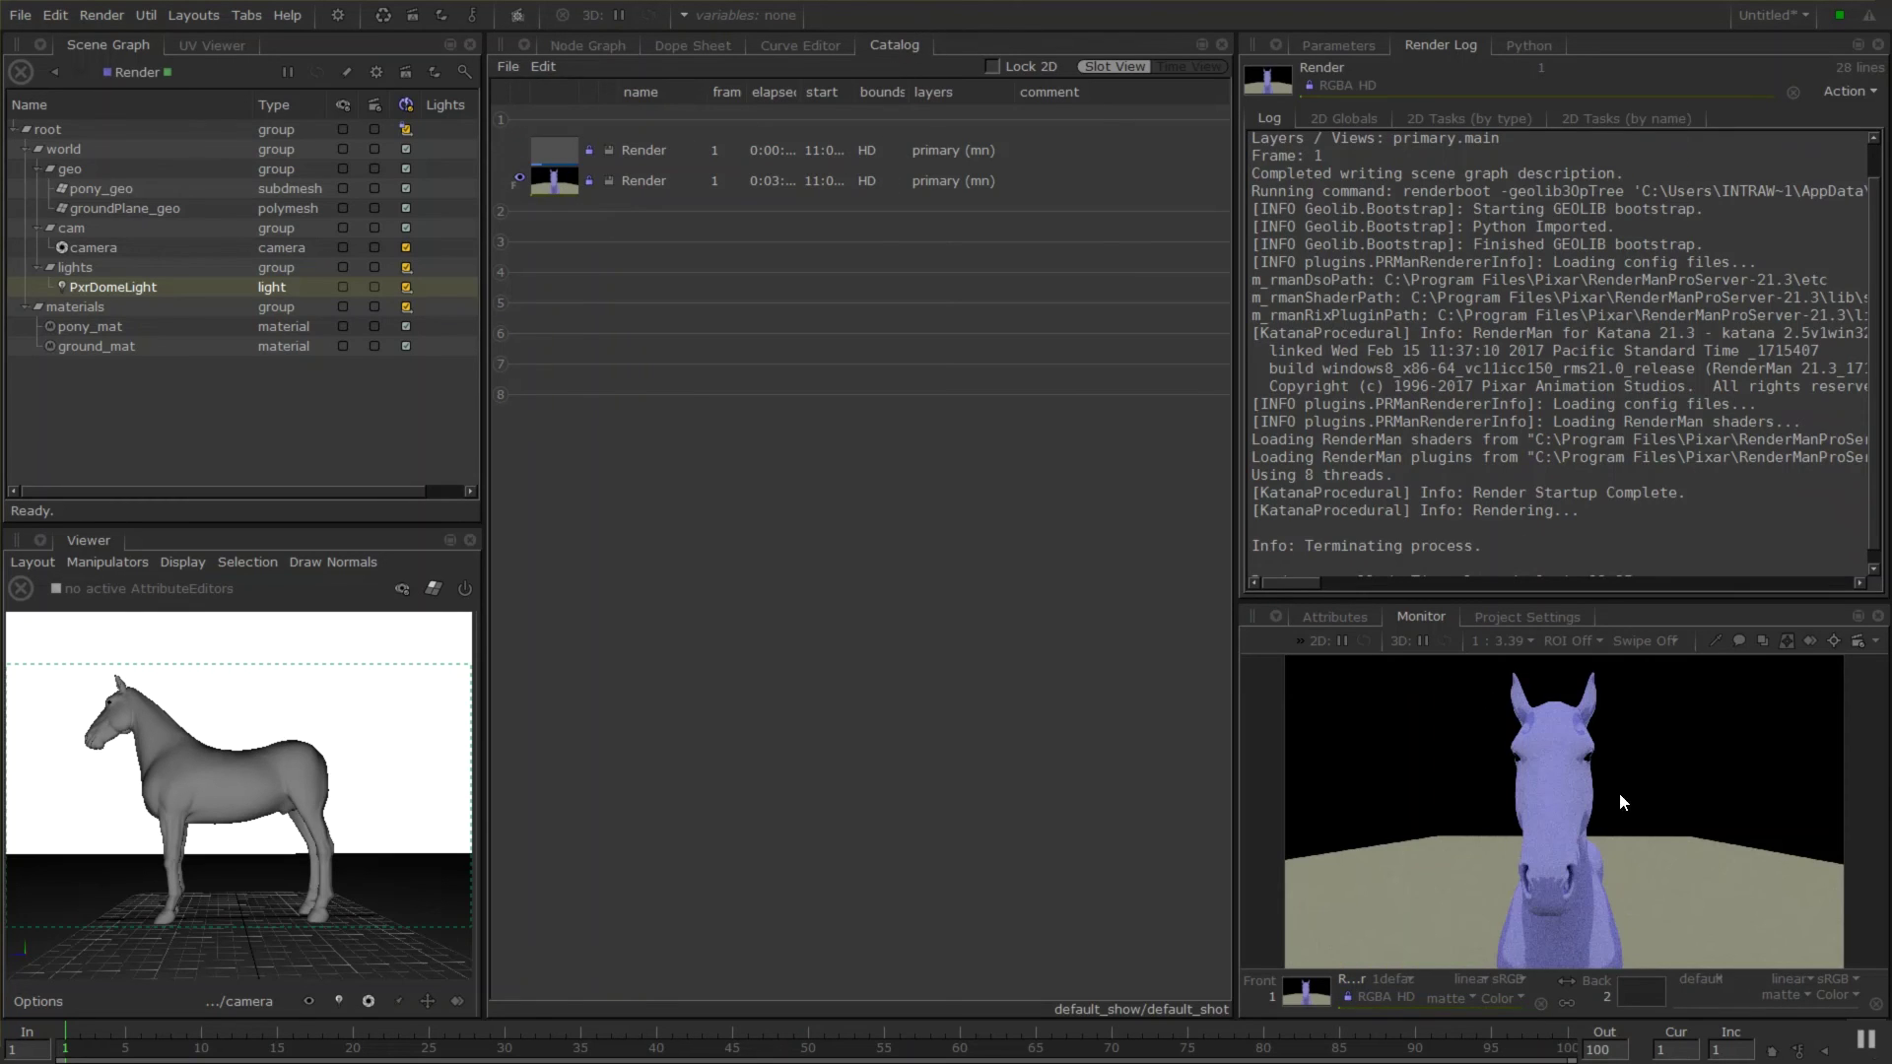
click(556, 150)
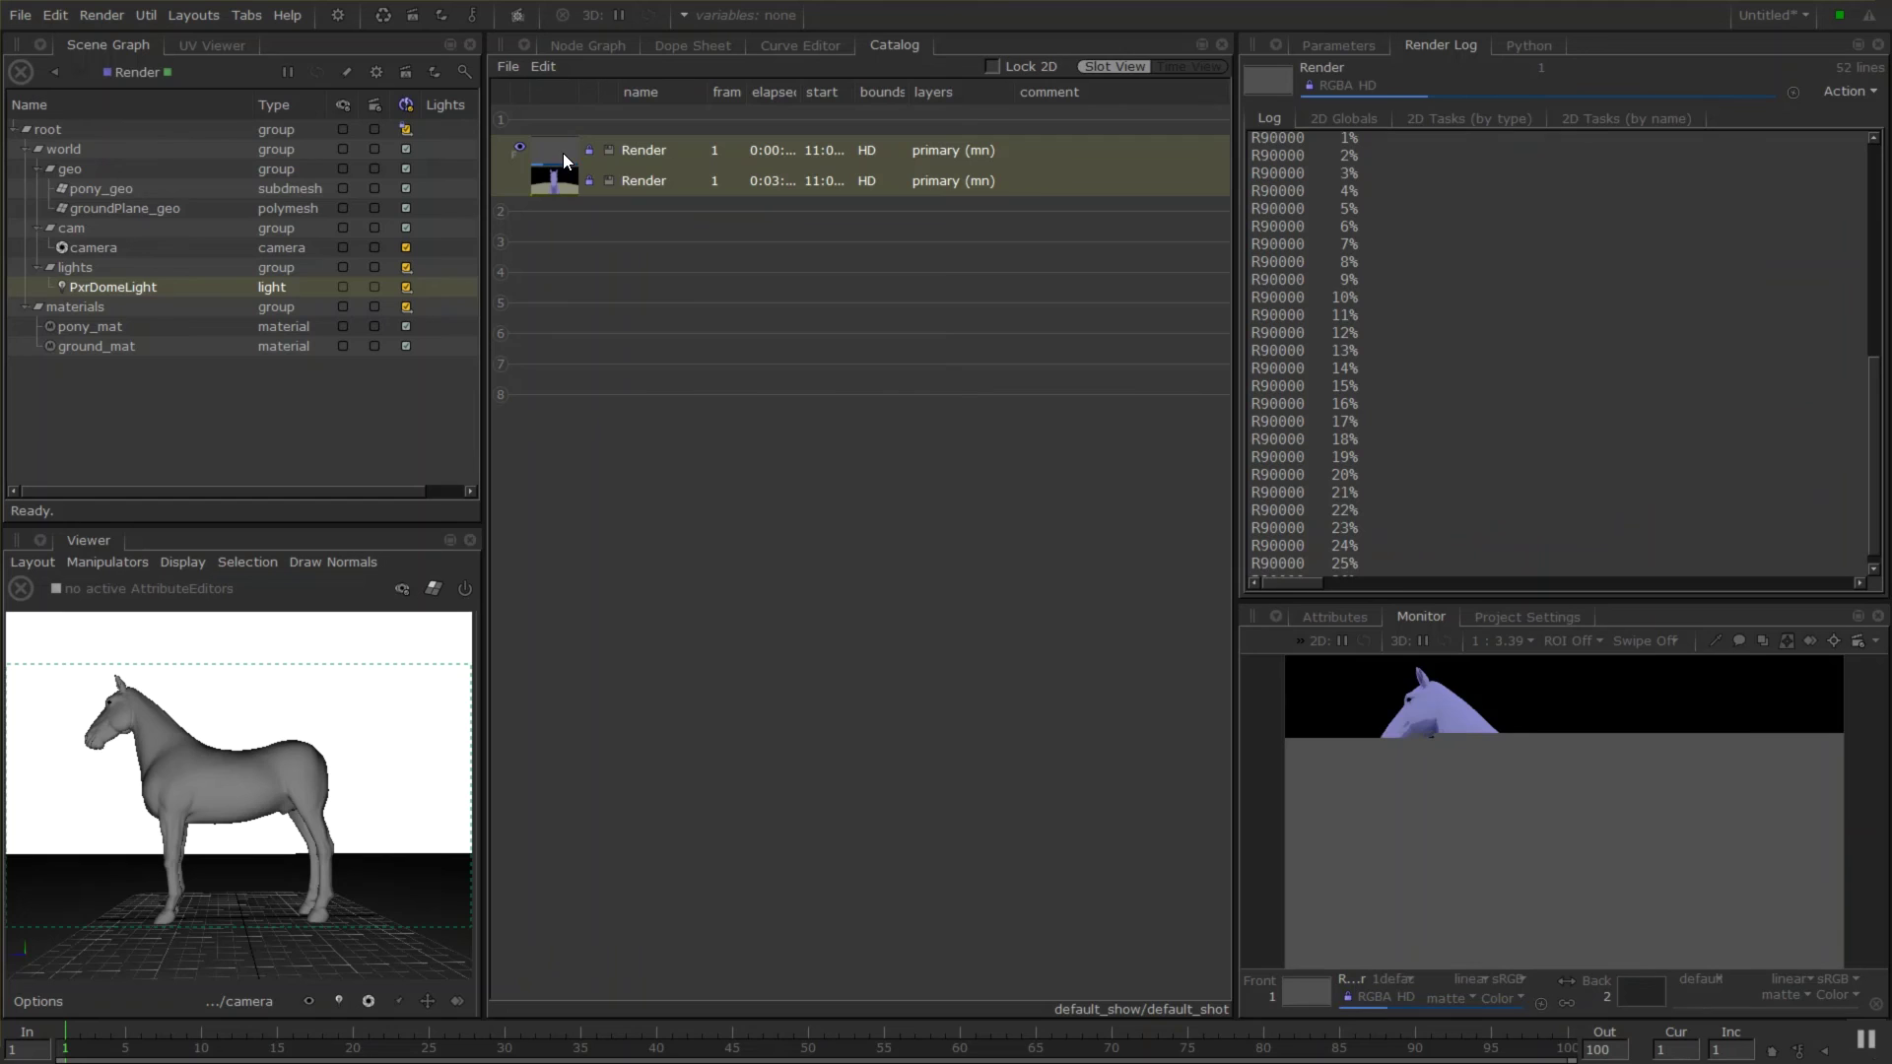
click(568, 191)
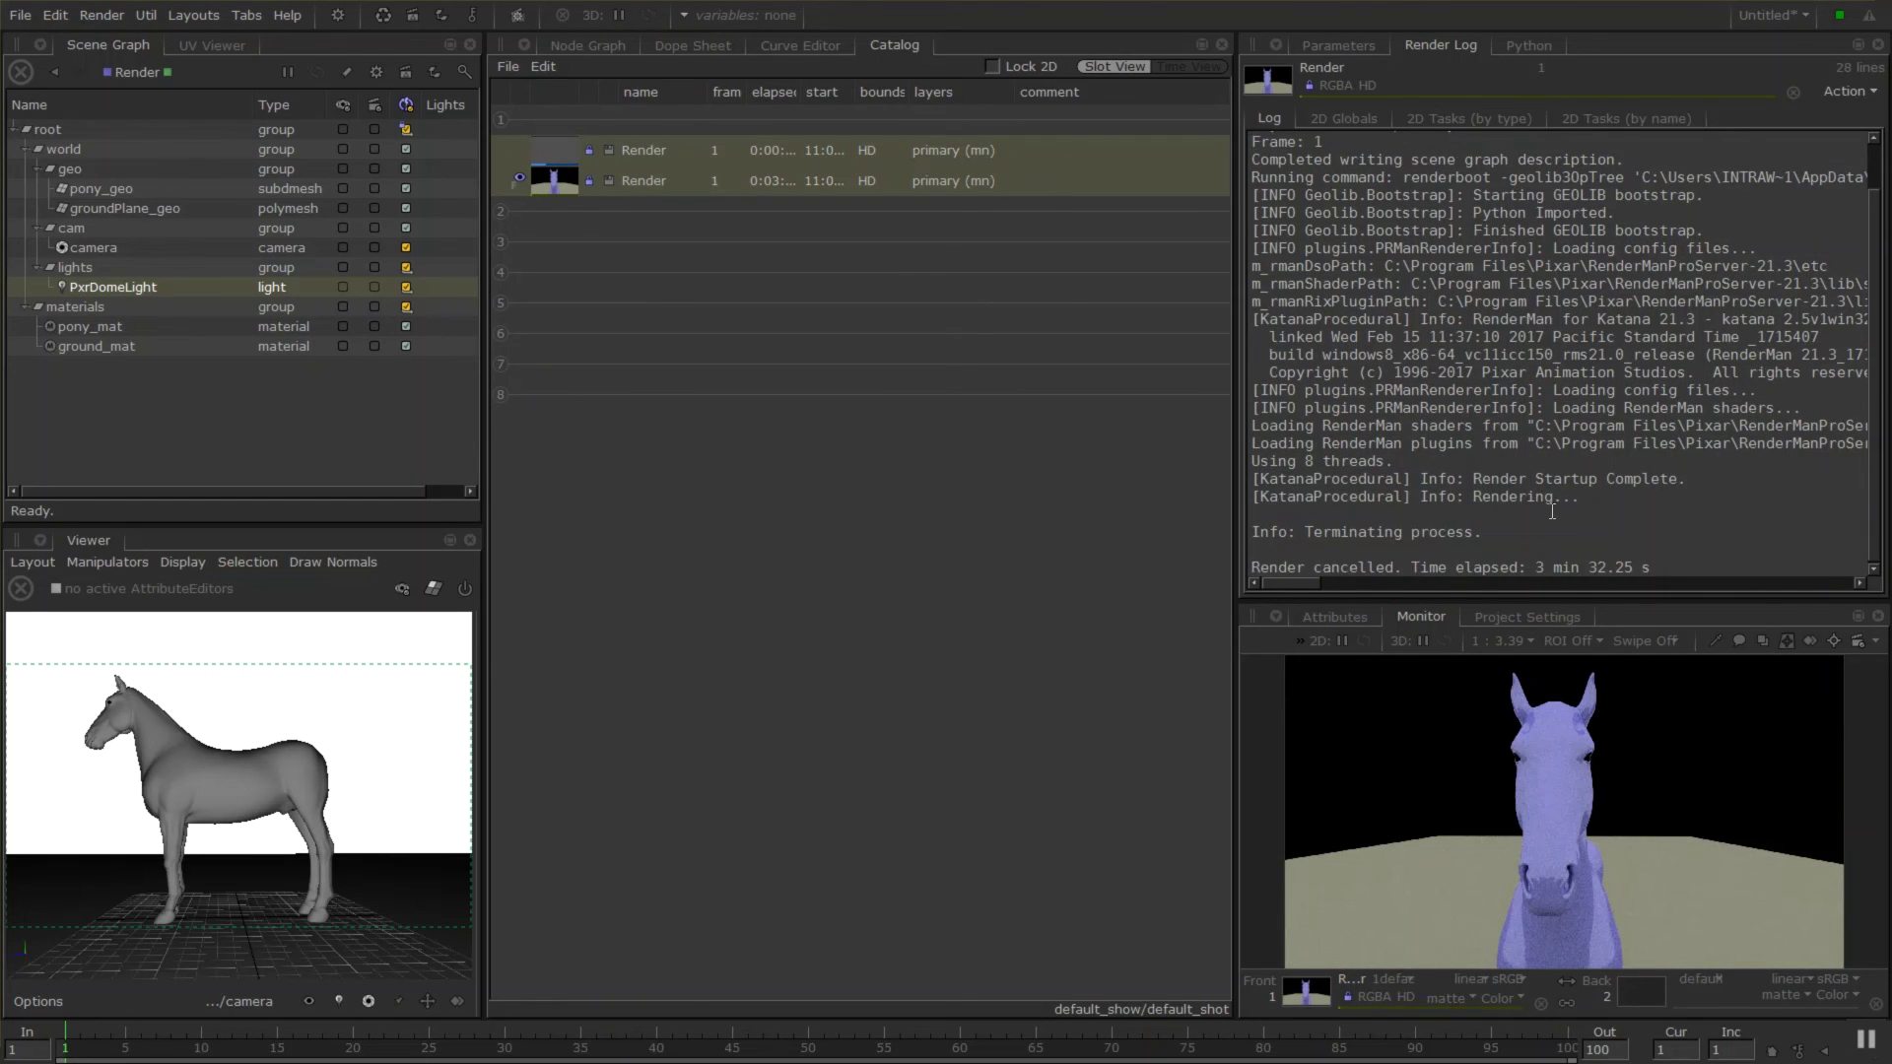
drag(1385, 319, 1724, 486)
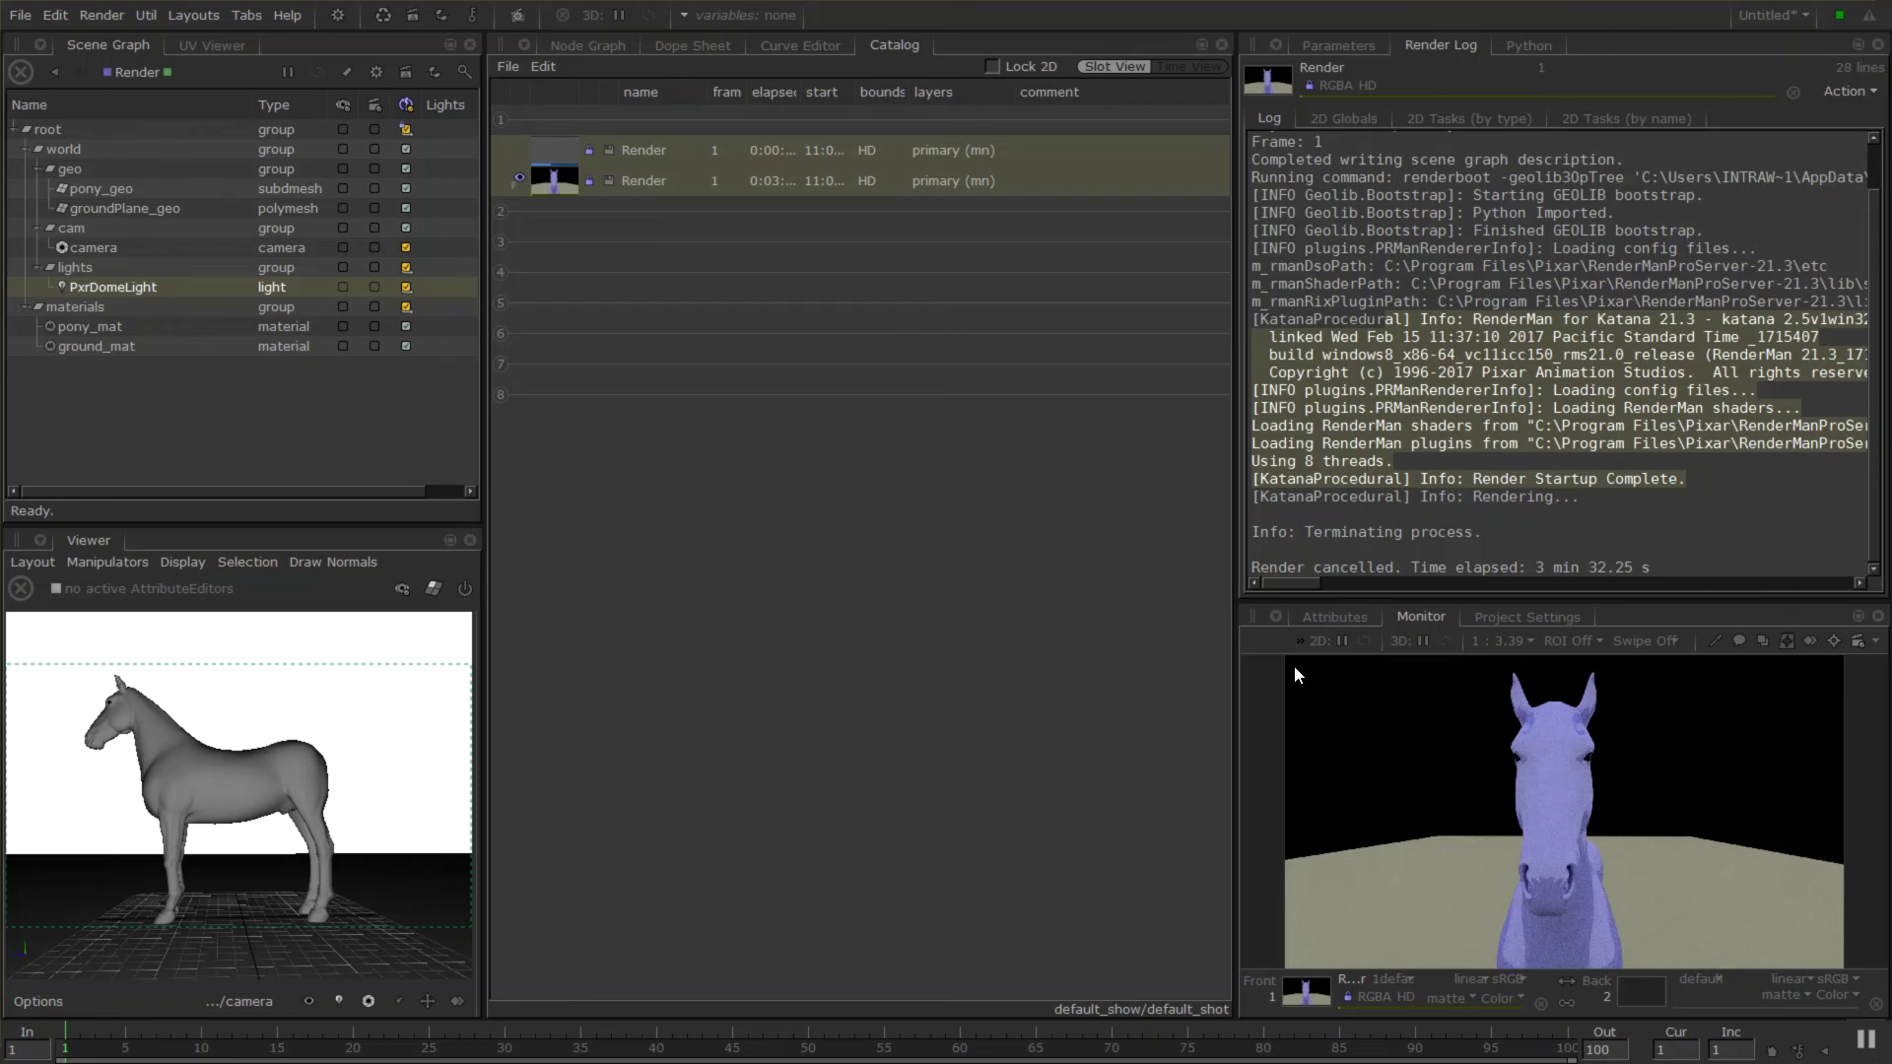
click(553, 156)
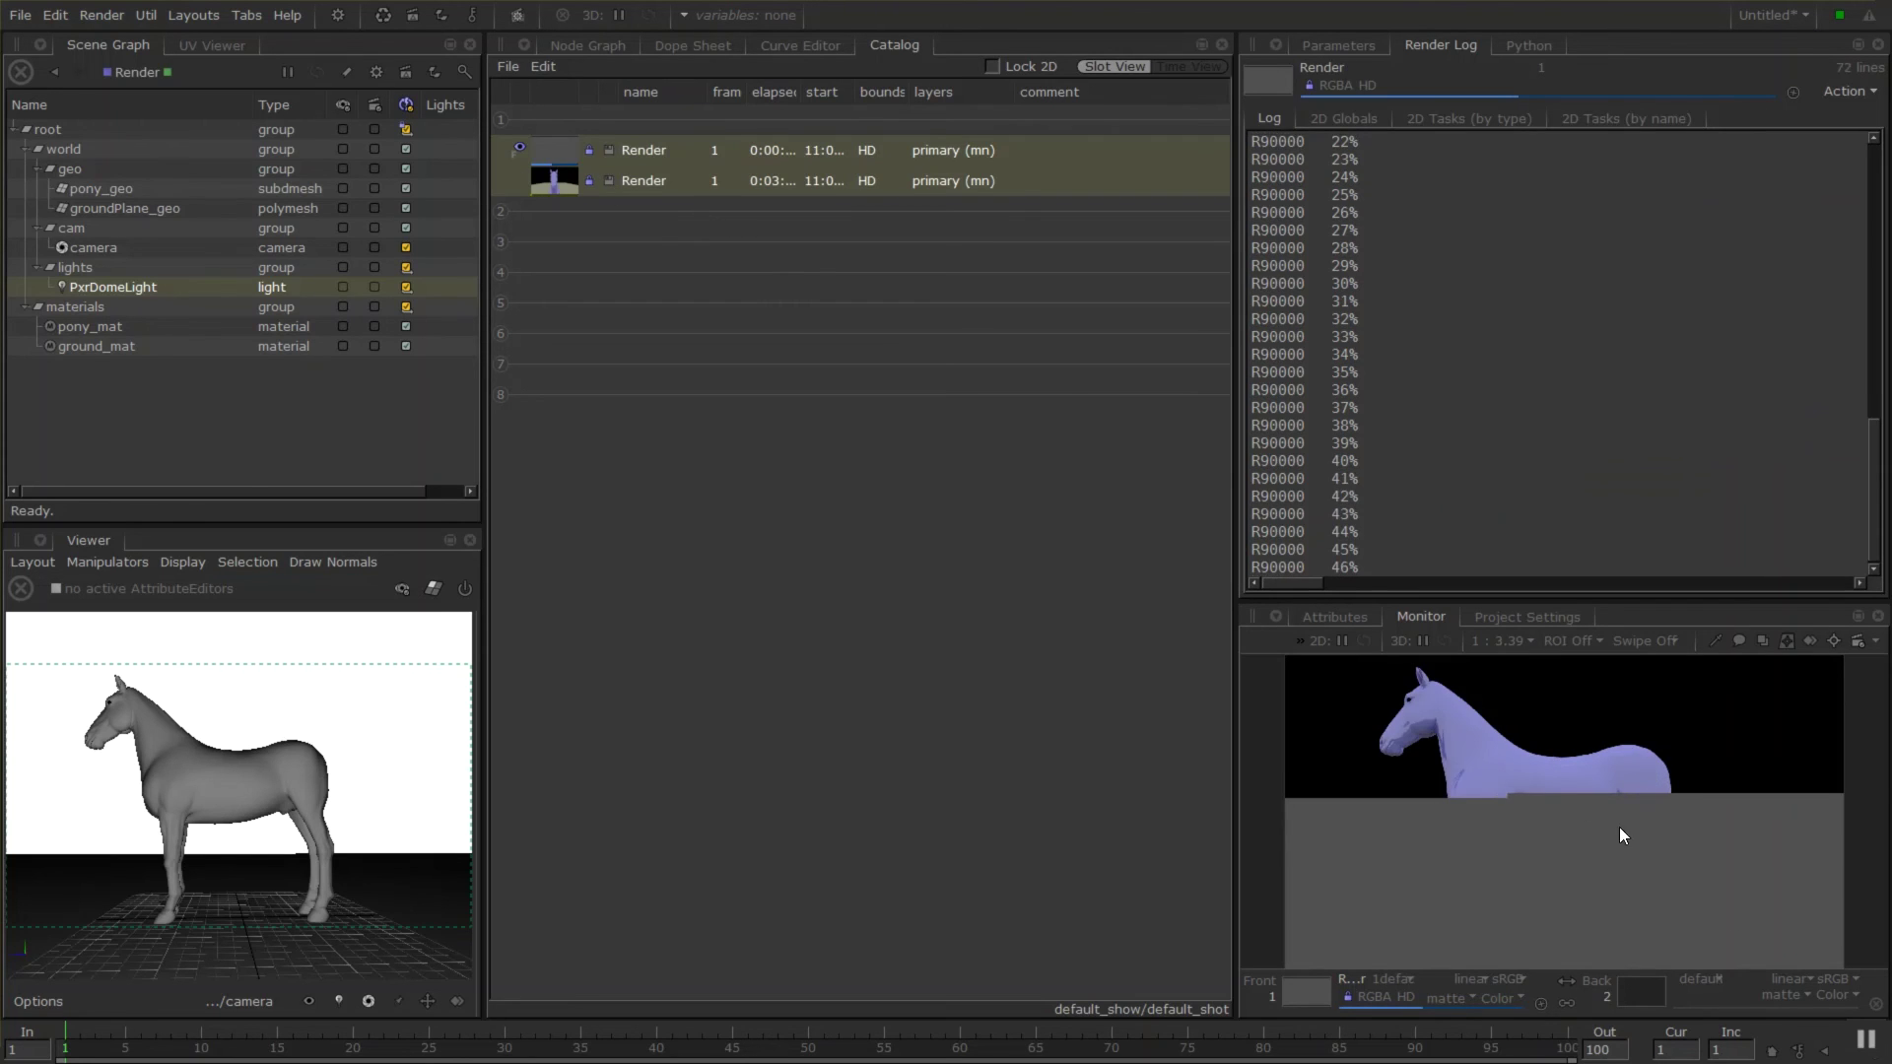
click(554, 181)
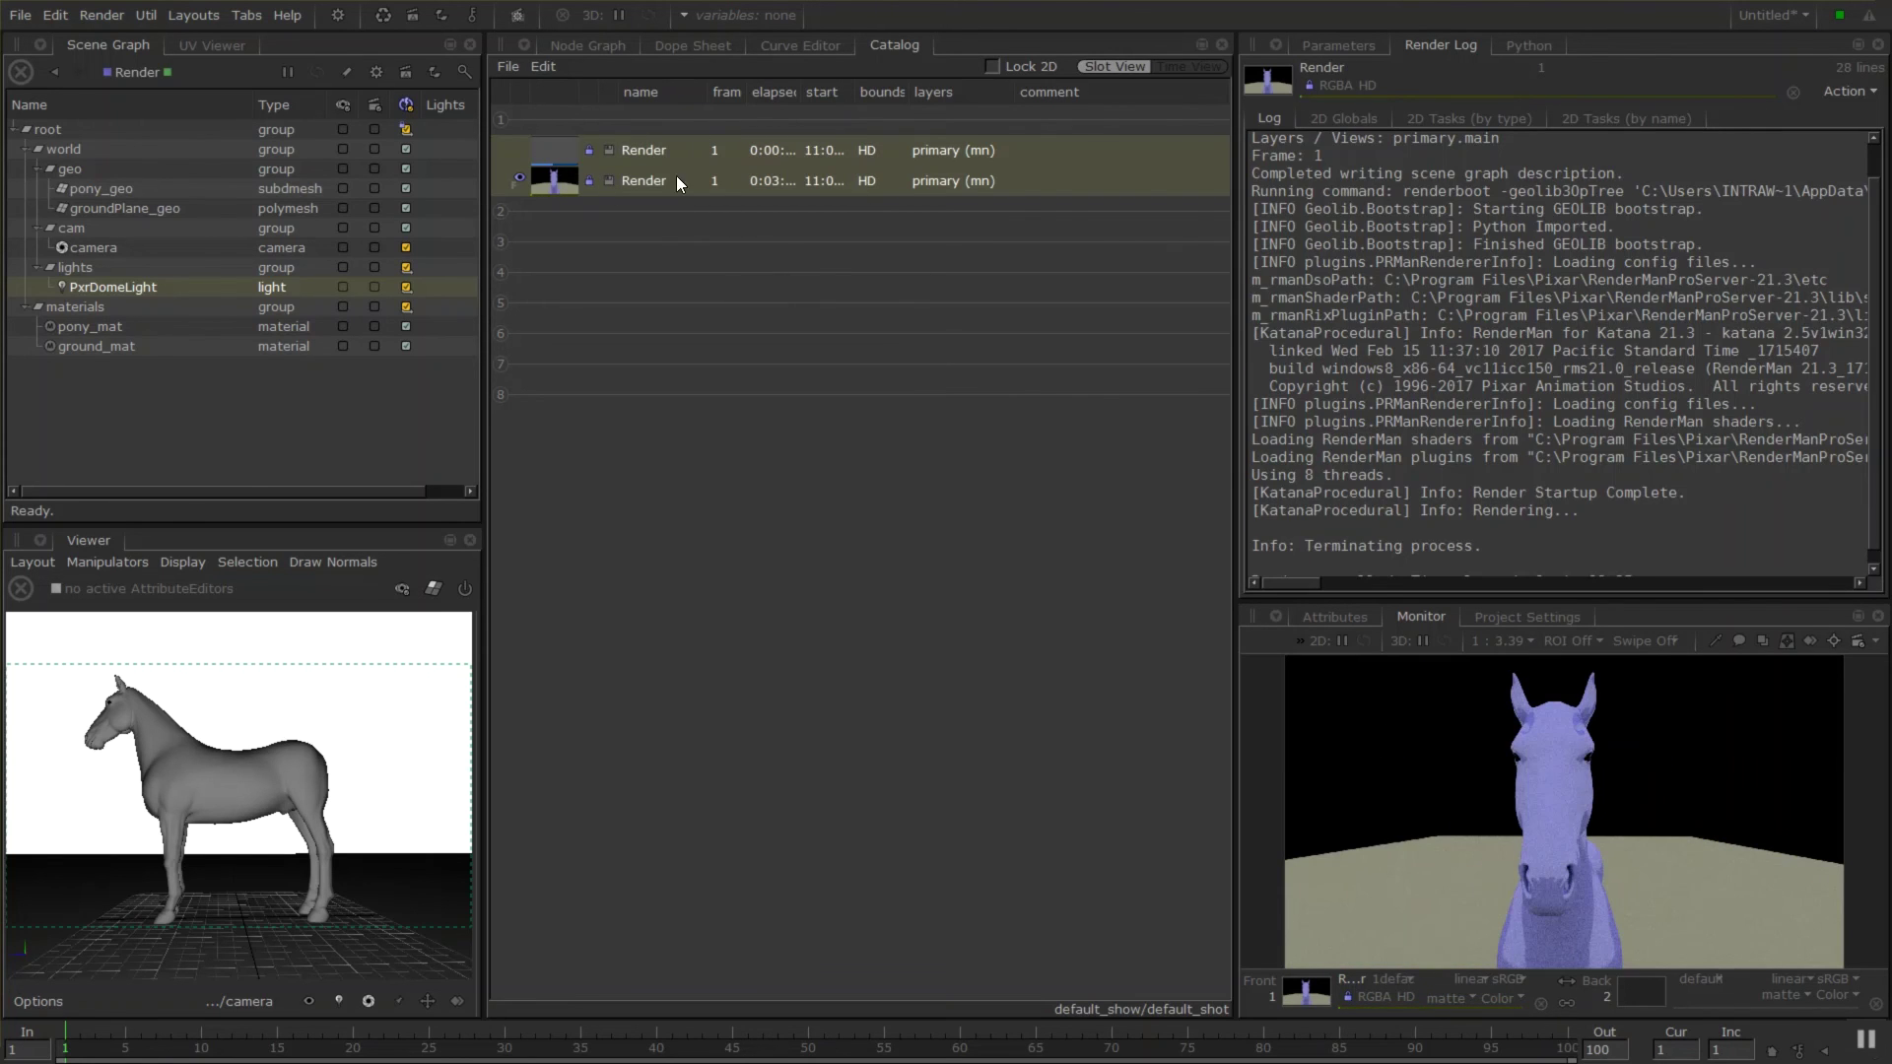
click(572, 149)
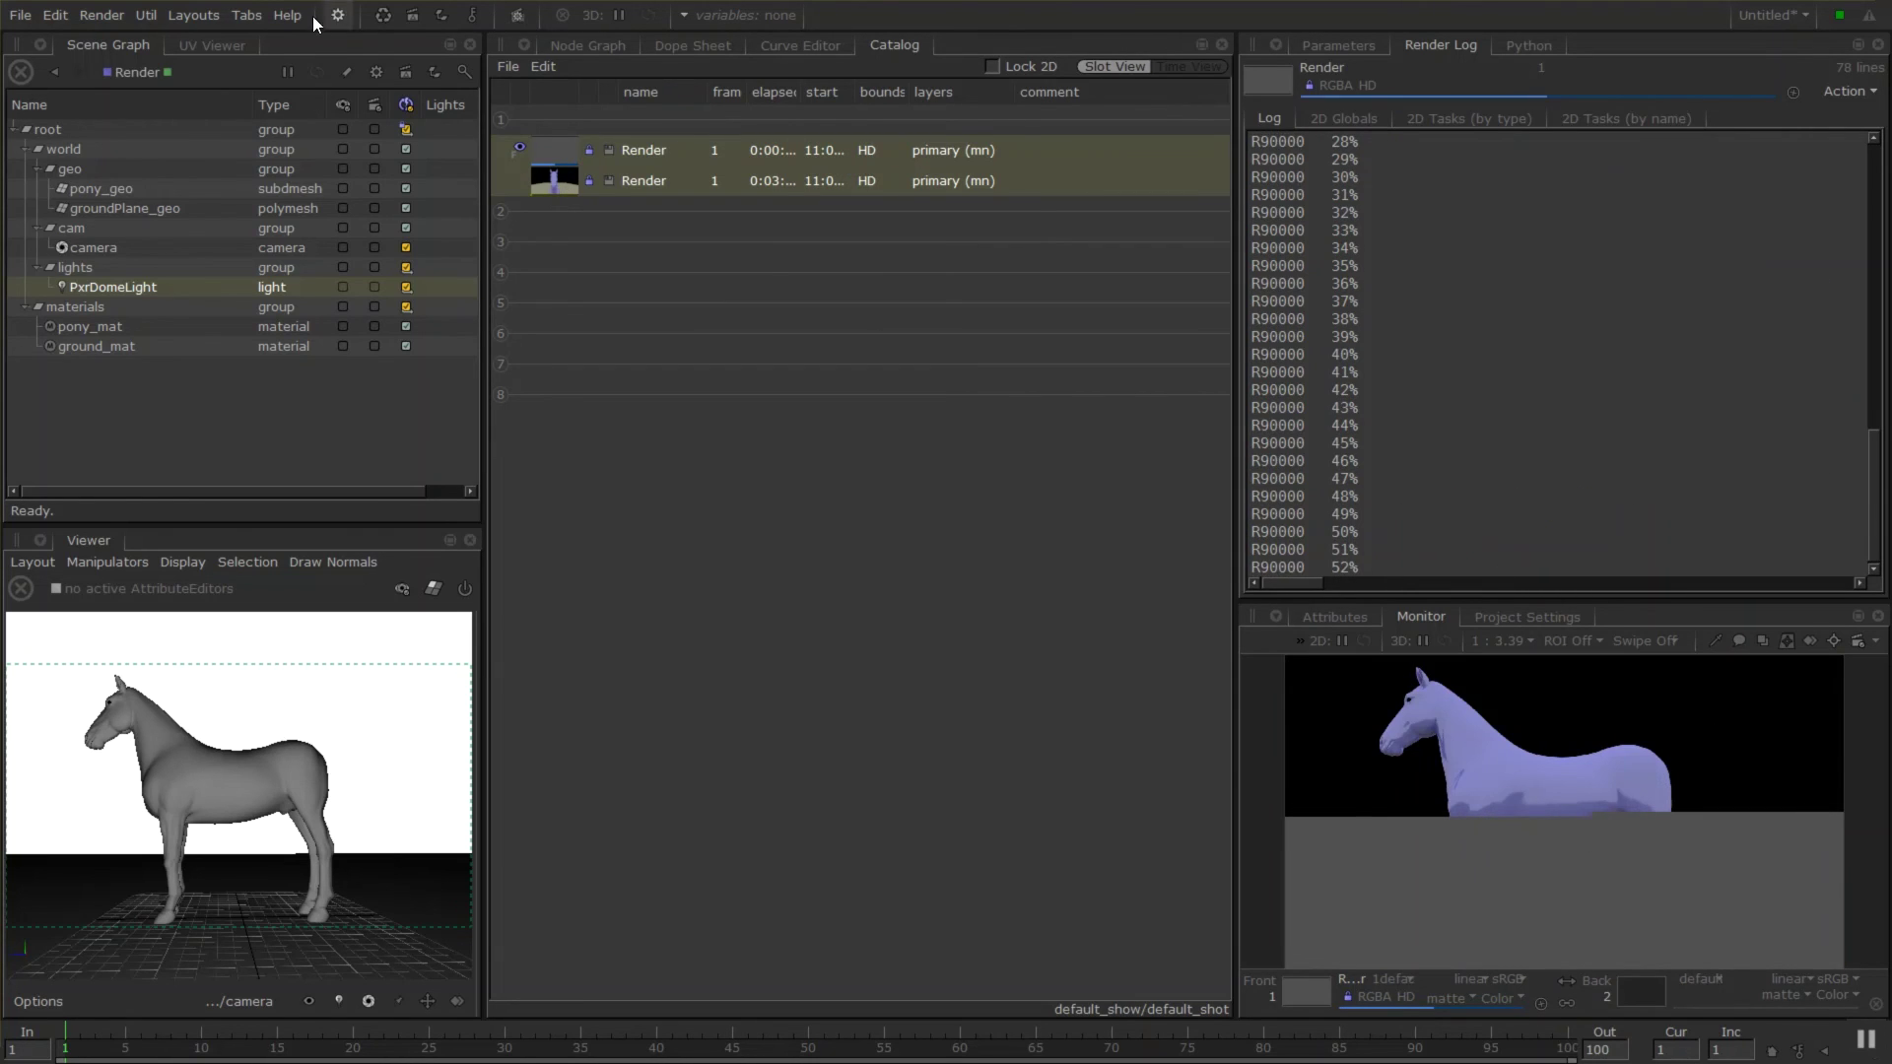
click(550, 181)
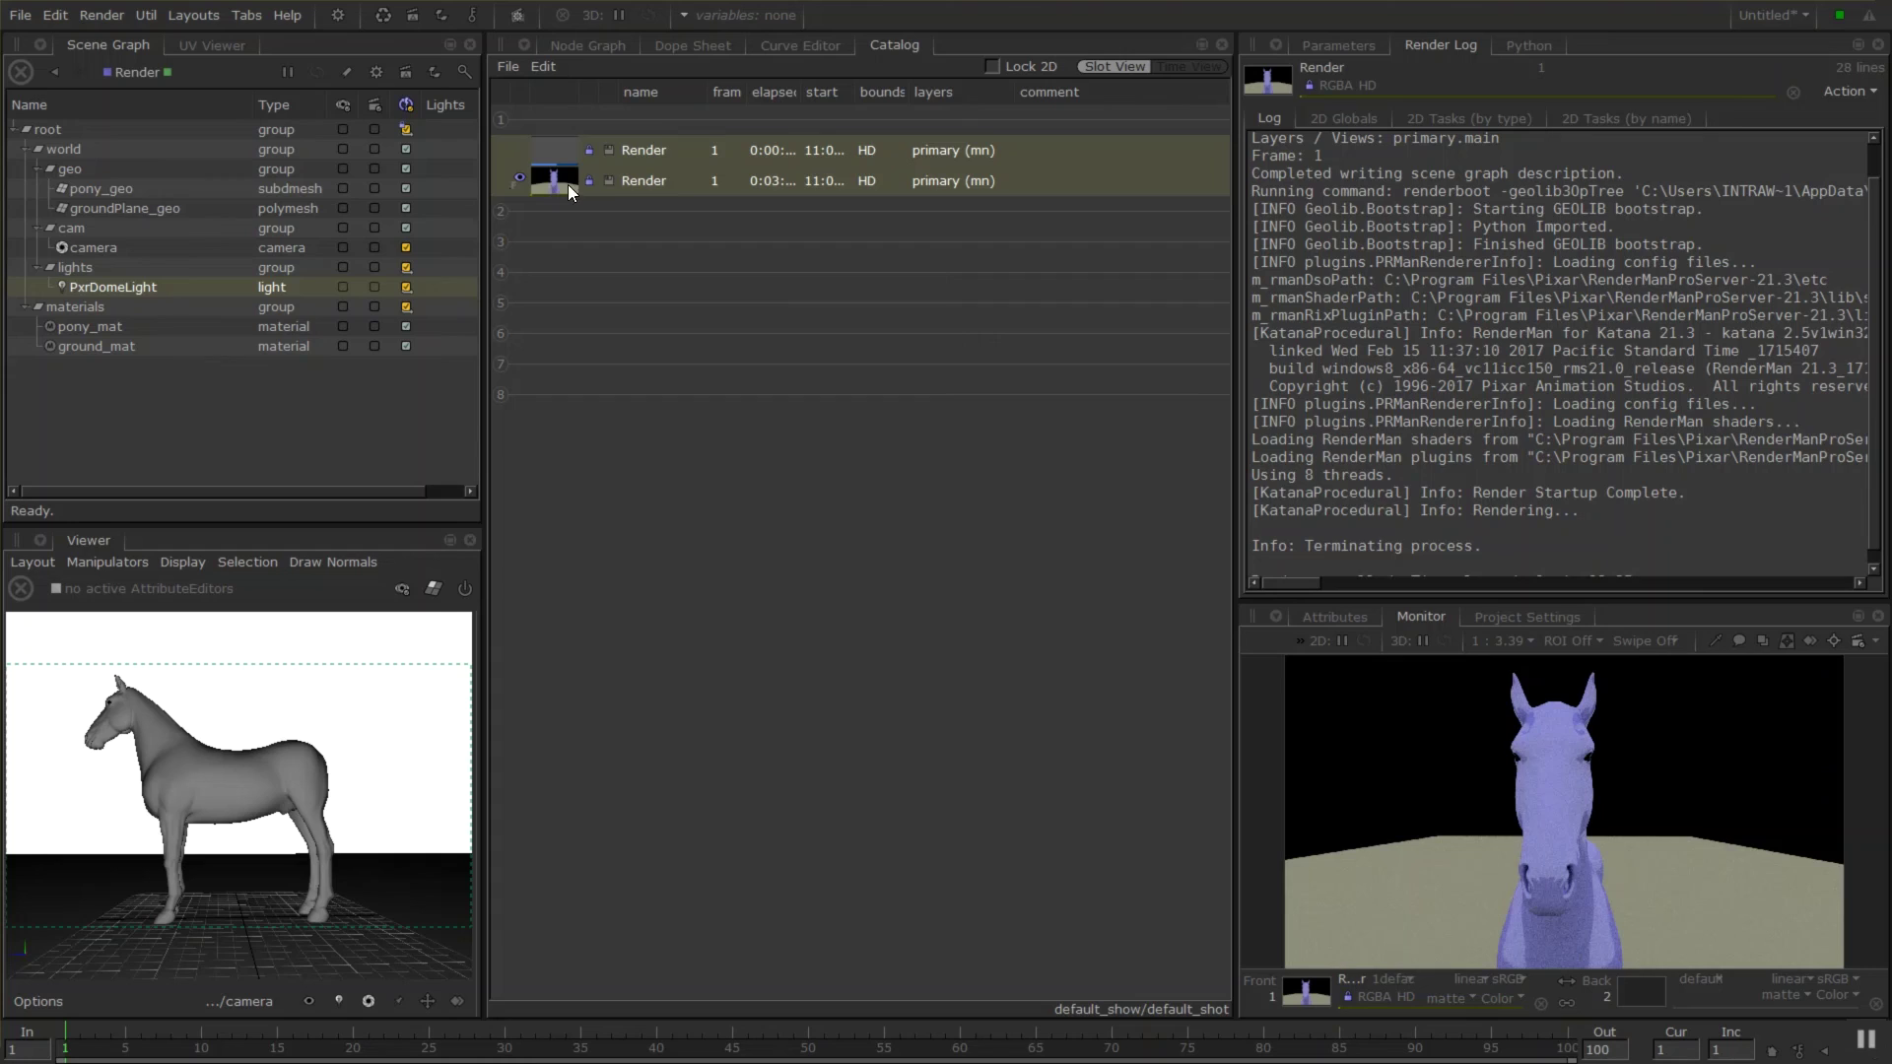
Open the catalog export for only the selected head-on pony render, and cancel it.
click(592, 184)
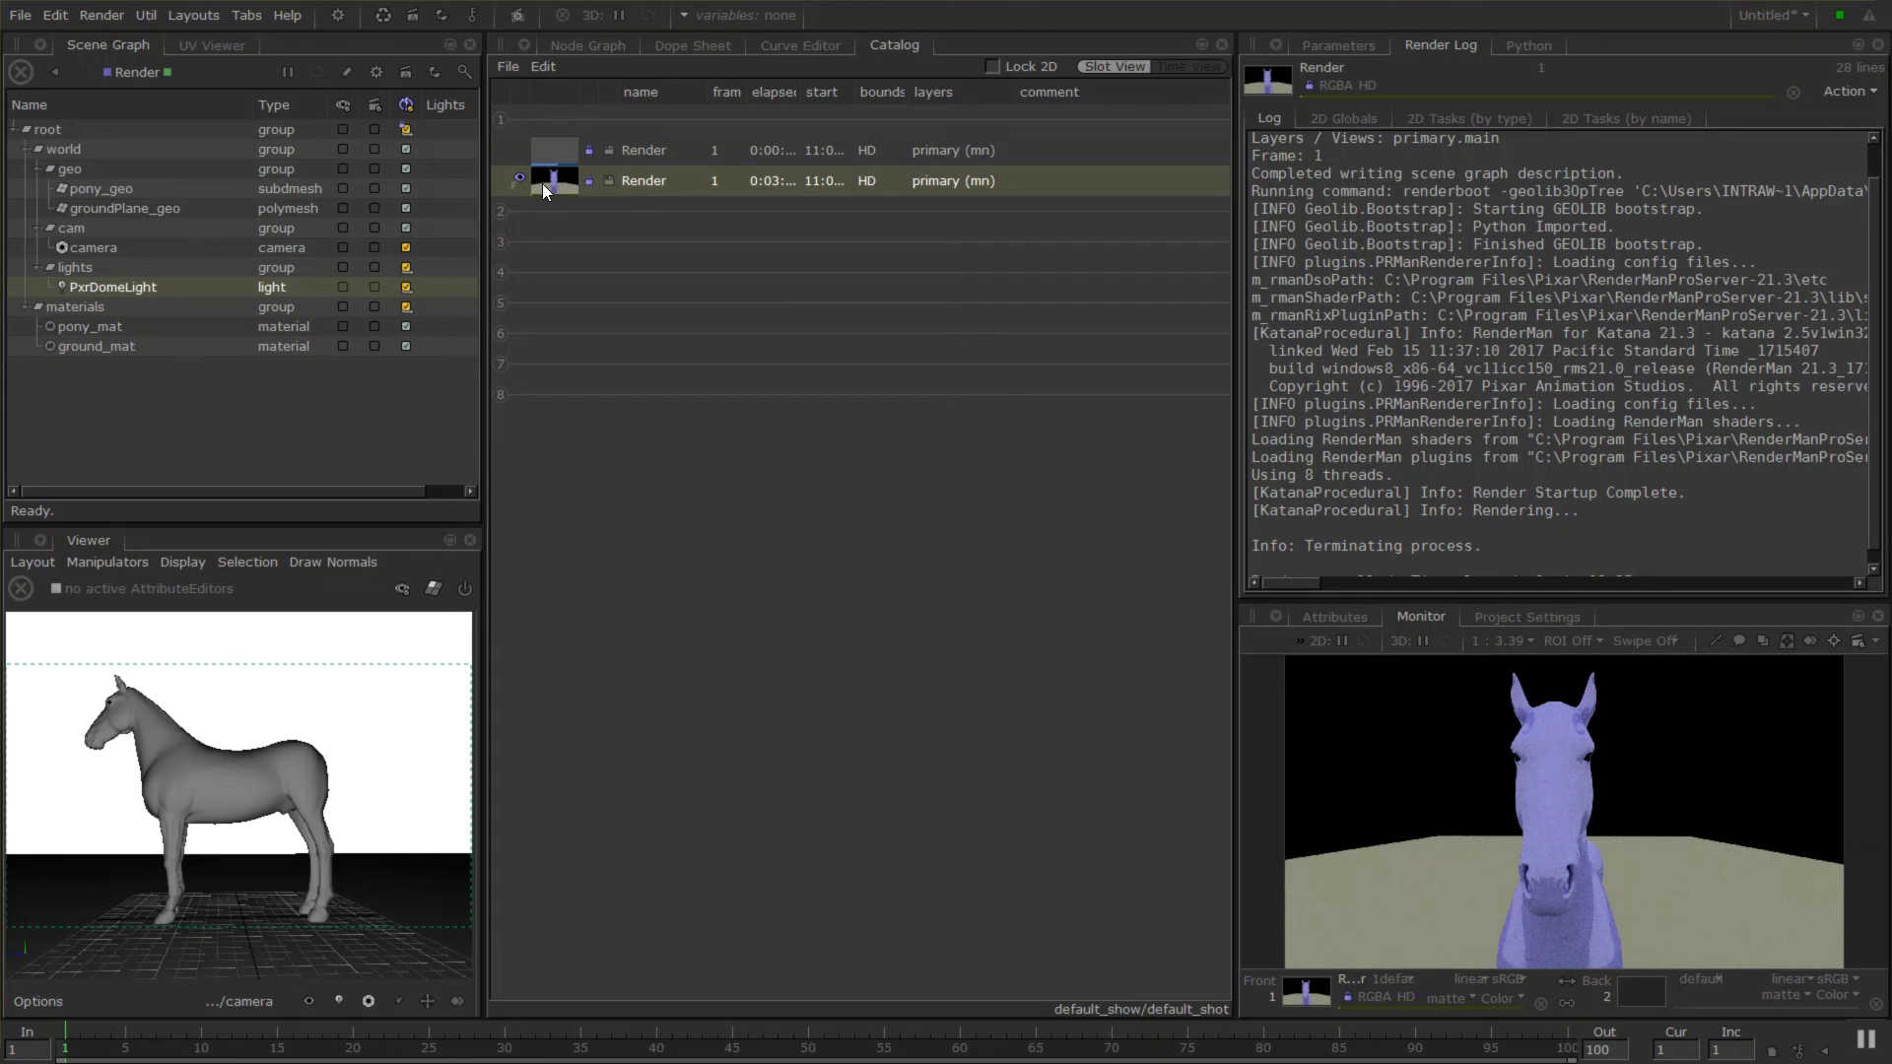
click(517, 68)
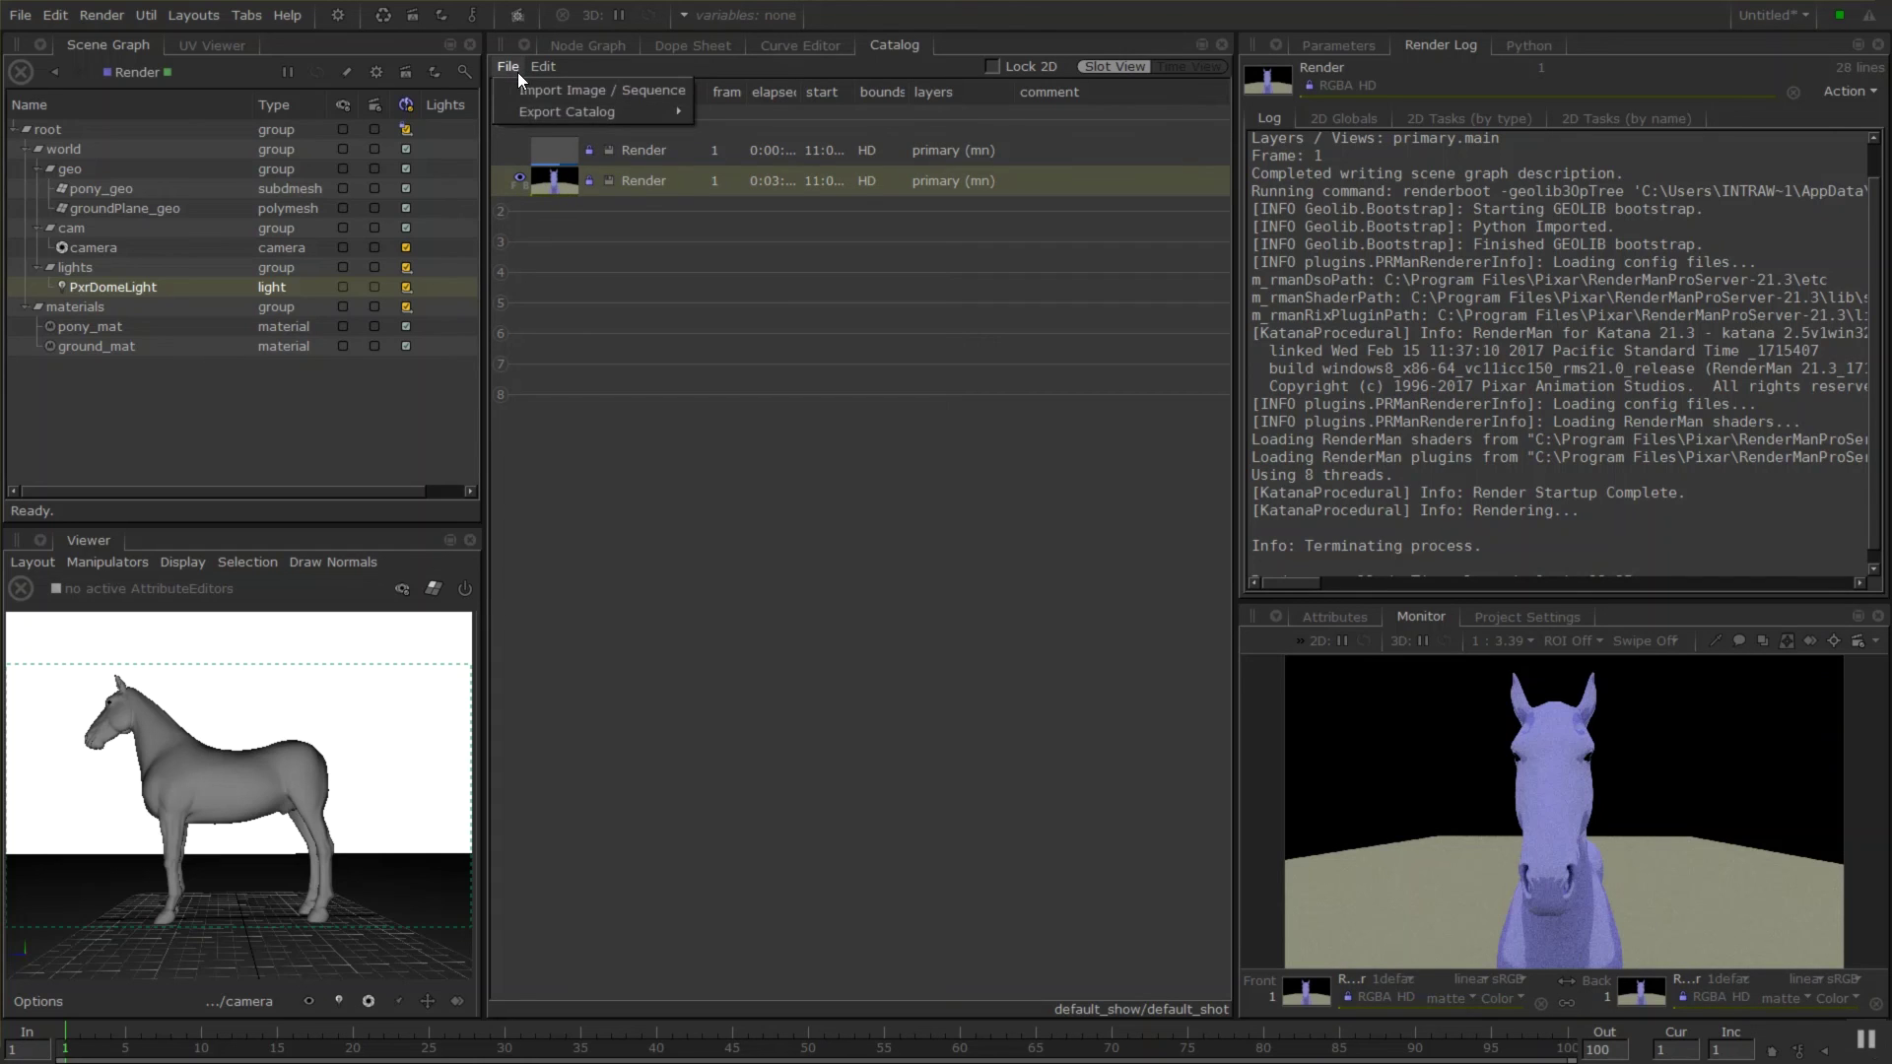
mouse_move(588, 112)
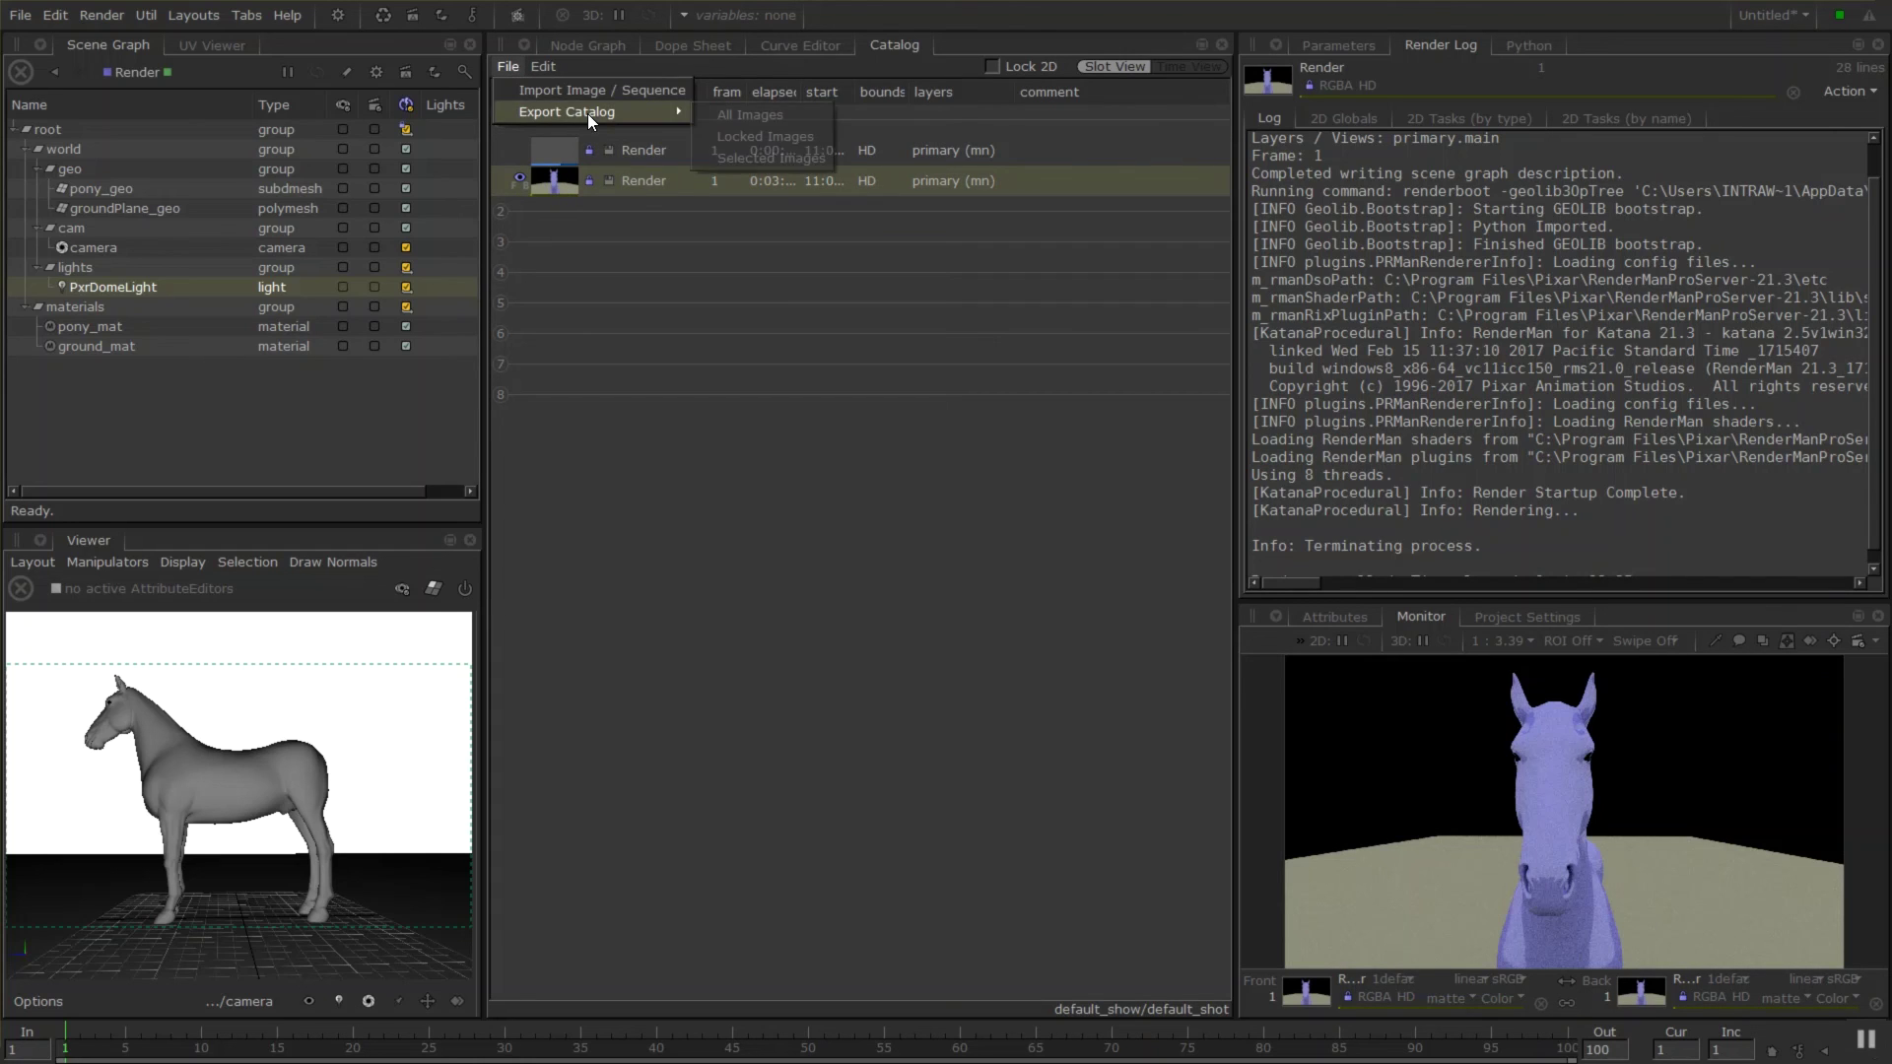
click(784, 159)
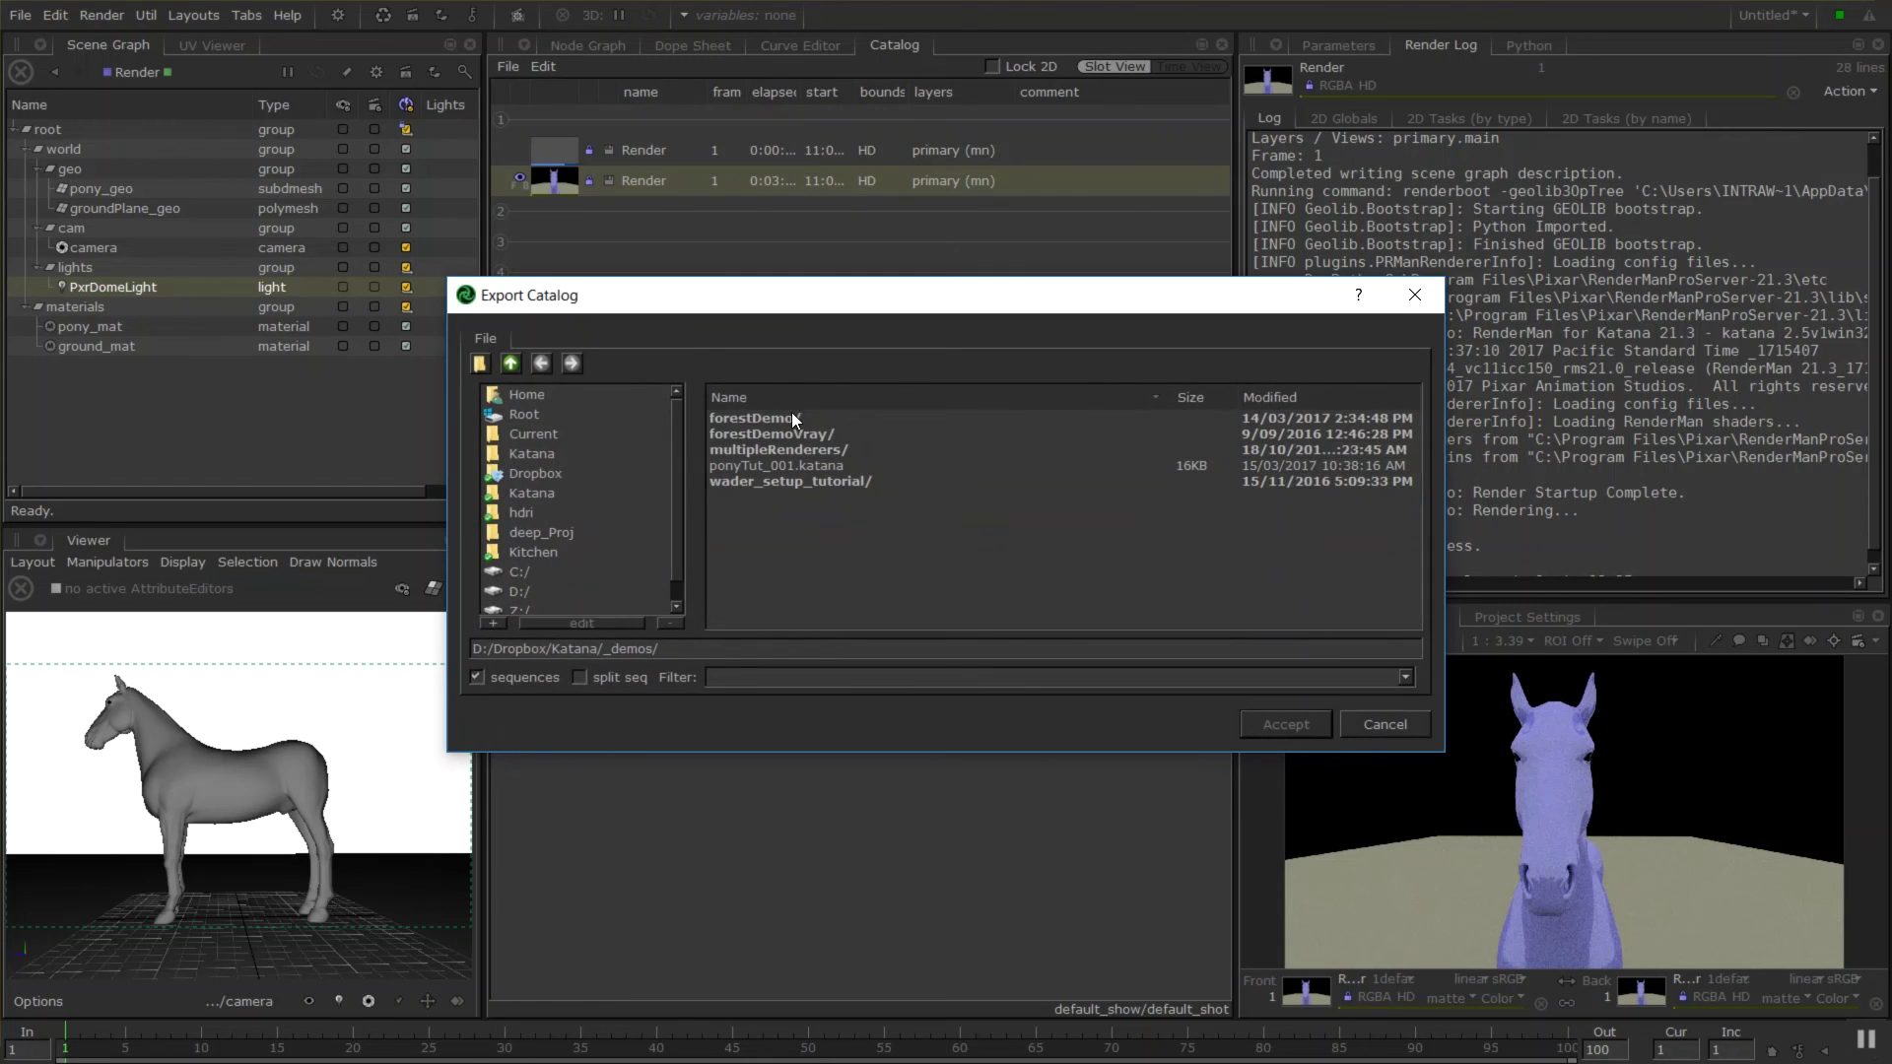
click(1391, 725)
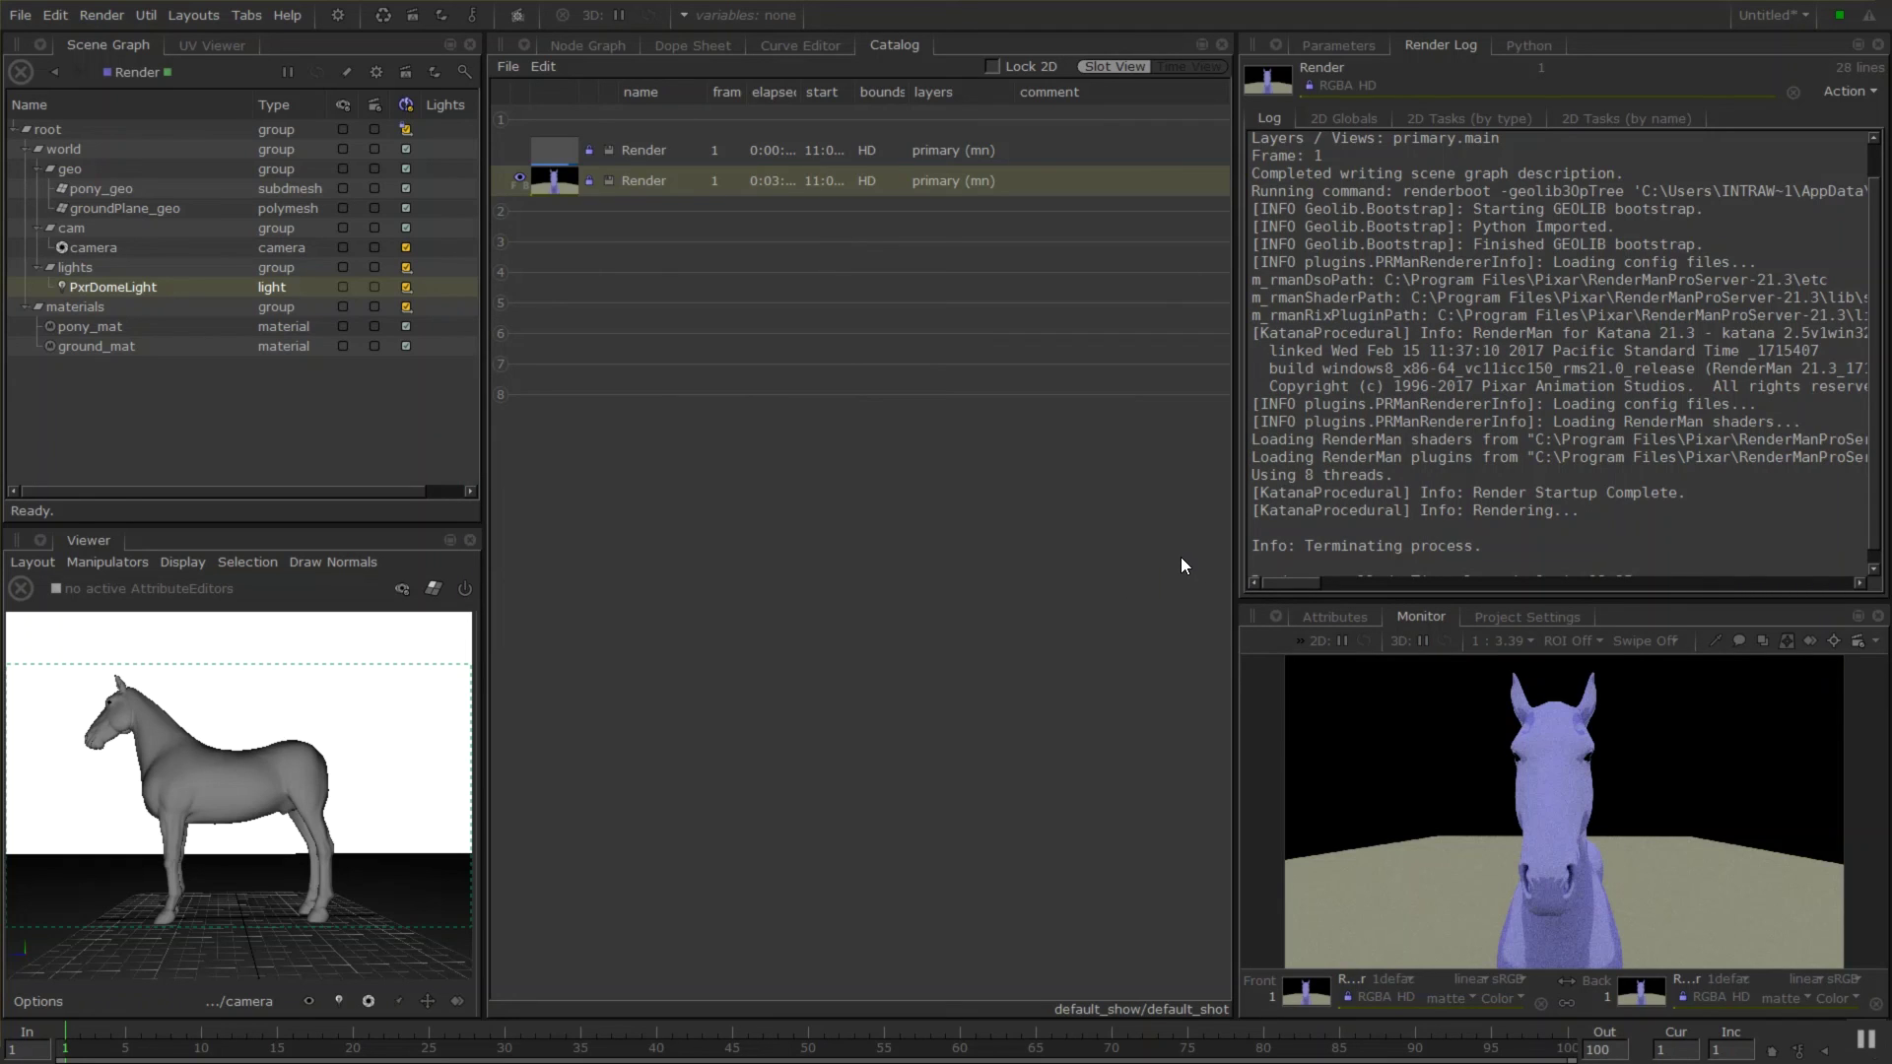
click(1213, 637)
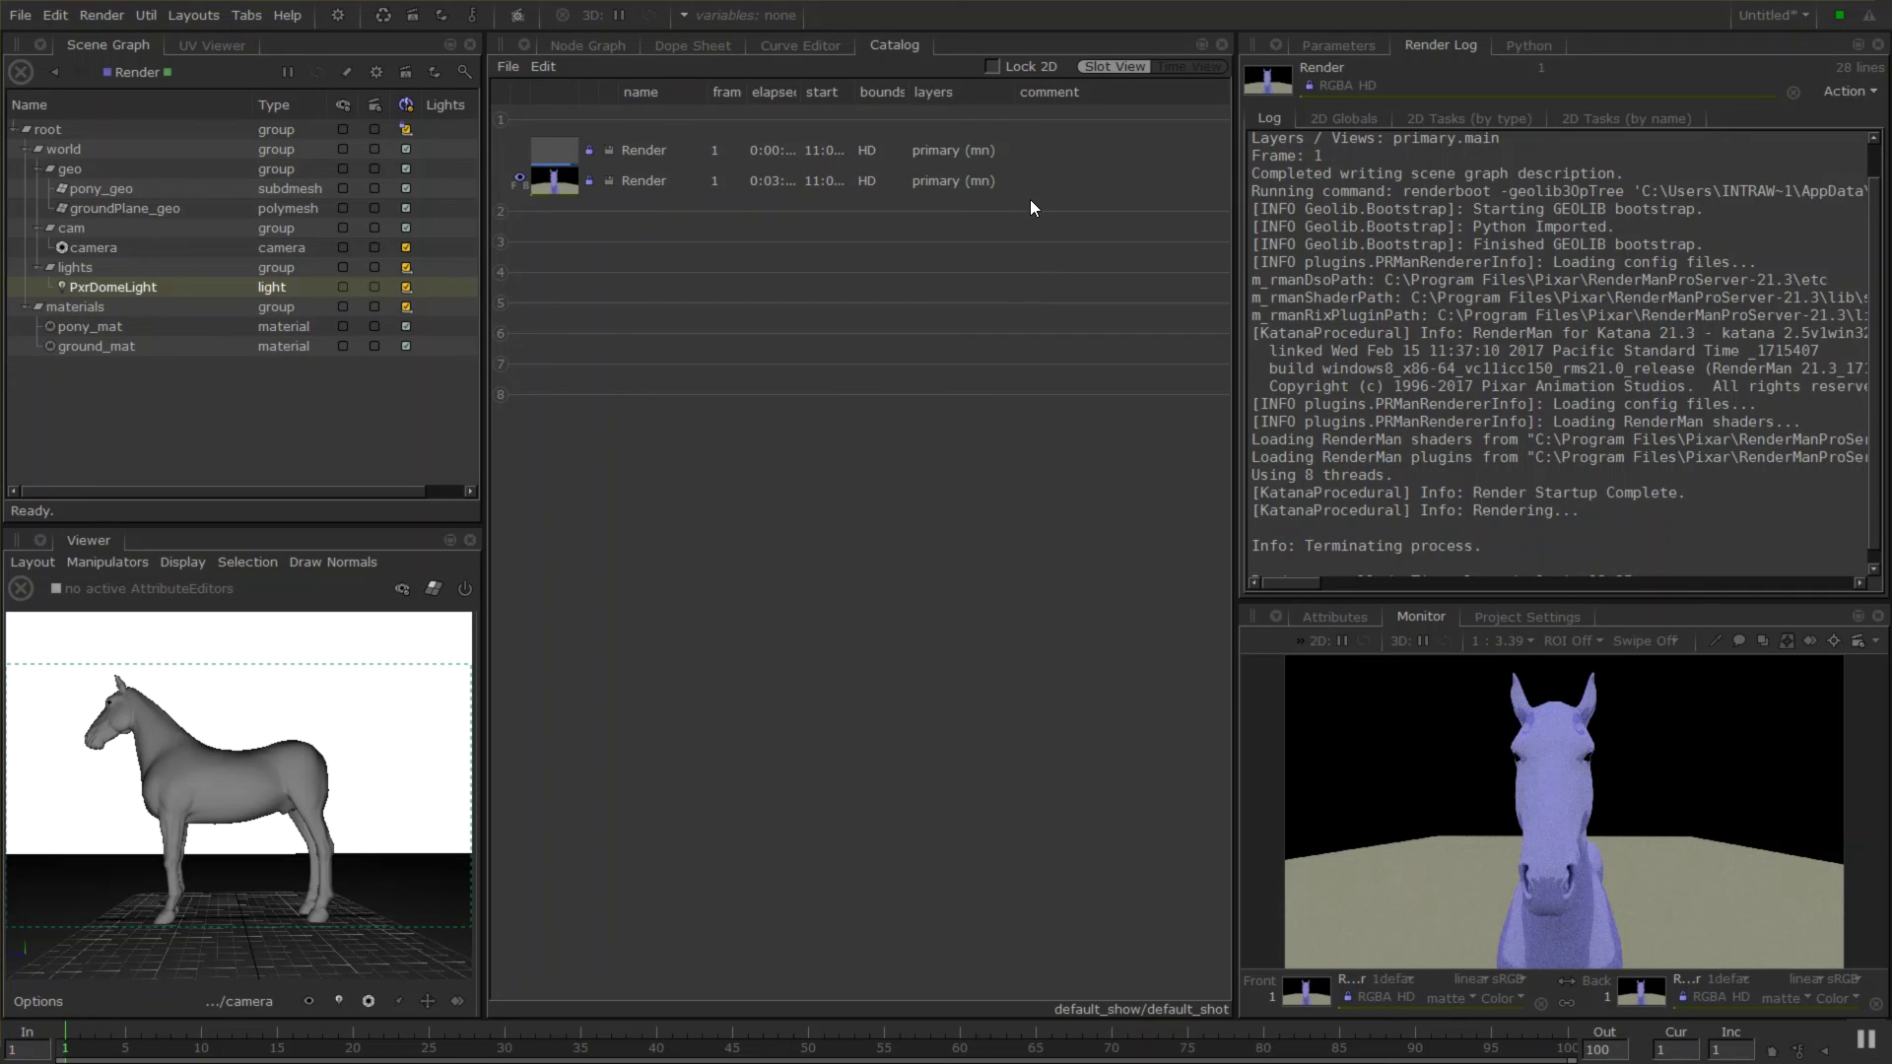
Edit the RenderOutputDefine node, choosing exr as the file extension and rgba as the channel for the primary output.
click(588, 45)
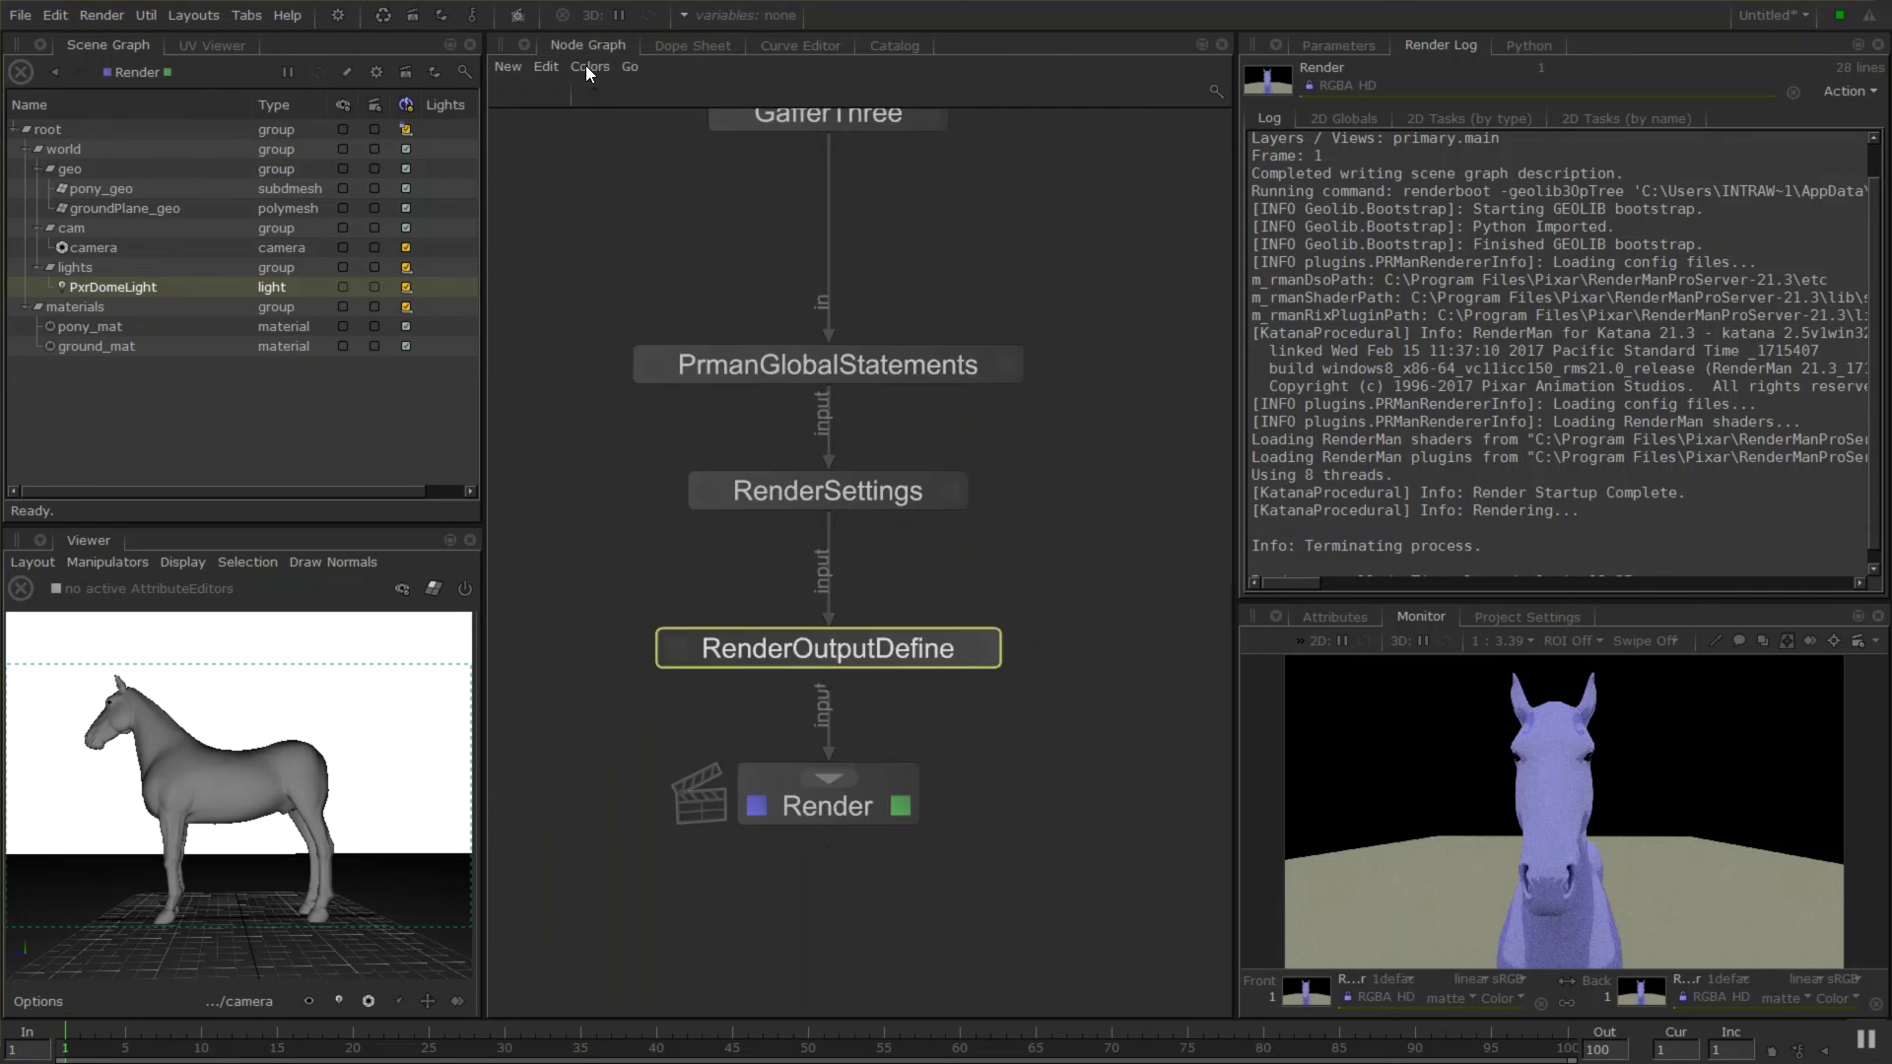
mouse_move(882, 646)
mouse_down()
mouse_move(893, 607)
mouse_move(1007, 648)
mouse_move(903, 644)
mouse_up()
click(982, 648)
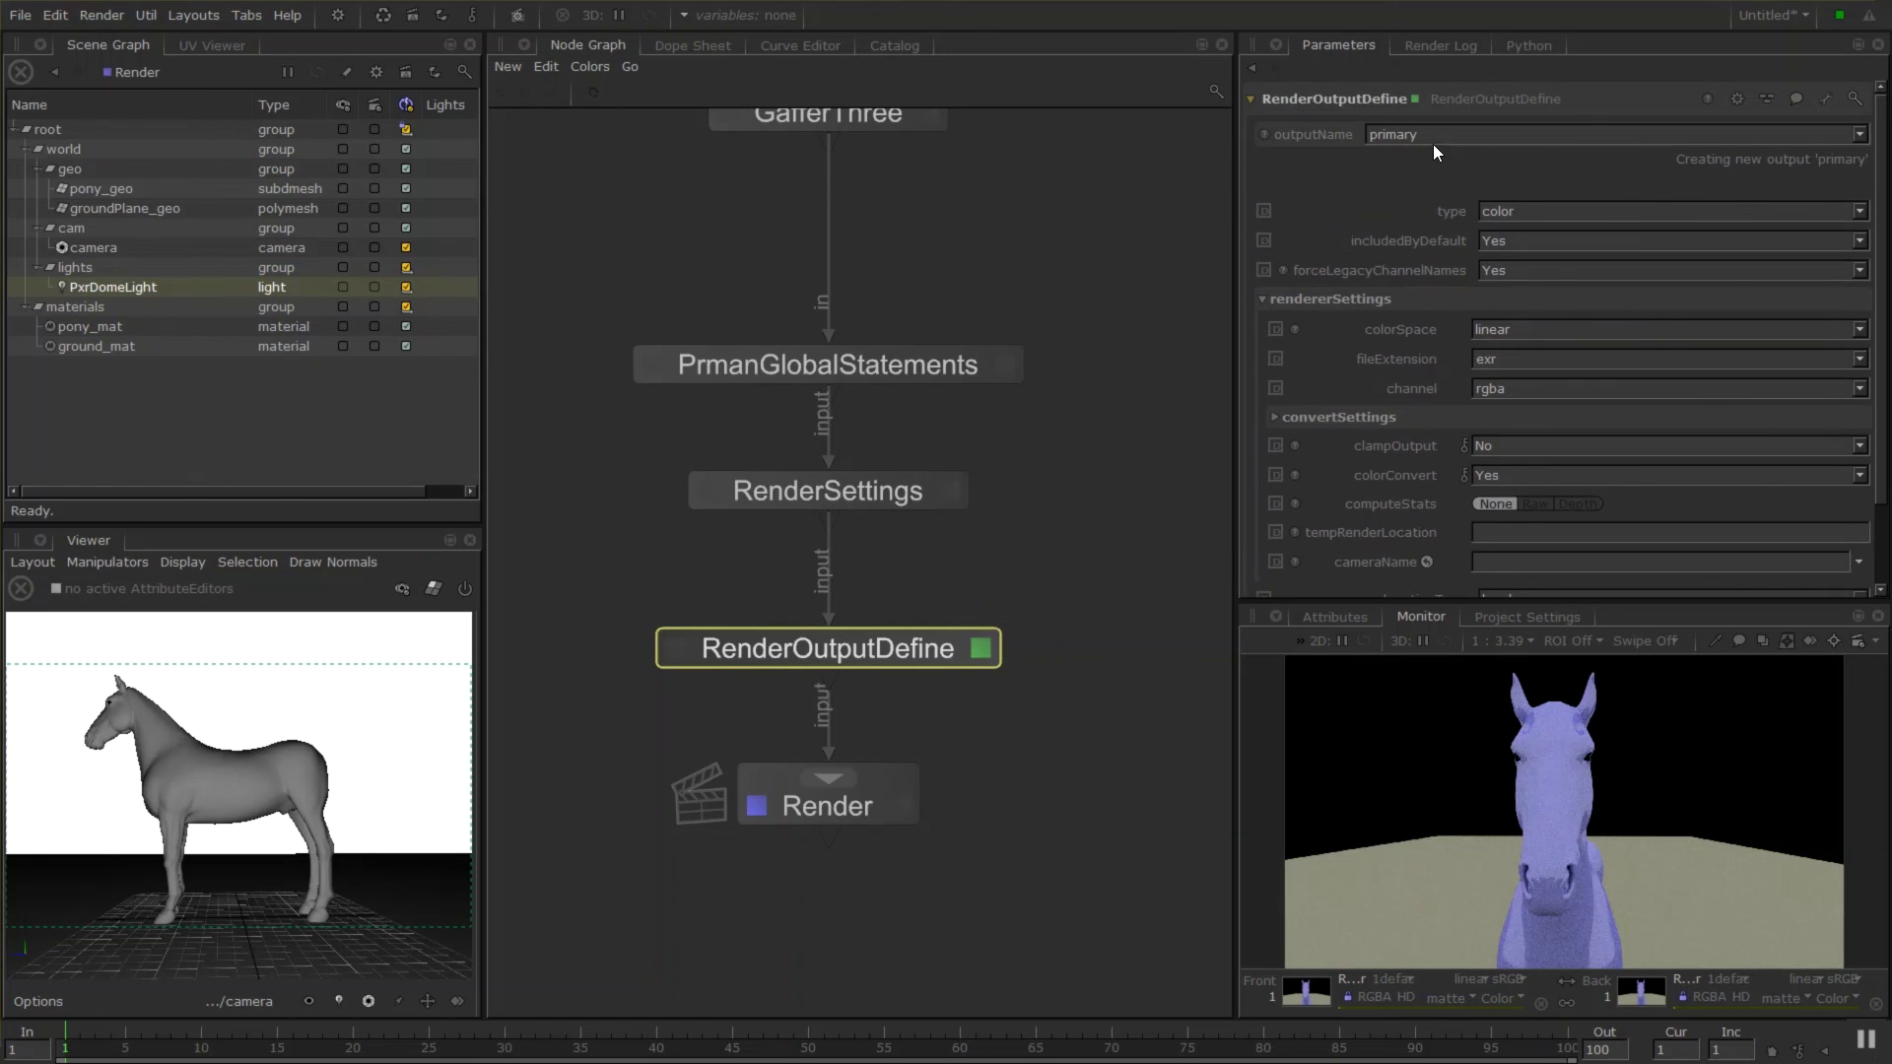
drag(1410, 130, 1348, 126)
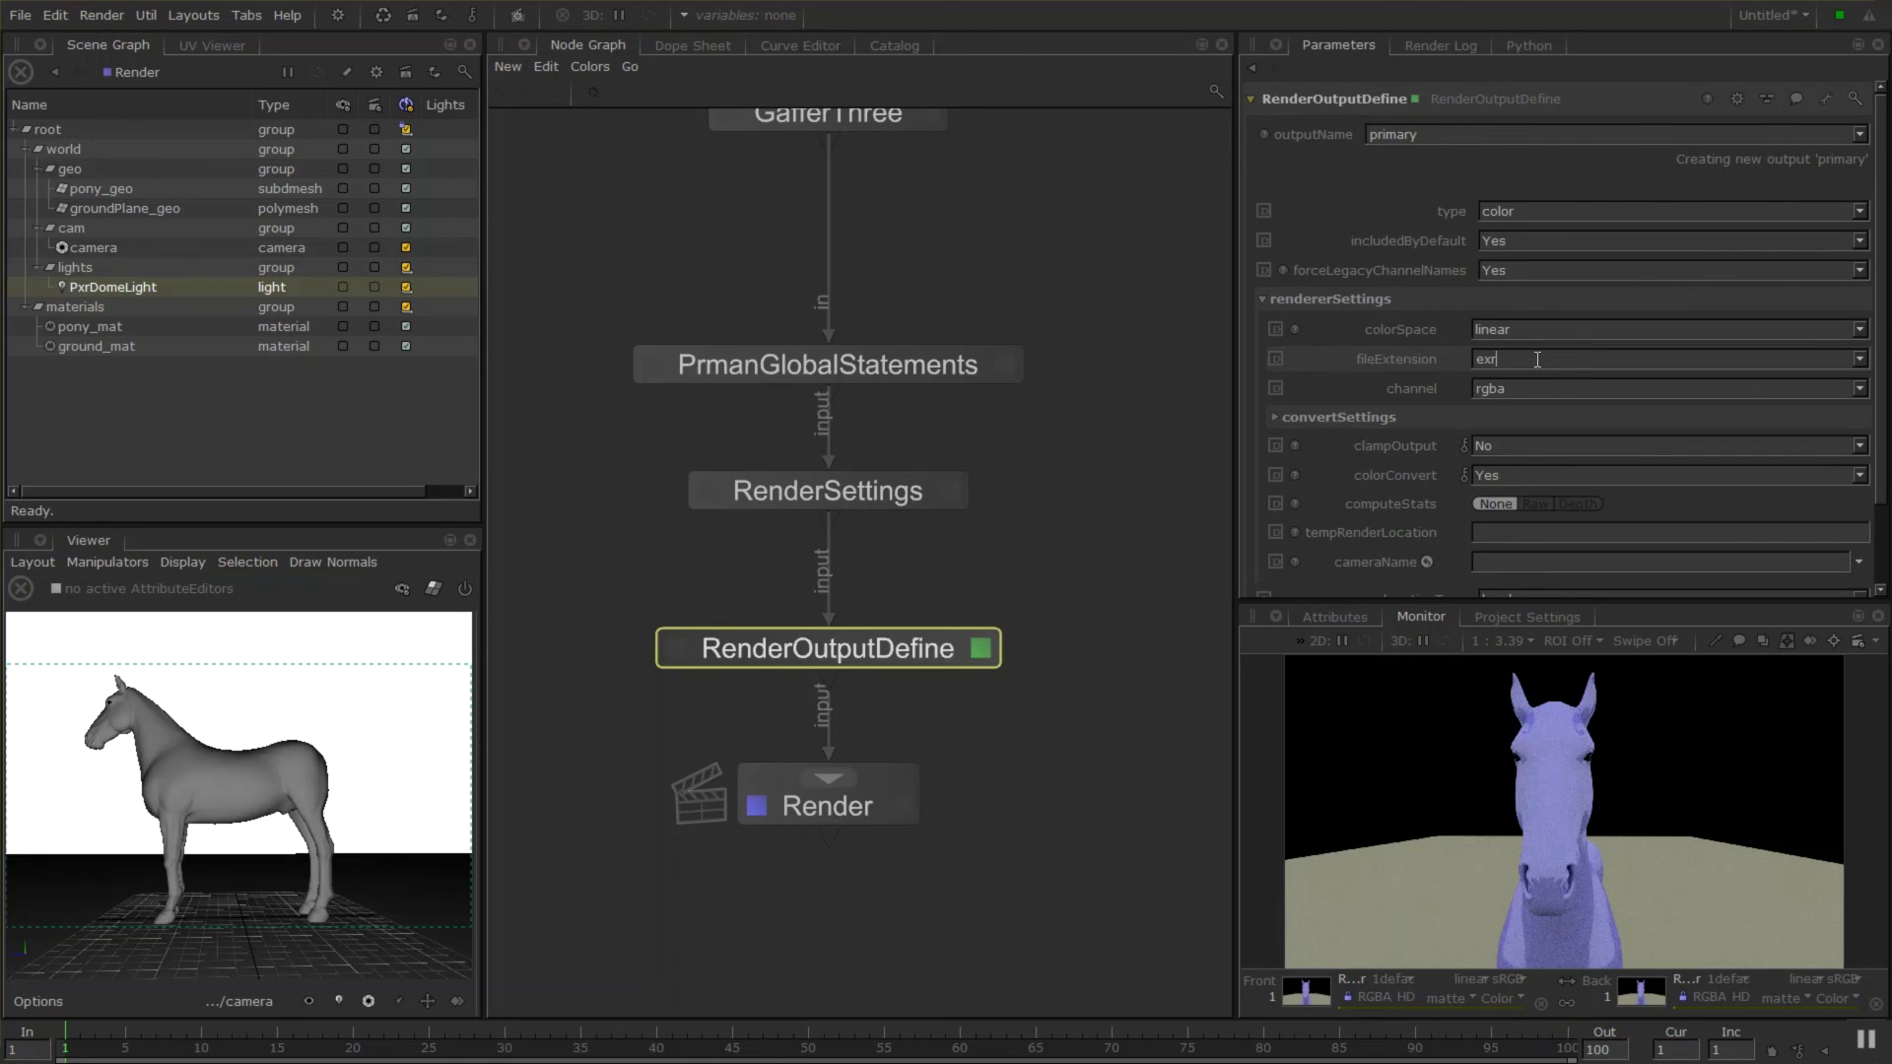
click(1860, 359)
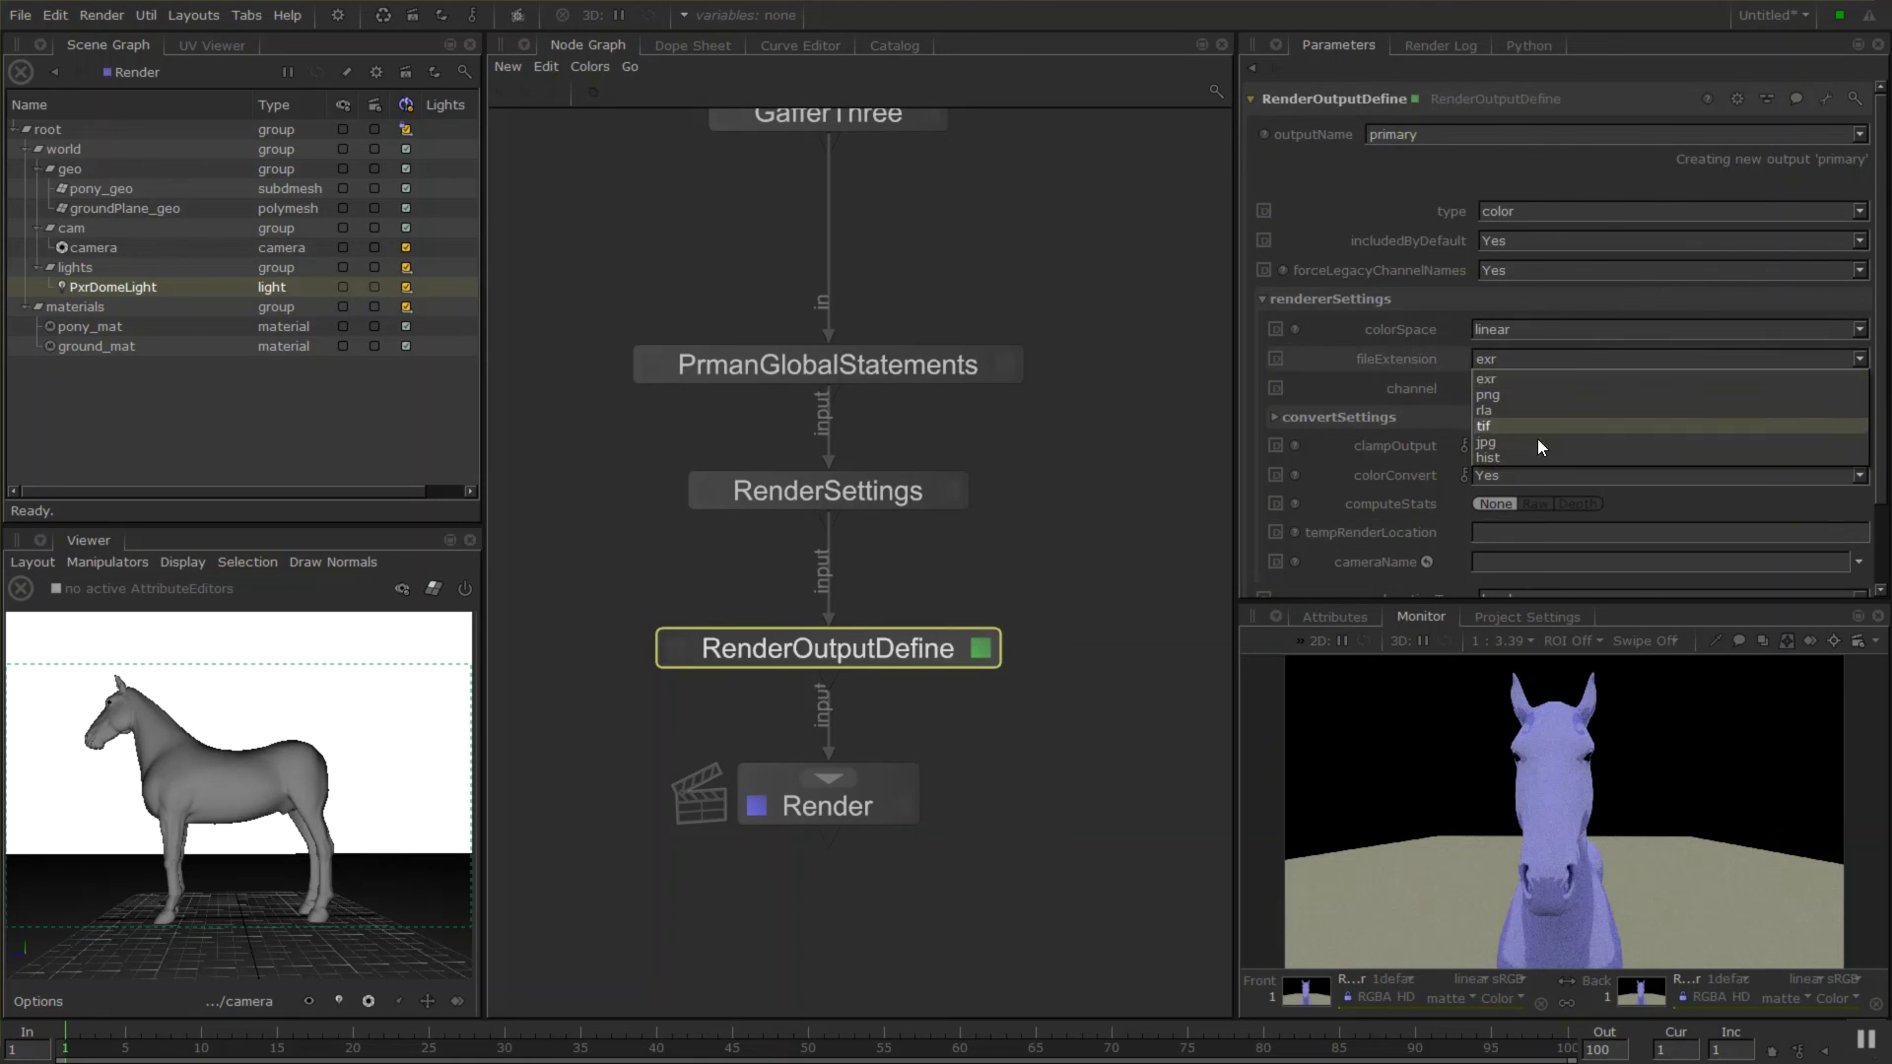
click(1523, 378)
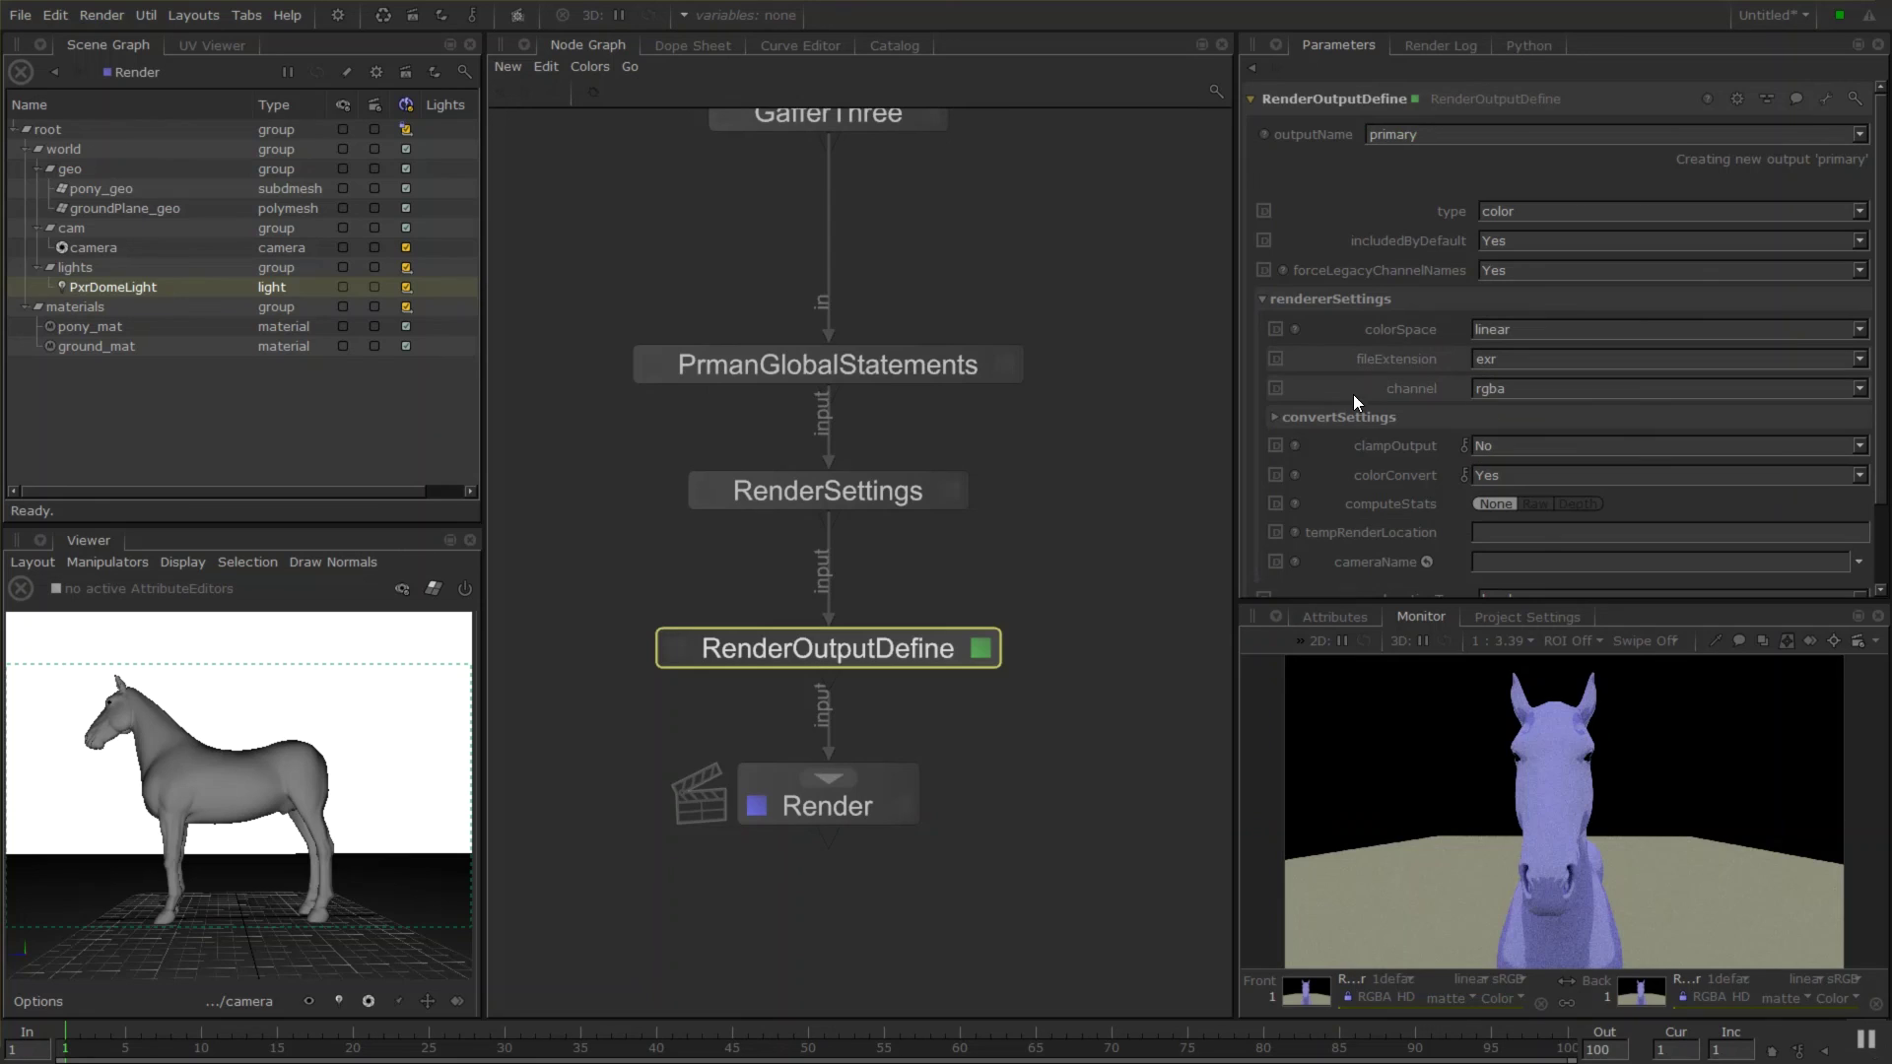
click(1860, 388)
click(1558, 402)
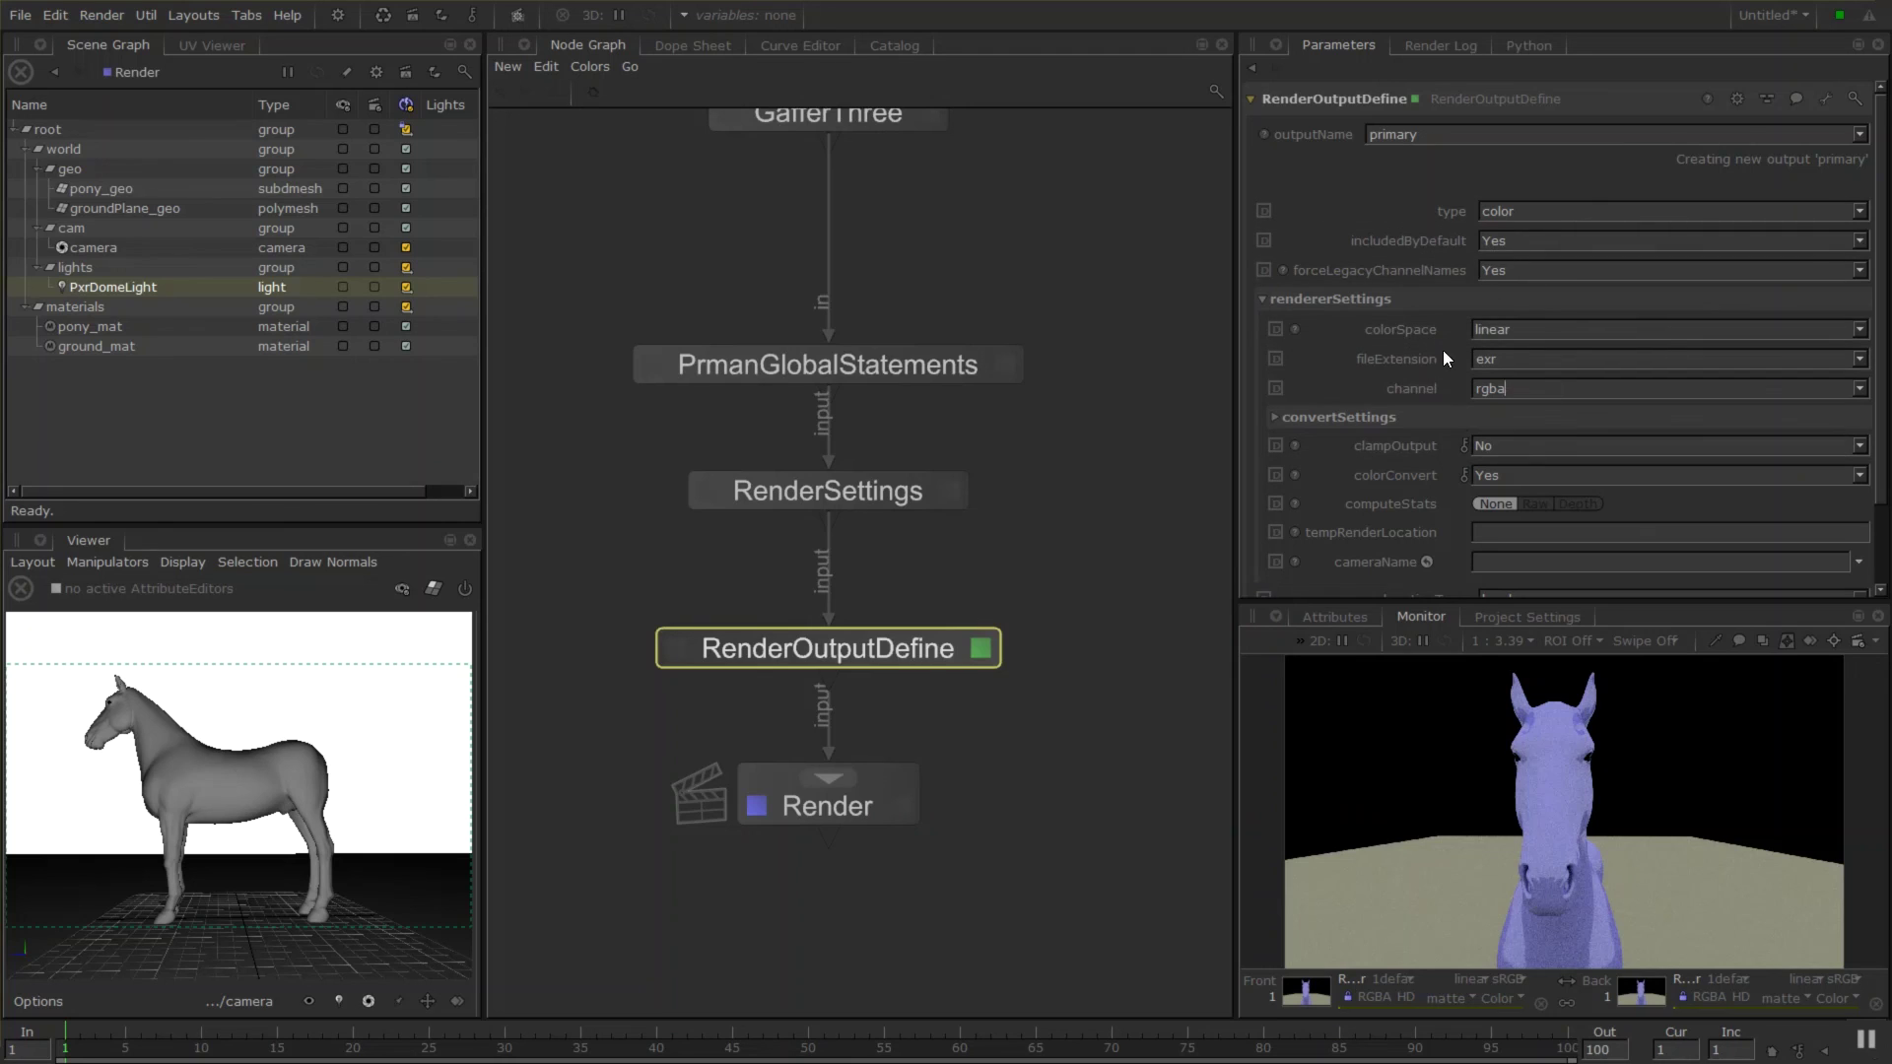
scroll(1479, 443, down, 1)
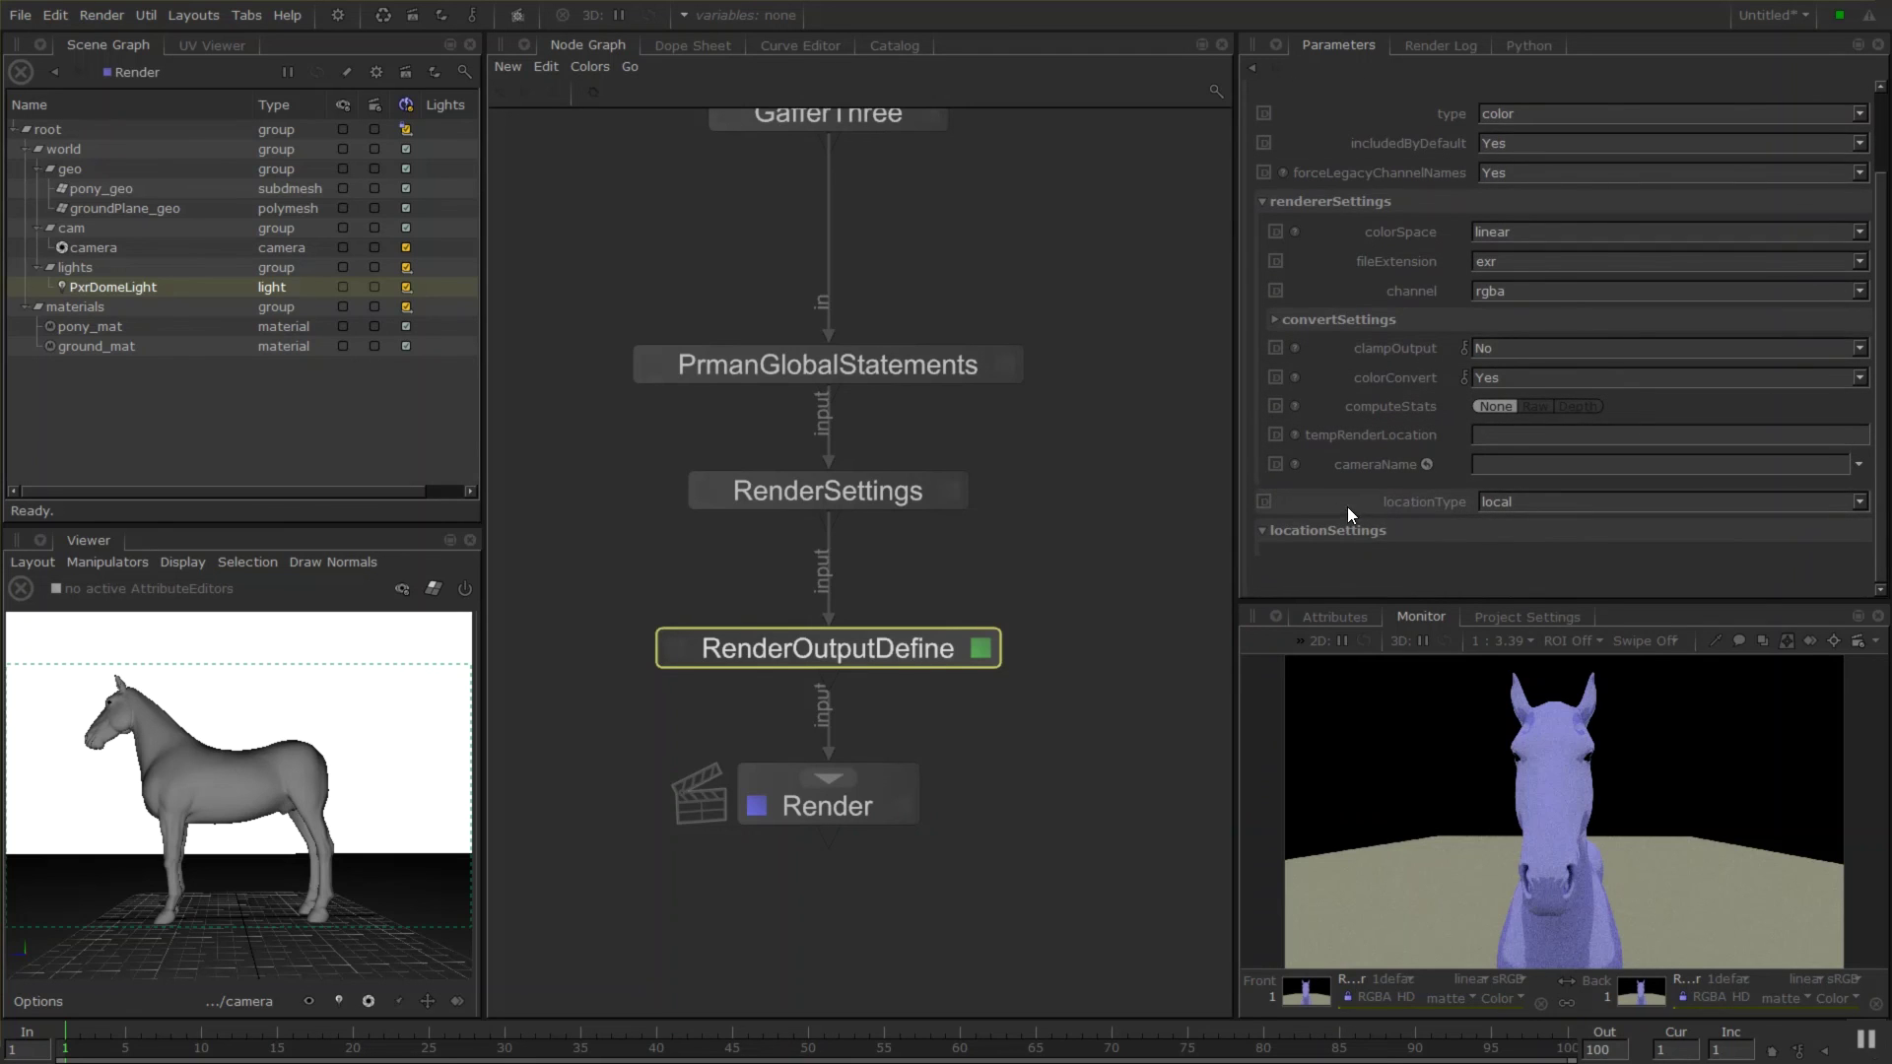
Set the primary output's location type to file and open the file browser for its render location.
click(1528, 502)
click(1505, 522)
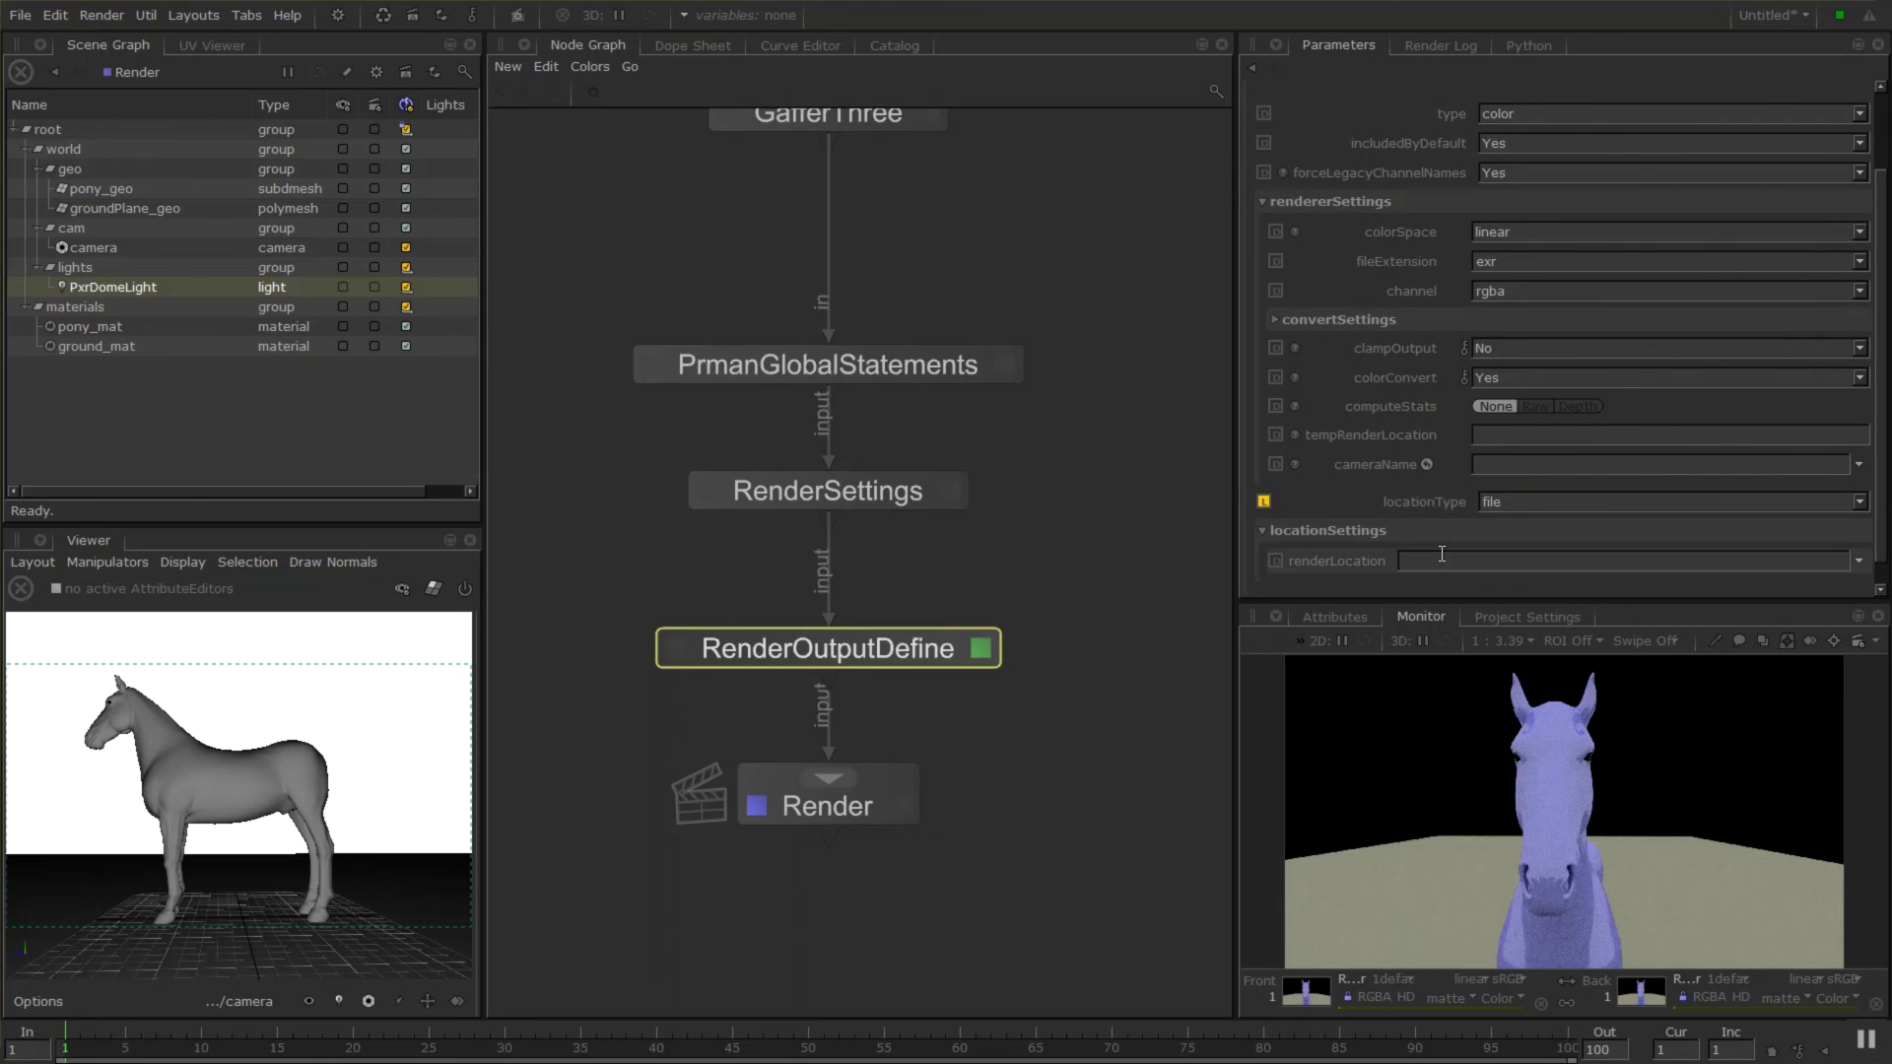
click(1858, 561)
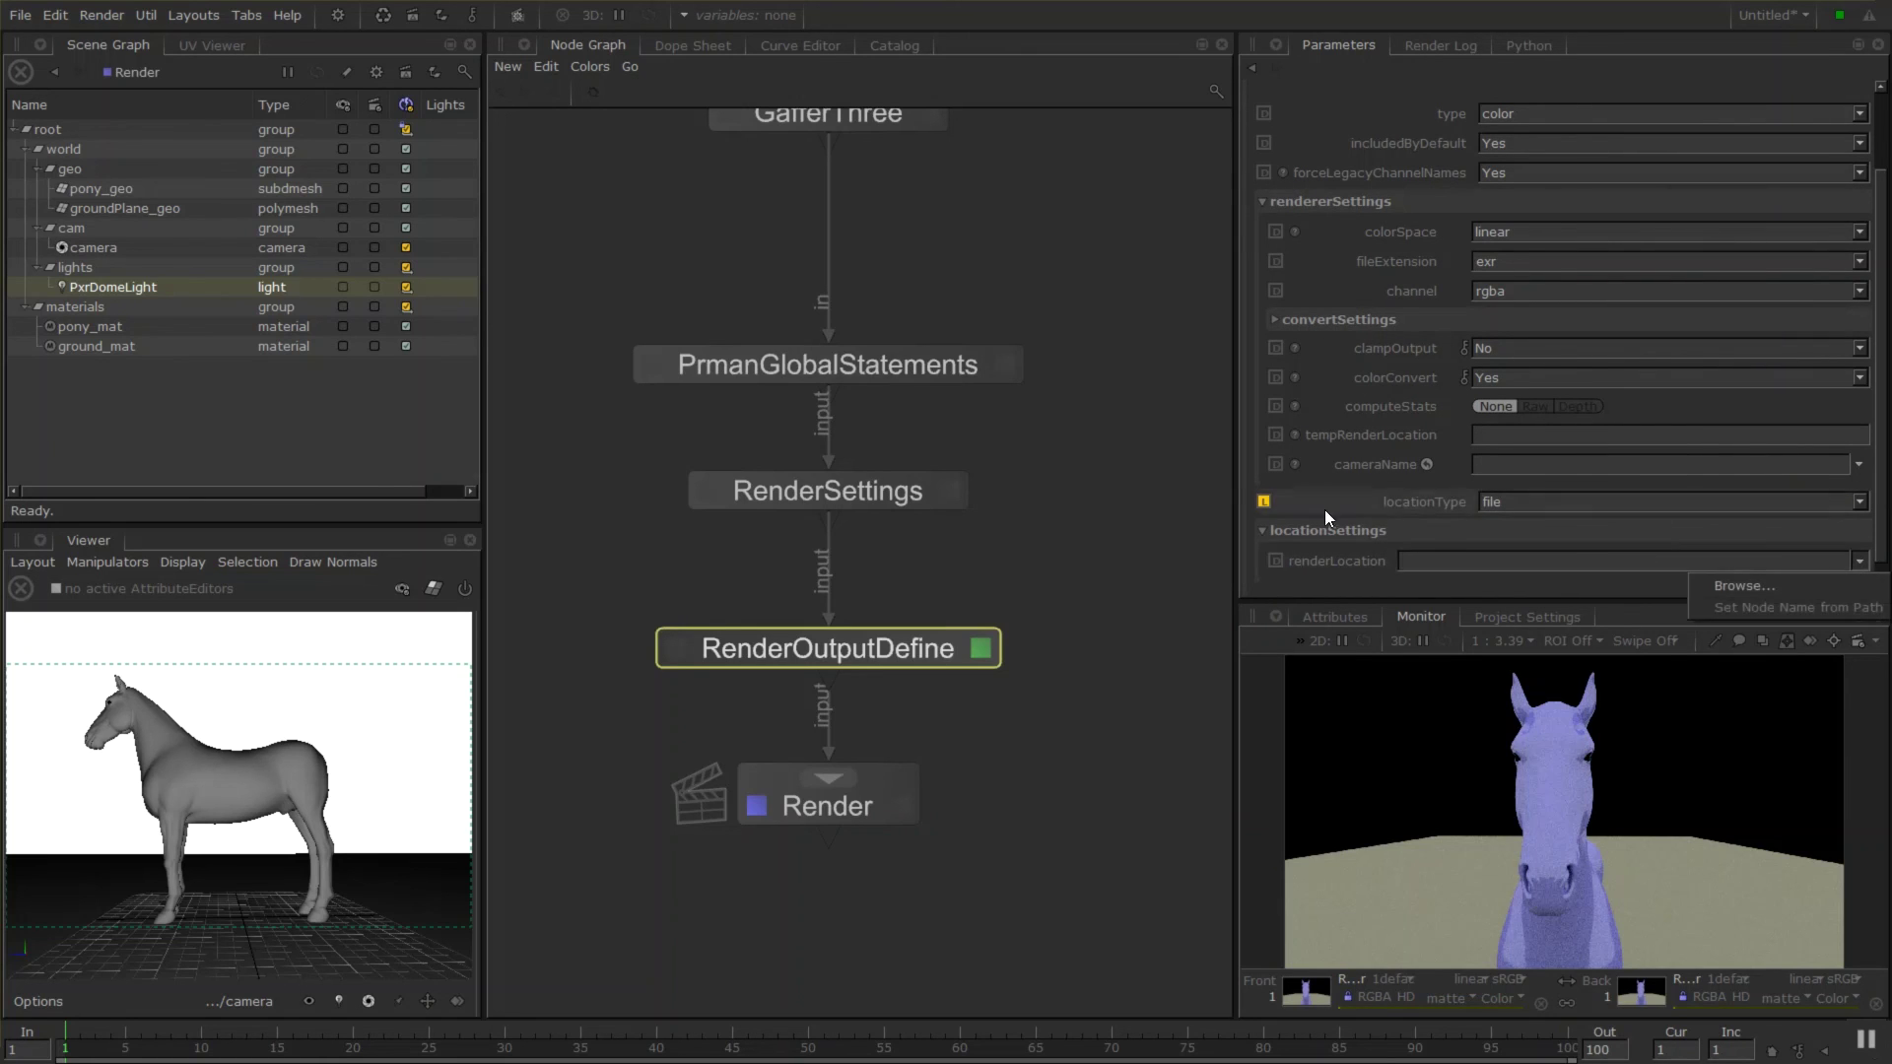
click(1775, 586)
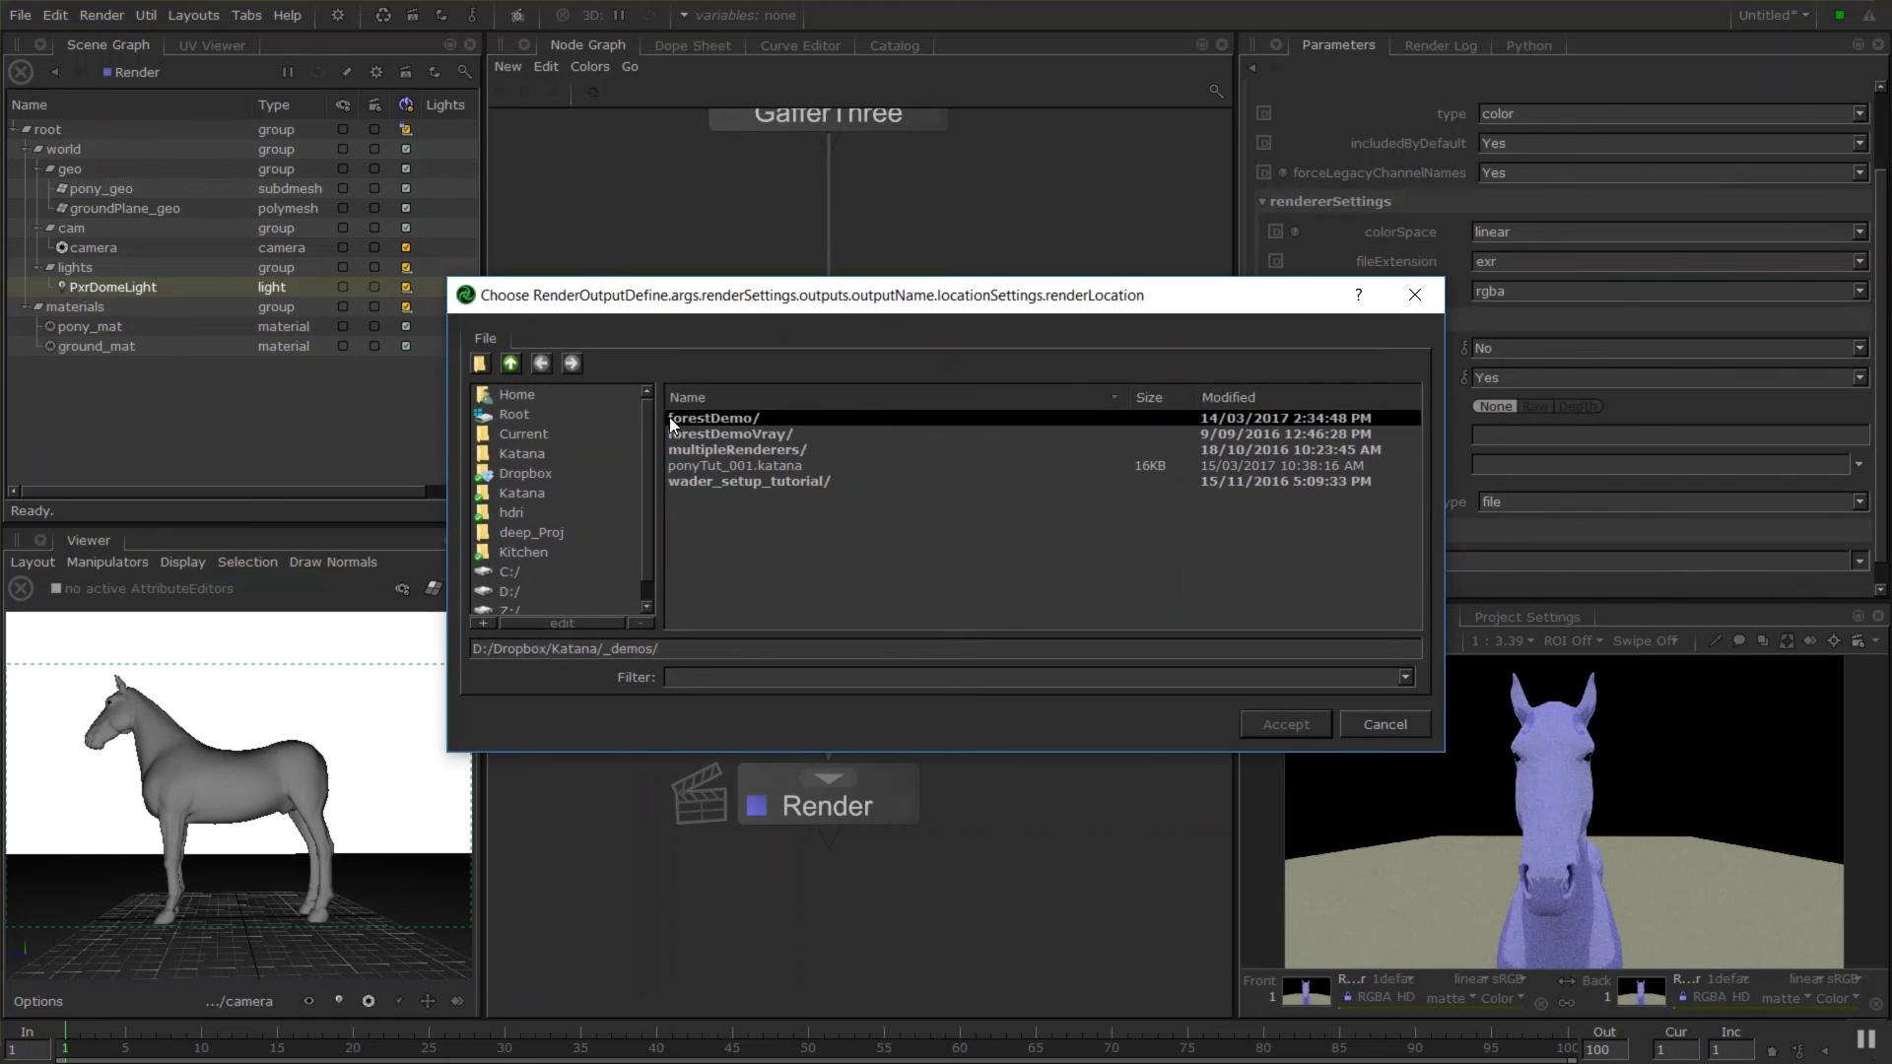
Create a new folder named renders inside D:/Dropbox/Katana/_demos.
click(512, 363)
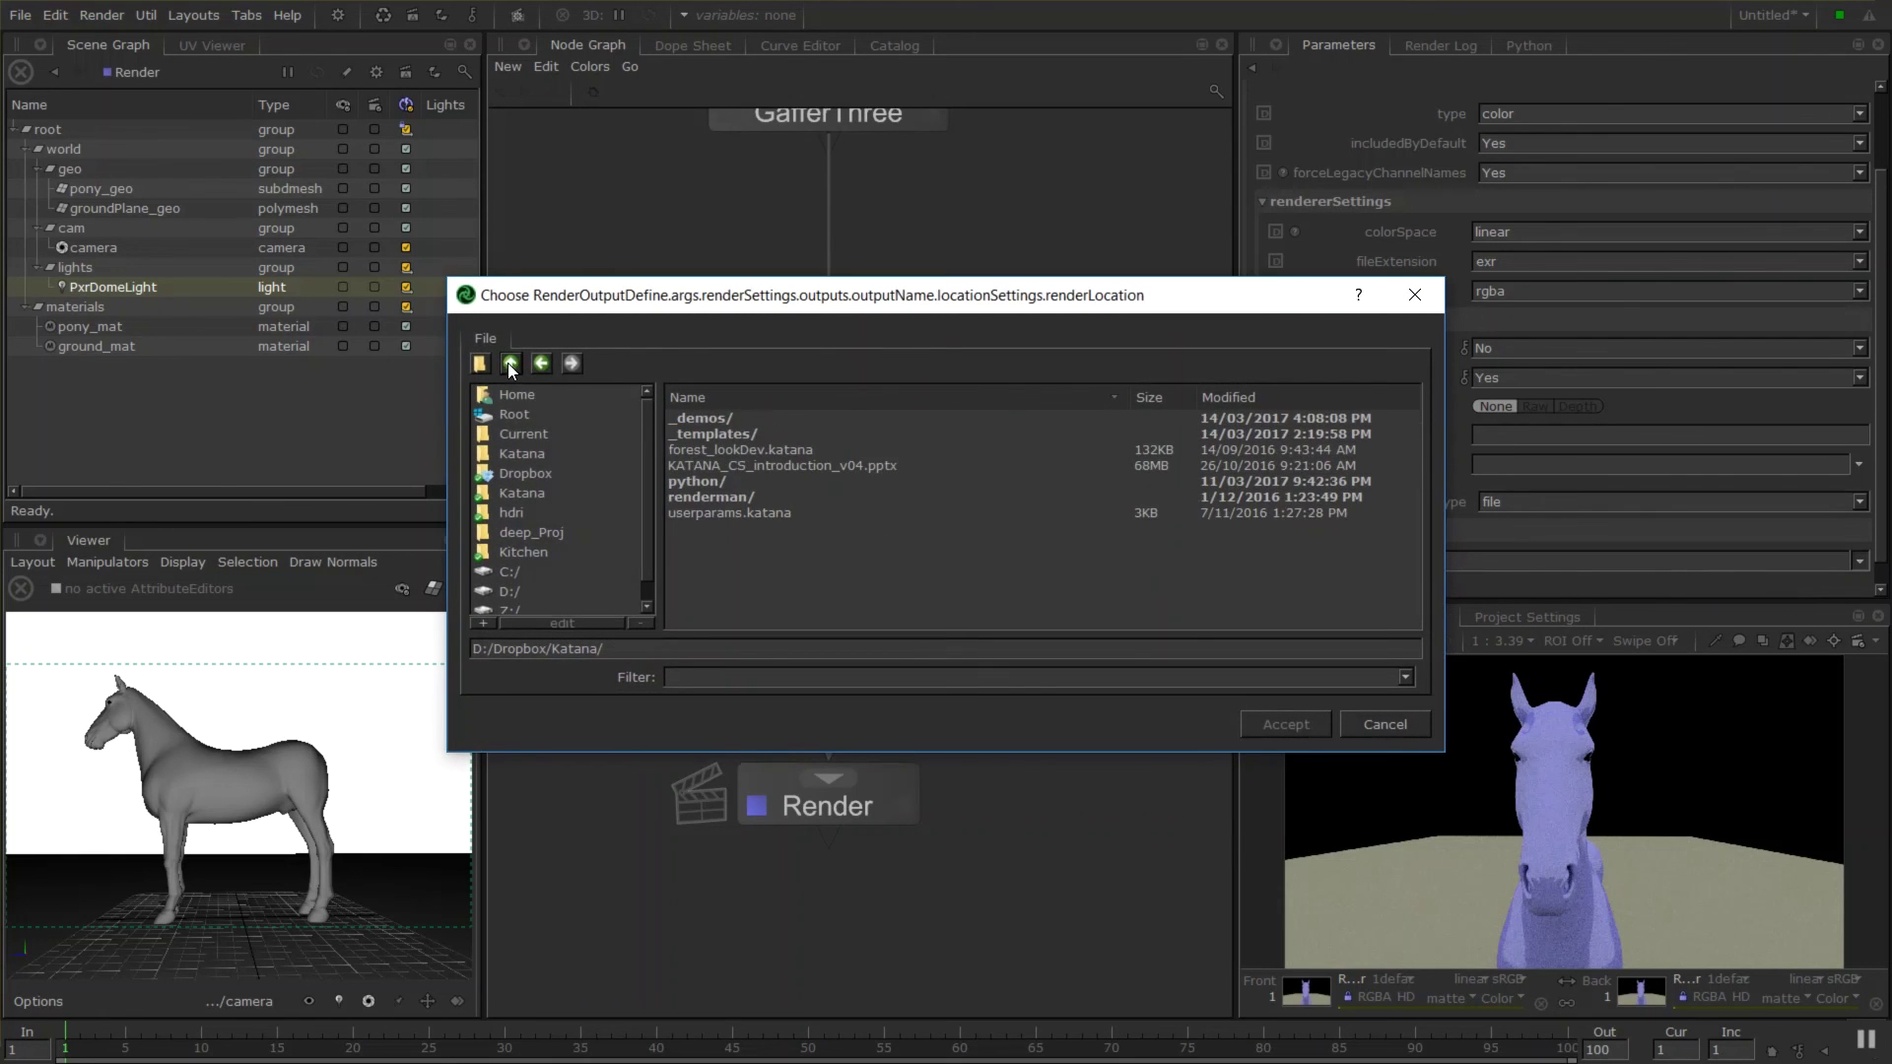
double_click(720, 422)
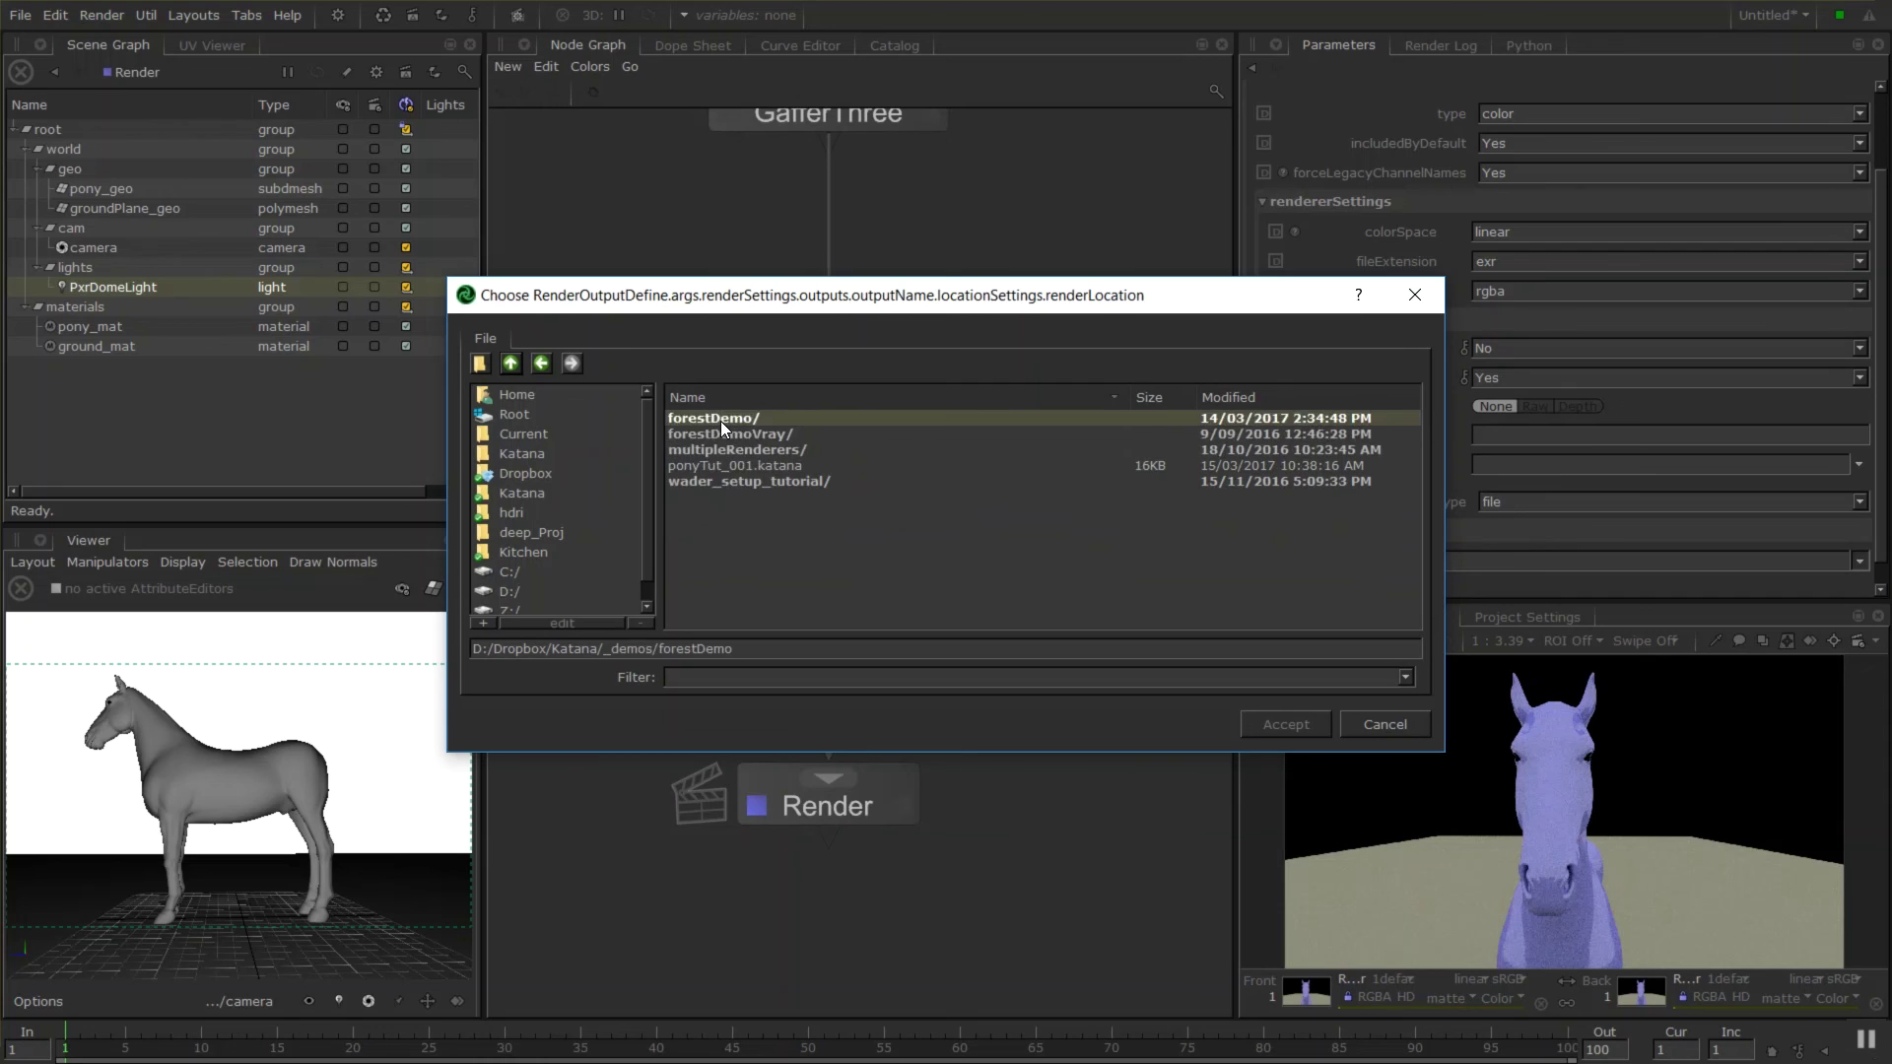
double_click(719, 422)
click(509, 364)
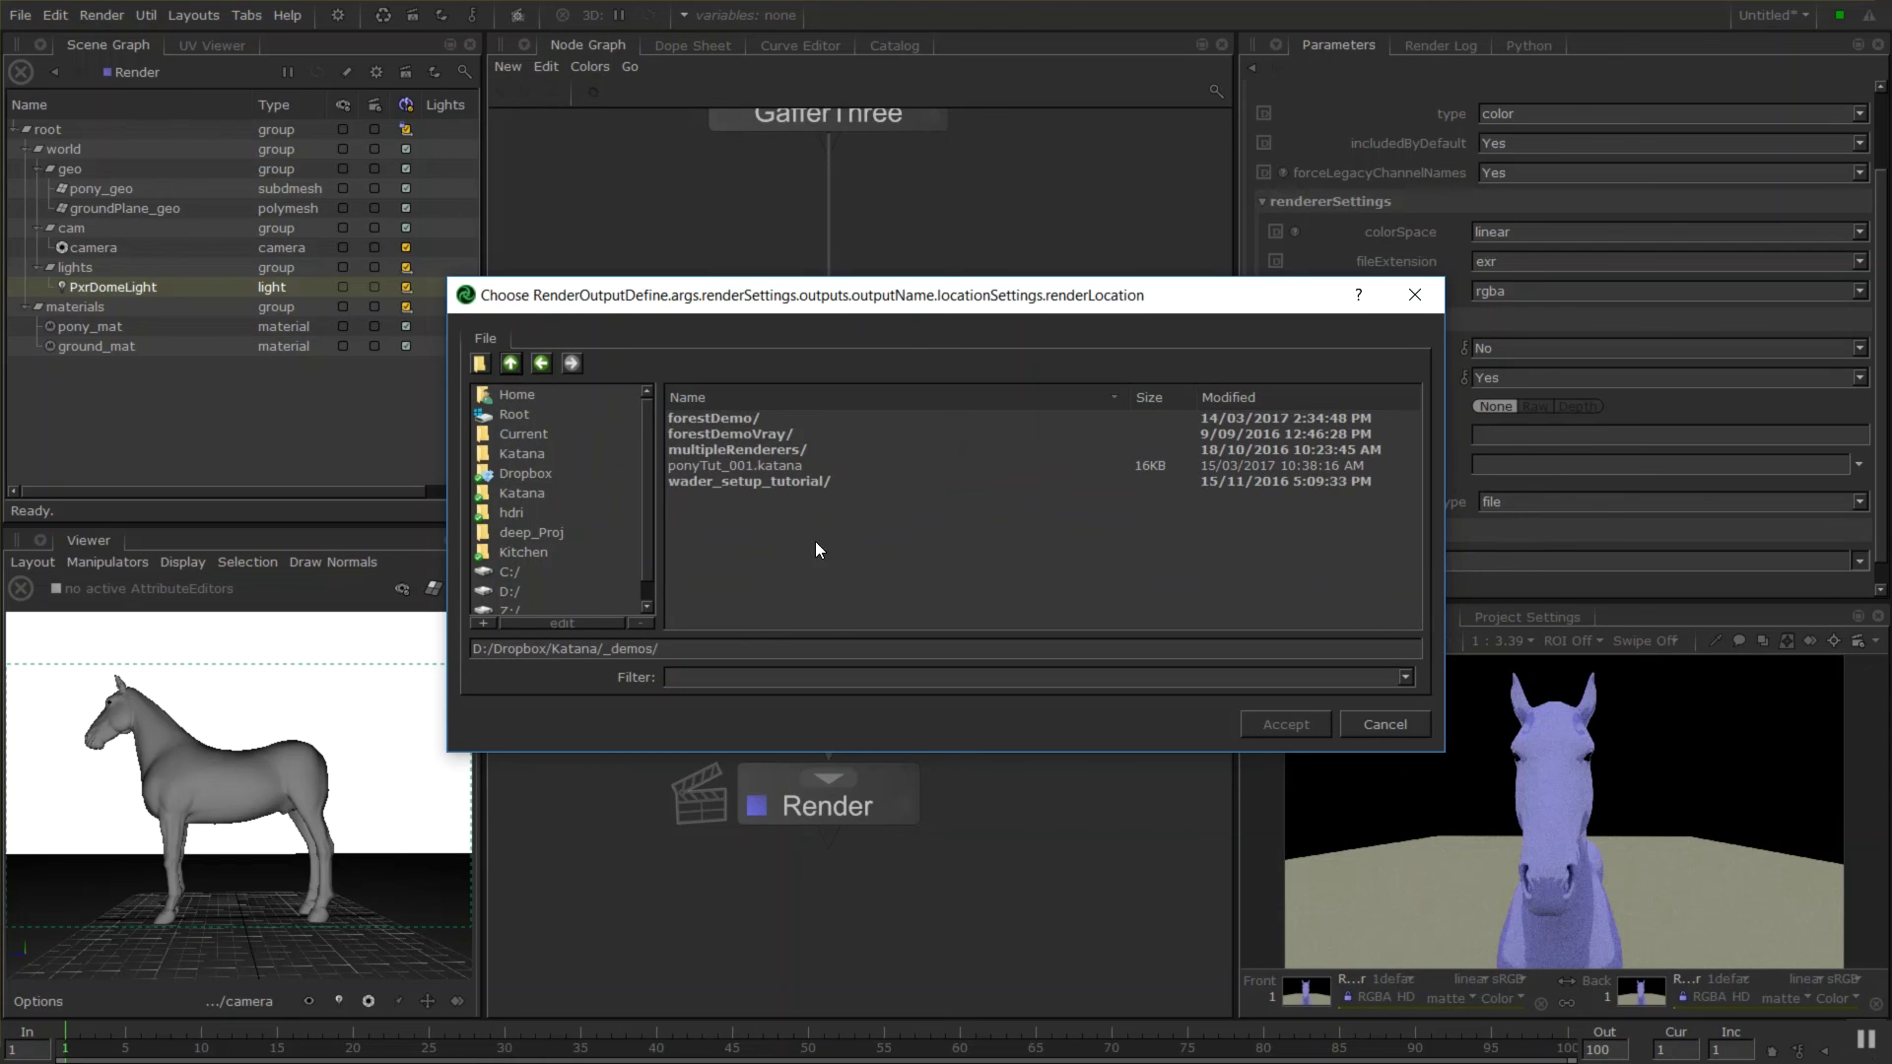
click(483, 363)
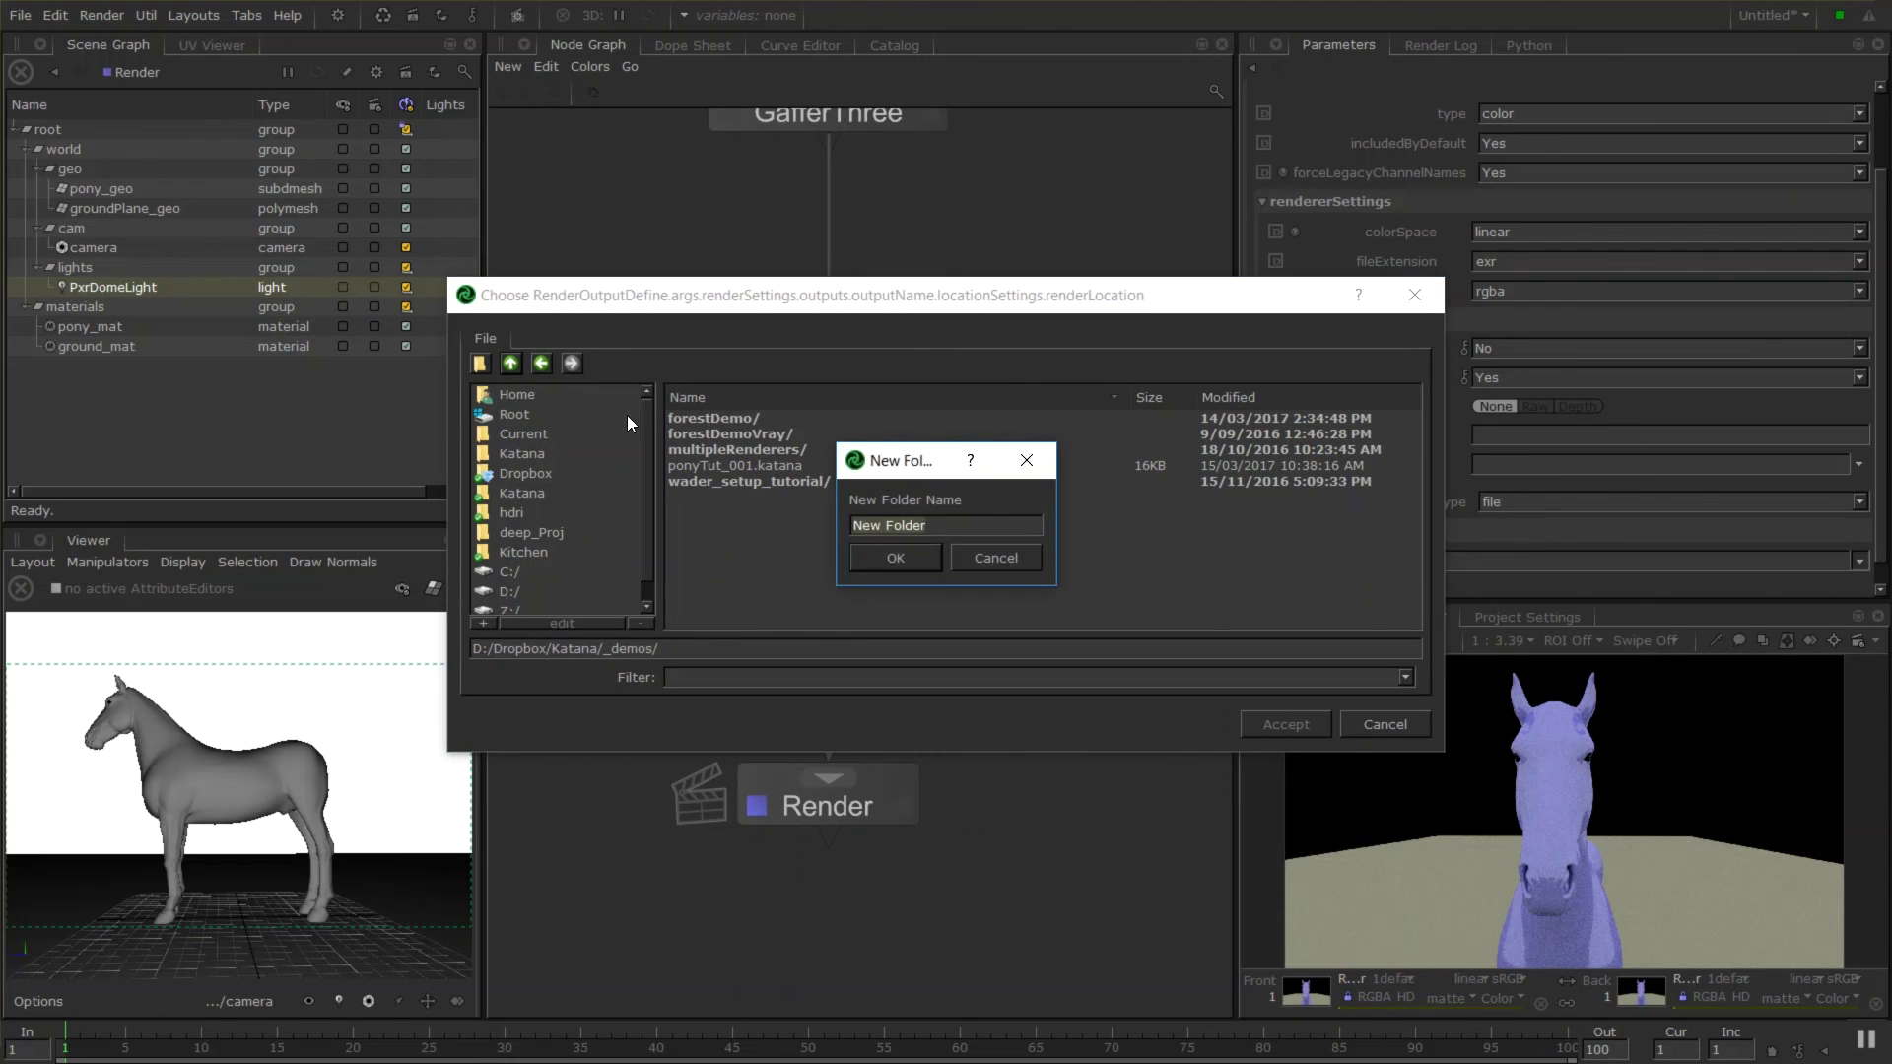
text(renders)
key(Return)
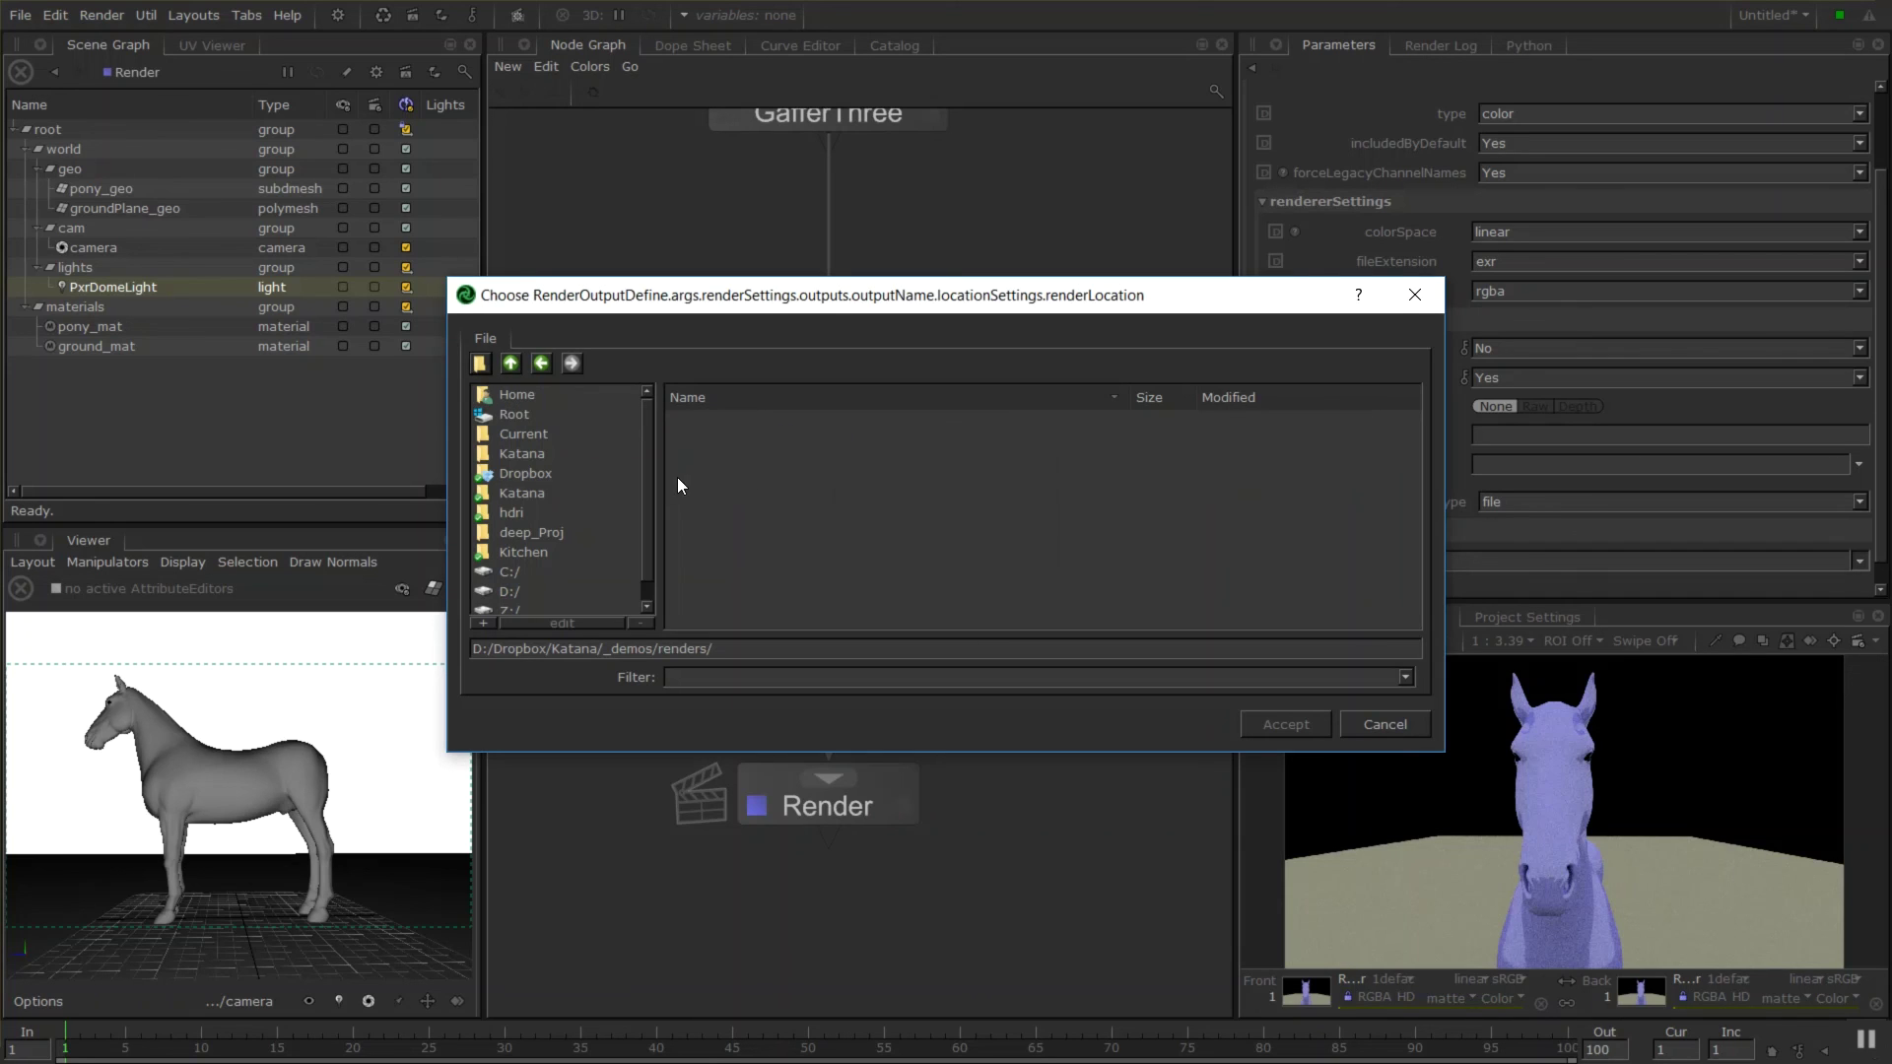
Set the render location to the file pony_####.exr in the renders folder.
click(803, 647)
text(pony_####.exr)
key(Return)
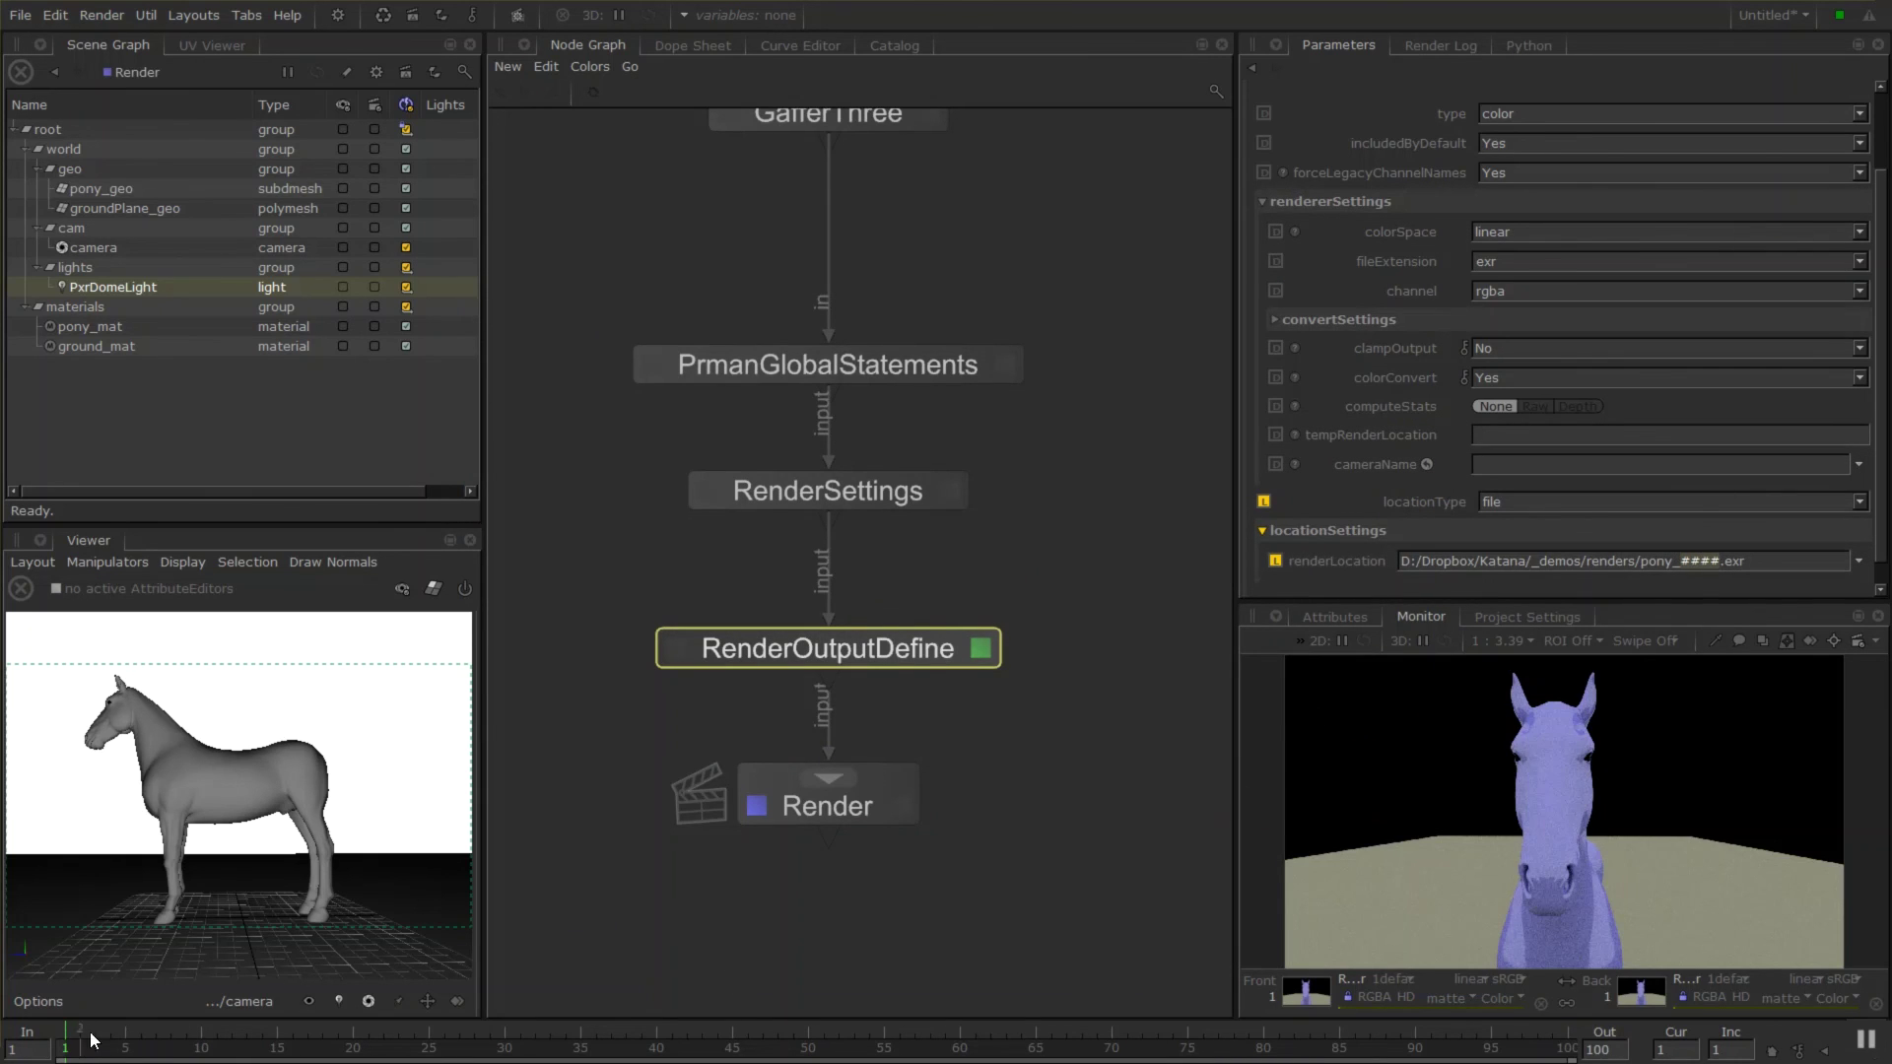
click(1718, 561)
Start a disk render from the Render node and place the node slightly lower, aligned beneath RenderOutputDefine.
click(887, 820)
click(884, 811)
right_click(872, 808)
click(836, 805)
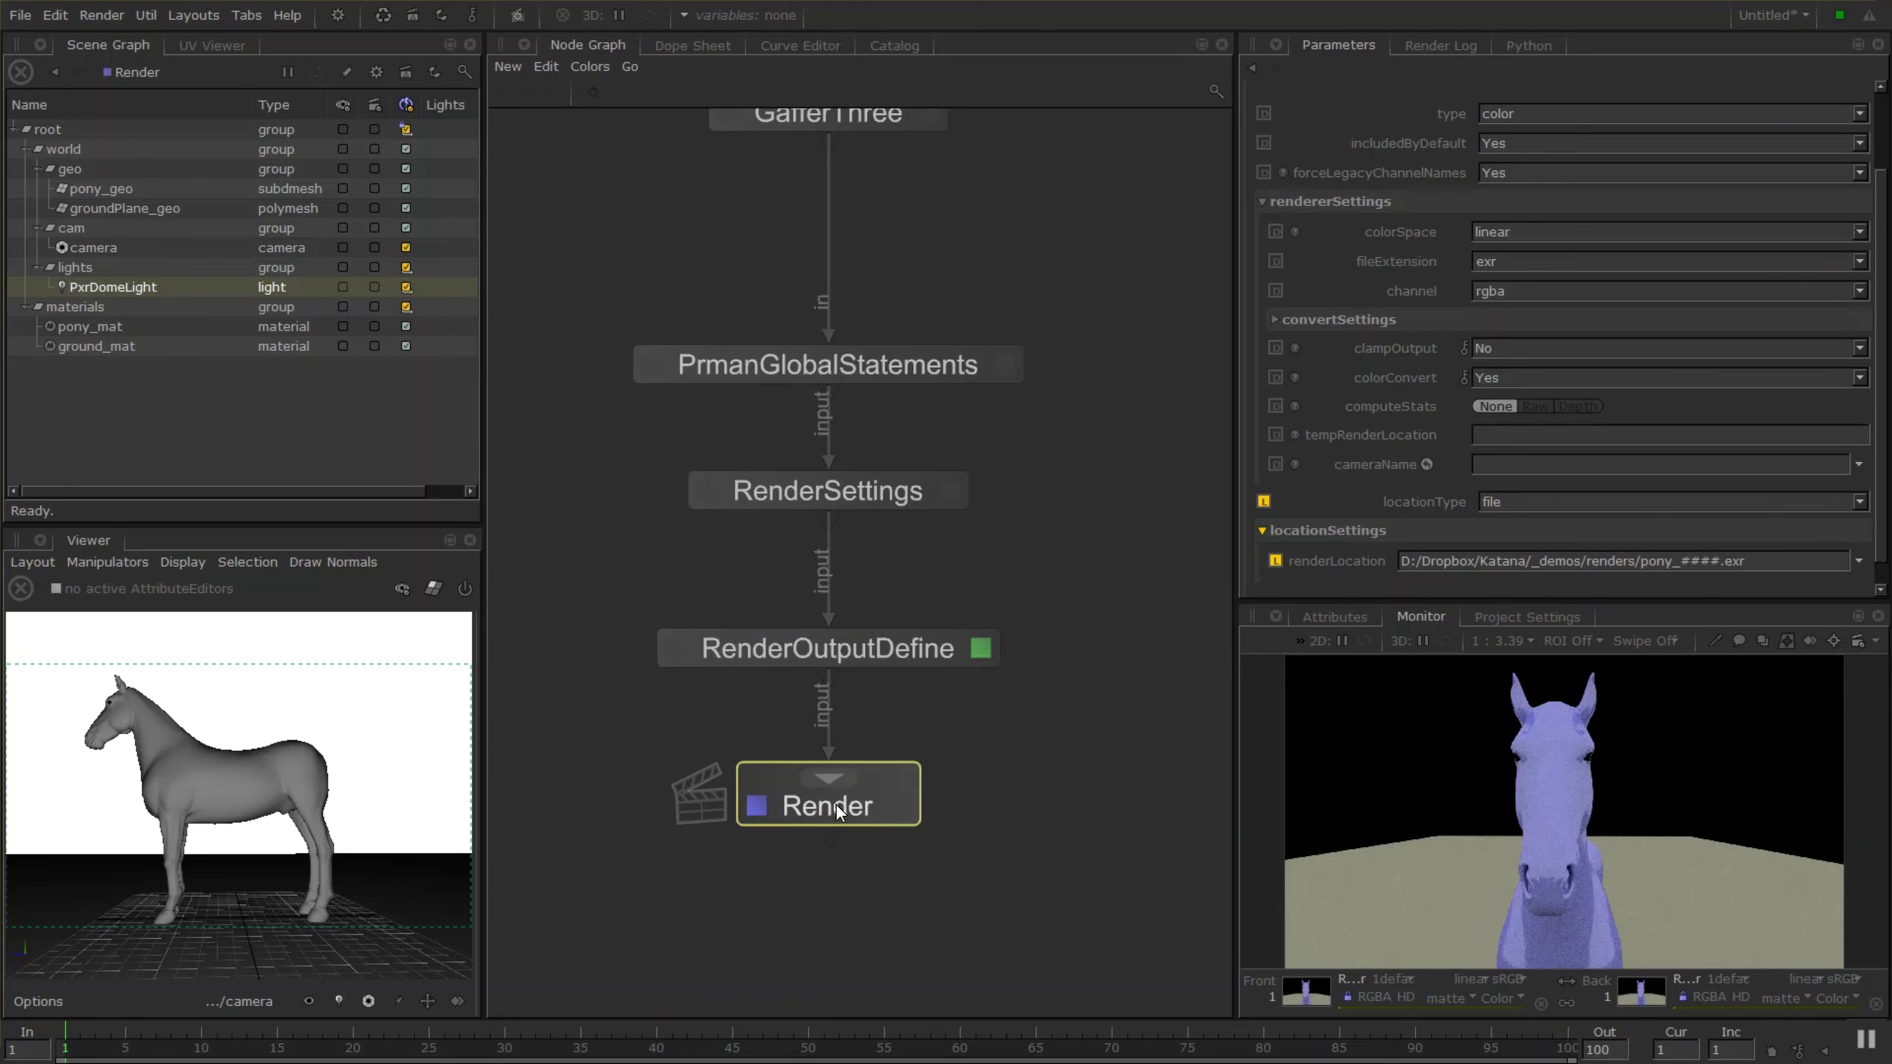
drag(835, 805, 890, 803)
right_click(889, 803)
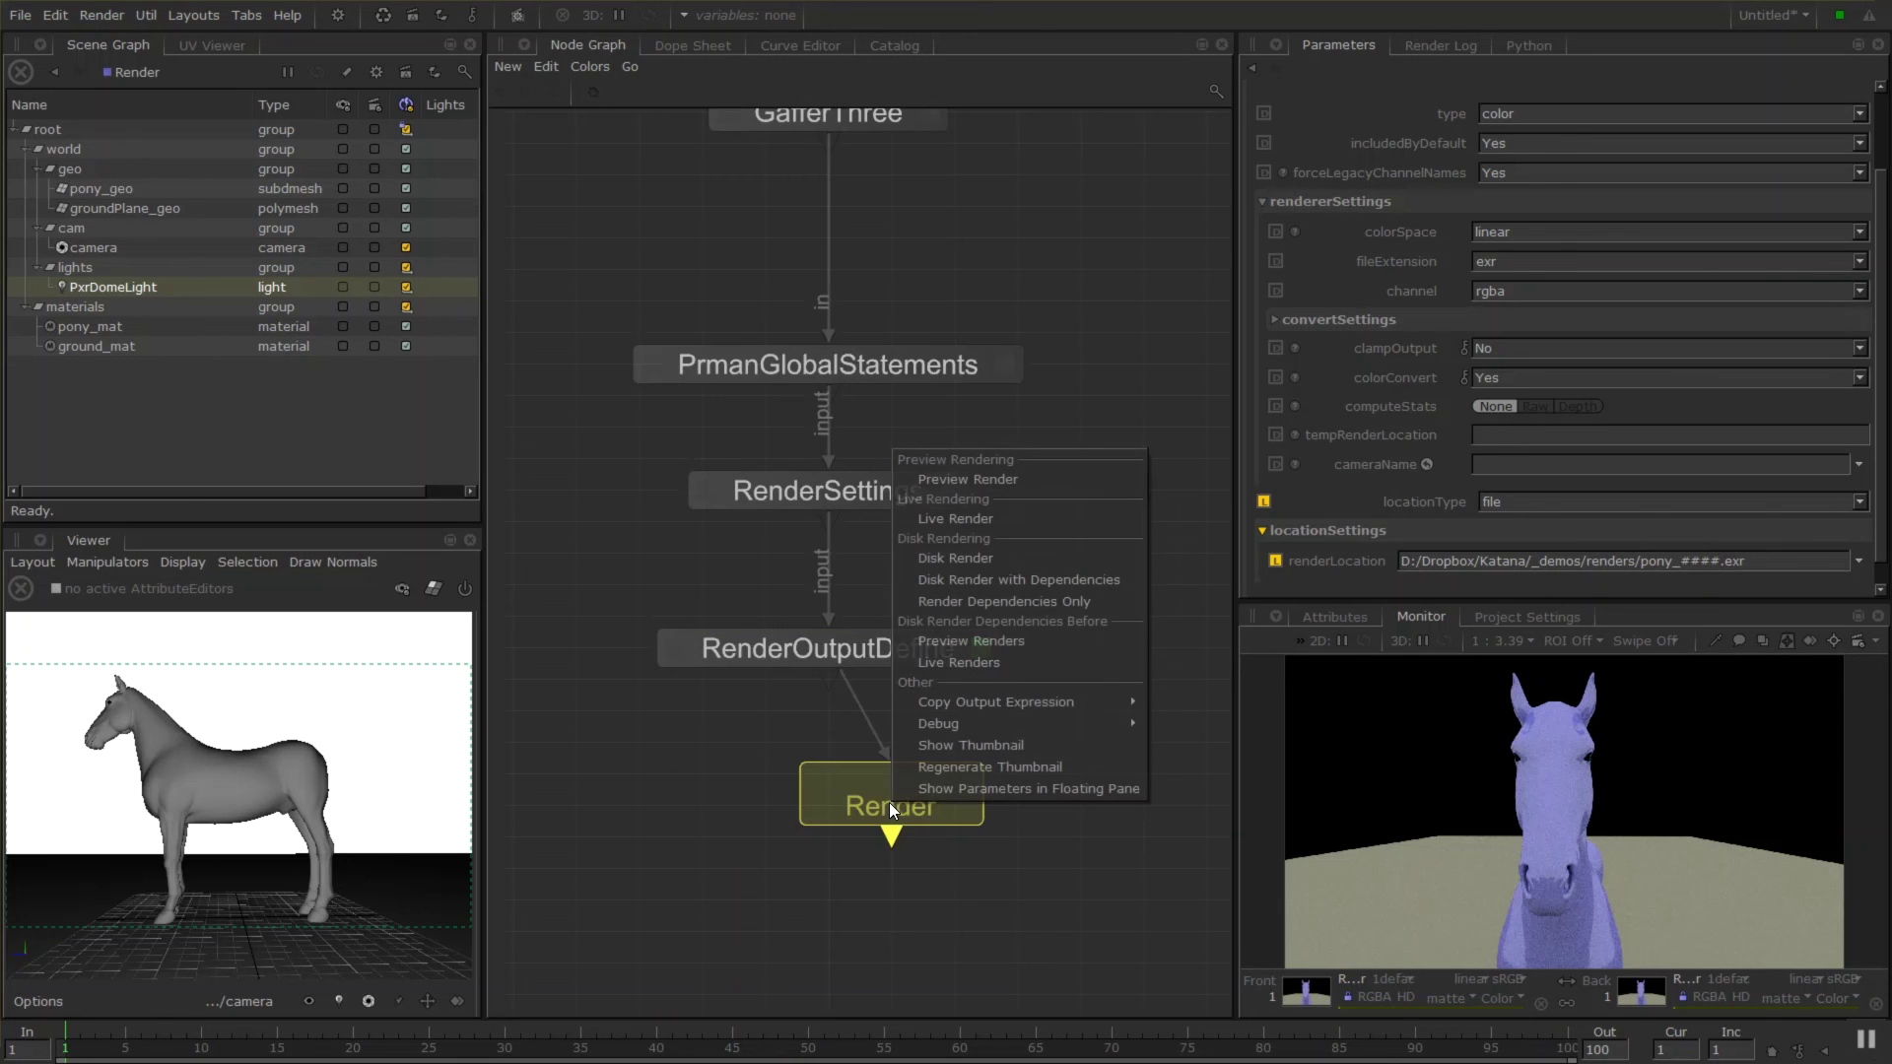
click(956, 558)
drag(972, 599, 859, 845)
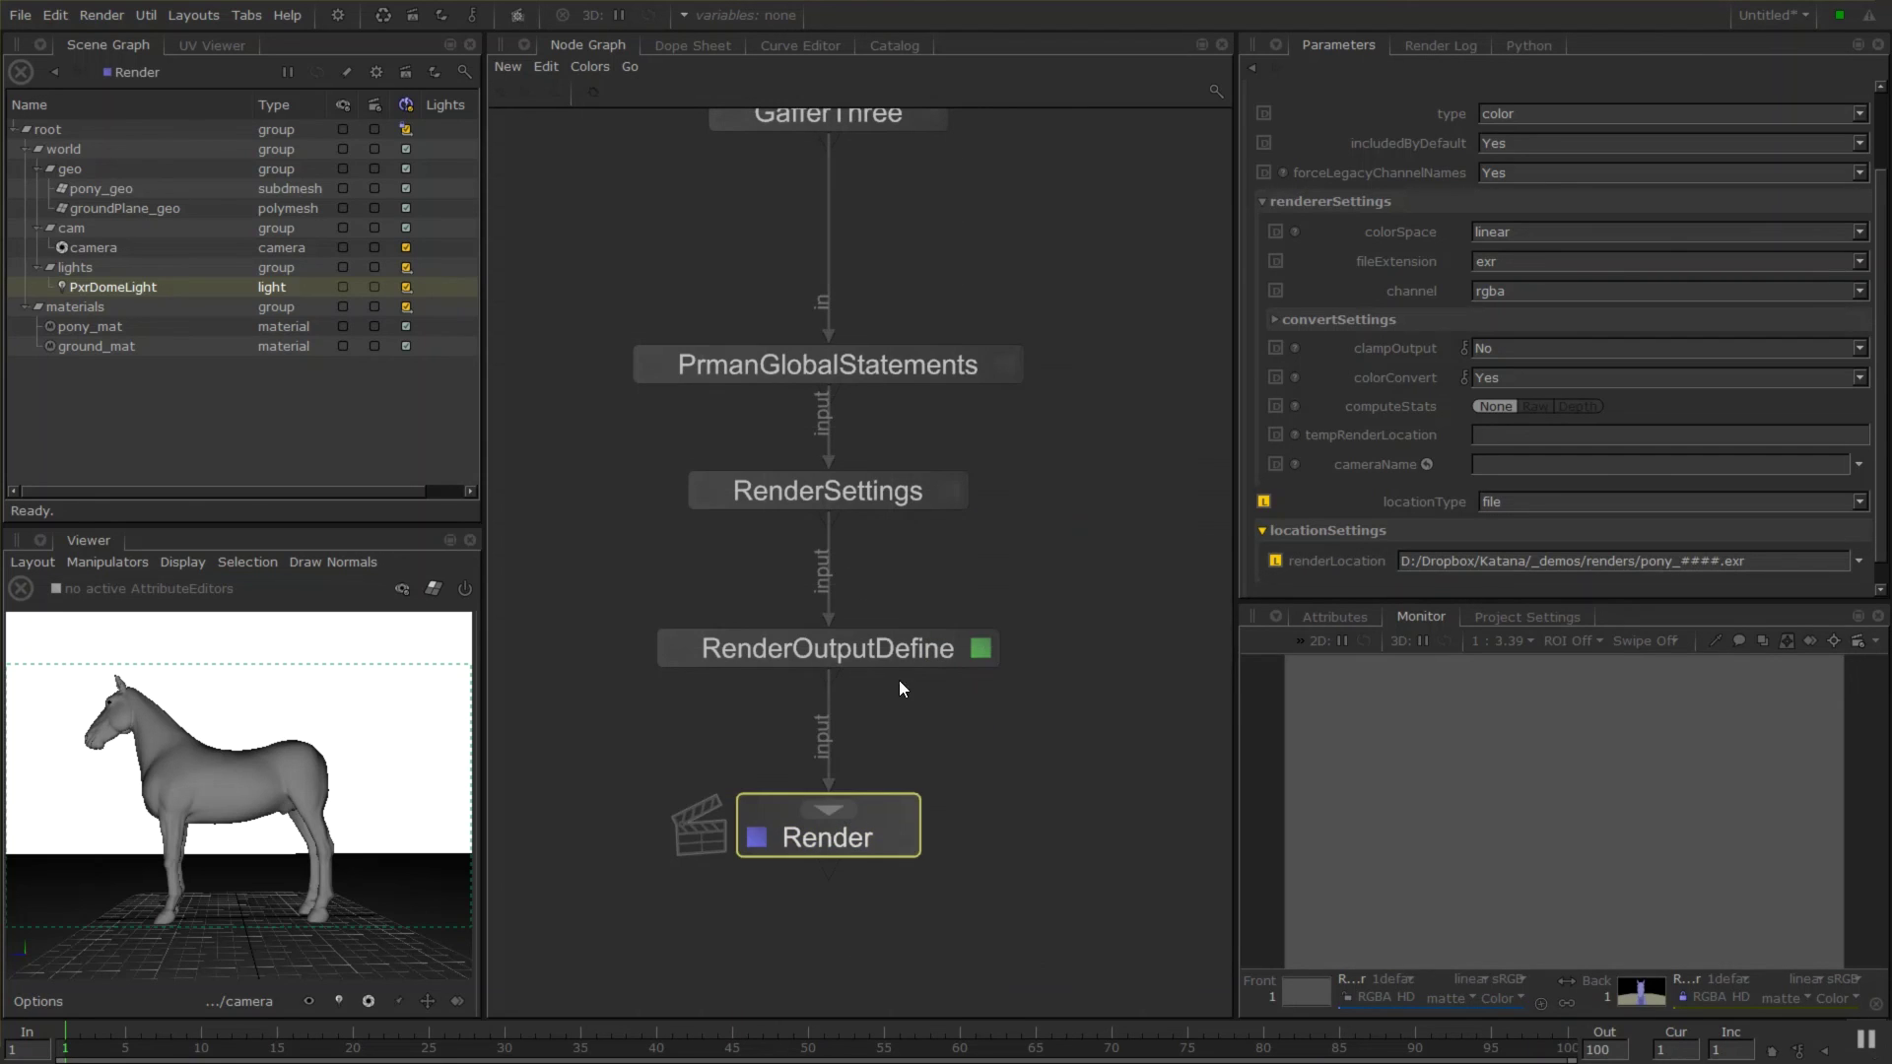
Move RenderOutputDefine slightly down toward the Render node and select its full render location path for review.
drag(898, 680, 927, 696)
drag(1757, 564, 1387, 576)
click(1801, 565)
drag(1800, 566, 1281, 572)
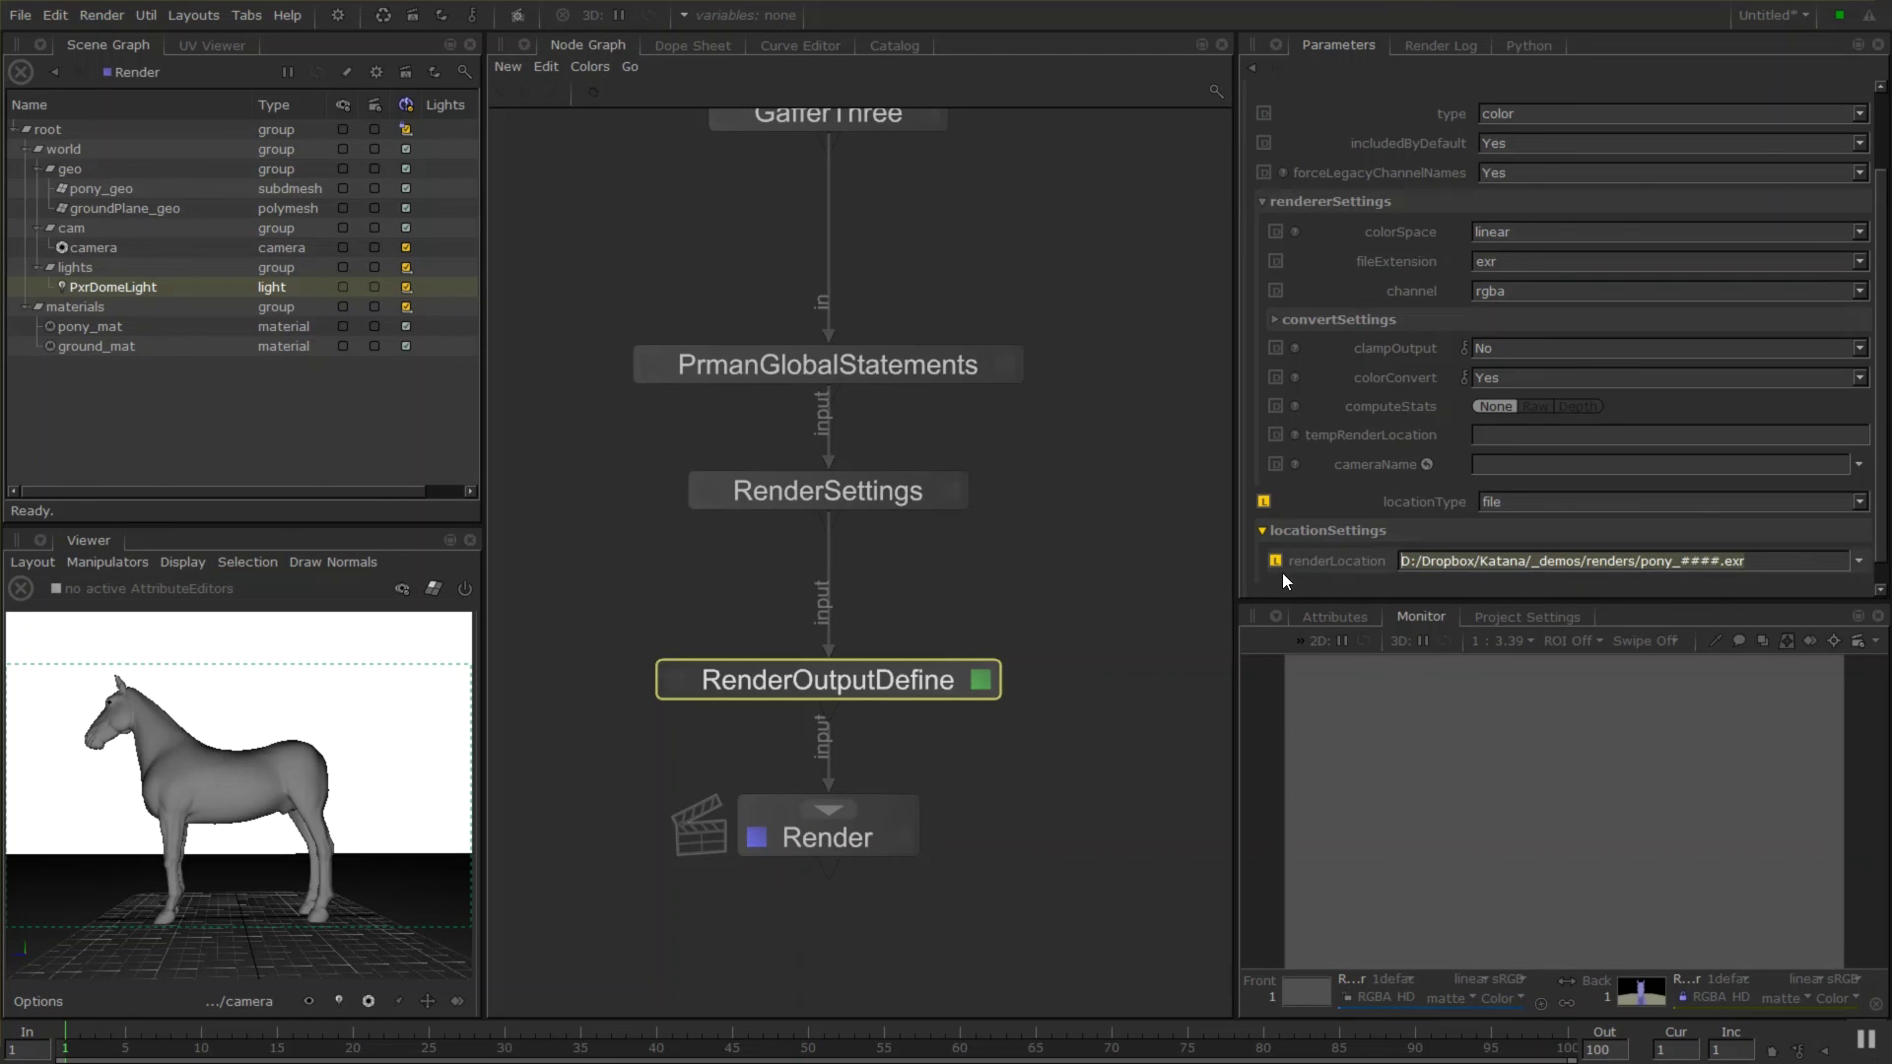
Review the complete pony demo node network, from the input nodes through Merge to the Render node.
click(917, 836)
key(a)
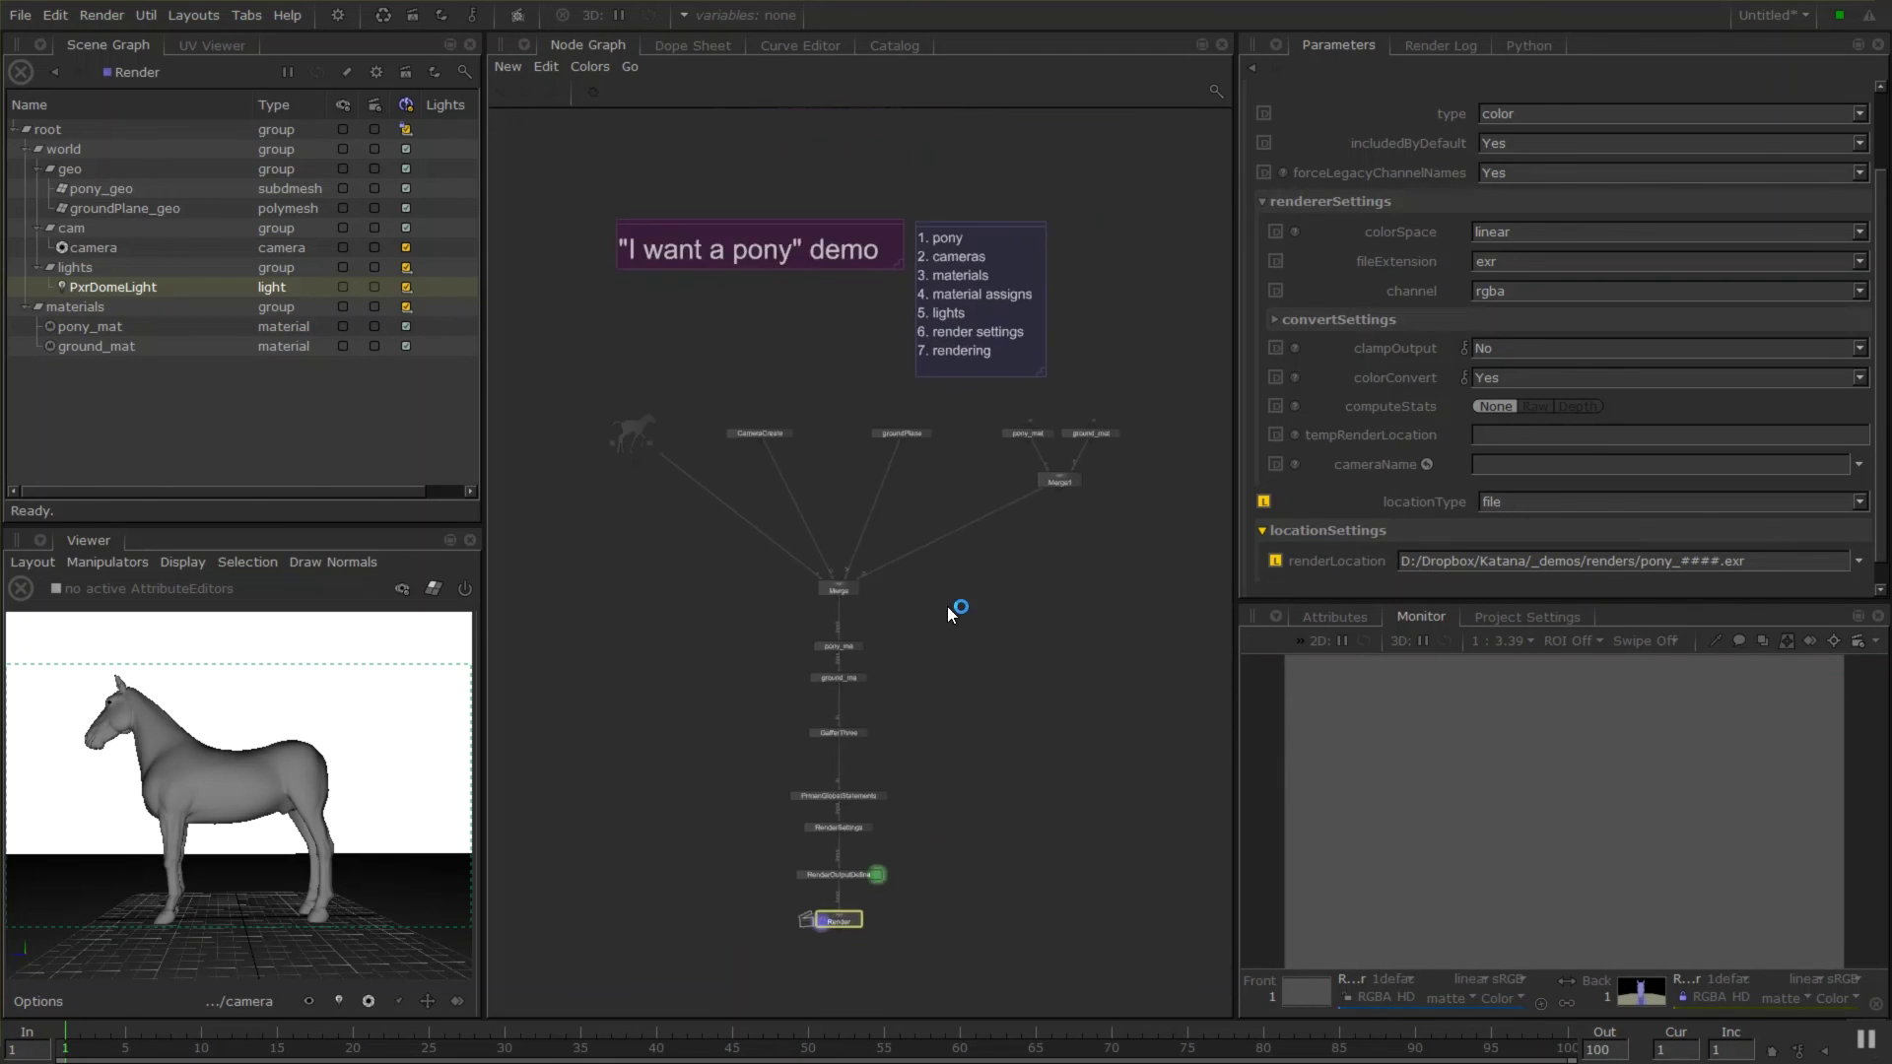
scroll(951, 616, up, 3)
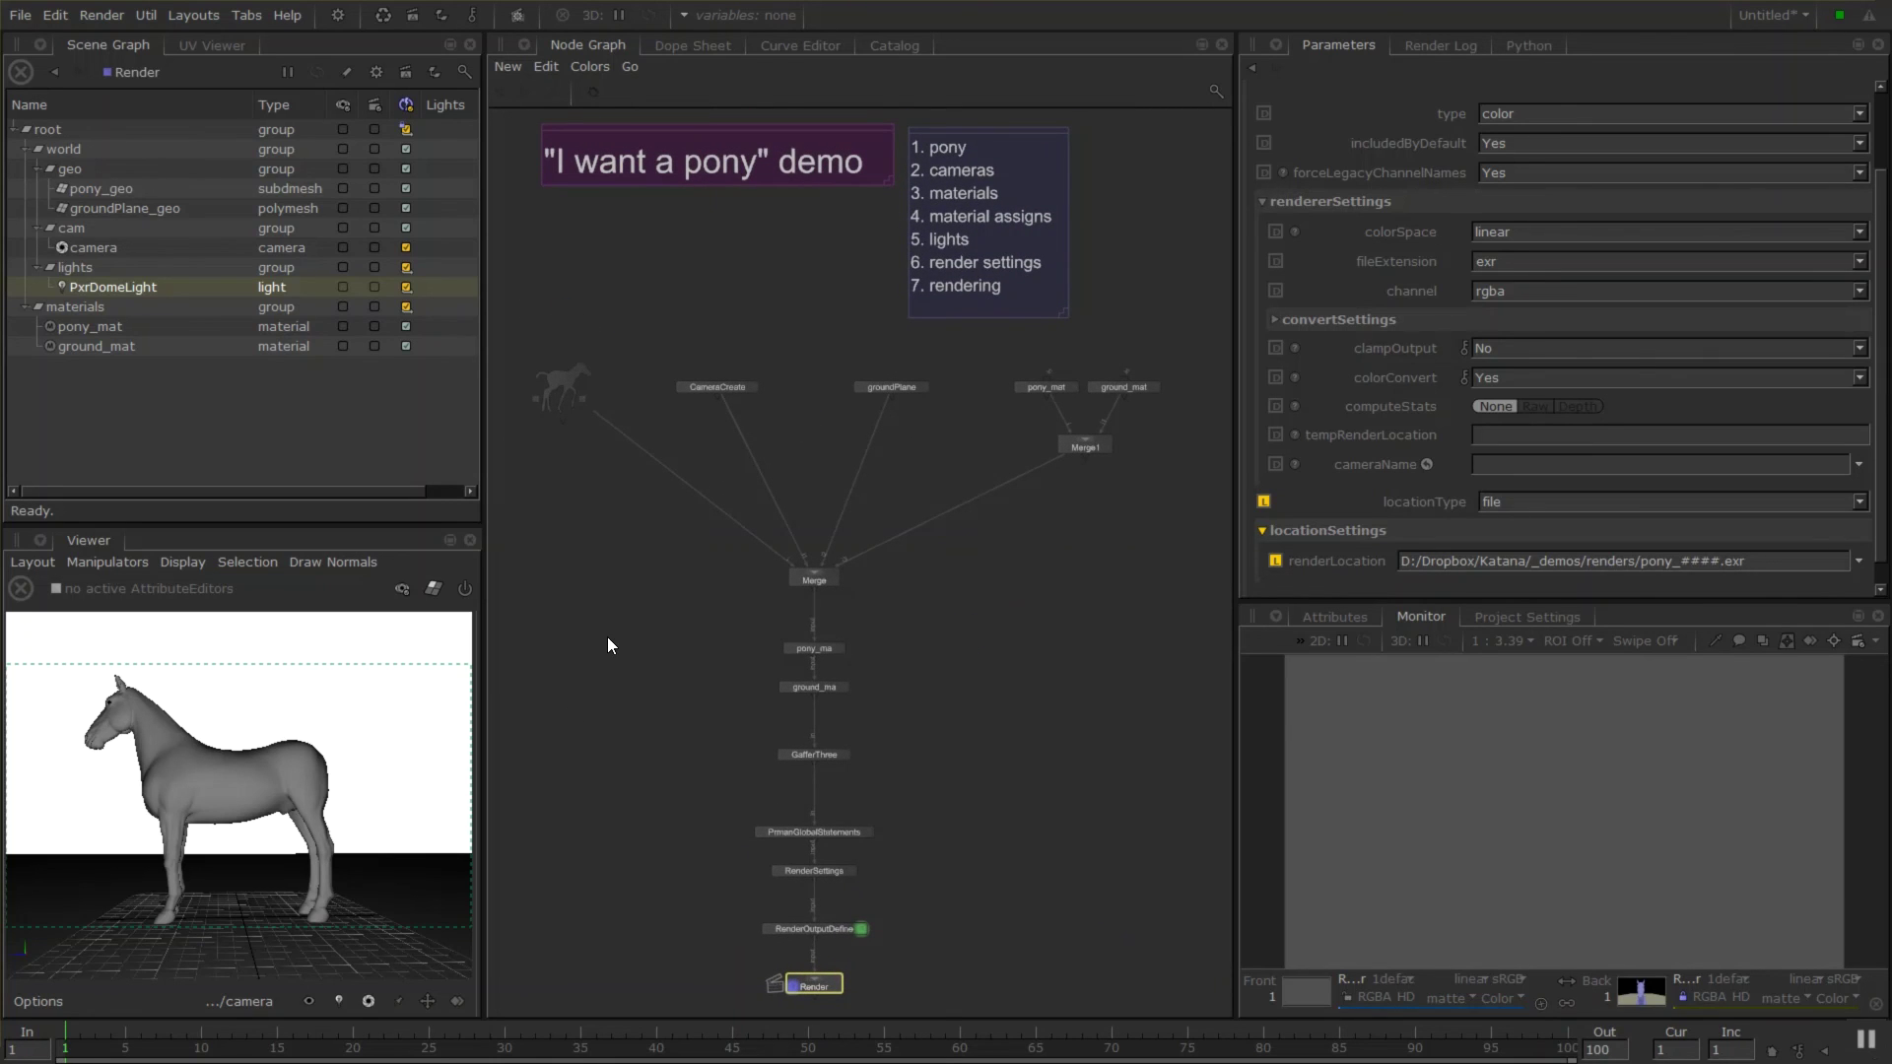
scroll(730, 636, up, 2)
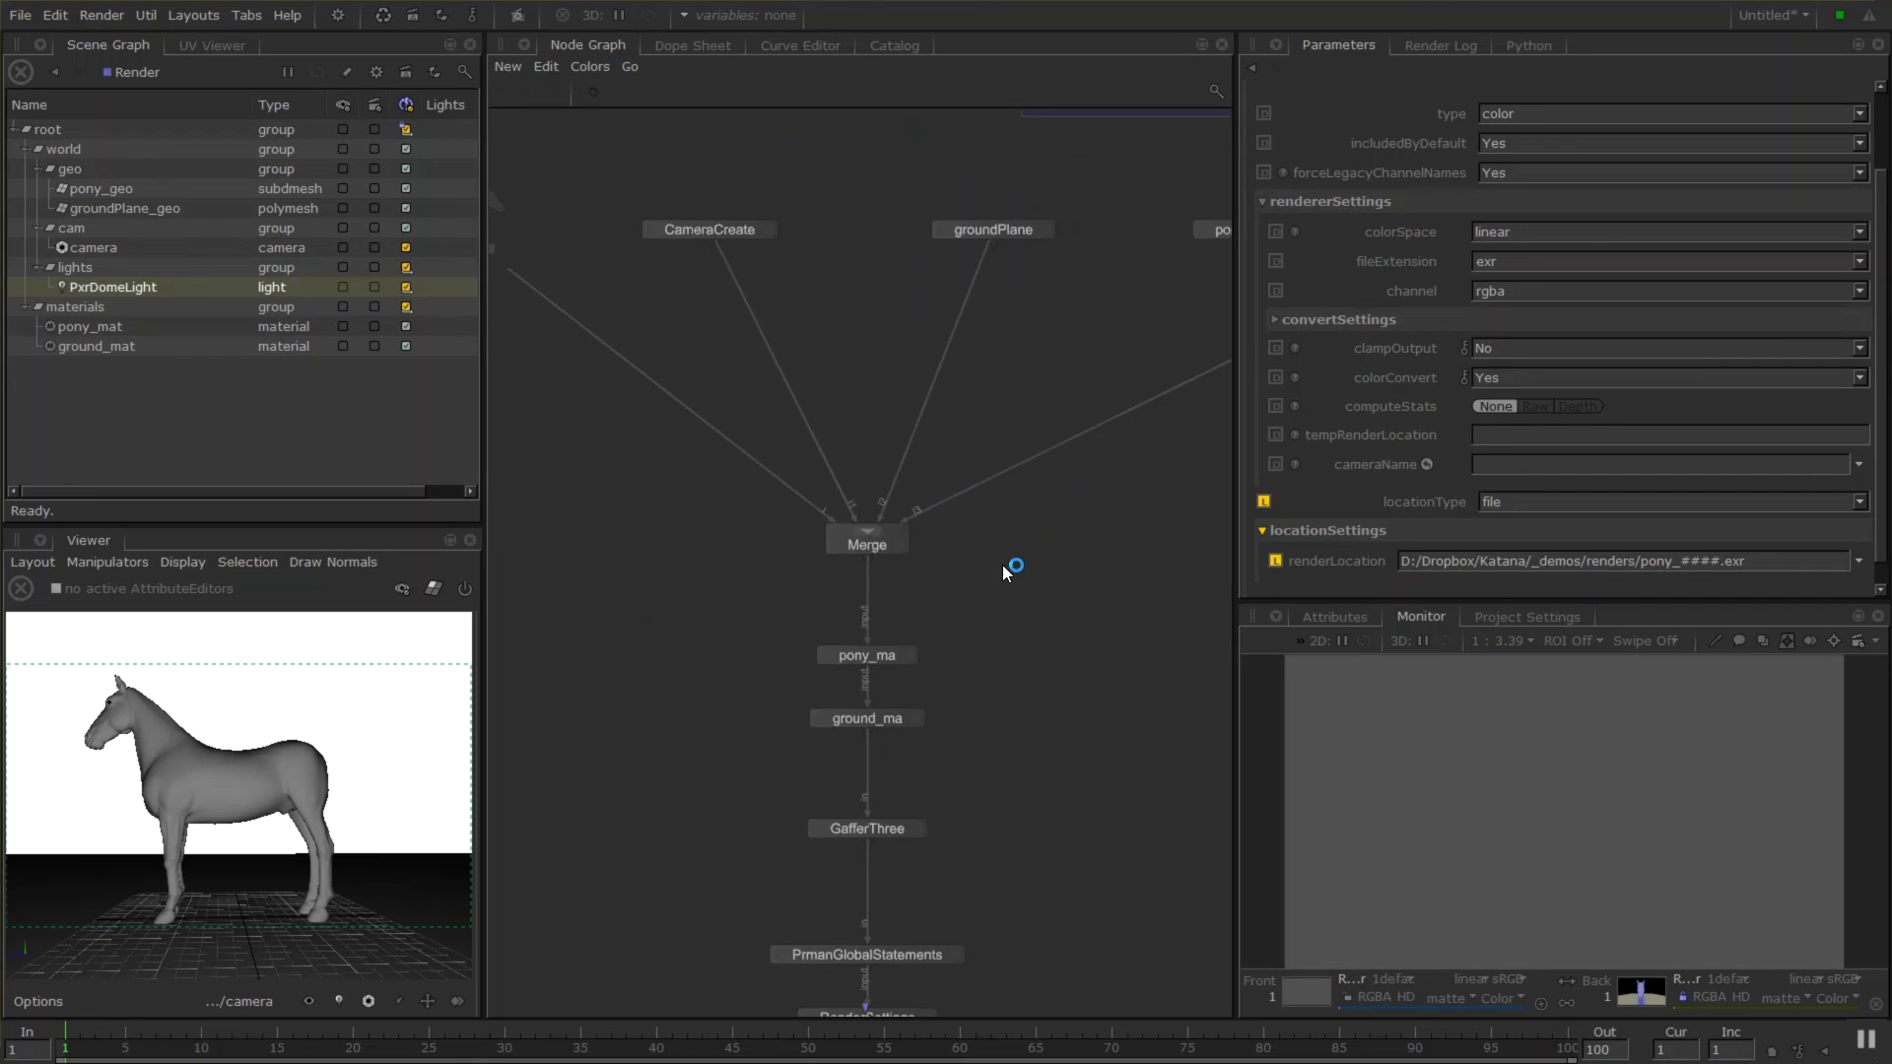
key(a)
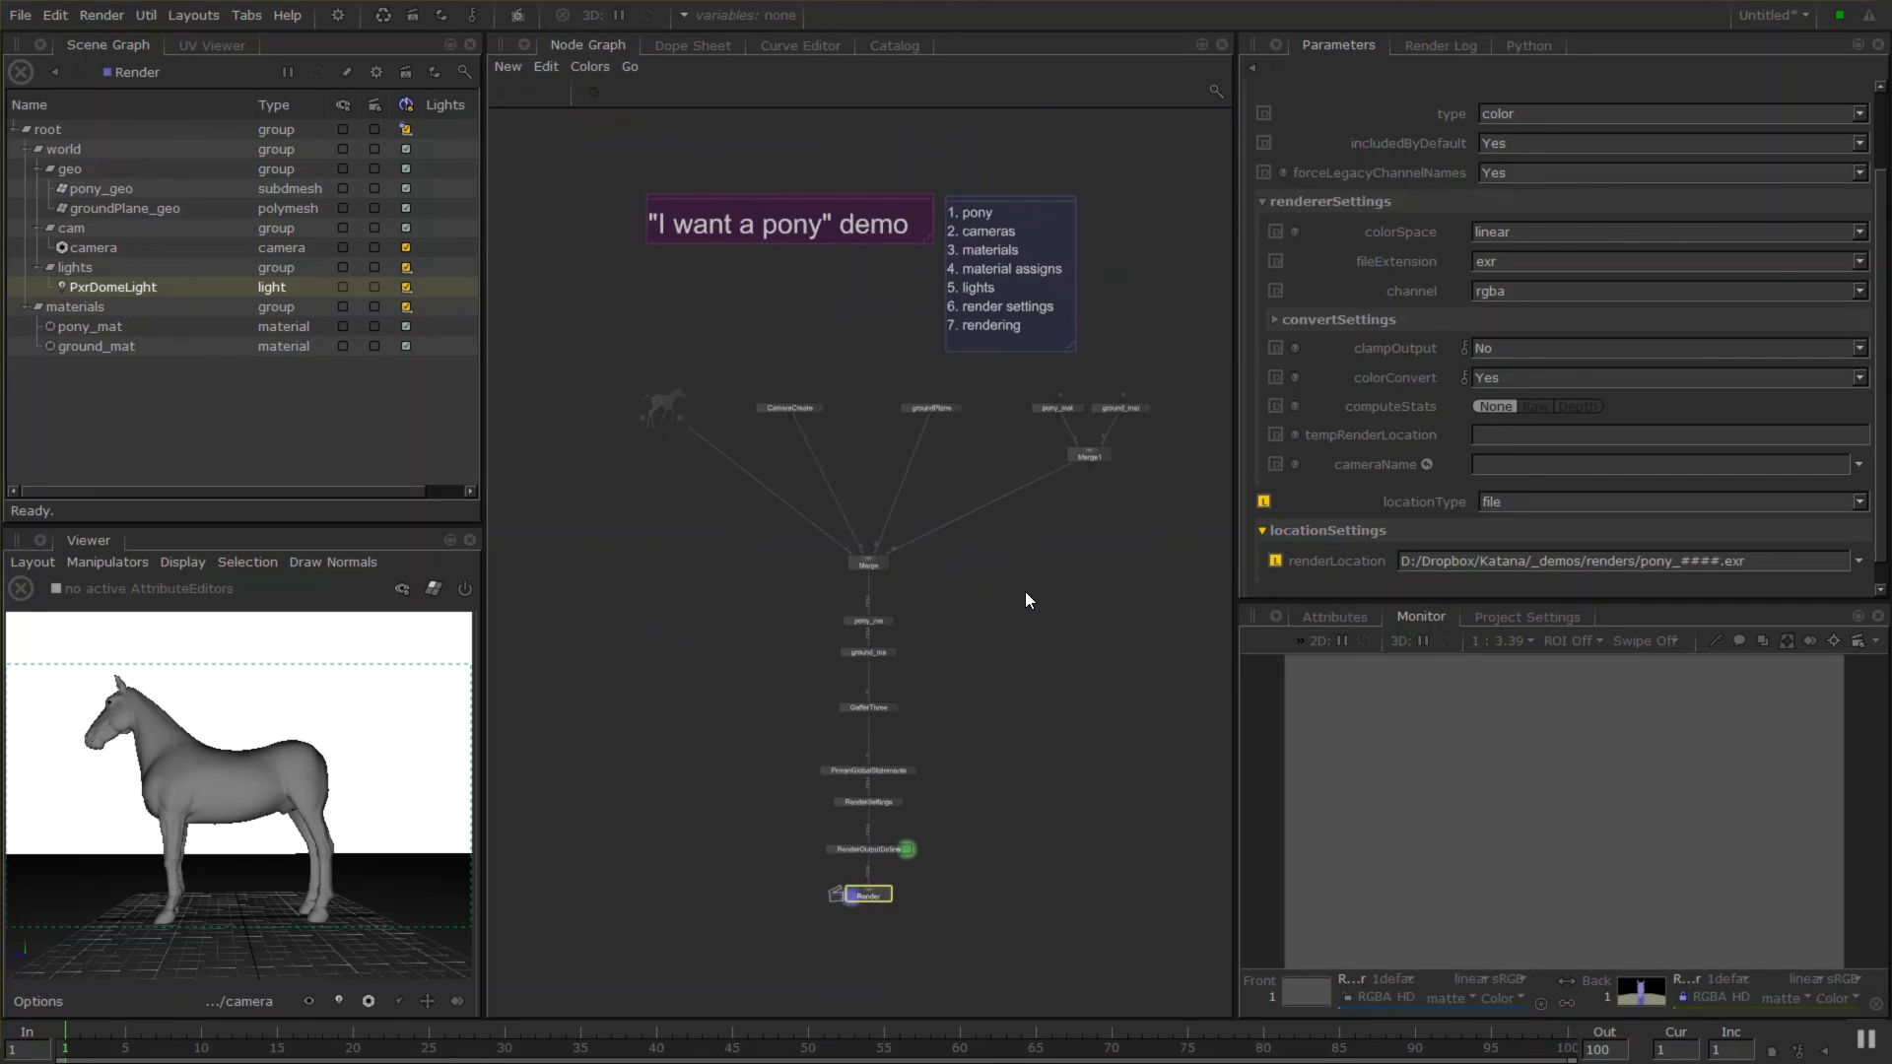